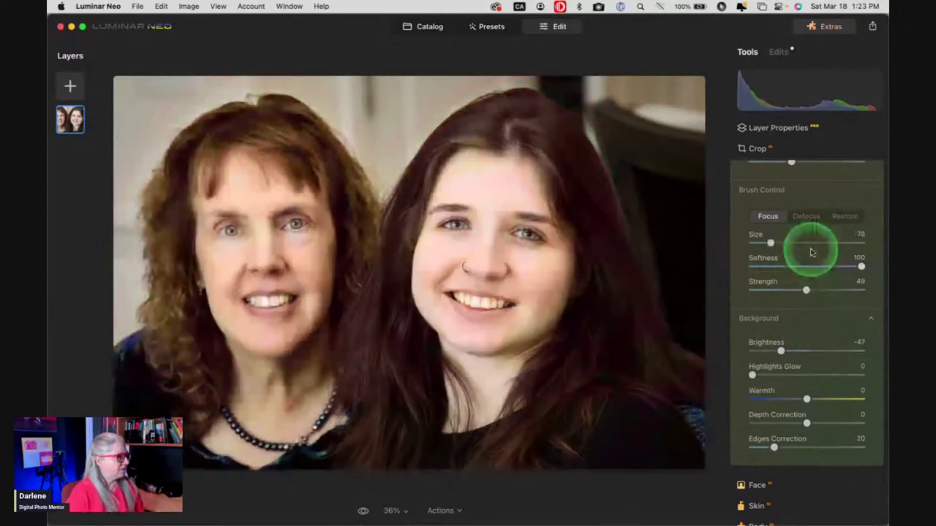
Check the Portrait Bokeh focus mask, compare the portrait with and without the effect, and collapse the tool.
left_click(518, 99)
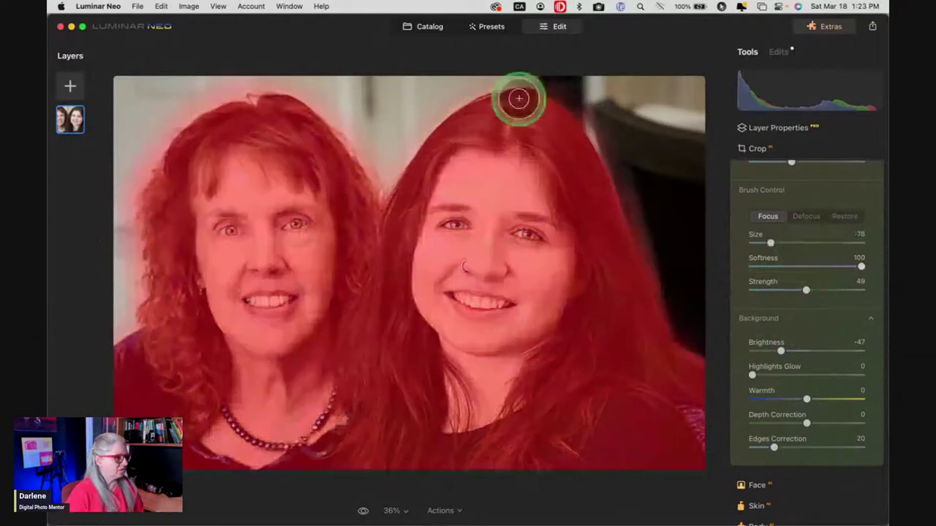
scroll(799, 267, "up", 2)
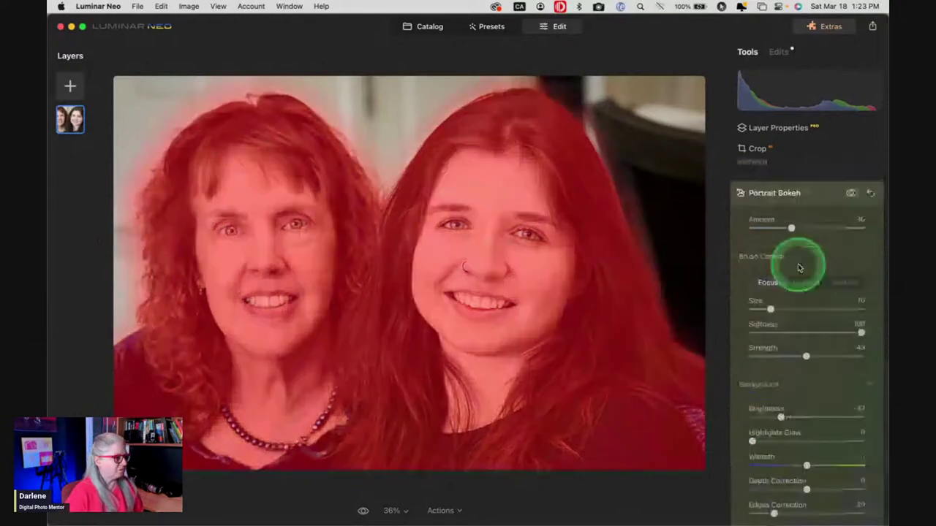
scroll(799, 268, "up", 2)
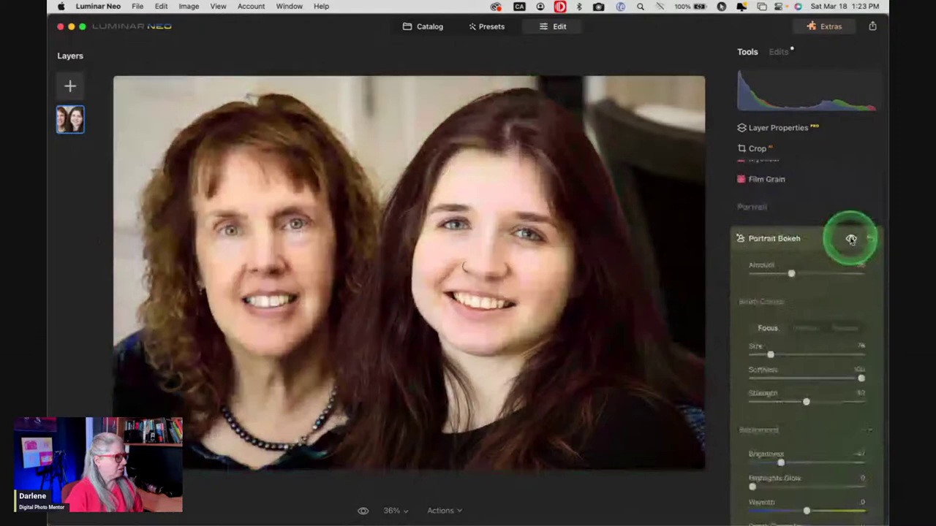
left_click(852, 239)
left_click(852, 239)
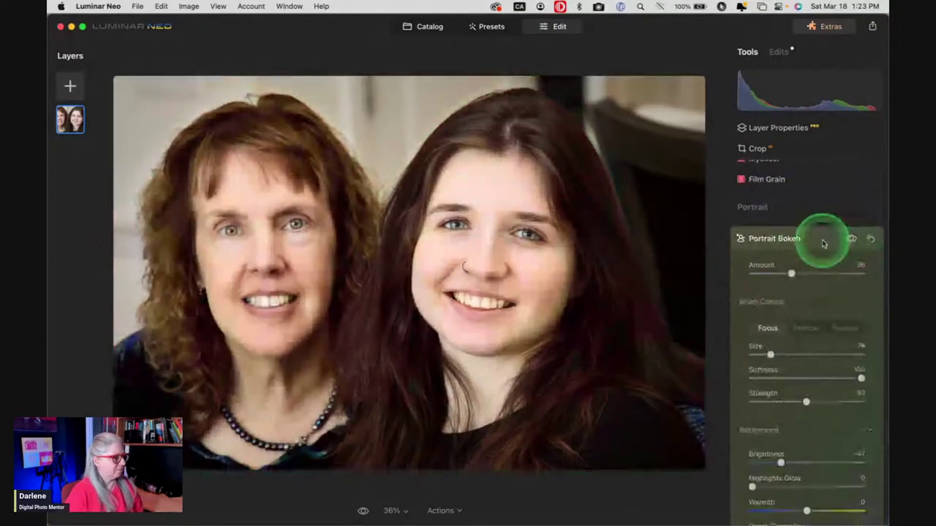
left_click(823, 242)
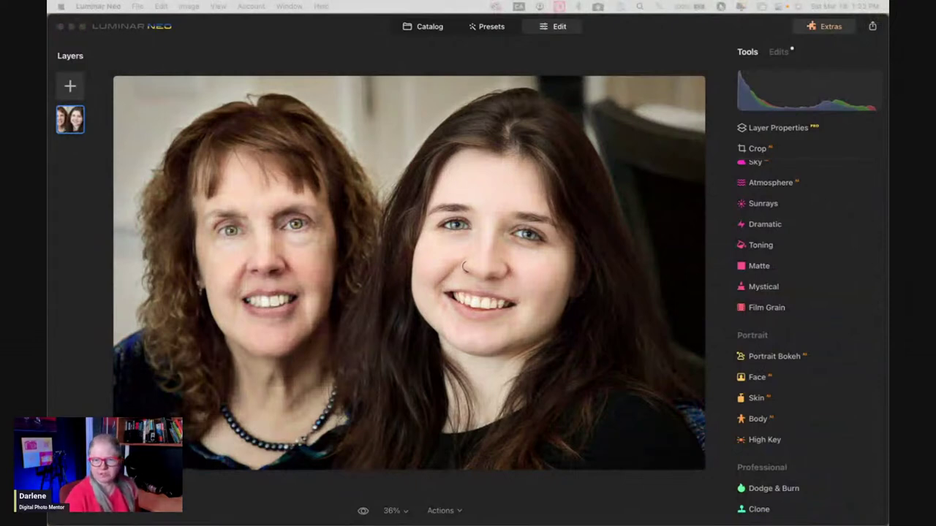
Return to the photo catalog and switch to Lightroom Classic.
left_click(868, 185)
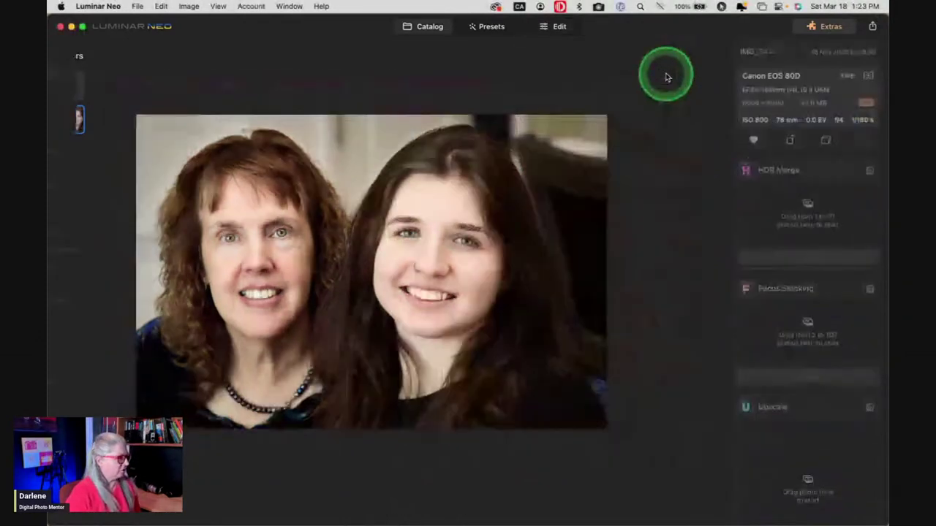
left_click(666, 77)
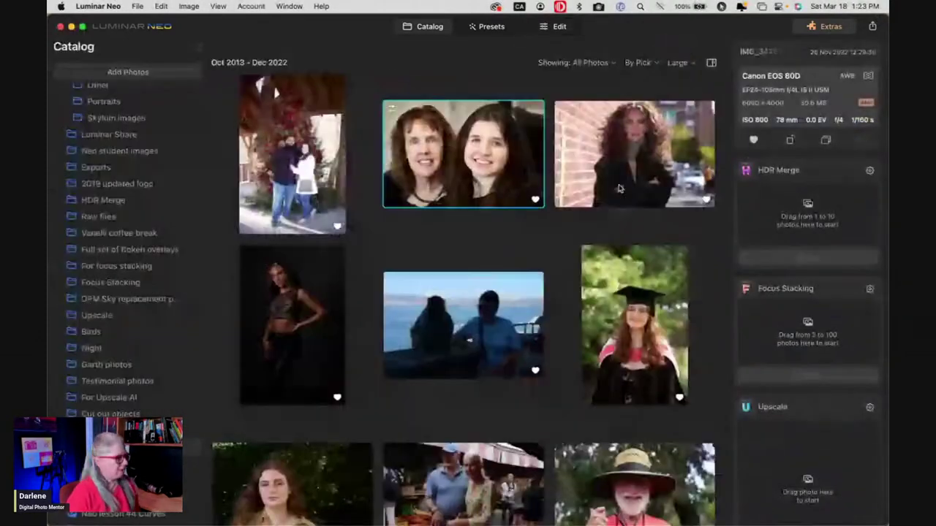
key("super+Tab")
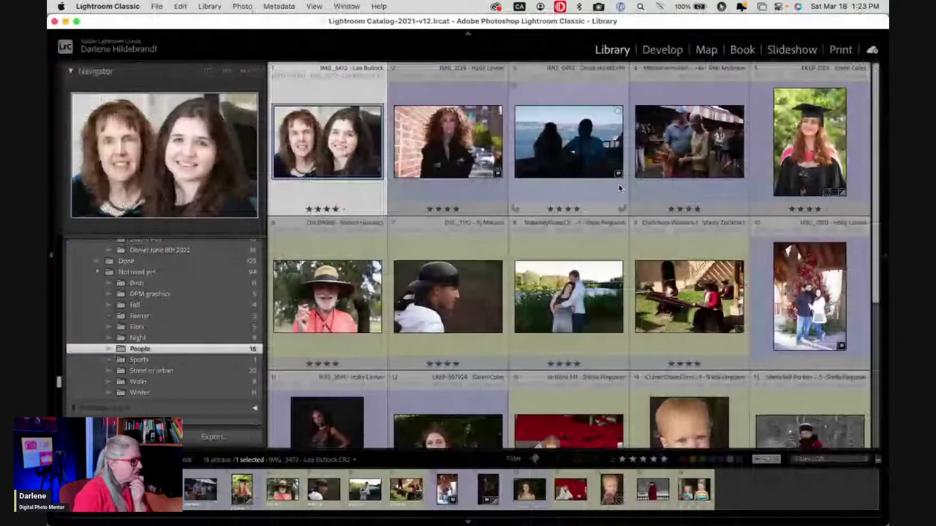
Select the photo of the embracing couple by the river and look through the rest of the People folder.
left_click(609, 184)
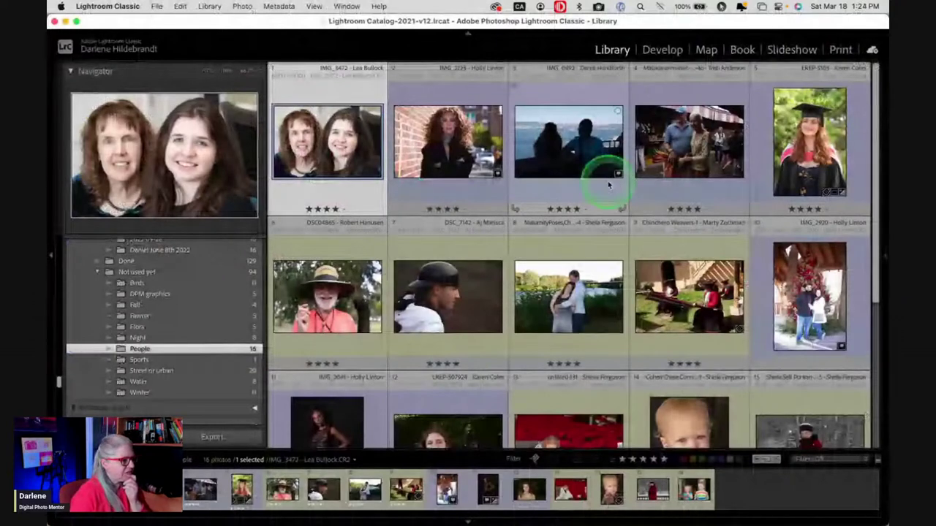
left_click(533, 313)
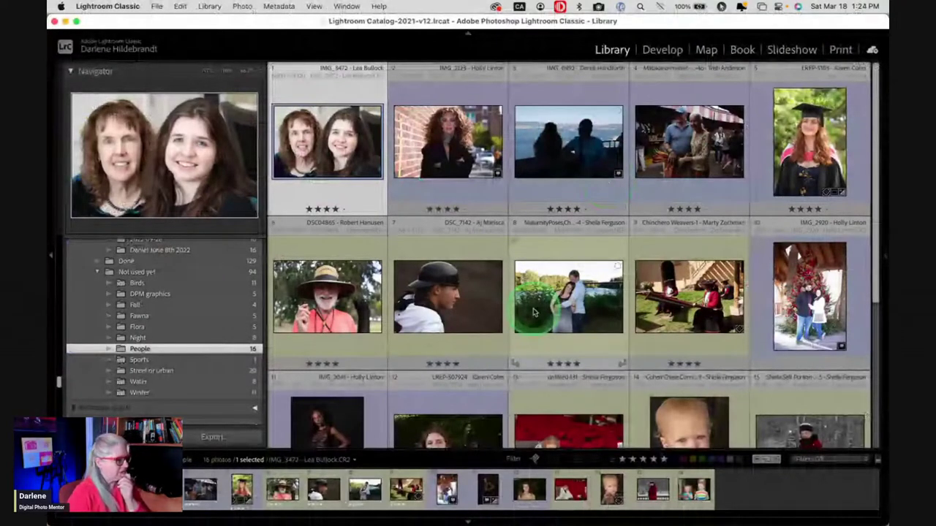
left_click(534, 313)
scroll(535, 216, "down", 1)
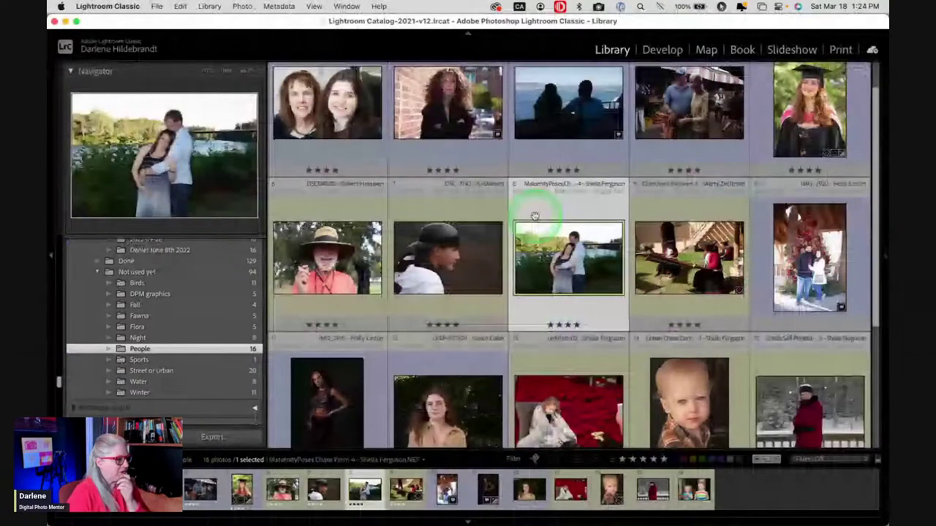
scroll(641, 356, "down", 2)
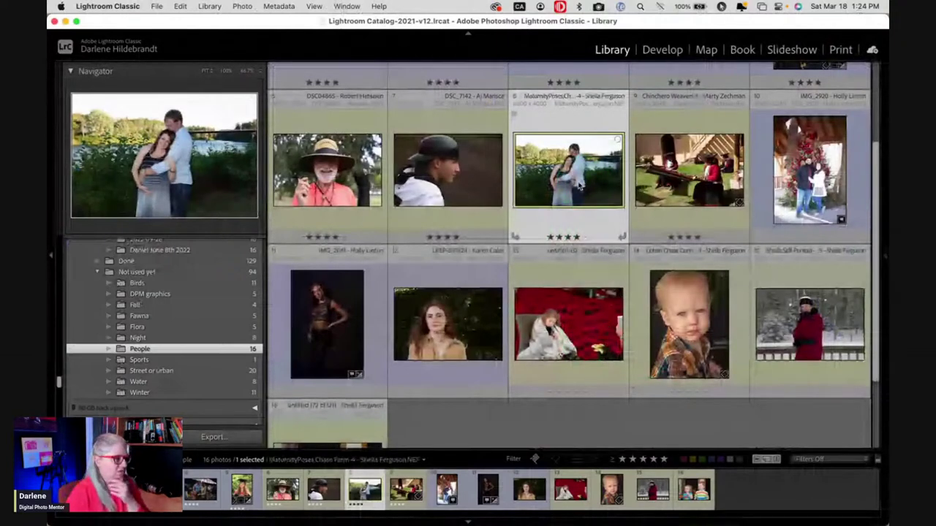
Open the snowy portrait of the woman in the red coat, inspect her face at 100%, and return to fit view.
left_click(797, 336)
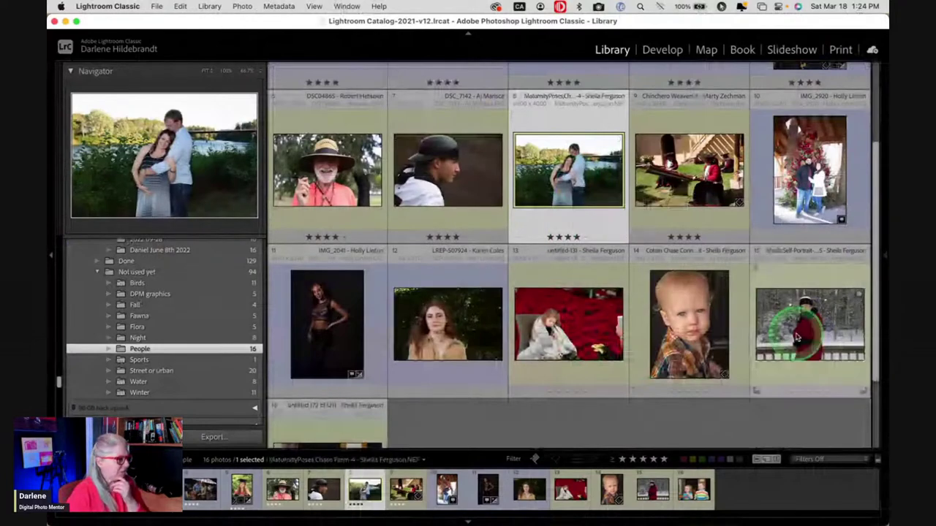
double_click(797, 336)
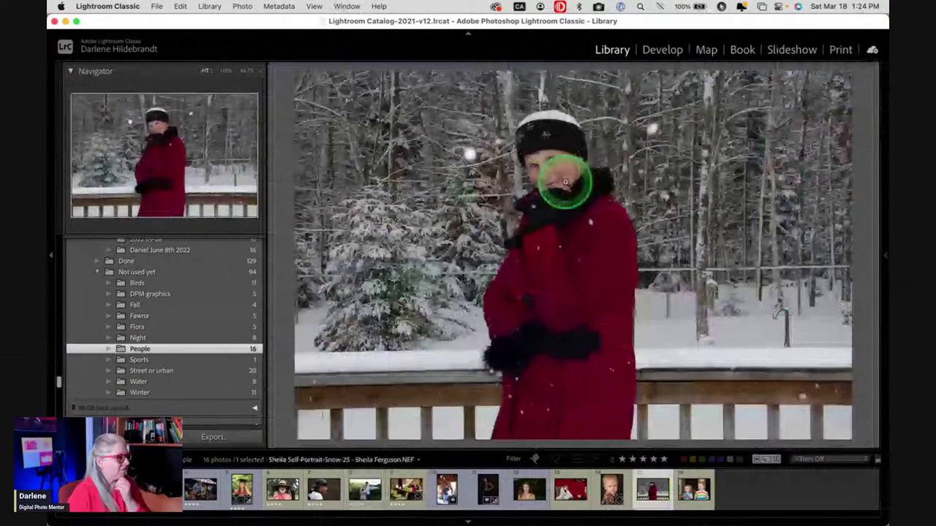
left_click(565, 182)
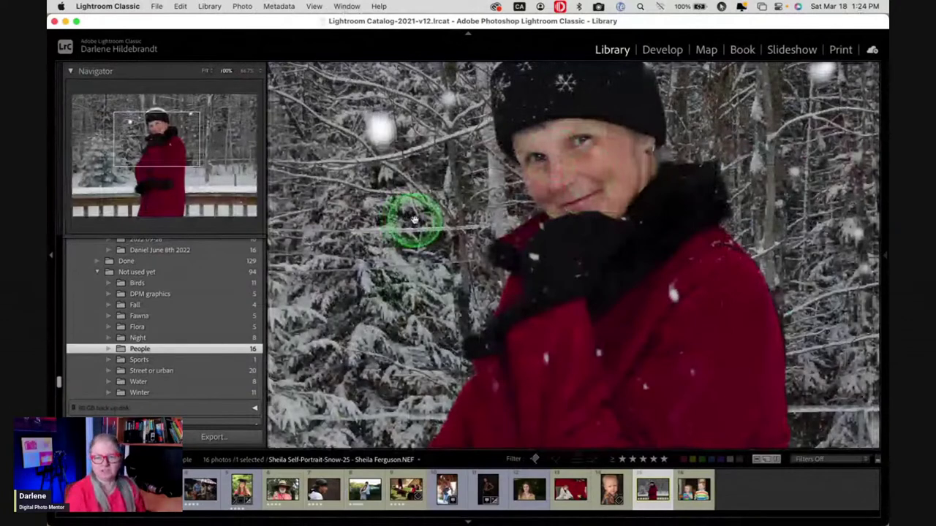
left_click(582, 207)
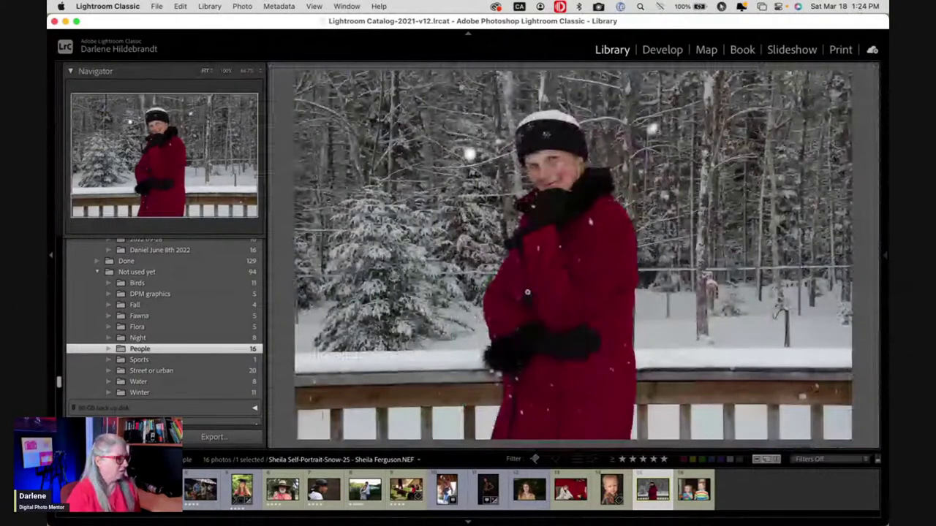
Return to the photo grid and open the riverside maternity photo of the couple in the Develop module.
key("g")
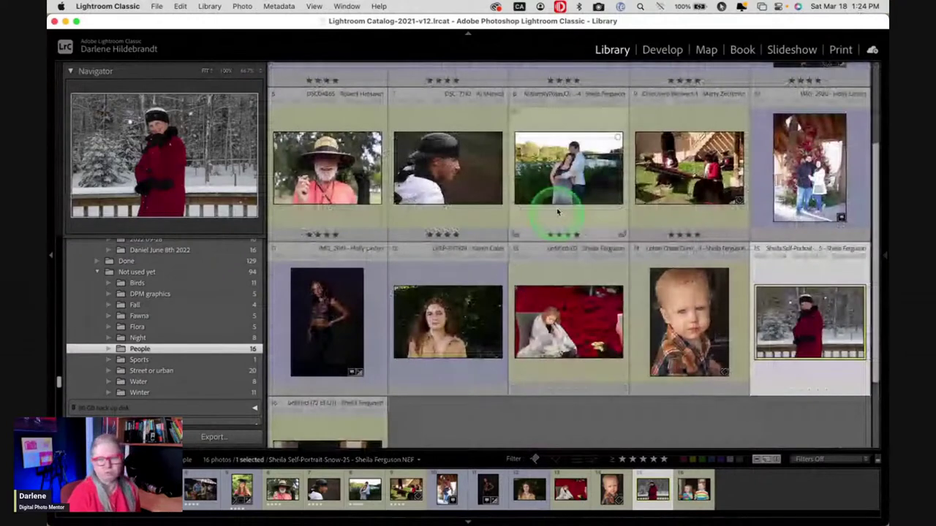
double_click(539, 175)
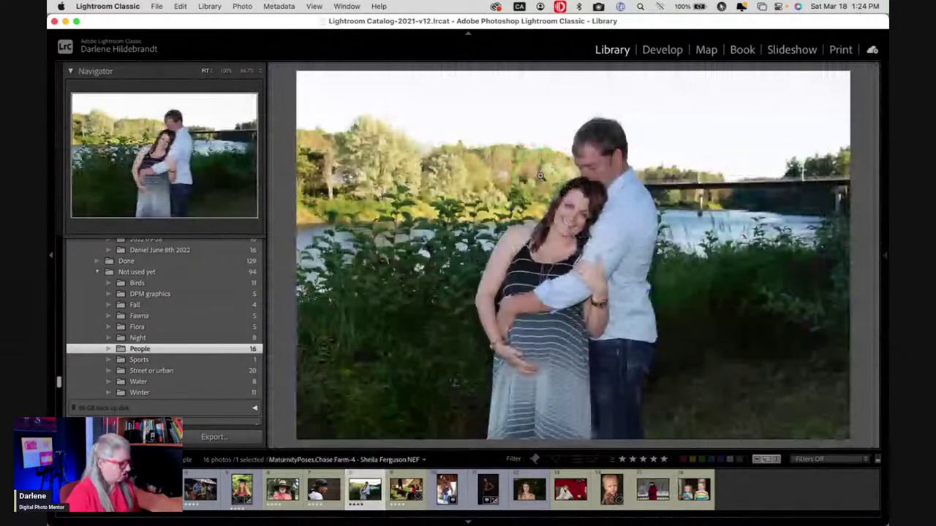
key("d")
left_click(514, 192)
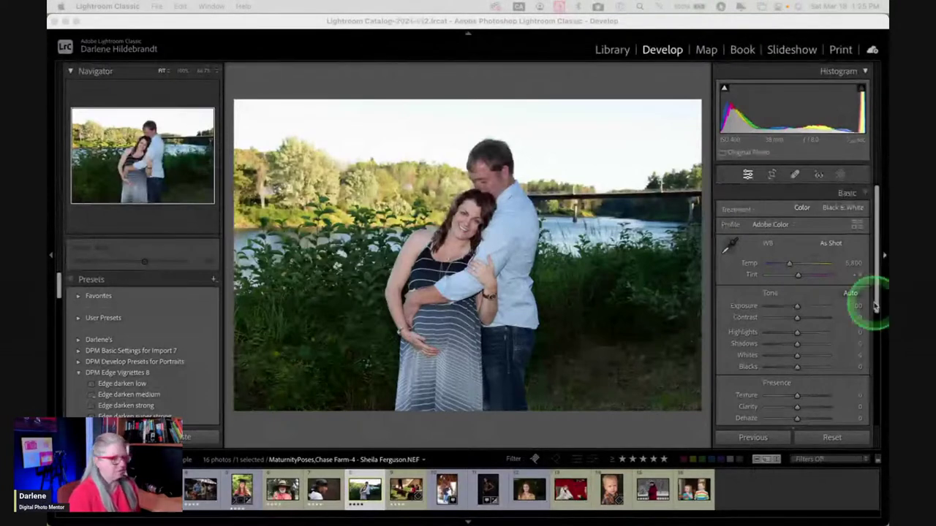
left_click(692, 229)
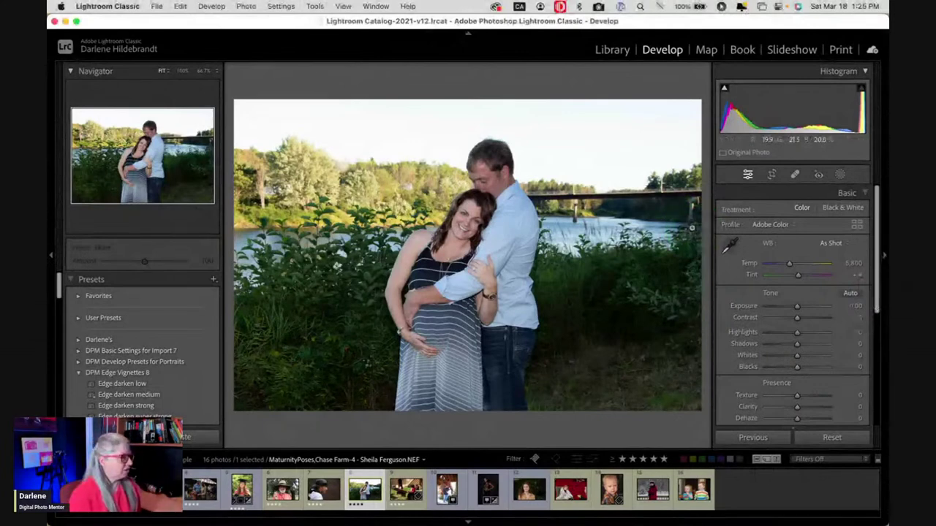
left_click(667, 220)
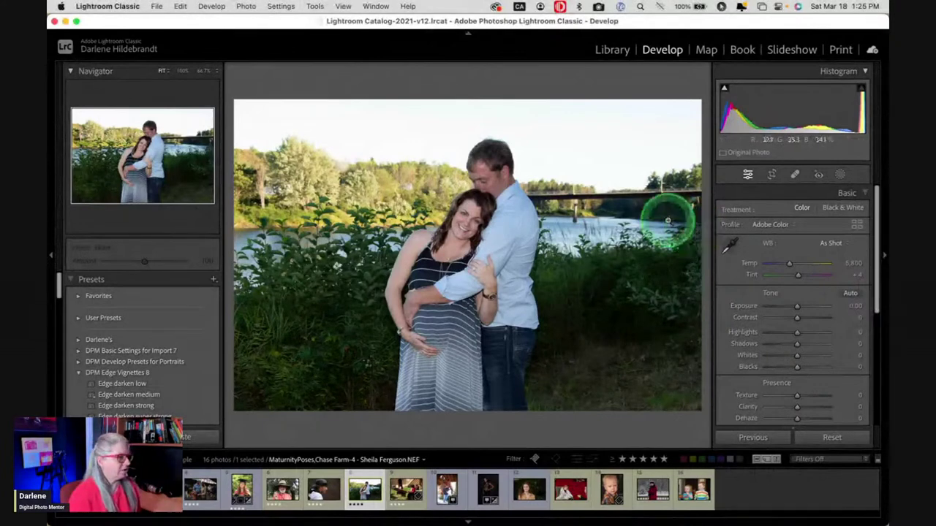
left_click(564, 86)
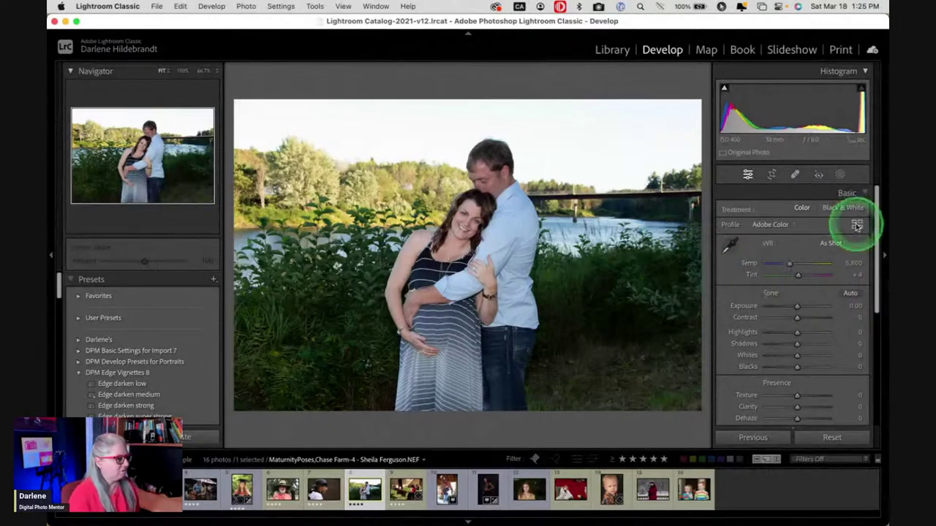
Open the Profile Browser and preview the Camera Matching profiles, including Flat, Portrait, Neutral and Standard, on the couple photo.
left_click(857, 225)
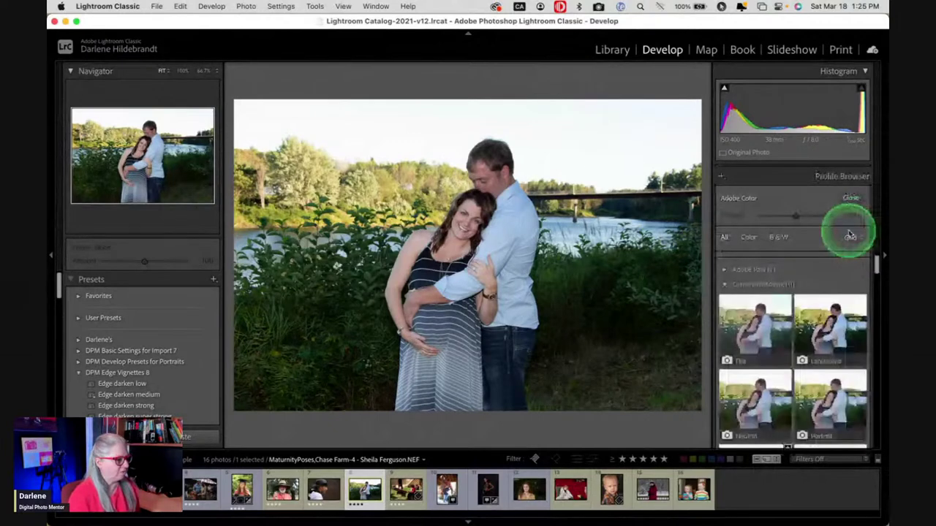
left_click(724, 284)
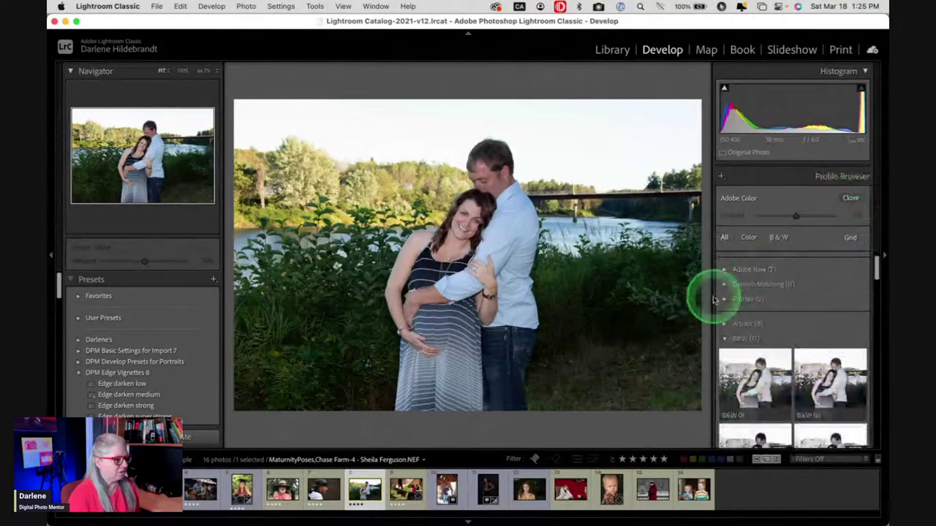
left_click(724, 285)
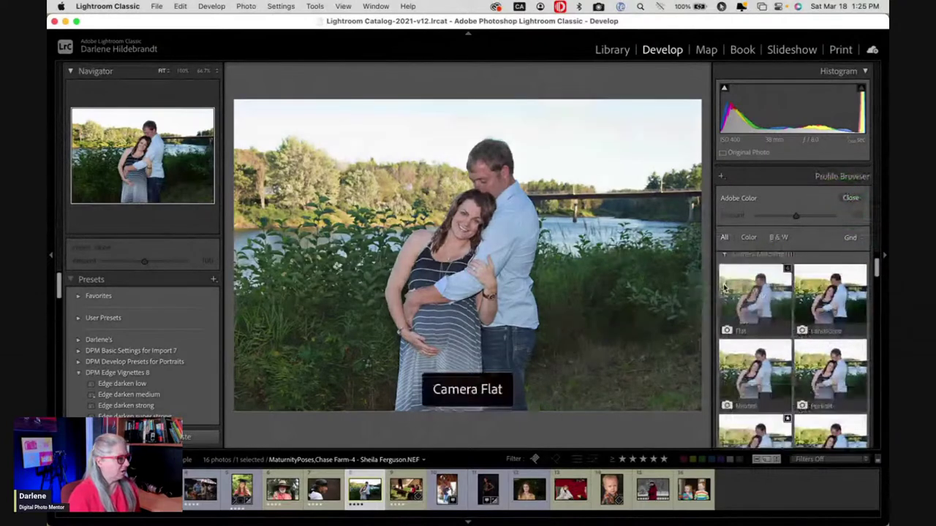
left_click(820, 373)
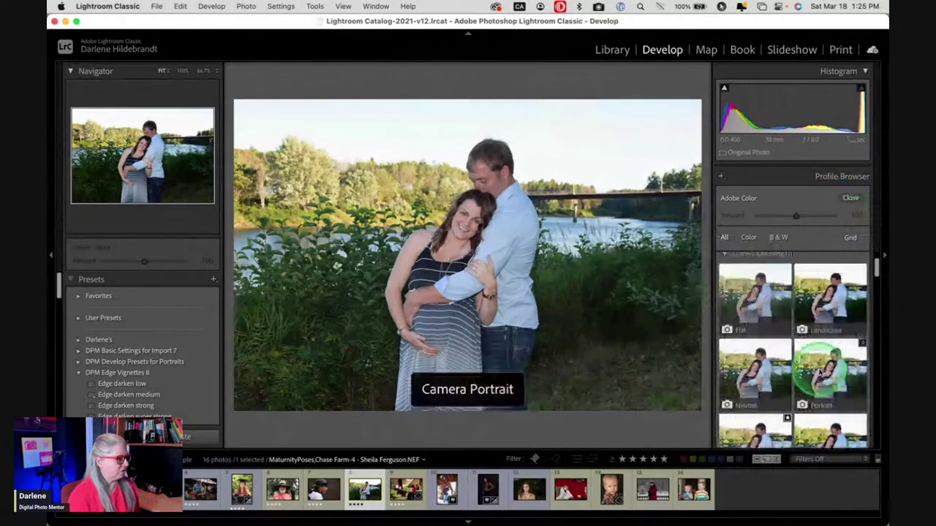
scroll(789, 351, "down", 1)
left_click(766, 363)
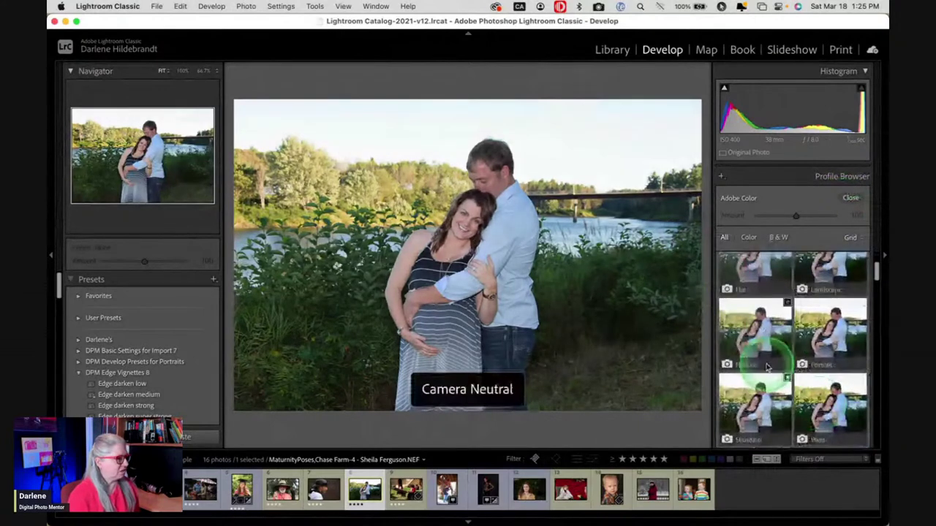
left_click(782, 402)
scroll(779, 395, "down", 1)
left_click(771, 385)
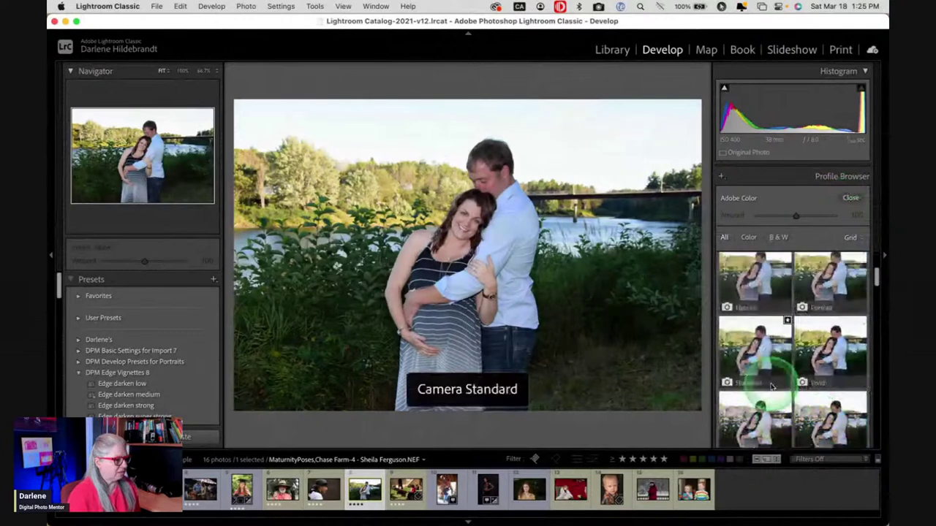
scroll(760, 366, "up", 1)
left_click(708, 331)
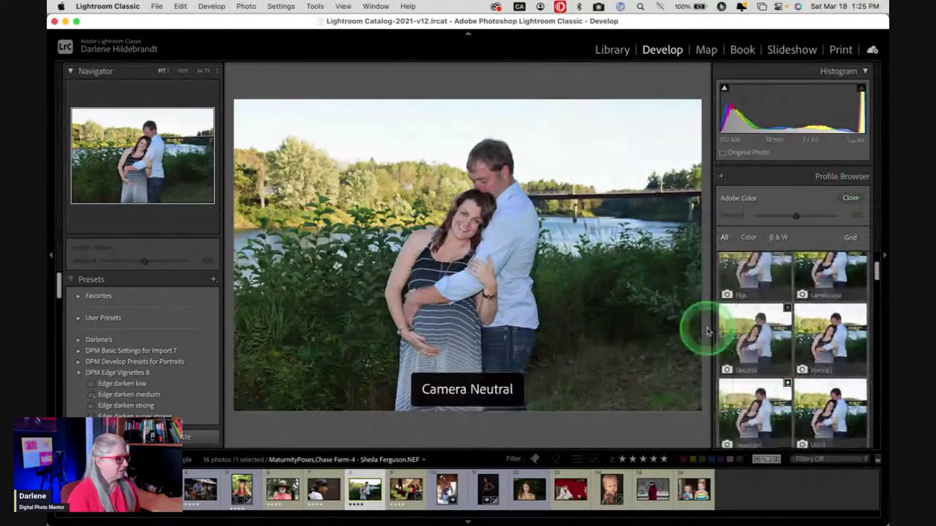
left_click(753, 334)
left_click(664, 331)
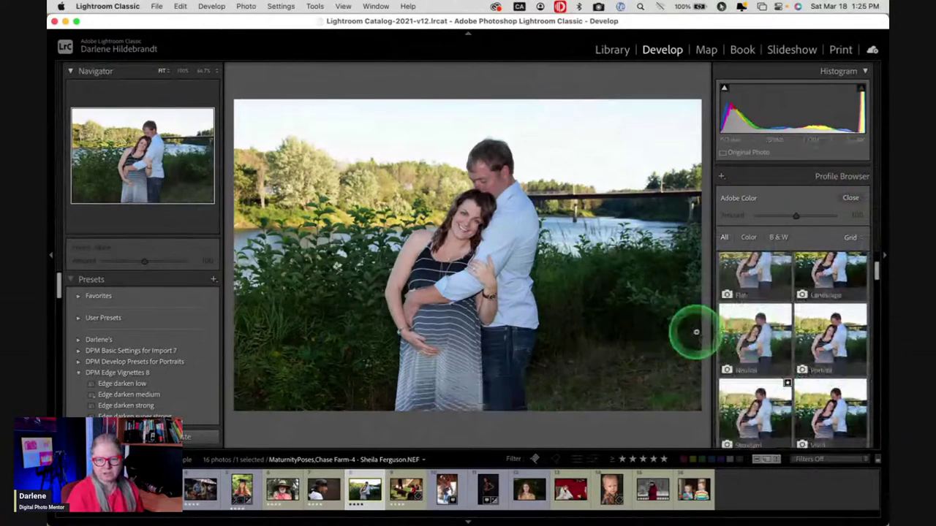
Apply the Camera Neutral profile to the couple photo and close the Profile Browser.
left_click(745, 335)
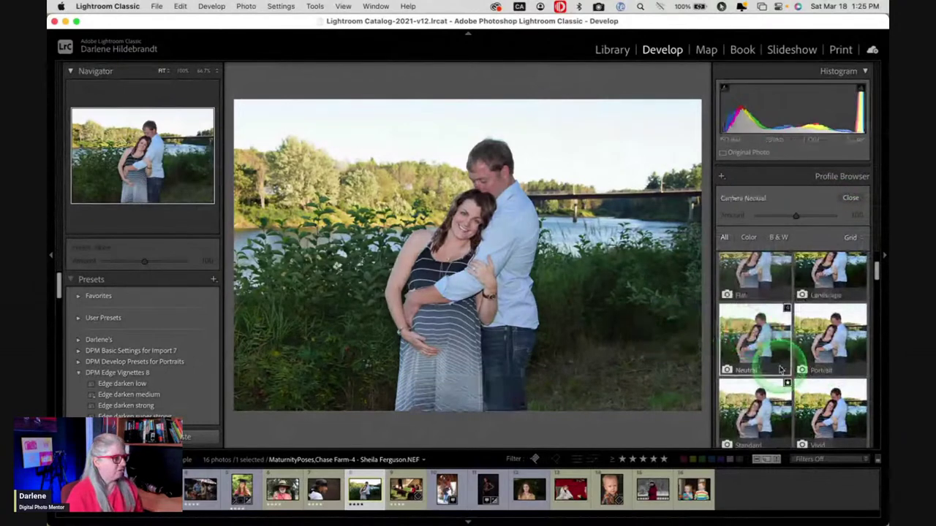
left_click(849, 205)
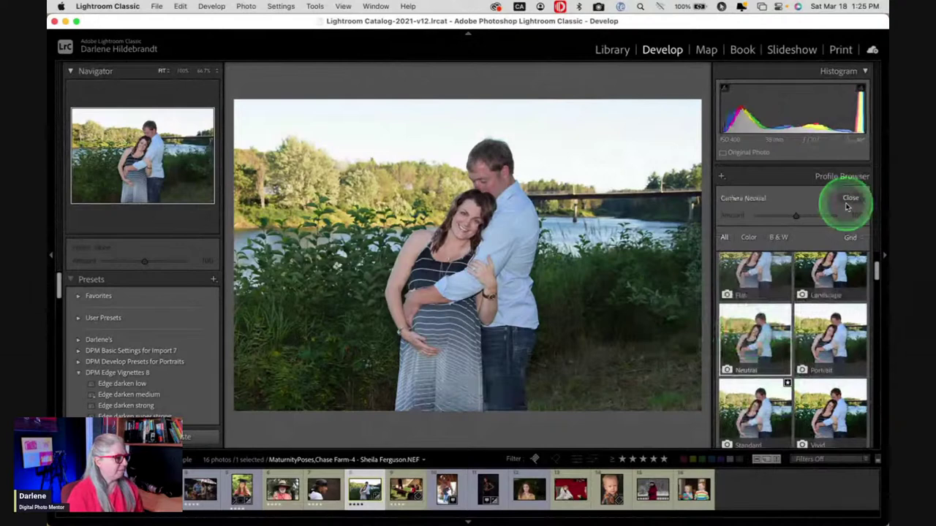
left_click(784, 306)
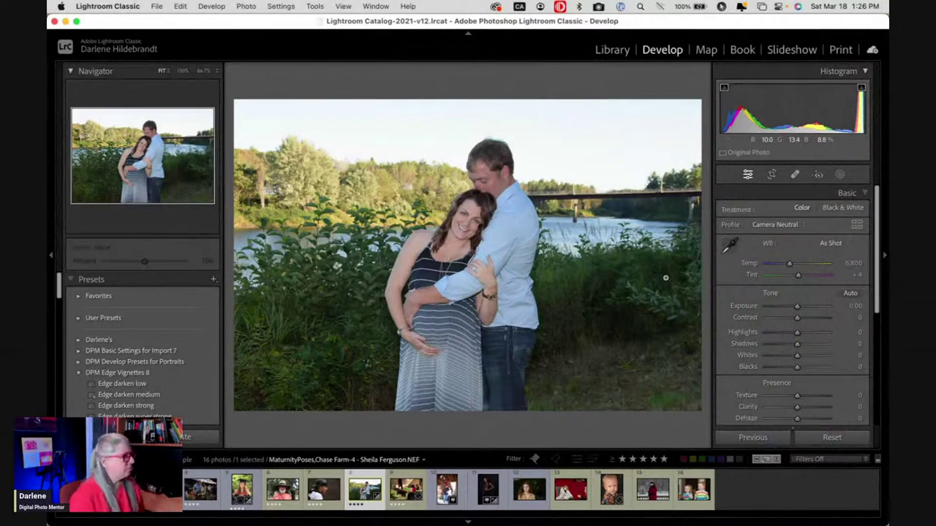
Show the information overlay with the file name, exposure settings and lens on the couple photo.
left_click(395, 76)
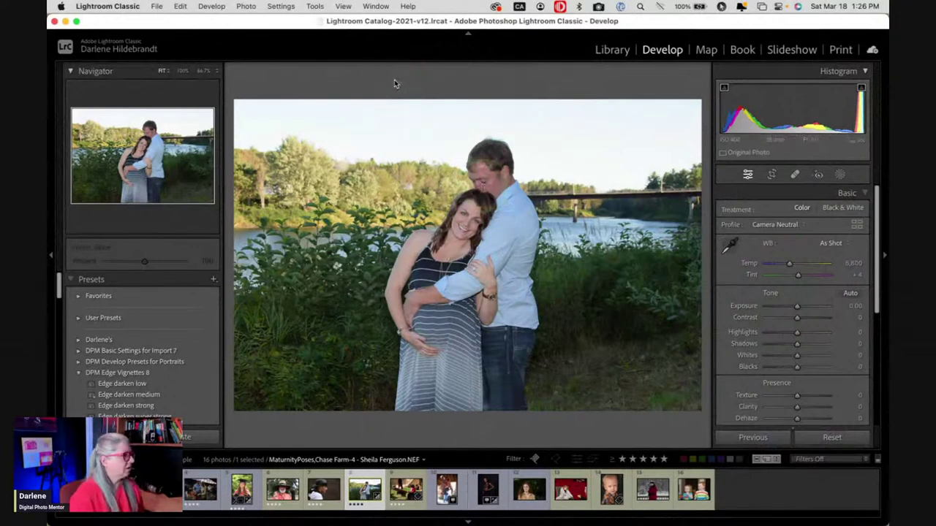
left_click(560, 113)
left_click(766, 209)
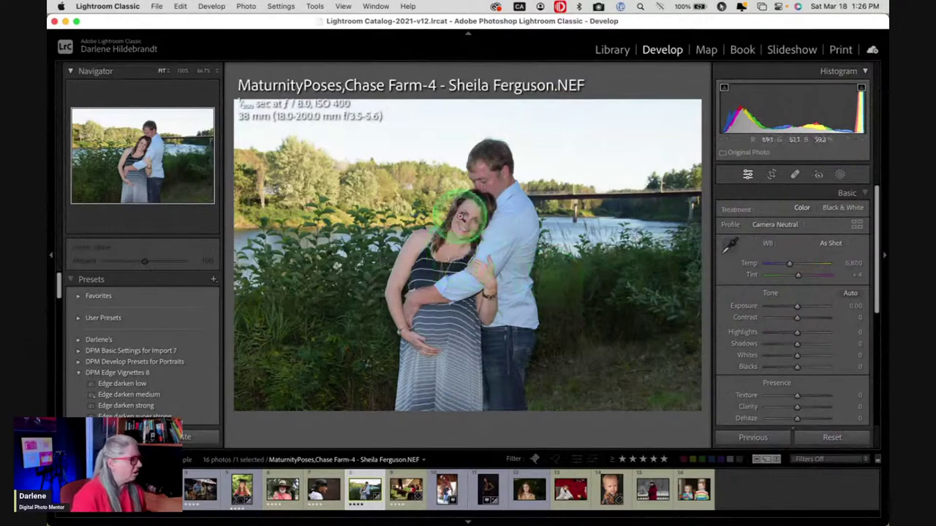
Magnify the woman's face to 200% to check the focus and skin detail.
left_click(461, 217)
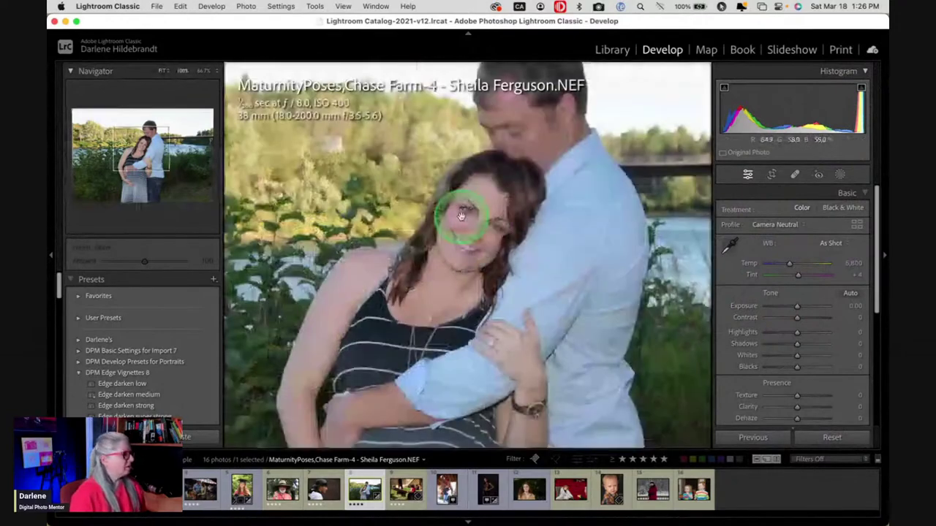
left_click(462, 217)
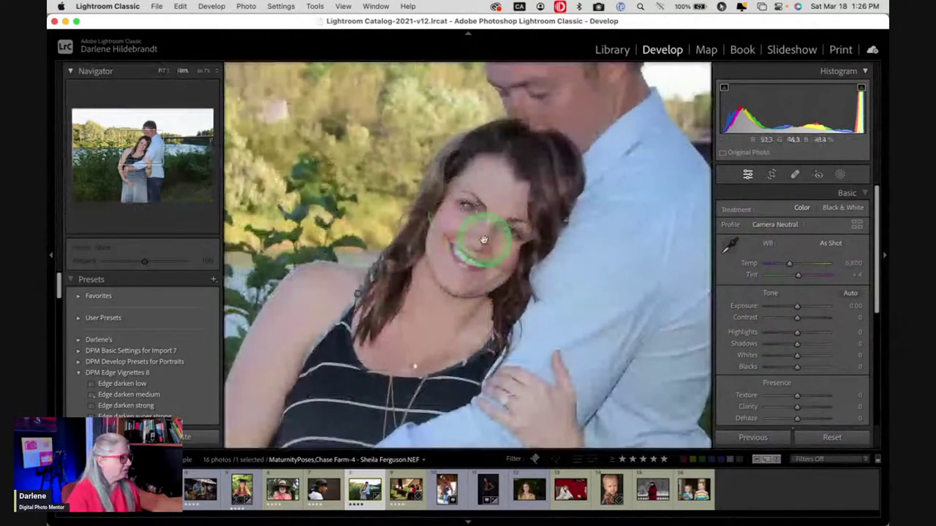
left_click(524, 260)
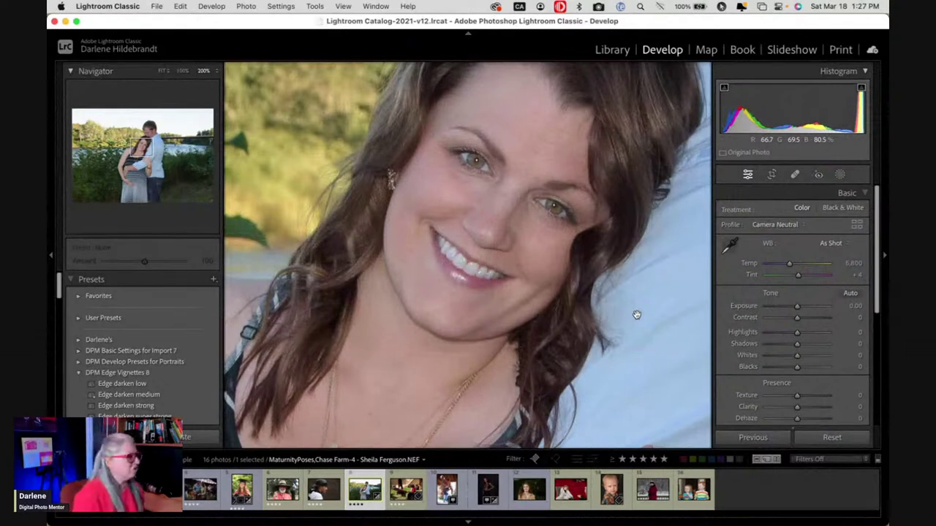
Open the couple photo in the Library loupe view and examine its metadata for exposure, flash, camera model and lens.
key("g")
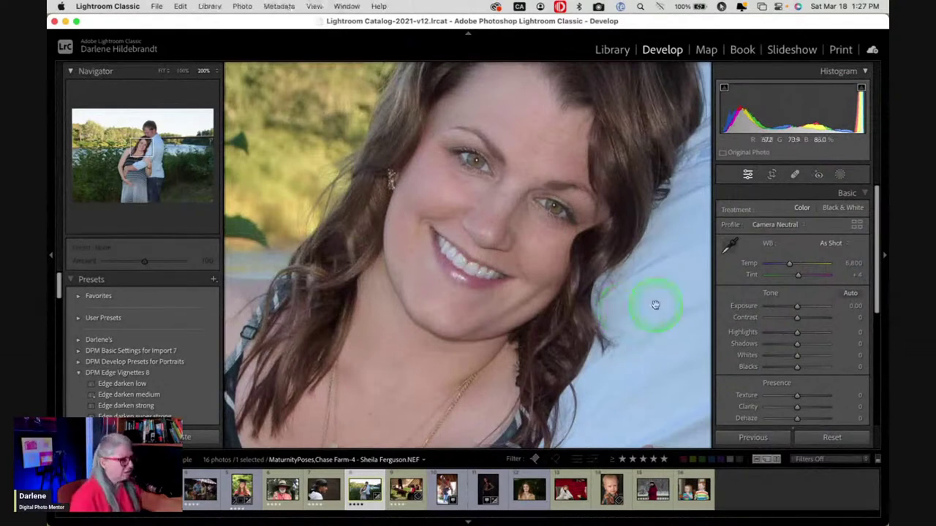
left_click(790, 300)
key("e")
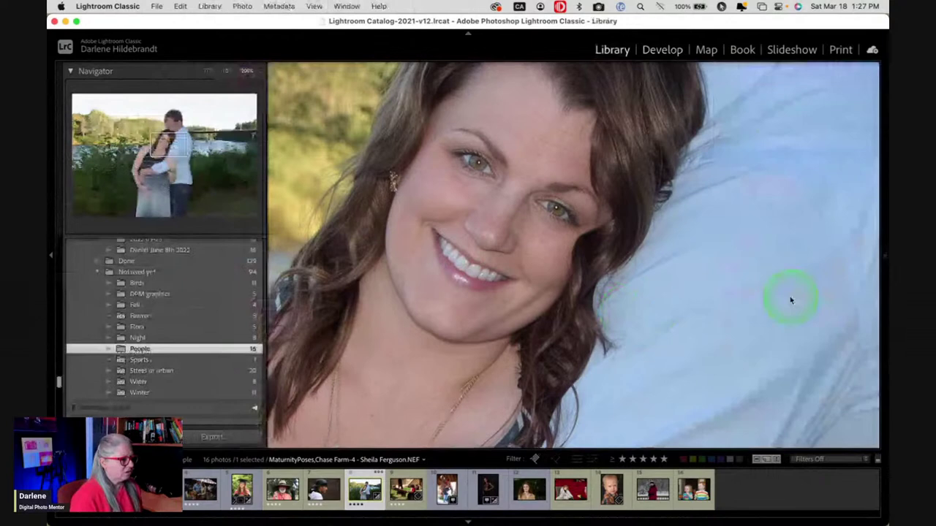
left_click(885, 257)
left_click(749, 271)
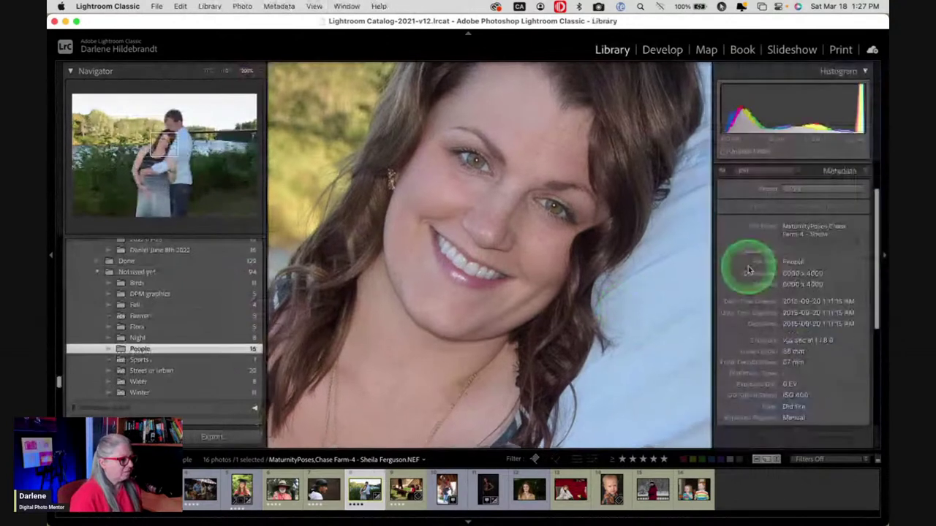
scroll(783, 331, "down", 2)
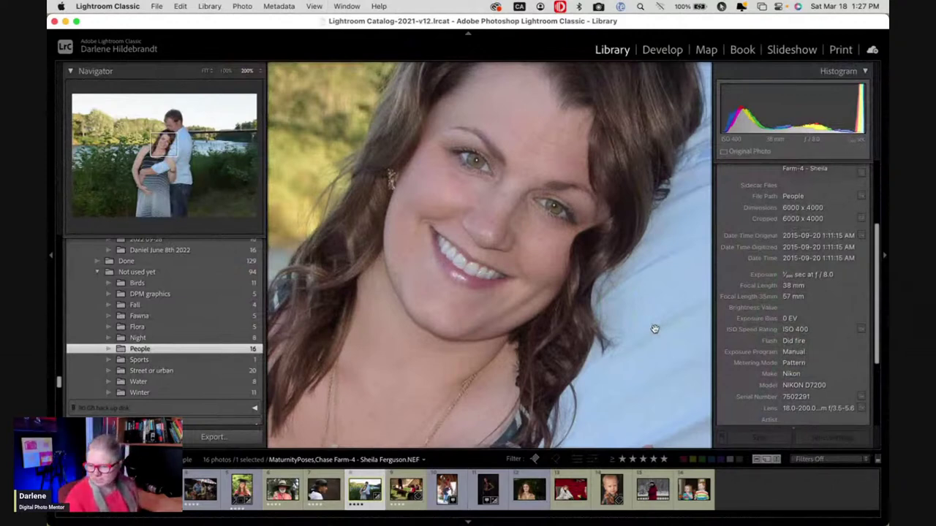
Return the couple photo to the Develop module, fit it in view and hide the information overlay.
key("d")
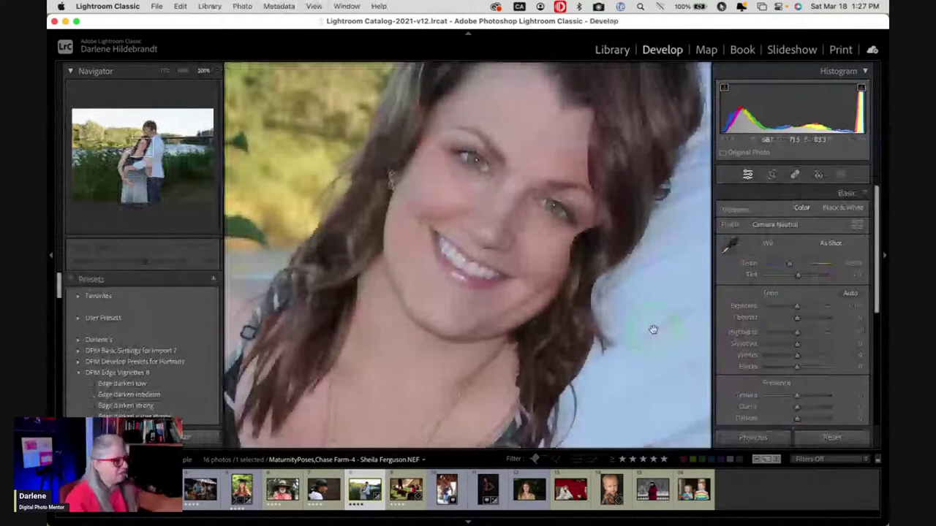
key("e")
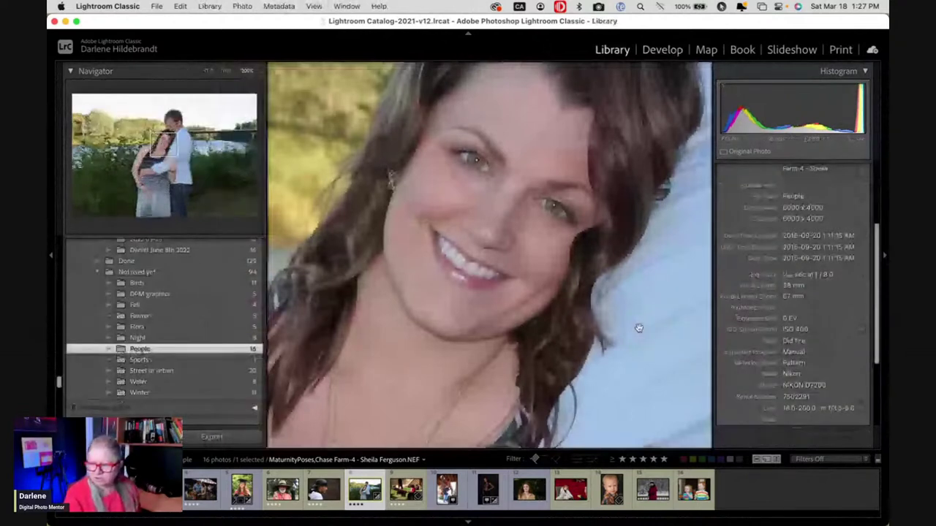
key("z")
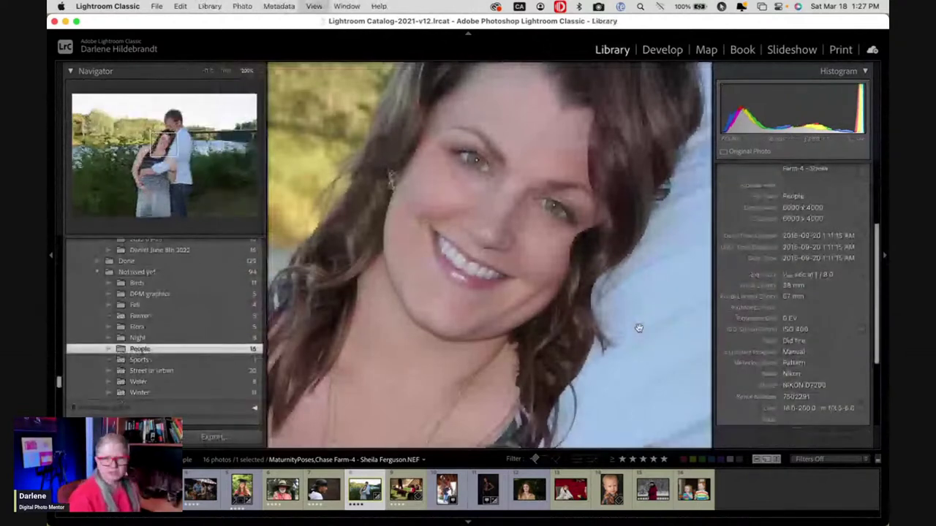
key("d")
left_click(643, 317)
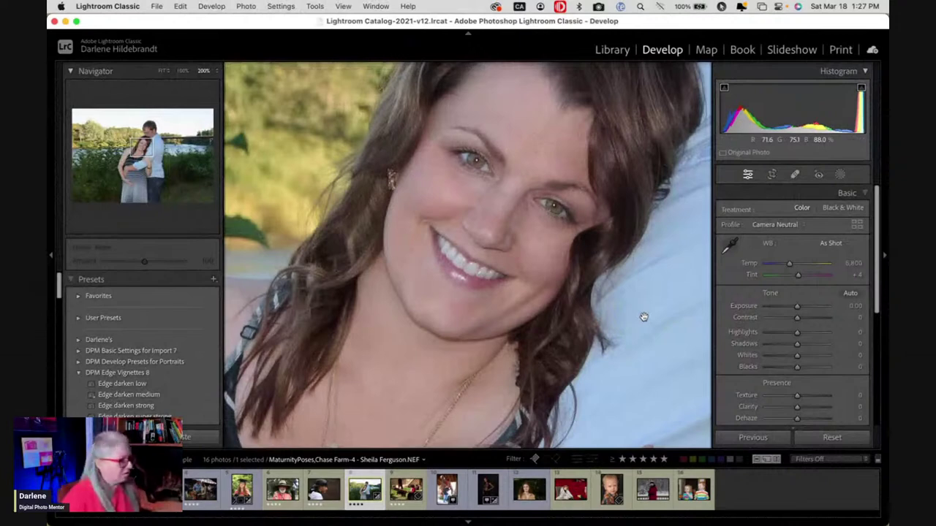
left_click(523, 274)
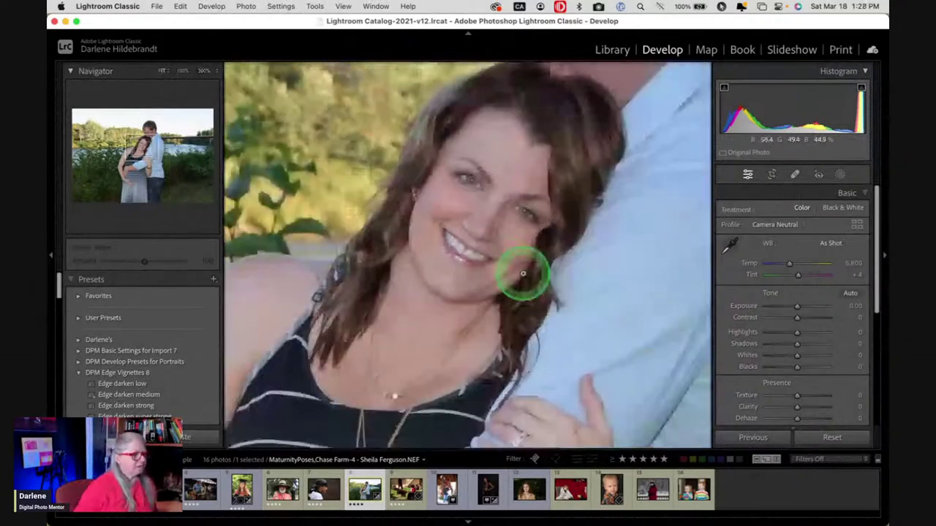
left_click(523, 275)
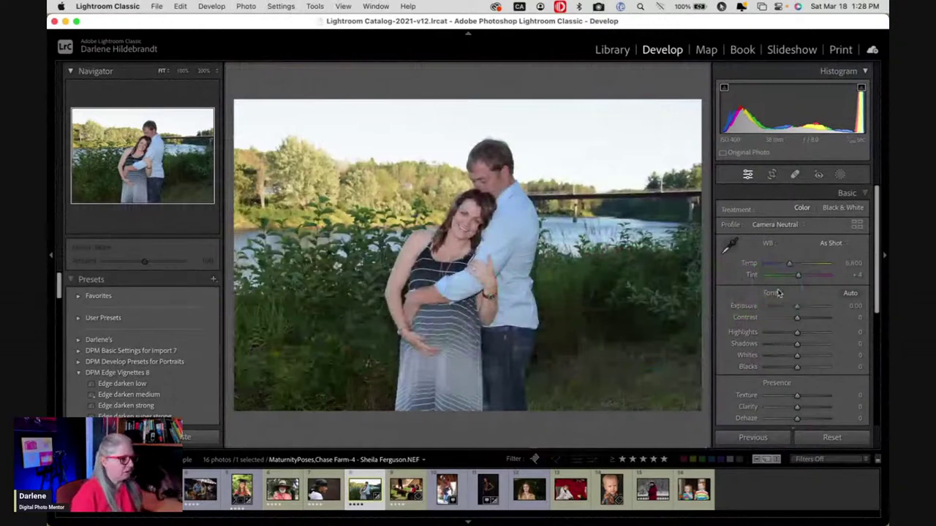
Set the couple photo's white balance to Cloudy and collapse the Navigator and Presets area to enlarge the image.
left_click(830, 244)
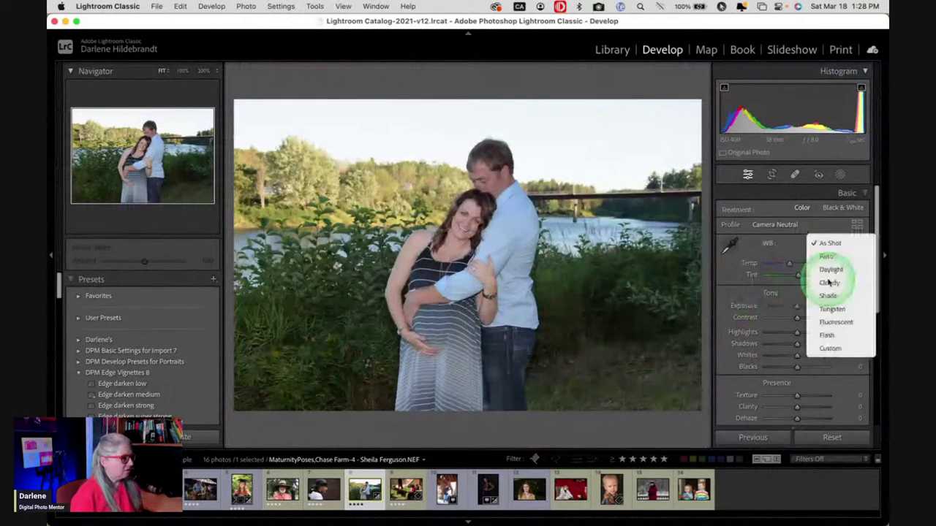
left_click(830, 282)
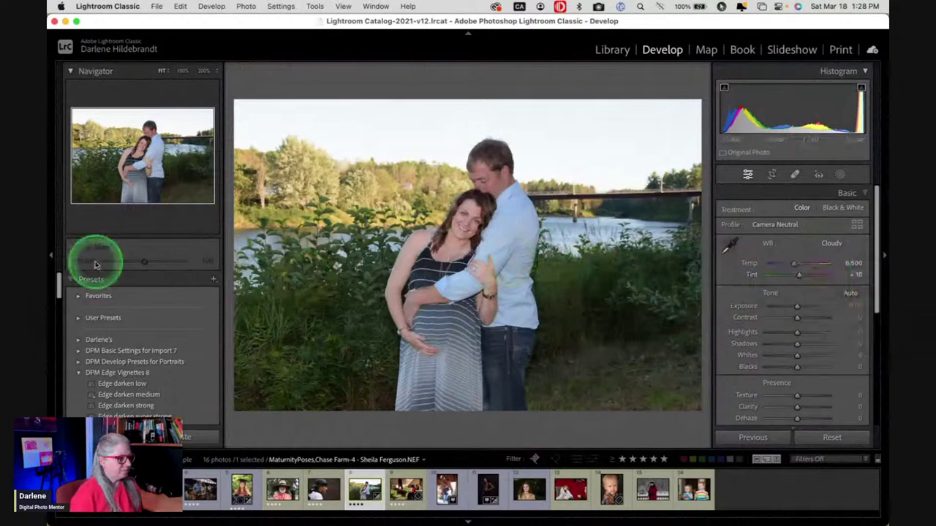
left_click(51, 255)
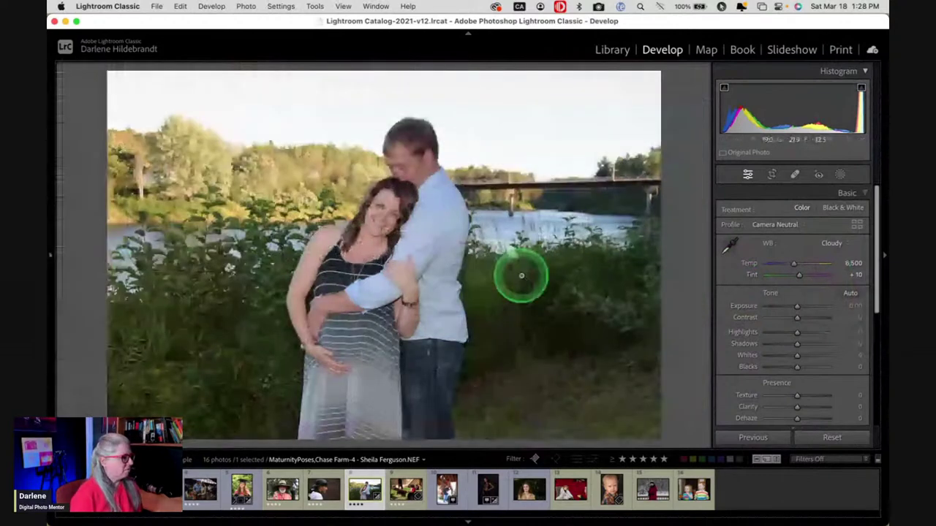
Try the Shade white balance, return to Cloudy and compare the result with the before version.
left_click(832, 243)
left_click(832, 258)
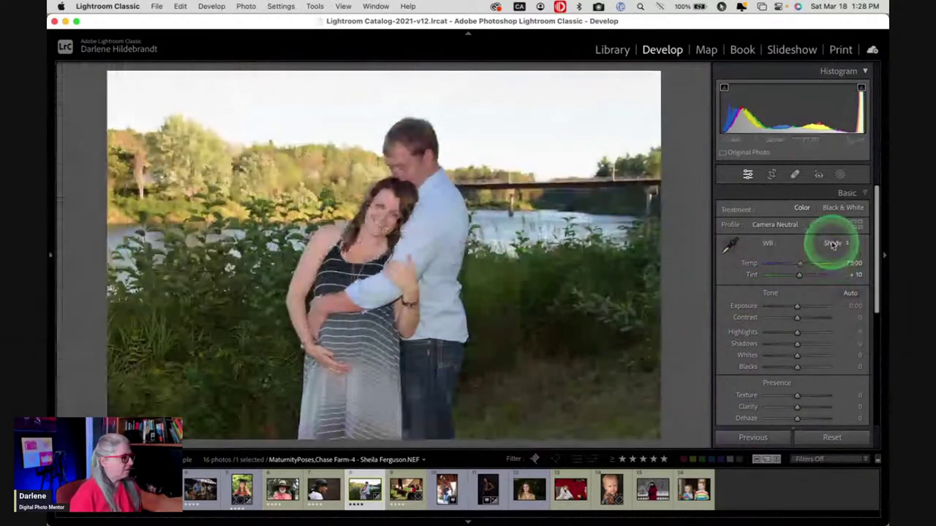
left_click(832, 244)
left_click(830, 233)
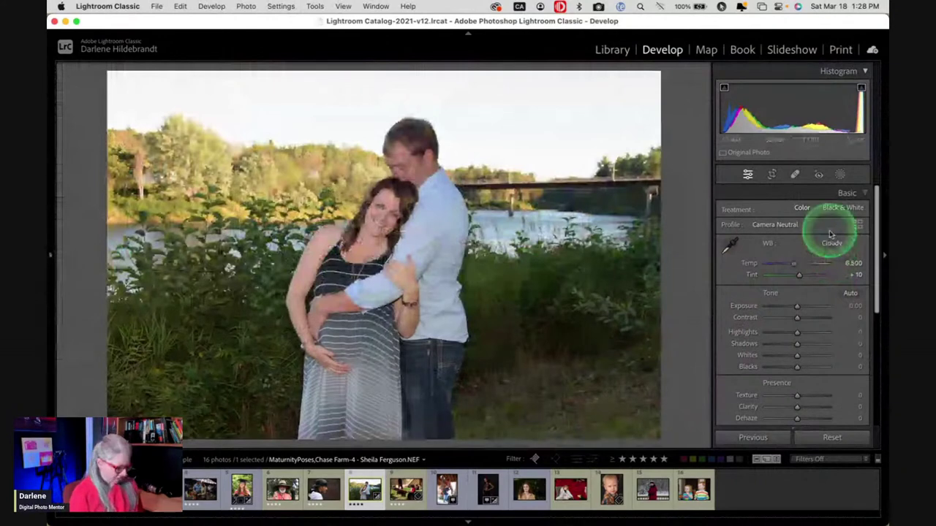
key("backslash")
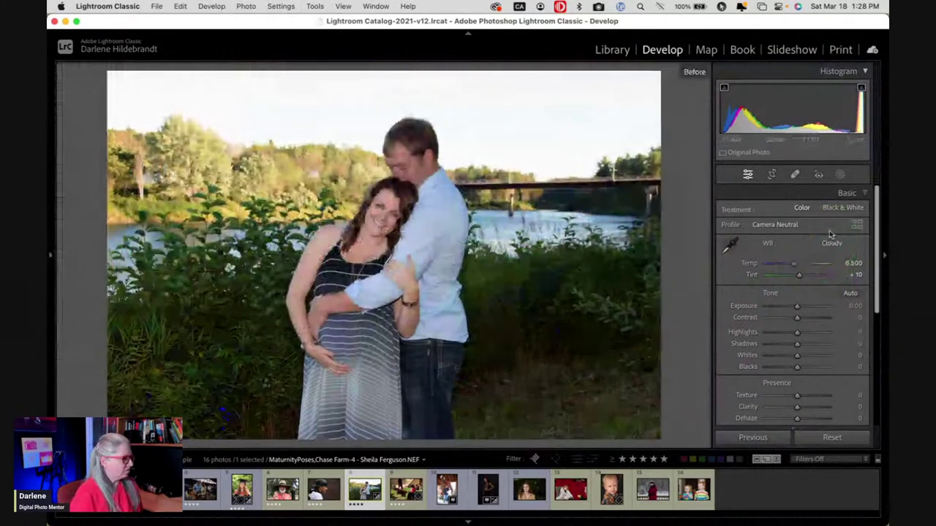
key("backslash")
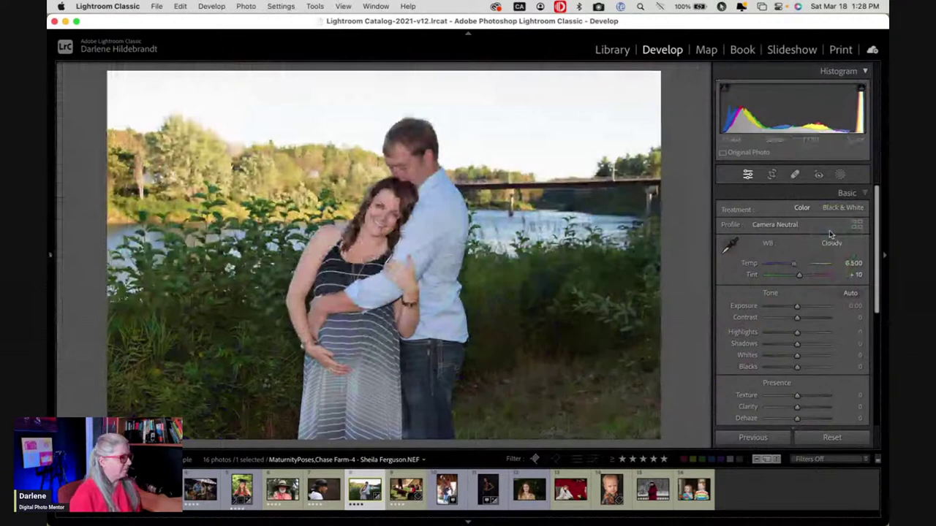
Auto-set the Whites and Blacks on the couple photo, and reduce Whites to +20.
left_click(798, 332)
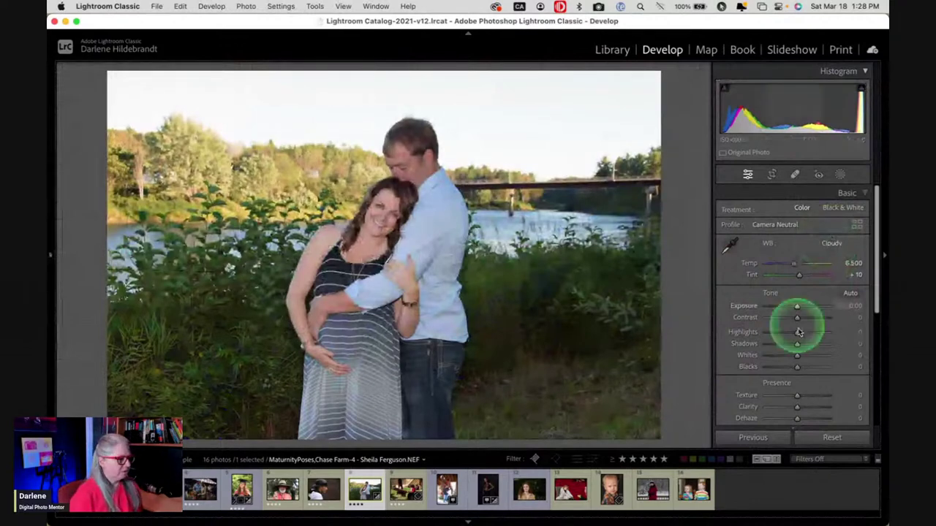
left_click(794, 355)
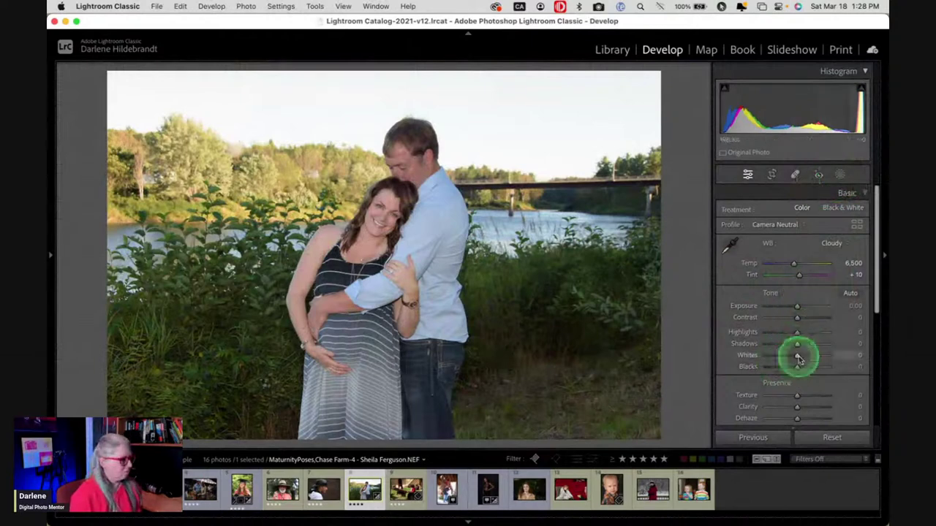
double_click(747, 358, "shift")
double_click(746, 368, "shift")
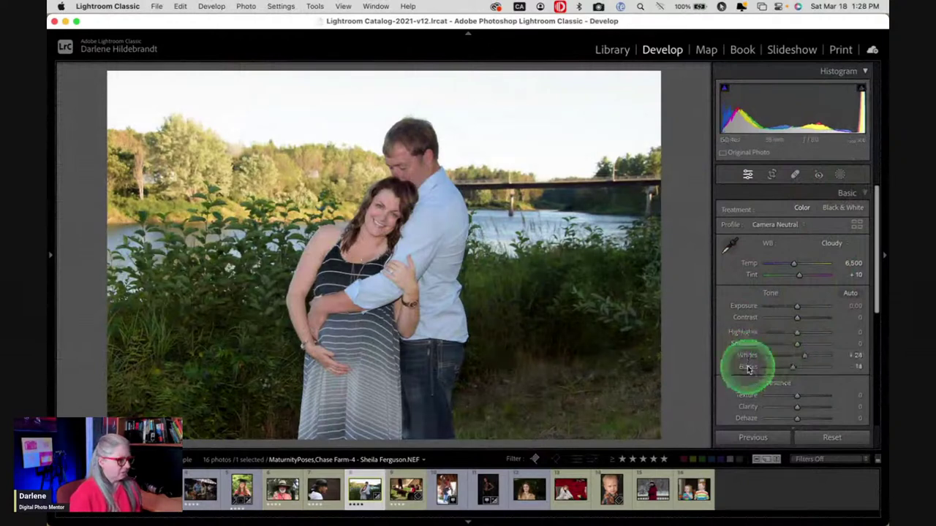
mouse_move(794, 356)
left_mouse_down()
mouse_move(814, 358)
mouse_move(803, 357)
left_mouse_up()
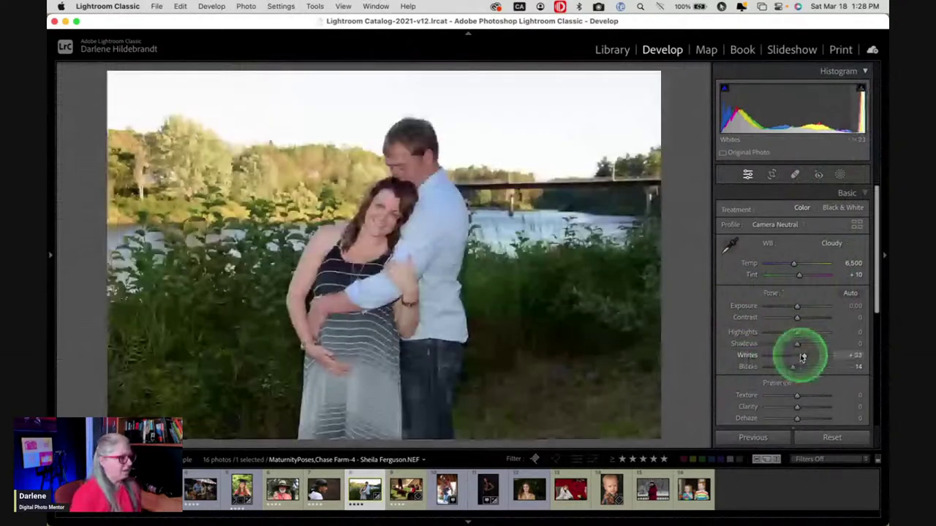
left_click_drag(804, 357, 802, 357)
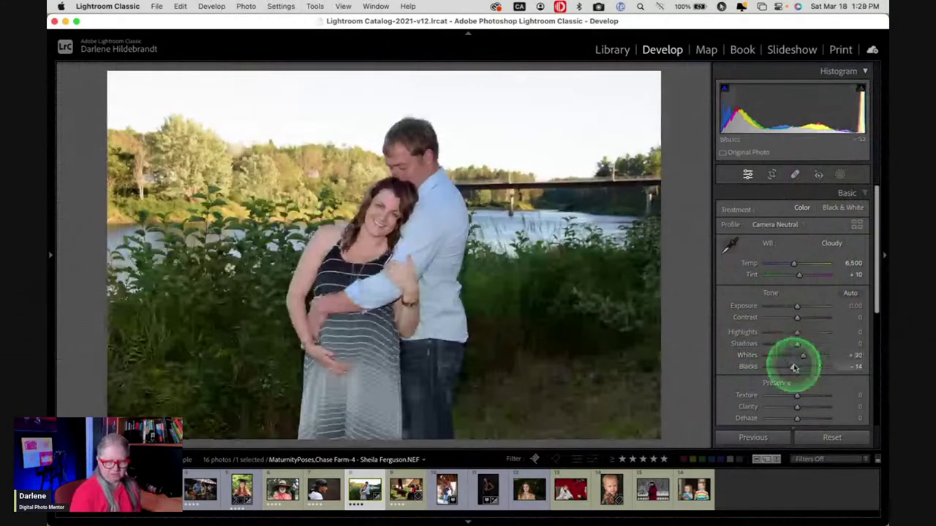
Create a Select Sky mask on the couple photo and check its overlay coverage around the man's head.
left_click(822, 167)
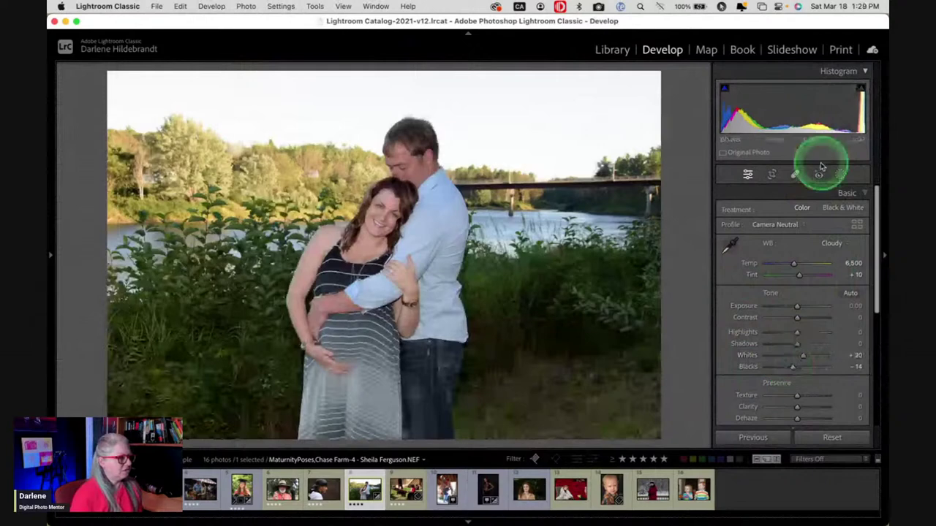
left_click(840, 175)
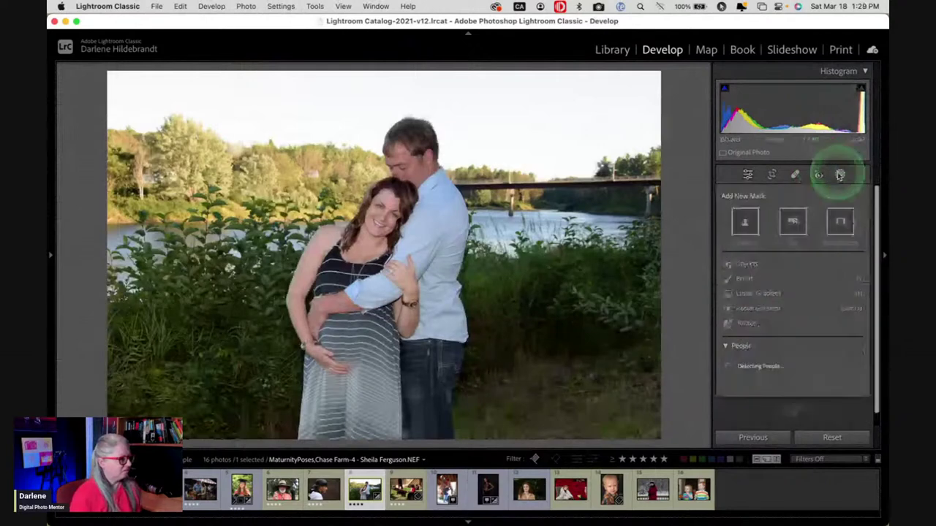
left_click(792, 221)
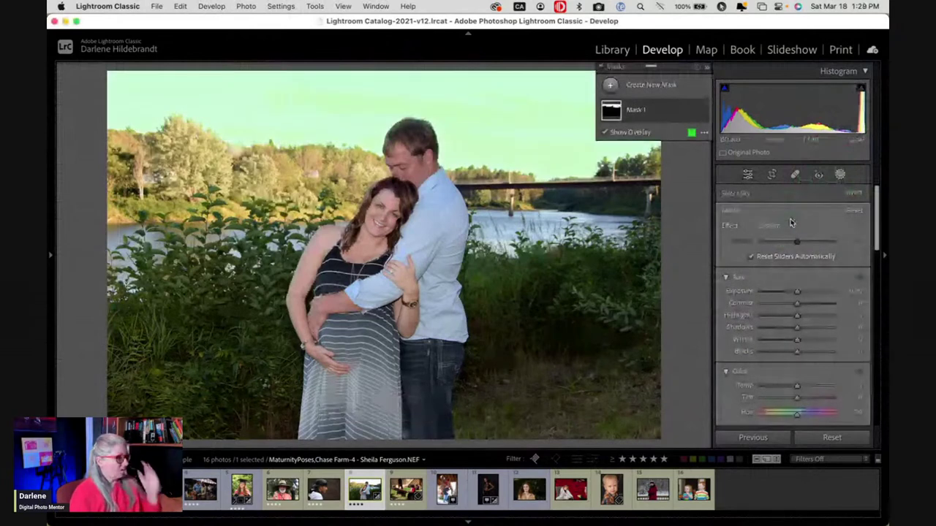
left_click(761, 210)
left_click(423, 107)
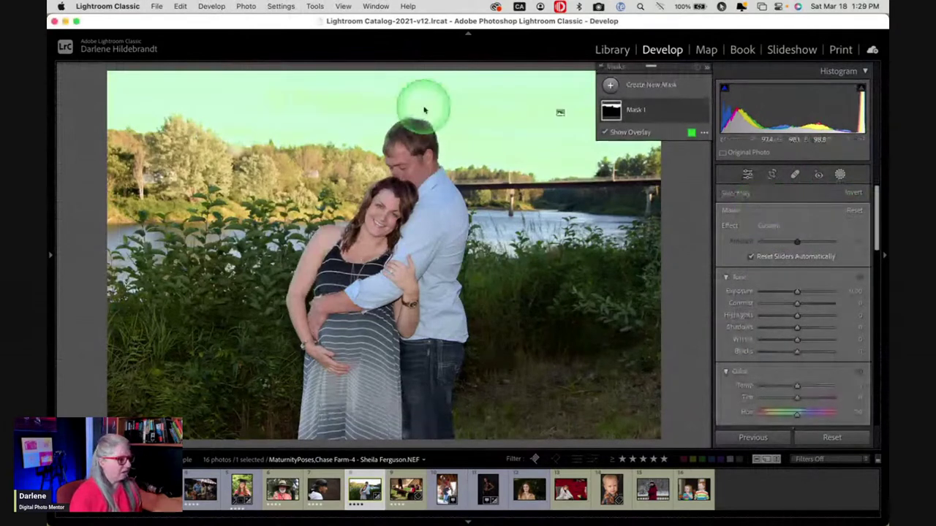
Lower the sky mask's Exposure and Highlights, and soften it with Texture -71 and Clarity -41.
left_click(798, 293)
left_click_drag(798, 292, 783, 356)
left_click(247, 152)
scroll(779, 331, "down", 3)
scroll(781, 344, "down", 2)
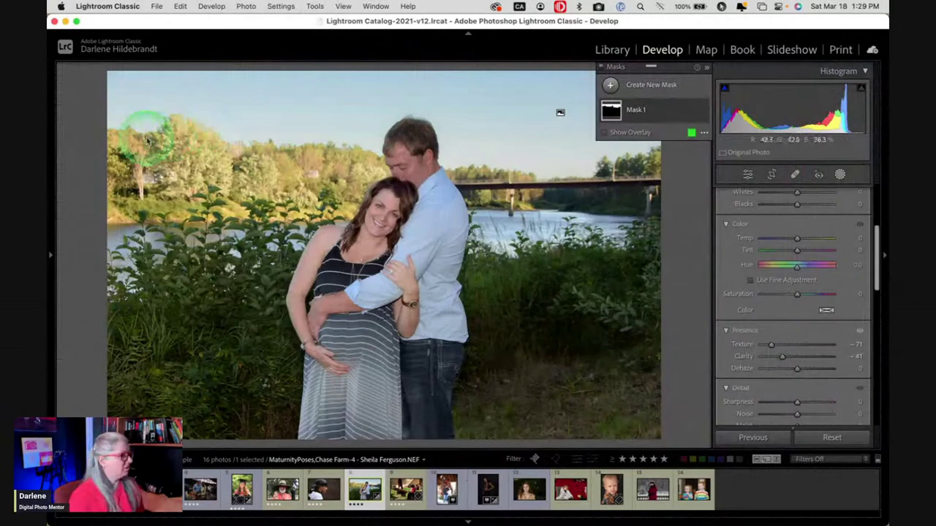
Test the sky mask's treeline edge with a much lower Exposure, and bring Exposure back up to a moderate darkening.
left_click(241, 147)
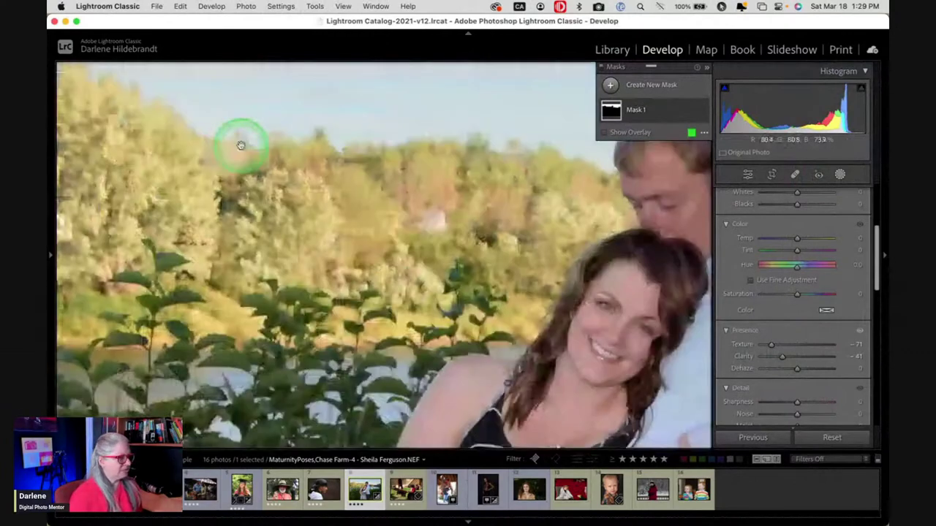
left_click_drag(241, 146, 494, 229)
scroll(758, 304, "up", 2)
left_click(758, 303)
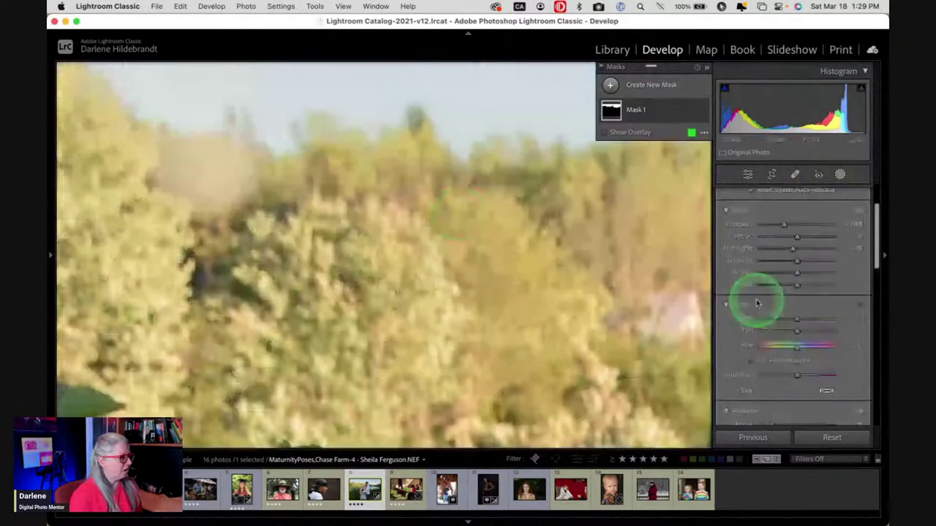
left_click_drag(783, 225, 767, 224)
left_click(536, 159)
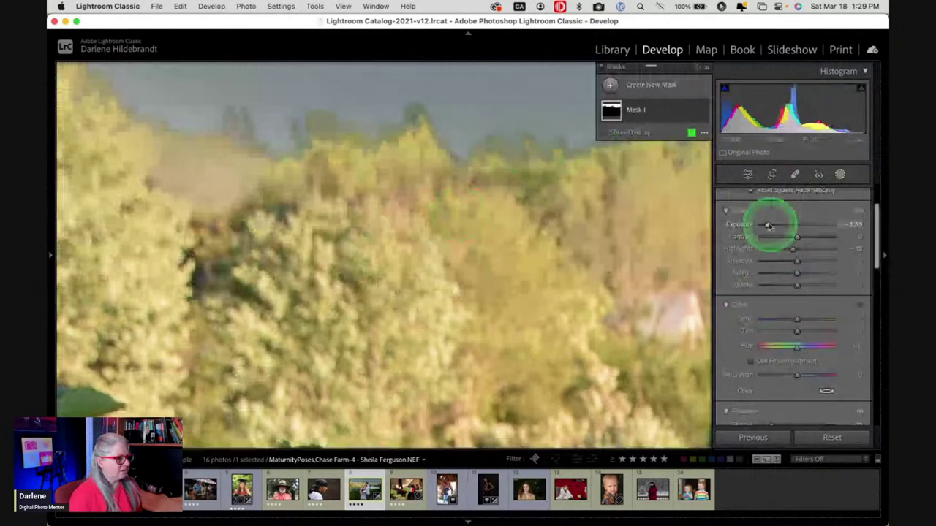
left_click_drag(767, 225, 786, 227)
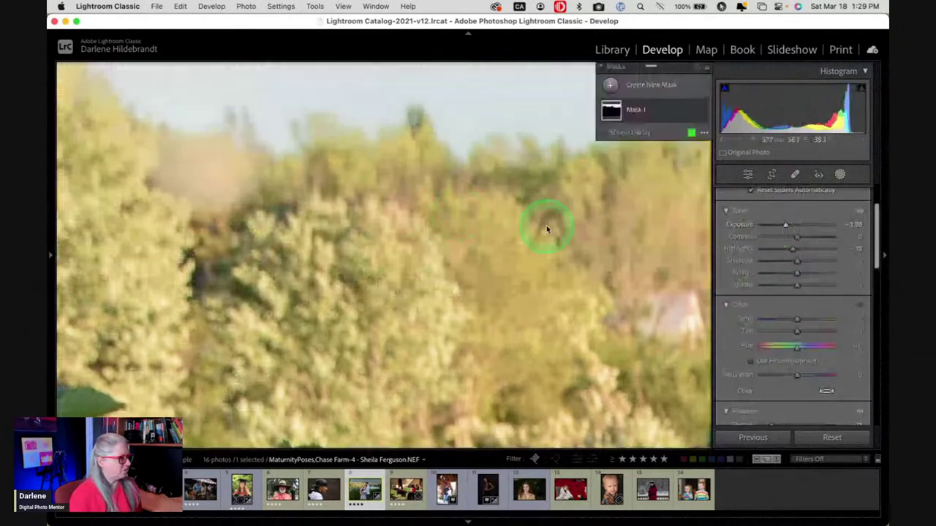
left_click(548, 227)
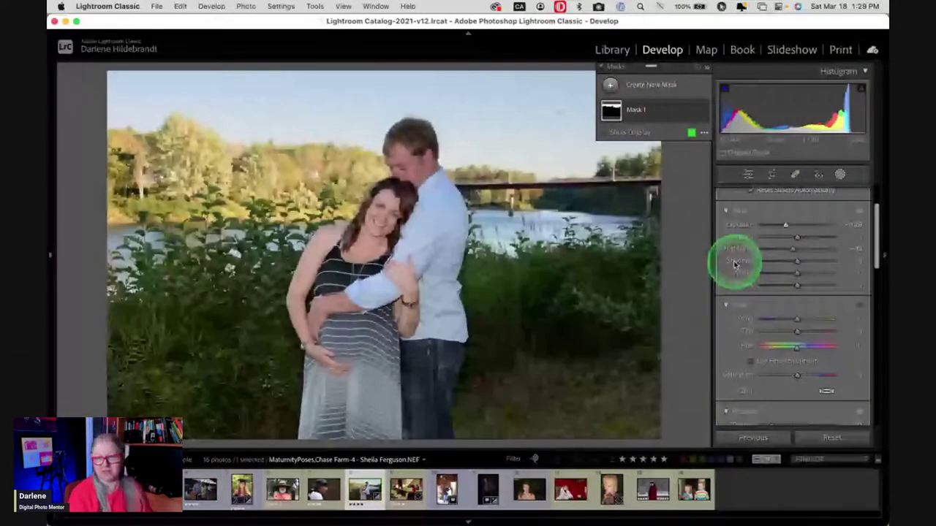
Ease the sky mask's softening by setting its Texture to -59.
left_click(742, 262)
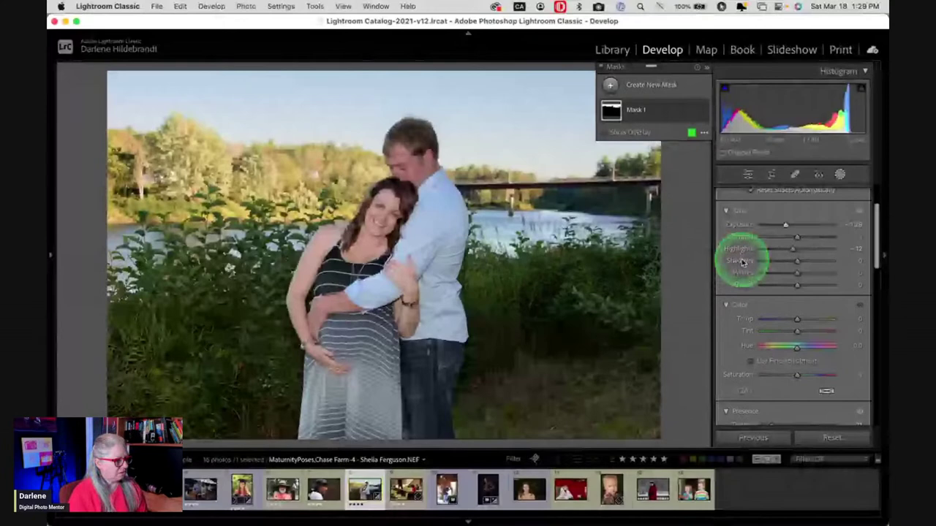
scroll(753, 328, "down", 3)
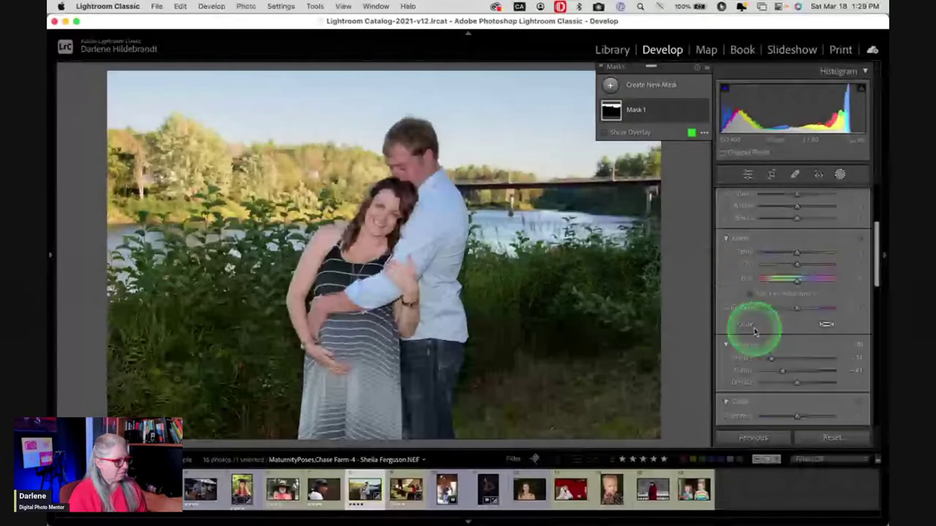
left_click_drag(772, 359, 774, 357)
scroll(774, 324, "down", 3)
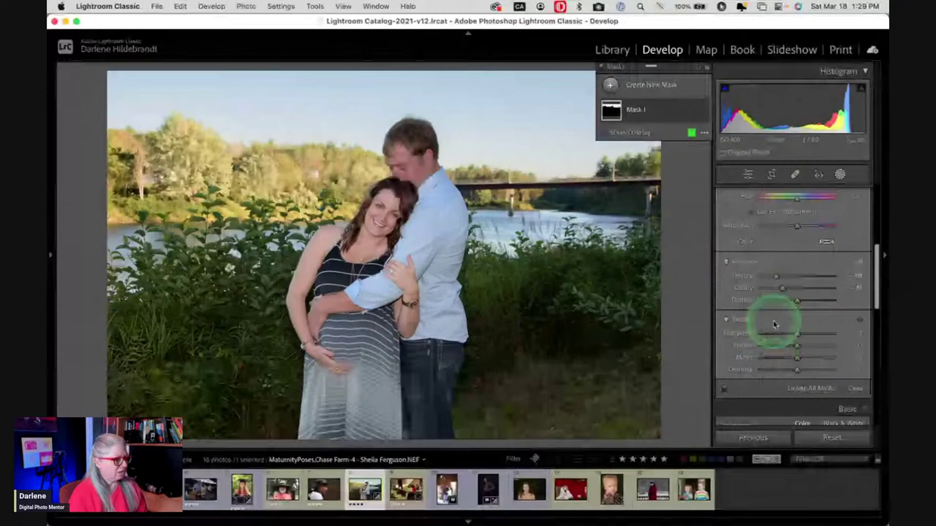
scroll(775, 324, "up", 3)
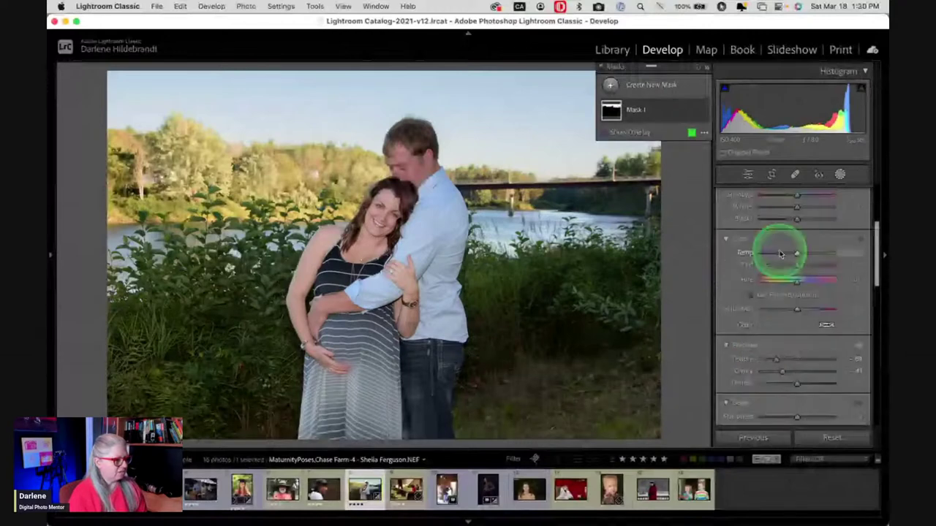
Tint the sky mask with a blue colour at hue 231 and saturation 60.
left_click(826, 333)
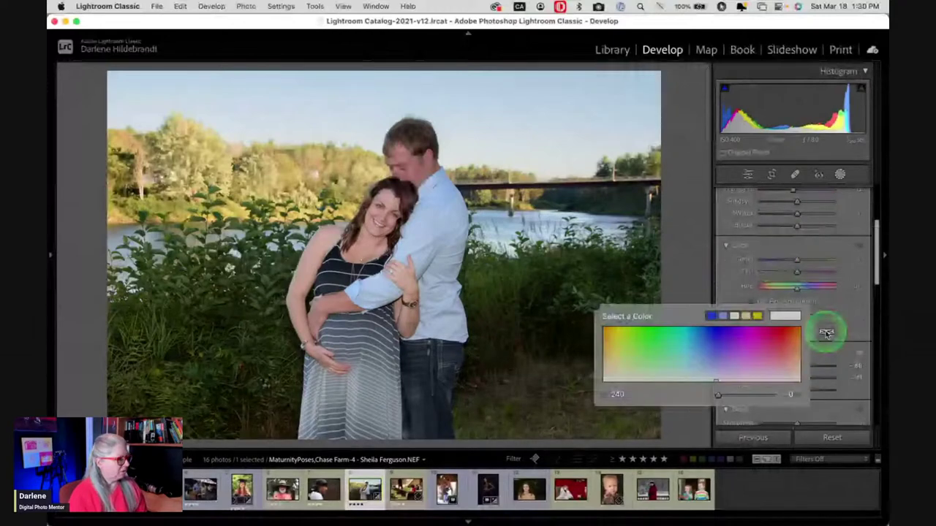
left_click_drag(826, 333, 713, 349)
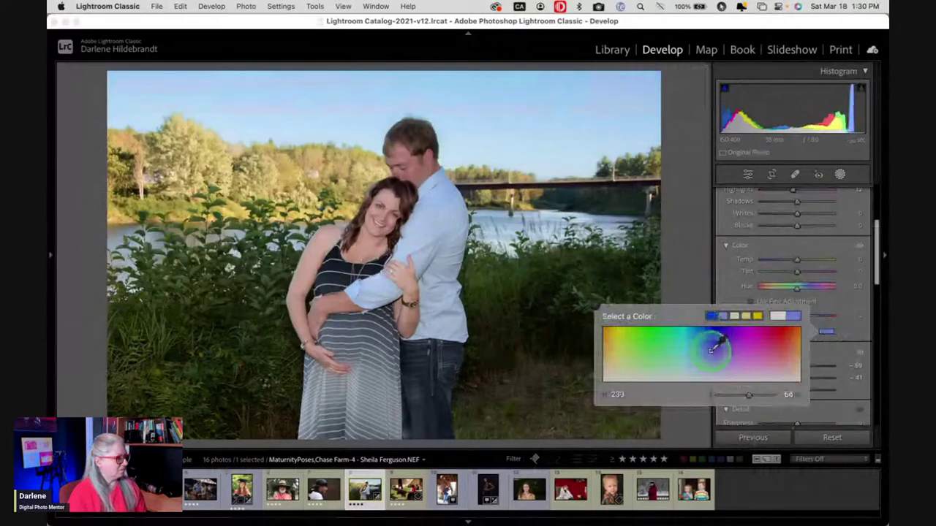
left_click(746, 396)
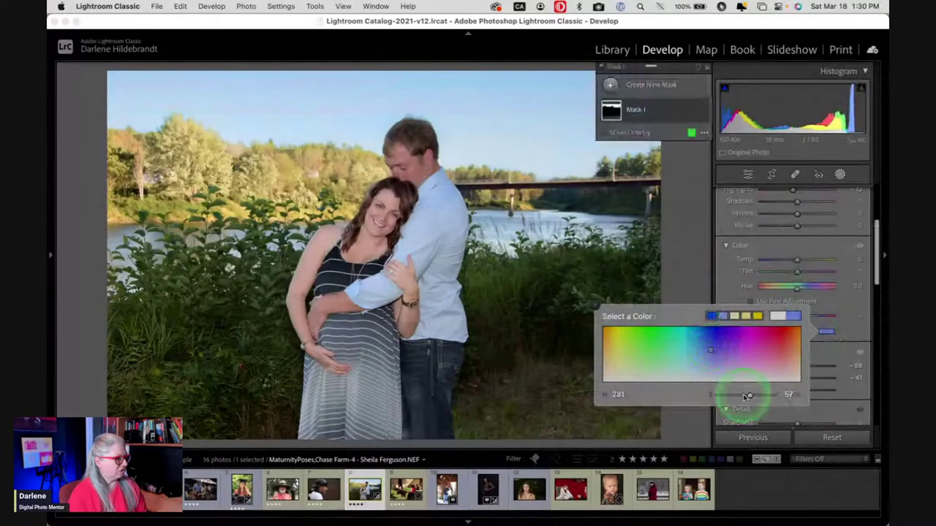
mouse_move(746, 396)
left_mouse_down()
mouse_move(771, 393)
mouse_move(725, 395)
mouse_move(749, 395)
left_mouse_up()
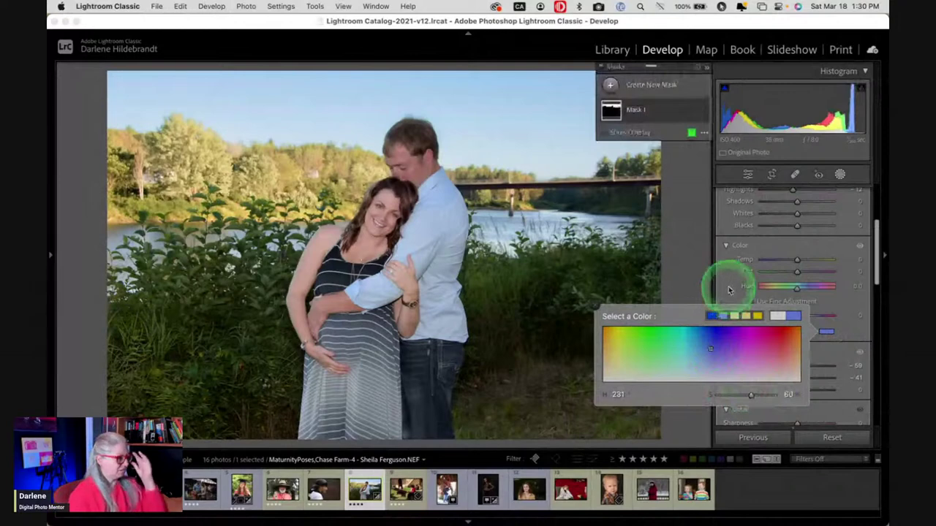
left_click(775, 298)
Rename the sky mask as "sky".
left_click(685, 108)
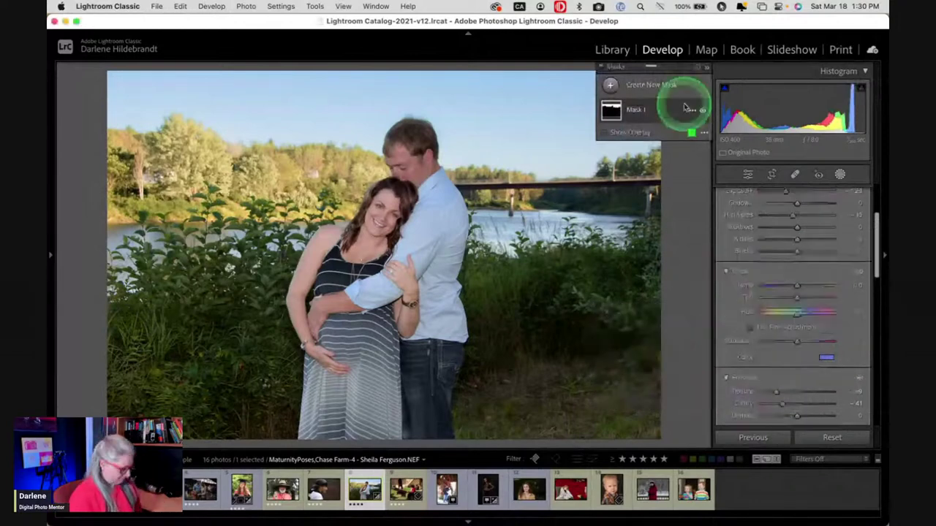
left_click(695, 115)
left_click(710, 115)
type("sky")
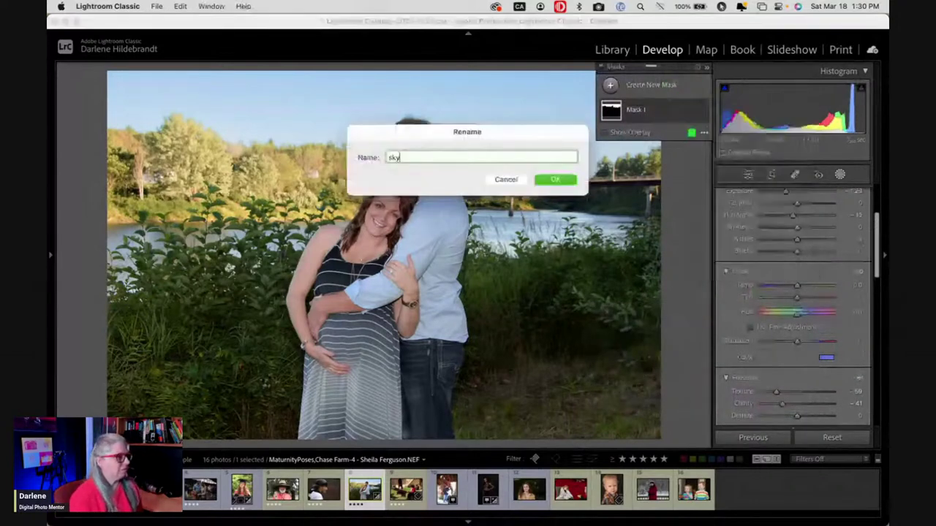
key("Return")
mouse_move(703, 111)
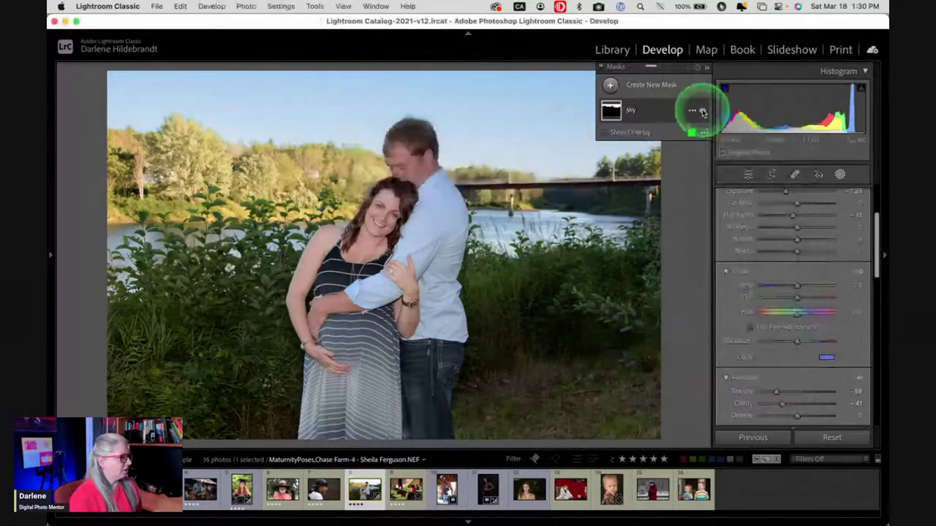
Leave masking and raise the whole photo's Whites to +46.
left_click(834, 175)
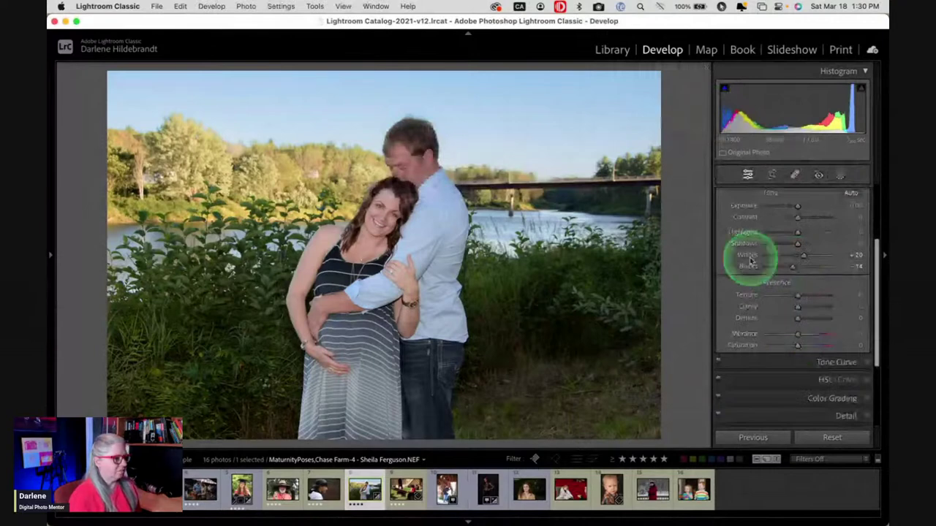
left_click_drag(749, 257, 749, 271)
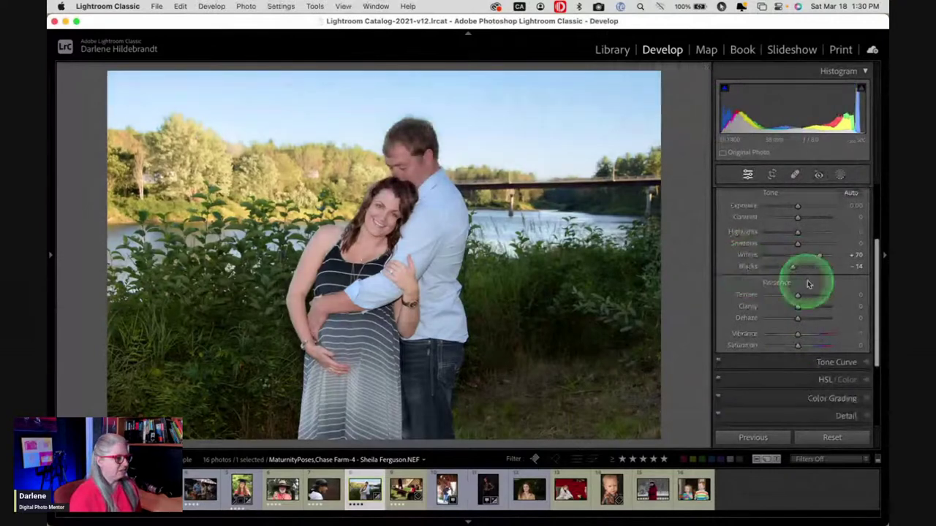
left_click_drag(819, 256, 813, 256)
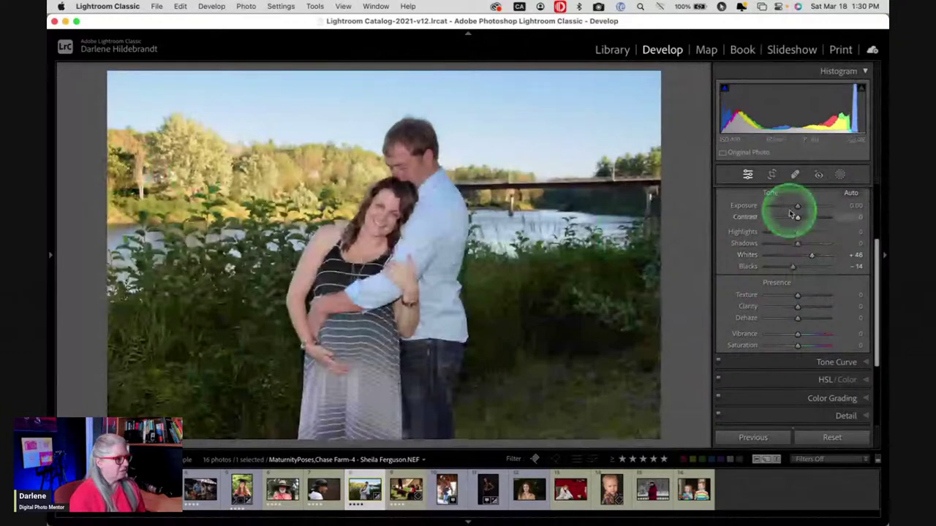
Create a Luminance Range mask sampled from the sunlit trees across the river.
left_click(840, 176)
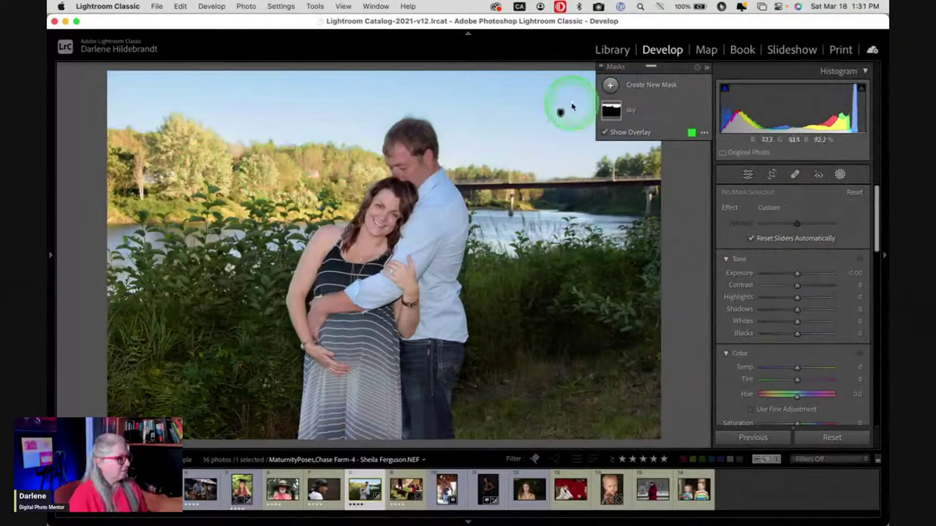
left_click(610, 85)
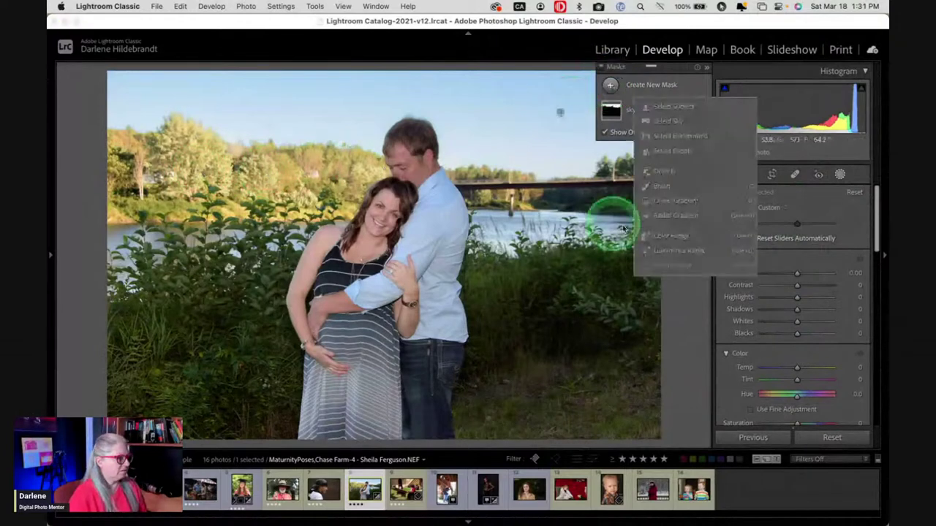
left_click(669, 236)
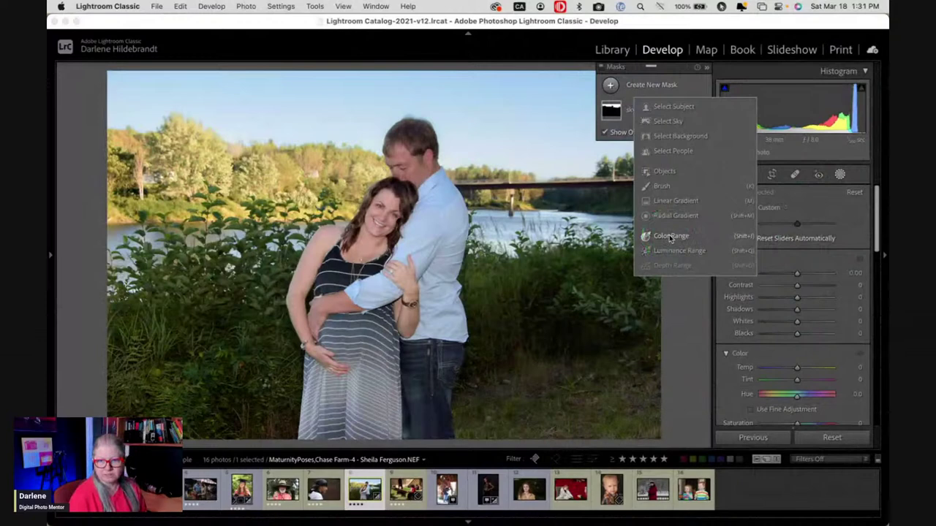
left_click(668, 251)
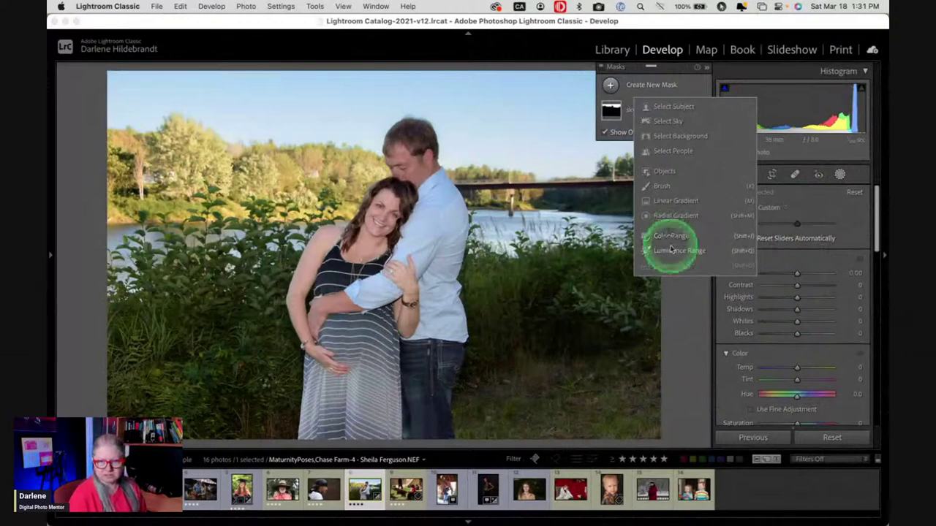
left_click(265, 170)
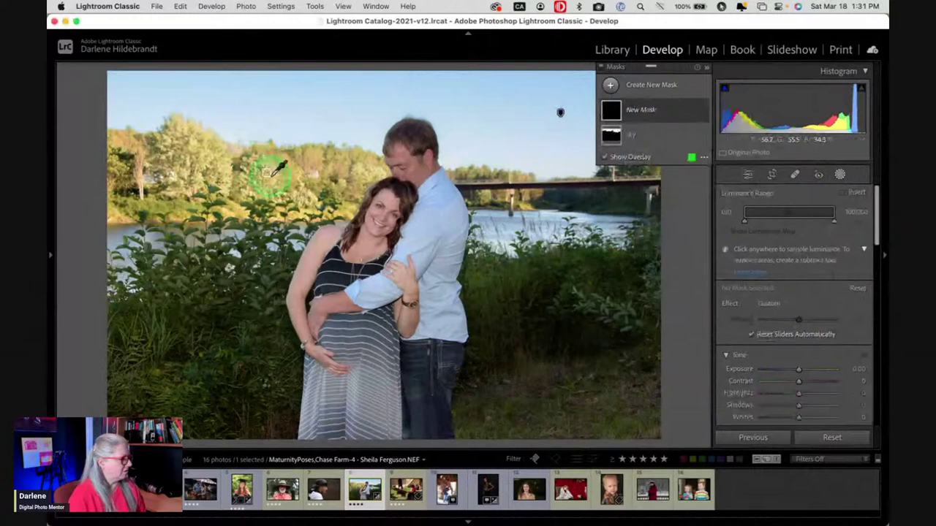
left_click(261, 370)
left_click(405, 163)
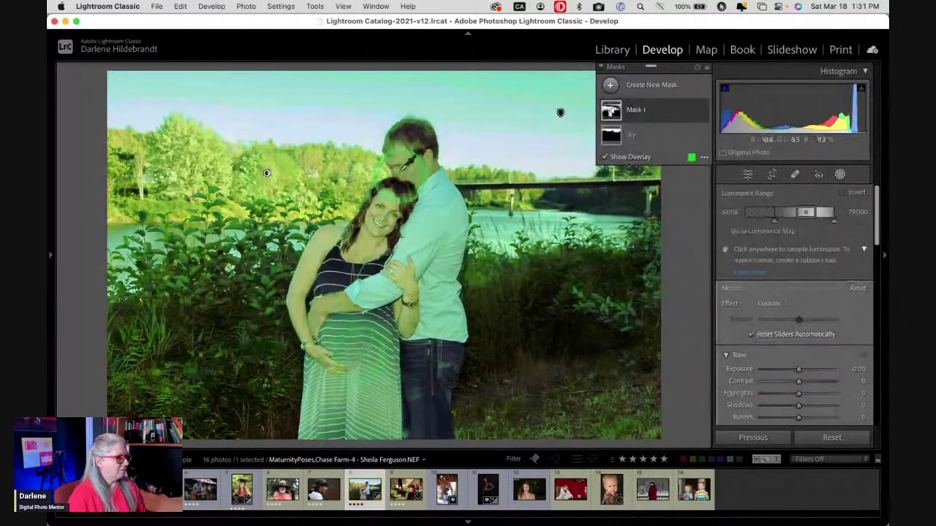
Subtract the sky and the subject from the new luminance mask.
left_click(667, 130)
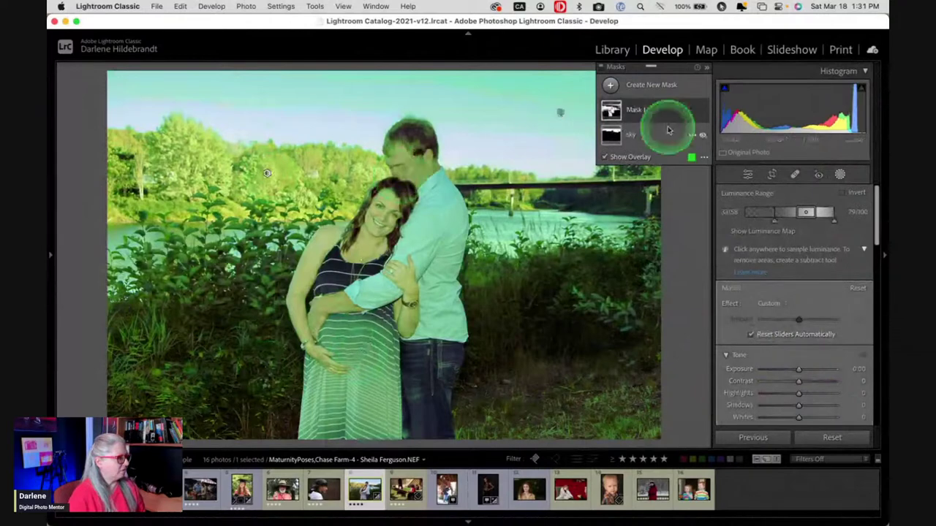
left_click(683, 144)
left_click(688, 189)
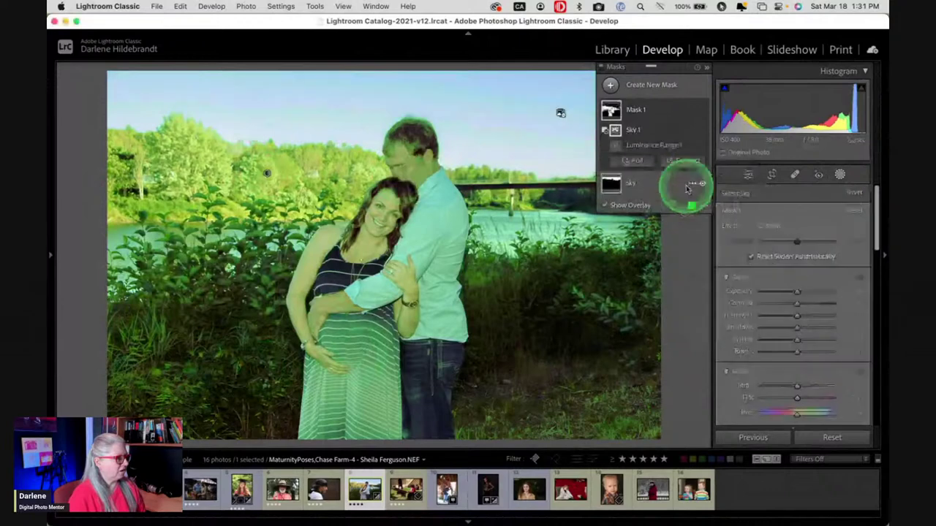
left_click(686, 161)
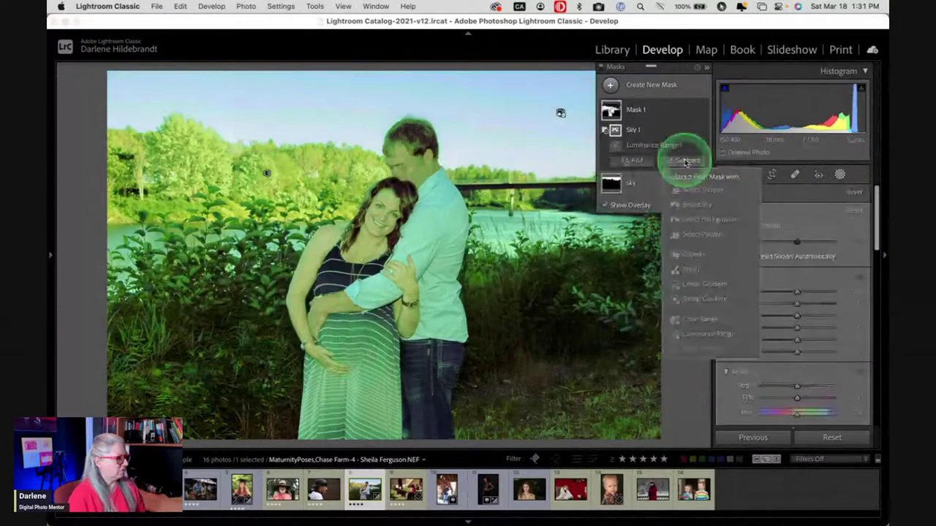
left_click(689, 190)
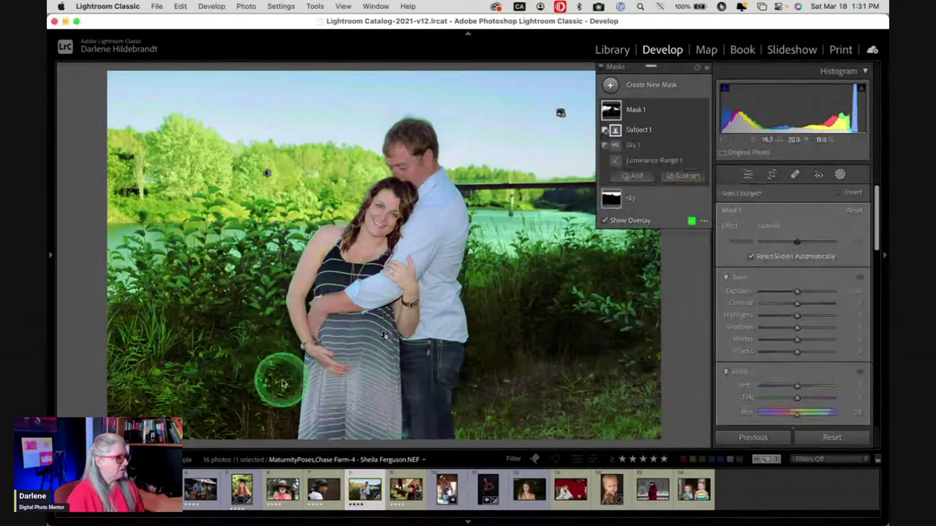
Subtract a linear gradient from the luminance mask to exclude the foreground bushes and grass below the river.
left_click(686, 178)
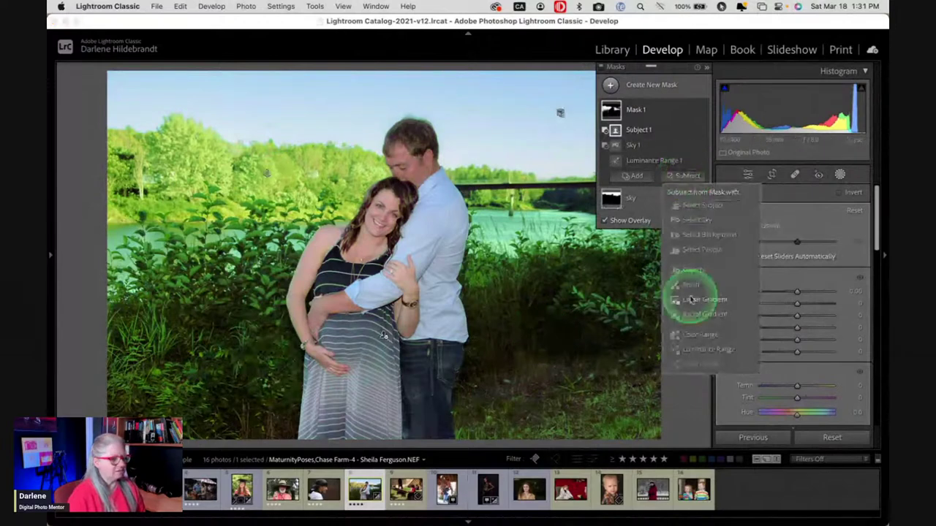
left_click(691, 300)
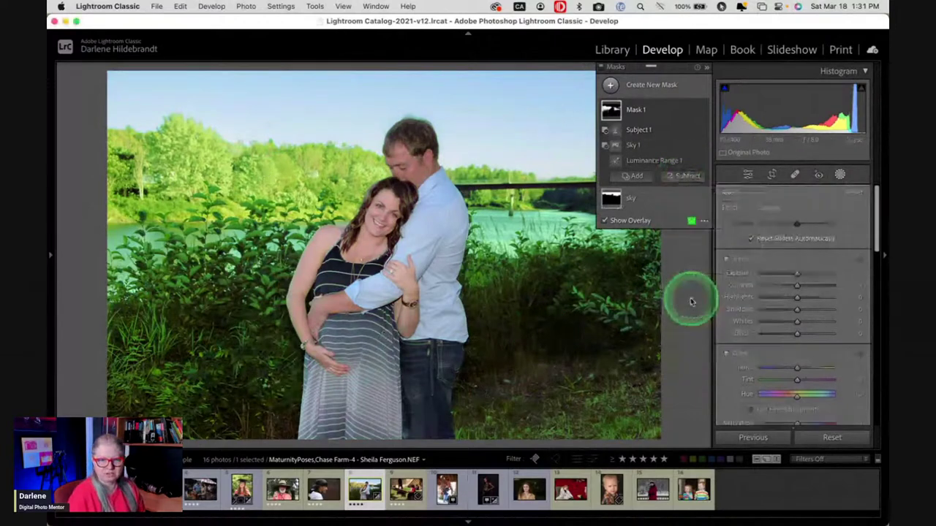
left_click_drag(363, 269, 364, 198)
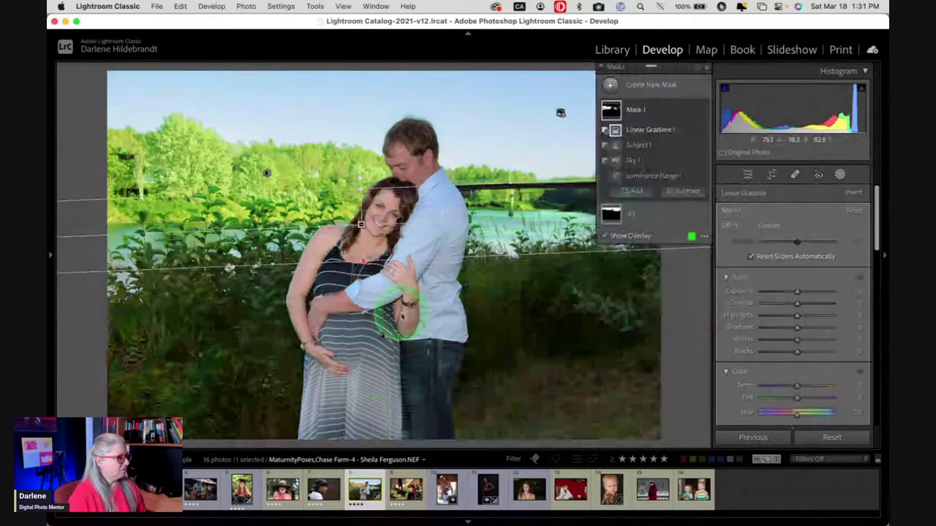
Reopen the mask's Luminance Range component and tighten its lower limit to drop the darker tones.
left_click(656, 119)
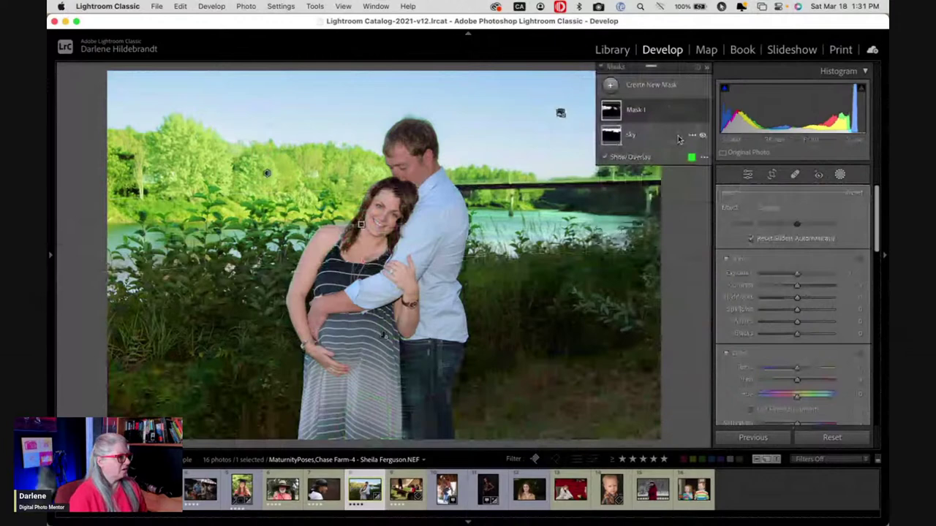
left_click(655, 117)
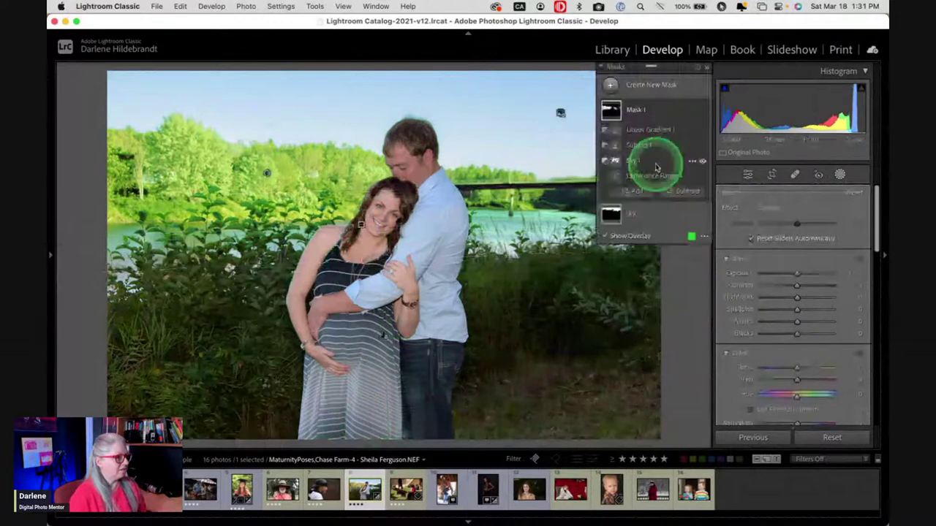
left_click(654, 175)
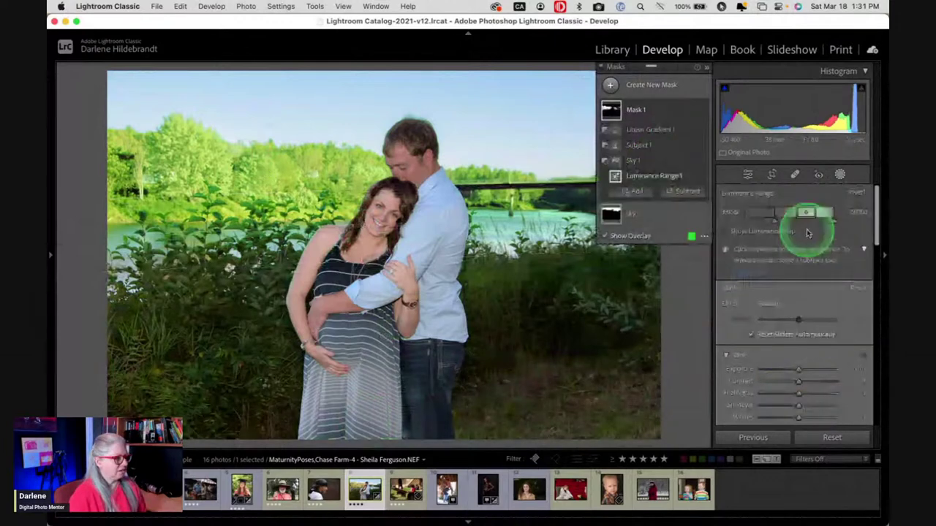
left_click_drag(805, 213, 784, 220)
Darken the bright background mask with Exposure -0.39 and Highlights -28.
left_click(799, 394)
mouse_move(799, 394)
left_mouse_down()
mouse_move(798, 371)
mouse_move(788, 370)
mouse_move(783, 390)
mouse_move(794, 386)
mouse_move(795, 370)
mouse_move(790, 396)
mouse_move(780, 393)
mouse_move(795, 400)
mouse_move(795, 388)
left_mouse_up()
left_click(789, 415)
left_click(798, 397)
scroll(788, 396, "down", 1)
scroll(789, 395, "down", 4)
scroll(788, 396, "down", 1)
scroll(796, 373, "up", 3)
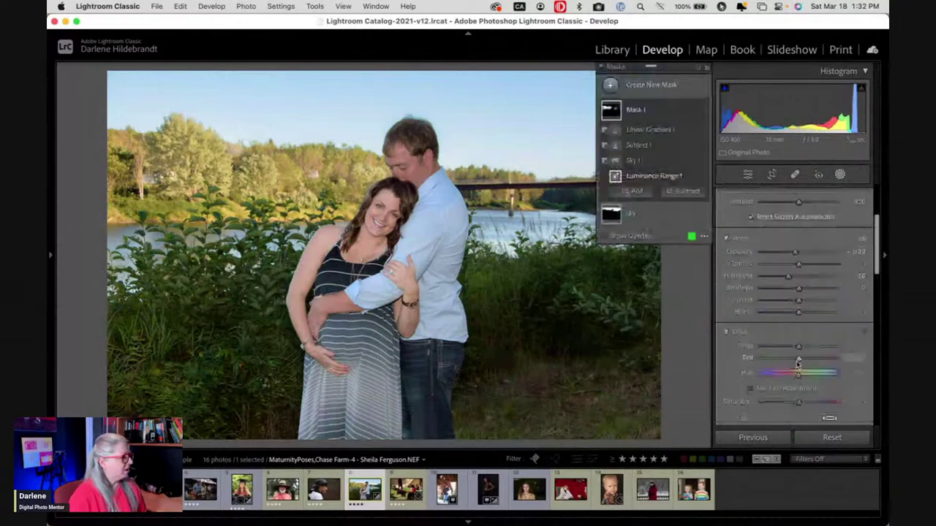
Compare the photo with and without the background luminance mask's effect.
left_click(700, 111)
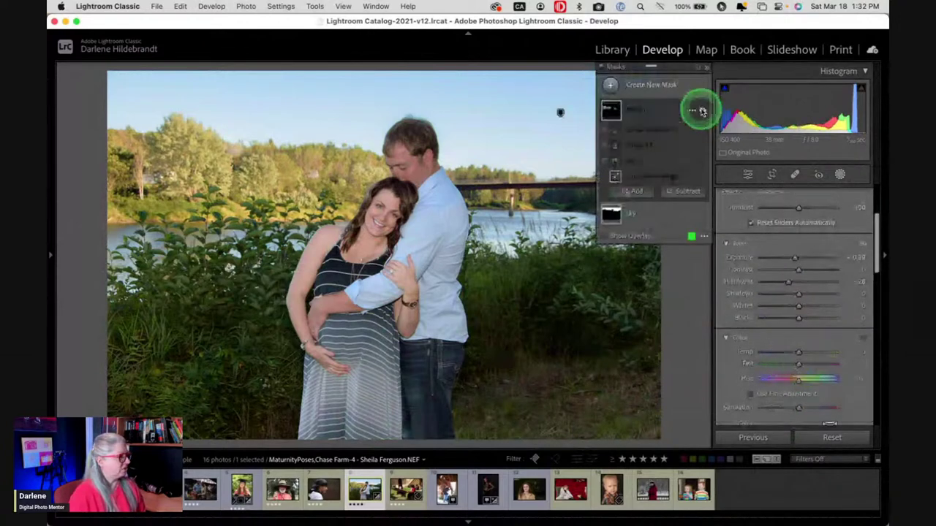
left_click(701, 112)
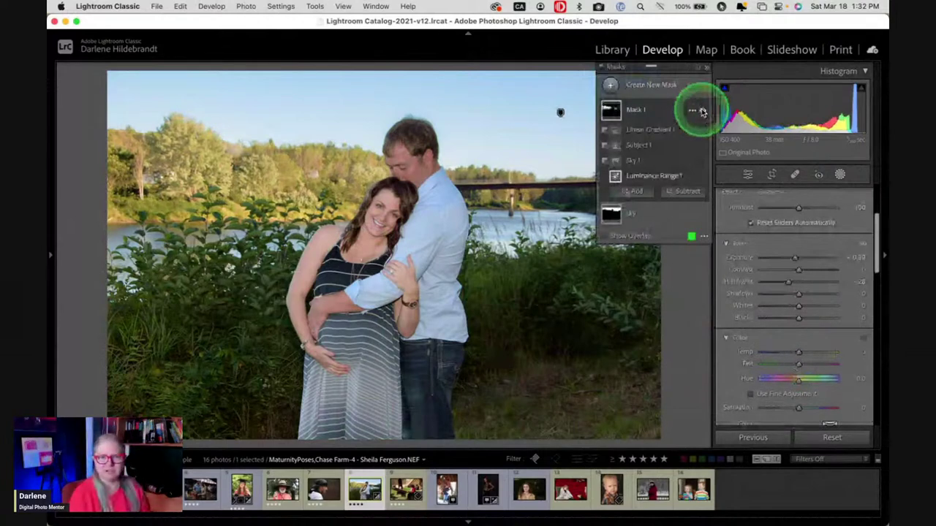
left_click(702, 111)
left_click(702, 111)
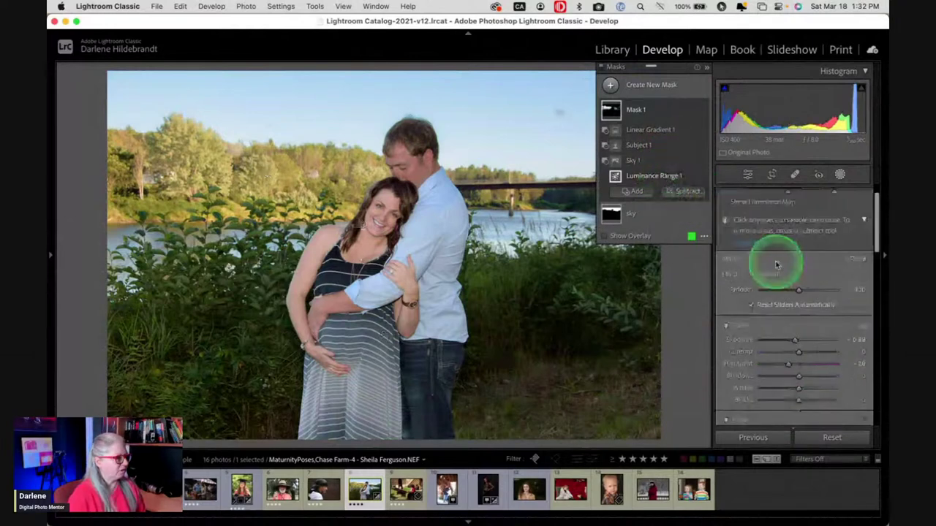
Readjust the lower limit of the background mask's Luminance Range and set the mask's Exposure to -0.61.
scroll(776, 265, "up", 2)
mouse_move(788, 221)
left_mouse_down()
mouse_move(780, 222)
mouse_move(804, 212)
left_mouse_up()
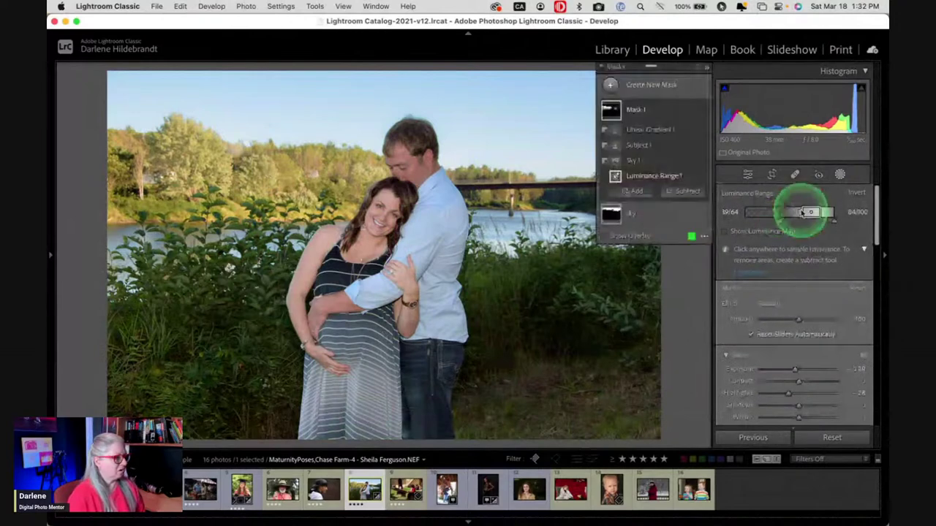
left_click_drag(796, 372, 792, 372)
left_click(814, 229)
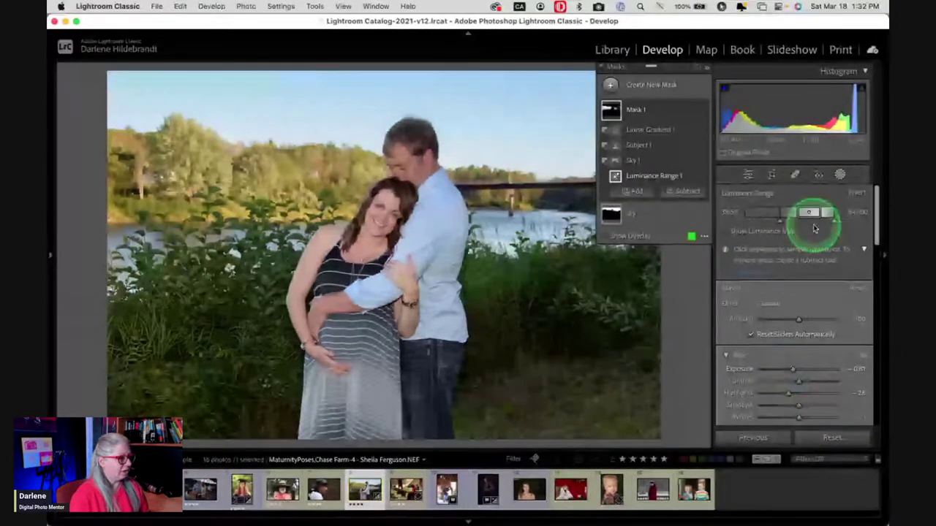
Mute the colours of the bright background by setting the mask's Saturation to -14.
scroll(797, 329, "down", 5)
mouse_move(797, 376)
left_mouse_down()
mouse_move(788, 372)
mouse_move(797, 370)
left_mouse_up()
left_click_drag(797, 372, 794, 371)
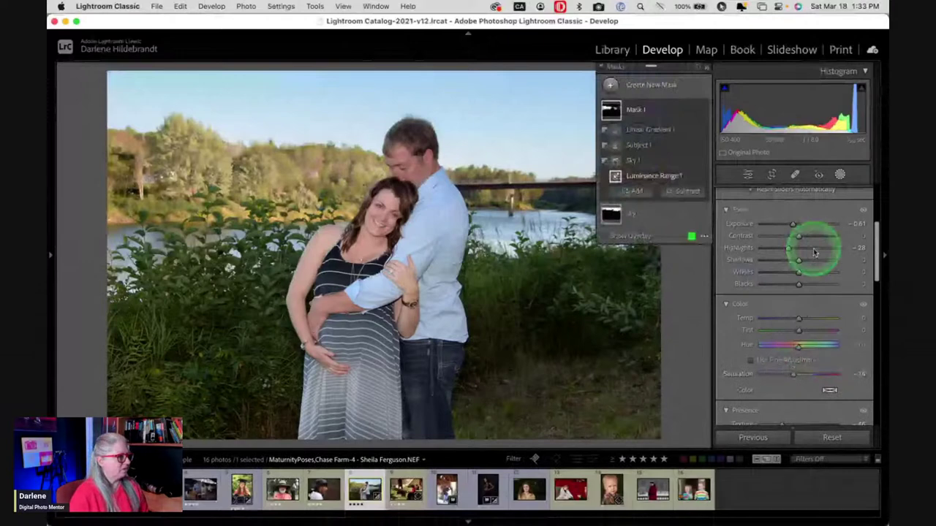
Rename Mask 1 as "bright trees" and leave masking.
left_click(691, 113)
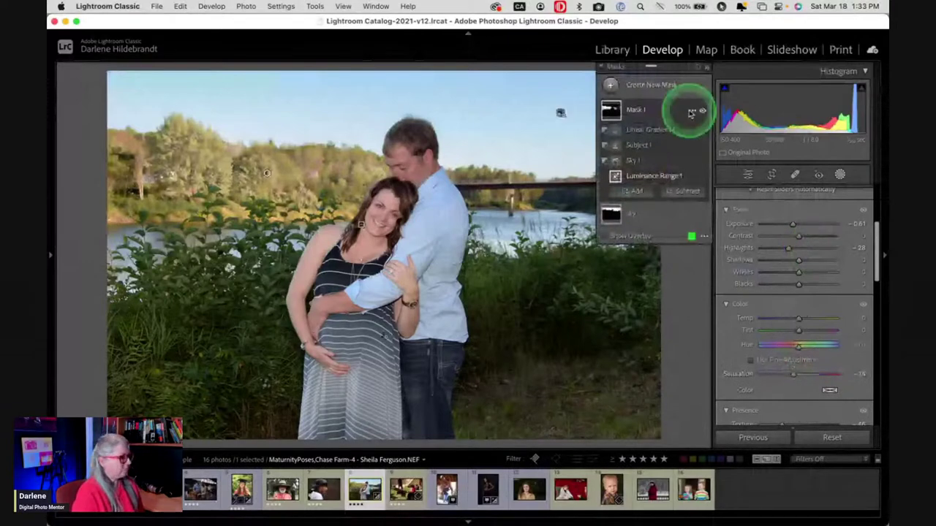
double_click(692, 113)
type("bright ")
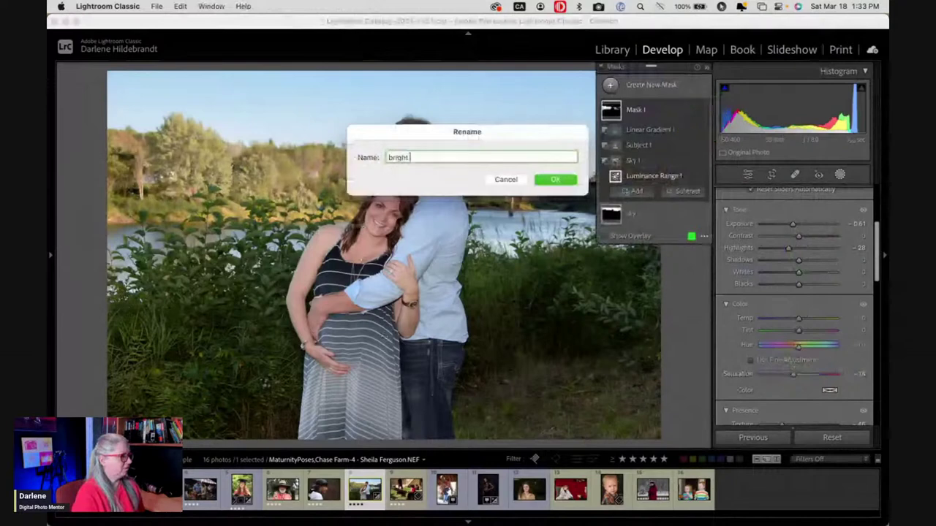
type("tree")
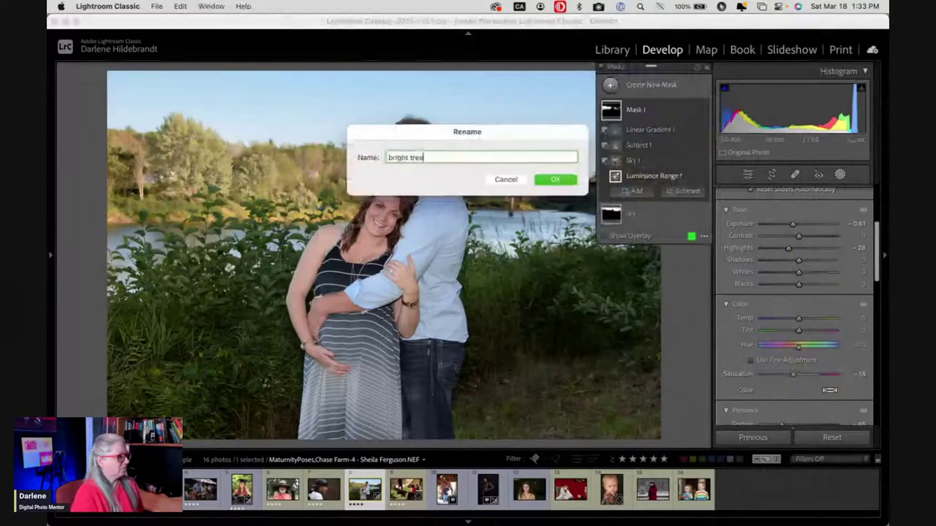
type("s")
key("Return")
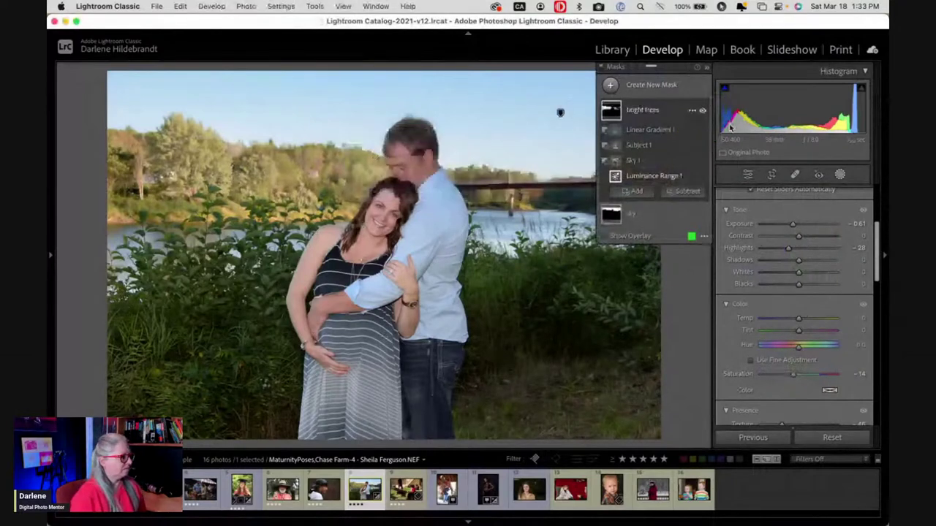
left_click(840, 176)
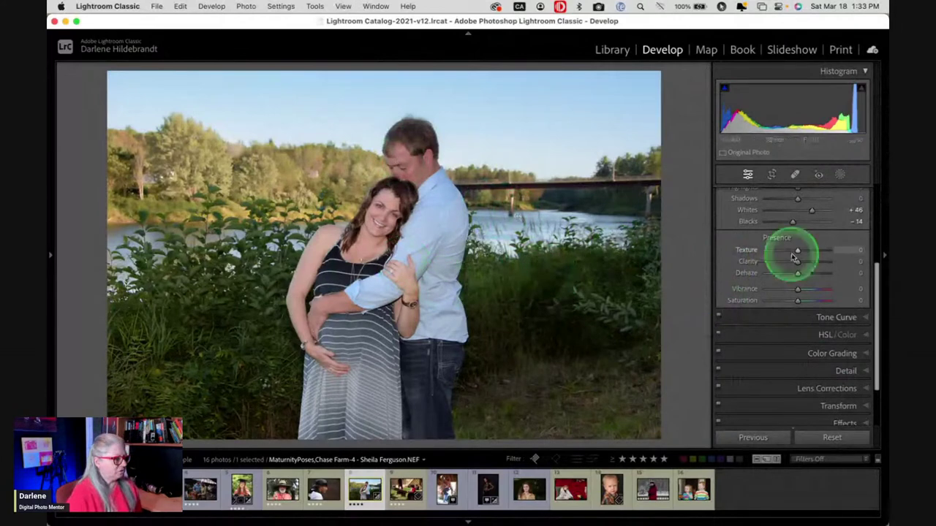
Try automatic straightening in the crop tool, and rotate the photo to an angle of about -0.99 to level the bridge.
left_click(772, 176)
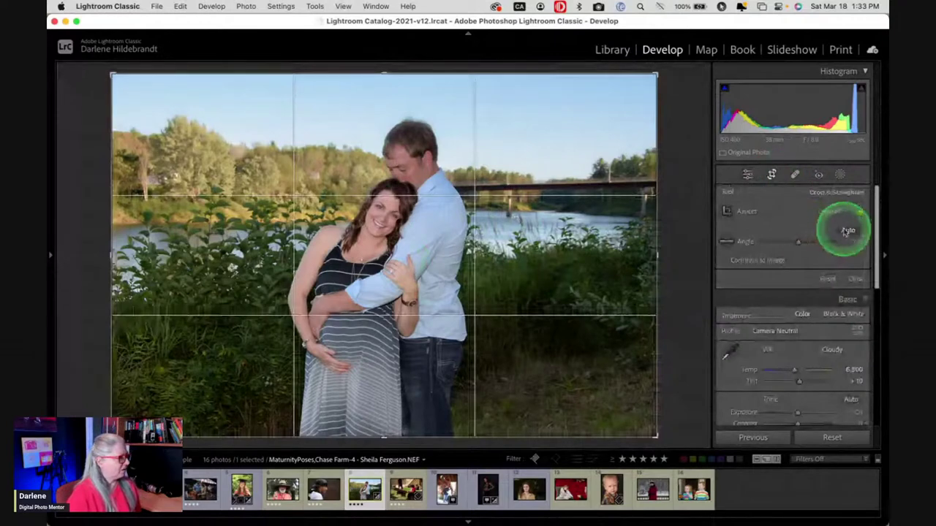
left_click(847, 231)
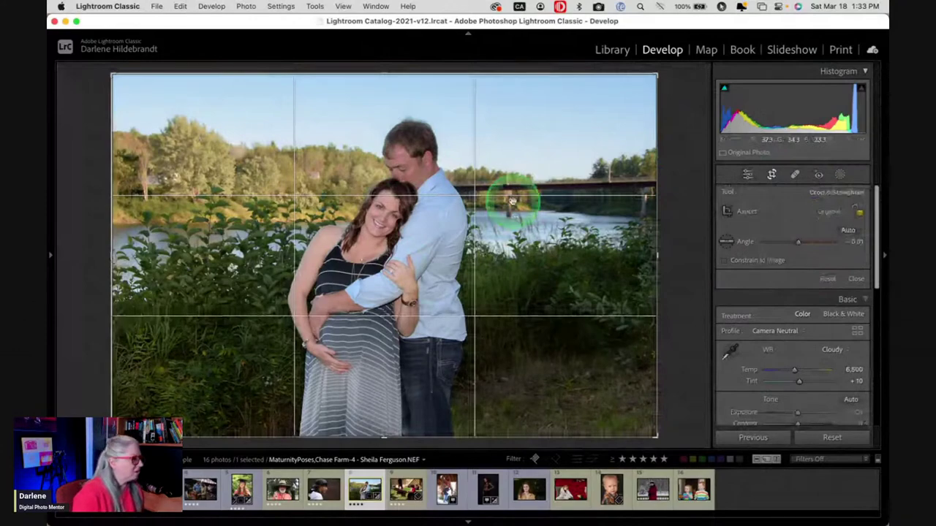
left_click_drag(682, 132, 684, 126)
left_click_drag(518, 215, 522, 216)
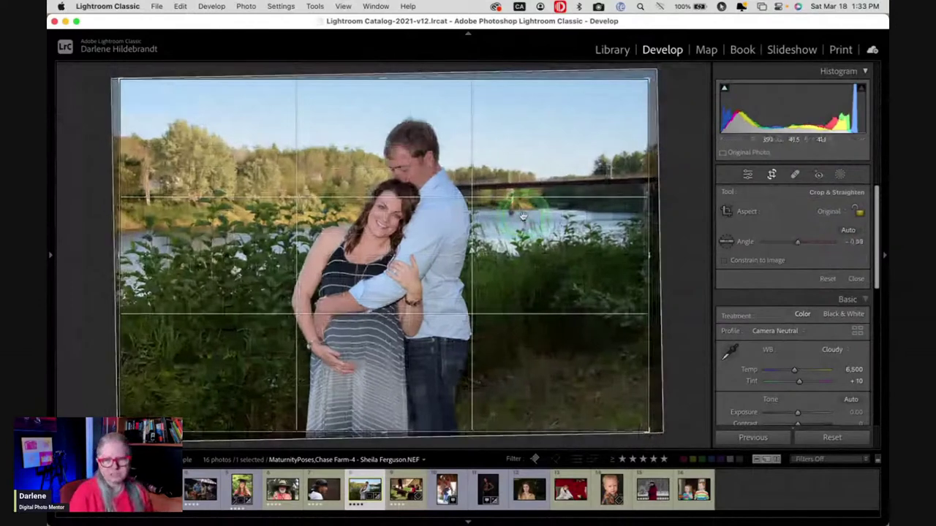
left_click(524, 218)
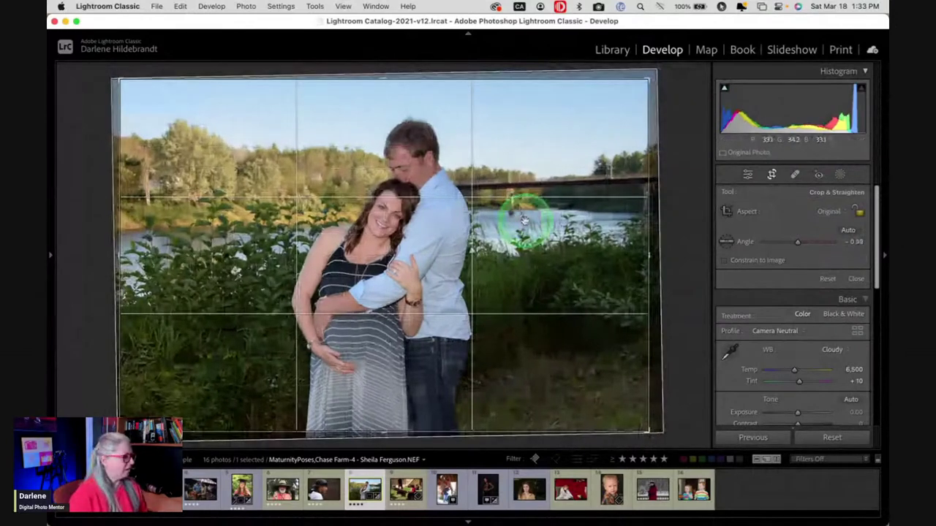
left_click(227, 195)
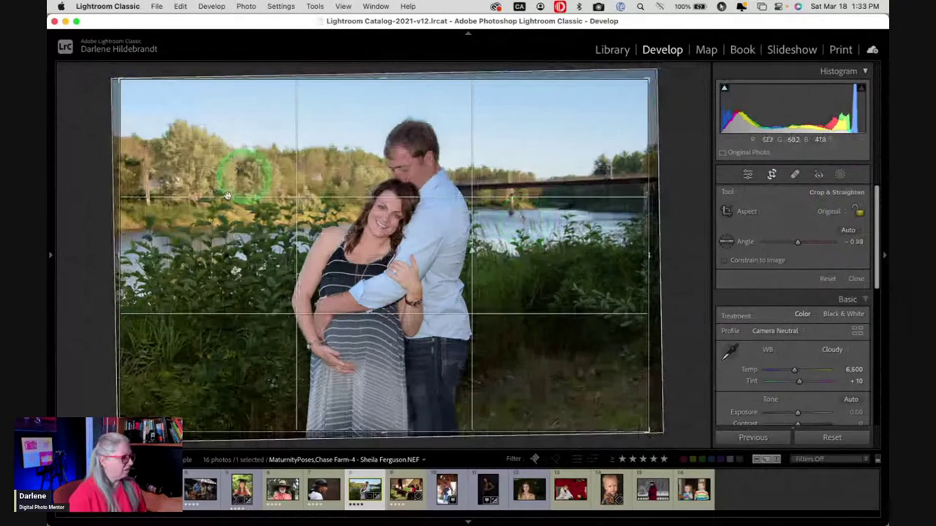
left_click(417, 319)
left_click(643, 432)
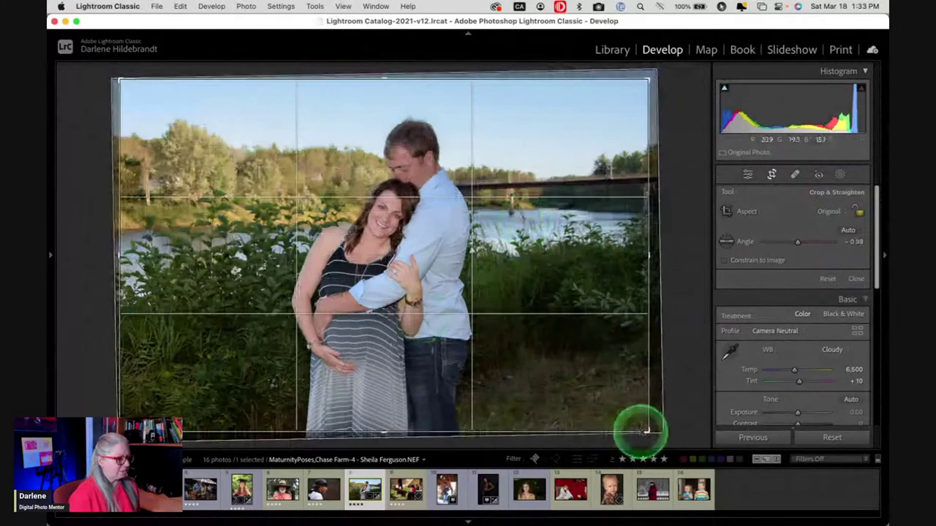
left_click(652, 397)
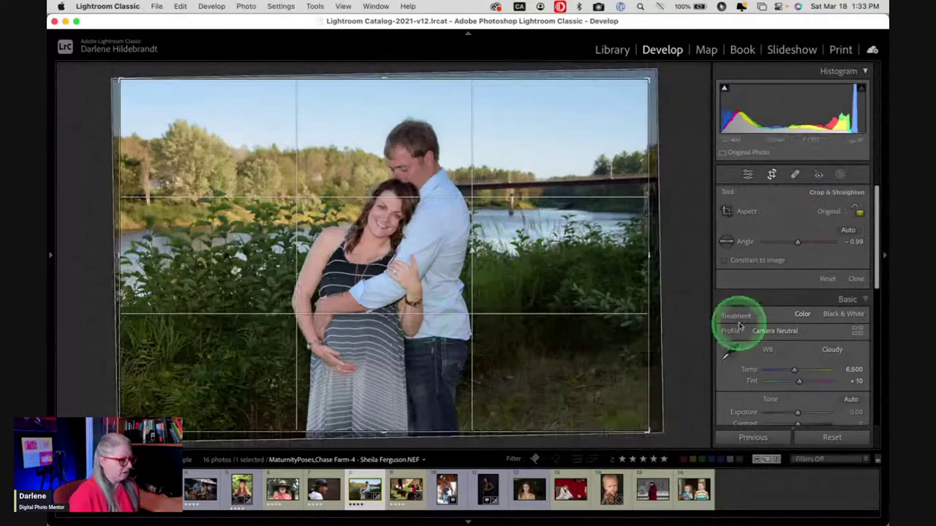
Crop the photo tighter at the original aspect ratio, placing the couple slightly right of centre, and apply the crop.
left_click_drag(647, 432, 611, 407)
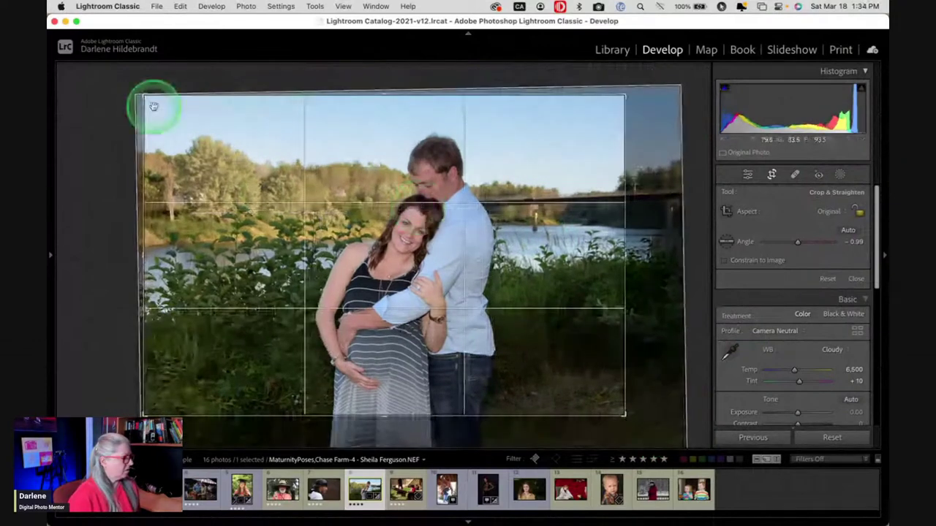
left_click_drag(154, 106, 146, 100)
left_click_drag(240, 197, 250, 193)
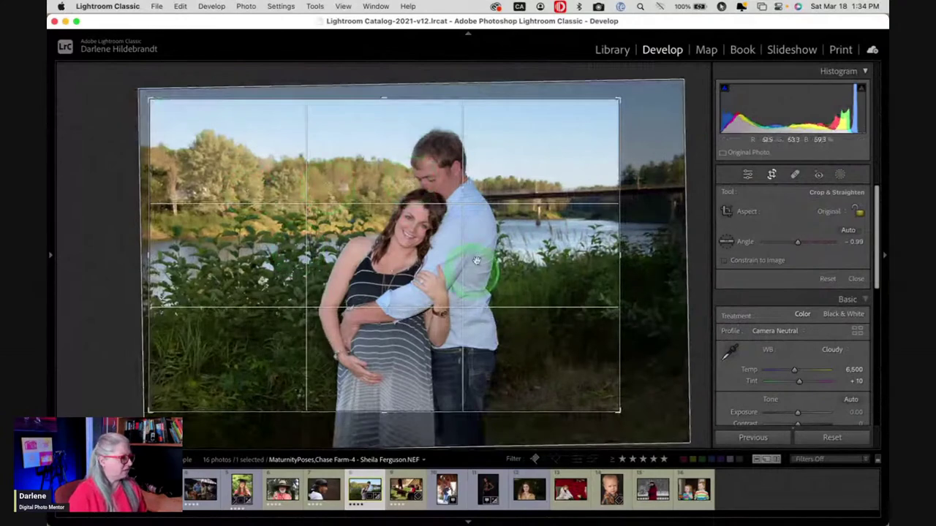
left_click_drag(527, 318, 533, 316)
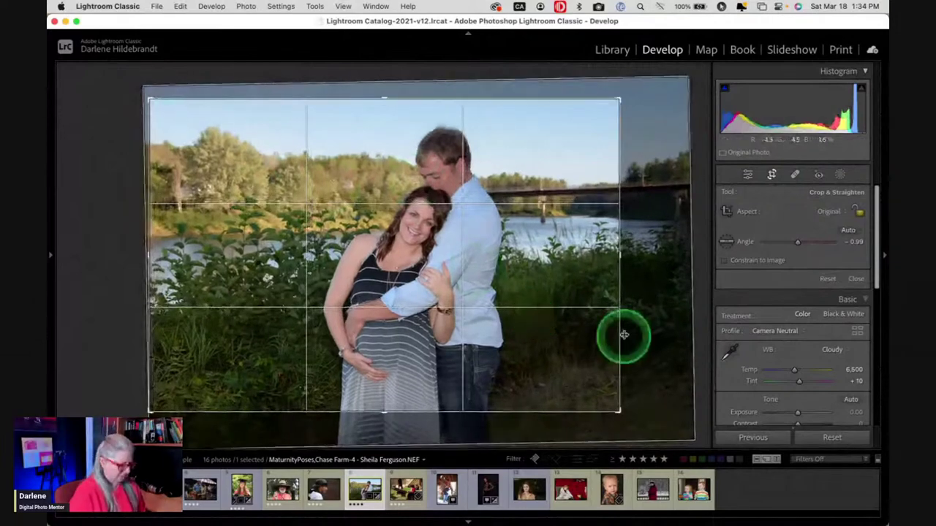
key("Return")
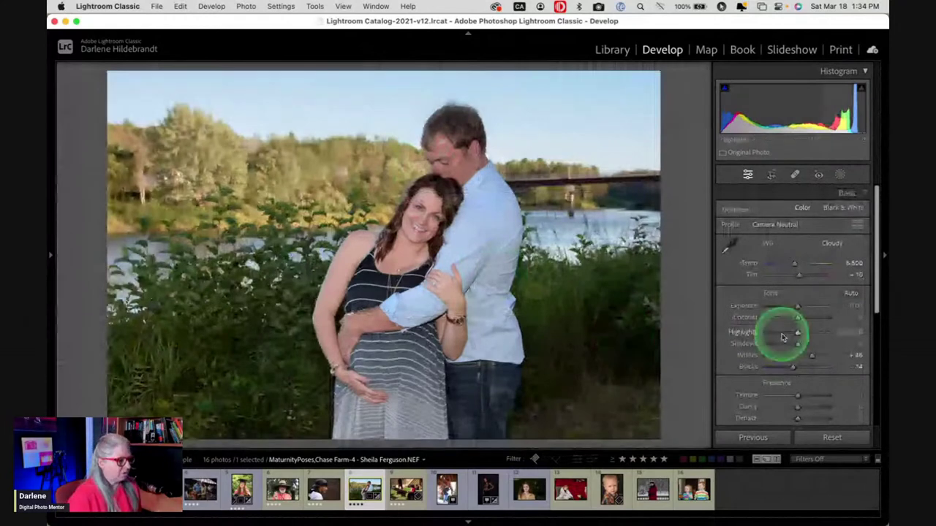
Raise the photo's Clarity to +14 and darken its edges with a post-crop vignette Amount of -24.
scroll(790, 344, "down", 3)
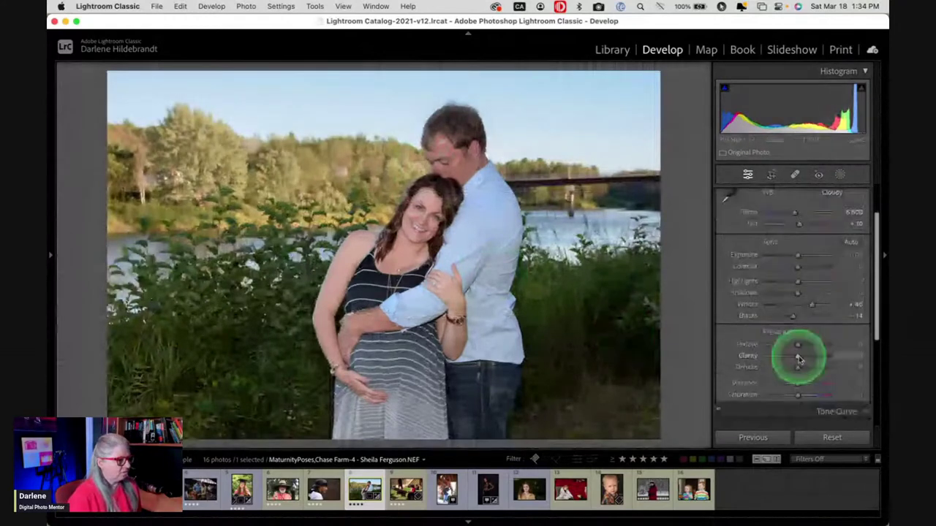
scroll(799, 358, "down", 5)
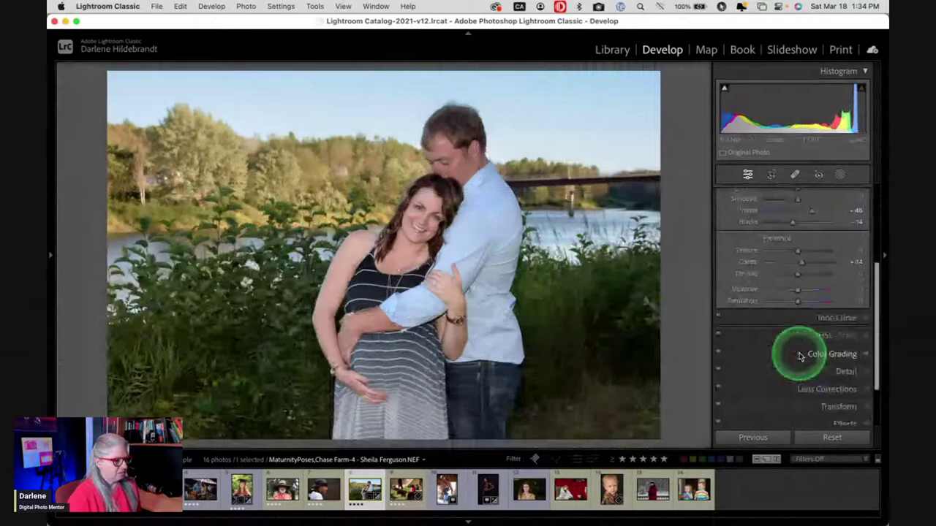
scroll(812, 356, "down", 3)
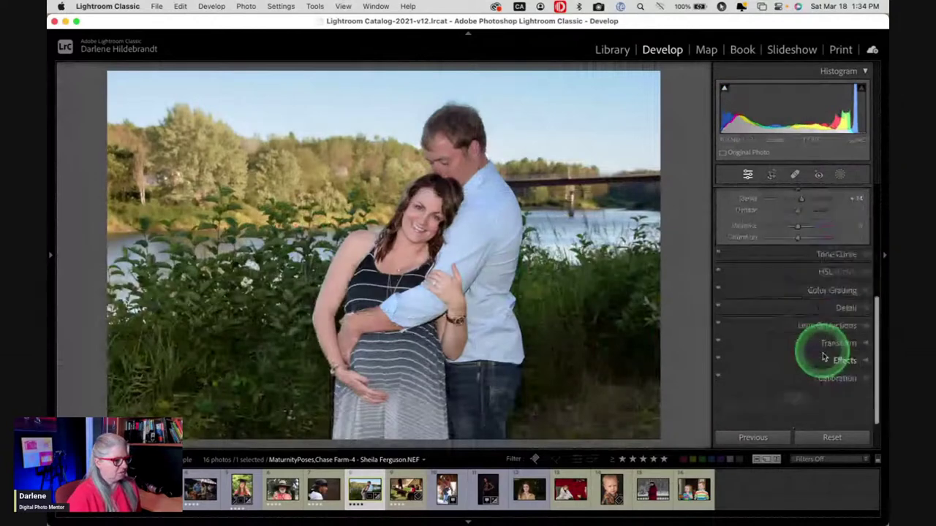
left_click(824, 357)
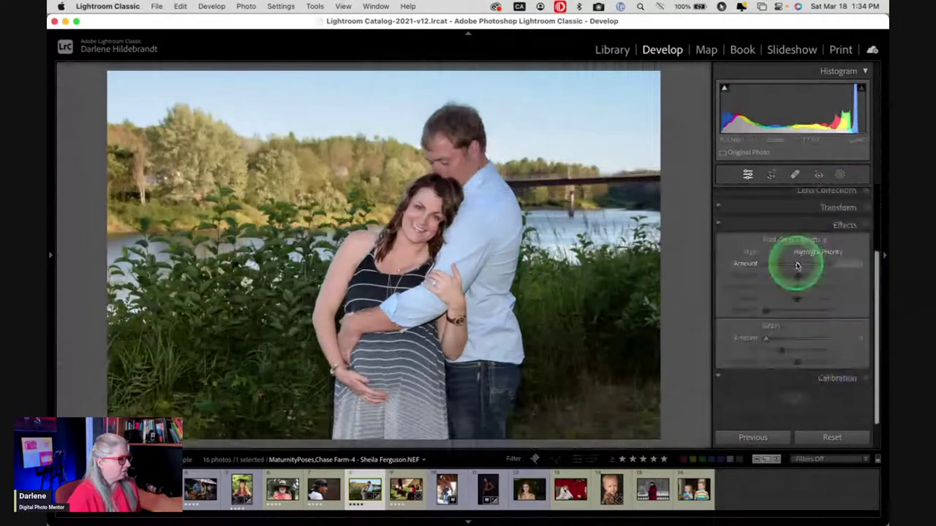
left_click_drag(797, 265, 790, 270)
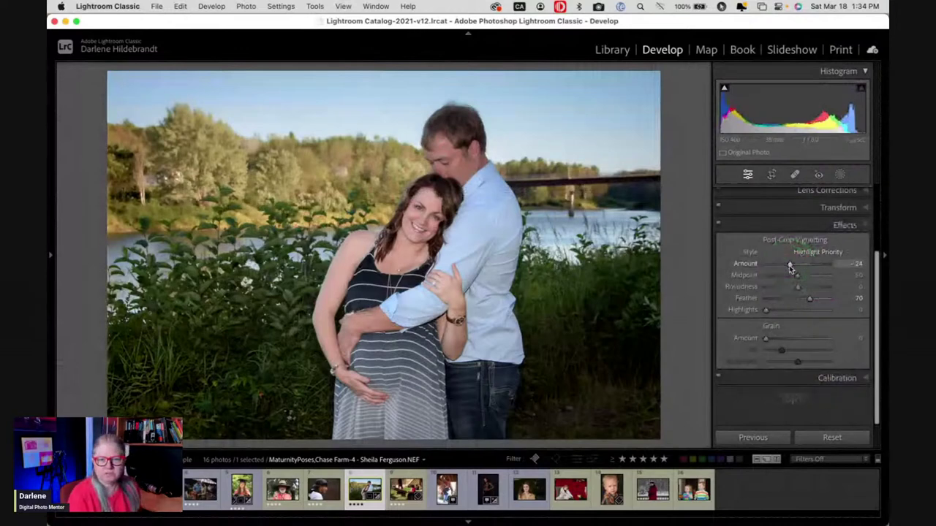
Compare the edited portrait with its unedited before version.
key("backslash")
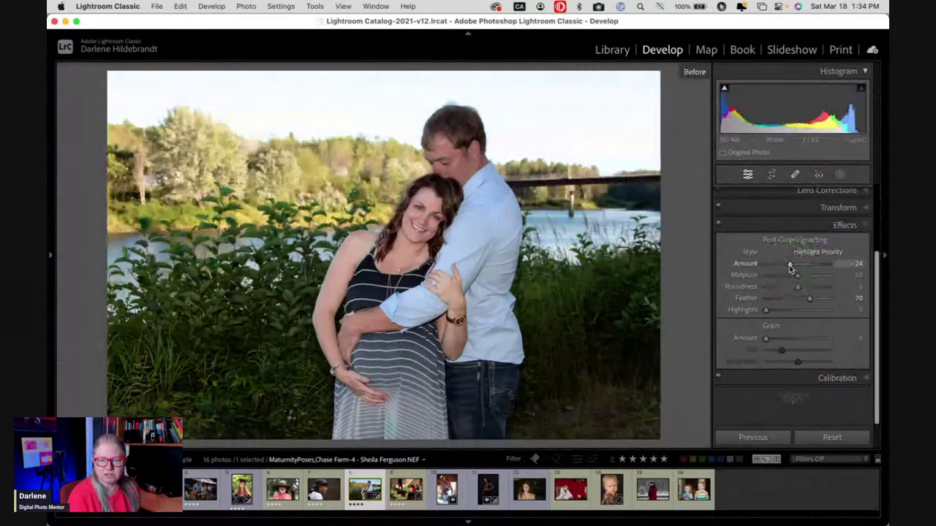
key("backslash")
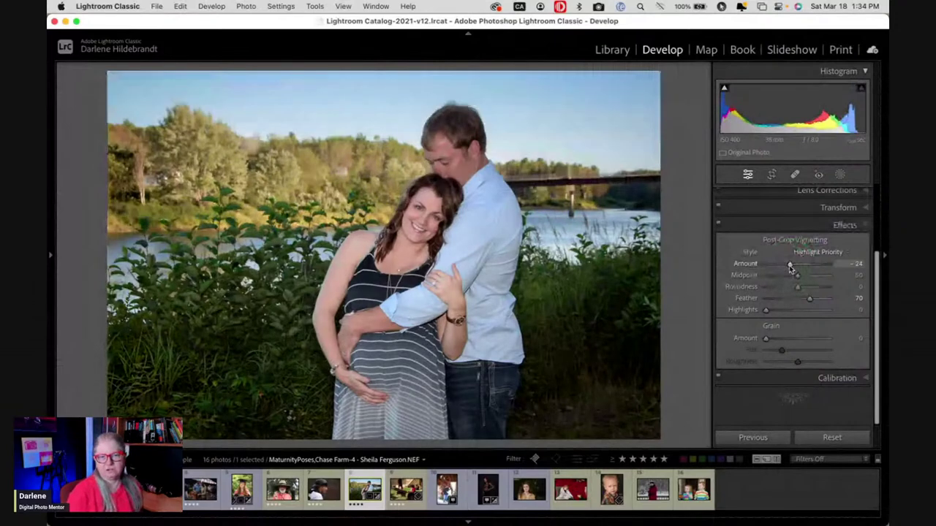
left_click(789, 267)
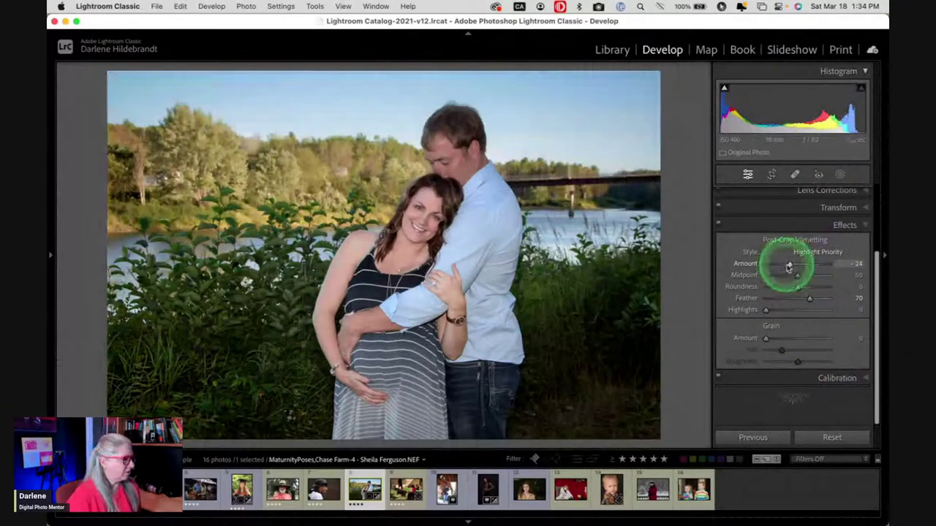
left_click(820, 208)
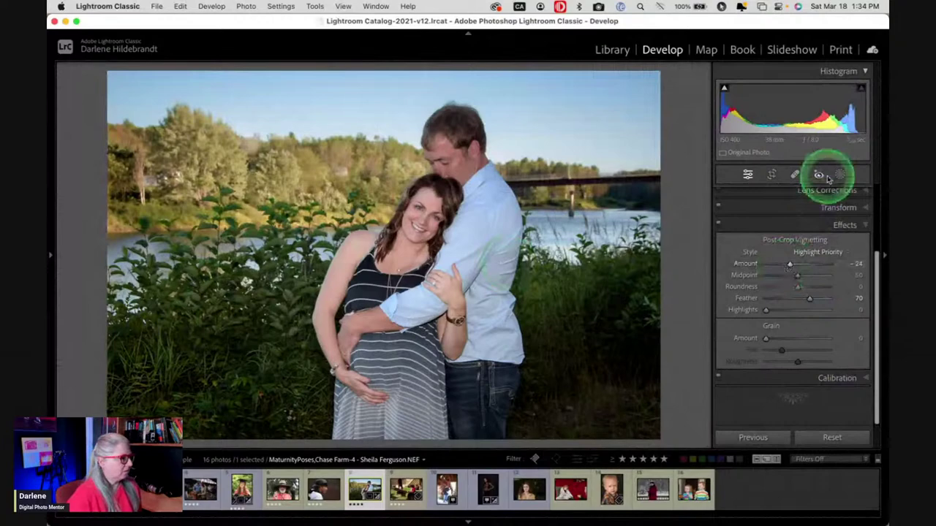
Reveal the develop presets and preview Darken and blur background from the LR Course group on the portrait.
left_click(82, 197)
left_click(51, 256)
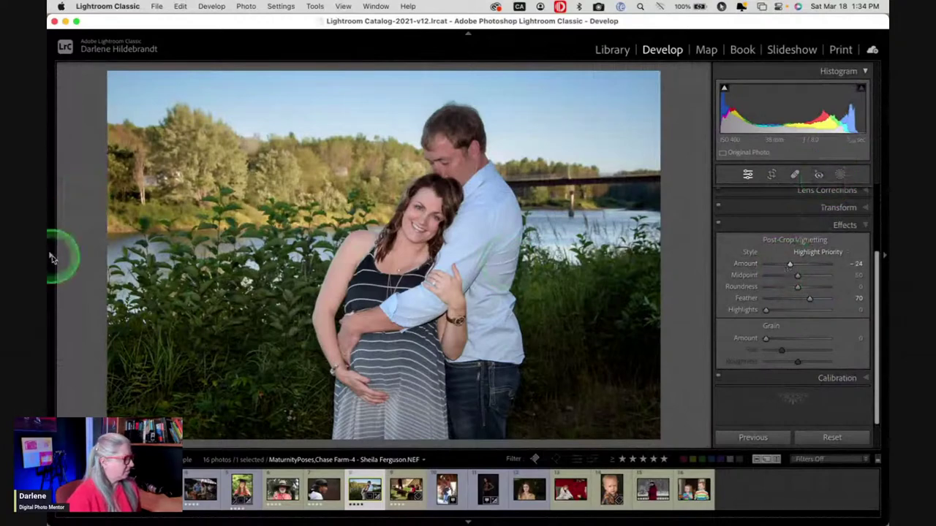
left_click(99, 292)
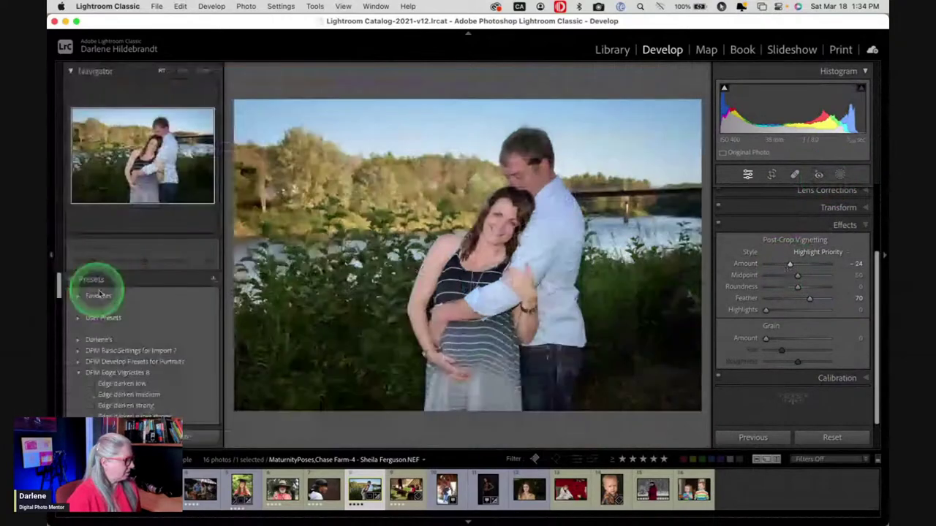
scroll(110, 291, "down", 5)
scroll(113, 307, "down", 4)
left_click(110, 330)
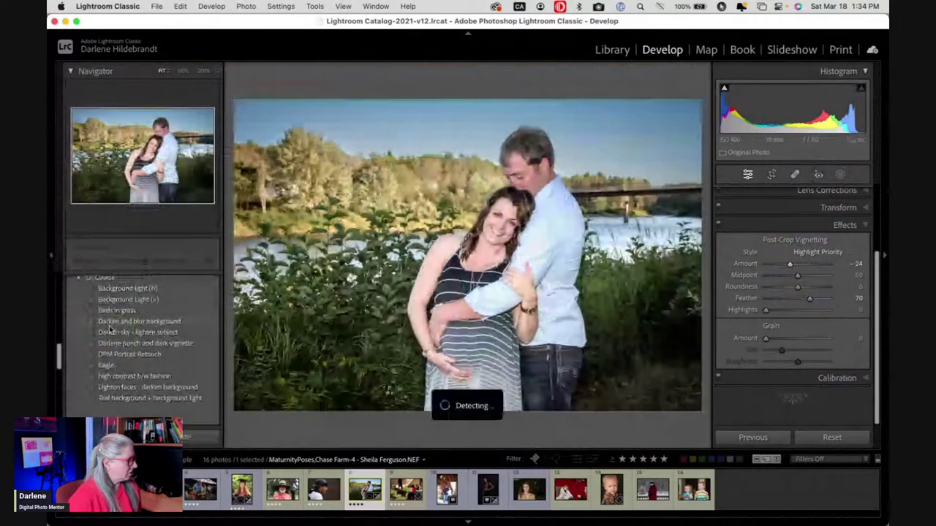
left_click(129, 321)
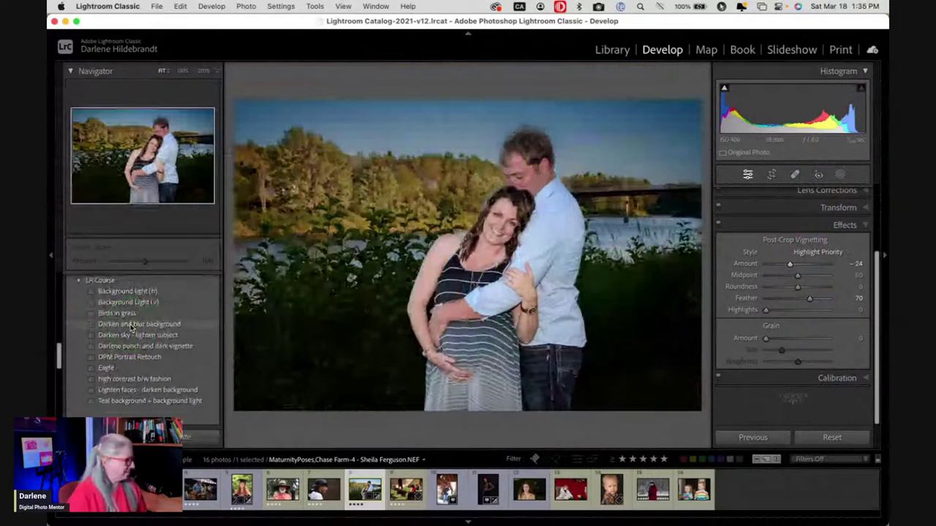
left_click(131, 326)
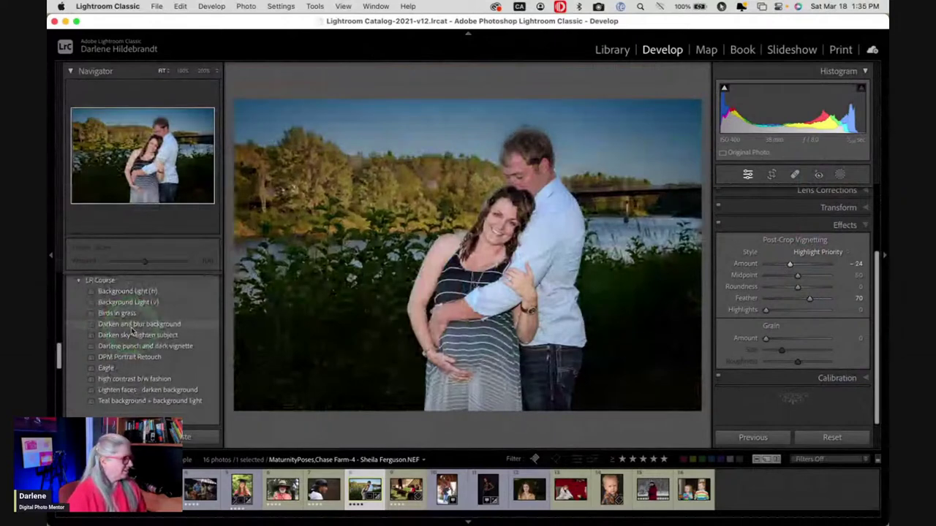
Preview the Darken sky - lighten subject, DPM Portrait Retouch and Lighten faces - darken background presets on the portrait.
left_click(134, 335)
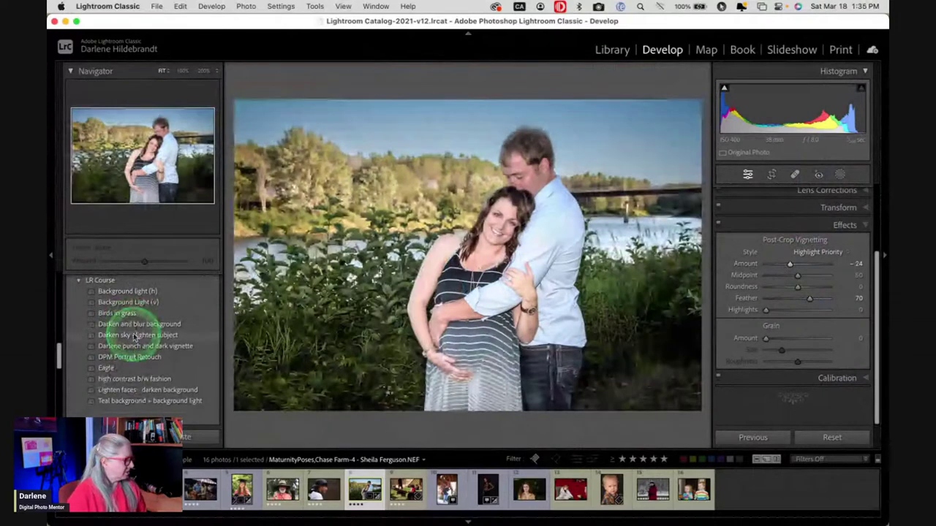
left_click(134, 347)
left_click(98, 357)
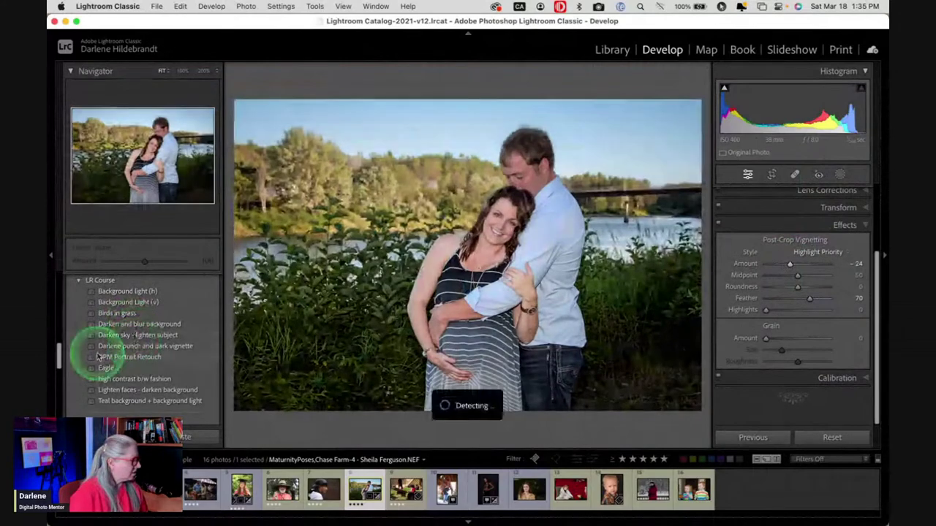
left_click(121, 391)
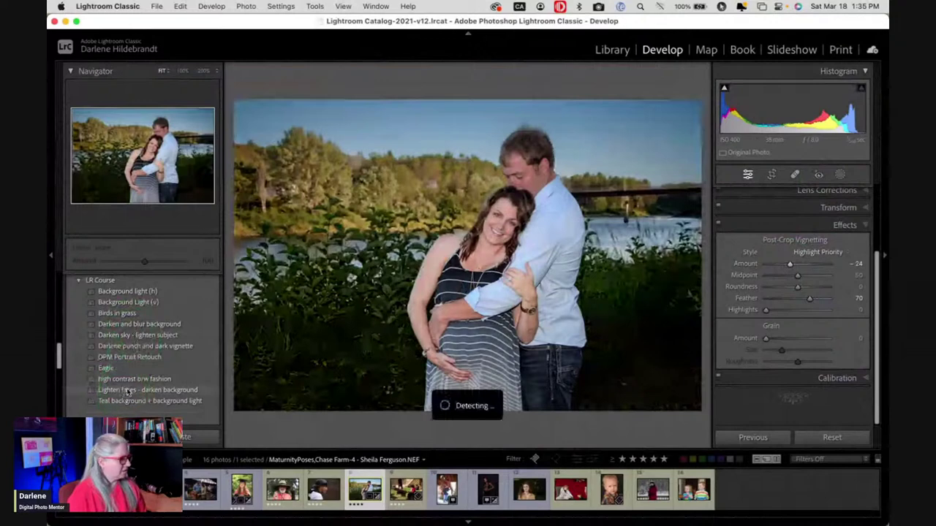
left_click(134, 391)
left_click(127, 390)
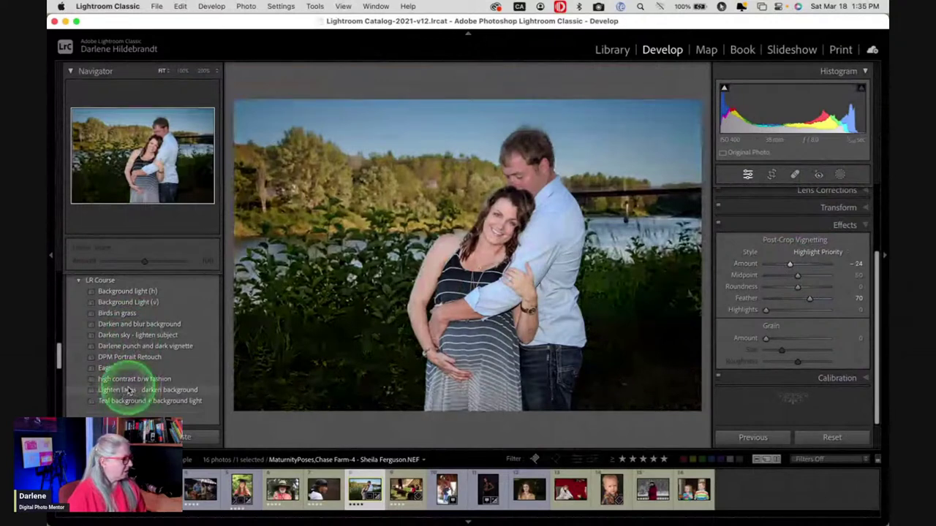
Apply the Darken and blur background preset and select the Background mask for editing.
left_click(125, 325)
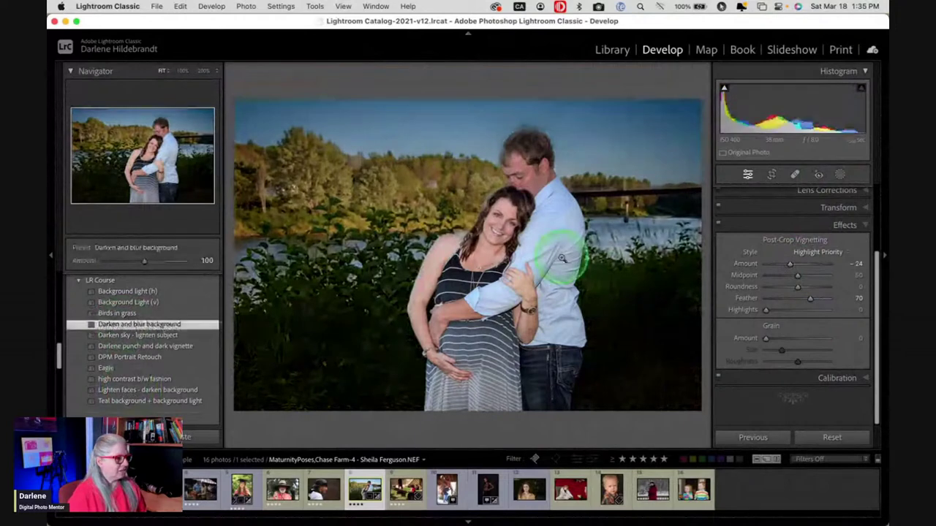
left_click(831, 177)
left_click(840, 175)
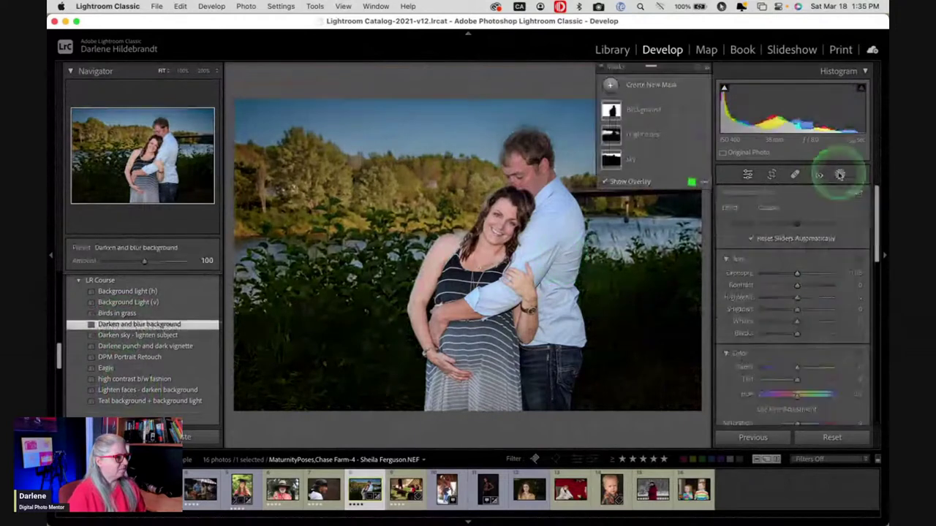
left_click(665, 115)
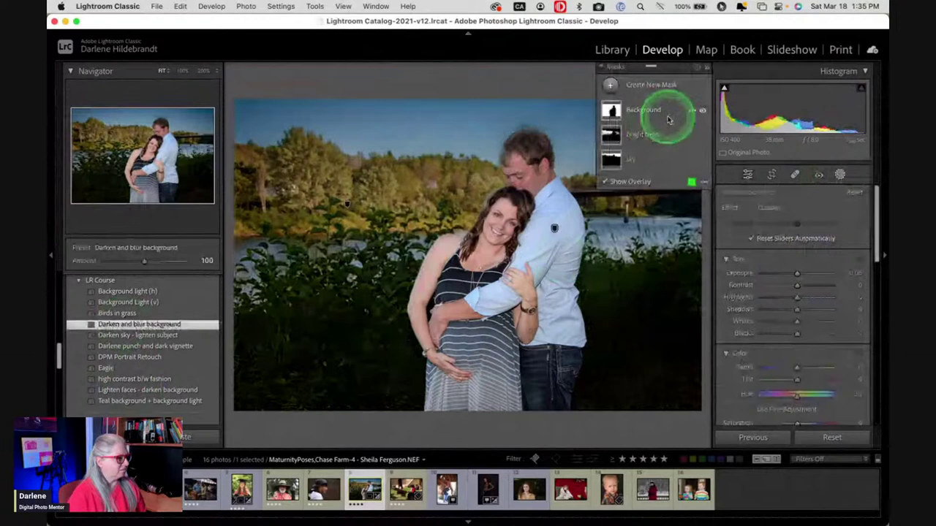
left_click(669, 119)
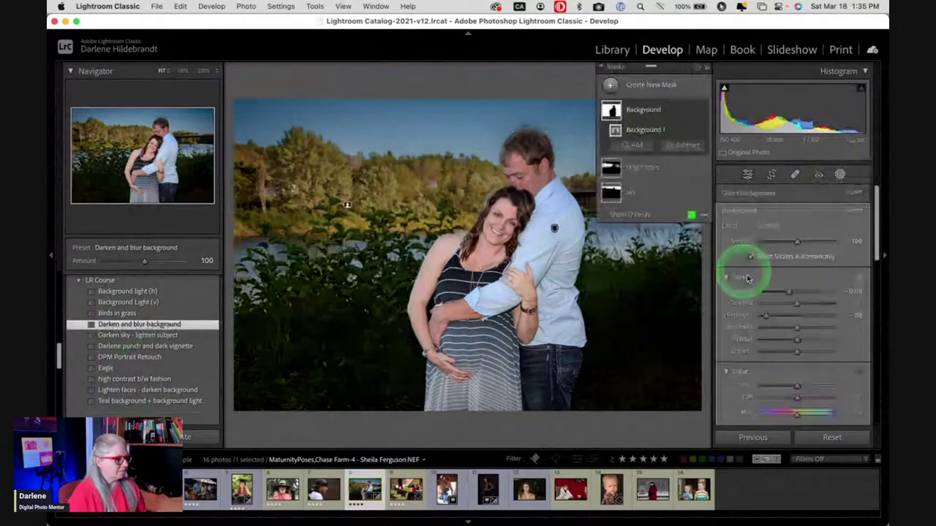
Soften the Background mask's darkening by raising its Highlights and Exposure, keeping both slightly negative.
left_click_drag(764, 315, 796, 293)
left_click(790, 292)
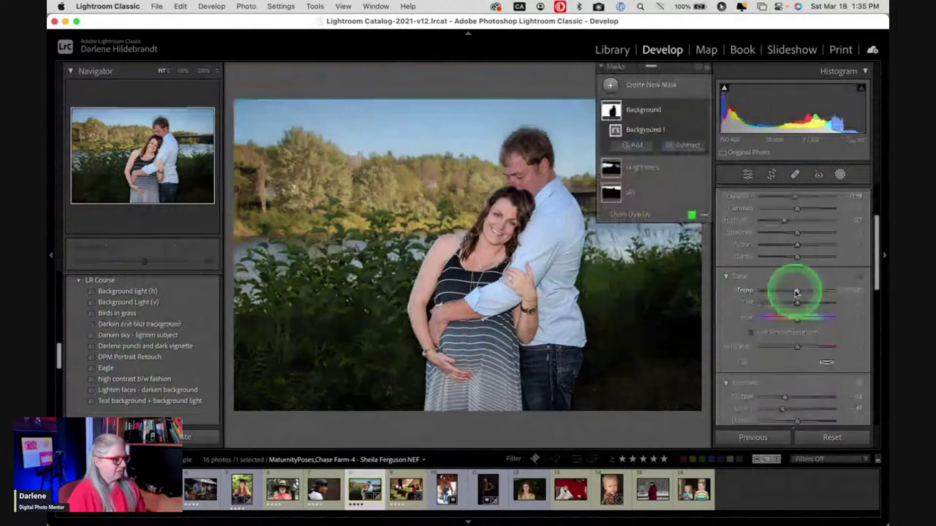
scroll(794, 293, "down", 3)
left_click(796, 382)
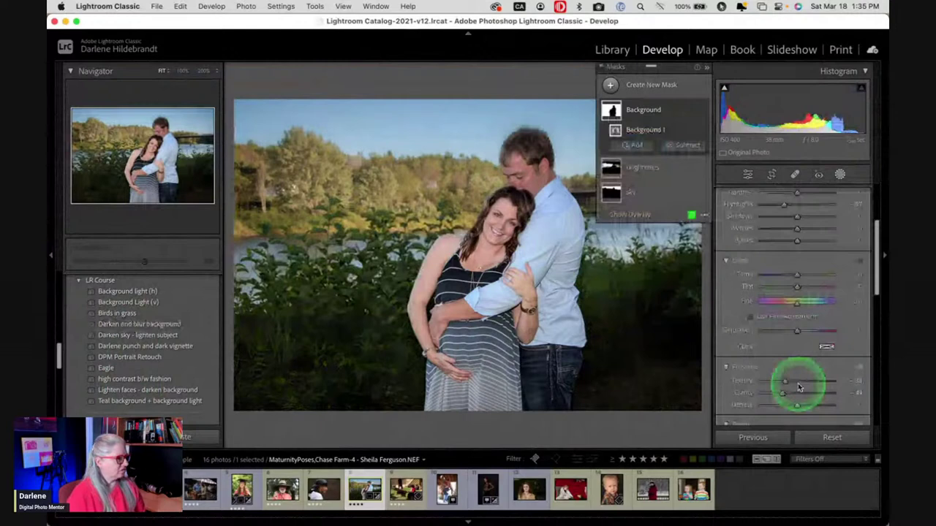
Create a Select Subject mask covering the couple and set its Clarity to -7.
left_click(840, 175)
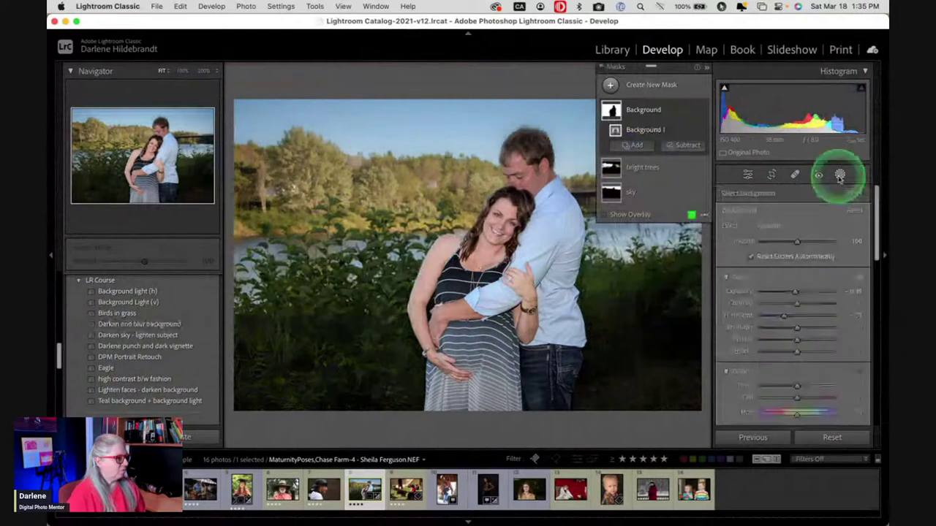
left_click(624, 97)
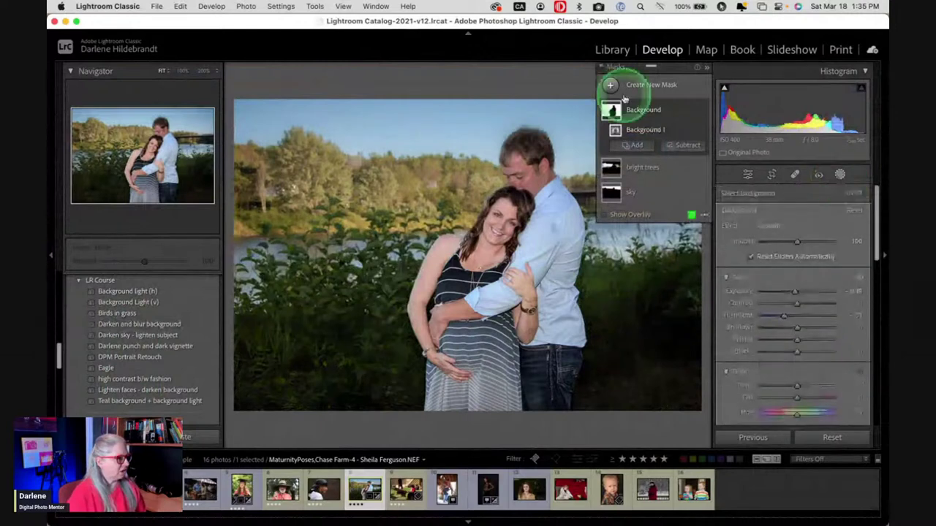
left_click(672, 107)
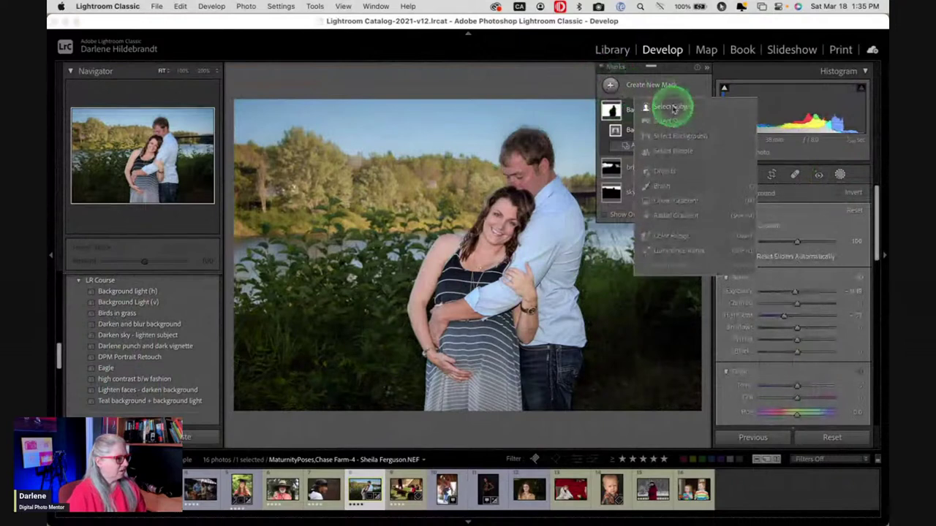
left_click(762, 292)
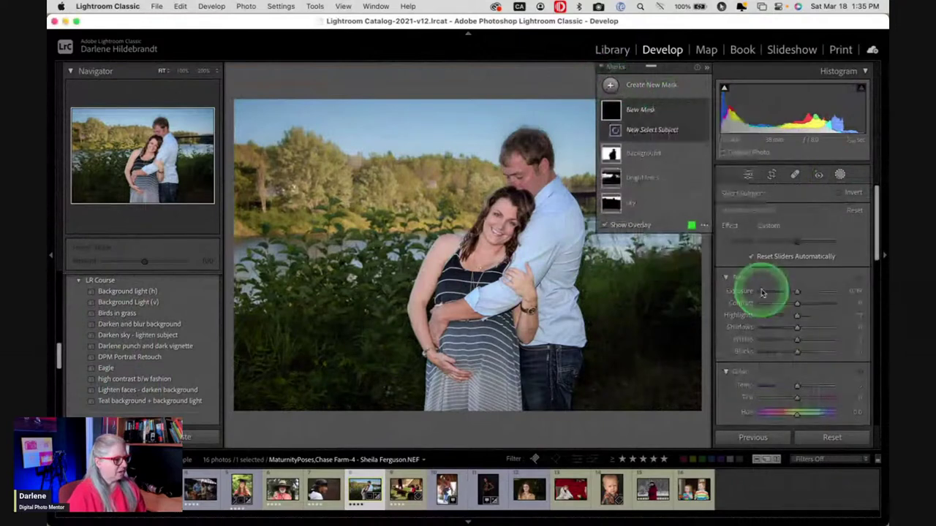
scroll(781, 307, "down", 5)
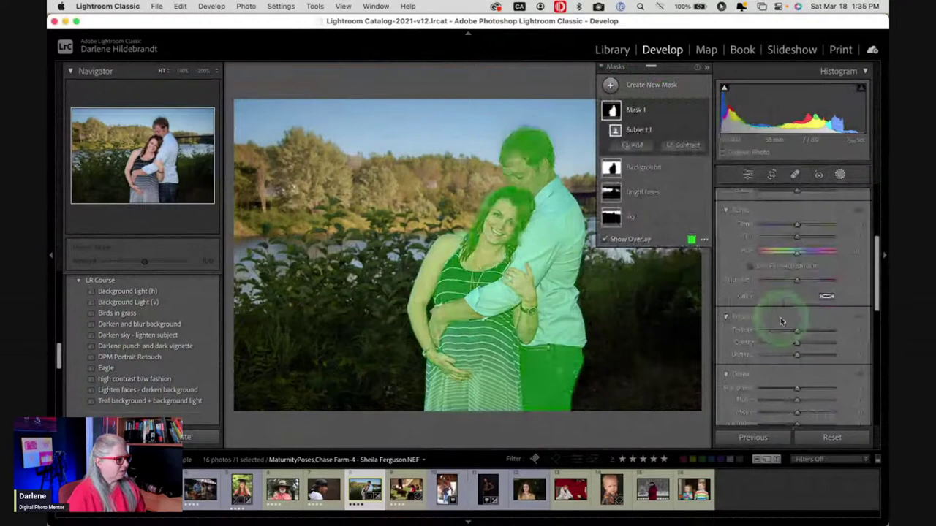
left_click(795, 343)
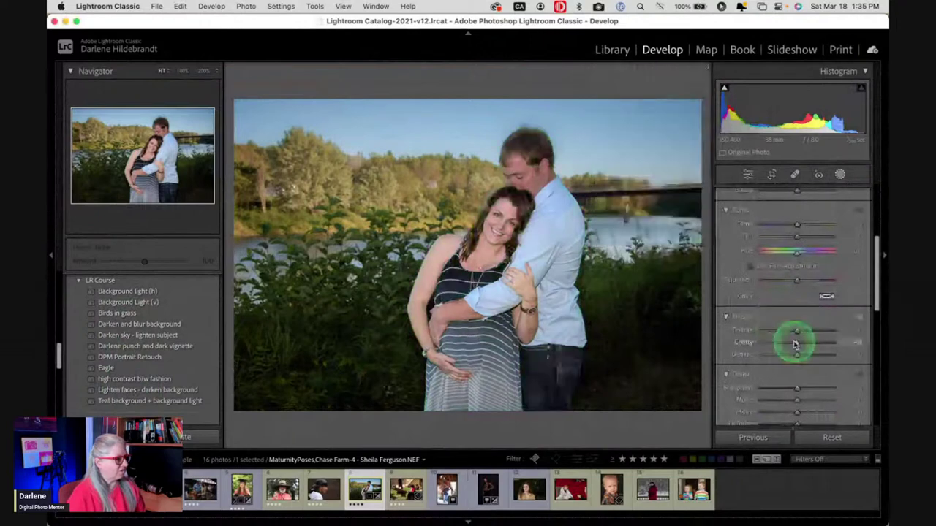
left_click_drag(793, 344, 793, 344)
left_click(471, 408)
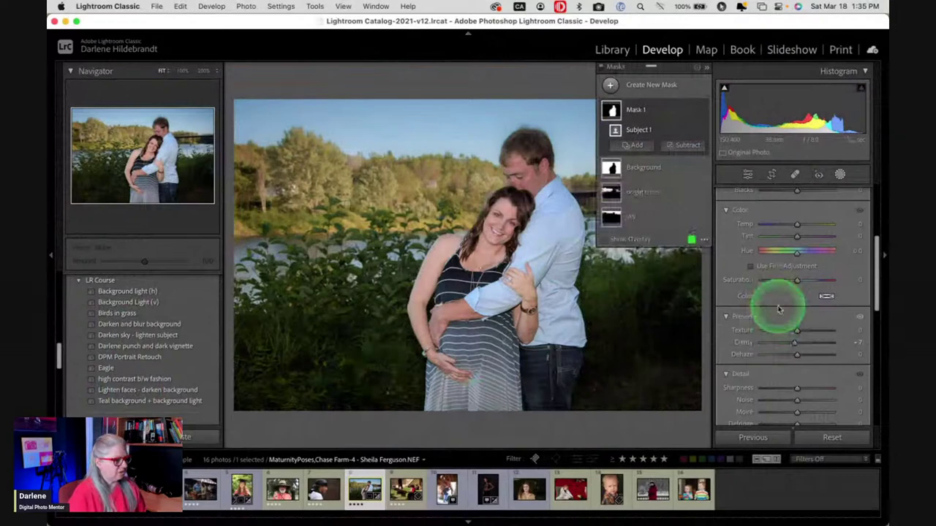
Raise the couple mask's Contrast to 17, warm its Temp slightly and shift its Tint slightly toward green.
scroll(777, 310, "down", 3)
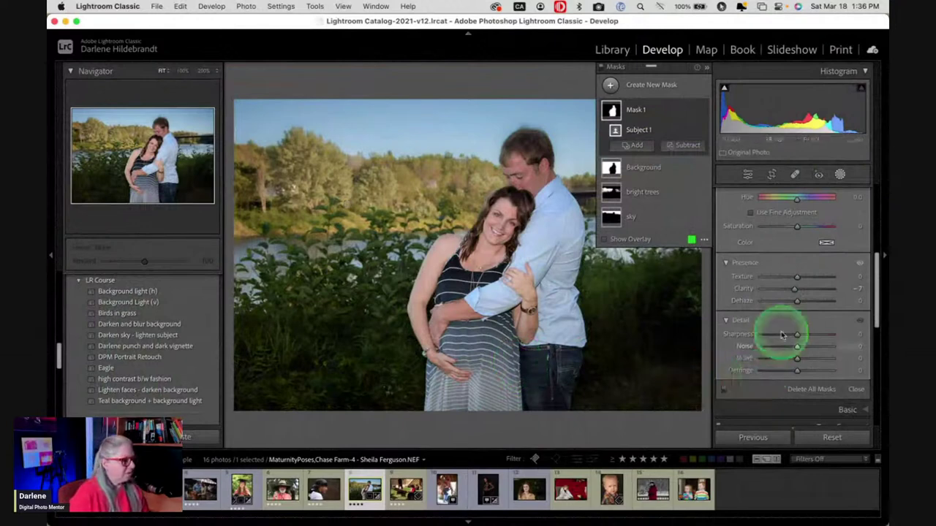
scroll(784, 328, "up", 3)
scroll(786, 311, "up", 4)
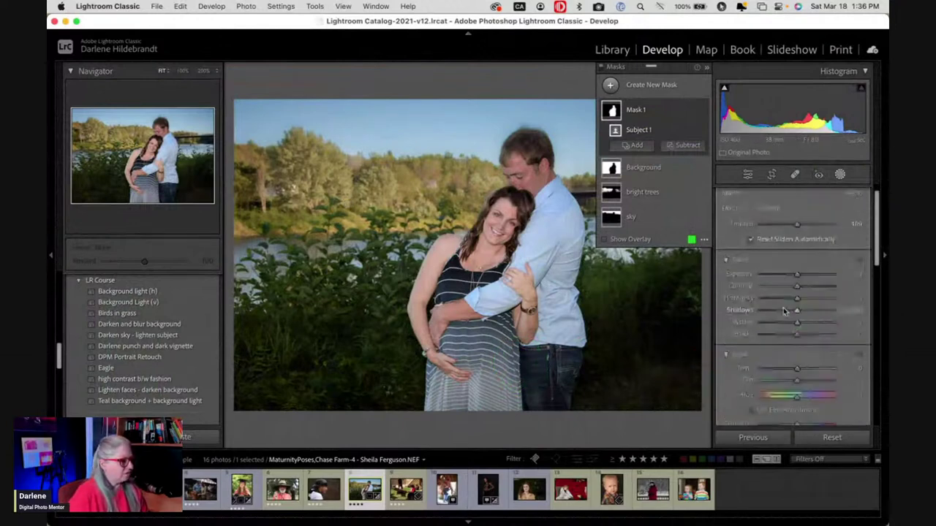
left_click_drag(798, 300, 803, 296)
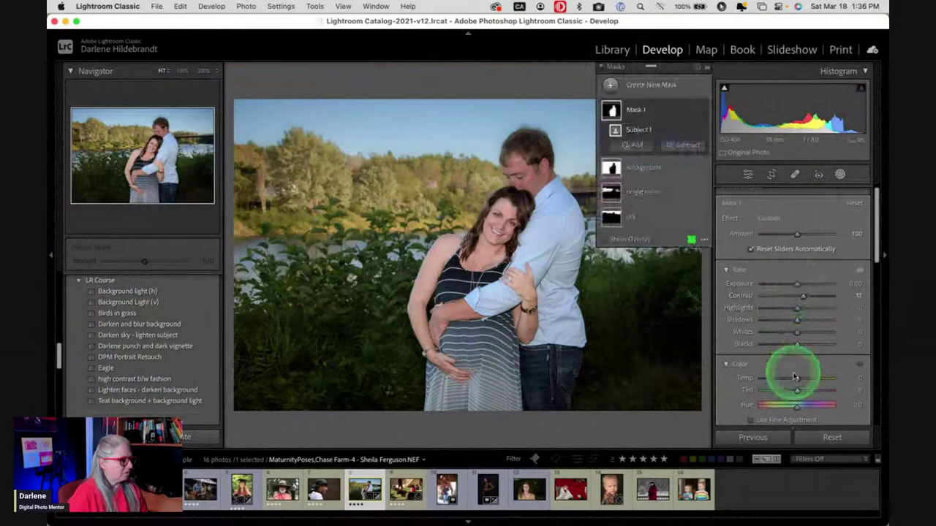
left_click_drag(798, 378, 799, 385)
scroll(798, 385, "down", 1)
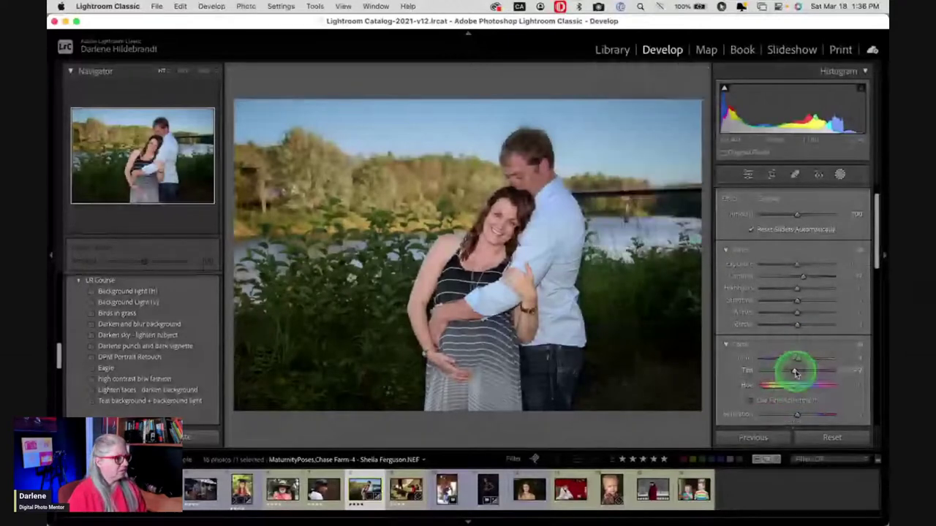
Close masking and compare the edited portrait with its unedited before version.
left_click(840, 174)
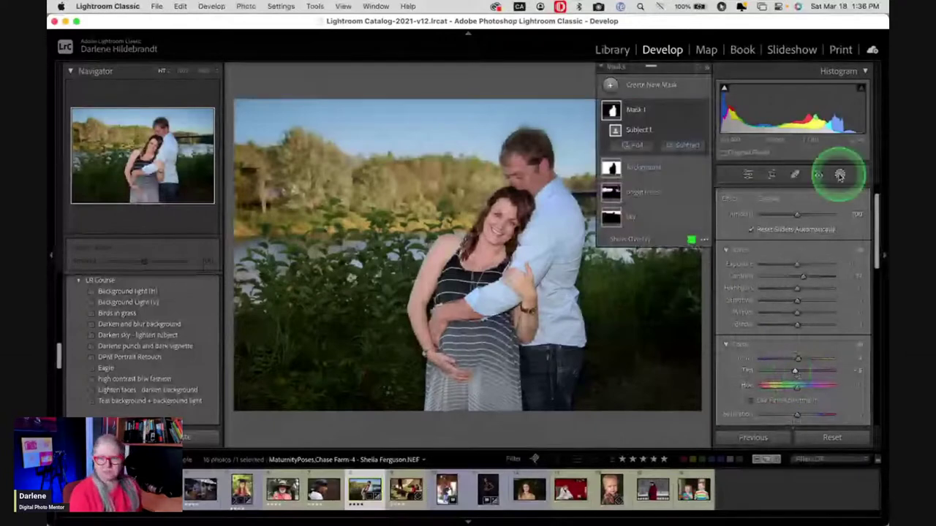
left_click(840, 176)
key("backslash")
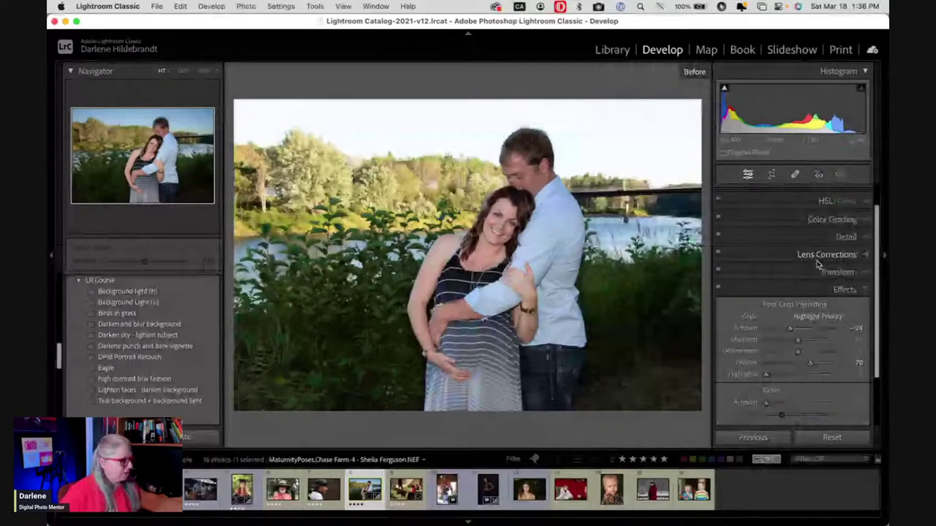
key("backslash")
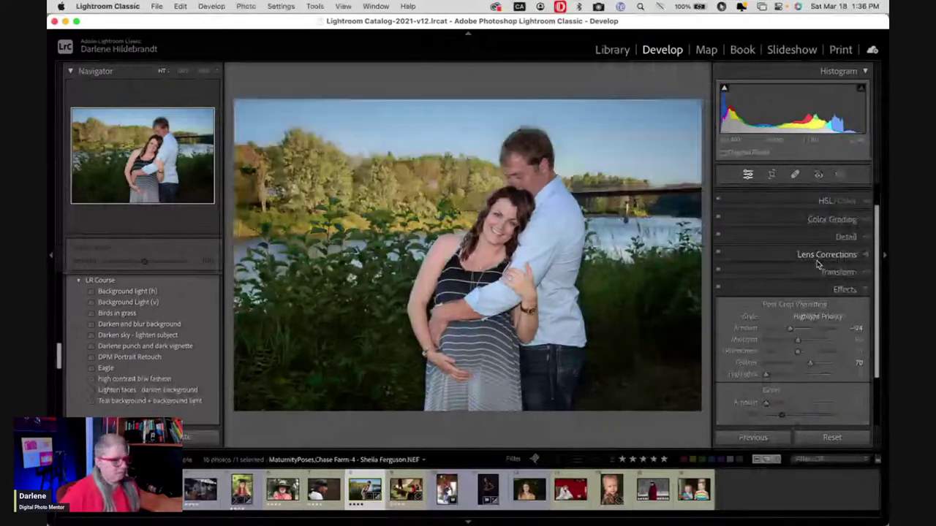
left_click(818, 265)
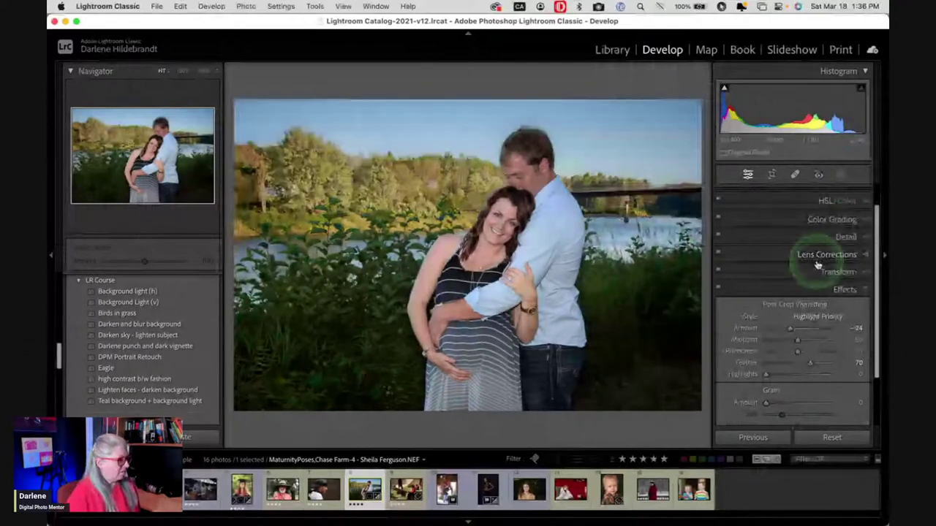
Switch to Luminar Neo, find the riverside maternity portrait in the catalog and open it for editing.
left_click(549, 212)
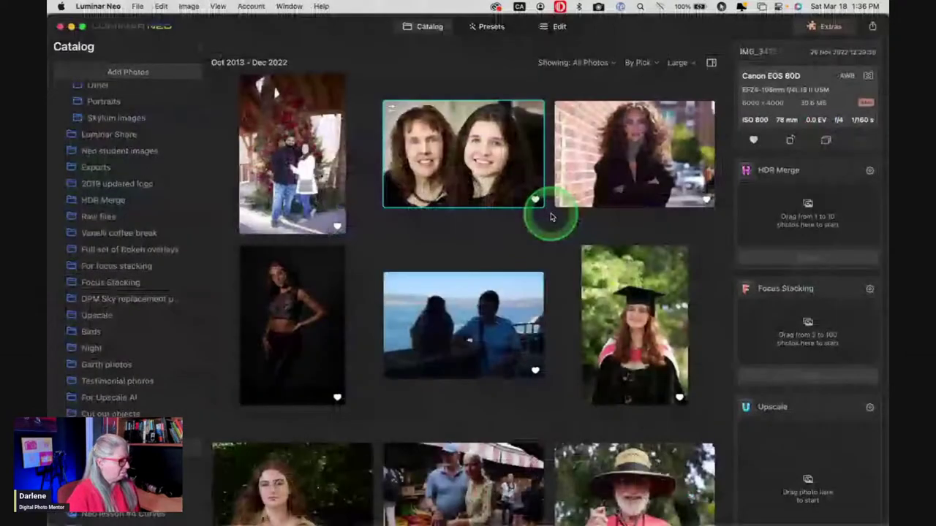
scroll(524, 296, "down", 2)
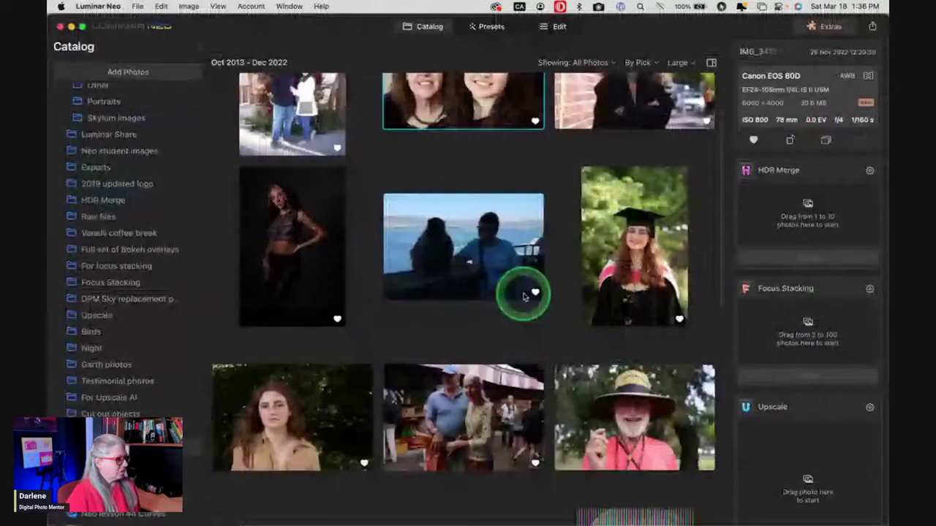
scroll(523, 297, "down", 3)
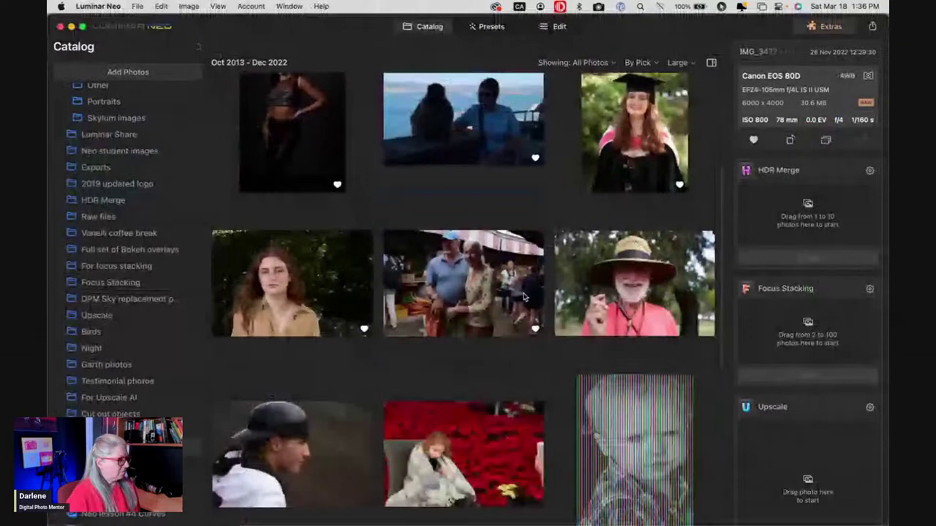
scroll(524, 296, "down", 8)
left_click(481, 284)
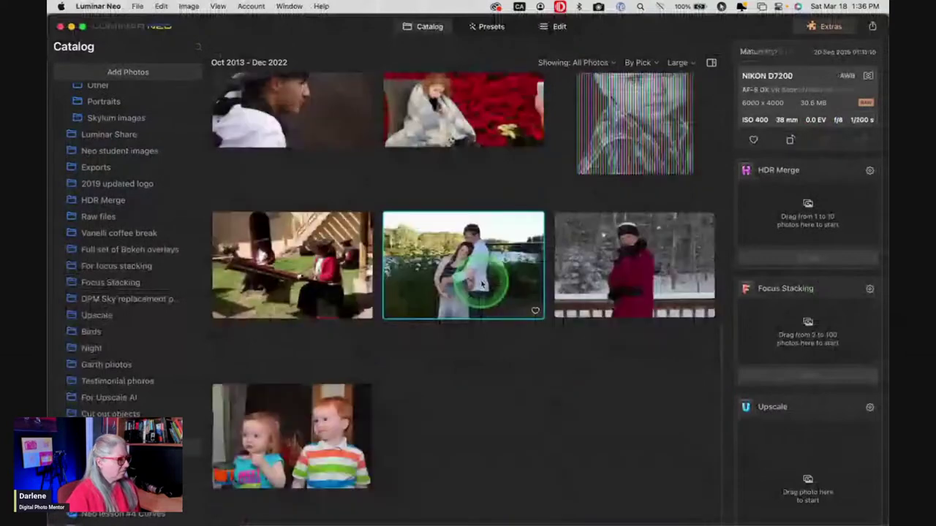
double_click(695, 299)
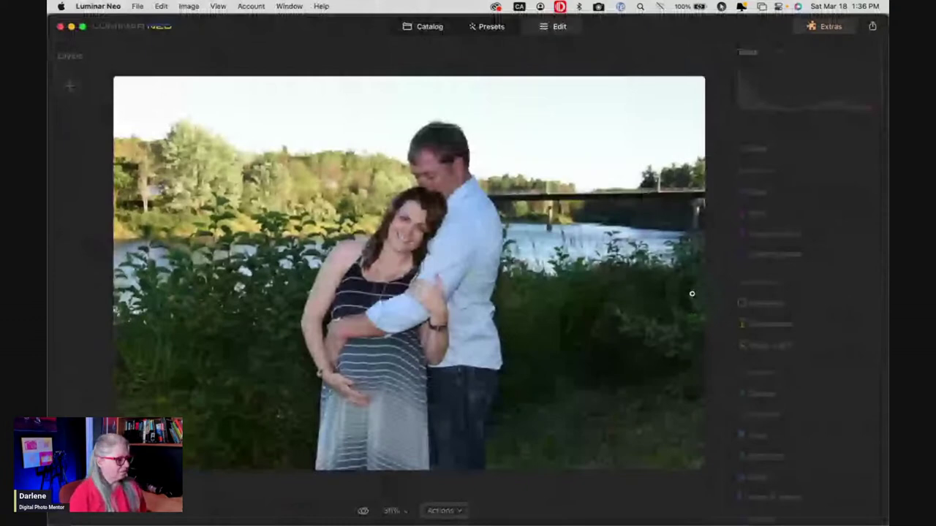
Open the Develop tool and set the camera profile to Camera Neutral.
left_click(783, 207)
left_click(777, 359)
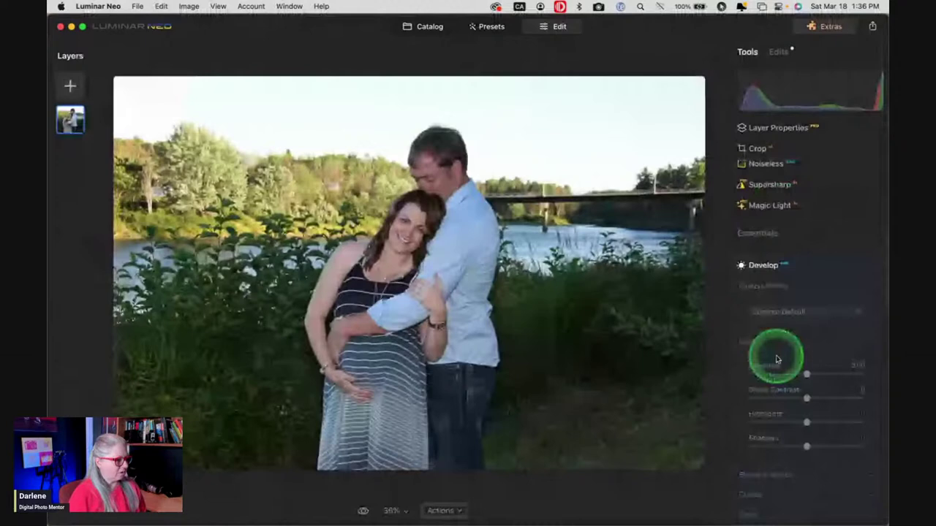
left_click(802, 219)
left_click(715, 333)
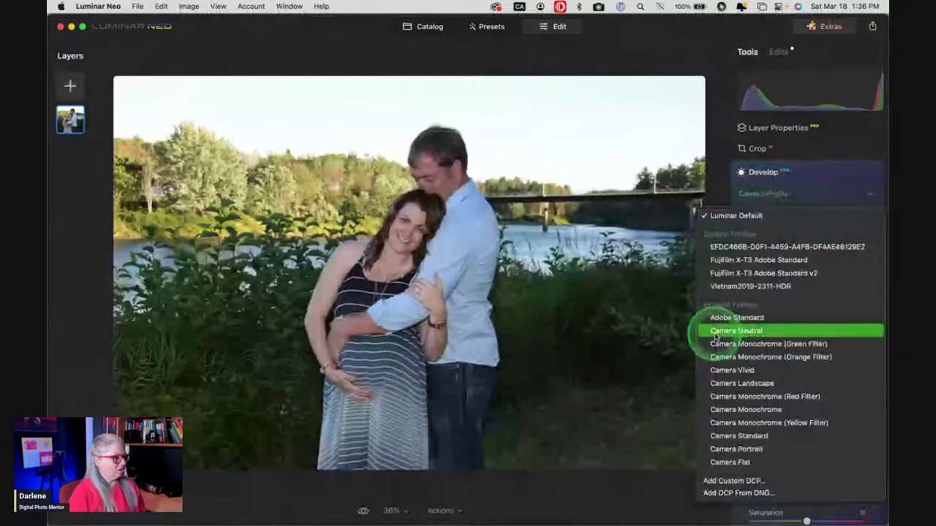
left_click(715, 334)
left_click(817, 286)
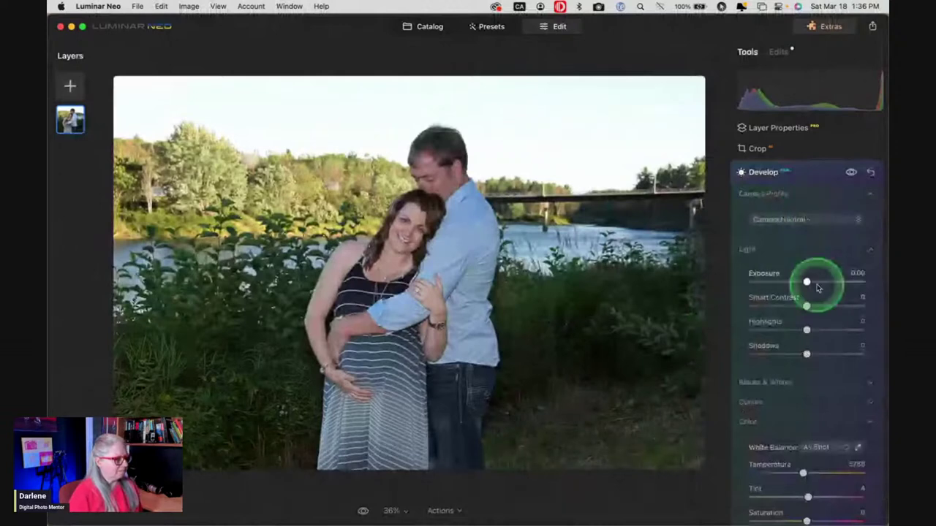
Set the white balance to Cloudy and fine-tune it to a Temperature of 6453 and a Tint of 3.
scroll(813, 299, "down", 2)
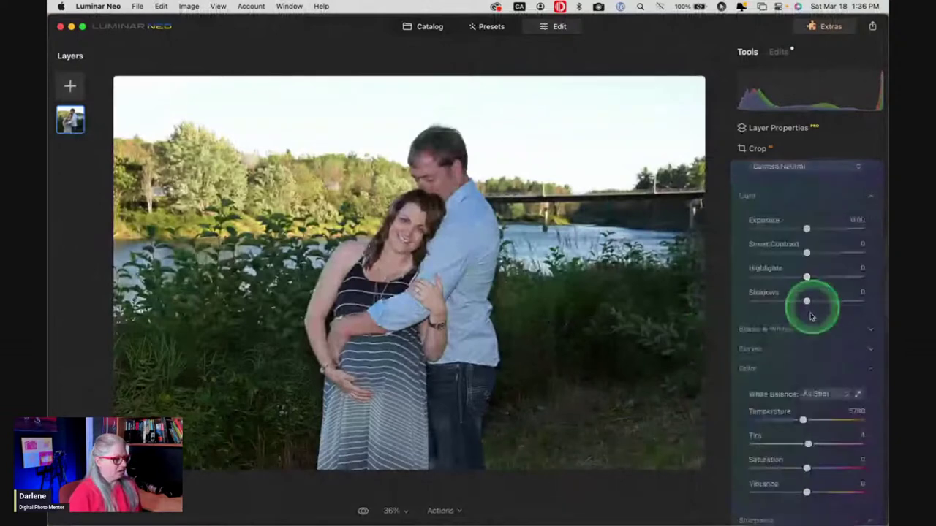
left_click(806, 445)
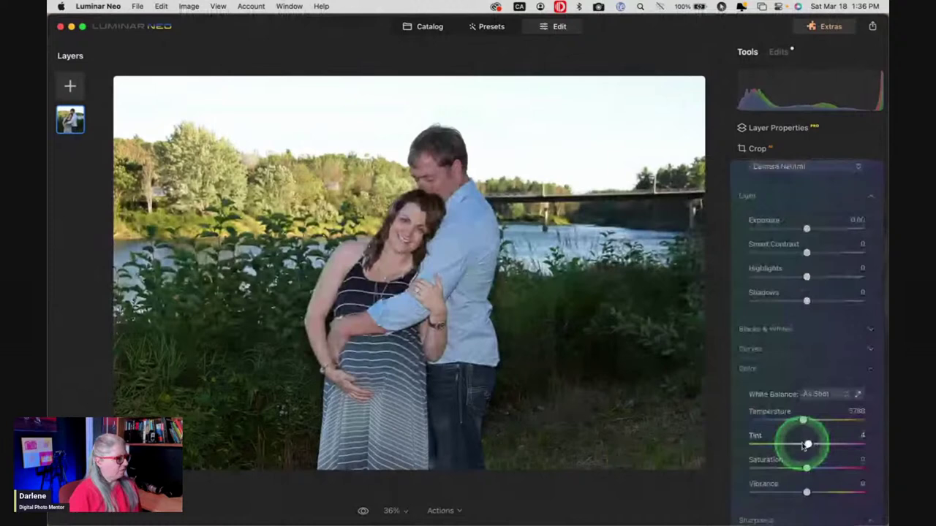
left_click(818, 394)
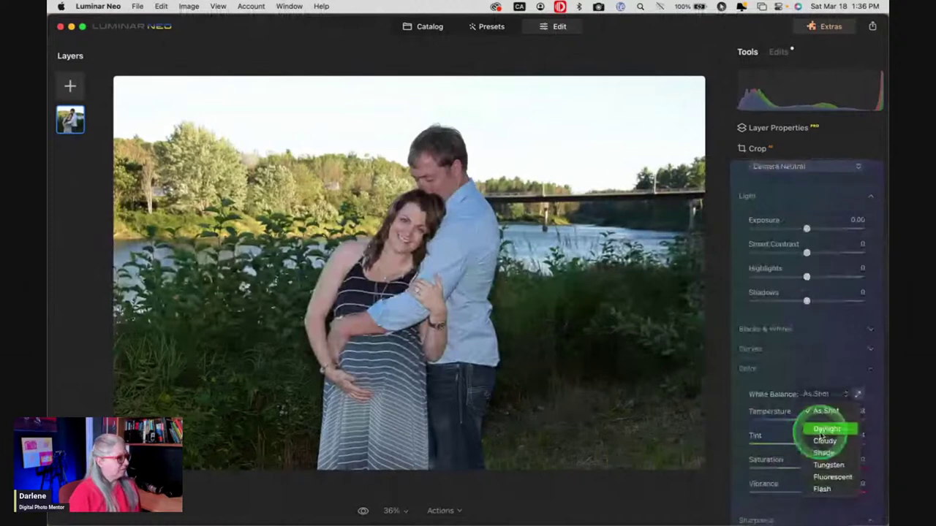
left_click(822, 441)
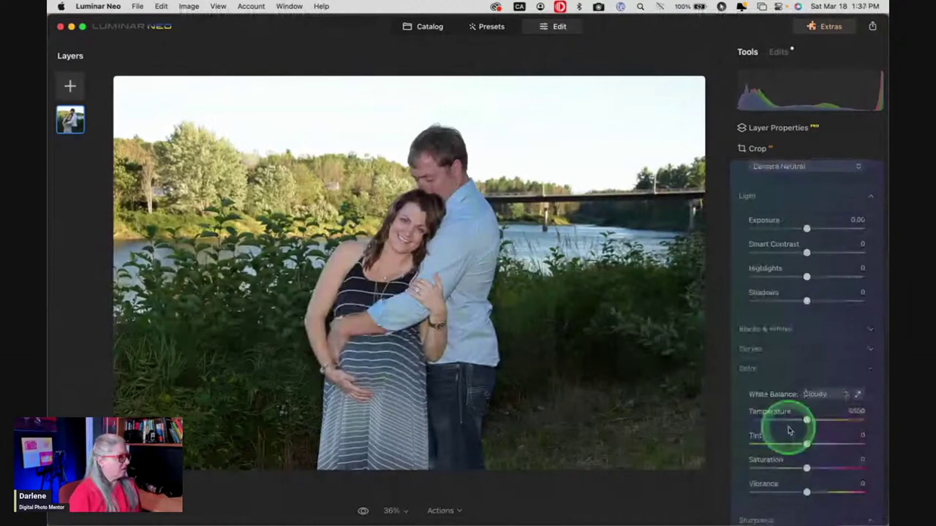
left_click_drag(807, 422, 808, 446)
Expand the Blacks & Whites settings, turn on the clipping warnings and lower Highlights to -21.
left_click(754, 348)
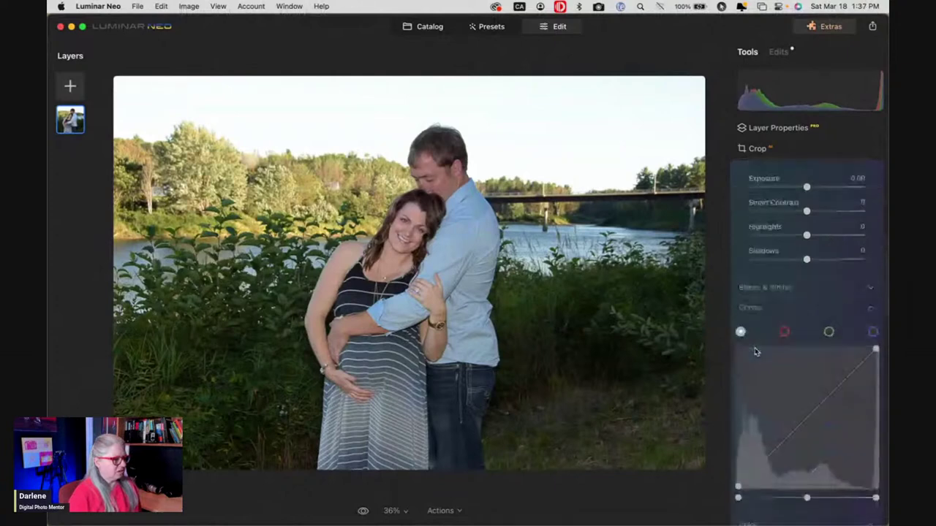
left_click(772, 339)
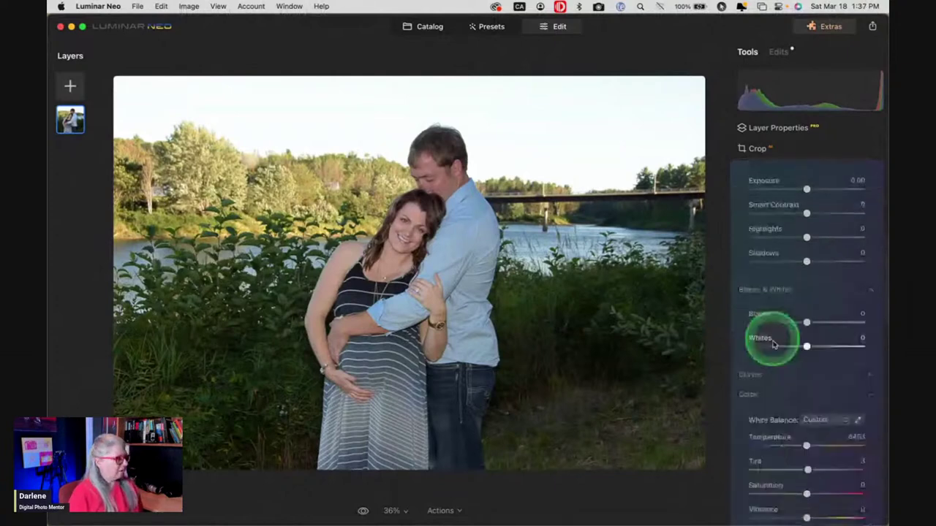
key("j")
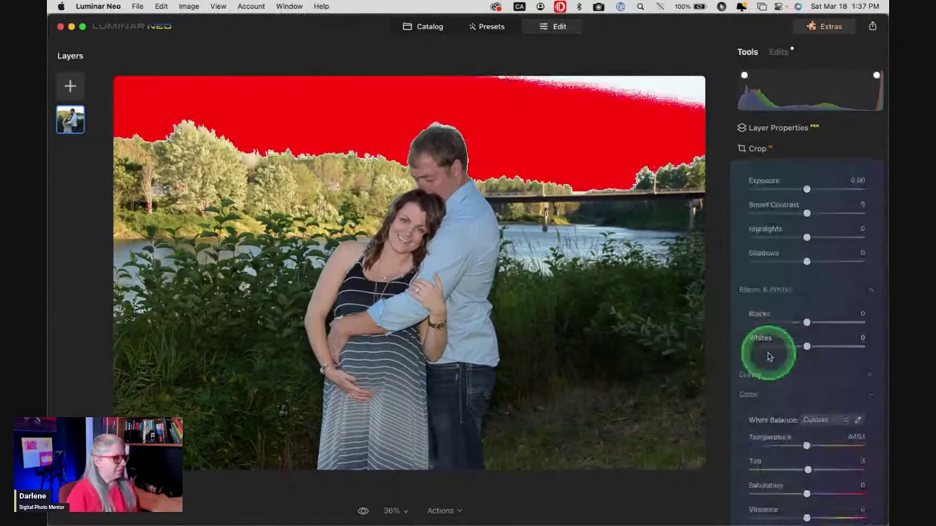
mouse_move(807, 237)
left_mouse_down()
mouse_move(743, 239)
mouse_move(795, 238)
left_mouse_up()
Lower Blacks to -22 and turn off the clipping warnings.
left_click(806, 323)
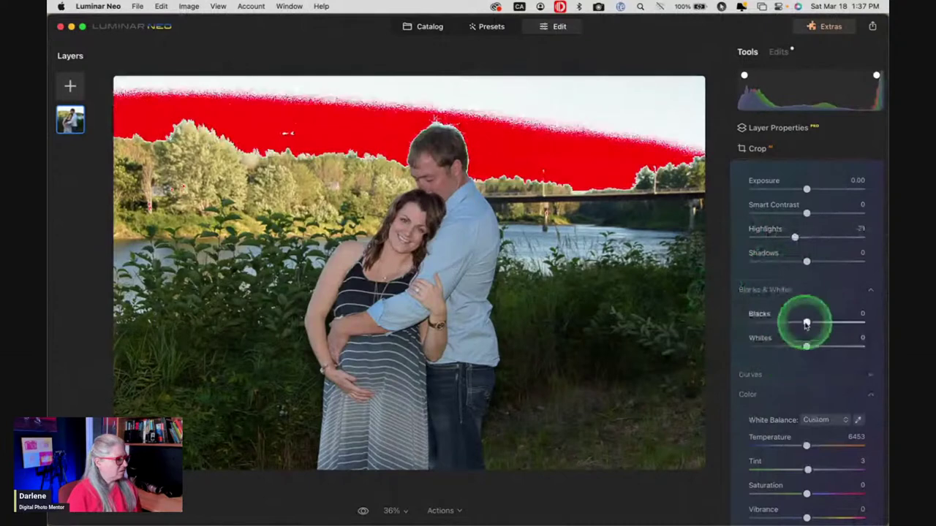
left_click_drag(806, 324, 792, 325)
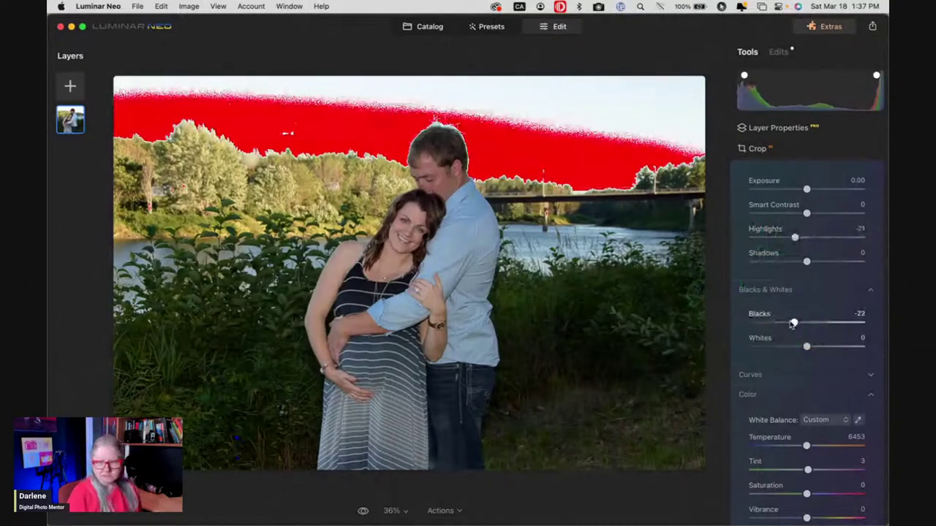
key("j")
left_click(794, 326)
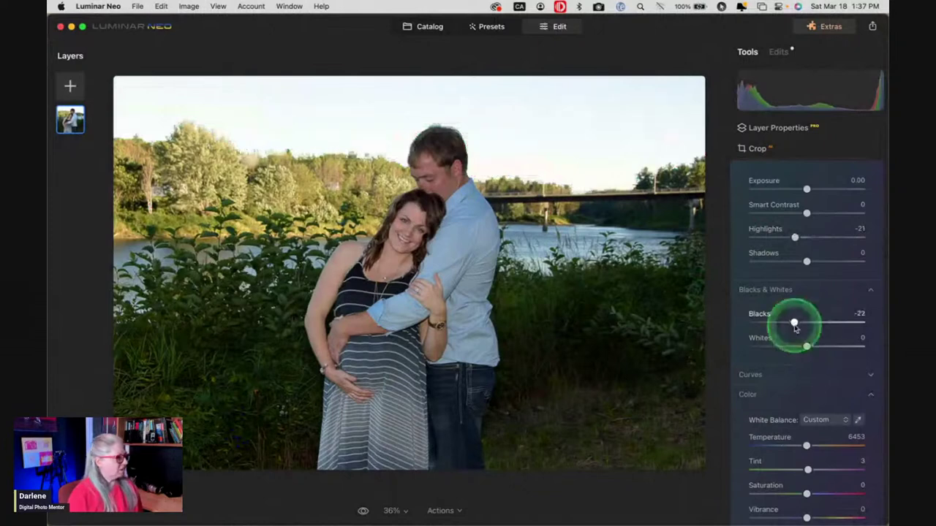
Cool the photo slightly by setting the white balance Temperature to 6338.
scroll(794, 327, "up", 1)
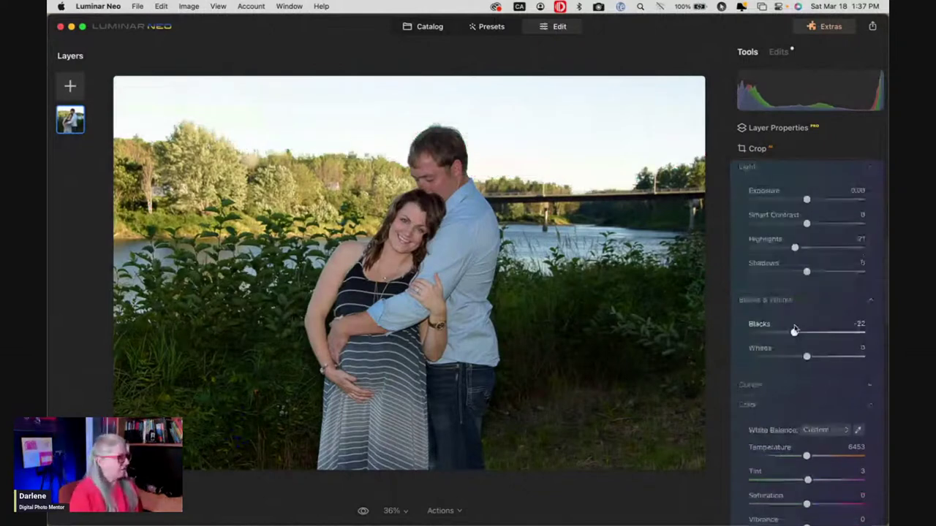
scroll(795, 329, "down", 3)
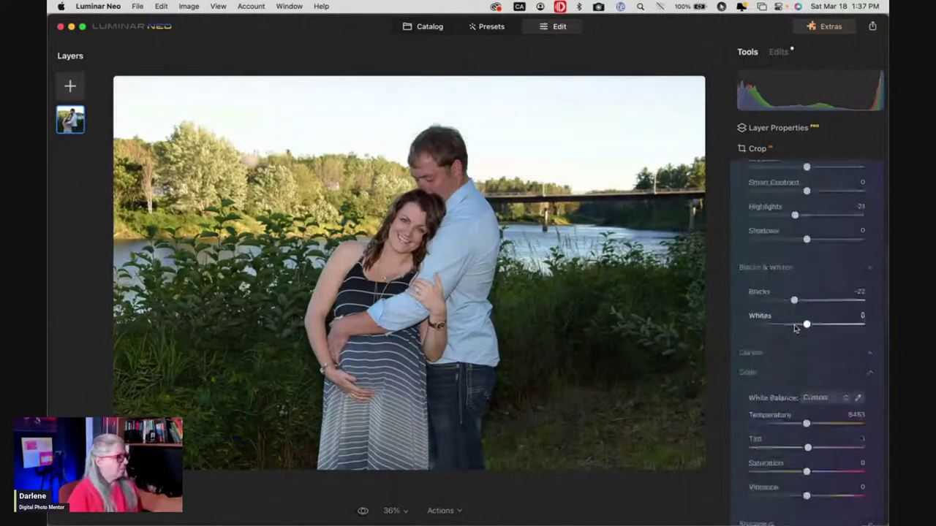
left_click(797, 333)
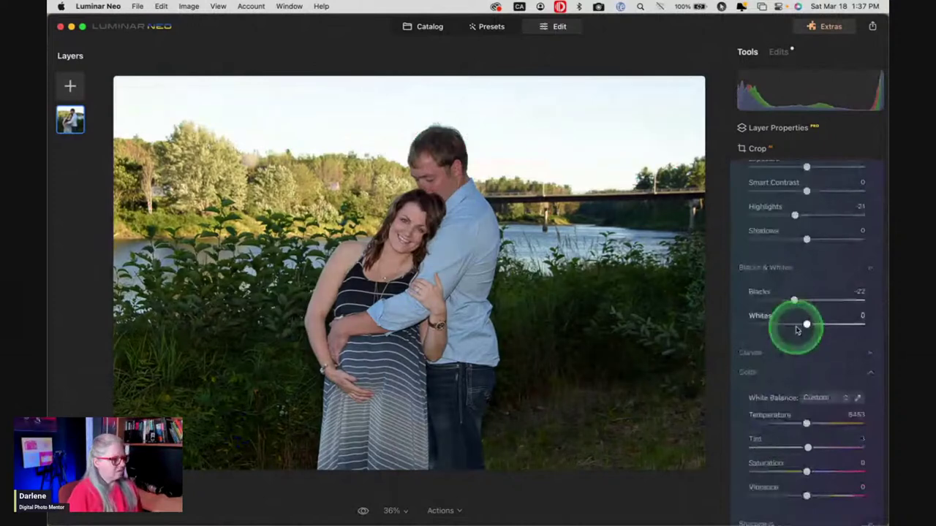
left_click(790, 310)
left_click(805, 424)
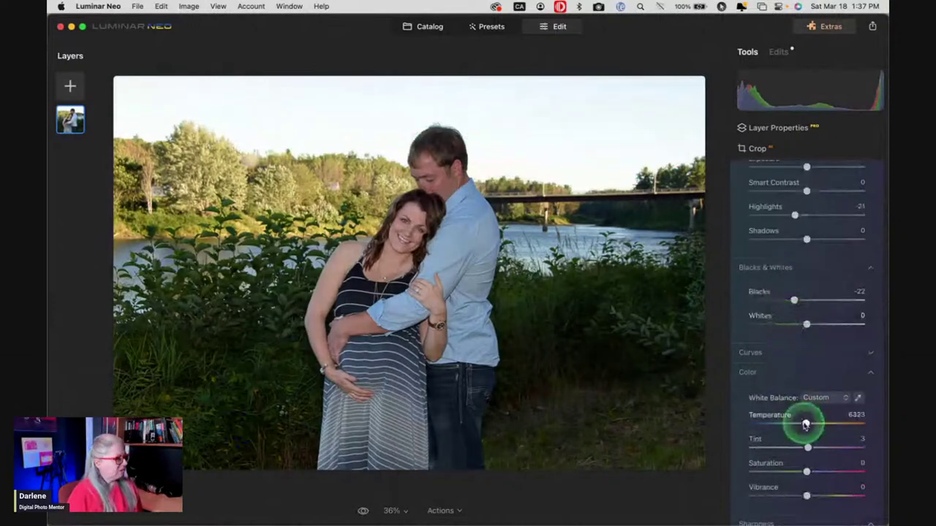
Set Smart Contrast to 8, Shadows to 12 and Highlights to -27.
scroll(807, 424, "up", 2)
left_click(788, 352)
left_click(807, 236)
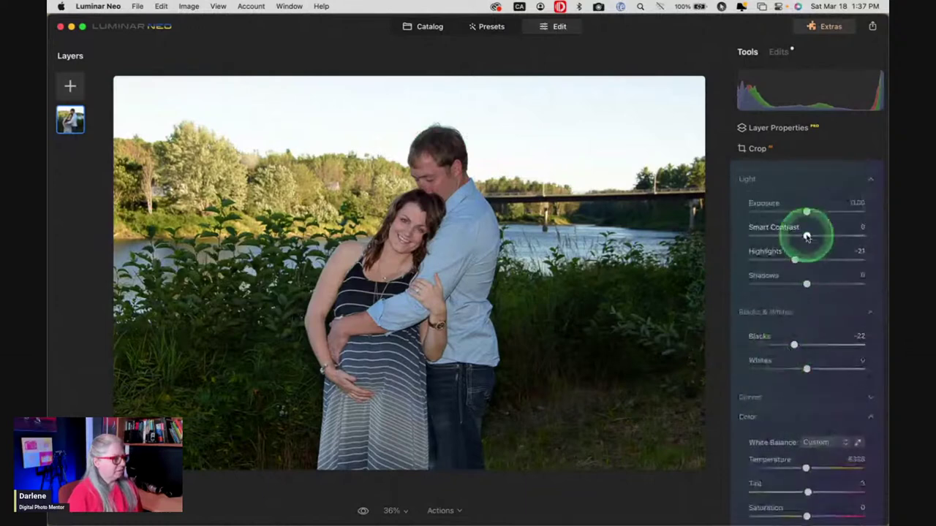
mouse_move(807, 236)
left_mouse_down()
mouse_move(833, 235)
mouse_move(811, 237)
left_mouse_up()
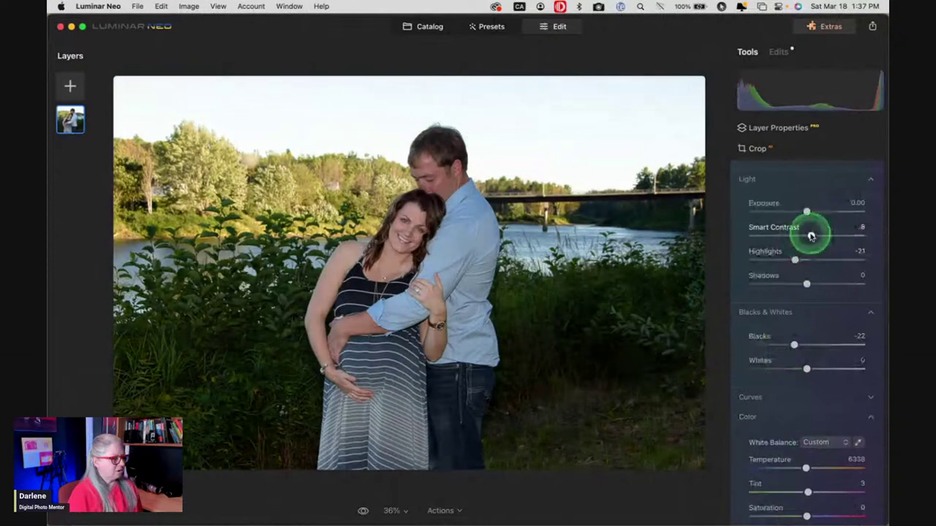
left_click(808, 284)
left_click_drag(807, 285, 793, 261)
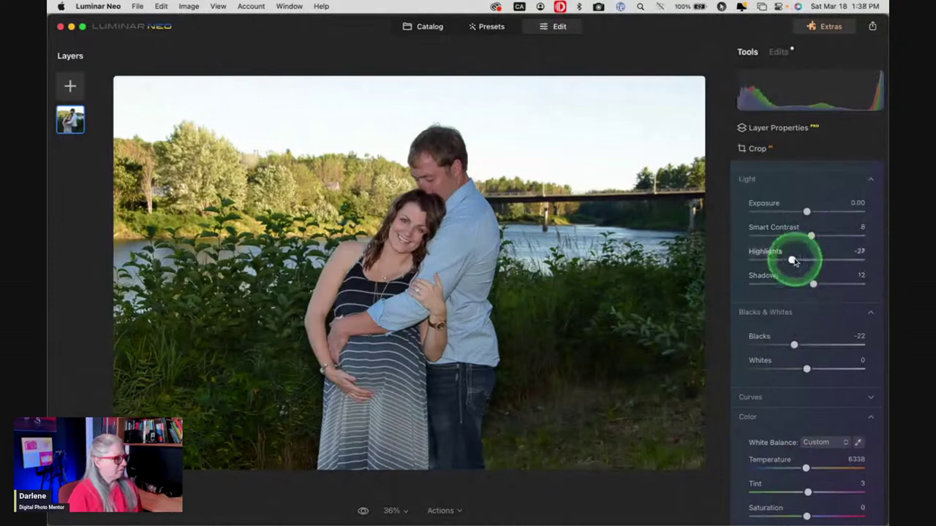
Compare the photo with and without the Develop adjustments and collapse the Develop tool.
scroll(805, 264, "up", 2)
scroll(798, 219, "up", 2)
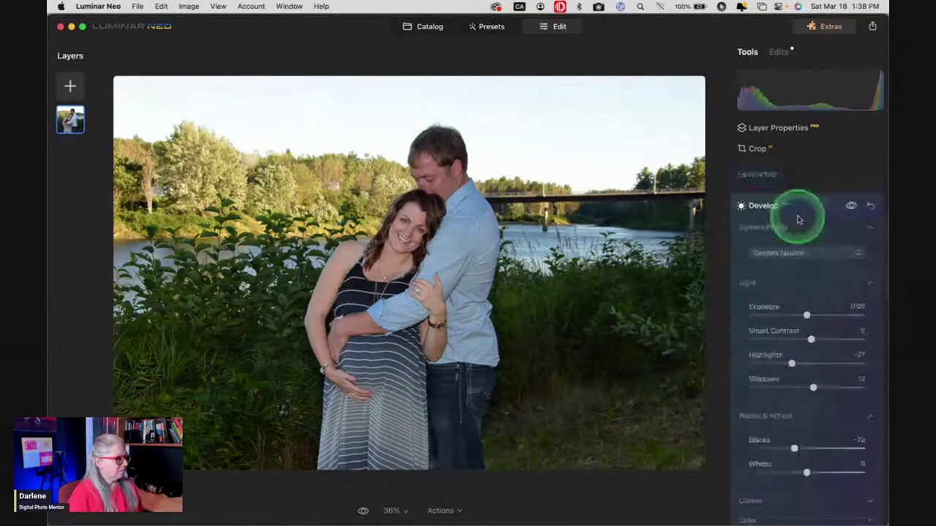
left_click(851, 207)
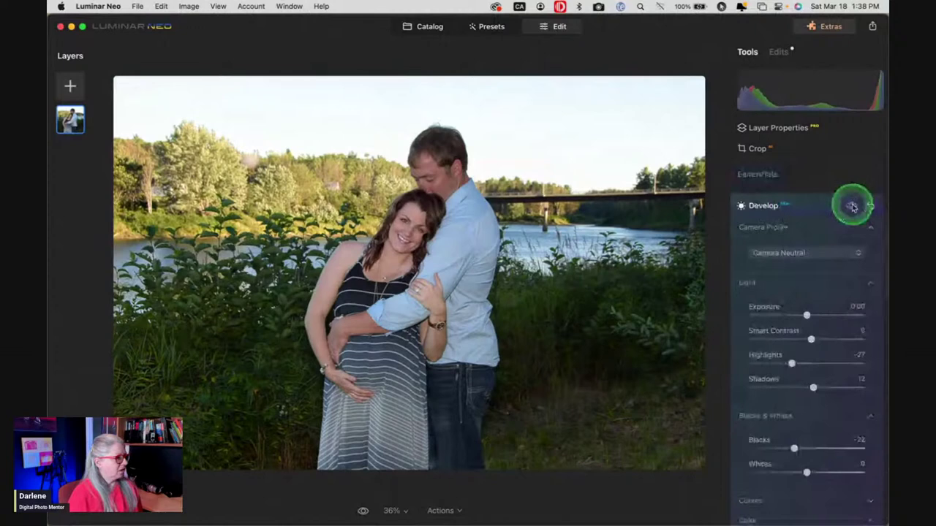
left_click(852, 207)
scroll(810, 230, "up", 1)
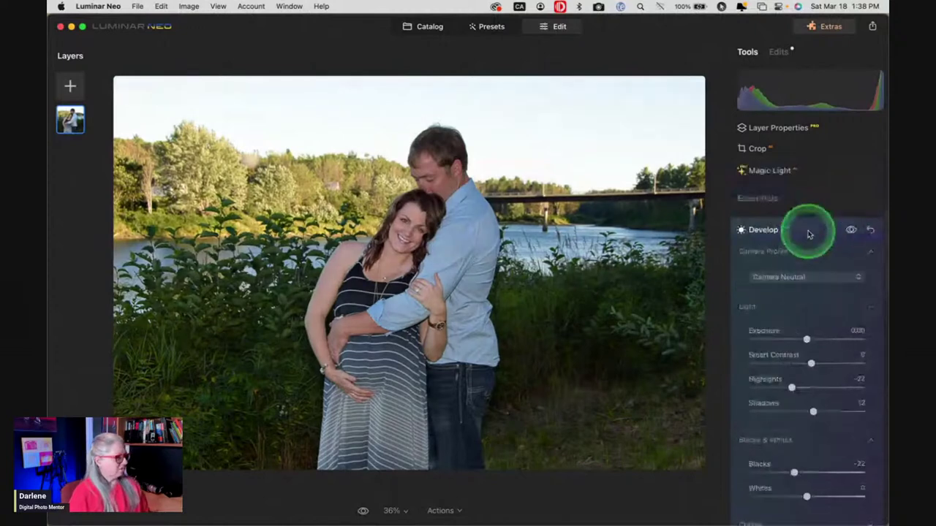
left_click(810, 233)
Open Portrait Bokeh and blur the background with an Amount of 39.
scroll(809, 234, "down", 5)
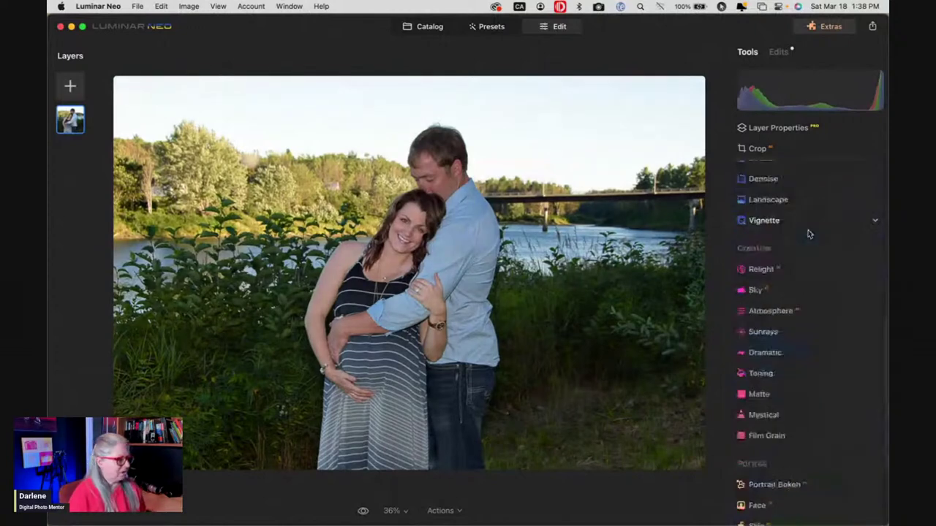
scroll(810, 234, "down", 4)
scroll(808, 248, "down", 2)
left_click(804, 276)
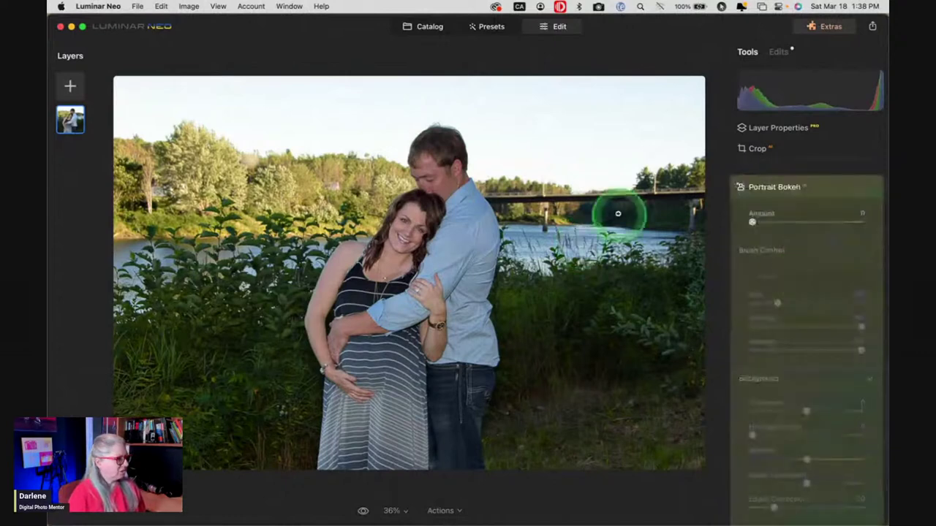
left_click_drag(753, 223, 796, 223)
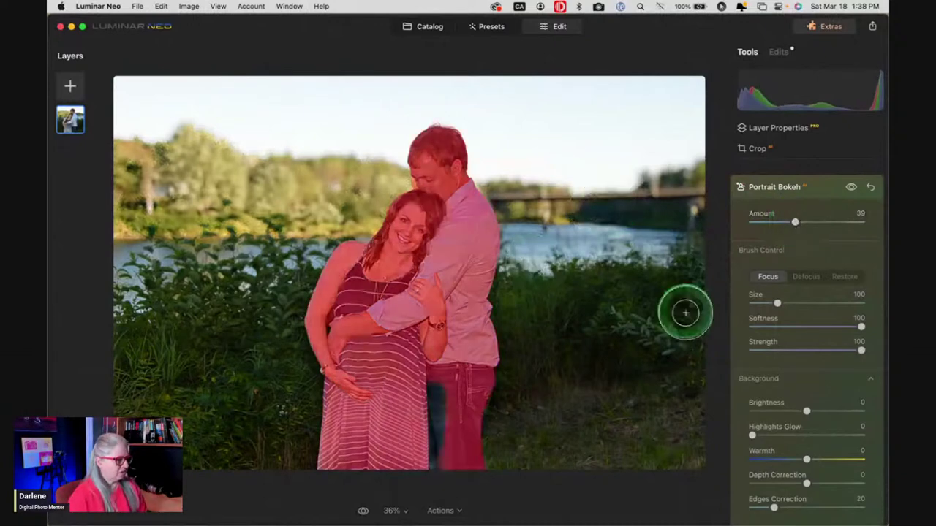
Darken and cool the bokeh background by setting Brightness to -56 and Warmth to -47.
left_click_drag(807, 412, 776, 410)
left_click_drag(795, 454, 287, 234)
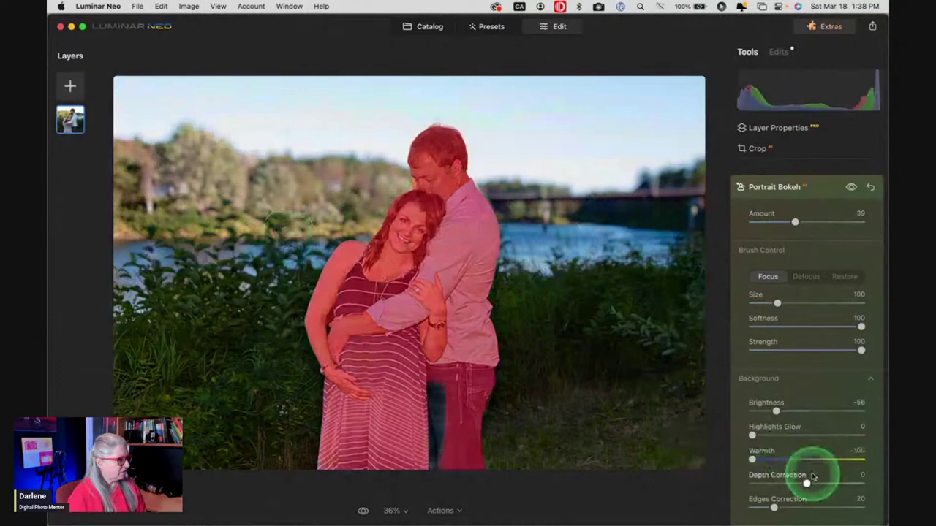
left_click(747, 462)
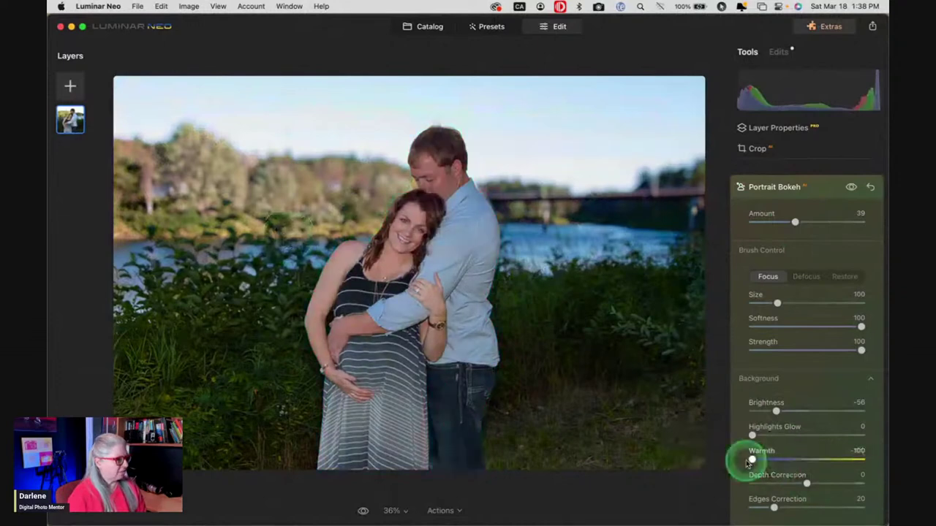
left_click_drag(747, 463, 779, 459)
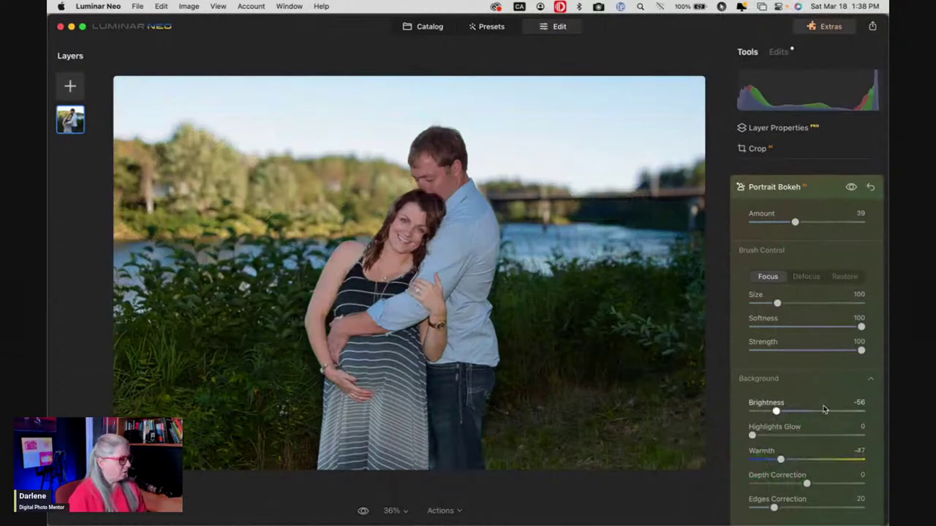
Set the bokeh background's Depth Correction to -61.
scroll(825, 409, "down", 2)
left_click(466, 360)
left_click(614, 324)
left_click(806, 443)
left_click_drag(807, 444, 772, 447)
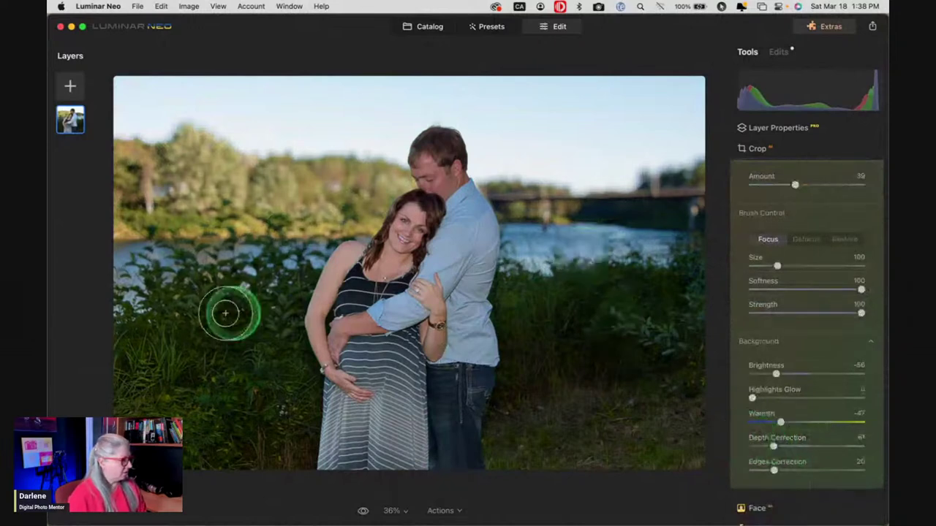
Paint over the couple with the Focus brush to fill the mask gaps on the jeans and dress.
mouse_move(225, 313)
left_mouse_down()
mouse_move(271, 396)
mouse_move(181, 317)
left_mouse_up()
left_click(862, 314)
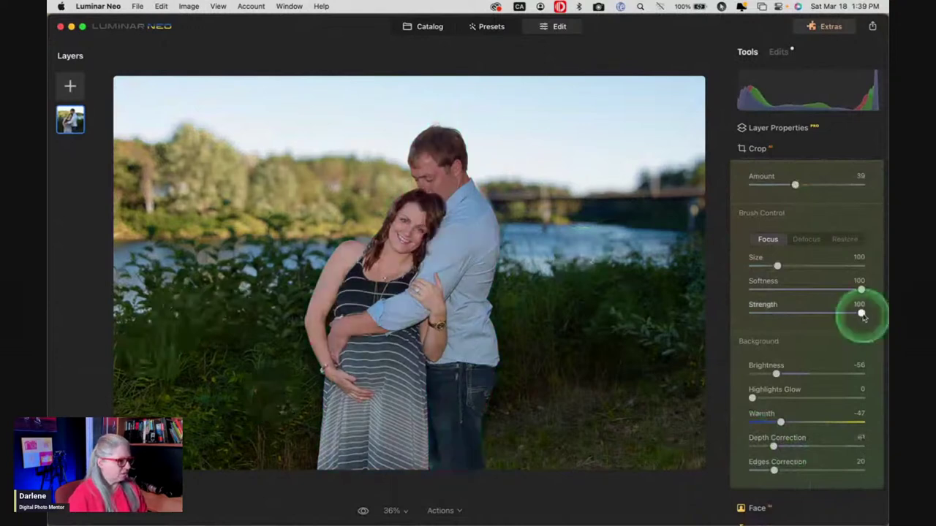
mouse_move(359, 428)
left_mouse_down()
mouse_move(430, 398)
mouse_move(430, 456)
mouse_move(390, 382)
mouse_move(387, 341)
mouse_move(340, 324)
mouse_move(349, 319)
left_mouse_up()
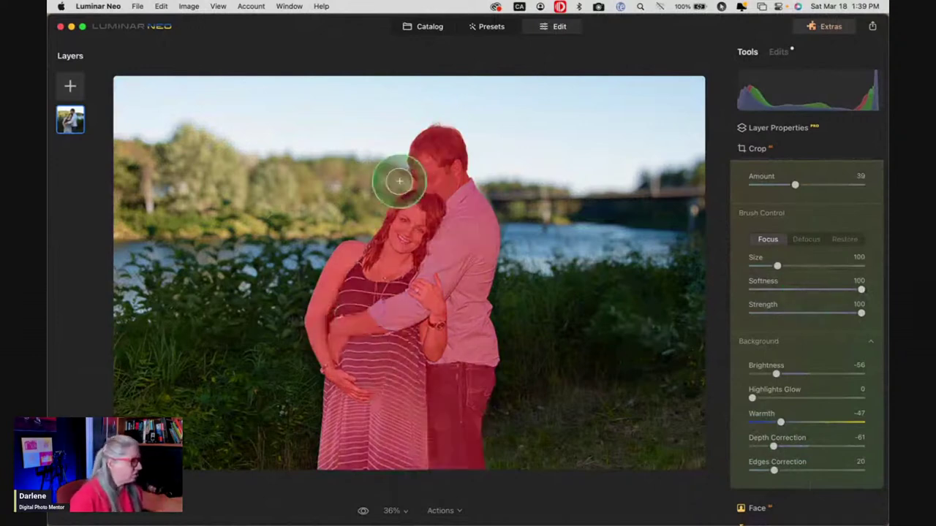
Erase the mask spill beside the man's face above the woman's head using the Defocus brush at Size 28.
left_click(403, 182)
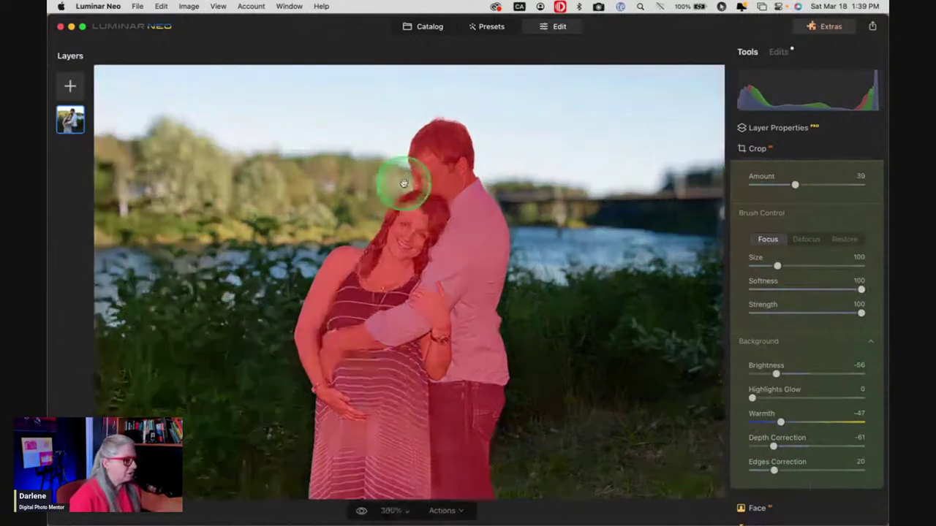
left_click(807, 242)
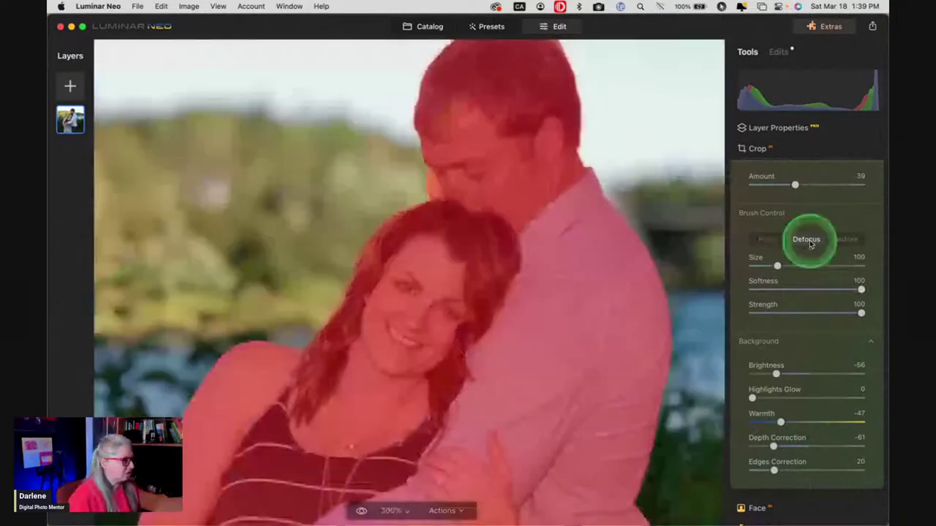
scroll(393, 178, "down", 5)
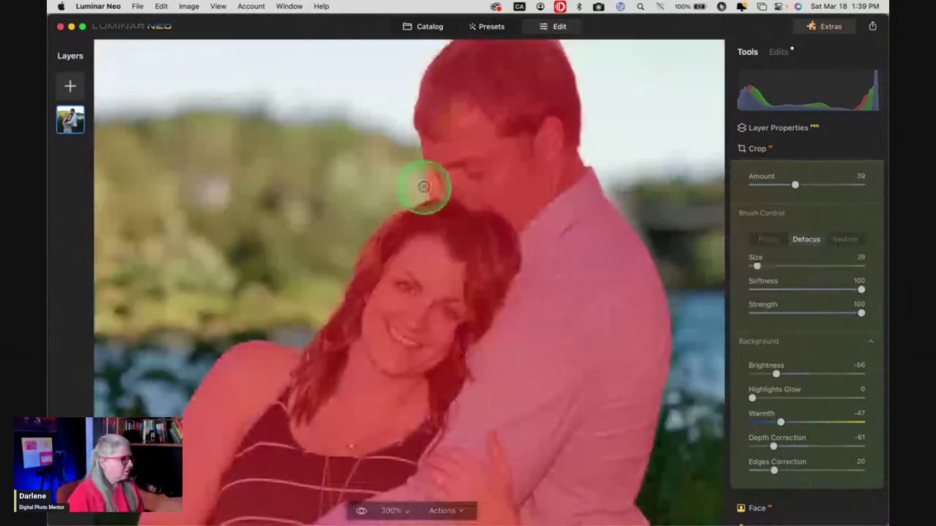
mouse_move(424, 187)
left_mouse_down()
mouse_move(417, 169)
mouse_move(432, 189)
mouse_move(421, 173)
left_mouse_up()
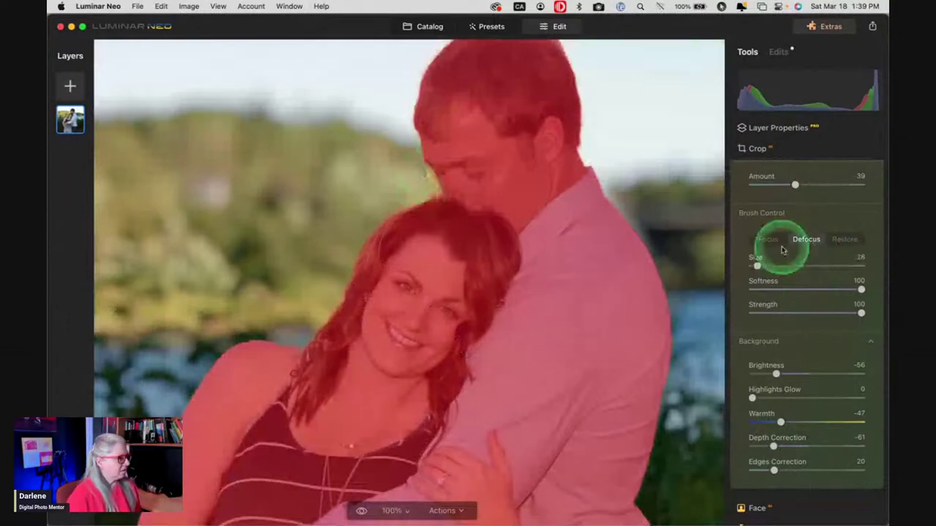
left_click_drag(782, 249, 802, 251)
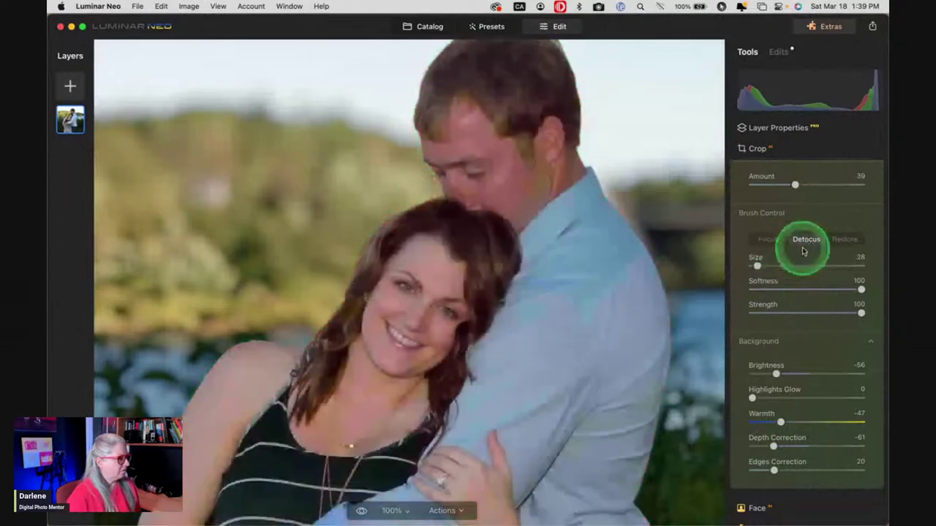
key("super+0")
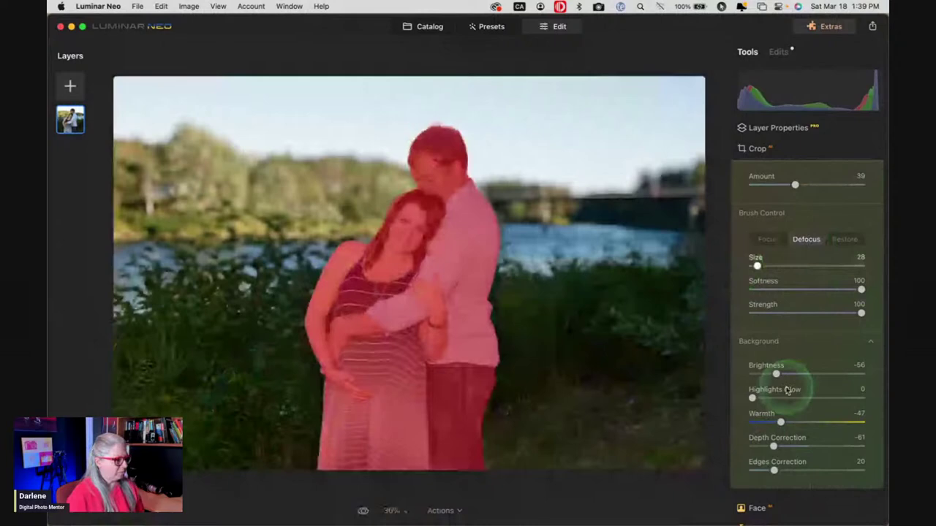
Try the bokeh background's Depth Correction at -100 and check its effect around the couple.
left_click(773, 446)
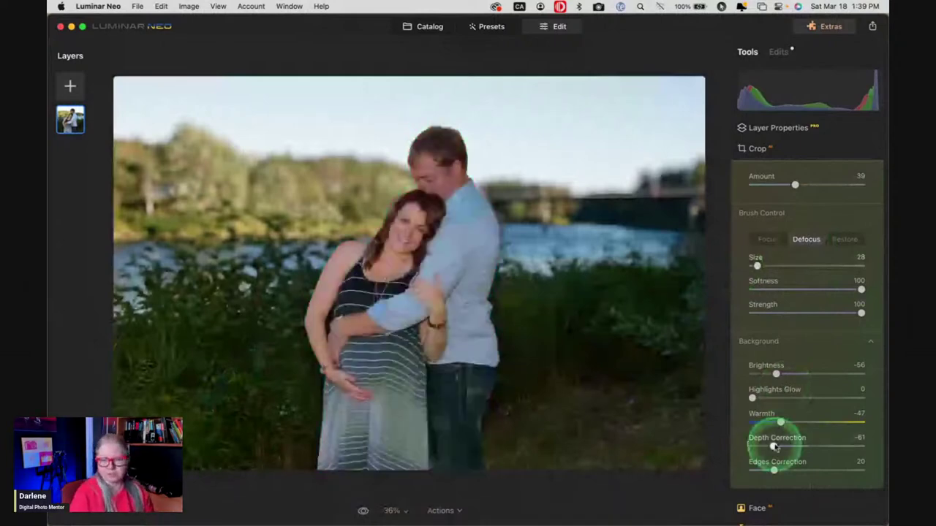
left_click_drag(773, 446, 747, 446)
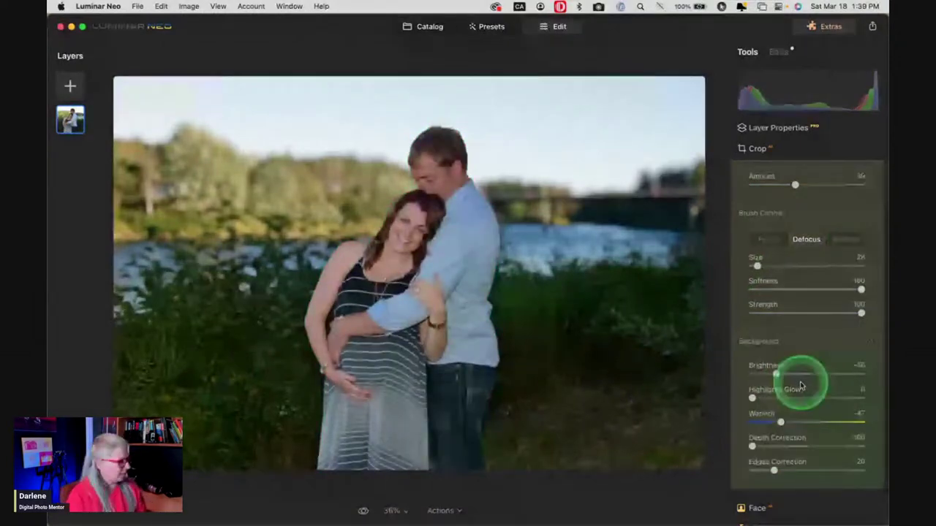
left_click(714, 431)
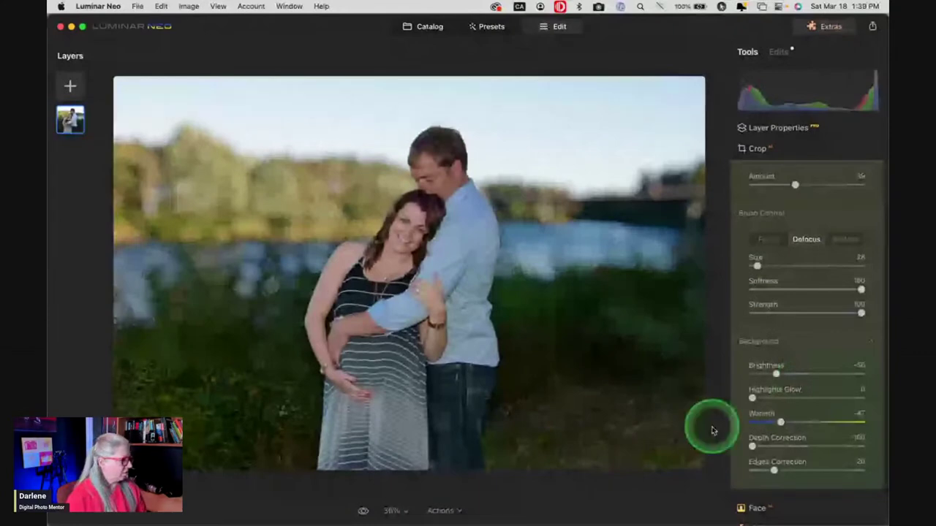
left_click(180, 428)
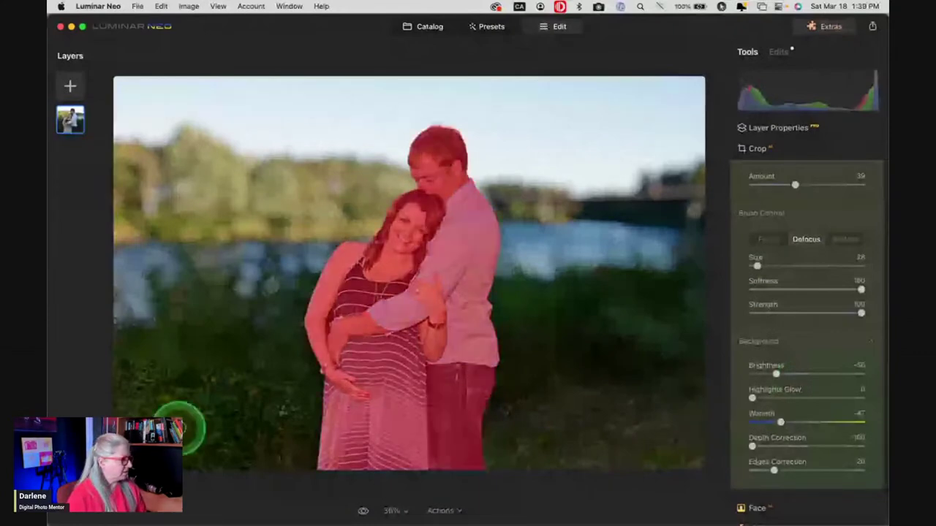
left_click(824, 343)
left_click(817, 339)
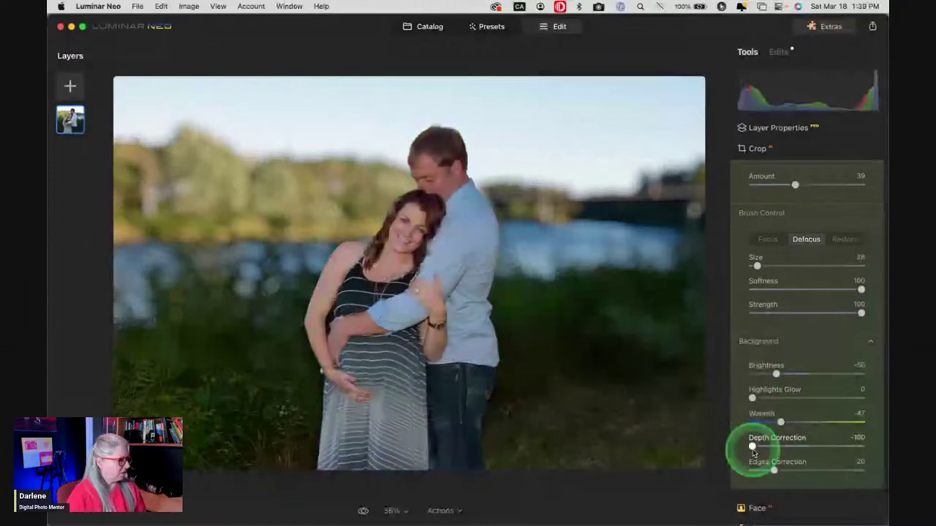
Set the bokeh background's Depth Correction to -39 and compare the foliage on both sides of the couple.
left_click_drag(754, 453, 783, 446)
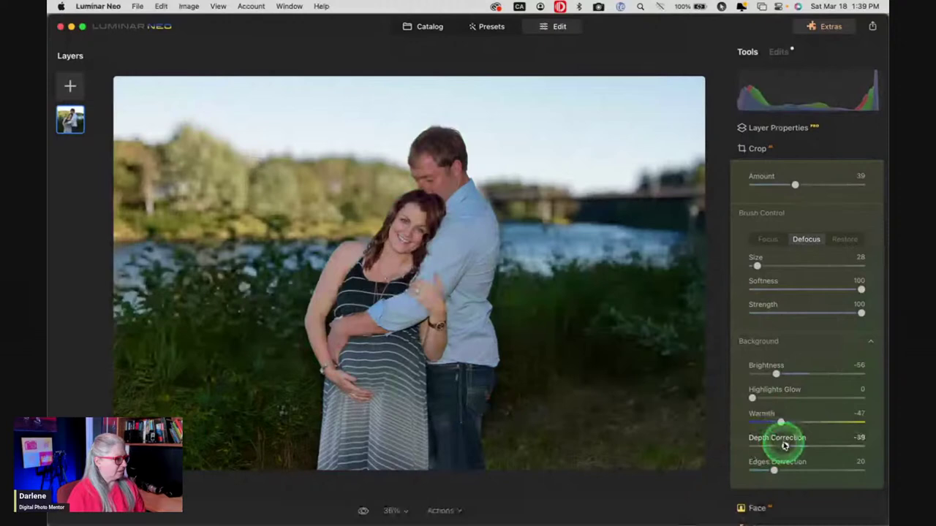
left_click(663, 254)
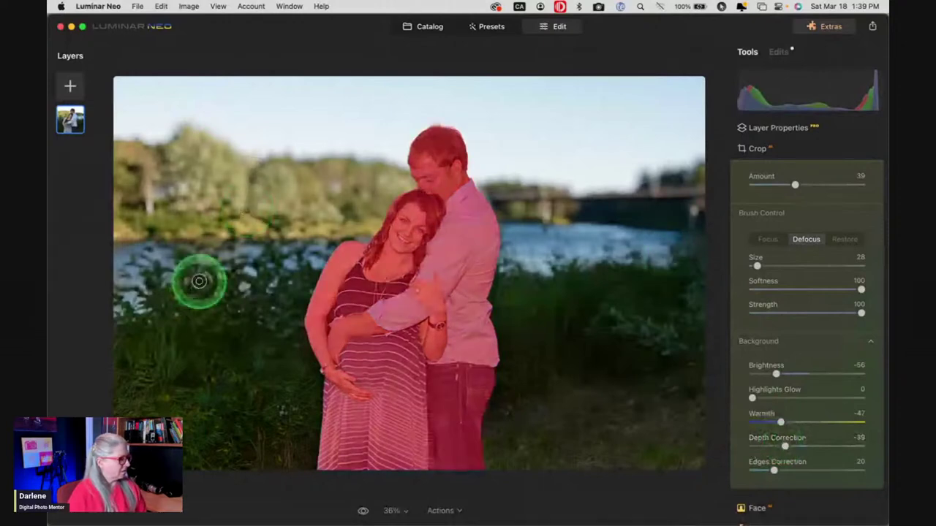
left_click(754, 374)
left_click(800, 345)
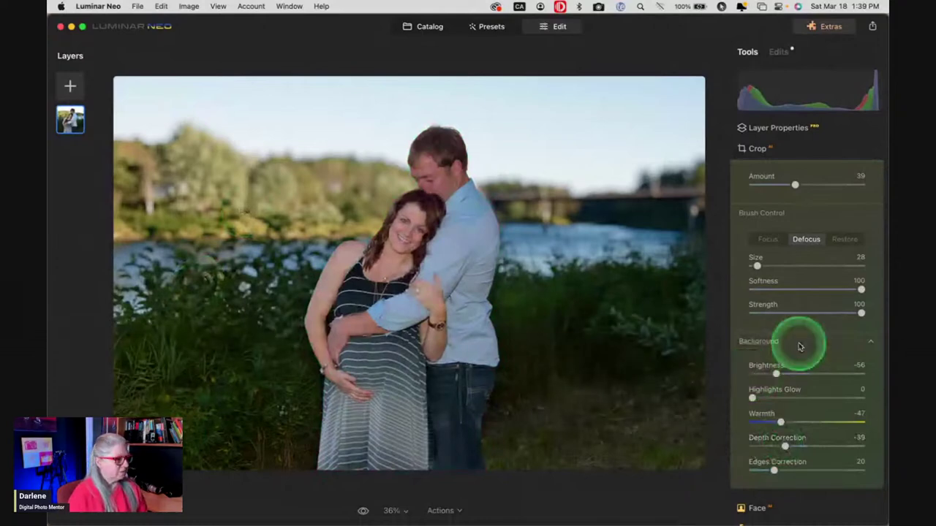
Strengthen the Portrait Bokeh blur to an Amount of 66 and darken the background to a Brightness of -68.
left_click(797, 187)
left_click_drag(800, 190, 830, 188)
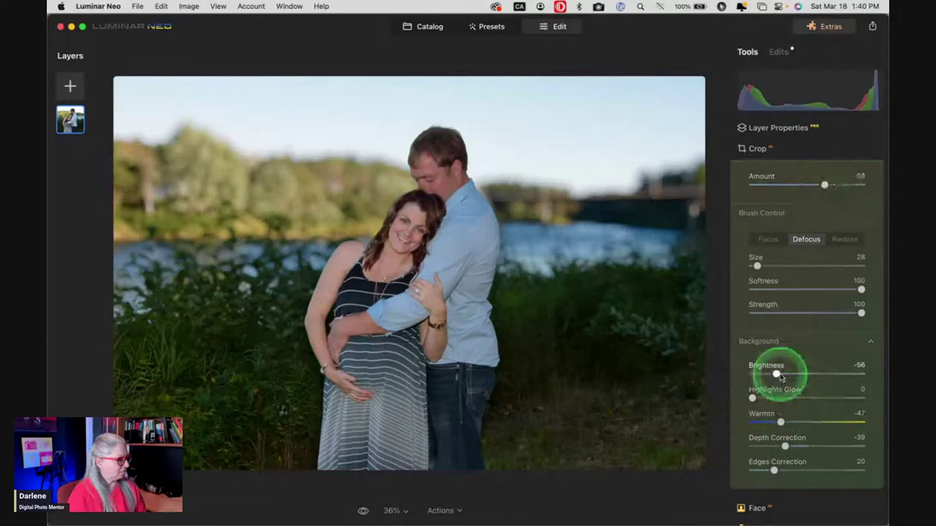
left_click_drag(781, 376, 769, 373)
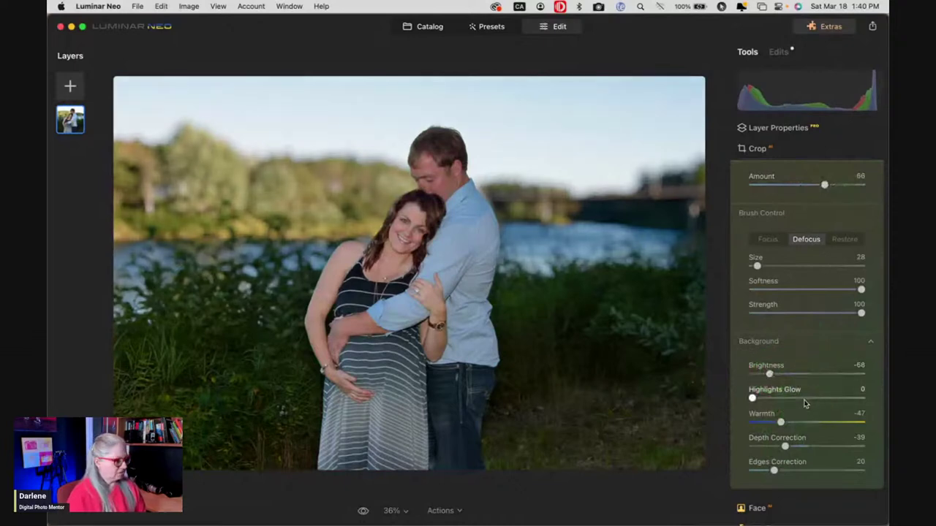
Try the bokeh background's Depth Correction at 10 and check the foreground foliage.
left_click_drag(785, 446, 813, 445)
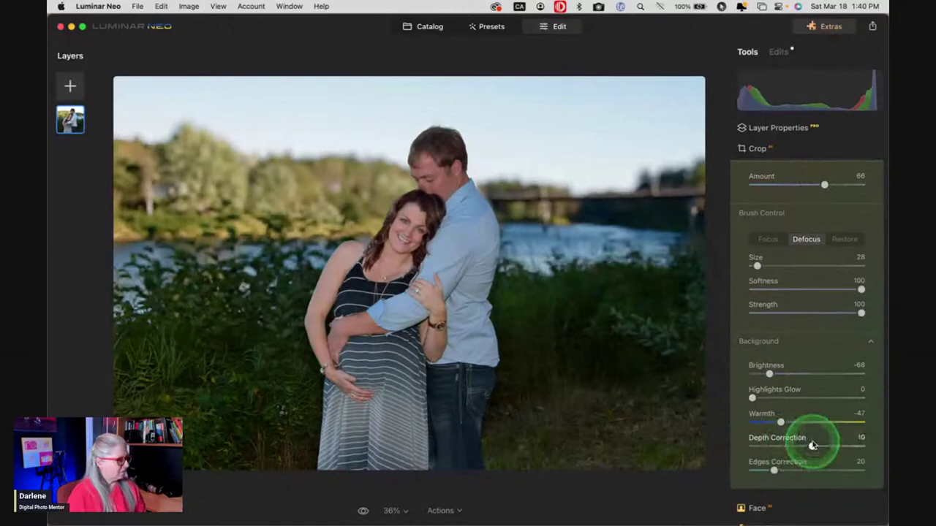
left_click(406, 350)
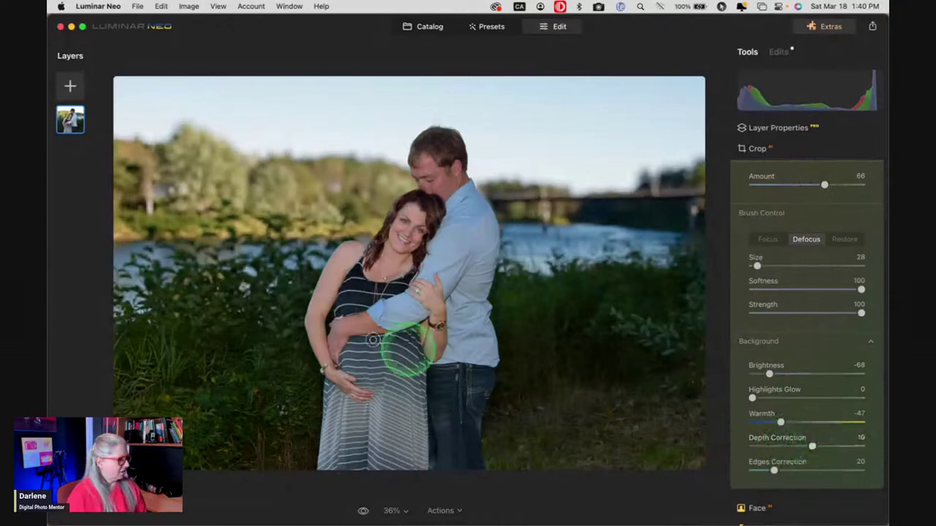
left_click(270, 363)
left_click(606, 345)
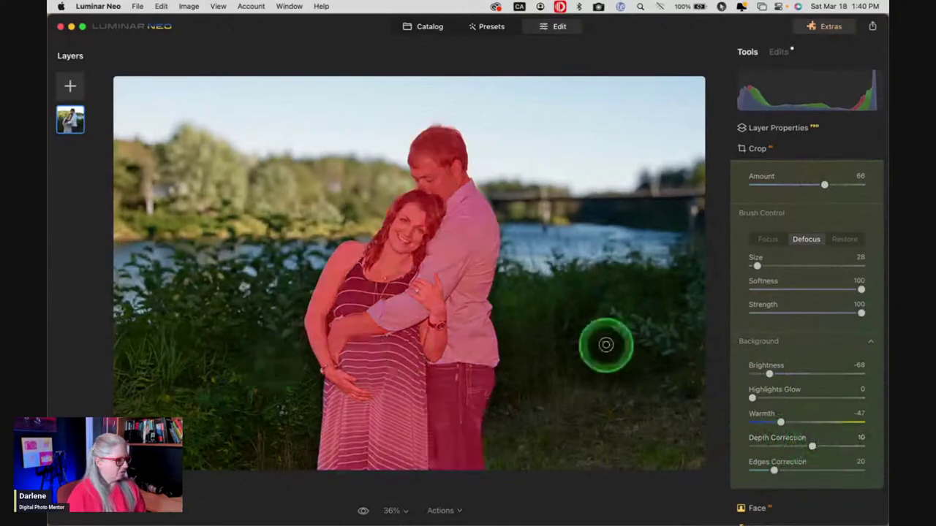
Test the extreme Depth Correction of -100, then settle the bokeh background's Depth Correction at -34.
left_click(811, 444)
left_click_drag(811, 444, 715, 434)
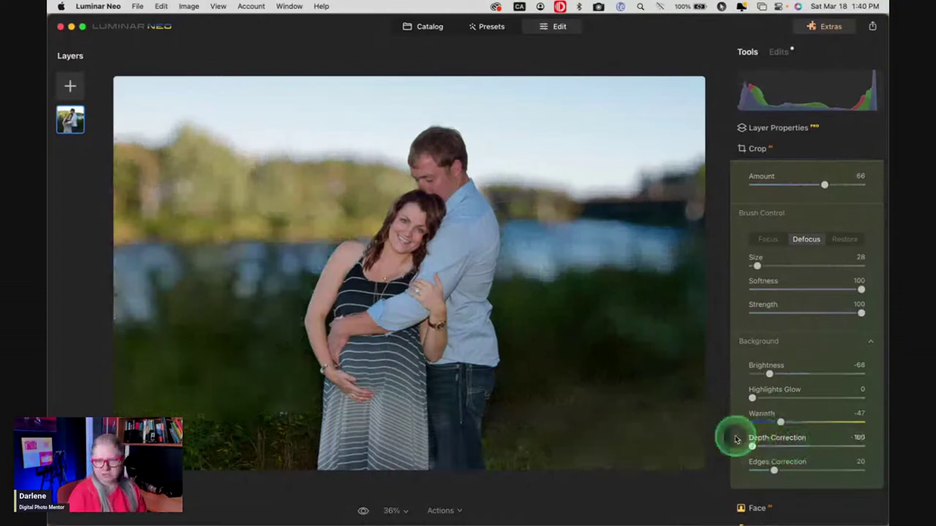
left_click_drag(736, 438, 787, 445)
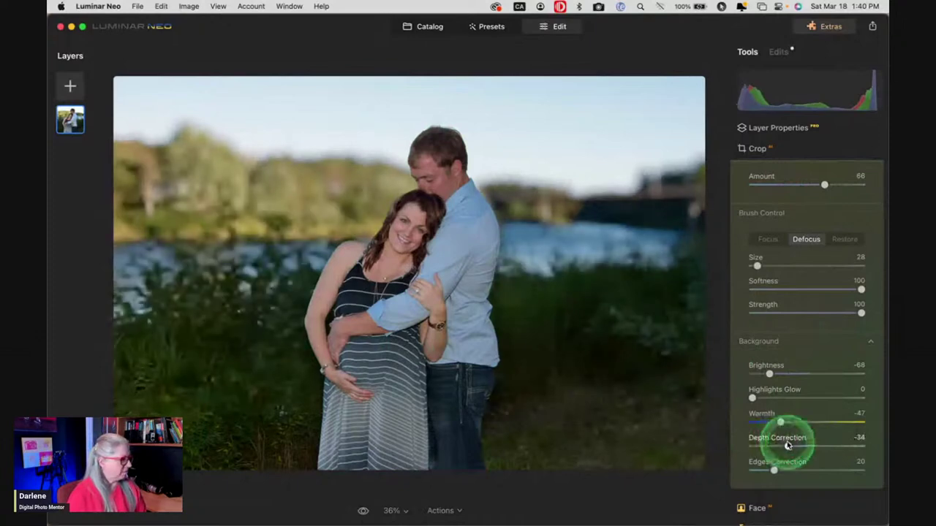
left_click(787, 448)
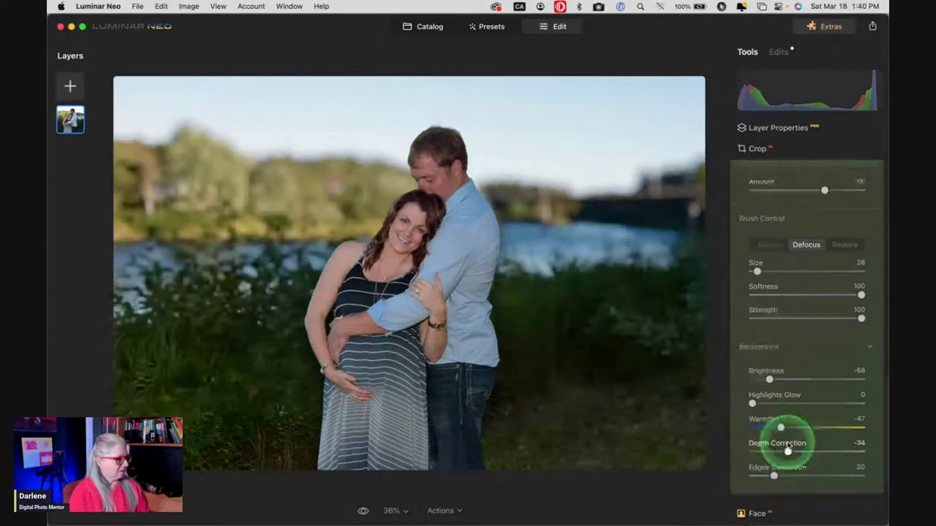
left_click(215, 384)
mouse_move(215, 384)
left_mouse_down()
mouse_move(165, 329)
mouse_move(228, 353)
mouse_move(185, 338)
left_mouse_up()
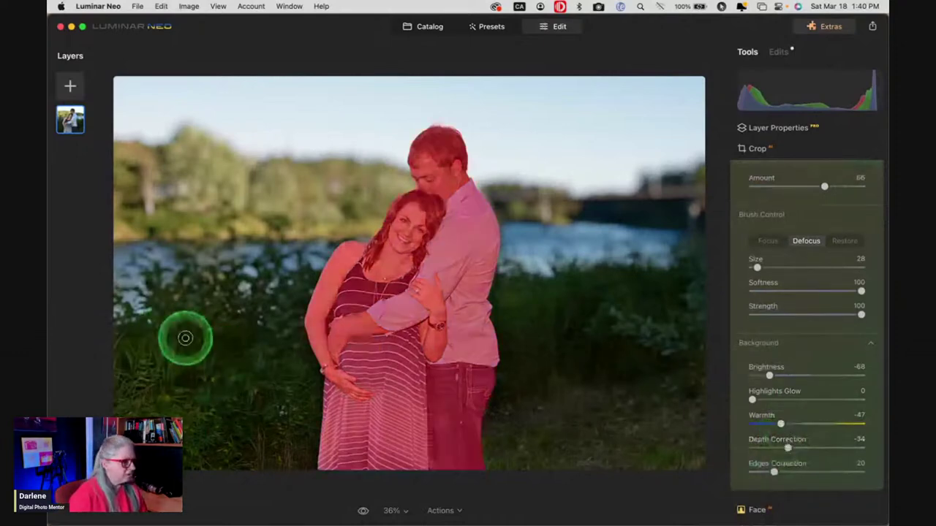
Paint the ground beside the man's legs with the Focus brush at Size 148 and Strength 32 to partly restore sharpness.
left_click(765, 241)
left_click(787, 314)
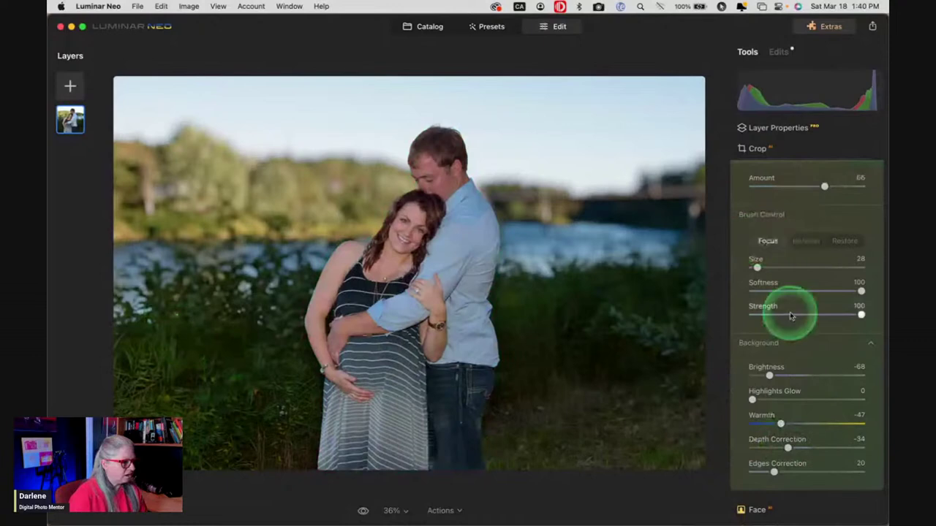
left_click(597, 360)
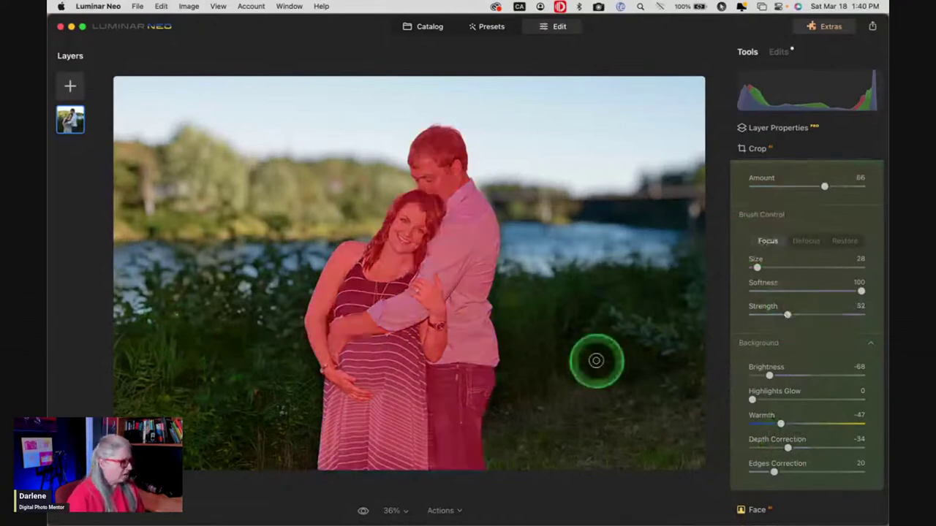
scroll(517, 401, "up", 5)
mouse_move(517, 401)
left_mouse_down()
mouse_move(574, 385)
mouse_move(683, 386)
mouse_move(675, 440)
mouse_move(687, 388)
mouse_move(710, 356)
mouse_move(709, 469)
left_mouse_up()
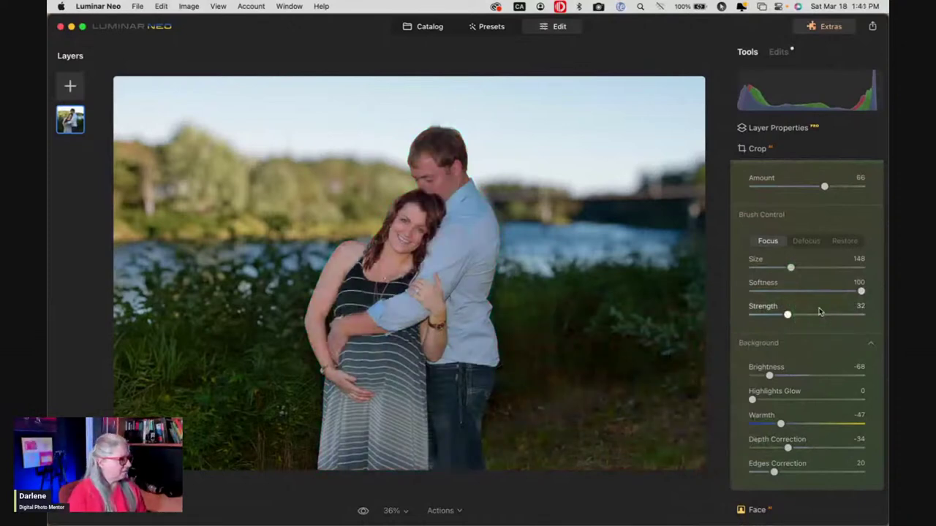
Toggle the Portrait Bokeh effect's visibility to compare the photo before and after.
left_click(817, 310)
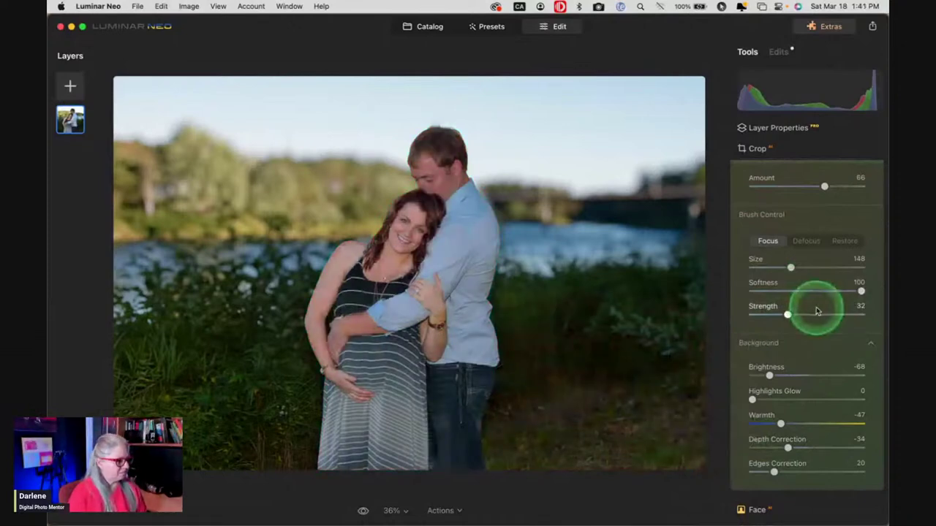
scroll(818, 311, "down", 1)
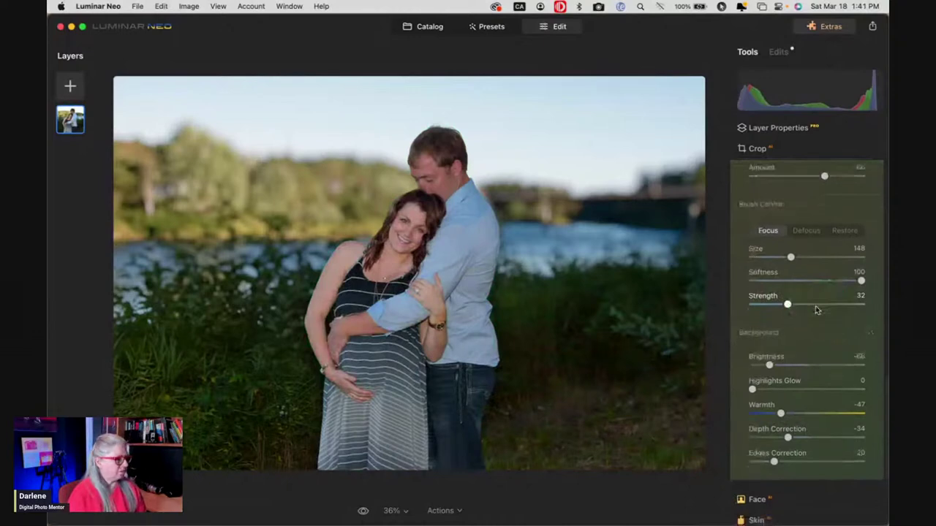
scroll(818, 310, "up", 5)
left_click(837, 205)
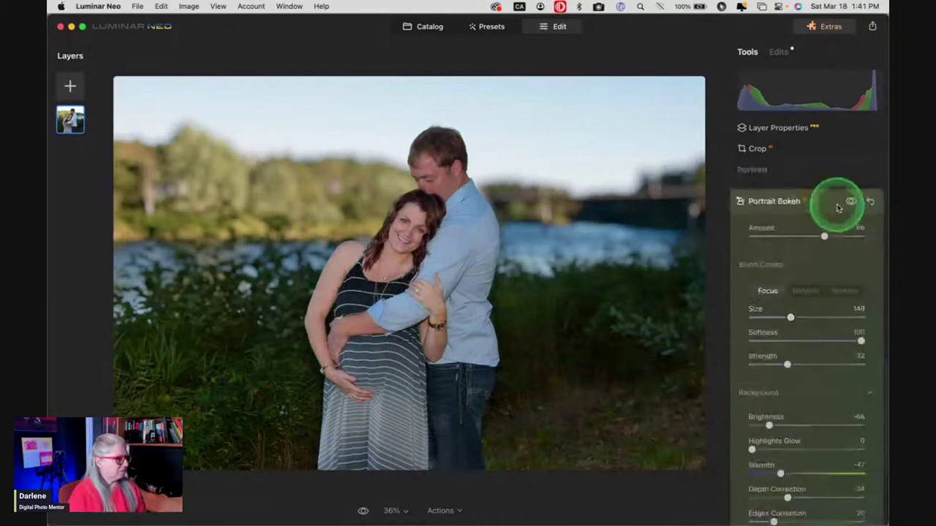
left_click(850, 202)
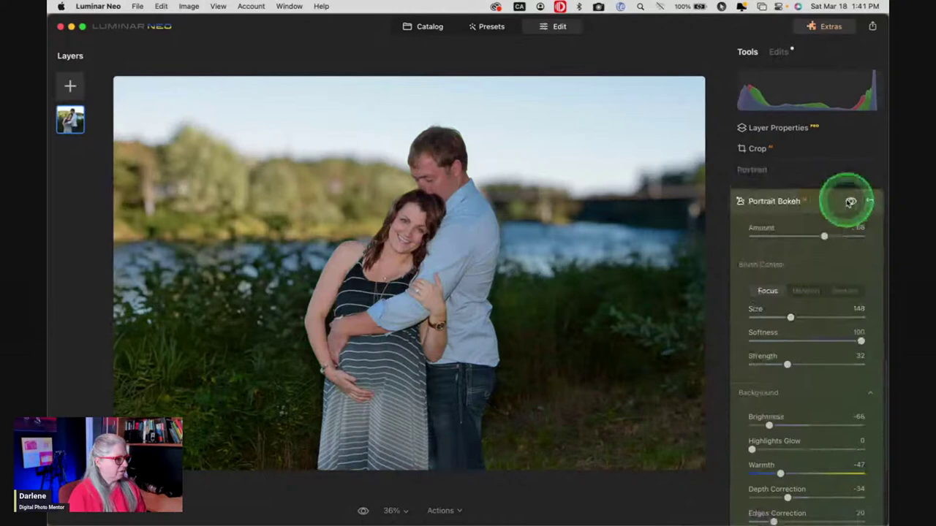
left_click(850, 203)
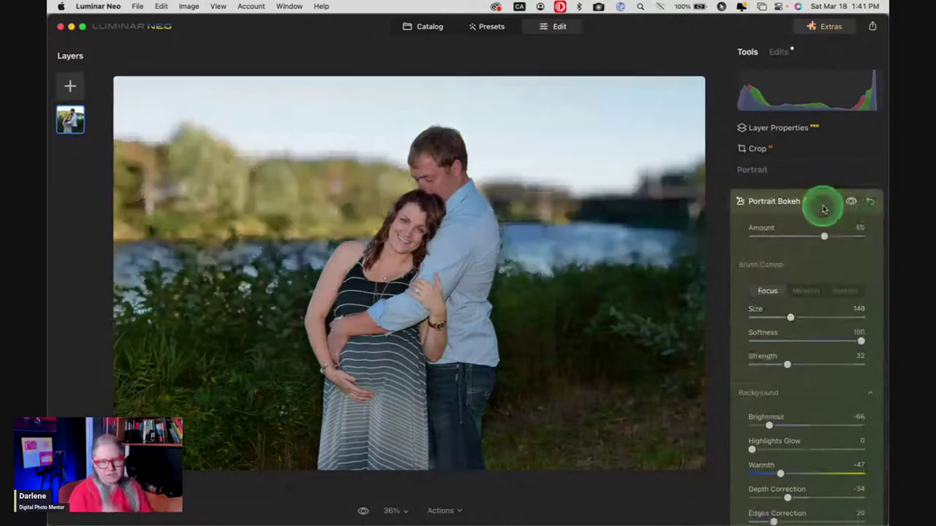
Collapse the Portrait Bokeh settings and open the Face tool's adjustments.
left_click(824, 210)
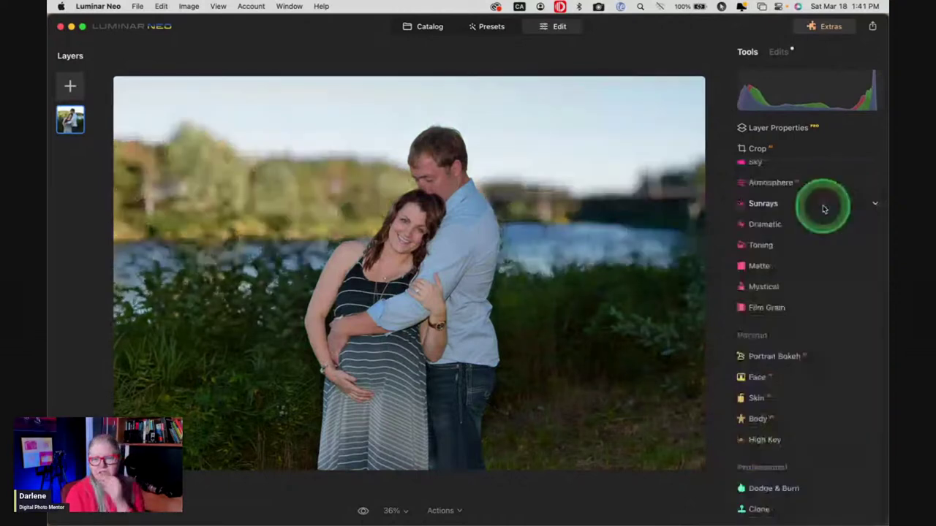
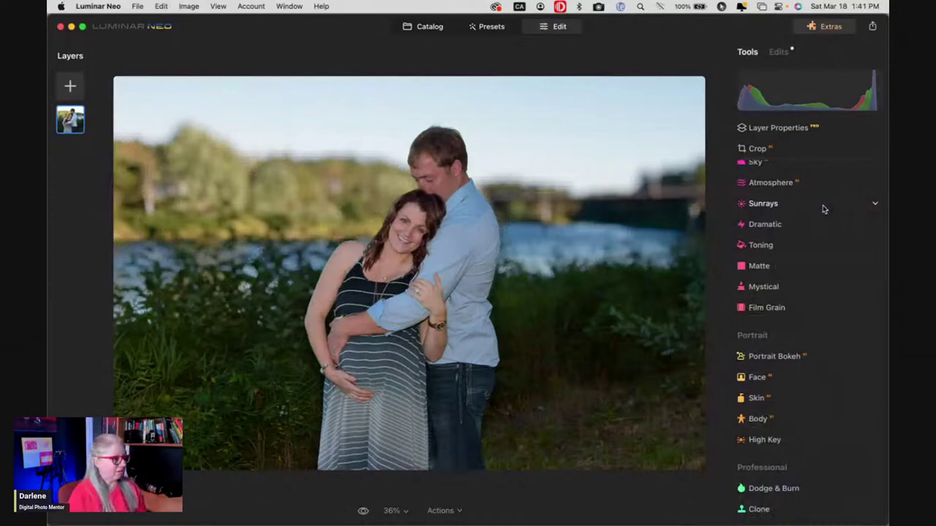
left_click(810, 236)
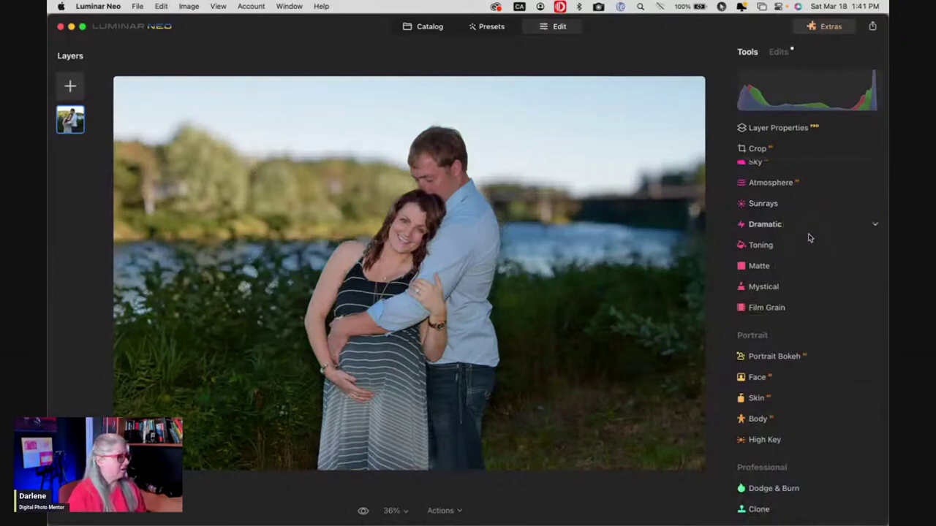
left_click(761, 378)
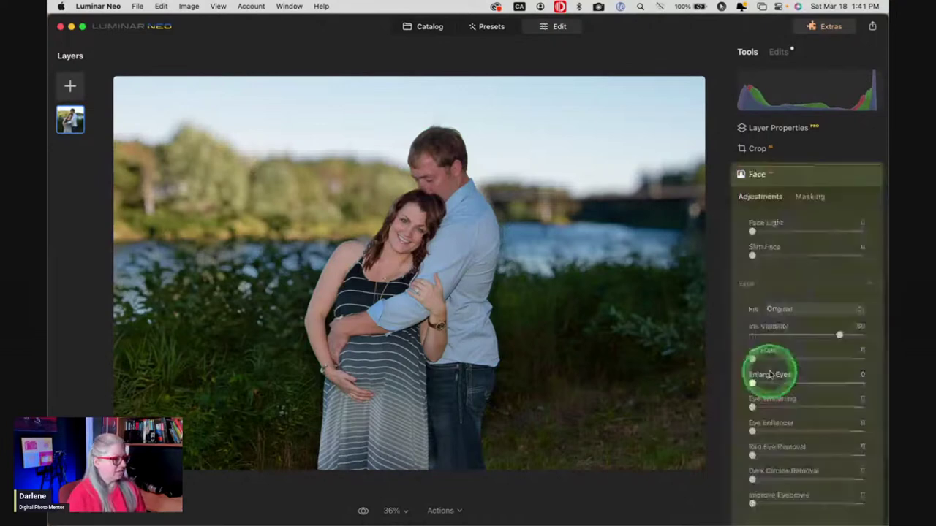
Brighten the faces with Face Light 53 and enhance the eyes with Iris Flare 16, Iris Visibility 43 and Eye Enhancer 60.
scroll(800, 314, "up", 2)
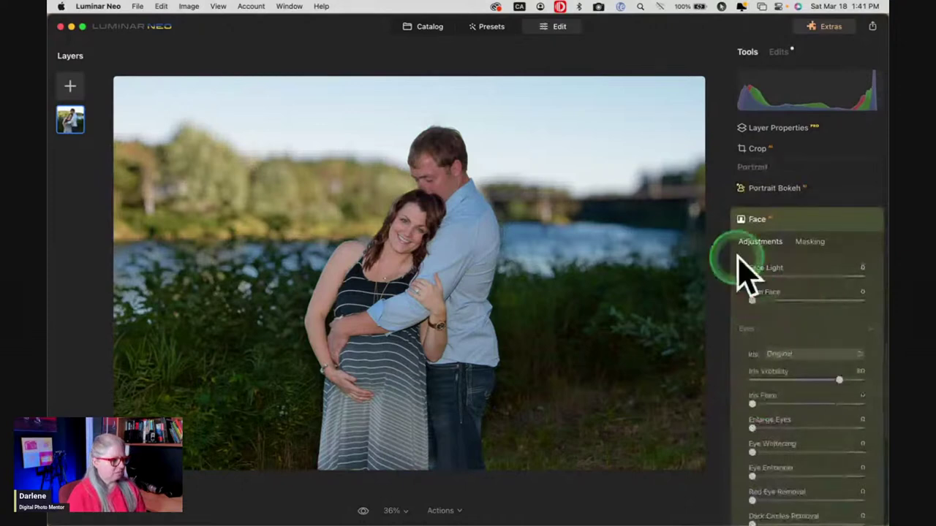
left_click(779, 276)
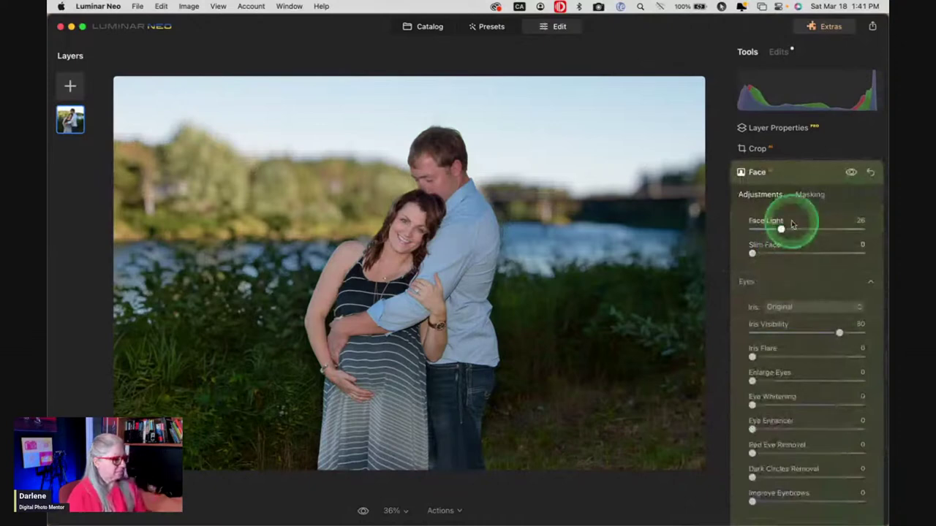
left_click_drag(792, 225, 791, 244)
left_click_drag(753, 356, 770, 357)
mouse_move(813, 335)
left_mouse_down()
mouse_move(837, 333)
mouse_move(797, 335)
left_mouse_up()
left_click_drag(802, 431, 819, 429)
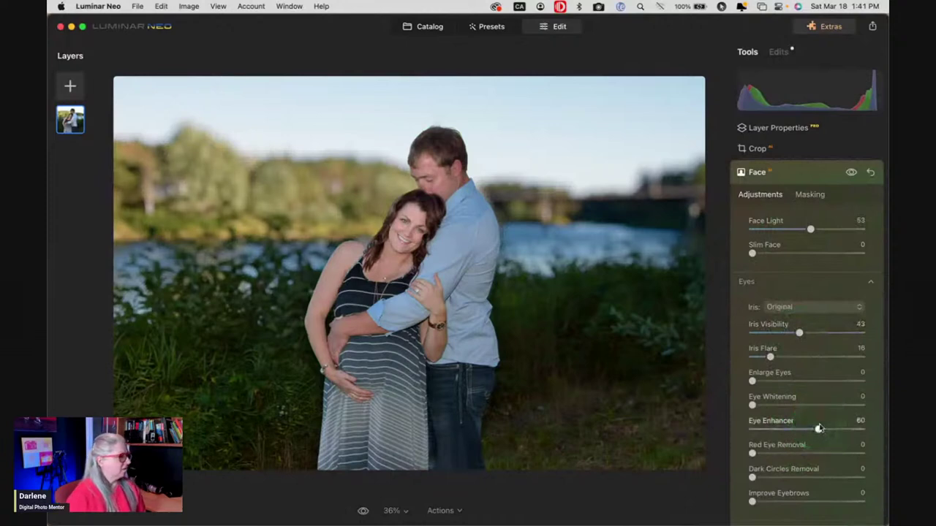
Reduce the Face Light to 35 and close the Face tool.
left_click(806, 371)
left_click(806, 295)
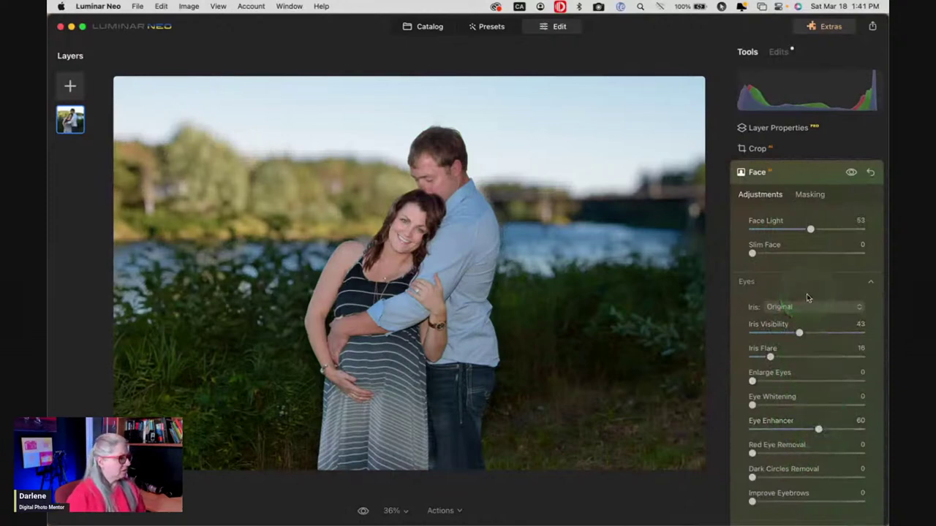
mouse_move(797, 238)
left_mouse_down()
mouse_move(810, 227)
mouse_move(777, 224)
mouse_move(790, 229)
left_mouse_up()
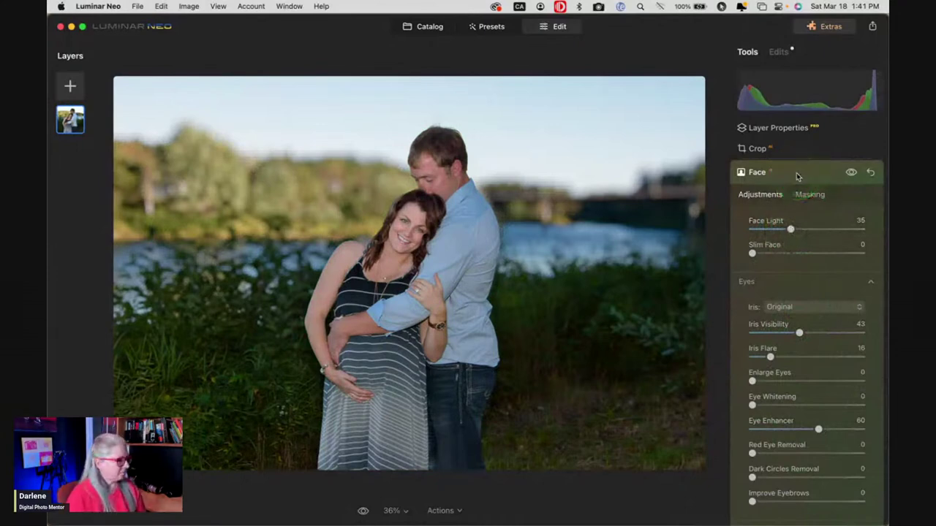
left_click(800, 175)
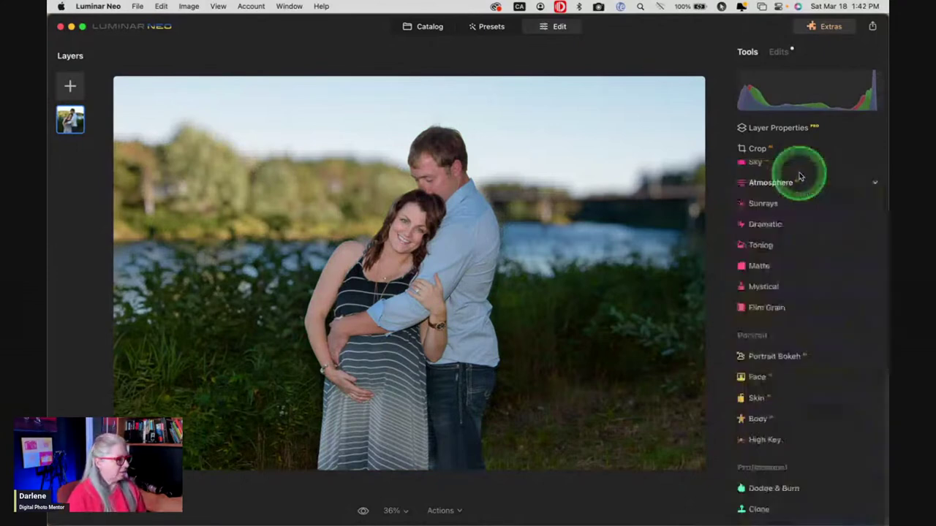
Crop the photo at the Original ratio using the automatic Composition, shift the couple right of centre in the frame, and apply it.
left_click(784, 156)
left_click(805, 213)
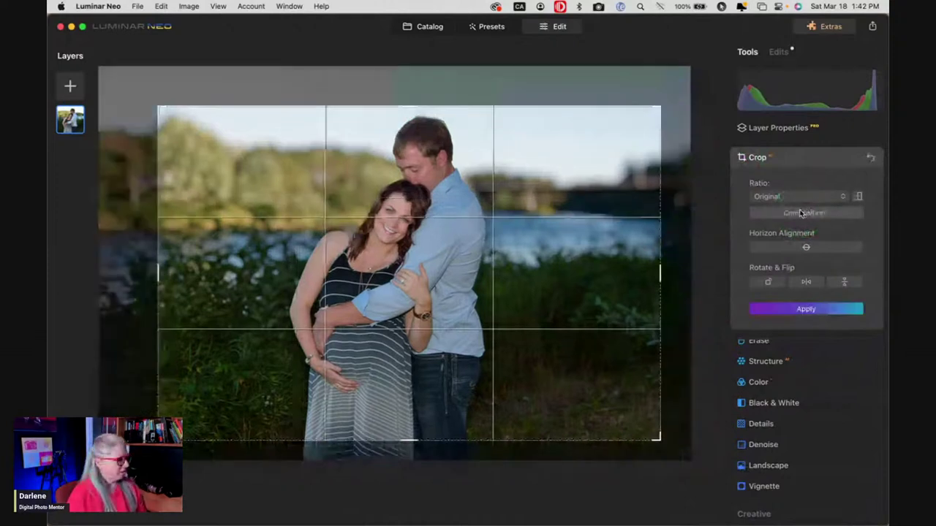
left_click(432, 246)
left_click(396, 295)
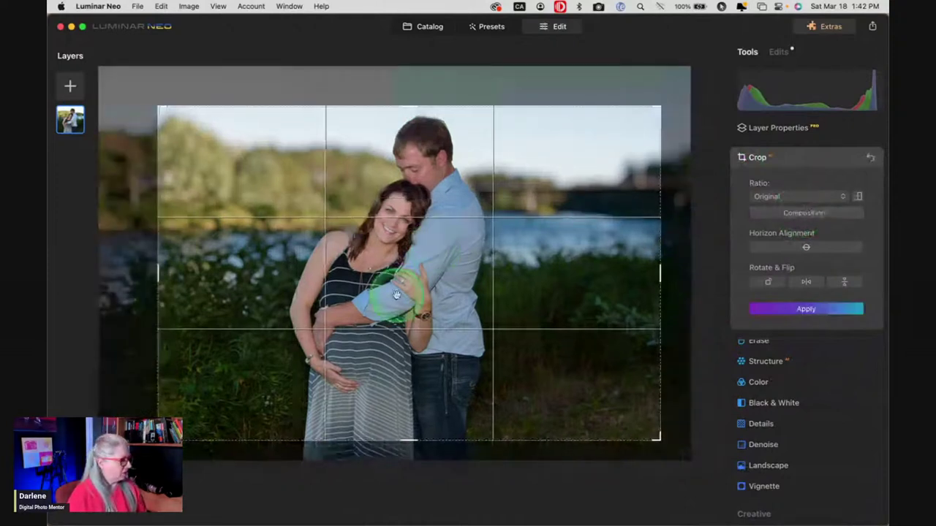
left_click(283, 311)
left_click(293, 327)
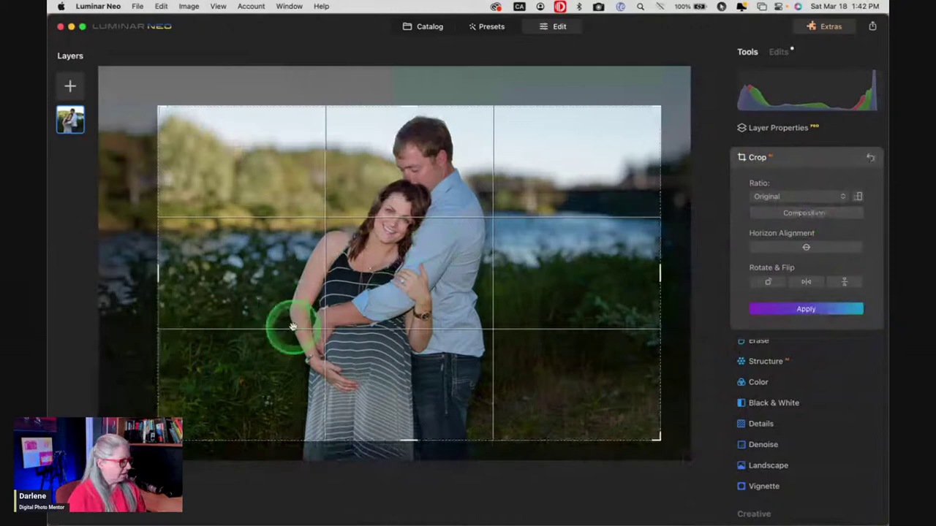
left_click(294, 336)
left_click_drag(295, 335, 341, 347)
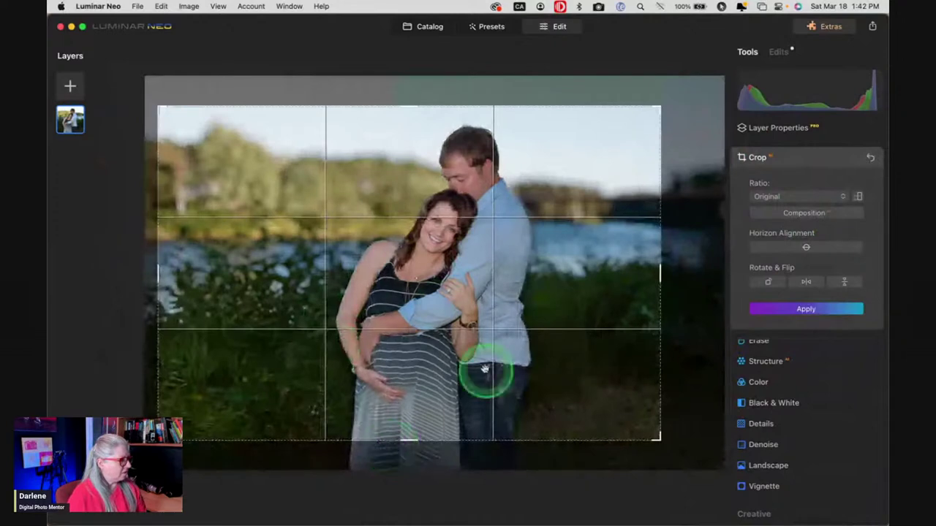
left_click_drag(478, 367, 585, 298)
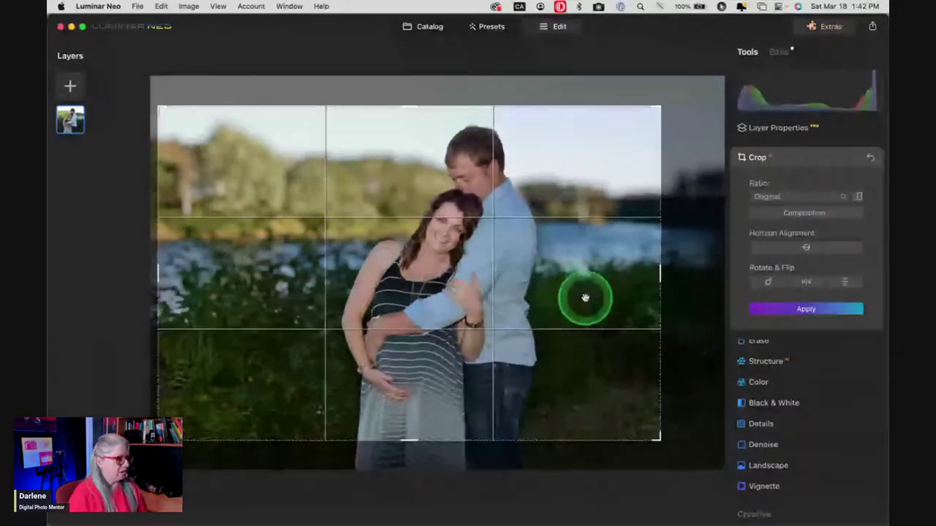
key("Return")
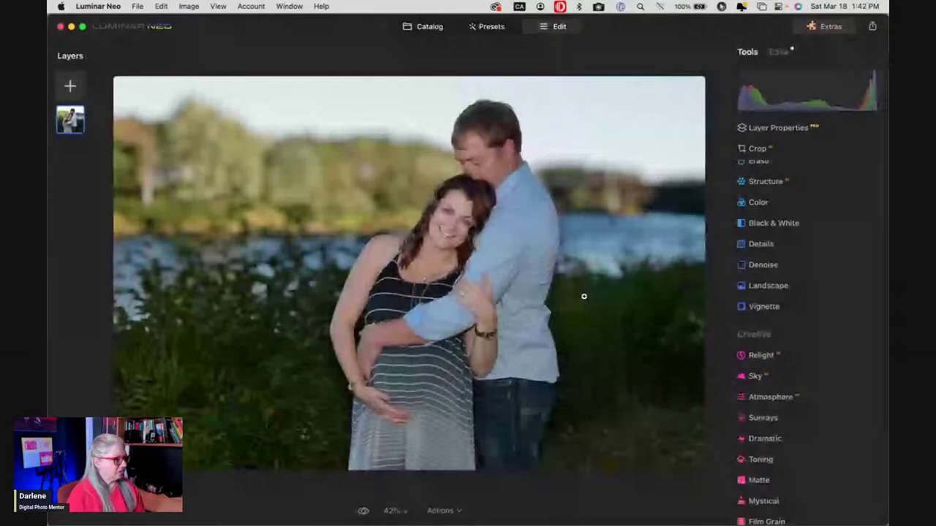
Add a Vignette with Amount -70, Size 10, Roundness 100 and Feather -100.
left_click(772, 311)
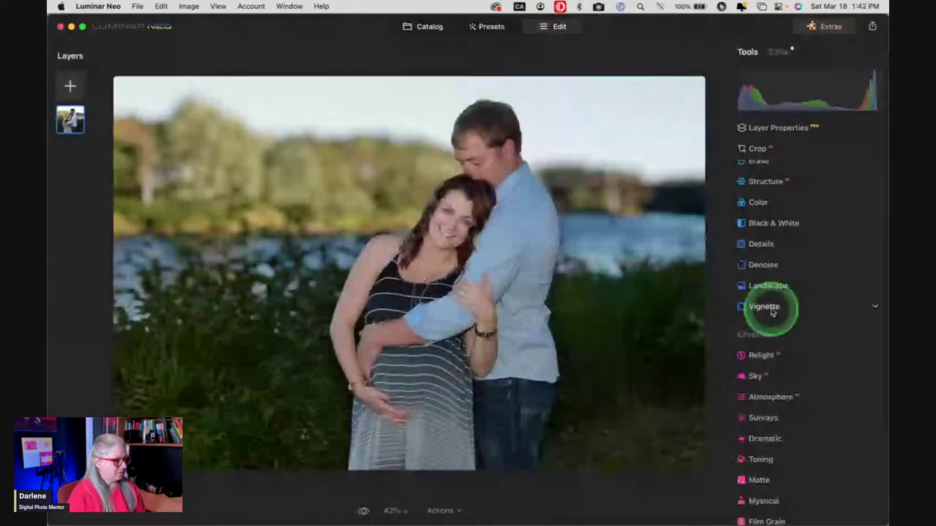
left_click(773, 425)
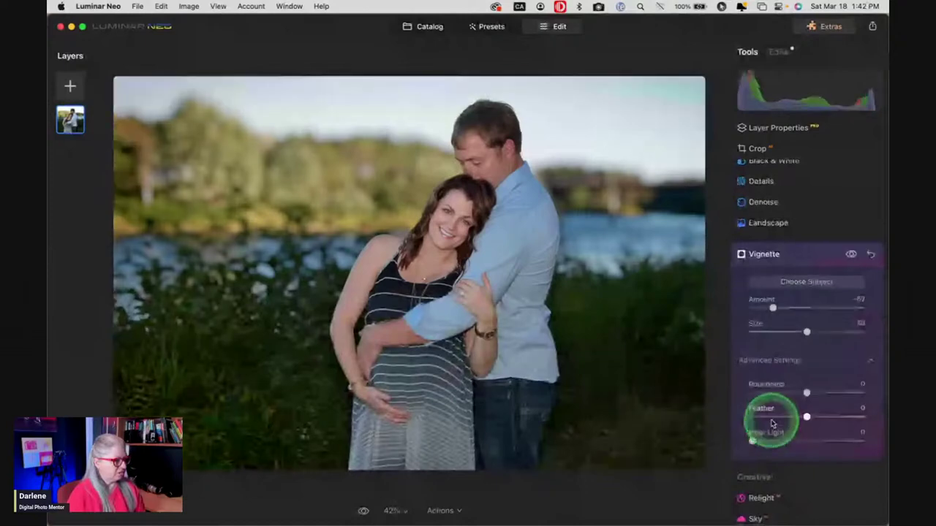
left_click(774, 308)
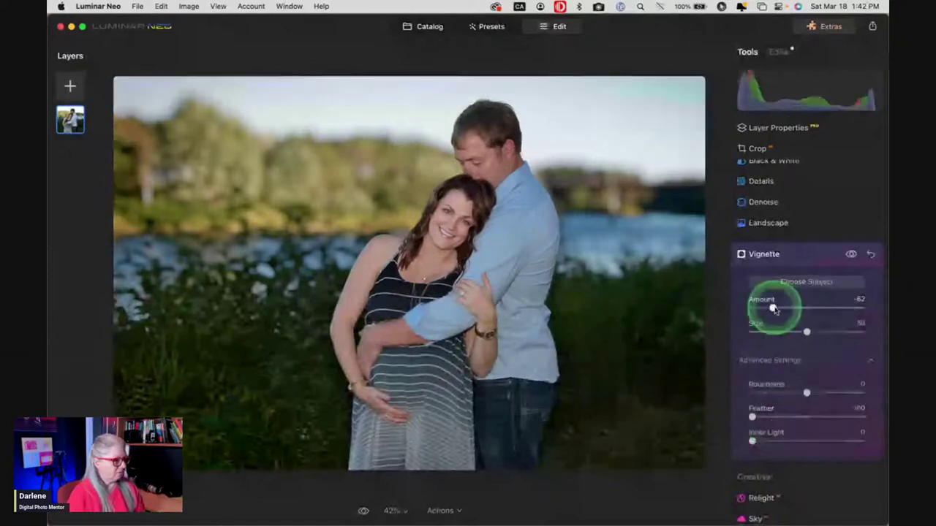
left_click_drag(774, 307, 768, 308)
left_click_drag(807, 393, 862, 393)
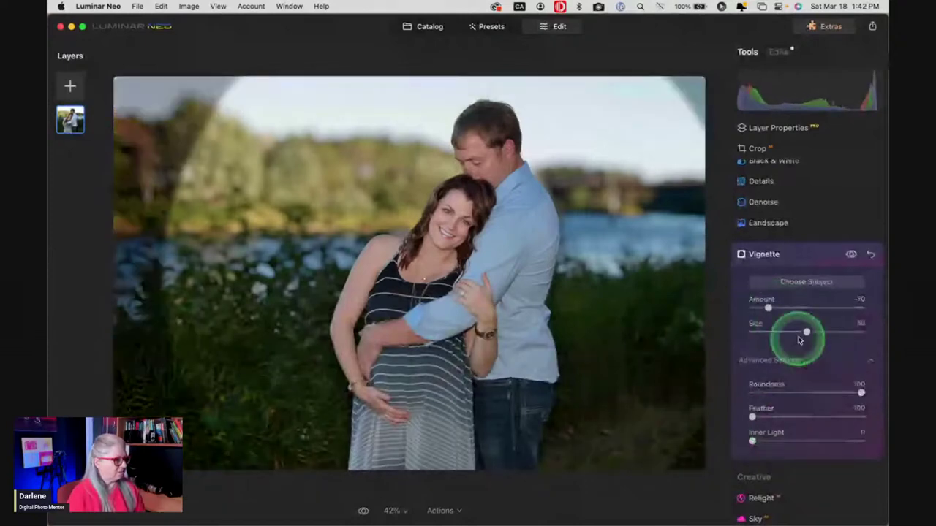
left_click_drag(799, 339, 757, 324)
Choose the couple as the vignette's subject and reduce its Size to 0.
left_click(800, 285)
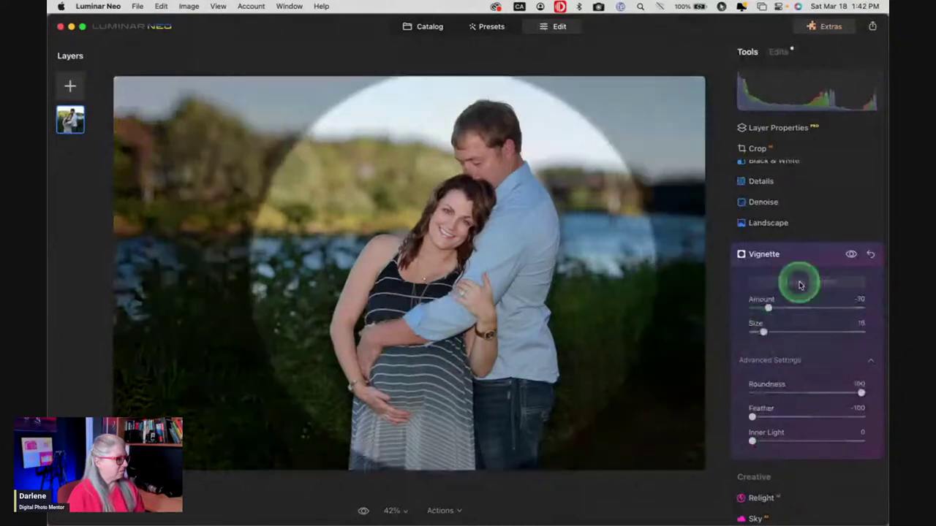
left_click(474, 272)
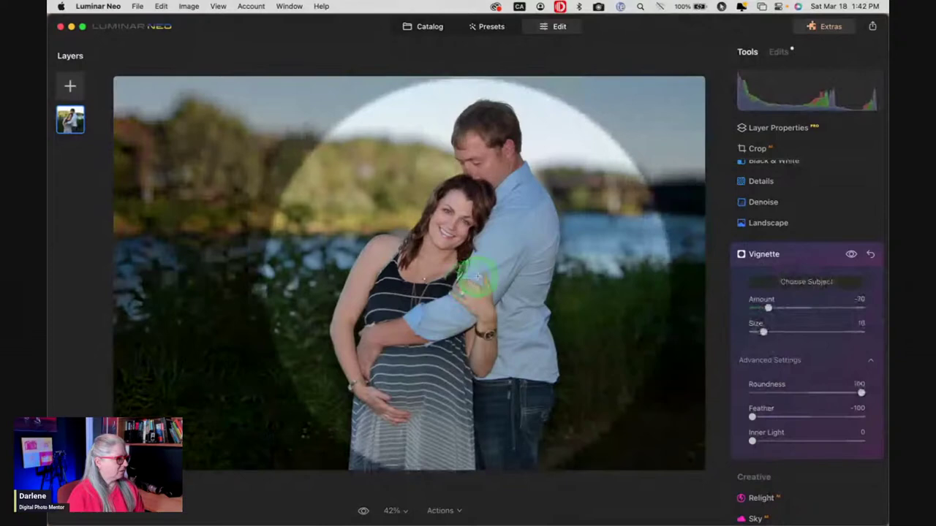
left_click_drag(469, 275, 455, 245)
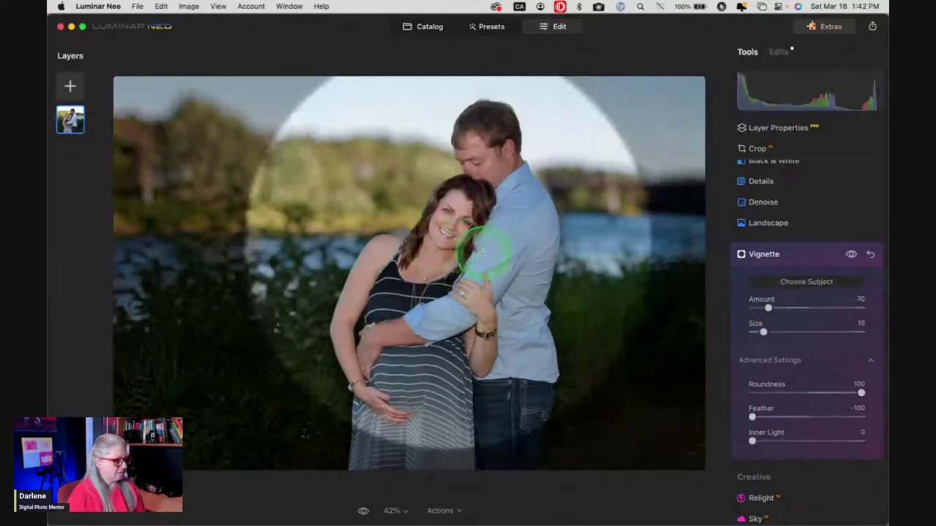
left_click_drag(762, 332, 748, 330)
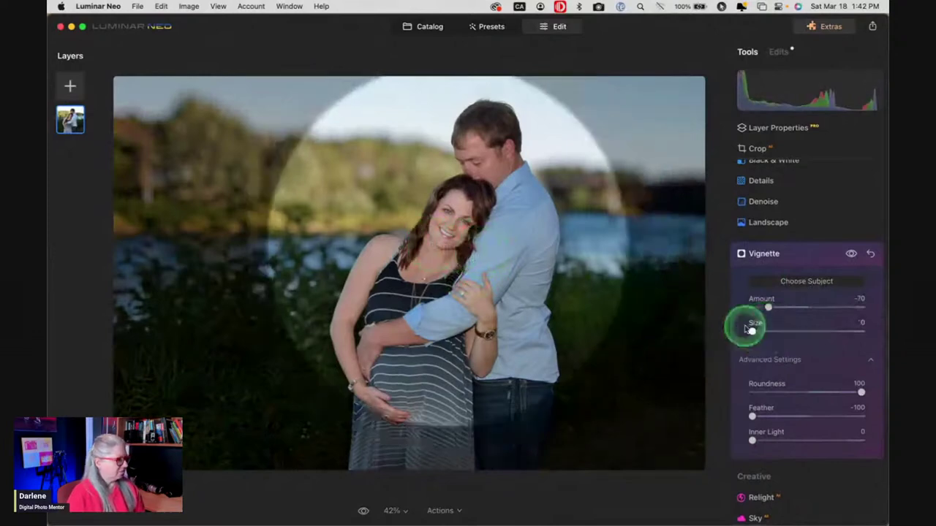
Reposition the vignette's centre around the woman's shoulder so its bright circle frames both faces.
left_click(462, 296)
left_click_drag(462, 298, 460, 265)
left_click(517, 454)
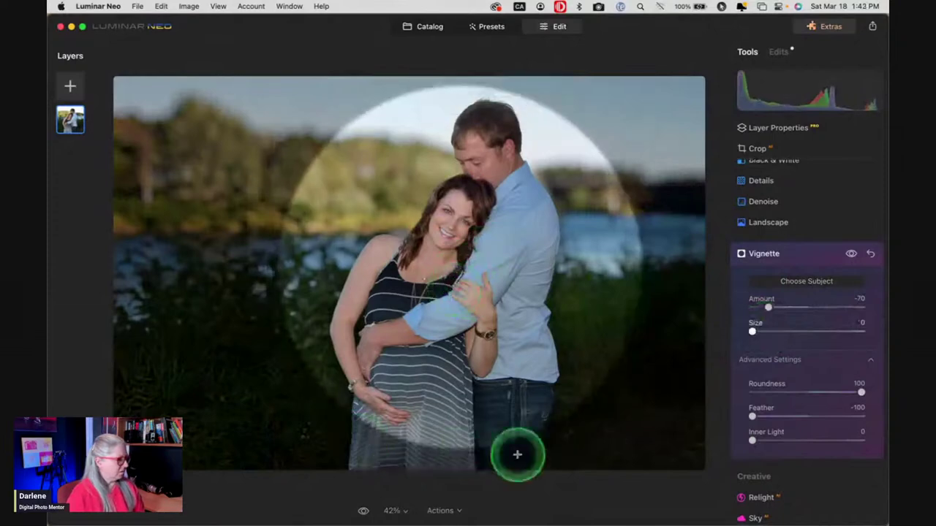
left_click(460, 289)
left_click(461, 291)
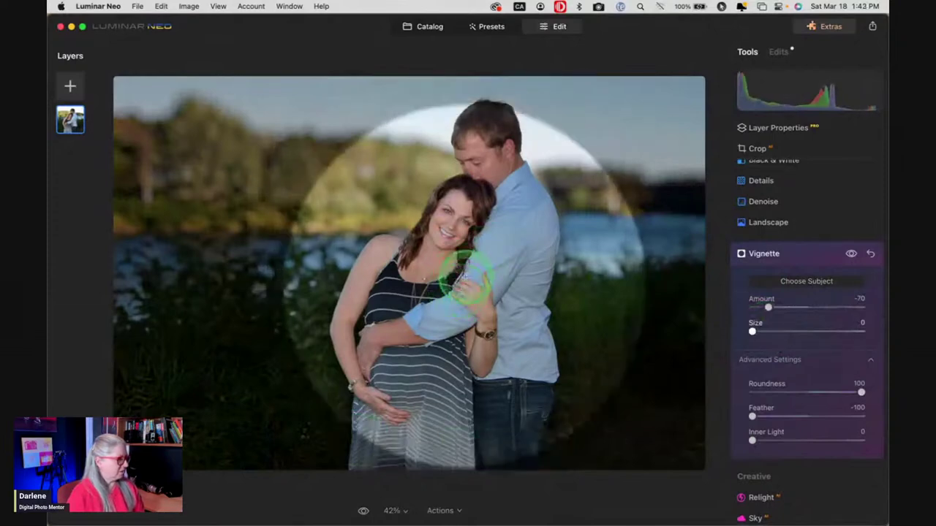
left_click_drag(462, 276, 453, 260)
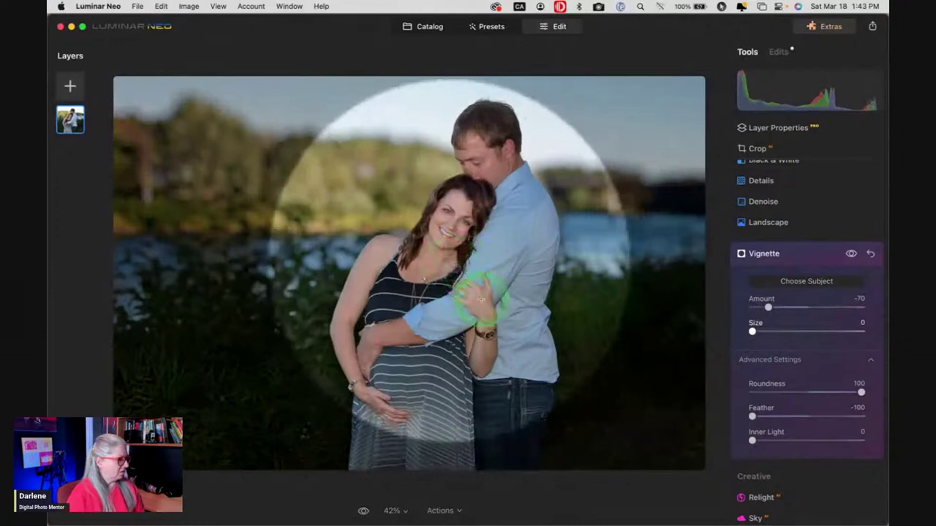
Soften the vignette with Feather 53 and Amount -51, and close its settings.
scroll(756, 414, "down", 1)
left_click_drag(756, 414, 836, 410)
mouse_move(767, 301)
left_mouse_down()
mouse_move(809, 302)
mouse_move(779, 300)
left_mouse_up()
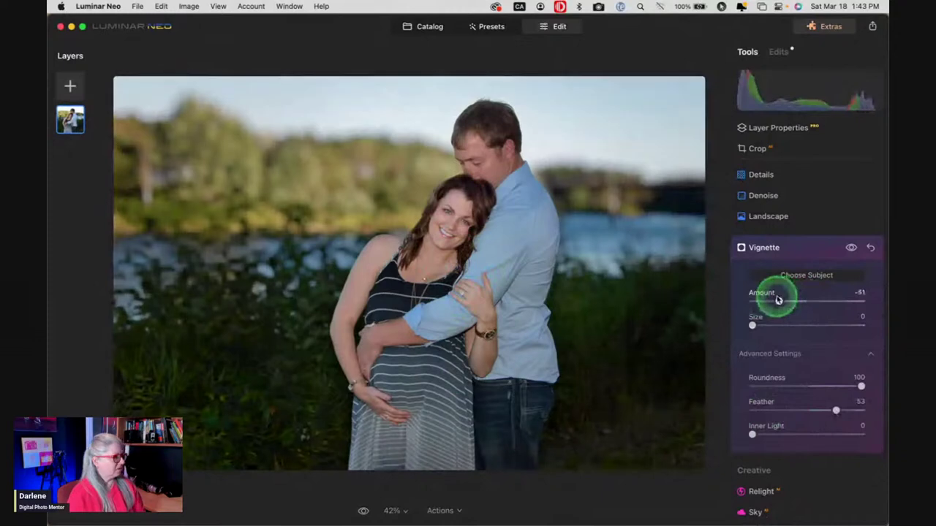
left_click(794, 250)
Replace the sky with the suggested Blue Sky 2.
left_click(797, 314)
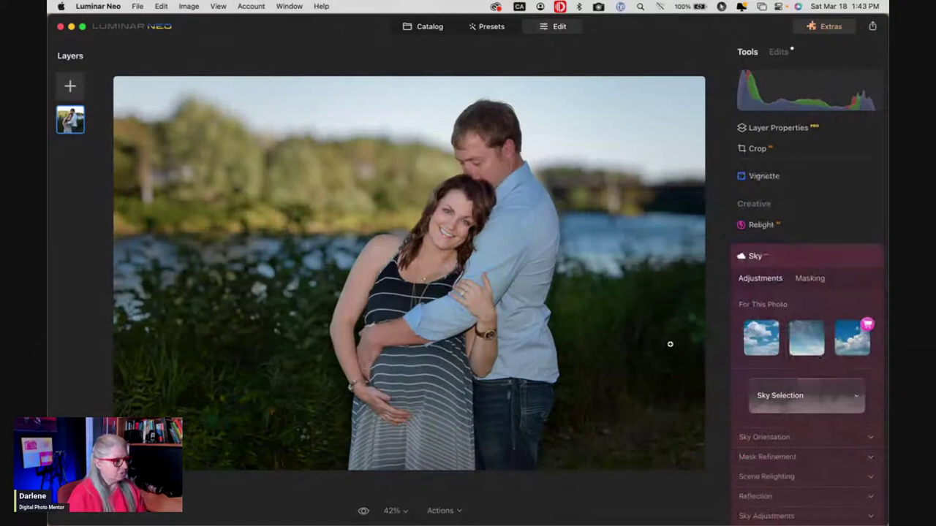
left_click(759, 343)
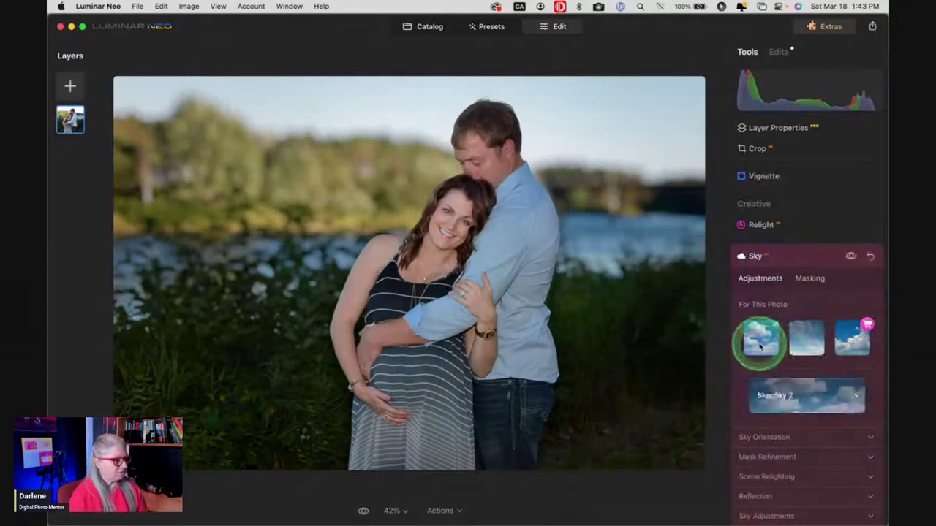
scroll(761, 347, "down", 3)
scroll(760, 348, "down", 1)
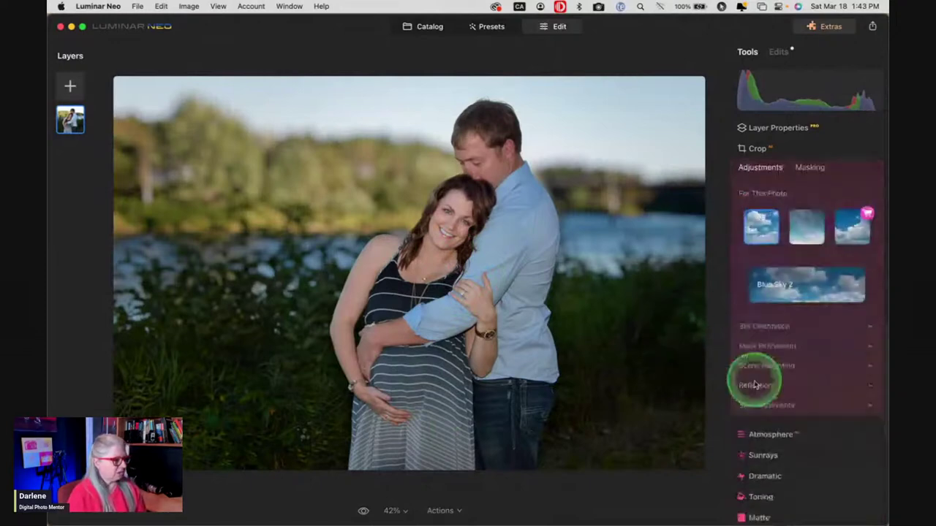
Blur the replacement sky with a Defocus of 67 in the Sky Adjustments.
left_click(760, 408)
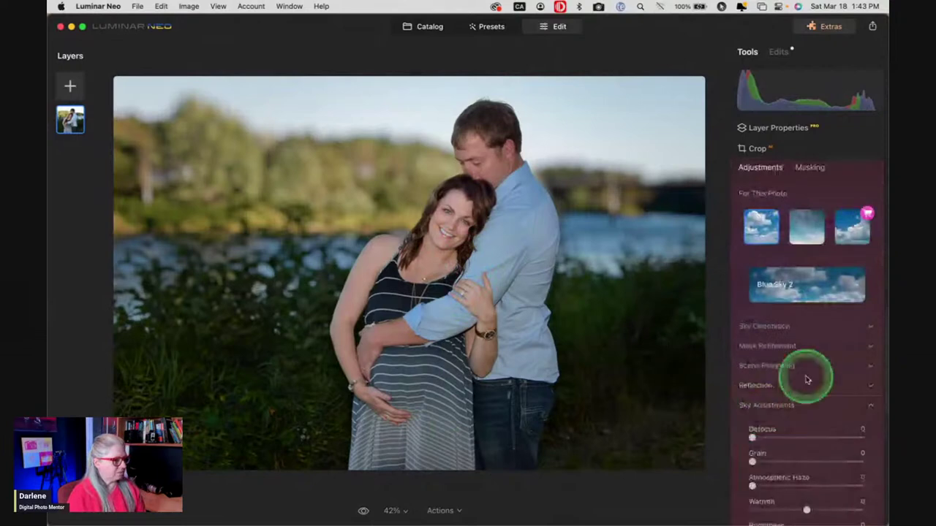
scroll(807, 376, "down", 2)
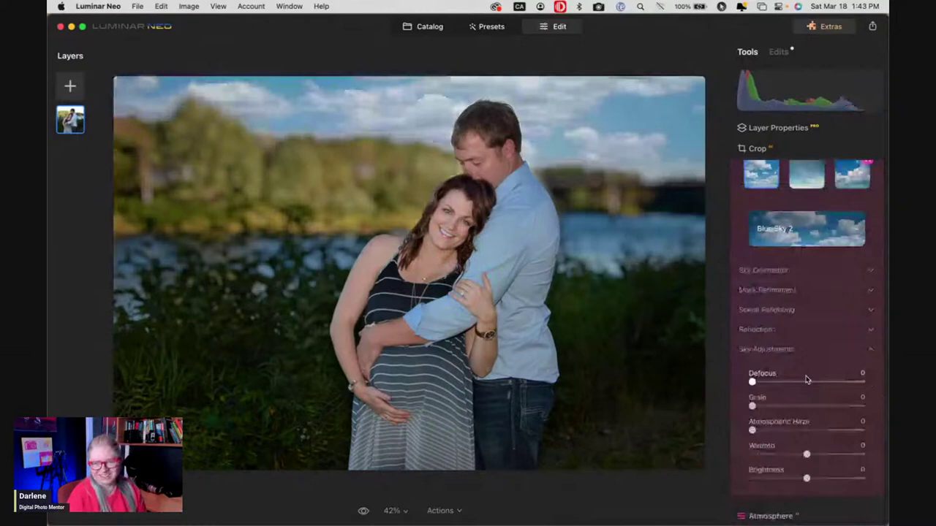
left_click(779, 383)
left_click_drag(780, 383, 809, 379)
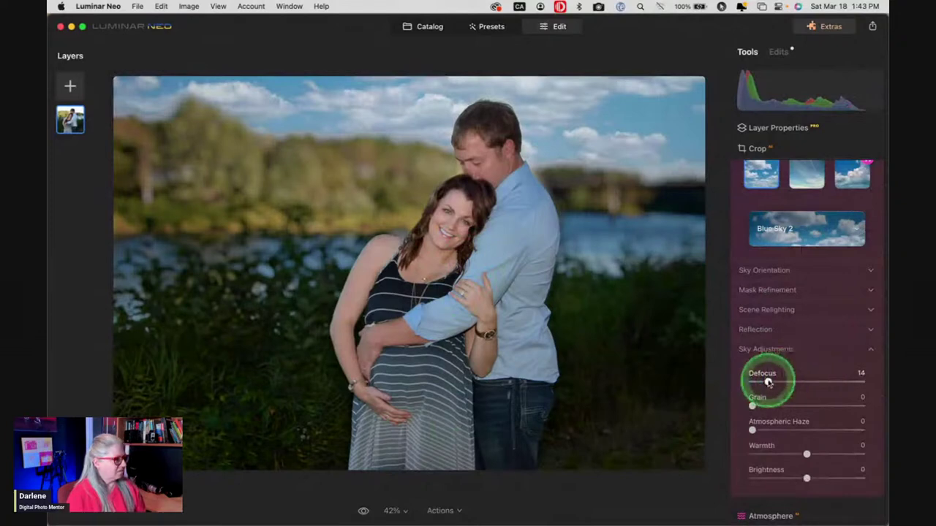
left_click_drag(767, 382, 832, 383)
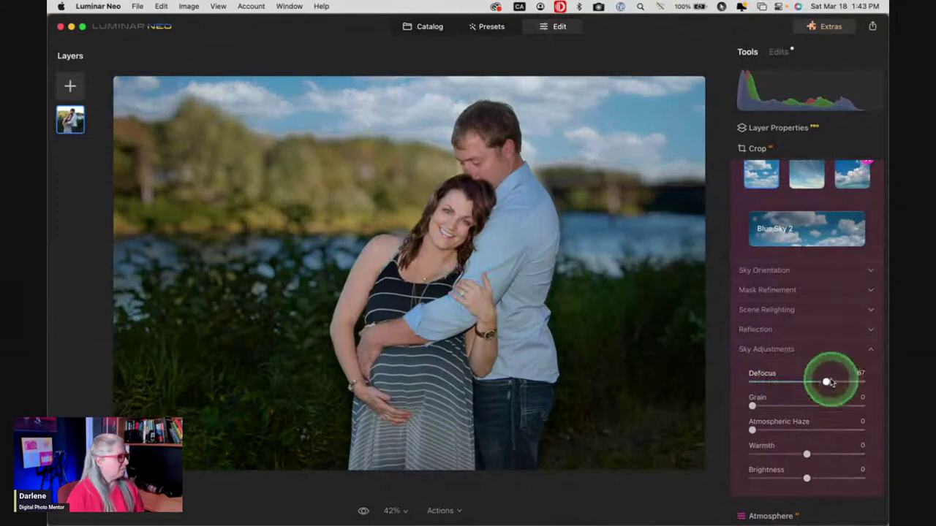
Refine the sky mask along the treeline with Global 87, Close Gaps 17 and Fix Details 70.
left_click(764, 293)
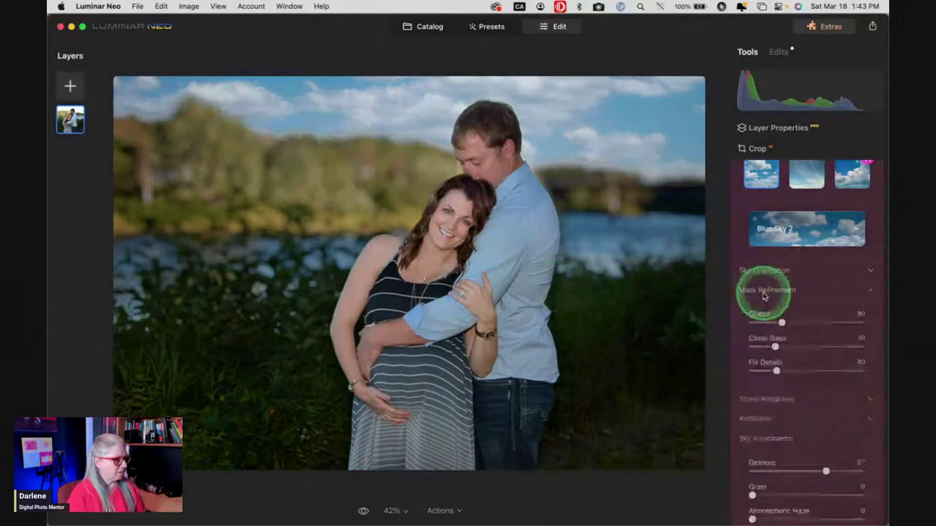
left_click(827, 372)
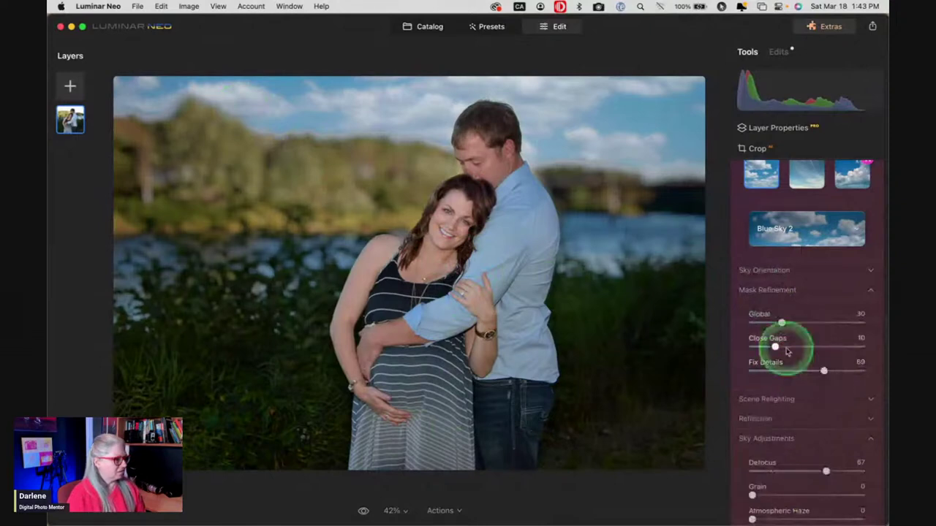
left_click_drag(777, 346, 778, 323)
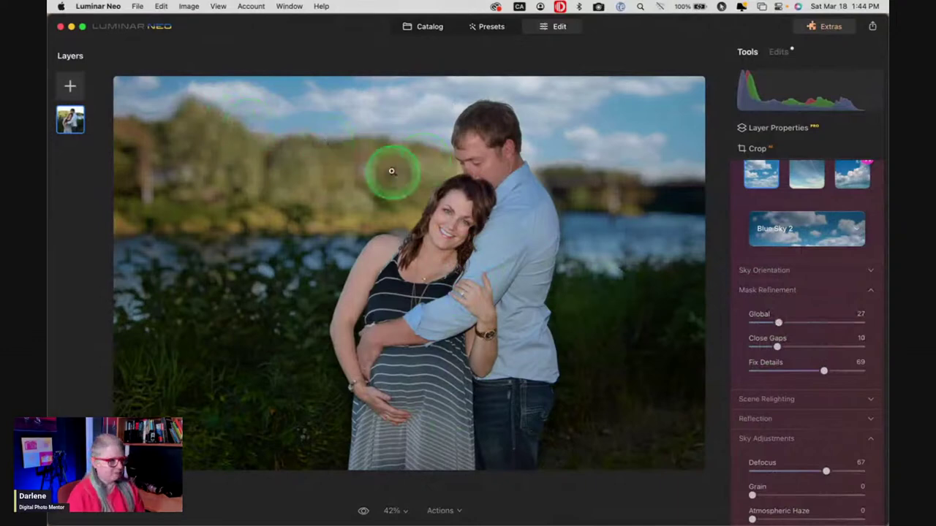
left_click_drag(778, 323, 846, 321)
mouse_move(825, 371)
left_mouse_down()
mouse_move(721, 369)
mouse_move(838, 368)
mouse_move(826, 371)
left_mouse_up()
left_click_drag(776, 347, 799, 349)
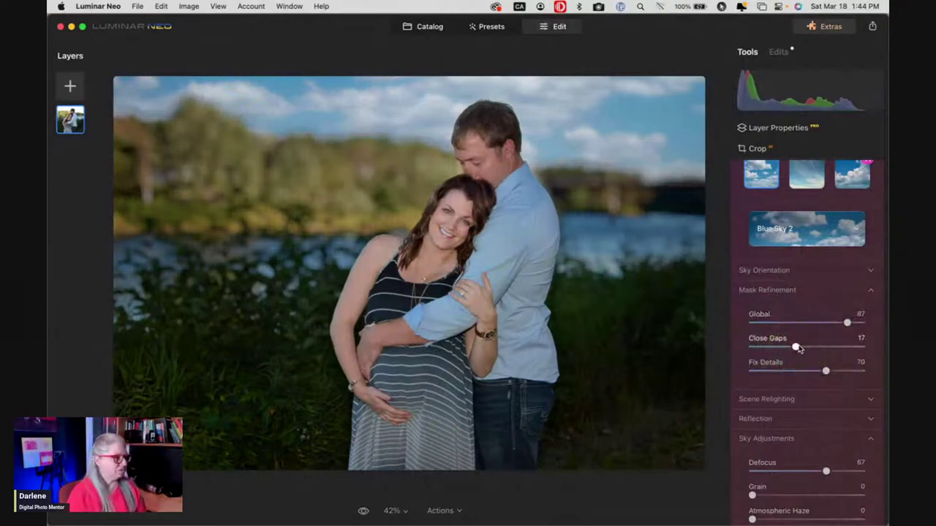
Try a cloudy sky from DPM Sky Pack #1 as the replacement sky.
scroll(798, 349, "up", 1)
scroll(799, 350, "up", 5)
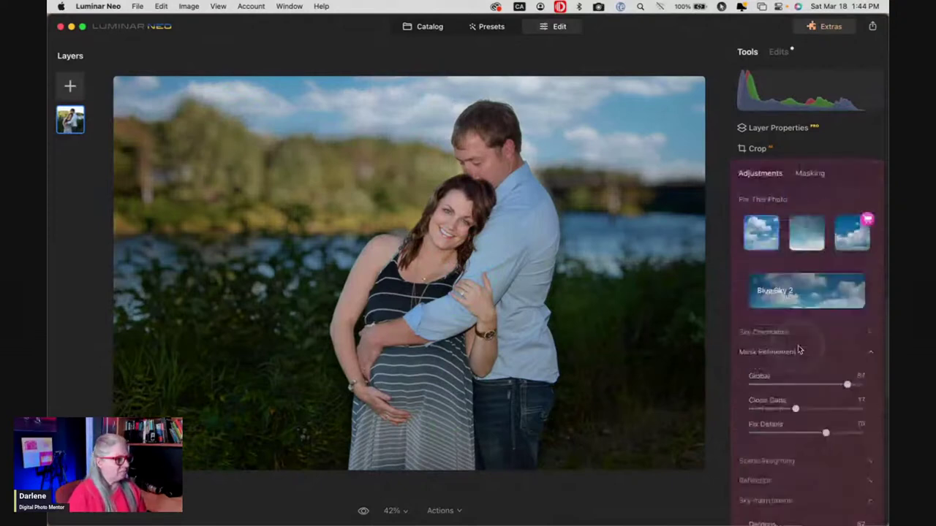
left_click(856, 235)
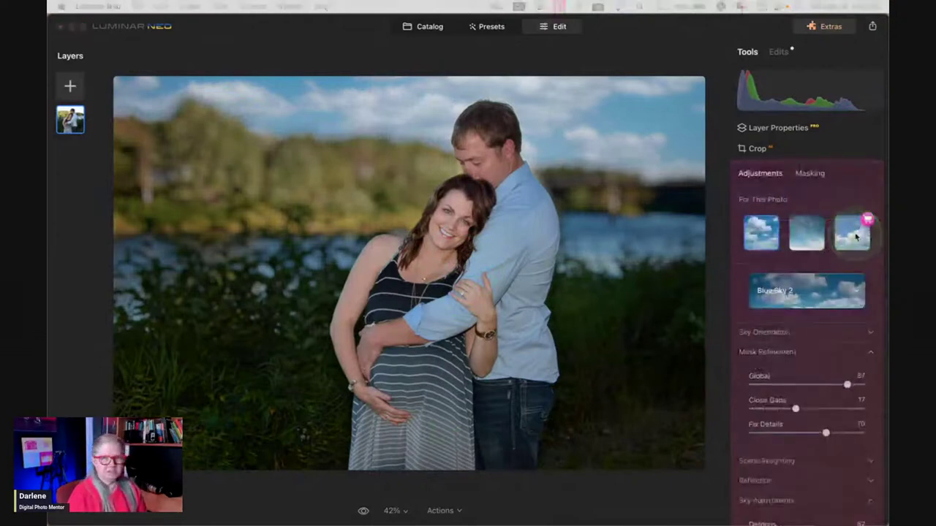
left_click(854, 238)
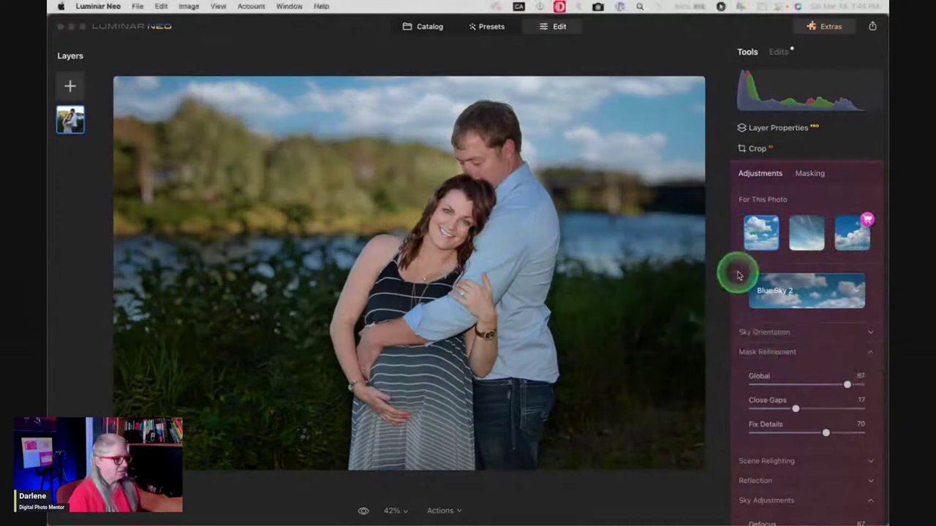
left_click(782, 297)
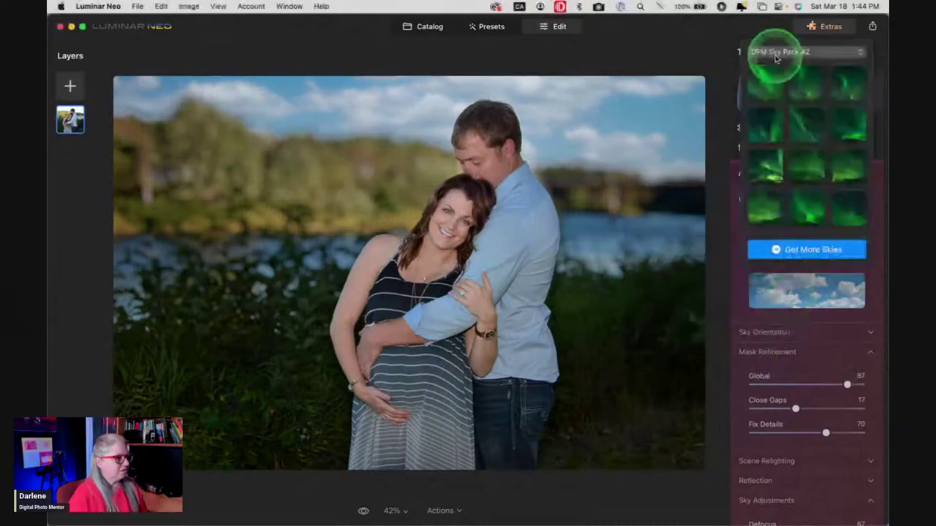
left_click(776, 54)
left_click(670, 134)
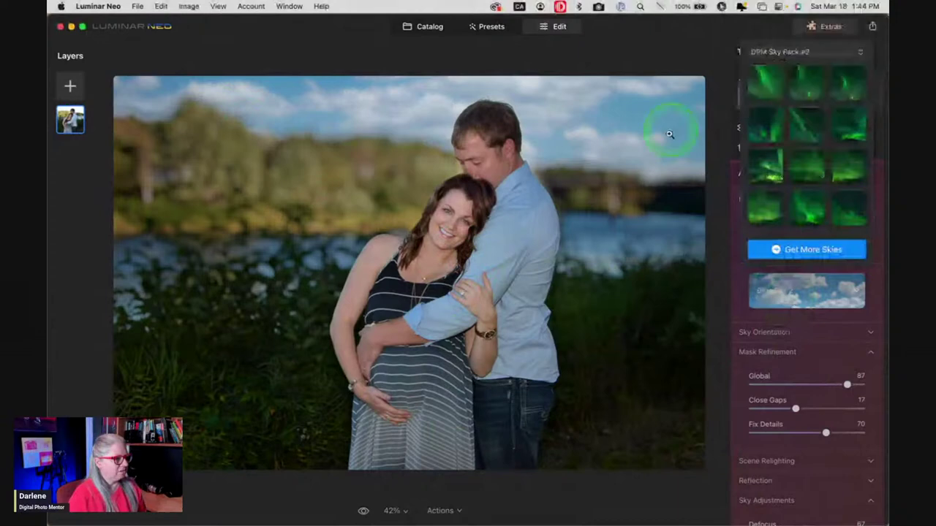
left_click(681, 219)
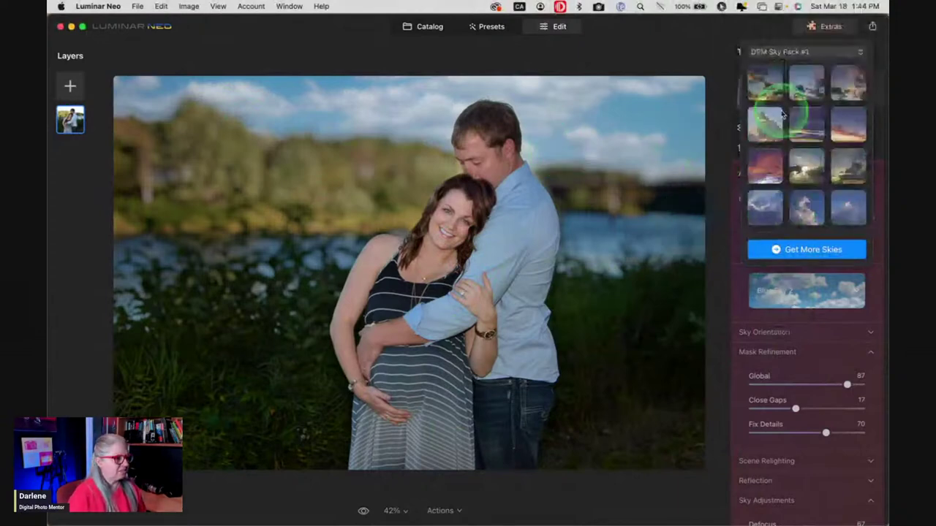
scroll(797, 128, "down", 3)
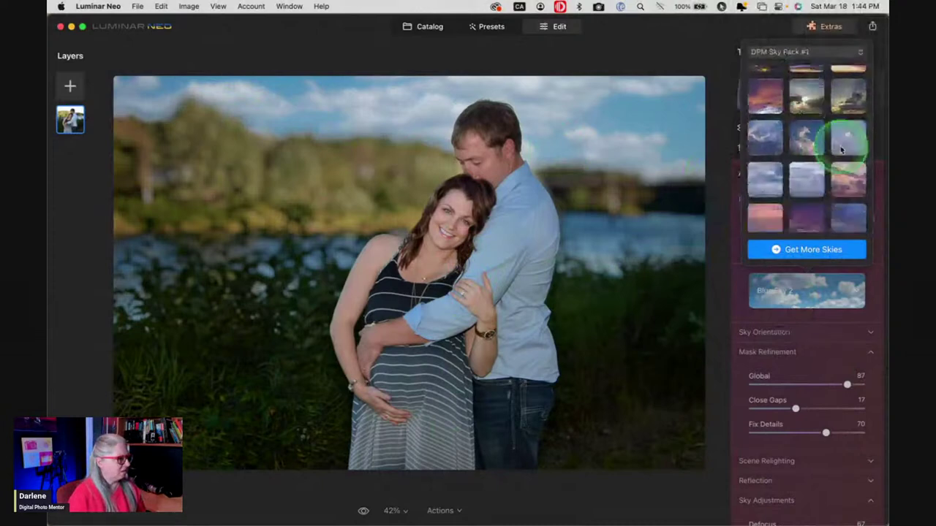
left_click(843, 149)
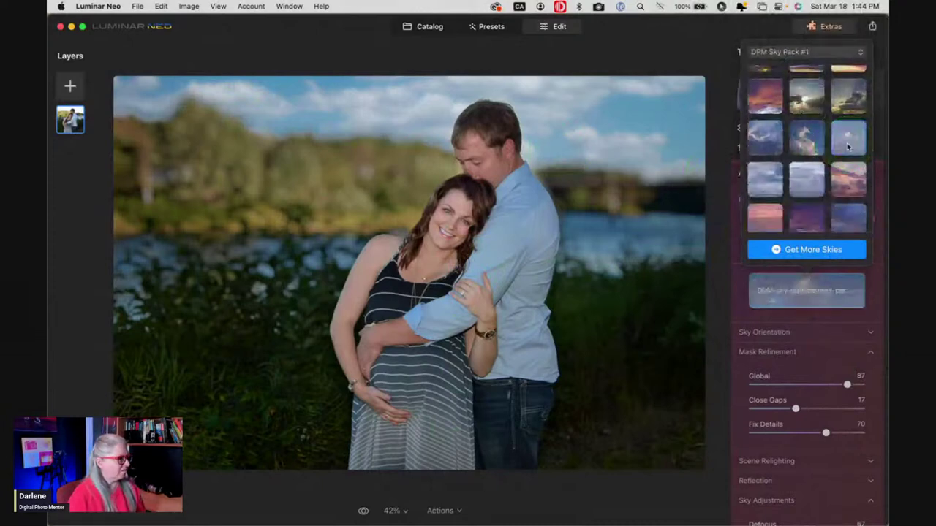
scroll(848, 147, "down", 2)
scroll(848, 147, "down", 3)
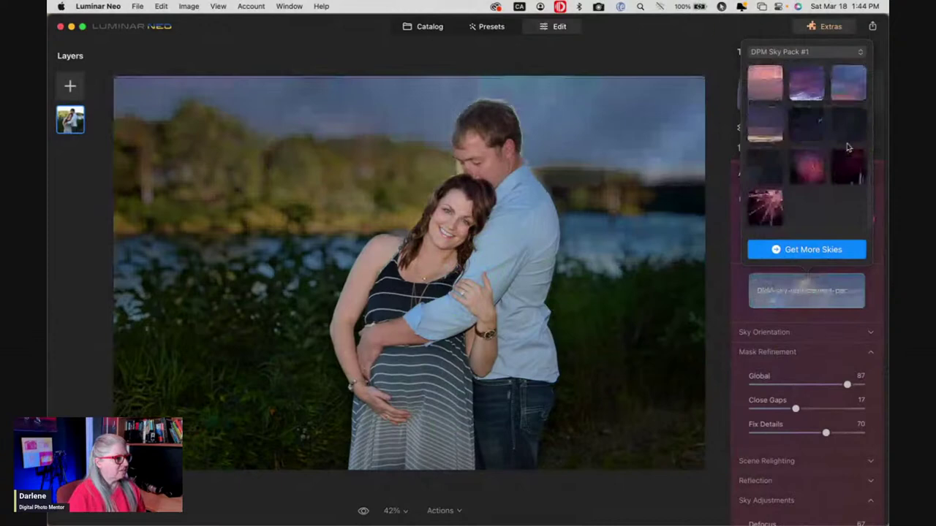
Try several skies from the Blue Sky category and apply Blue Sky 7.
scroll(848, 147, "up", 5)
left_click(740, 46)
left_click(768, 50)
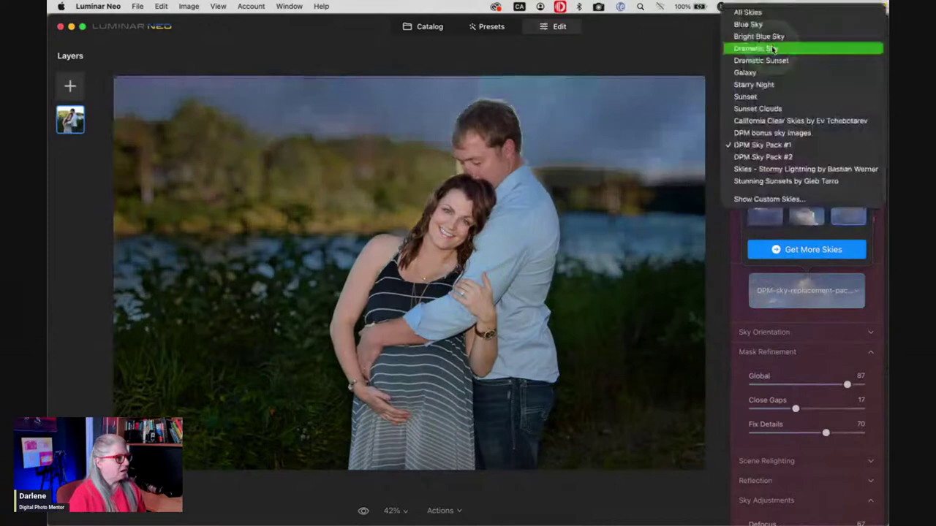
left_click(758, 64)
left_click(688, 148)
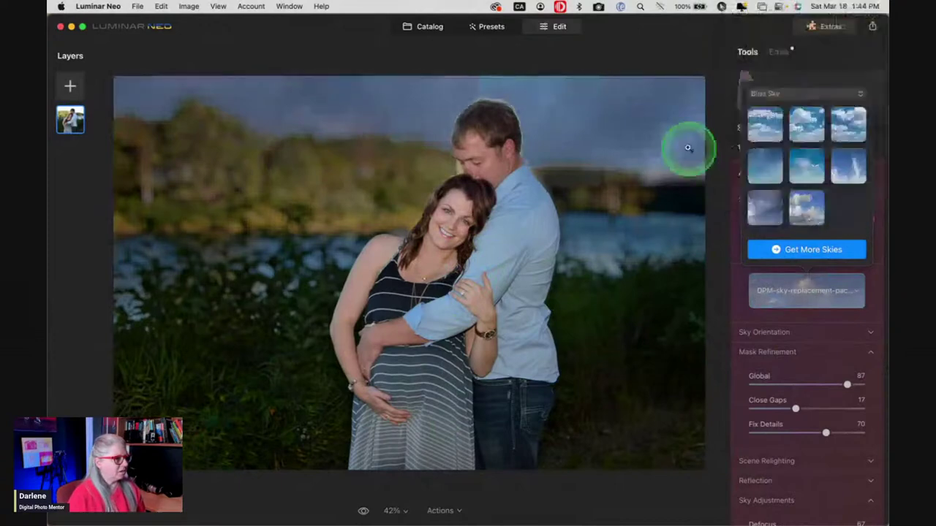
left_click(763, 171)
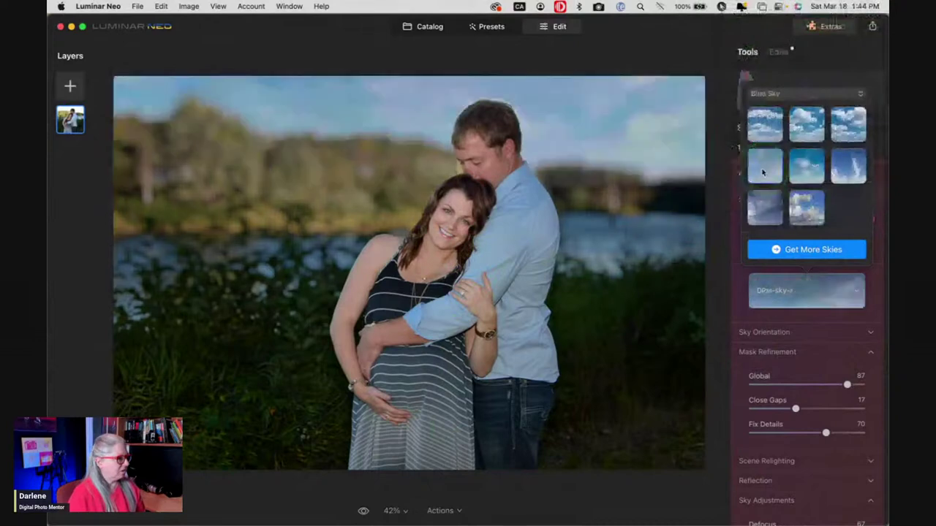
left_click(848, 168)
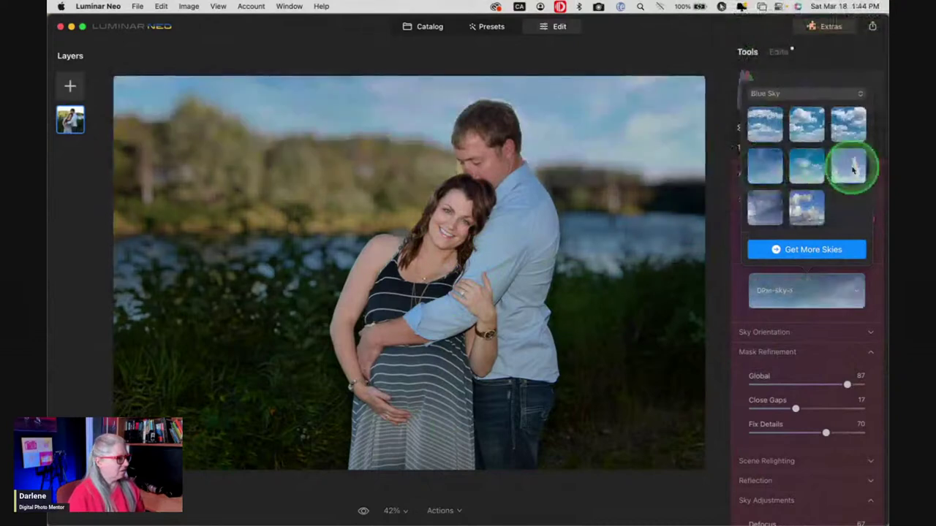
left_click(807, 209)
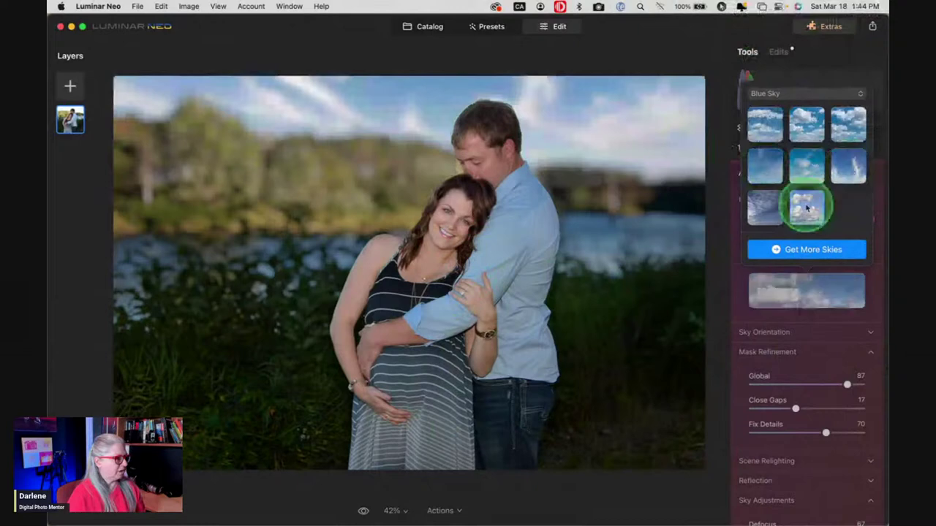
left_click(768, 212)
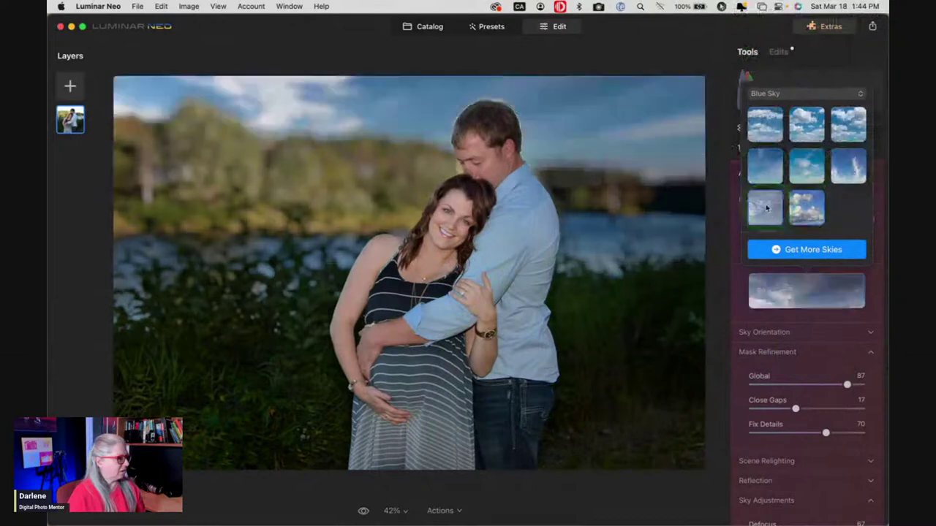
left_click(766, 210)
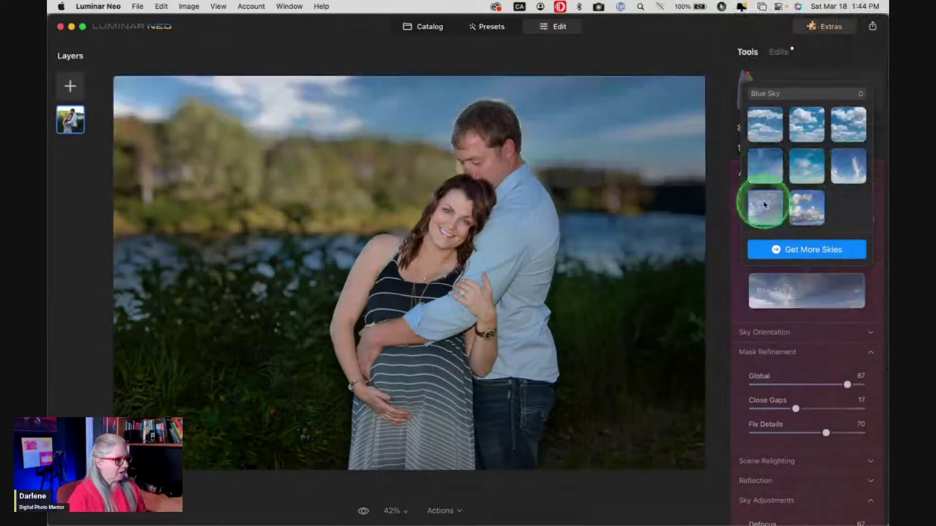
left_click(736, 306)
left_click(737, 307)
Flip the replacement sky horizontally and shift it with Vertical Position -8 and Horizontal Position -52.
left_click(741, 332)
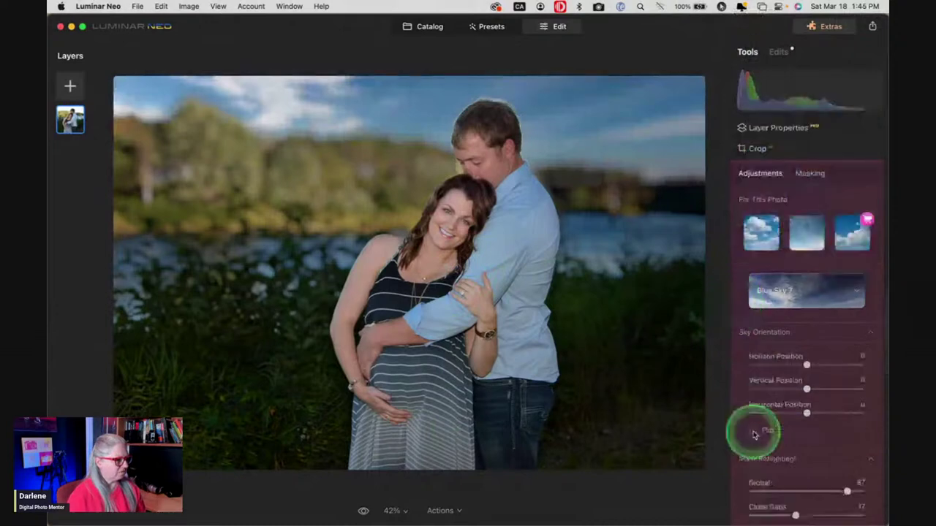
left_click(754, 432)
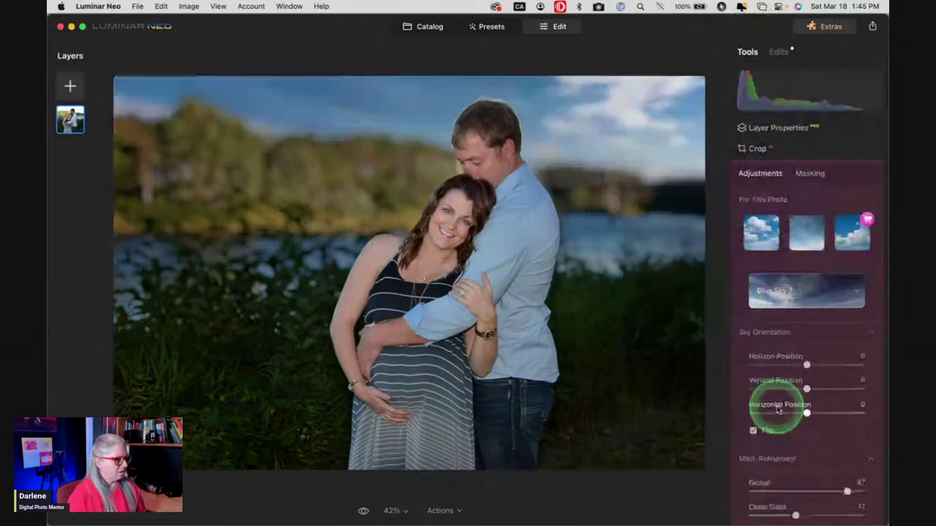
mouse_move(806, 389)
left_mouse_down()
mouse_move(820, 390)
mouse_move(801, 389)
left_mouse_up()
left_click_drag(806, 365, 806, 366)
left_click(806, 414)
left_click_drag(806, 414, 774, 412)
Adjust the replacement sky with Warmth 5 and Brightness -4.
scroll(783, 388, "down", 4)
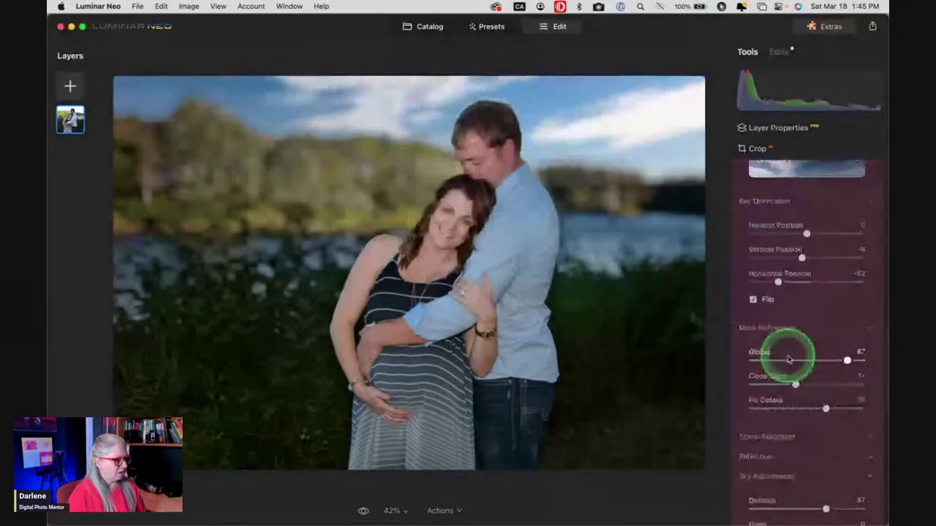
scroll(788, 358, "down", 5)
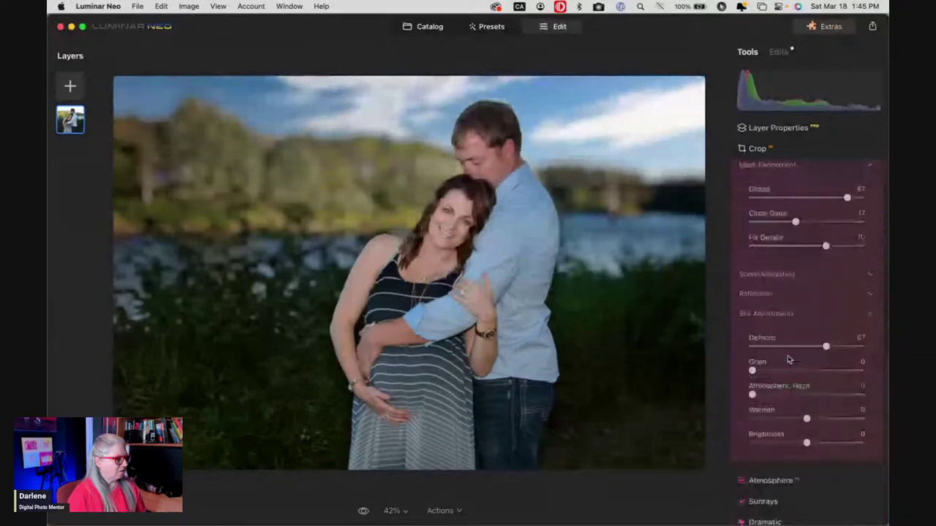
scroll(789, 359, "down", 1)
left_click_drag(807, 432, 810, 407)
Compare skies from the California Clear Skies collection and replace the sky with California Clear Skies 2.
scroll(810, 406, "up", 10)
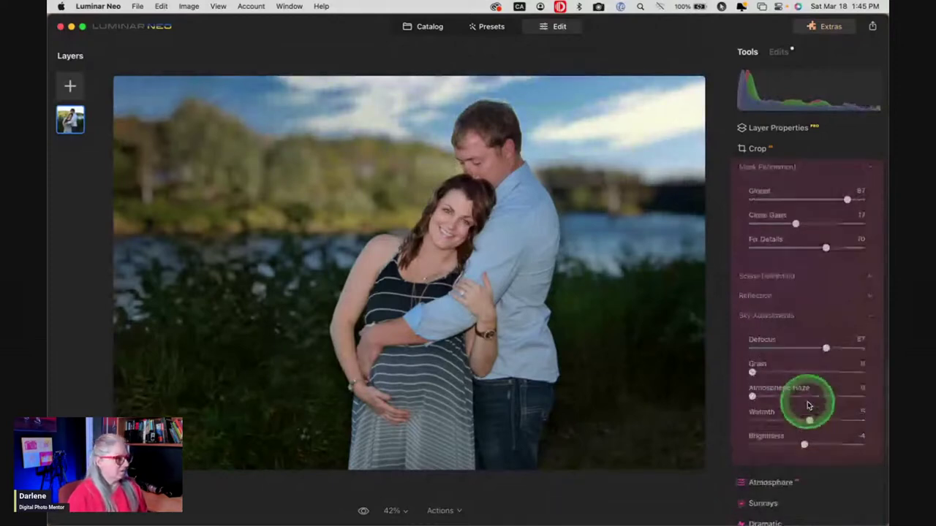
left_click(781, 233)
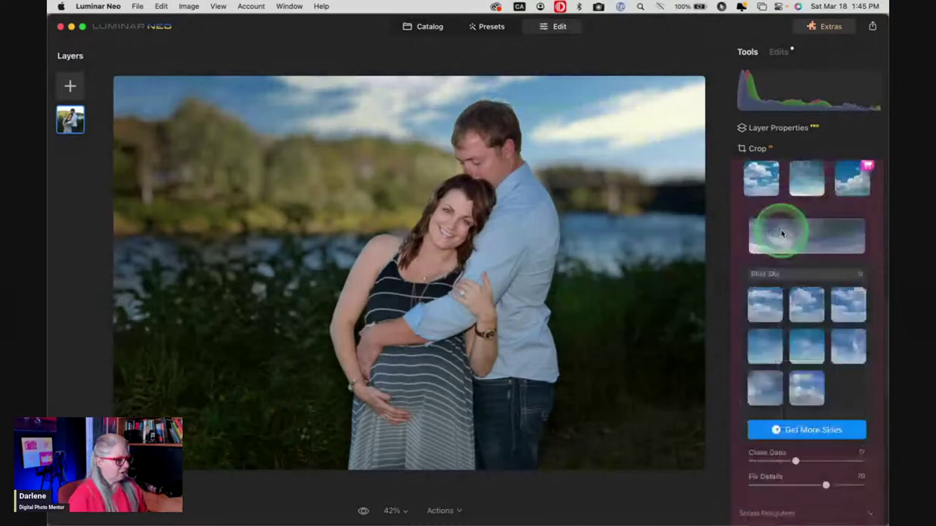
left_click(791, 276)
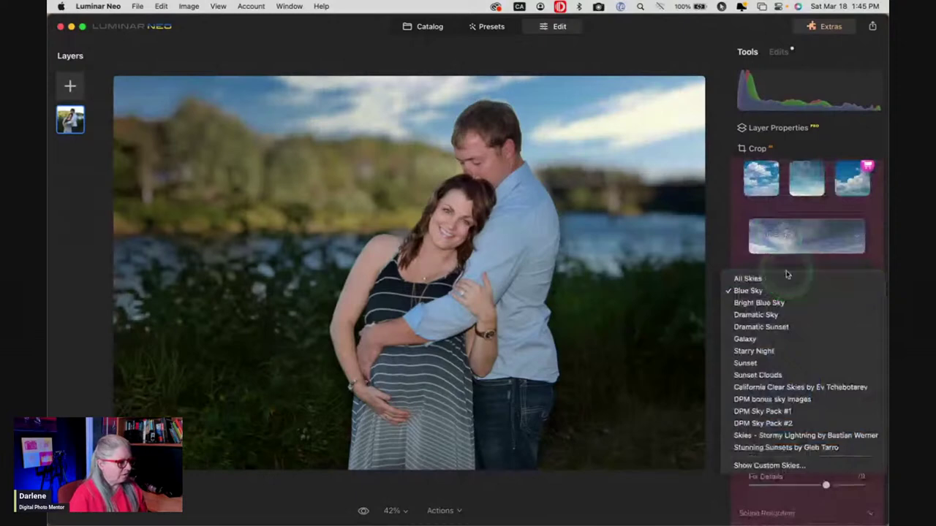
left_click(785, 357)
left_click(786, 386)
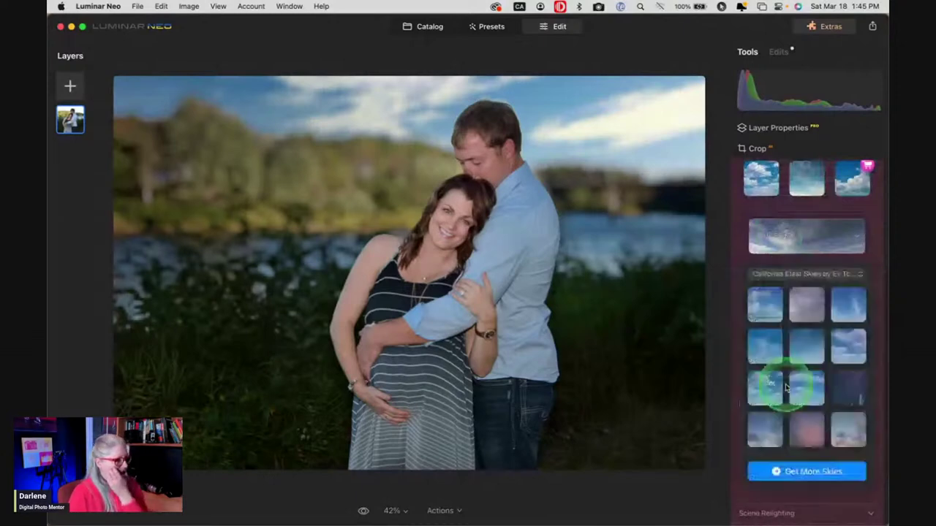
left_click(763, 435)
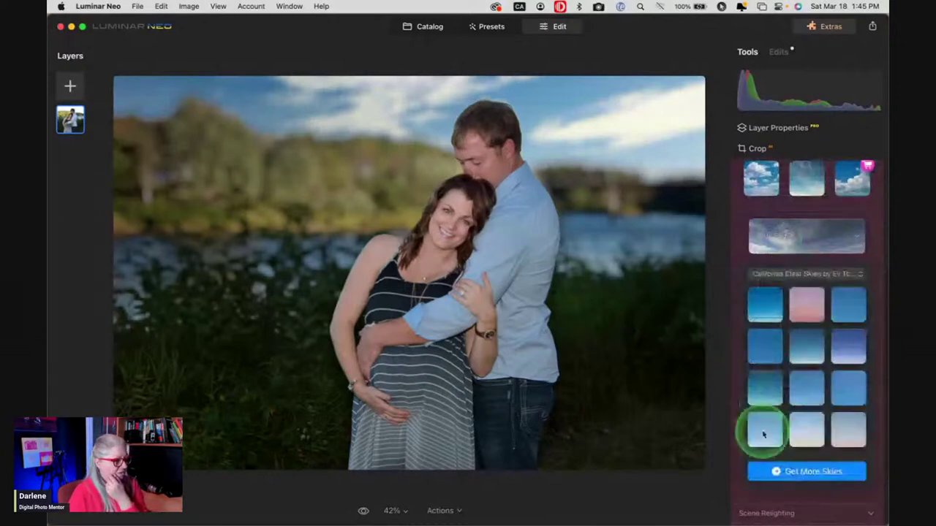
left_click(804, 418)
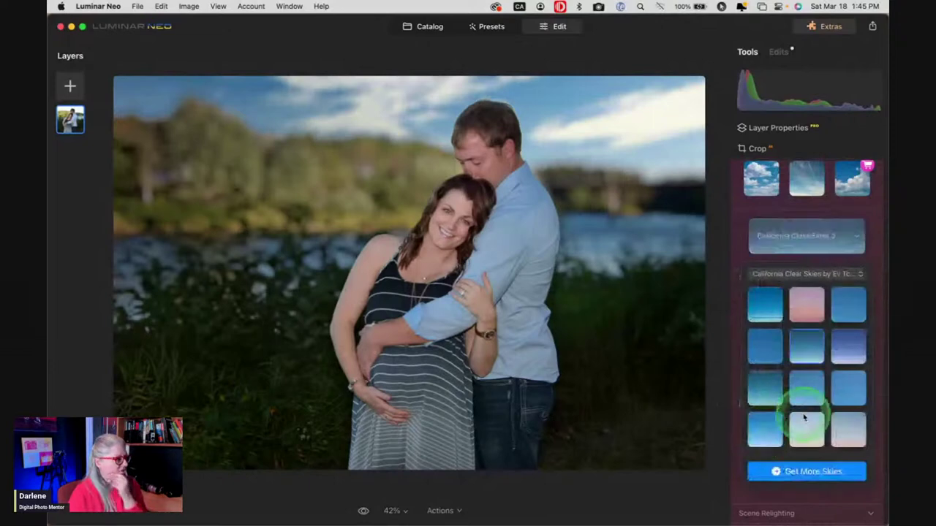
left_click(805, 427)
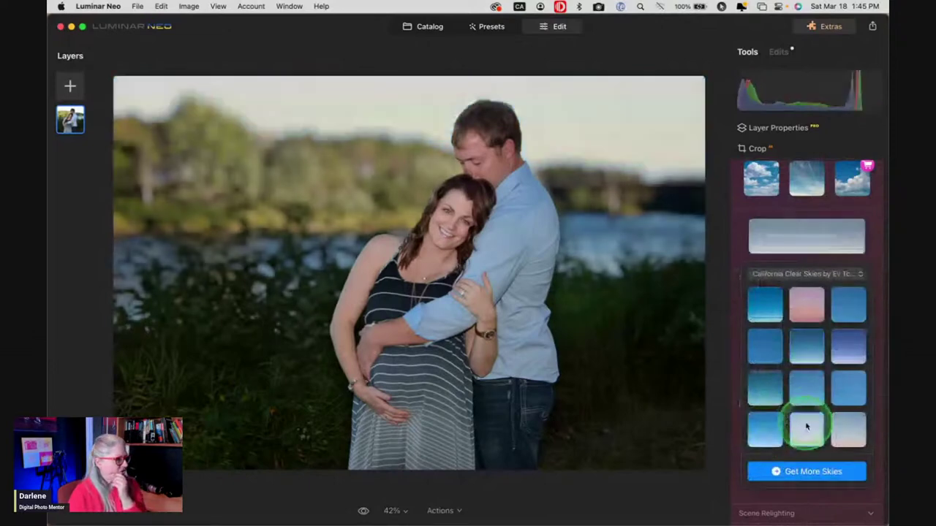
left_click(849, 425)
left_click(778, 431)
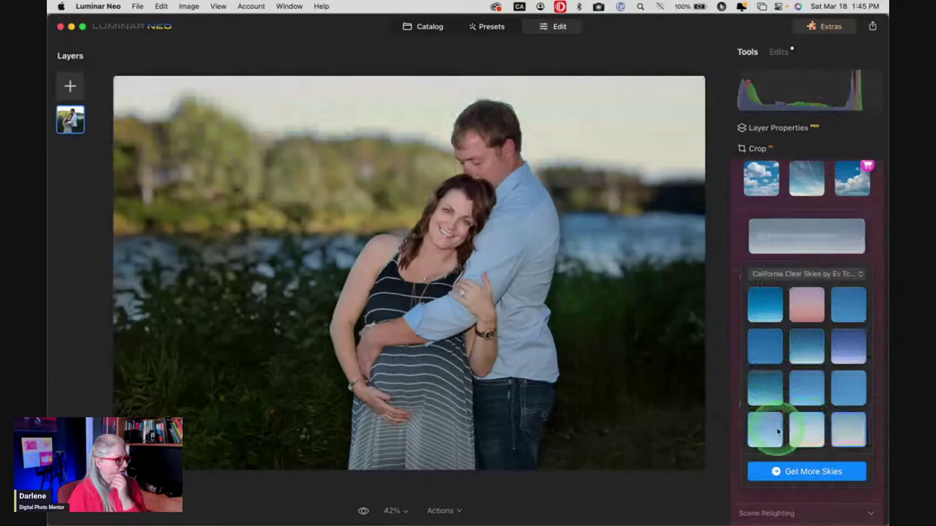
left_click(763, 428)
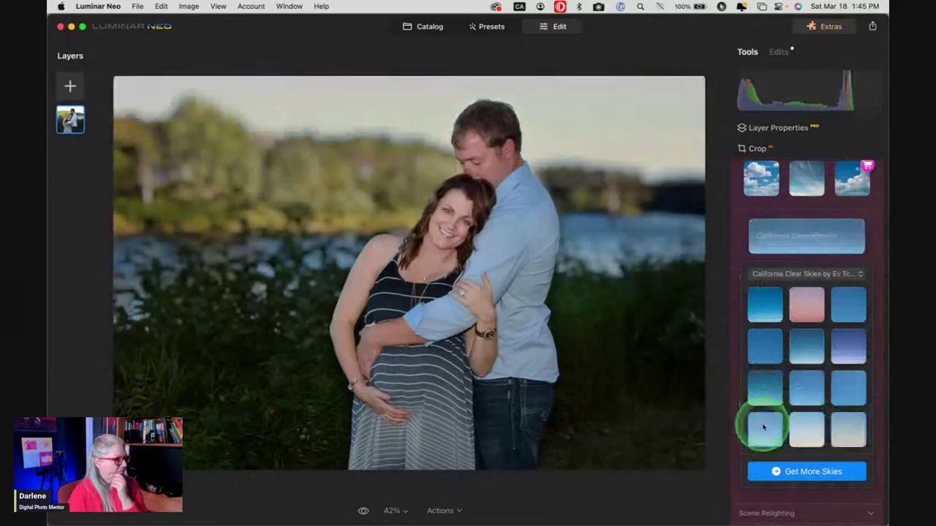
left_click(806, 341)
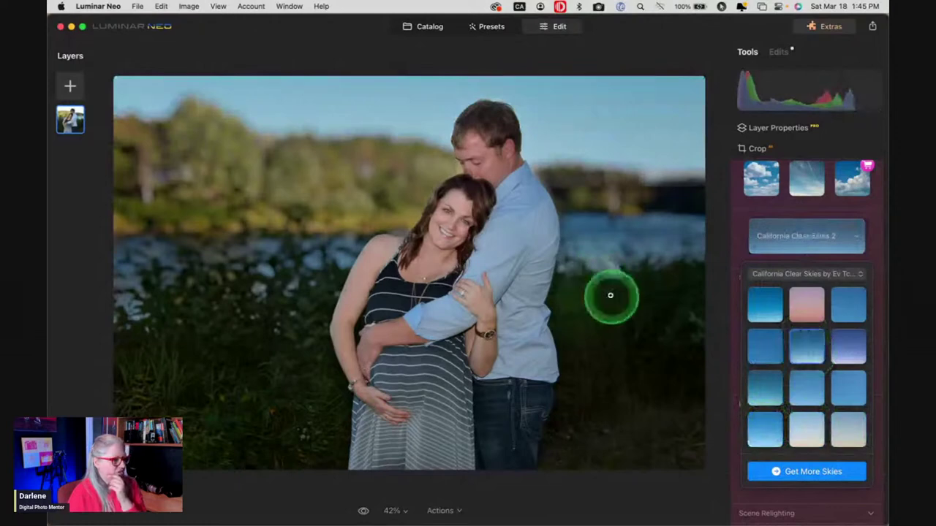
left_click(738, 249)
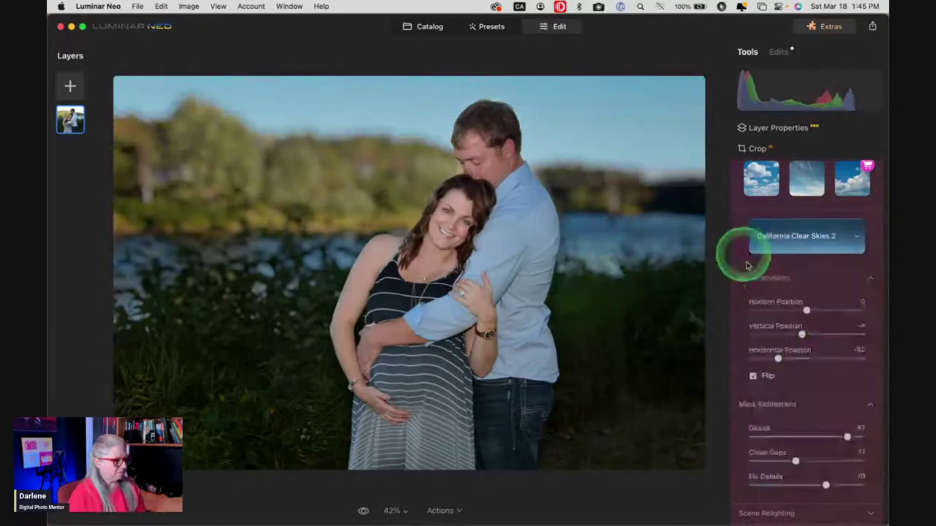
Reset the replacement sky's Brightness to 0, and set Atmospheric Haze to 20 and Warmth to 11.
scroll(786, 419, "down", 5)
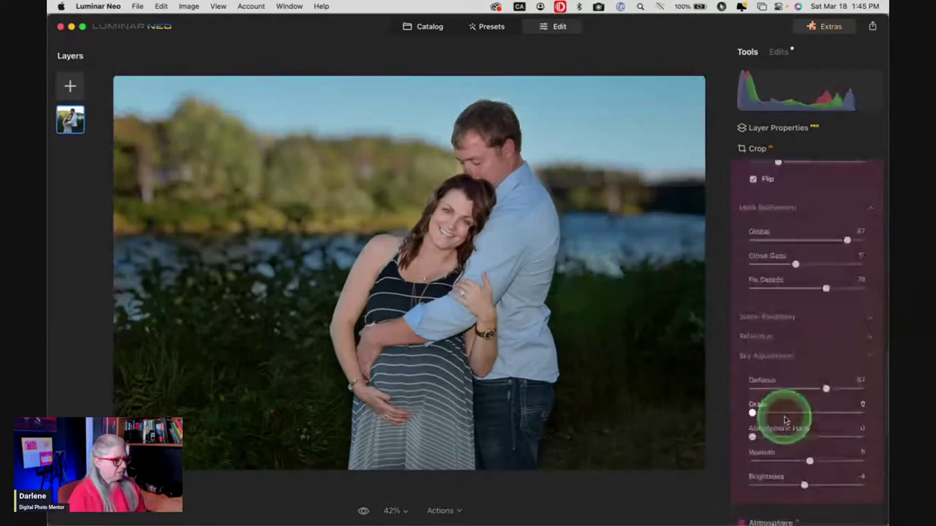
double_click(804, 483)
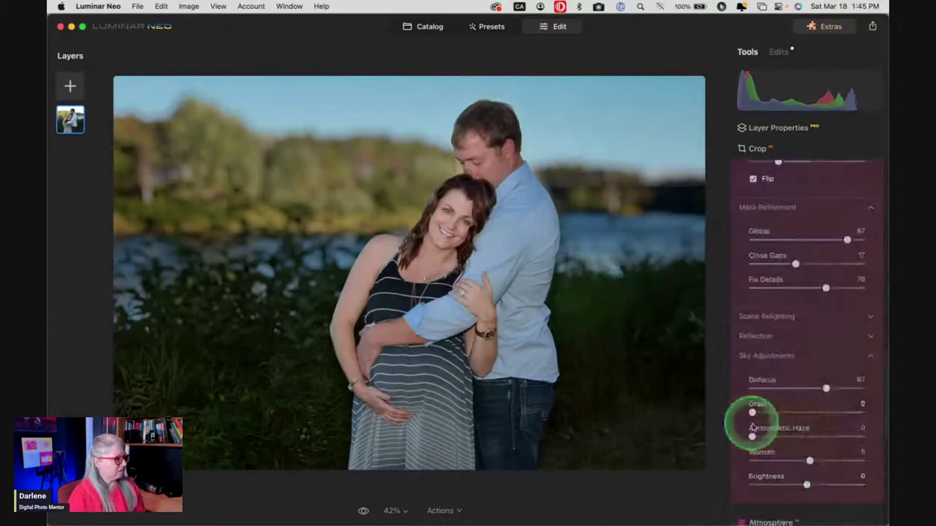
left_click_drag(753, 437, 774, 436)
double_click(805, 463)
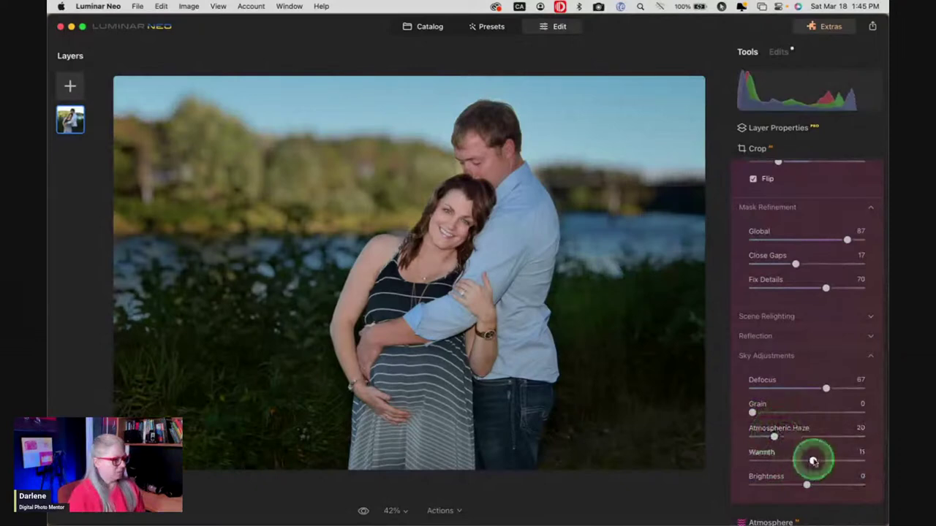
scroll(808, 461, "up", 1)
scroll(808, 460, "up", 3)
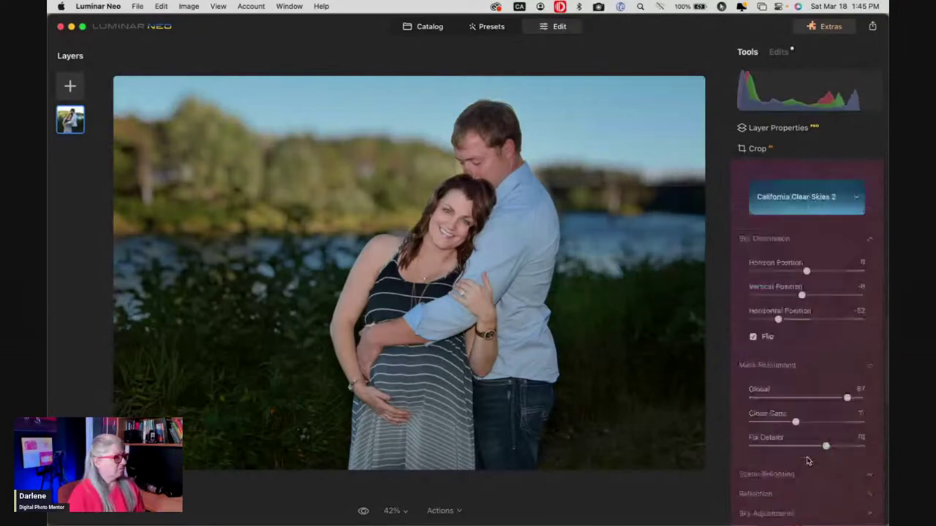
Browse the Dramatic Sky and Bright Blue Sky collections and try Sunset 1 from the Sunset collection as the replacement sky.
scroll(808, 460, "up", 2)
scroll(808, 461, "up", 1)
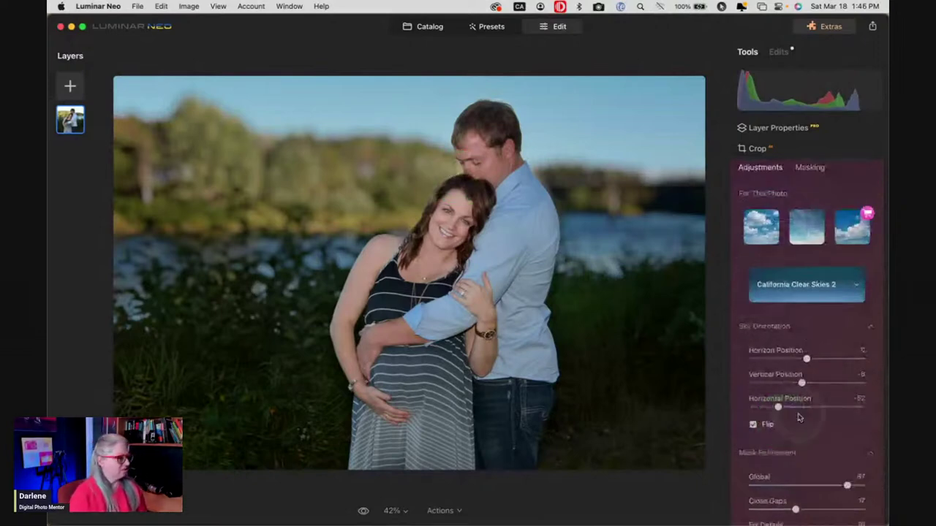
scroll(799, 418, "up", 1)
left_click(776, 344)
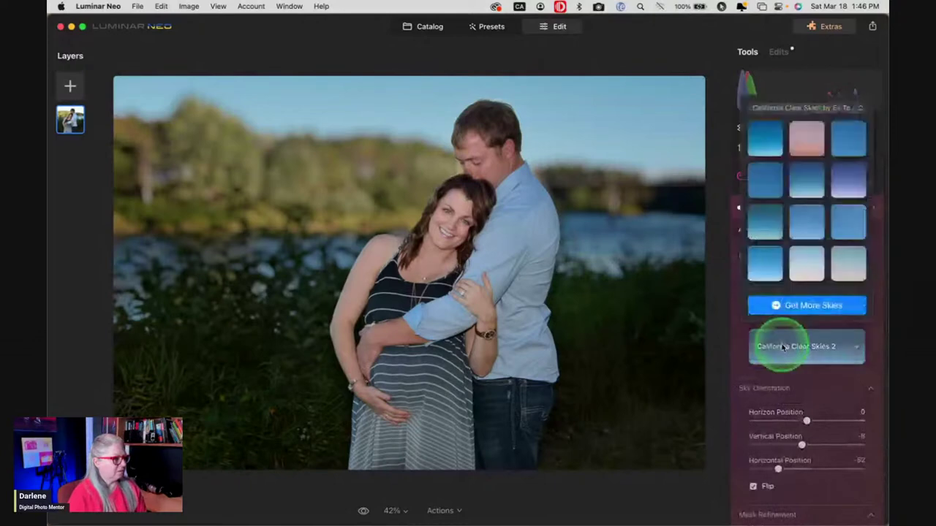
left_click(773, 109)
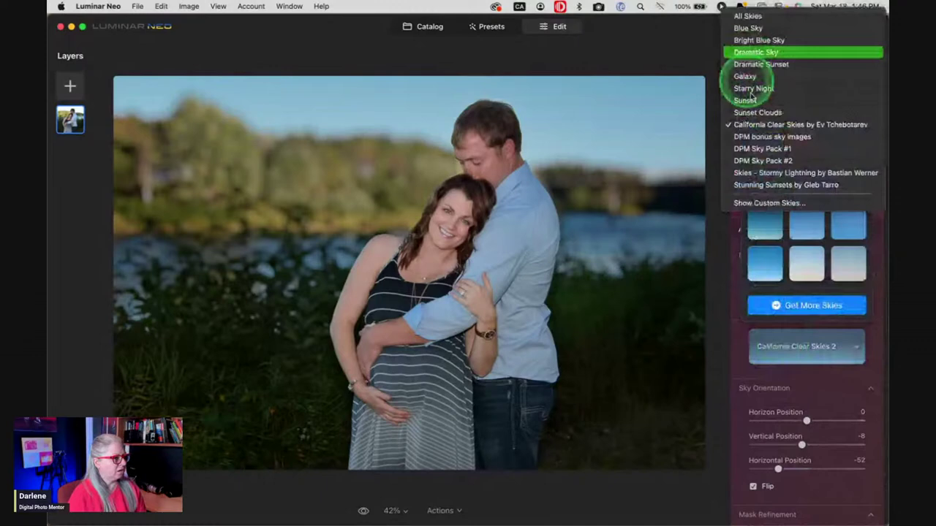
left_click(772, 220)
left_click(774, 192)
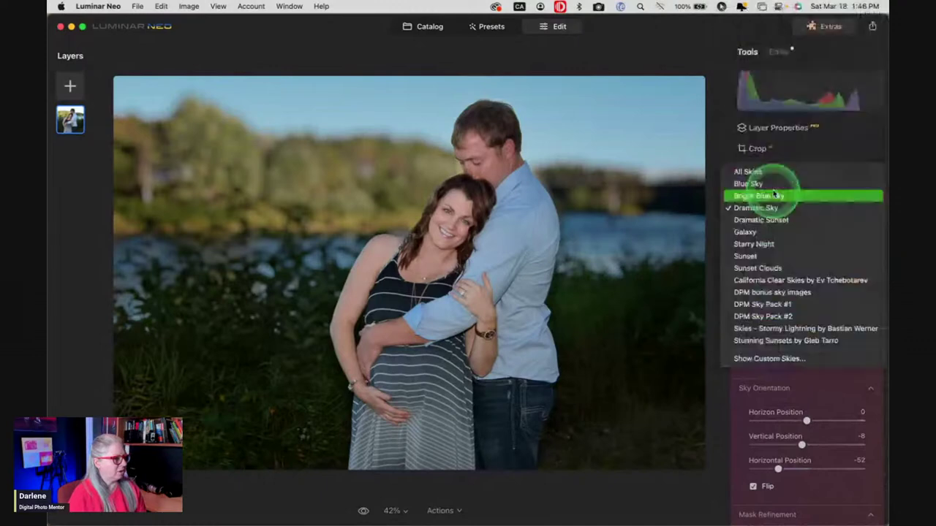
left_click(775, 195)
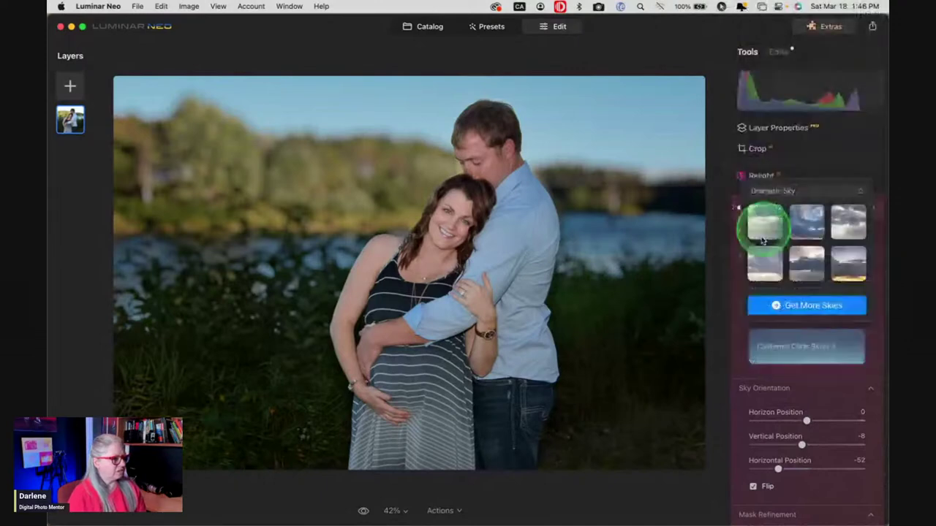
left_click(773, 234)
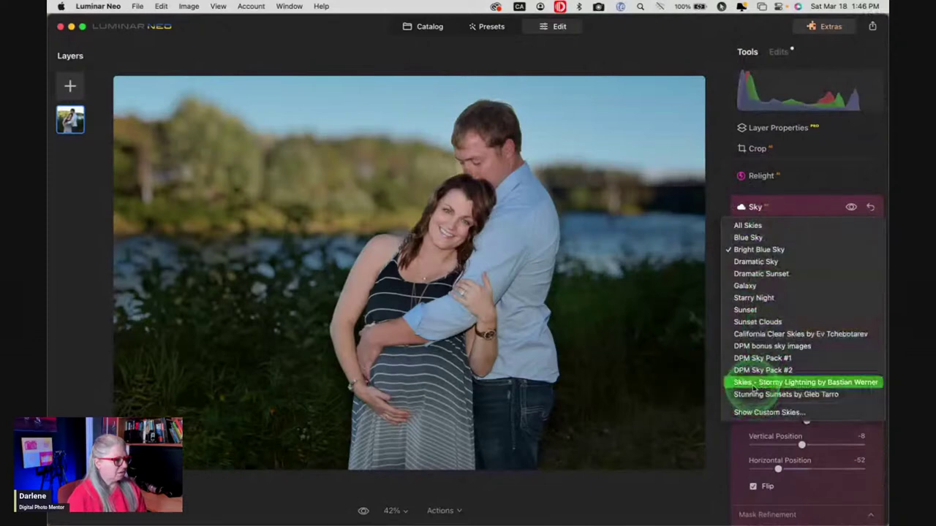
left_click(747, 310)
left_click(764, 223)
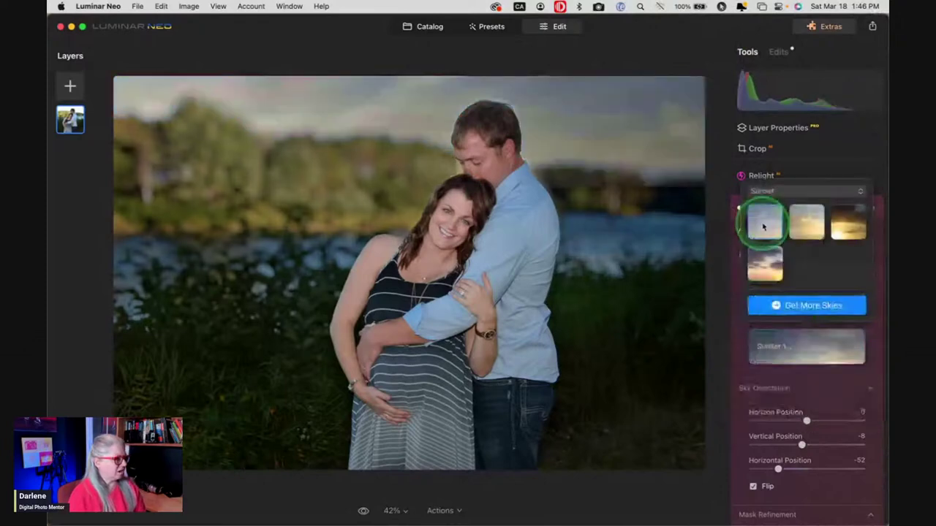
Replace the sky with Bright Blue Sky 1 from the Bright Blue Sky collection.
left_click(760, 197)
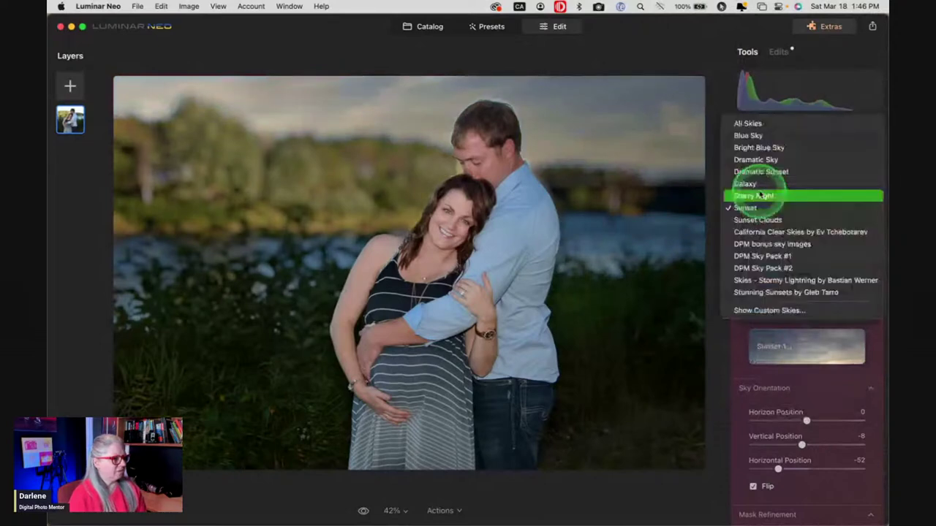
left_click(758, 148)
left_click(846, 261)
left_click(765, 263)
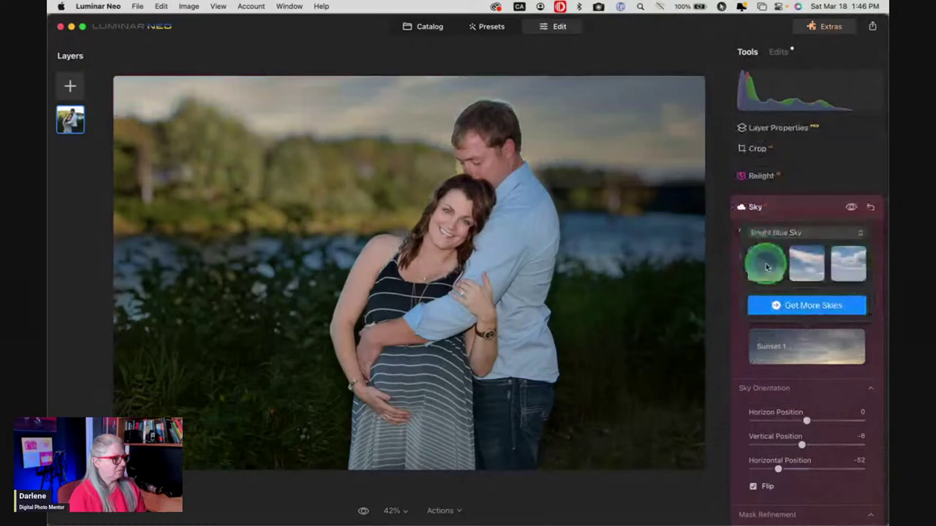
left_click(795, 265)
left_click(790, 264)
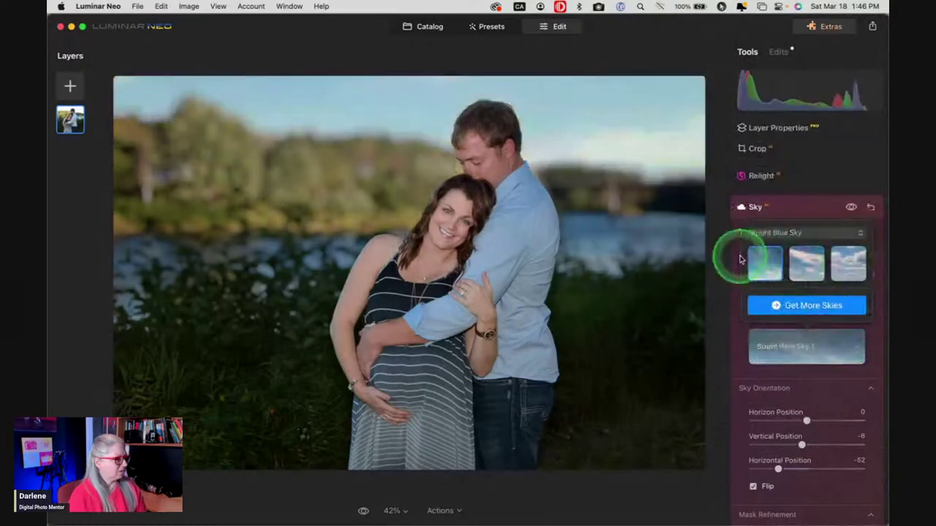
left_click(738, 347)
Reset the sky's Horizontal Position to 0, set Vertical Position to -16, and compare it unflipped and flipped, keeping Flip on.
scroll(738, 346, "down", 2)
scroll(749, 353, "down", 1)
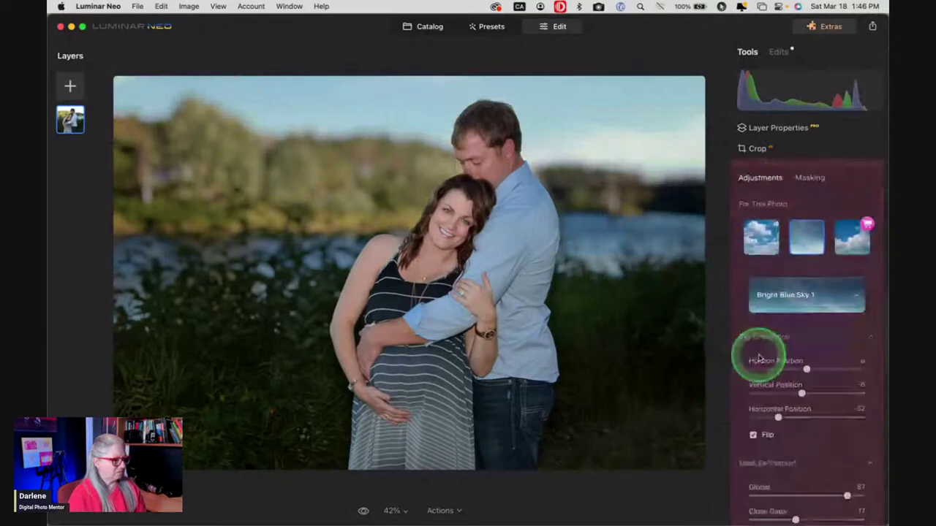
double_click(779, 418)
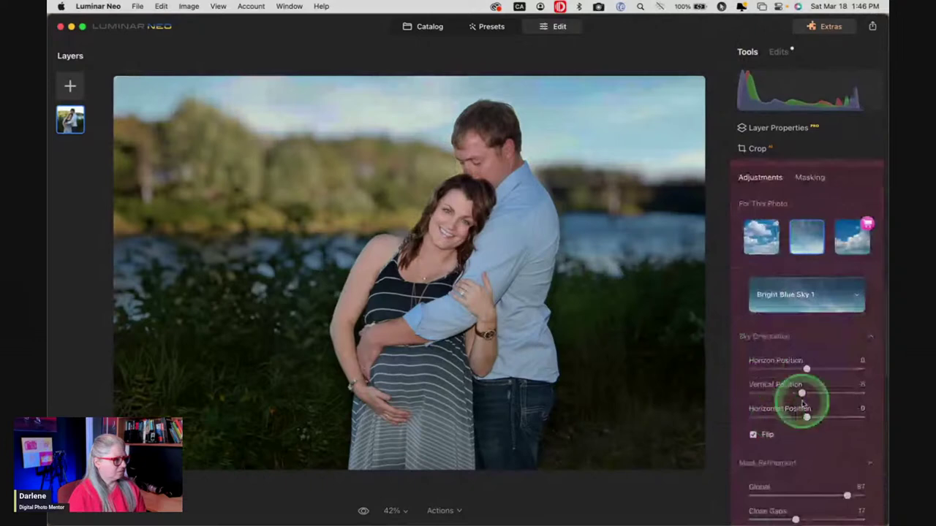
double_click(802, 394)
left_click_drag(804, 394, 800, 393)
left_click(755, 433)
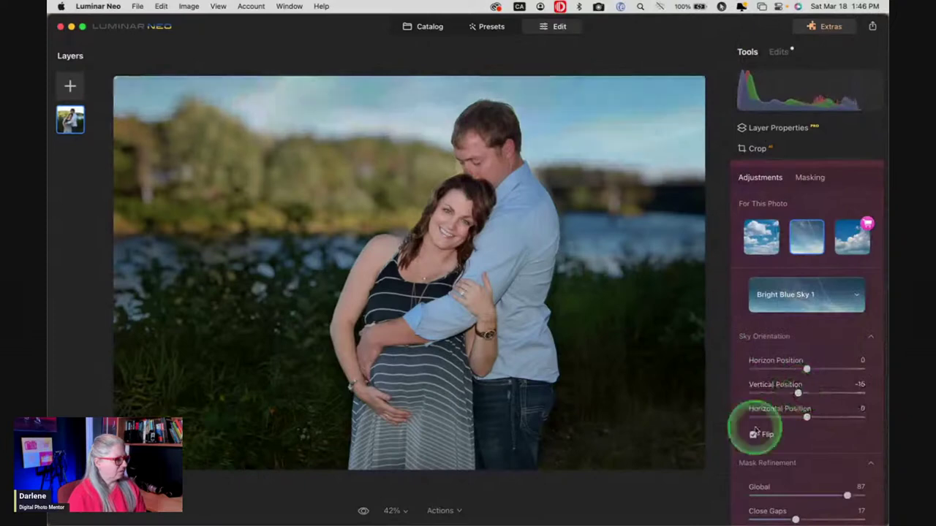
left_click(753, 434)
left_click(753, 435)
scroll(814, 393, "down", 1)
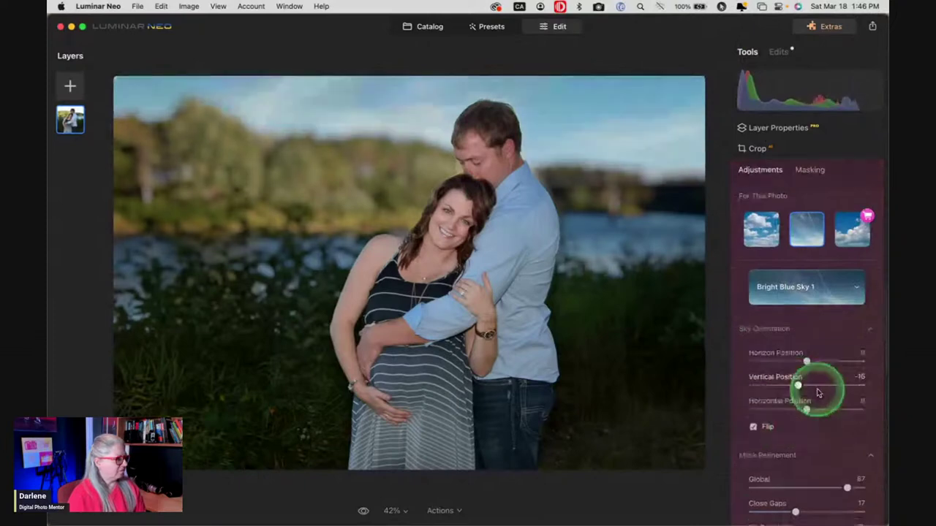
Collapse the Sky tool and compare the edited portrait with its original version.
scroll(818, 392, "up", 2)
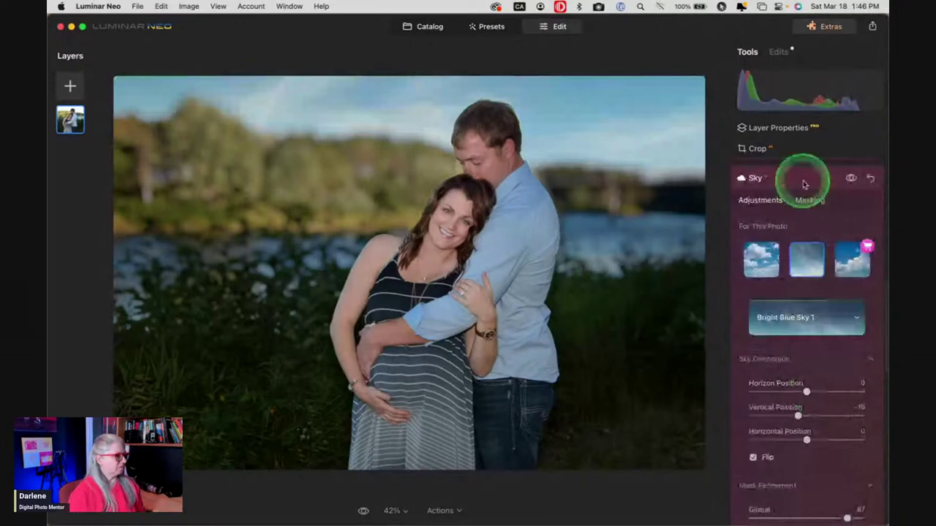
left_click(804, 181)
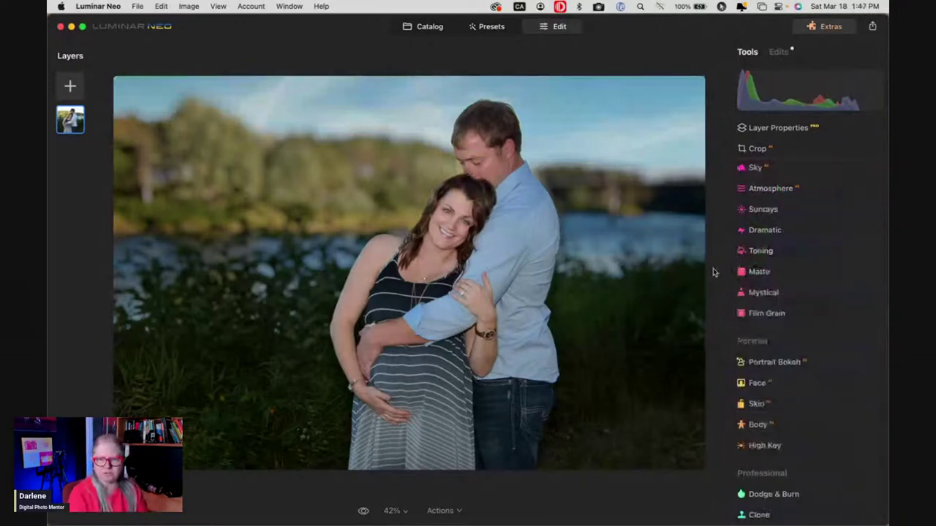
key("backslash")
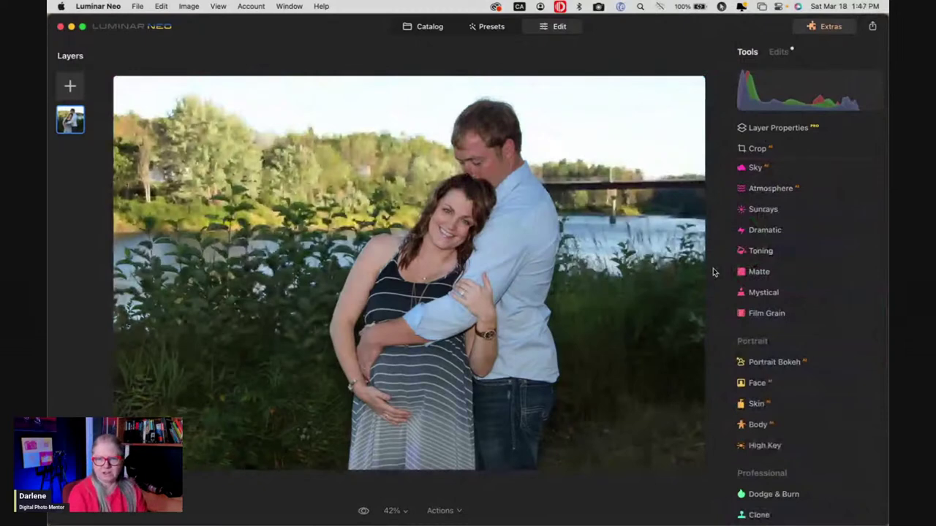
key("backslash")
left_click(716, 275)
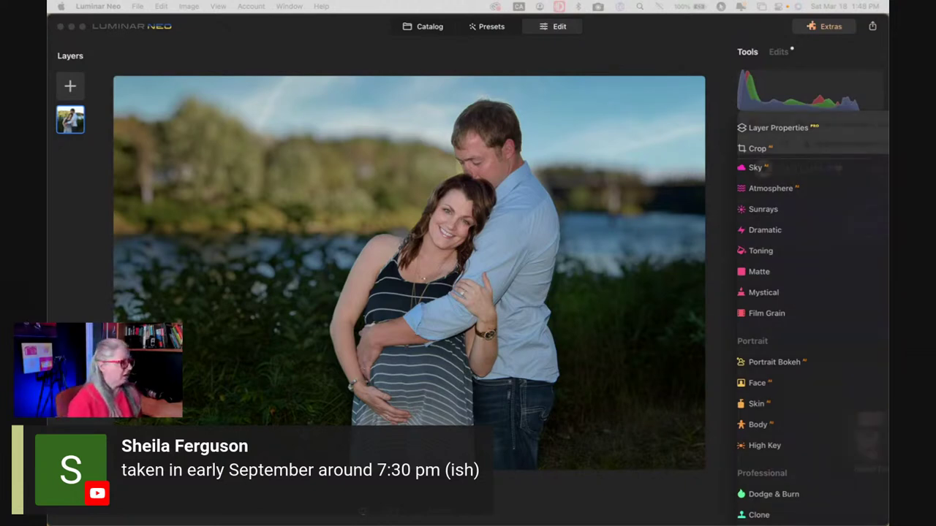
Switch to Chrome, widen its window, and examine the courses and creative content on Skylum's Ultimate Photography Bundle page.
left_click_drag(887, 119, 723, 9)
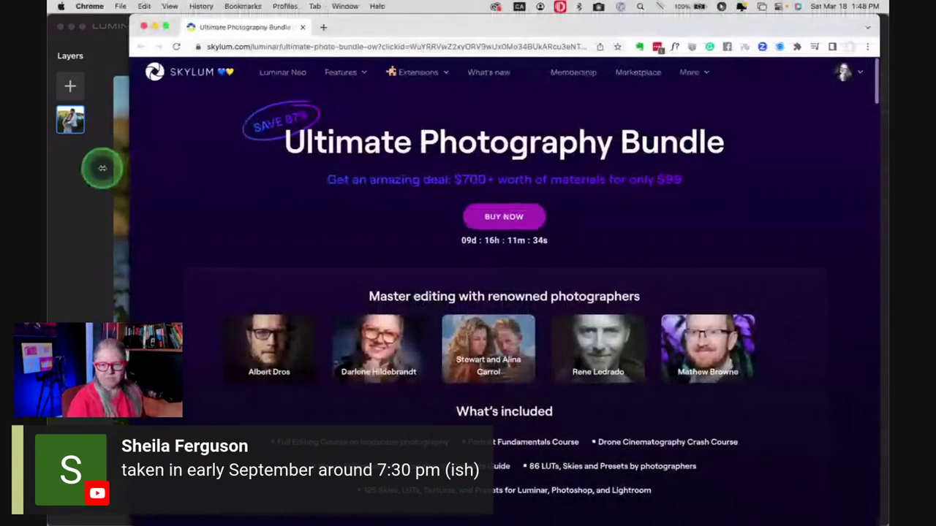
left_click_drag(103, 168, 76, 169)
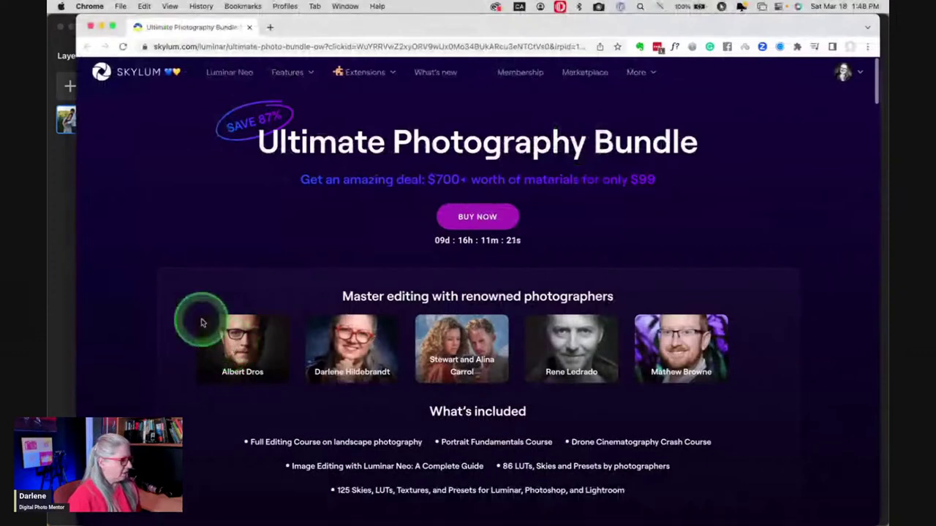
scroll(176, 293, "down", 1)
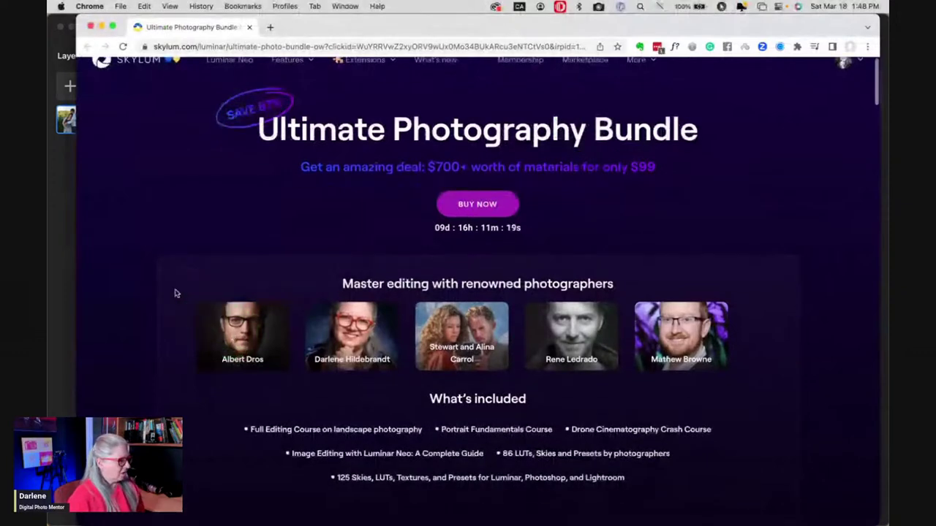
scroll(340, 329, "down", 1)
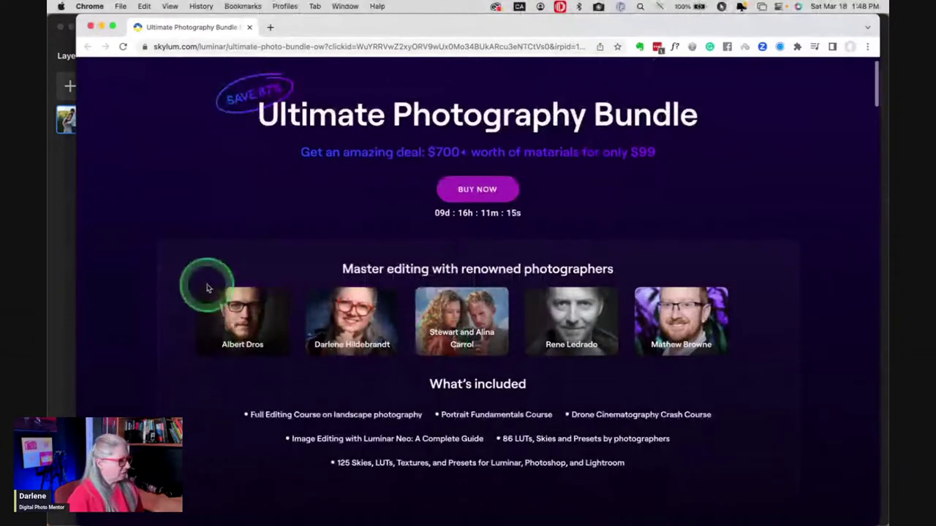
scroll(204, 286, "down", 5)
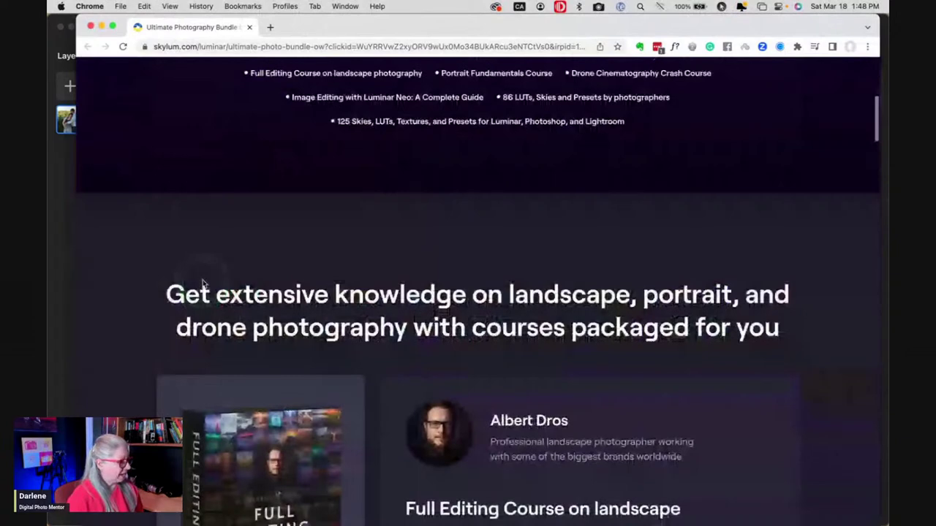
scroll(204, 284, "down", 5)
scroll(168, 265, "down", 1)
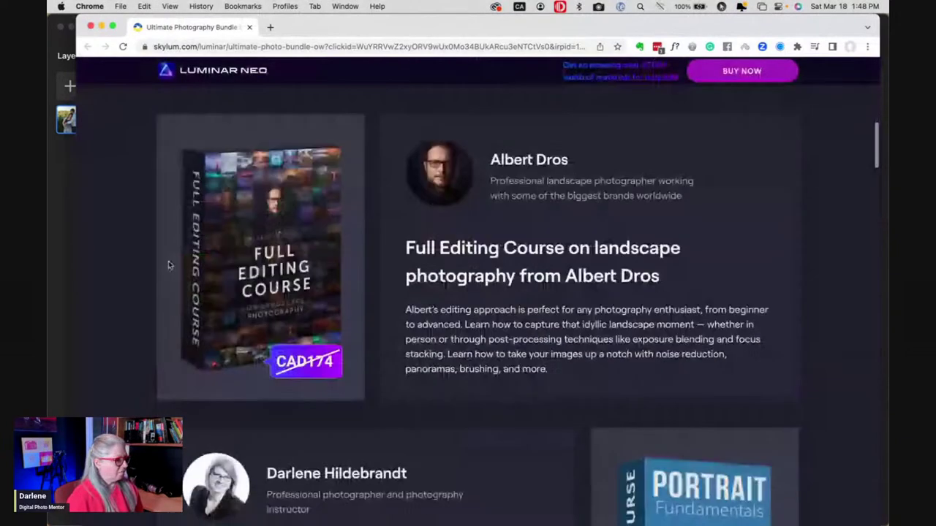
scroll(168, 264, "down", 5)
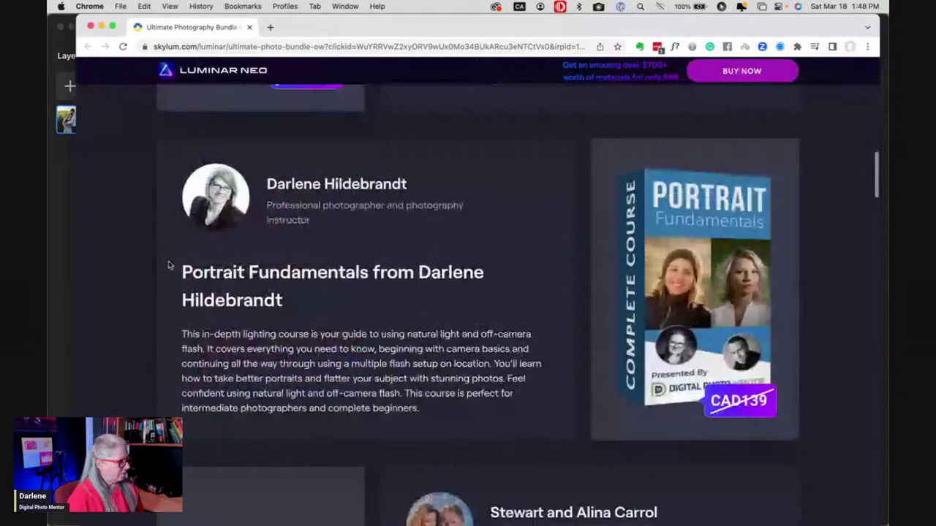
scroll(169, 265, "down", 5)
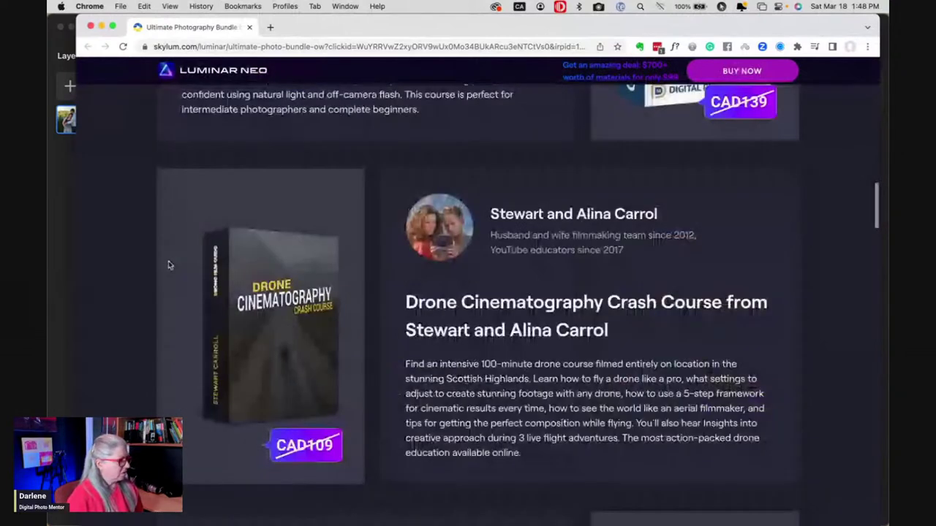
scroll(168, 264, "down", 5)
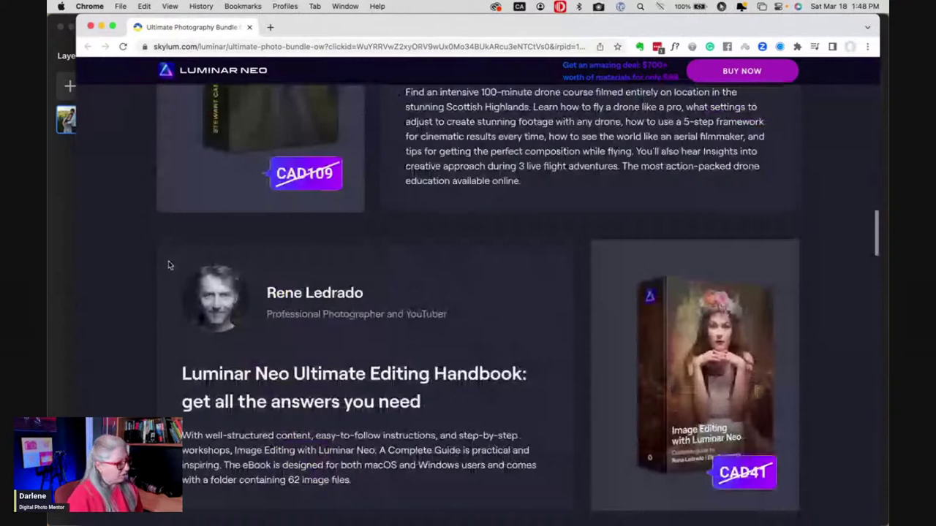
scroll(169, 265, "down", 3)
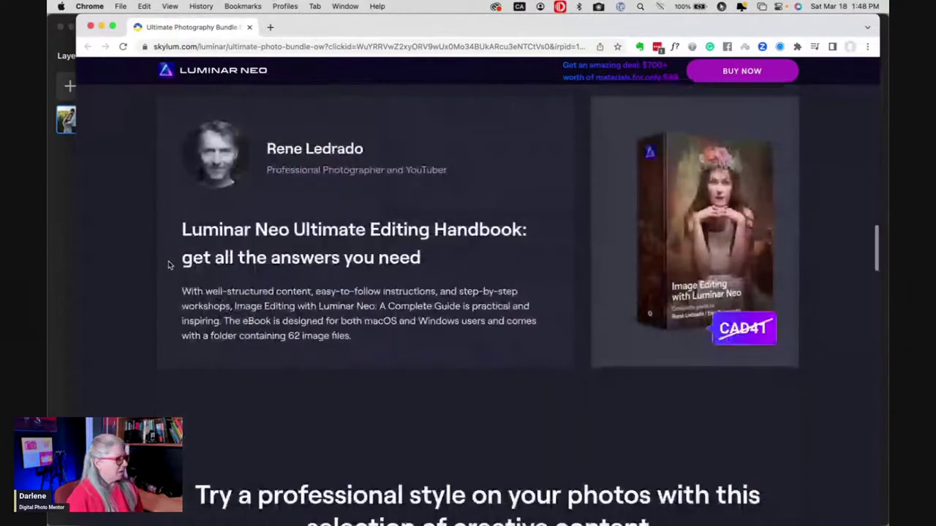
scroll(168, 264, "down", 6)
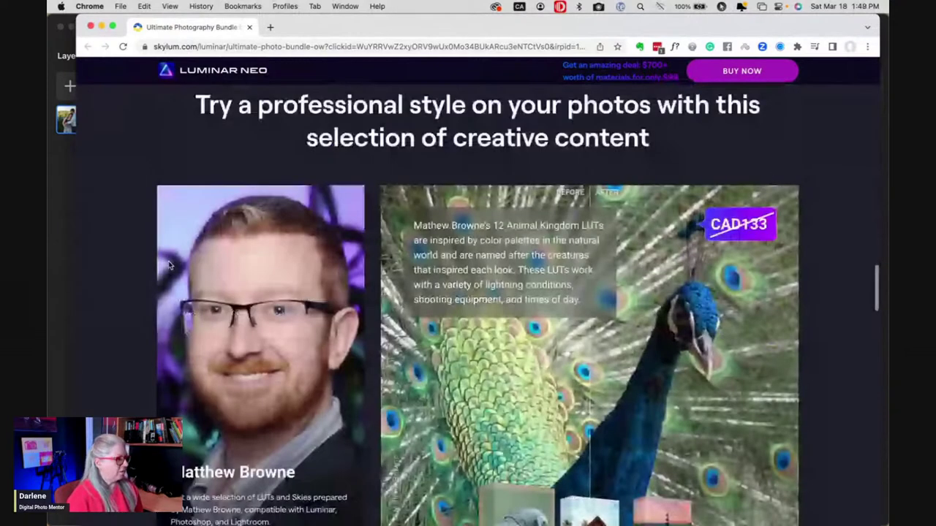
scroll(168, 265, "down", 1)
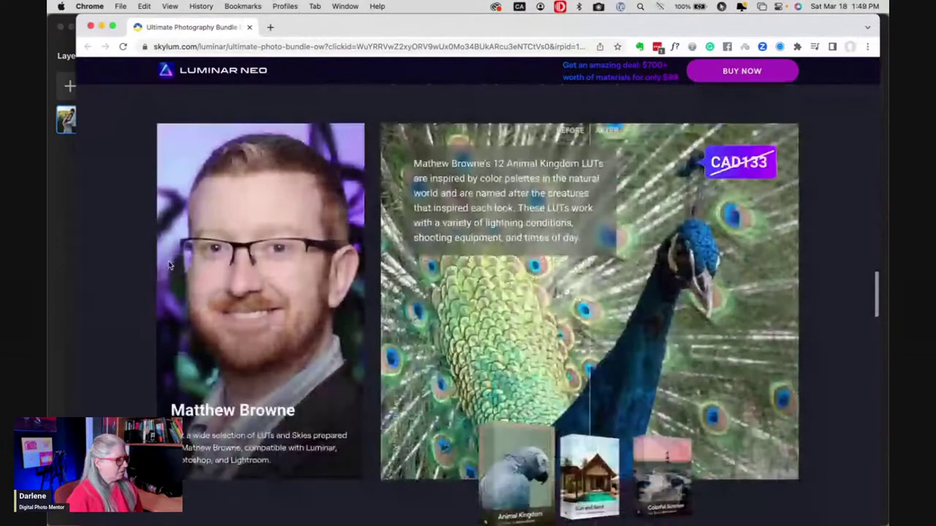
Review the Ultimate Photography Bundle page down to its list of included courses, presets and price.
scroll(168, 265, "down", 5)
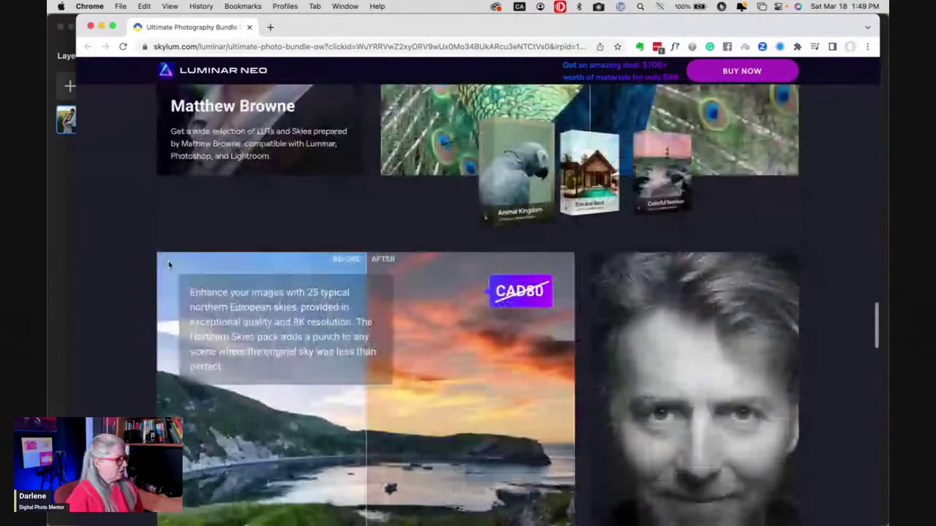
scroll(169, 265, "down", 2)
scroll(168, 265, "down", 6)
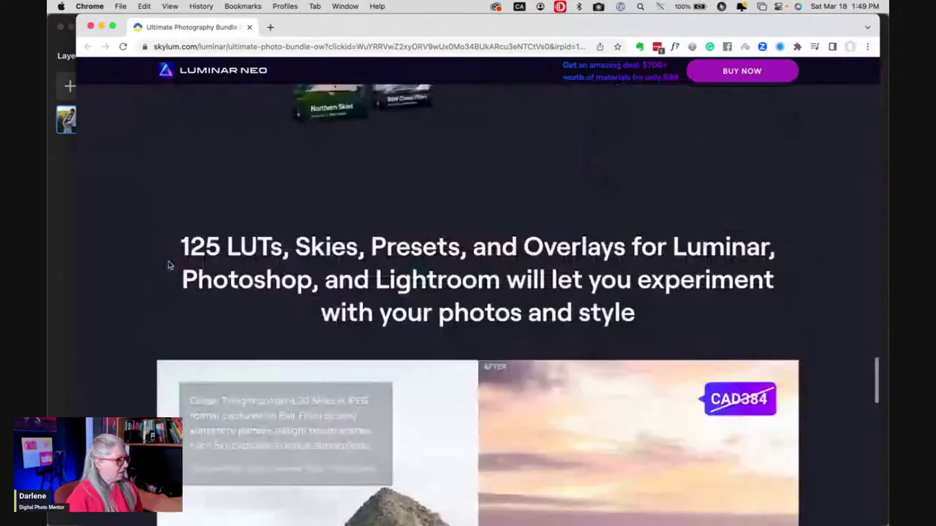
scroll(168, 265, "down", 2)
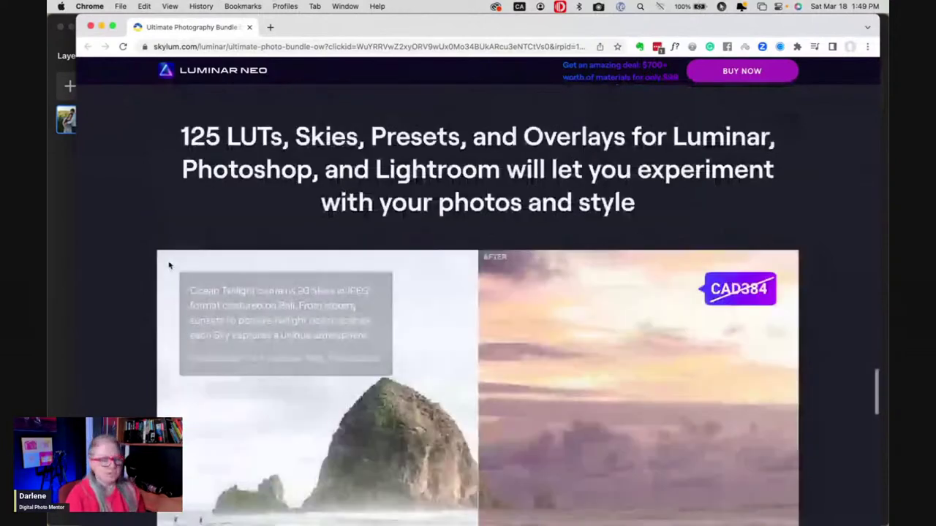
scroll(168, 265, "down", 1)
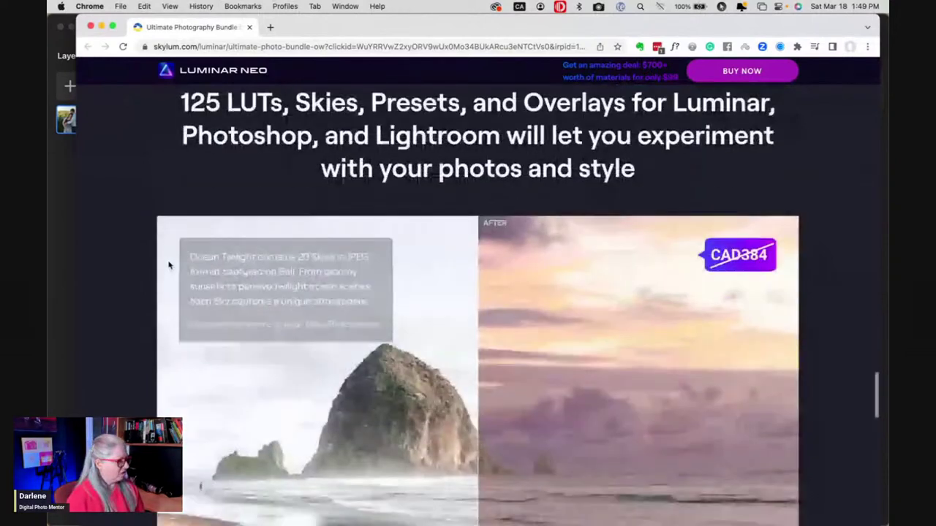
scroll(168, 264, "down", 8)
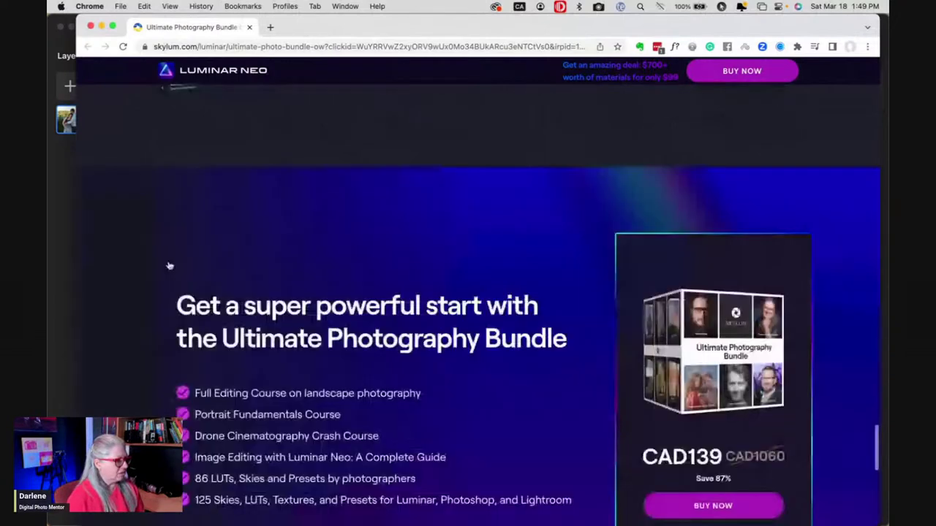
scroll(169, 266, "down", 3)
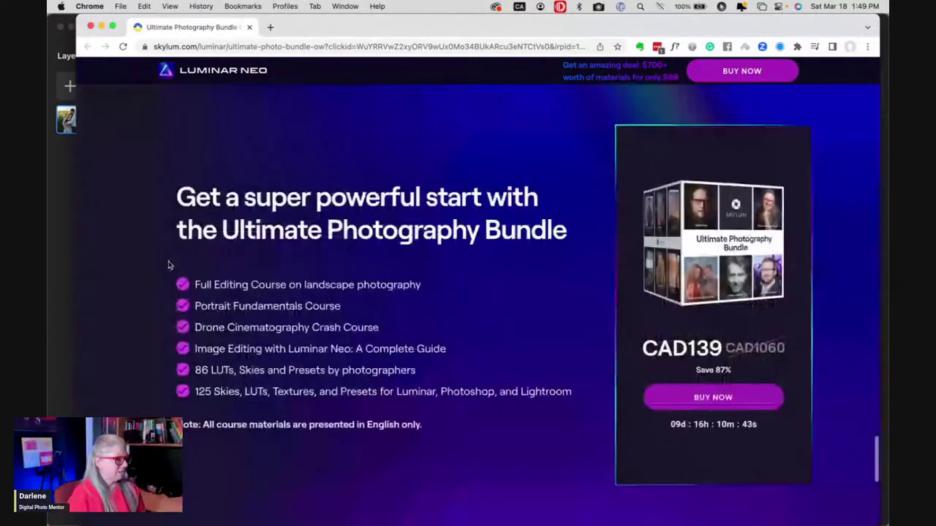
scroll(168, 265, "down", 1)
left_click(680, 335)
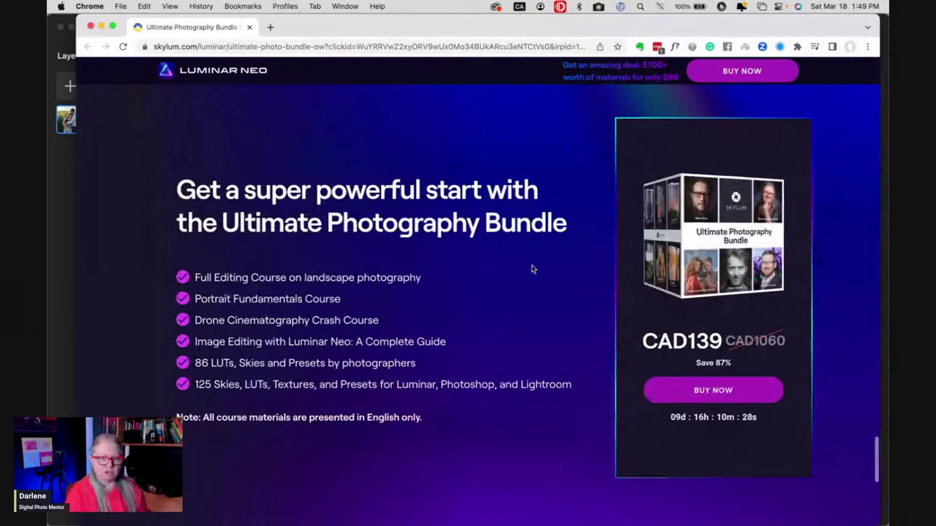
left_click(210, 244)
left_click(48, 276)
left_click(247, 403)
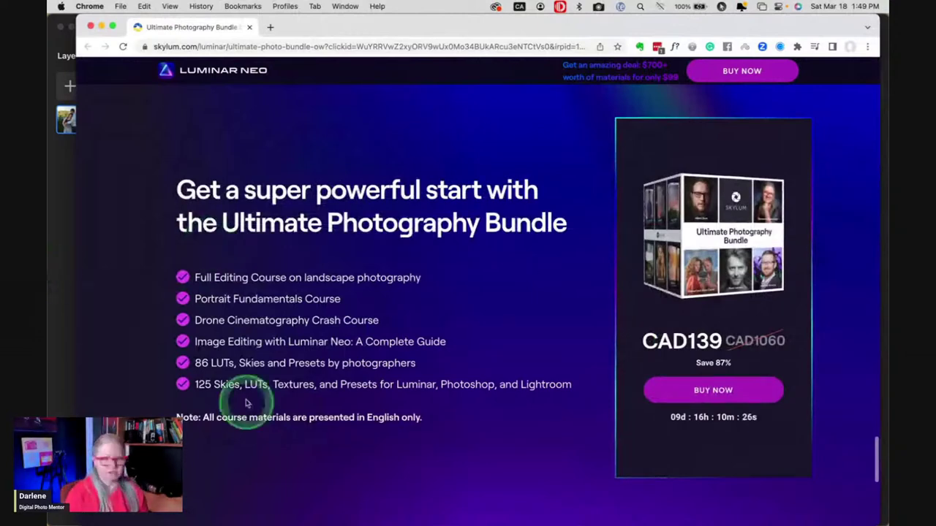
left_click(182, 348)
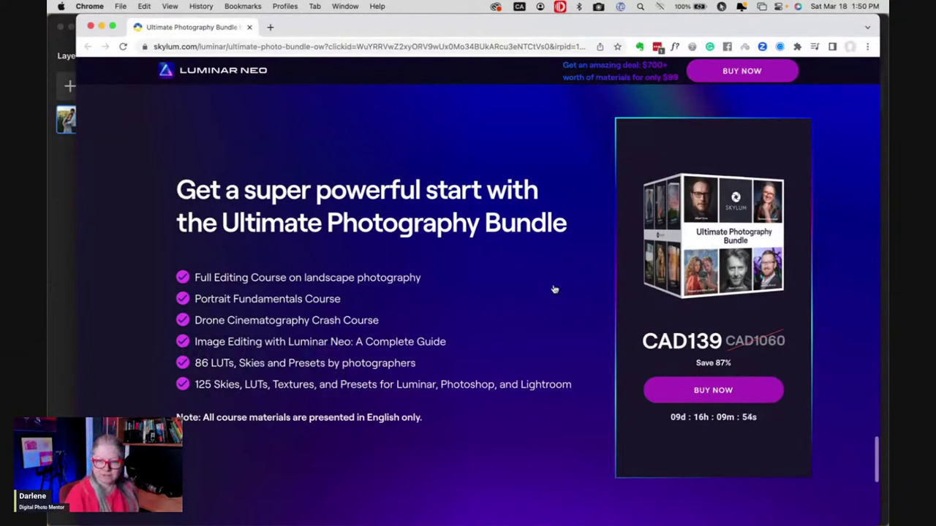
Switch to Lightroom Classic and browse the People folder's photos in the Library grid.
key("super+Tab")
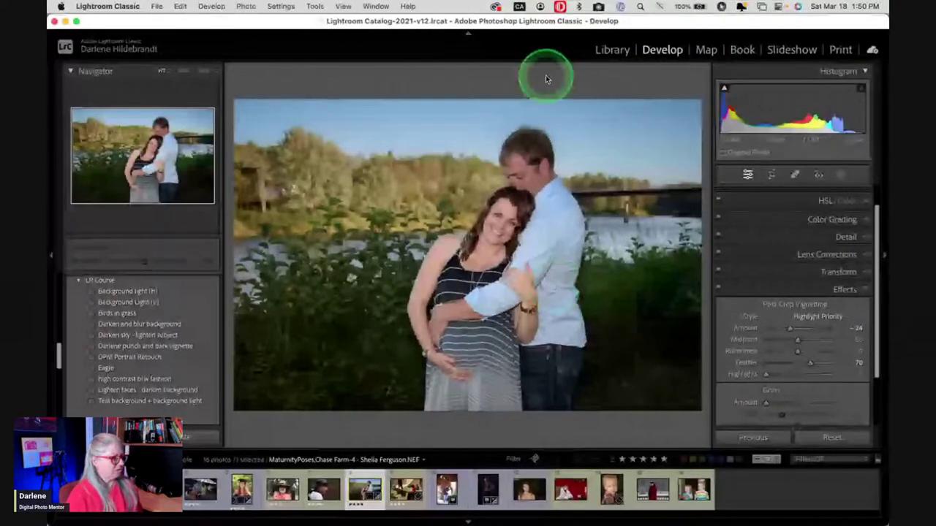
key("g")
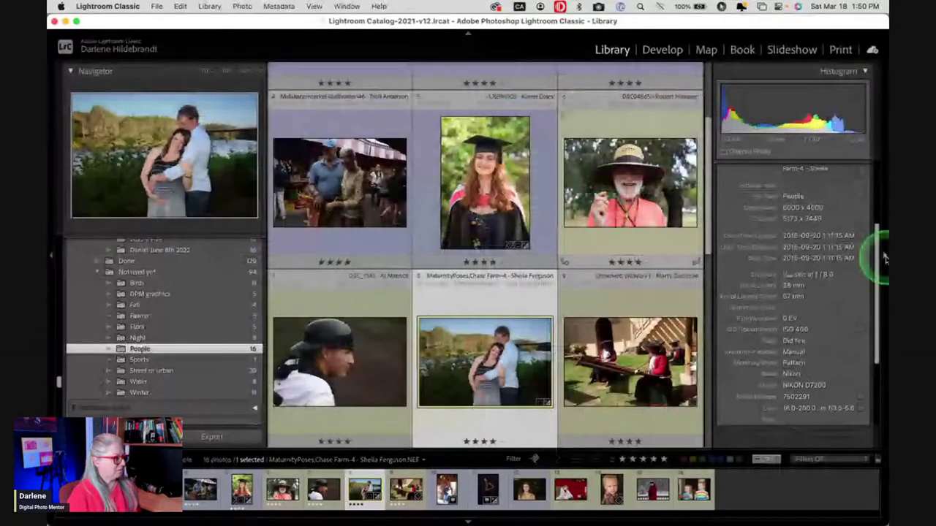
left_click(885, 257)
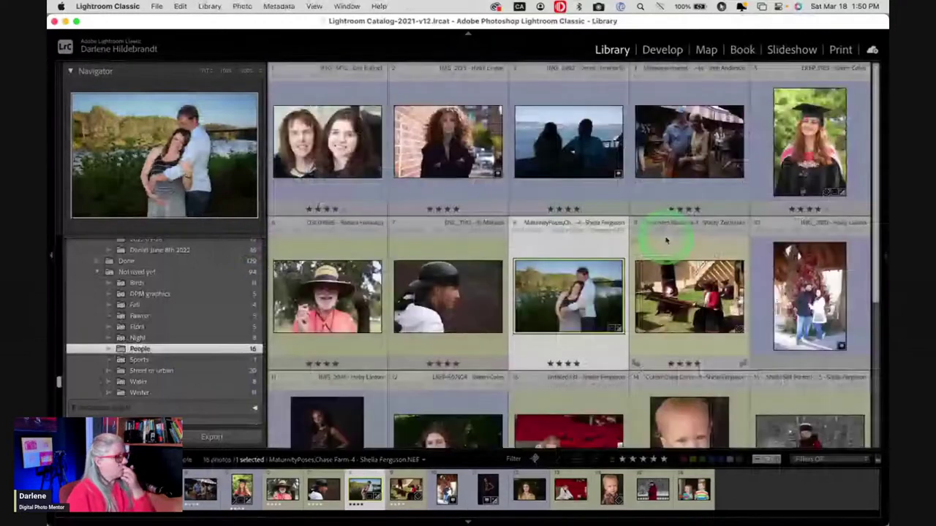
left_click(627, 226)
scroll(643, 228, "down", 1)
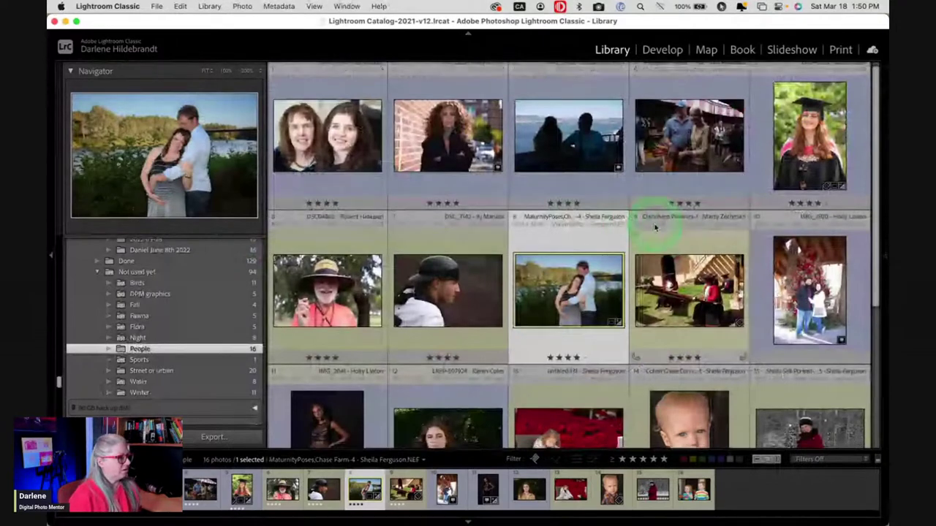
scroll(655, 227, "down", 3)
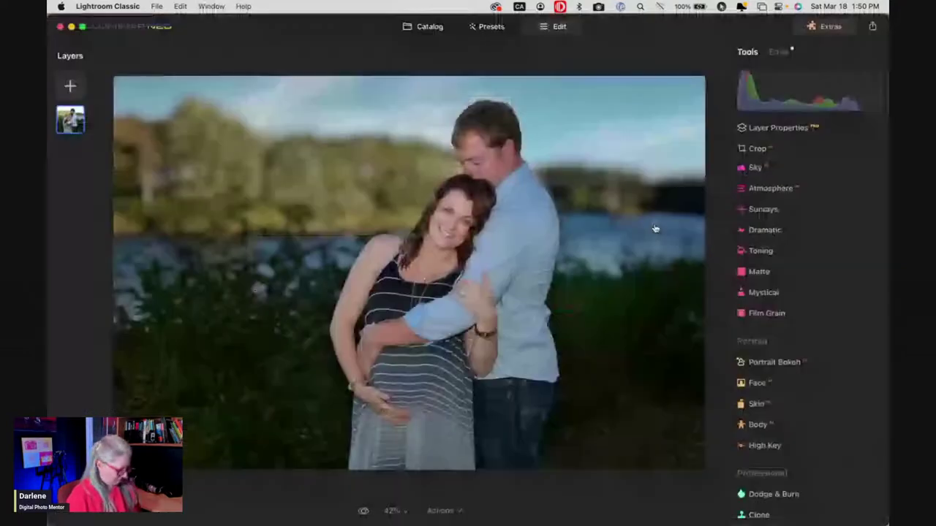
In Luminar Neo, return to the catalog and open the graduation portrait of the woman in cap and gown for editing.
key("g")
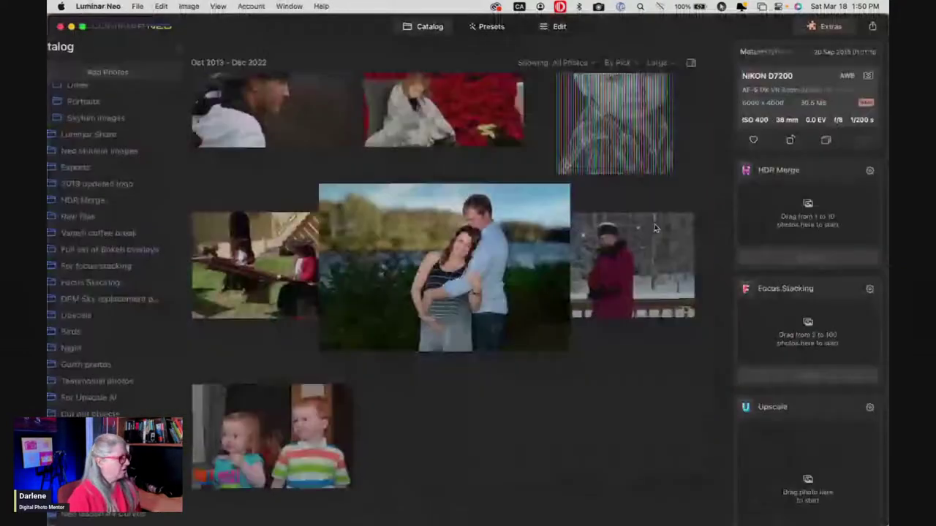
left_click(538, 222)
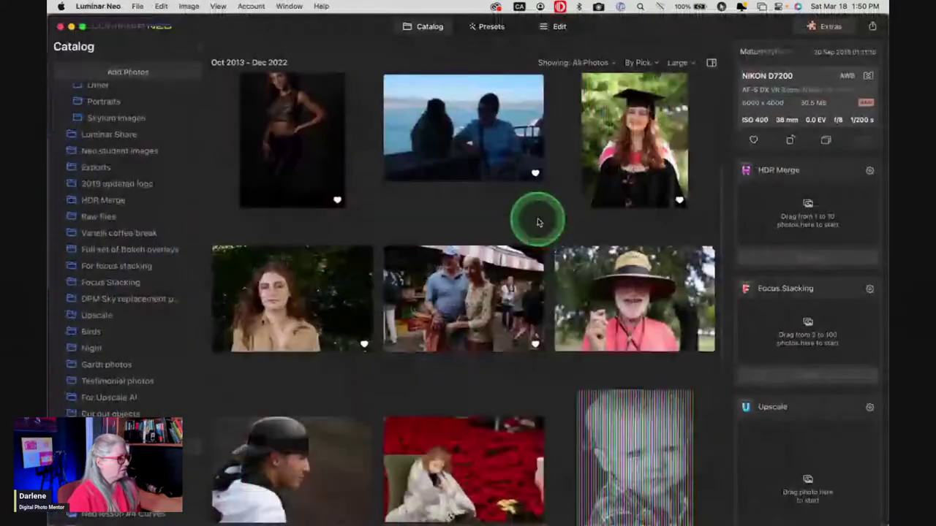
scroll(538, 222, "up", 3)
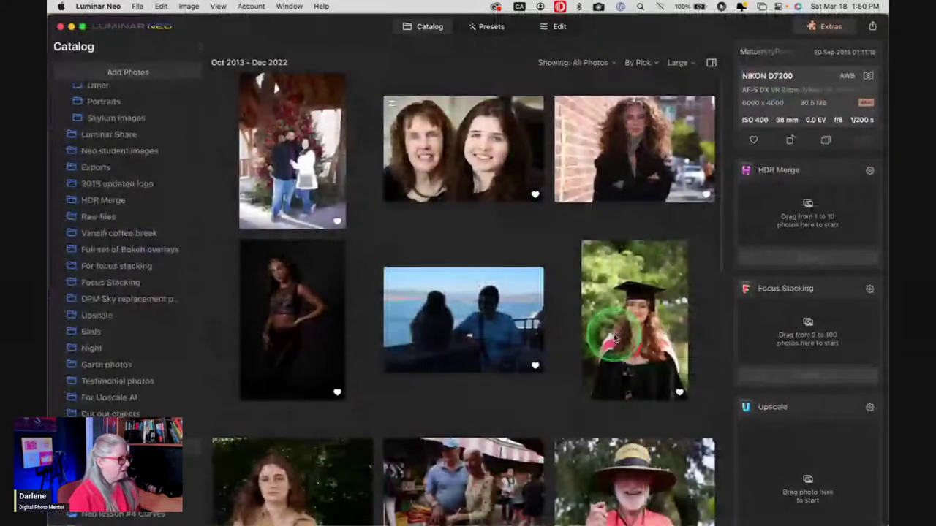
left_click(615, 338)
scroll(292, 371, "down", 3)
left_click(617, 214)
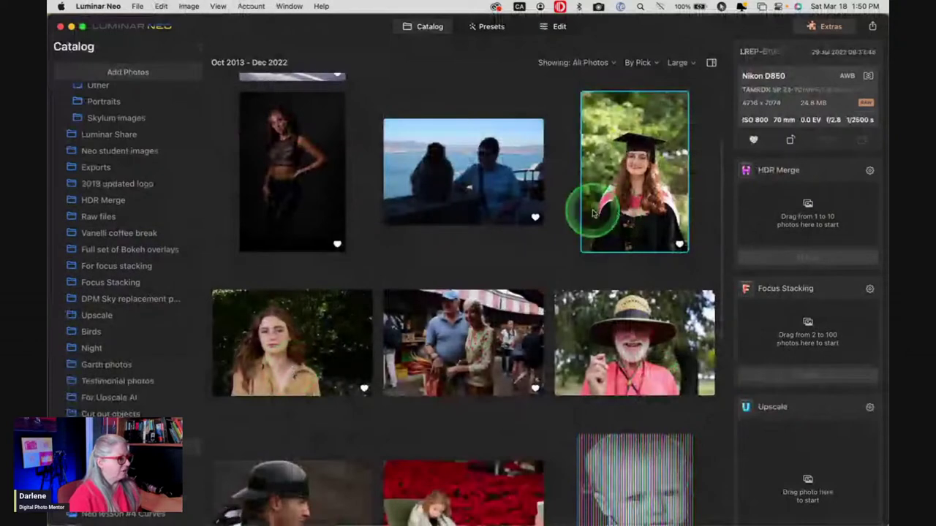
left_click(557, 27)
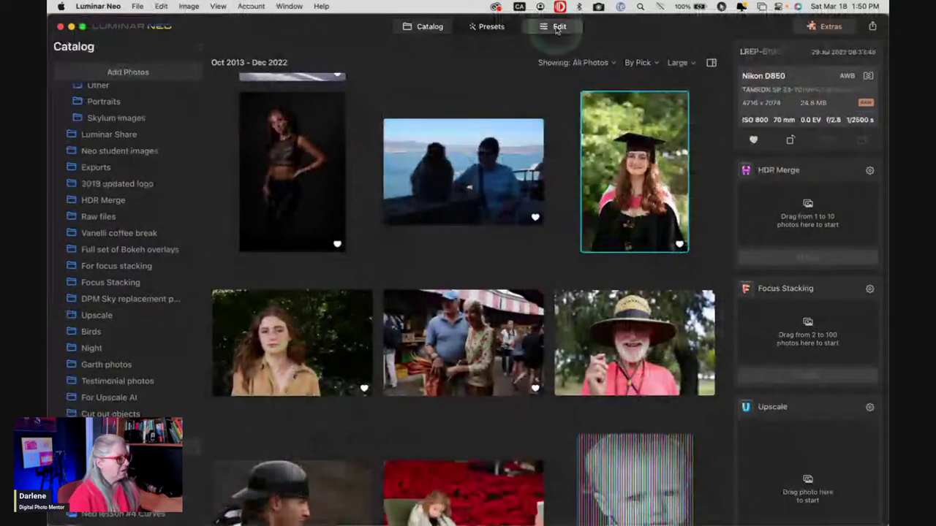
left_click(557, 28)
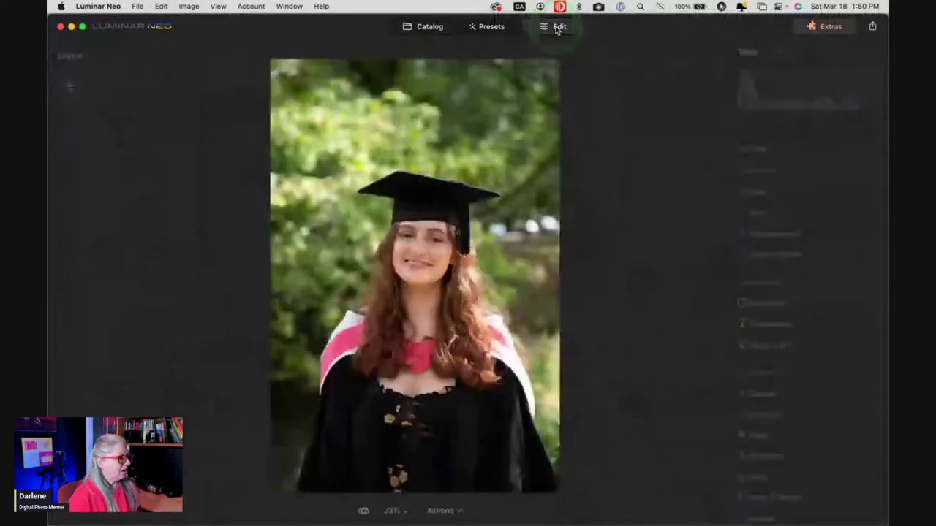
Open the My Presets collection for the graduation portrait.
left_click(491, 27)
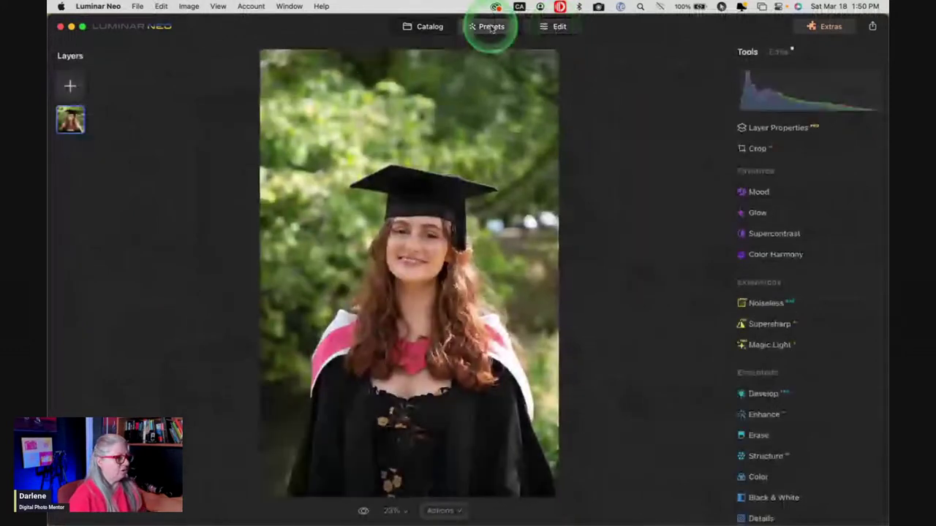
left_click(789, 209)
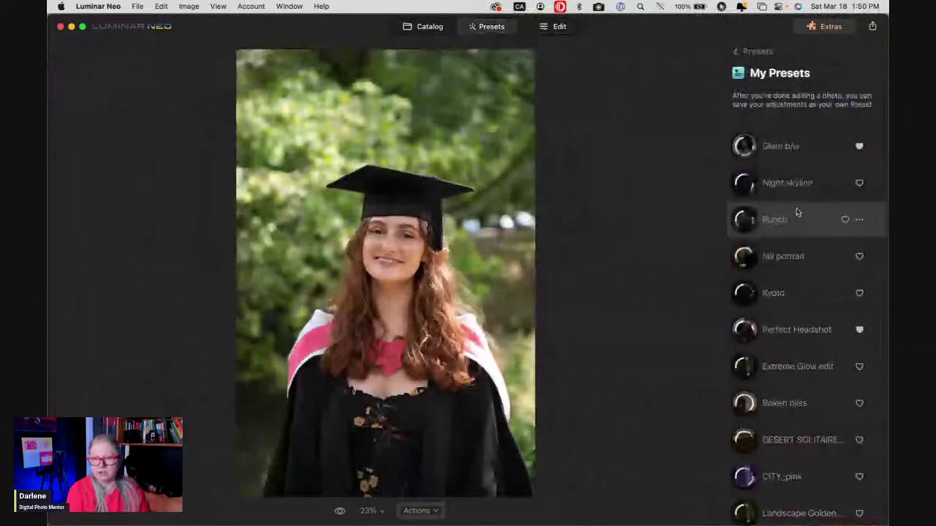
left_click(637, 183)
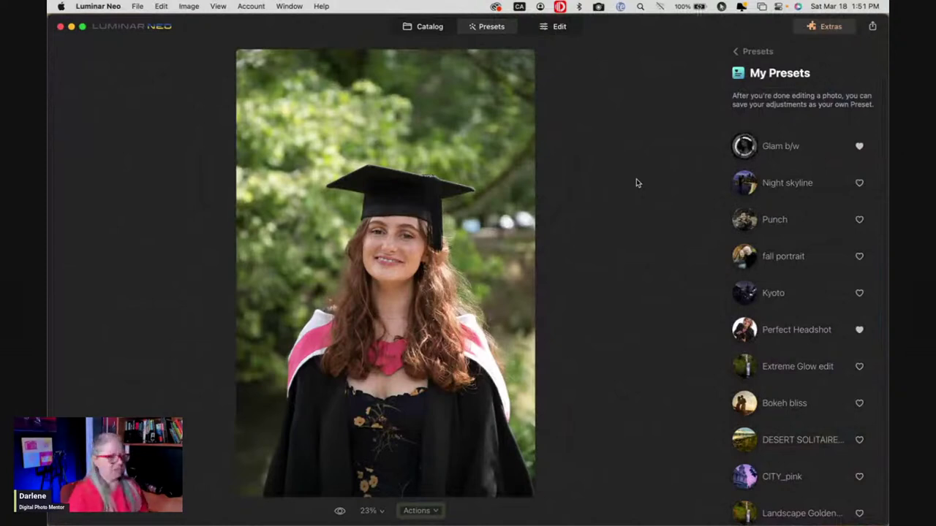
left_click(662, 188)
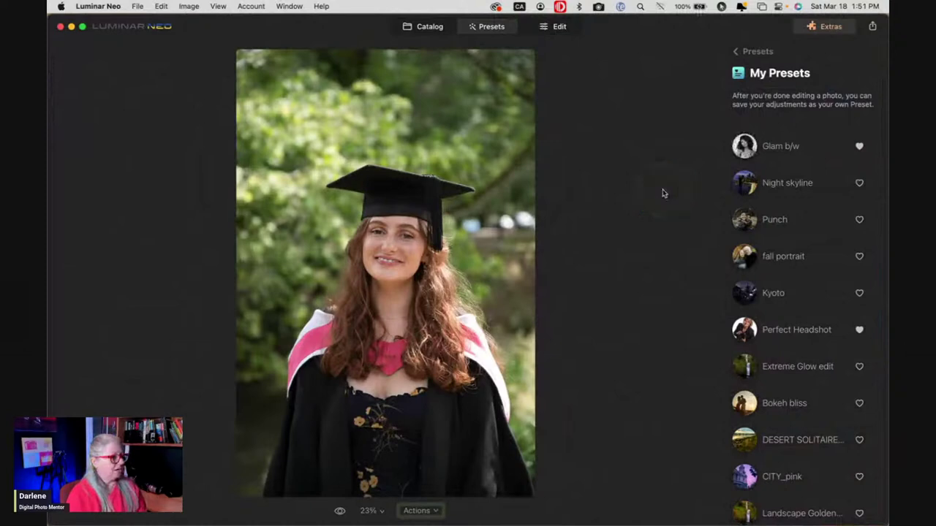
left_click_drag(628, 245, 710, 255)
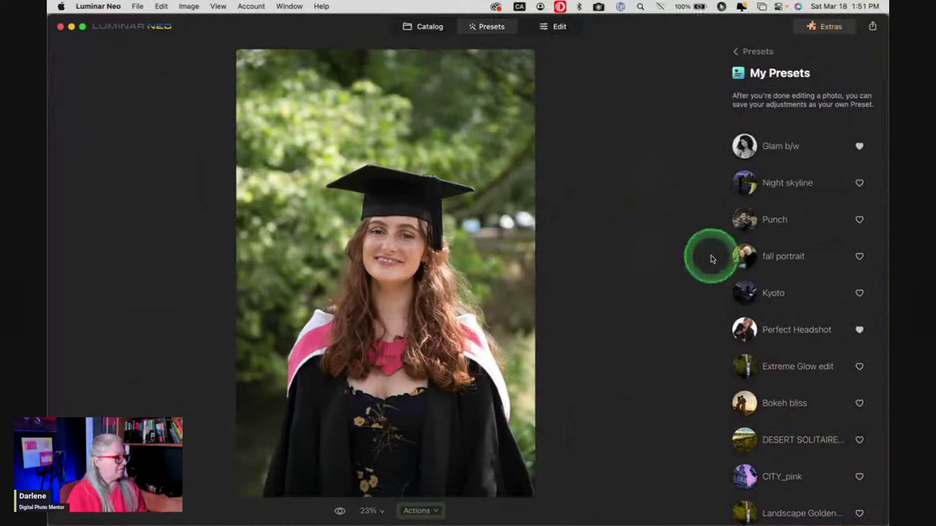
Preview the fall portrait and Glam b/w presets on the graduation portrait.
left_click(748, 262)
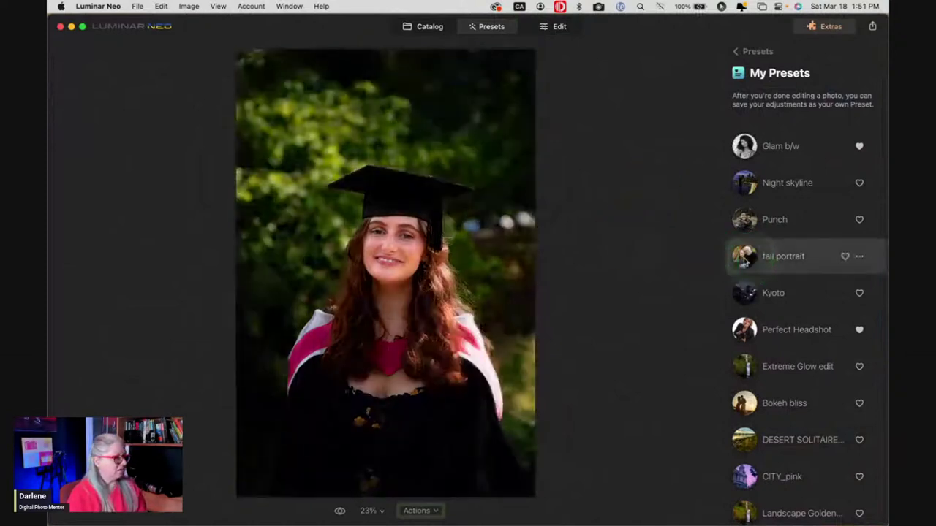
left_click(664, 263)
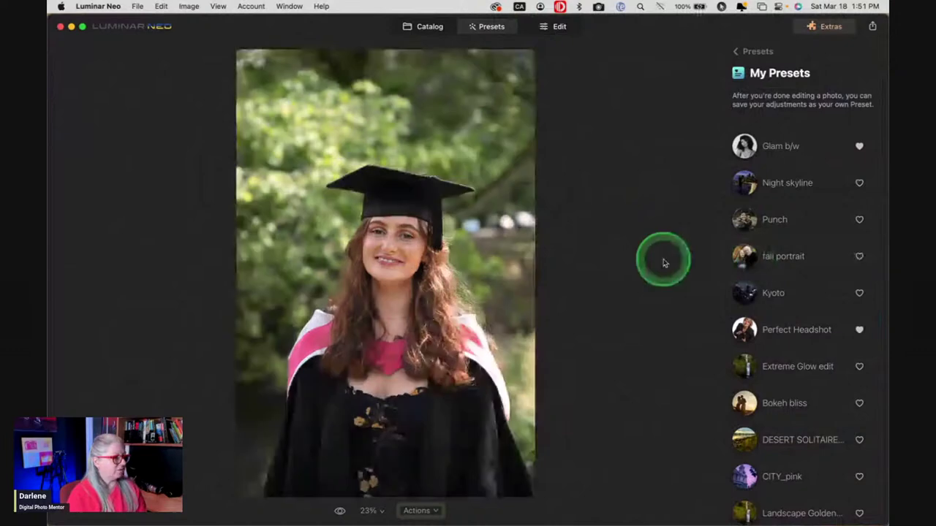
left_click(758, 153)
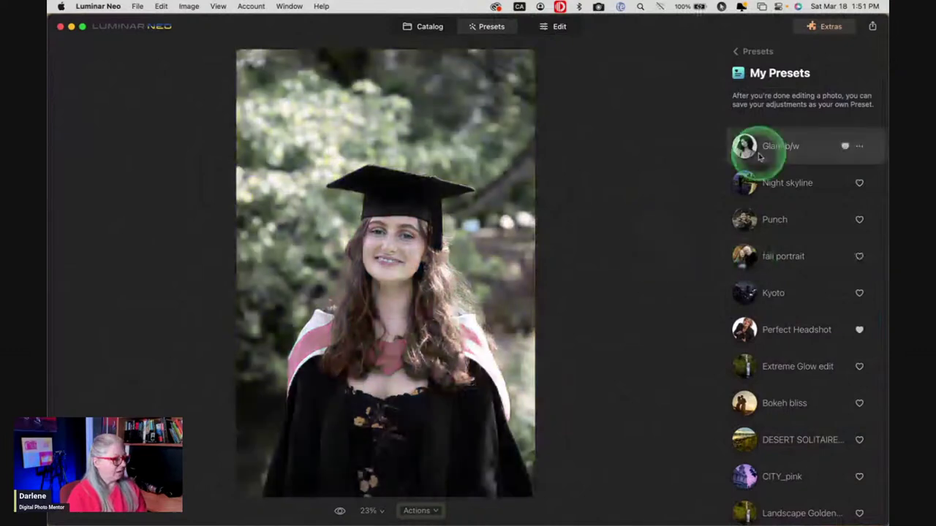
left_click(728, 321)
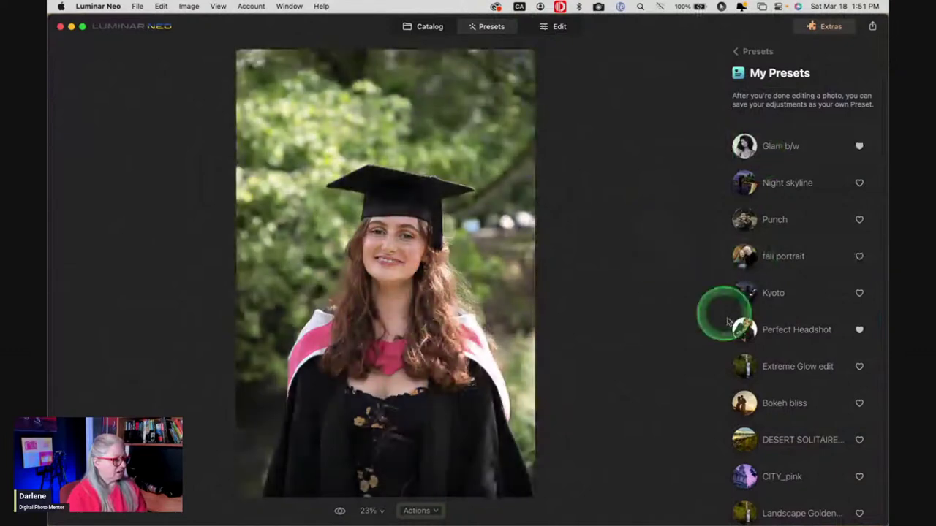
Preview more of the saved presets on the portrait, including Extreme Glow edit, CITY_pink, Golden Glow and Glamour Glow.
scroll(778, 375, "down", 1)
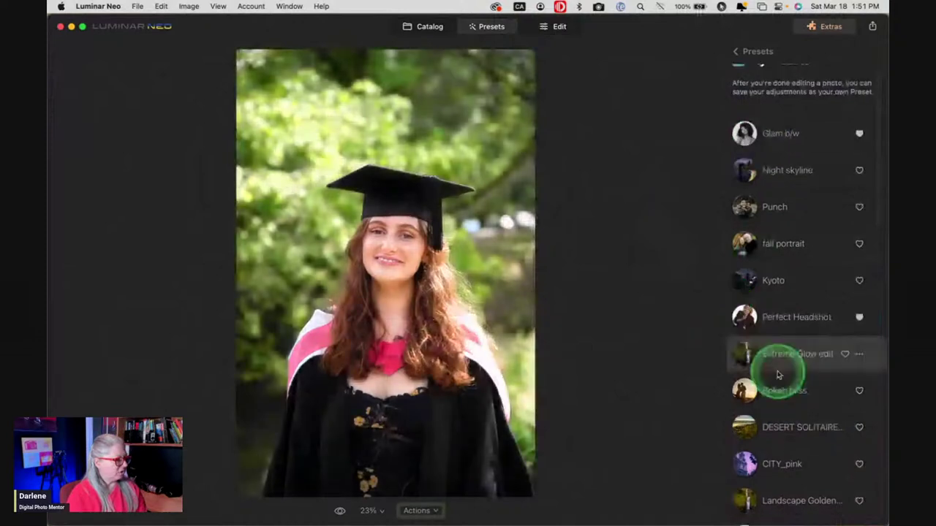
scroll(779, 375, "down", 5)
left_click(784, 401)
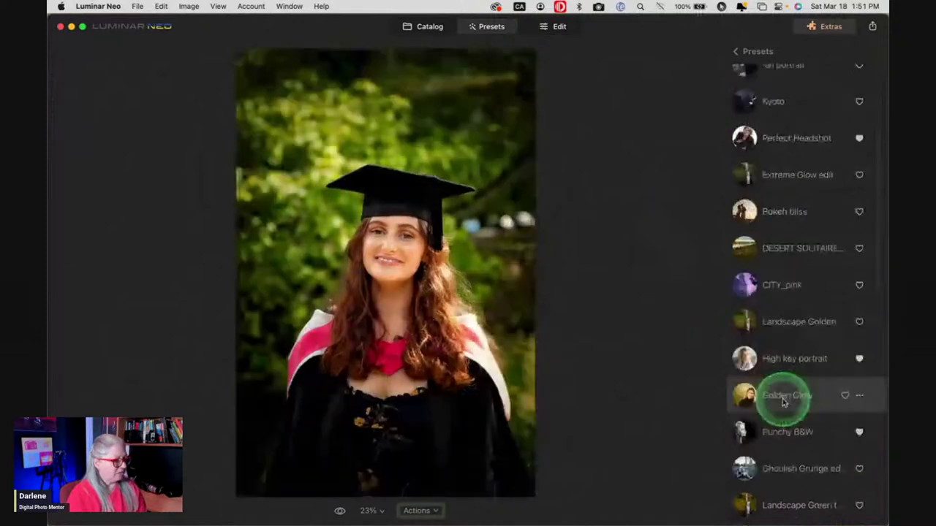
left_click(785, 278)
scroll(785, 278, "down", 1)
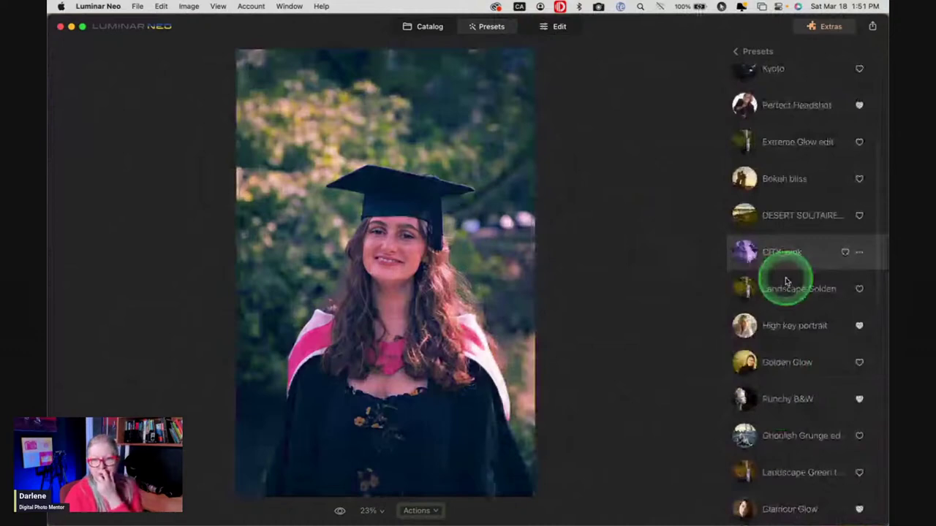
scroll(786, 282, "down", 3)
left_click(673, 292)
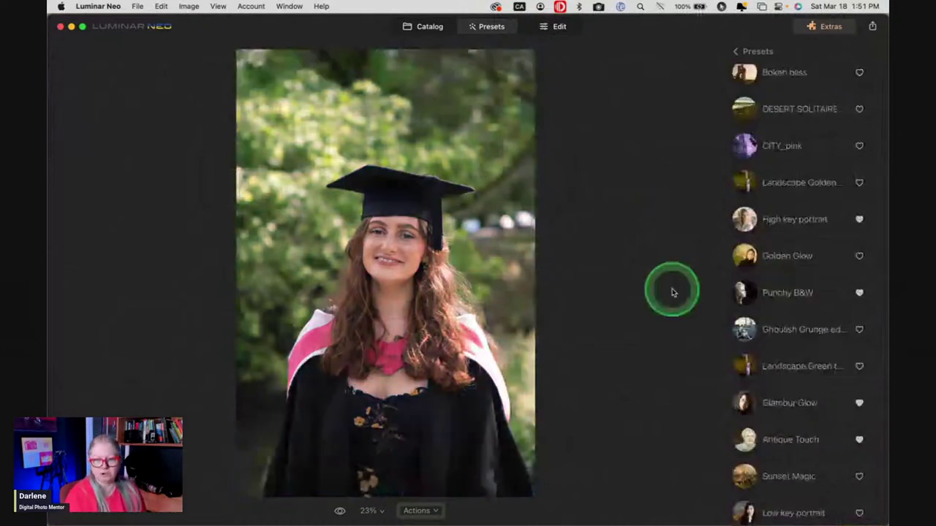
left_click(796, 257)
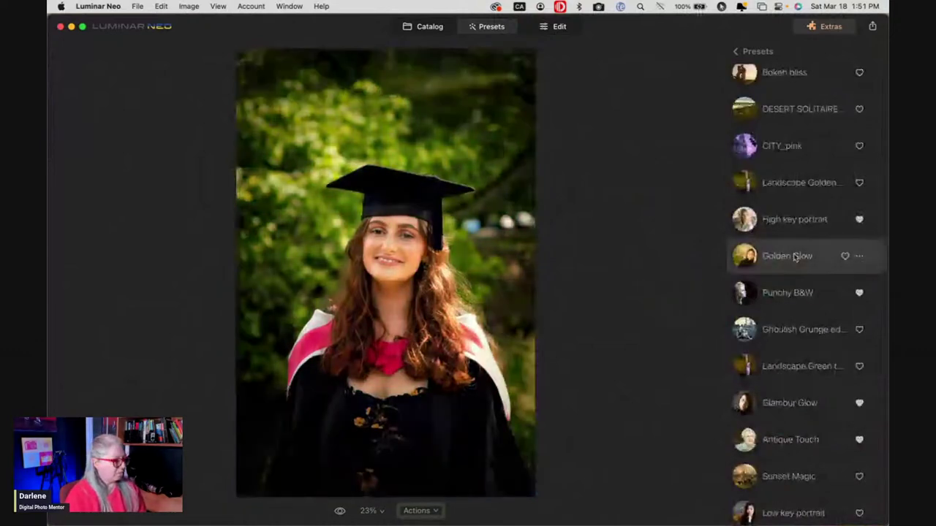
left_click(762, 406)
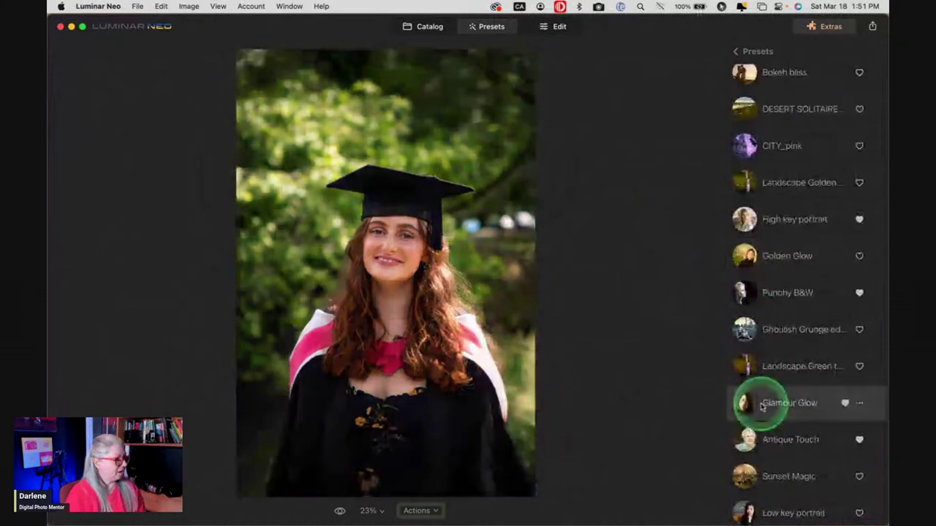
Preview the Antique Touch and Low key portrait presets on the graduation portrait.
left_click(777, 439)
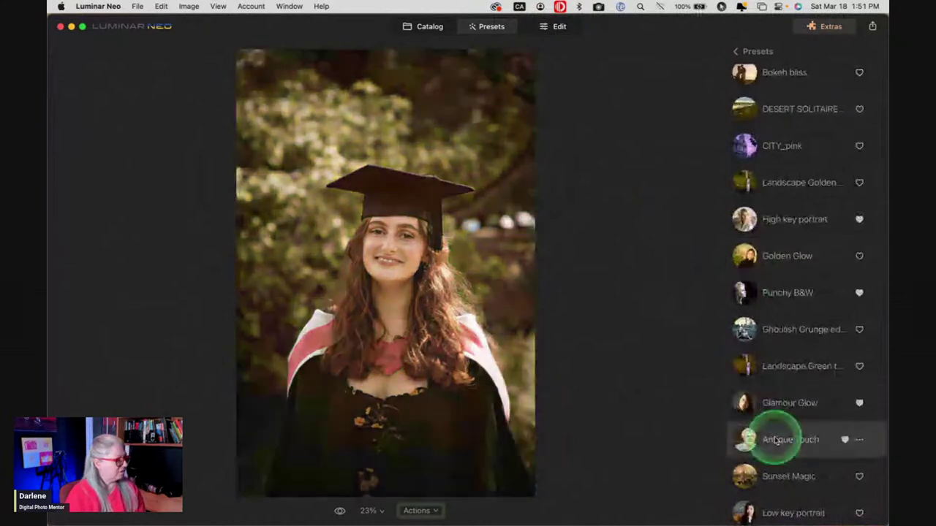
scroll(777, 440, "down", 3)
left_click(779, 414)
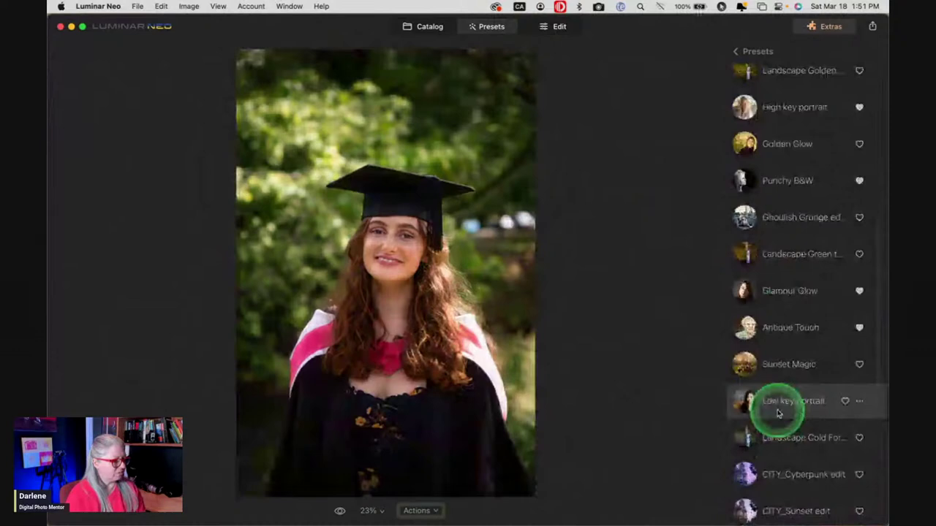
scroll(778, 414, "down", 3)
left_click(771, 410)
Apply the Golden Glow preset to the graduation portrait and compare it with the original image.
scroll(772, 410, "up", 5)
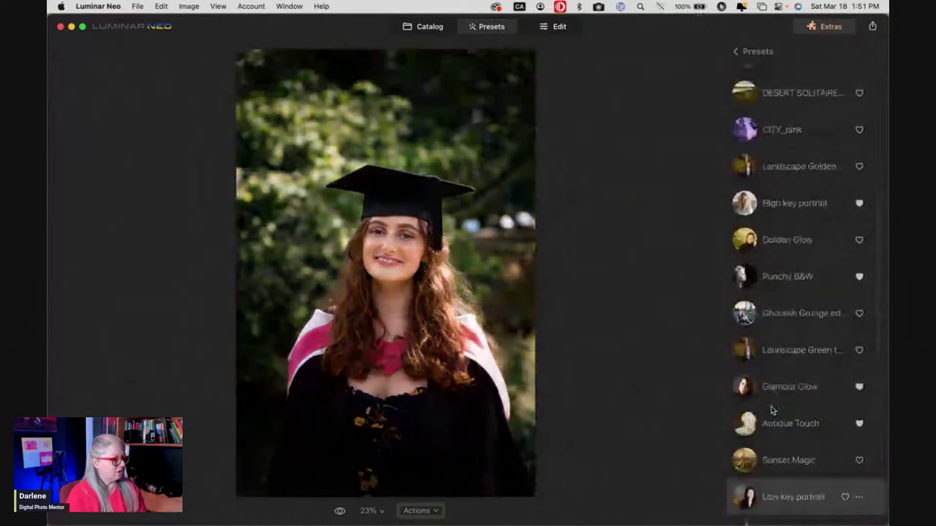
scroll(771, 410, "up", 2)
left_click(781, 331)
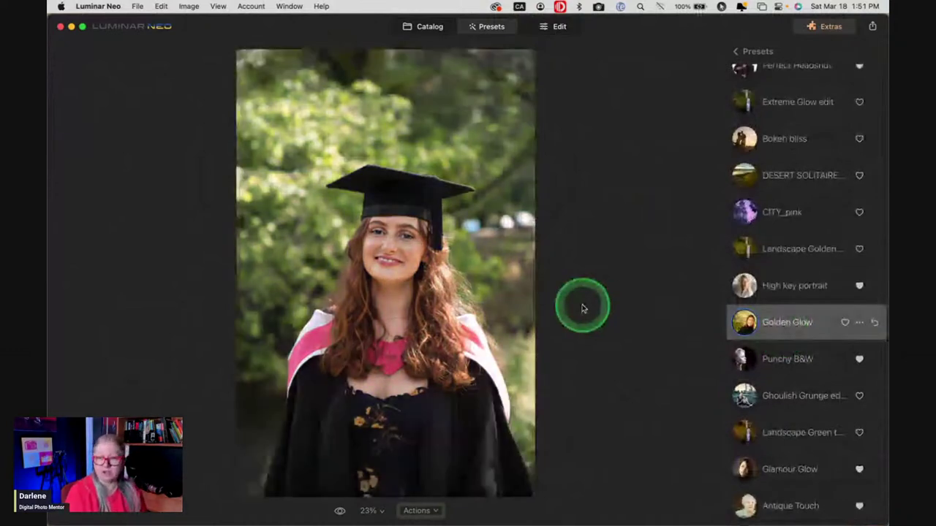
left_click(816, 322)
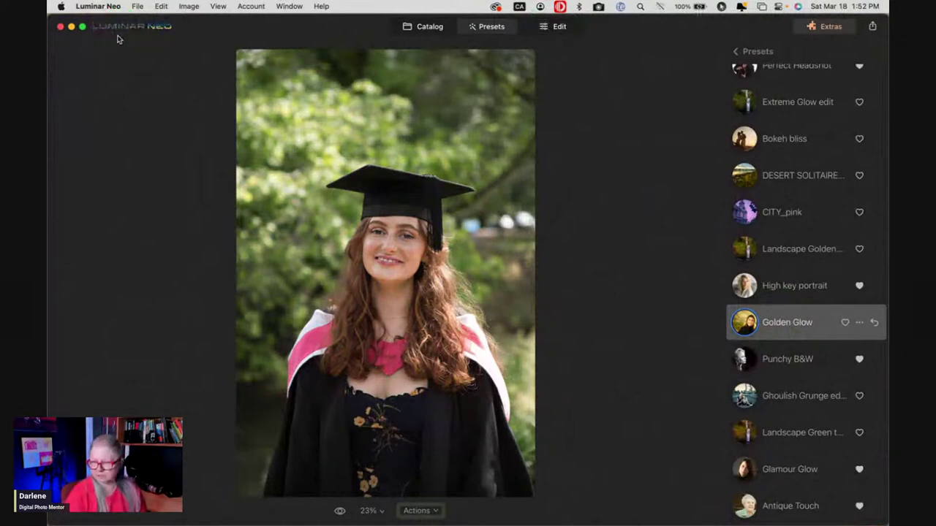
key("backslash")
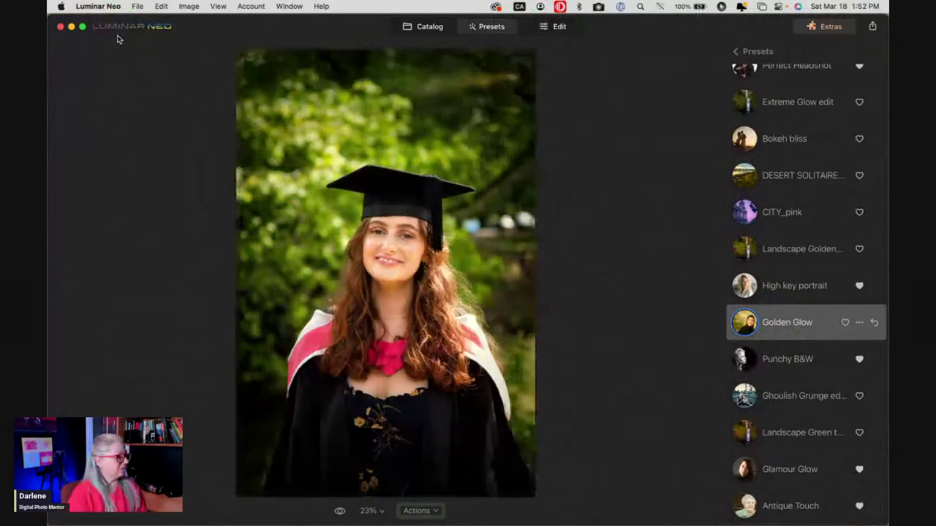
Open the preset's applied edits and, in the Landscape edit, set Golden Hour to 3 and Foliage Enhancer to 10.
left_click(554, 26)
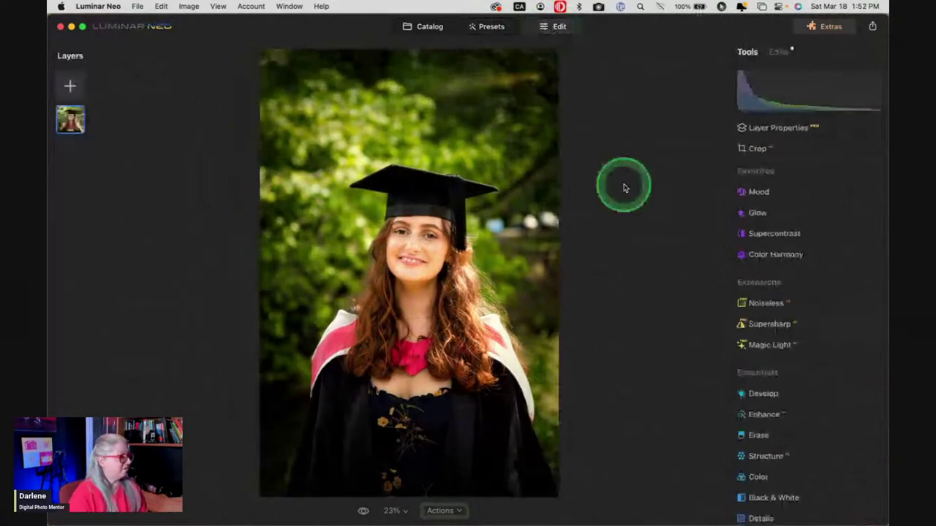
left_click(779, 51)
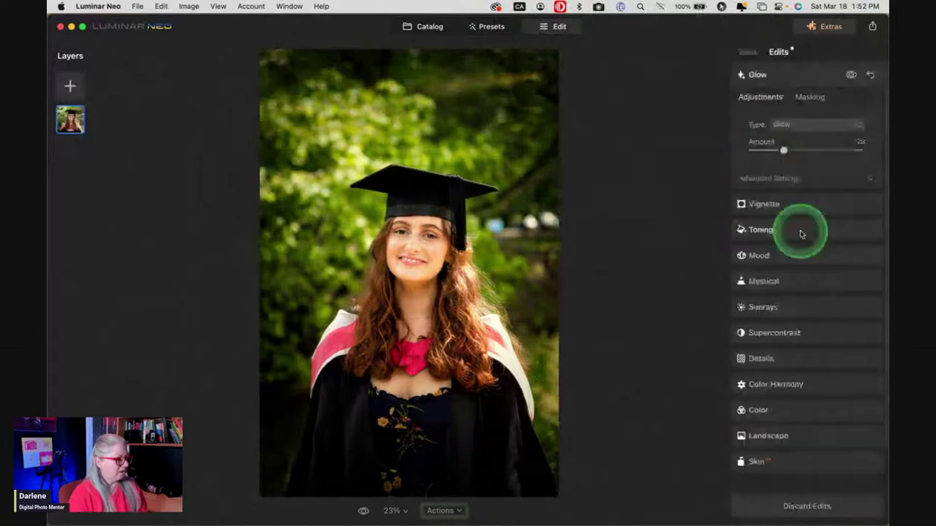
scroll(803, 350, "down", 3)
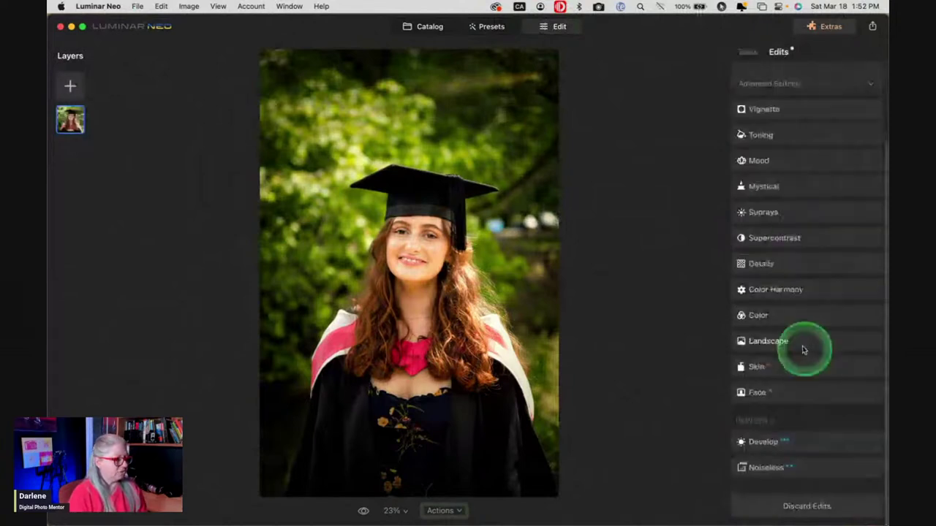
left_click(803, 350)
left_click(780, 413)
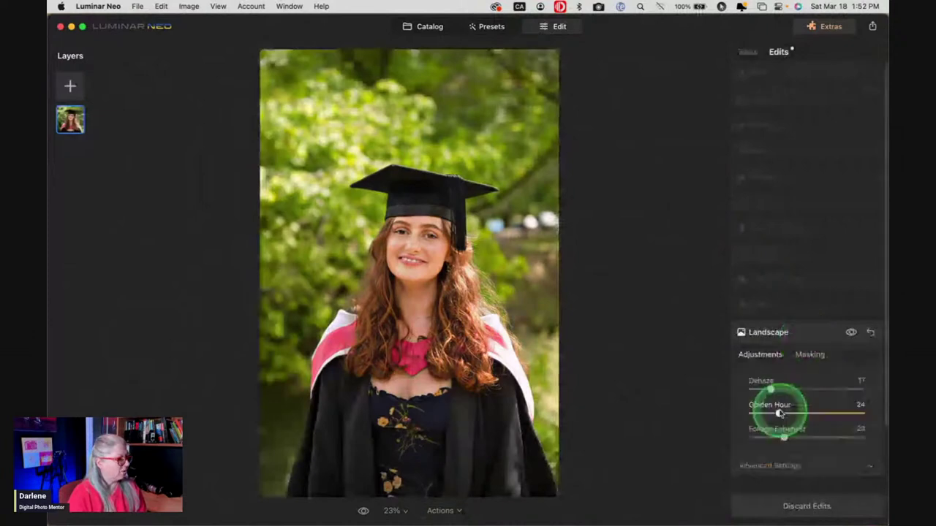
left_click_drag(780, 413, 756, 414)
mouse_move(768, 437)
left_mouse_down()
mouse_move(783, 437)
mouse_move(765, 434)
left_mouse_up()
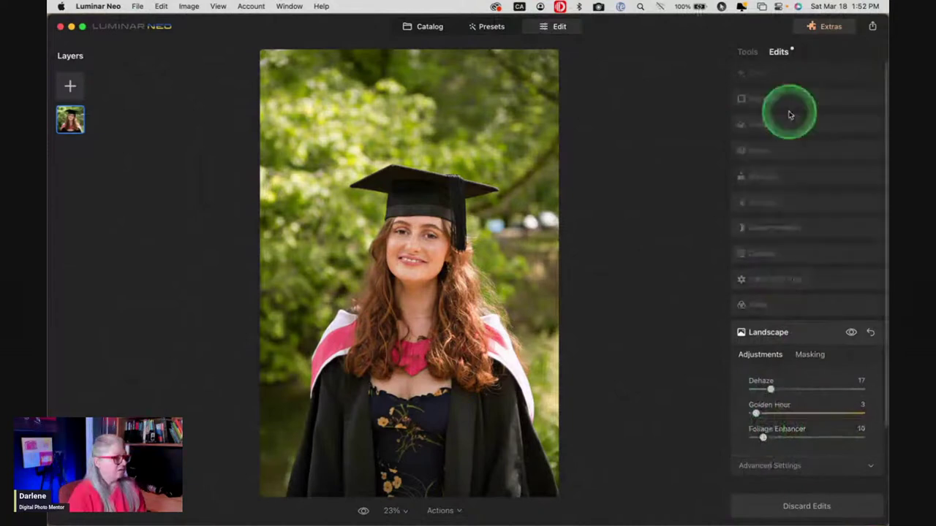
In the RAW Develop edit, try the Camera Neutral profile and settle on Camera Portrait as the camera profile.
left_click(796, 82)
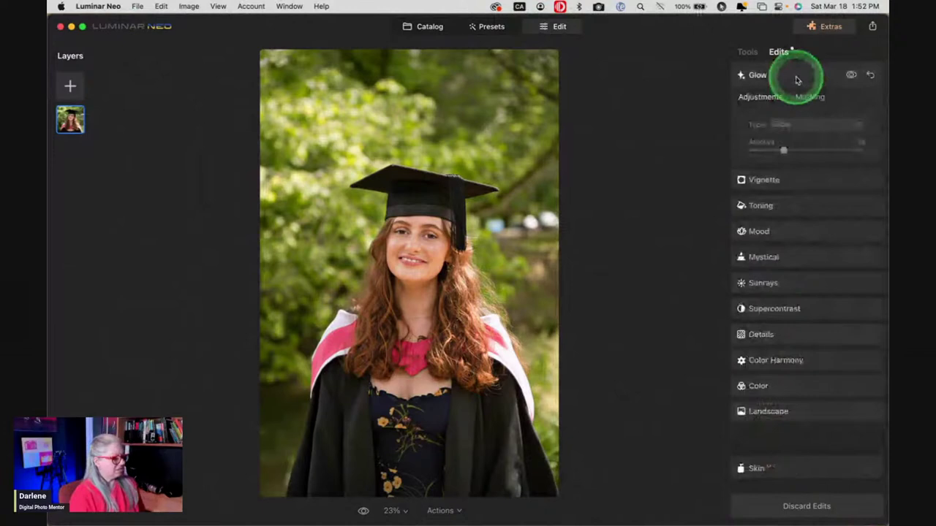
left_click(789, 284)
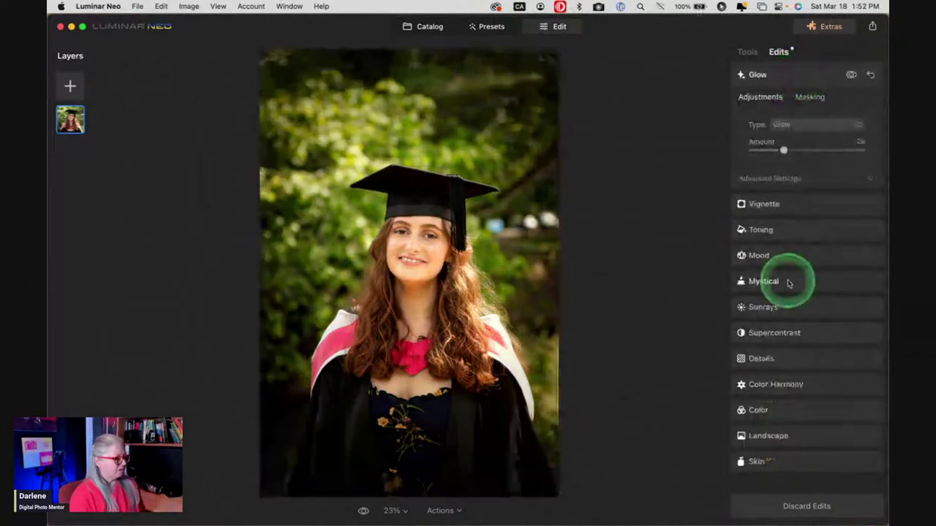
scroll(789, 283, "down", 3)
left_click(804, 439)
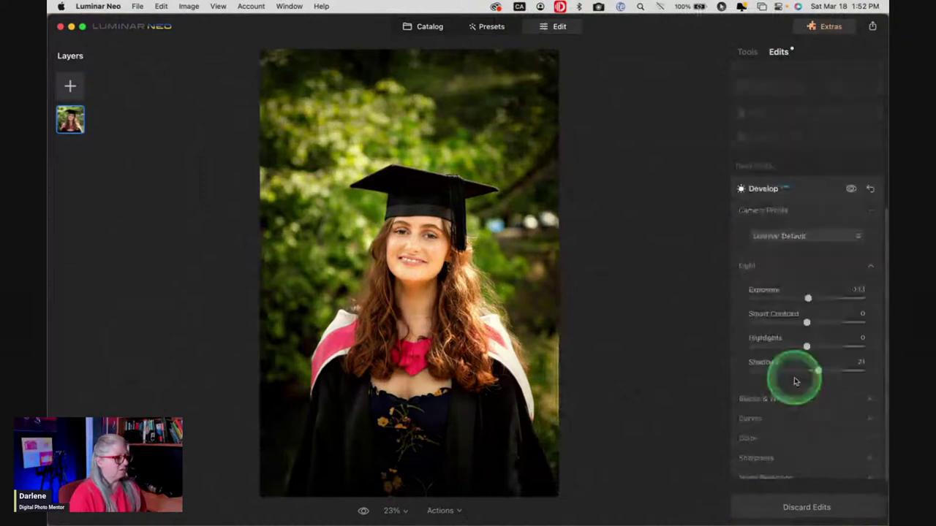
left_click(752, 383)
left_click(778, 255)
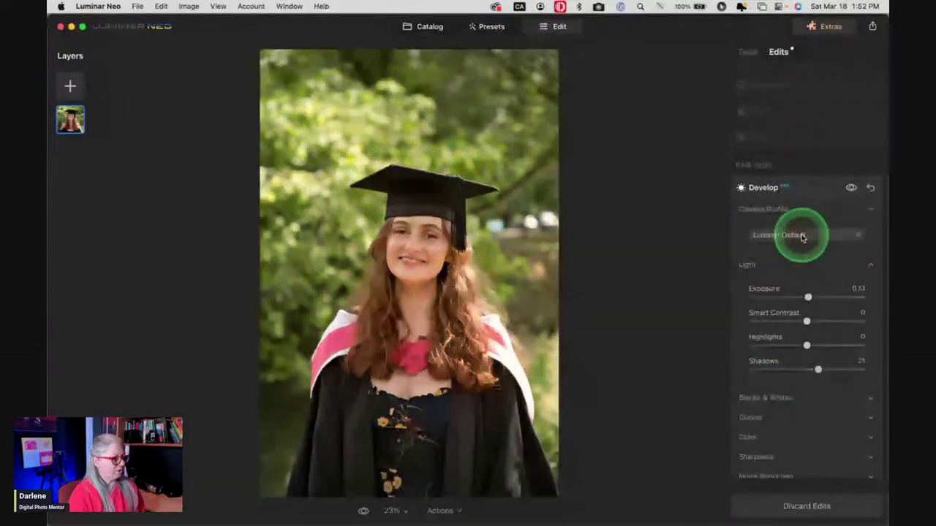
left_click(802, 236)
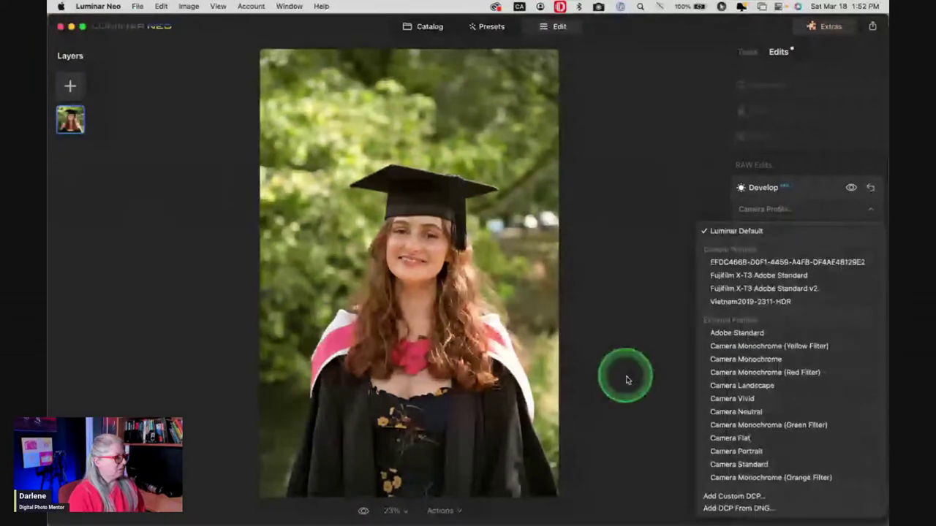
left_click(717, 413)
left_click(769, 259)
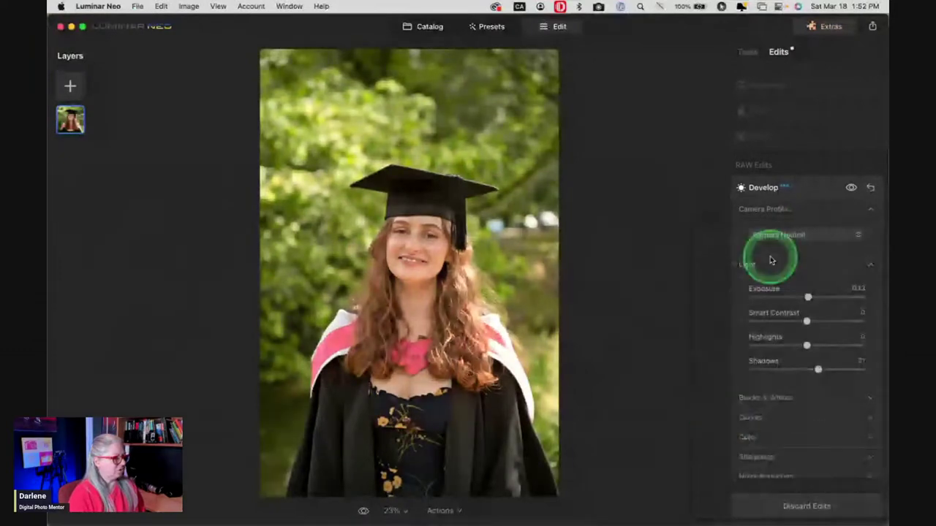
left_click(776, 236)
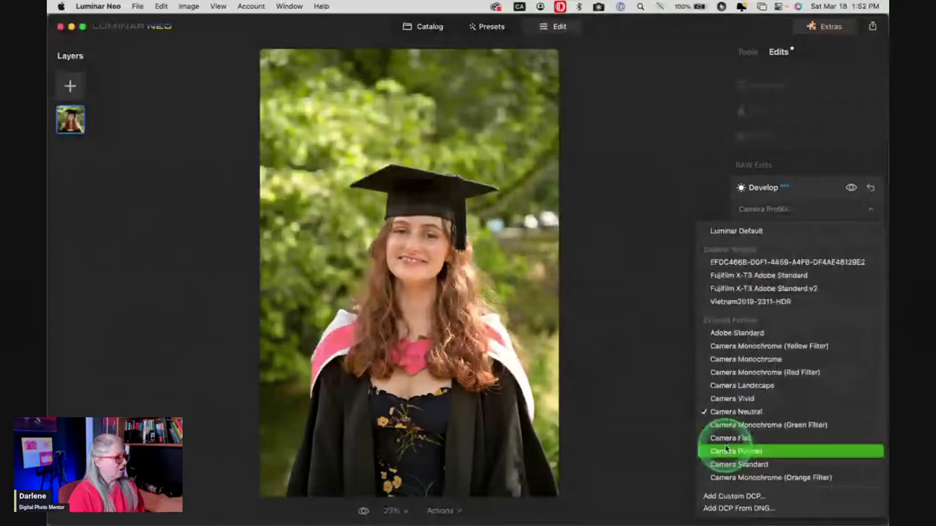
left_click_drag(726, 448, 727, 448)
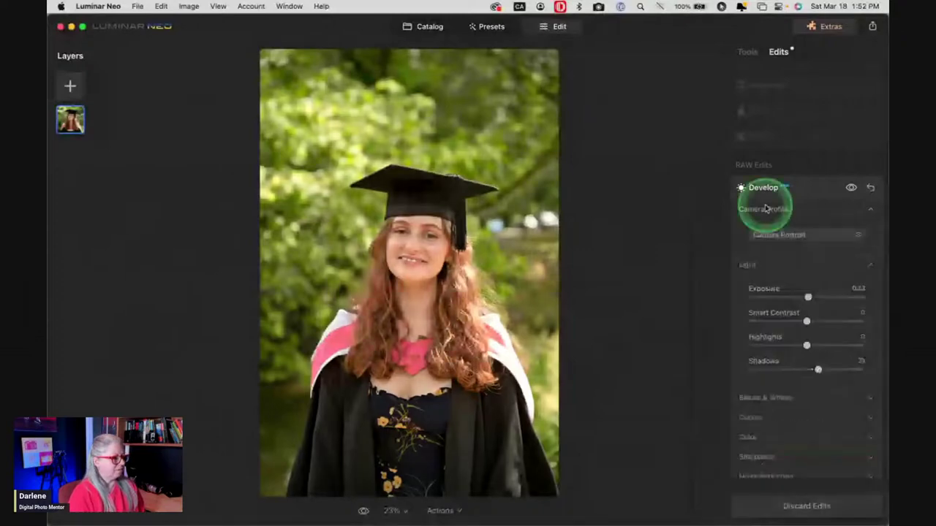
Set the Shadows of the RAW Develop edit to 15.
left_click_drag(806, 297, 808, 302)
double_click(817, 371)
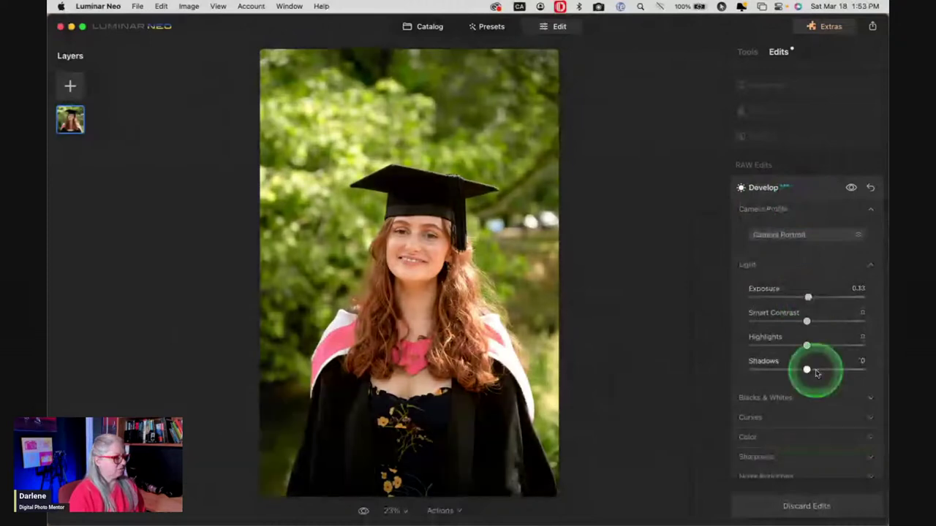
left_click(817, 371)
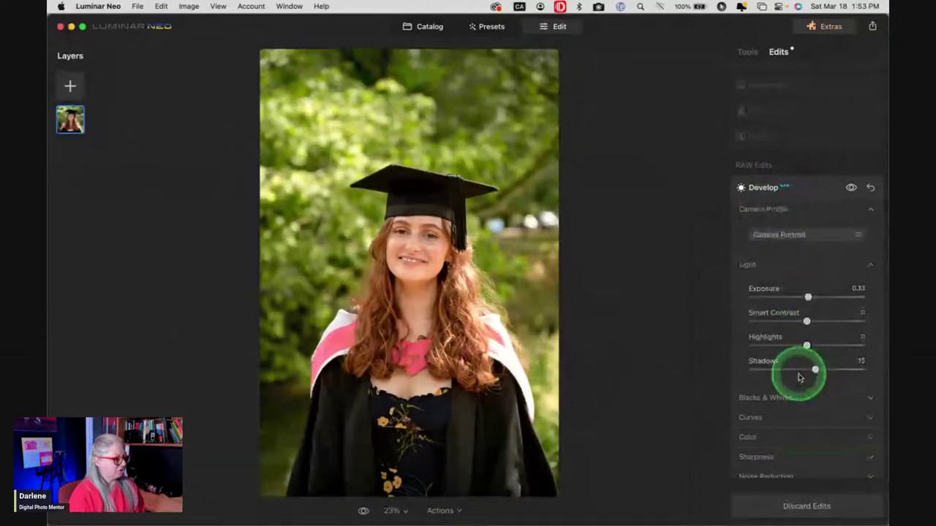
In the RAW Develop color settings, cool the Temperature to about 5650 and set the Tint to 7.
scroll(775, 388, "down", 2)
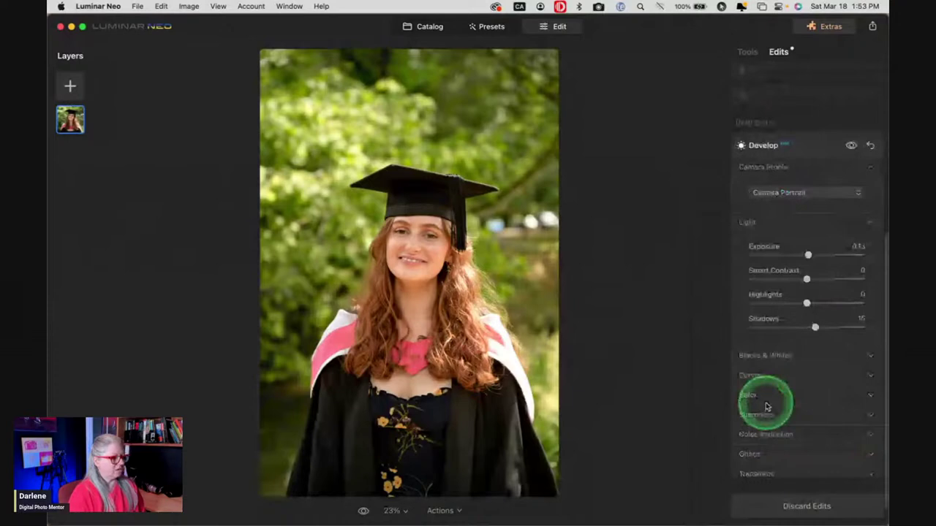
left_click(767, 404)
left_click(808, 321)
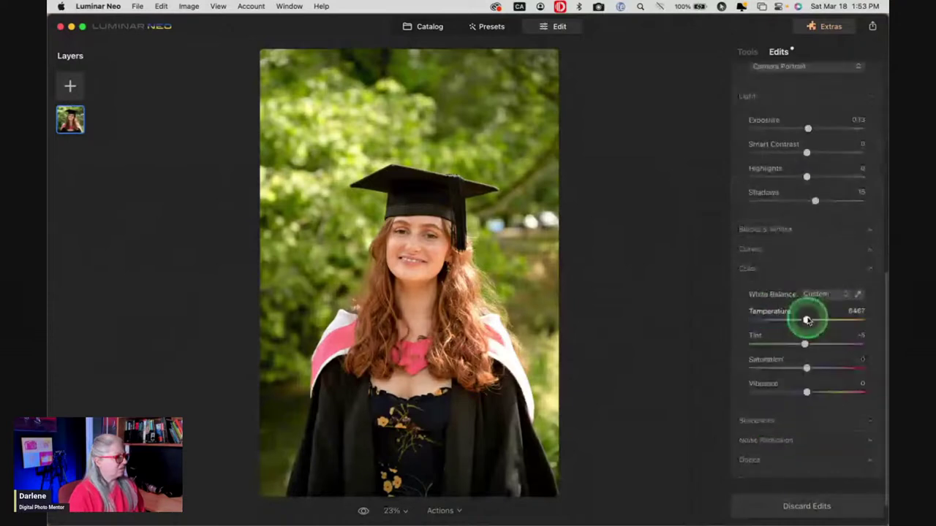
left_click_drag(808, 321, 808, 344)
left_click(804, 343)
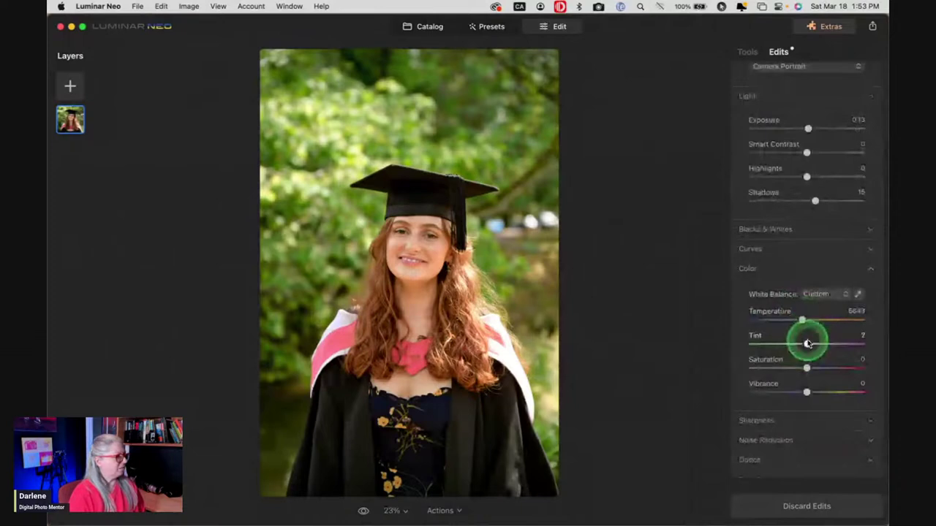
Open the Face edit and set Slim Face to 5.
scroll(808, 342, "up", 2)
scroll(809, 341, "up", 6)
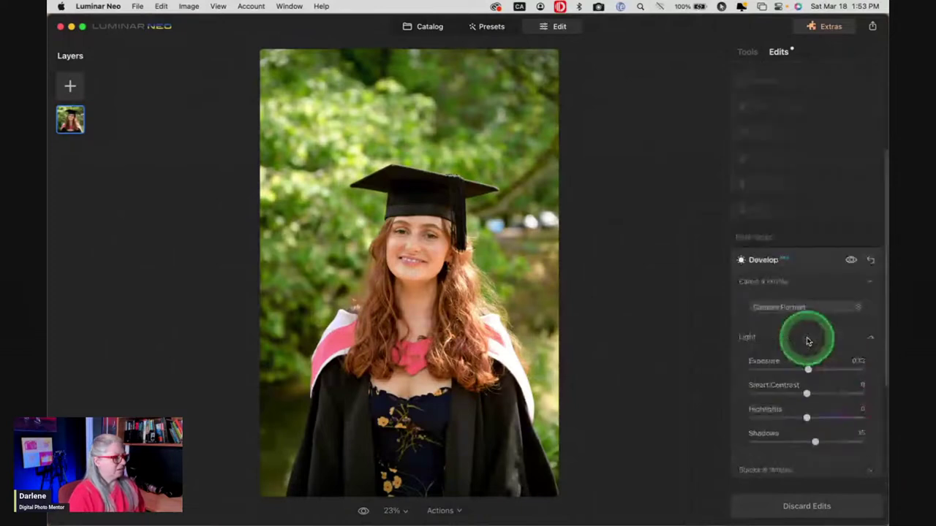
left_click(799, 237)
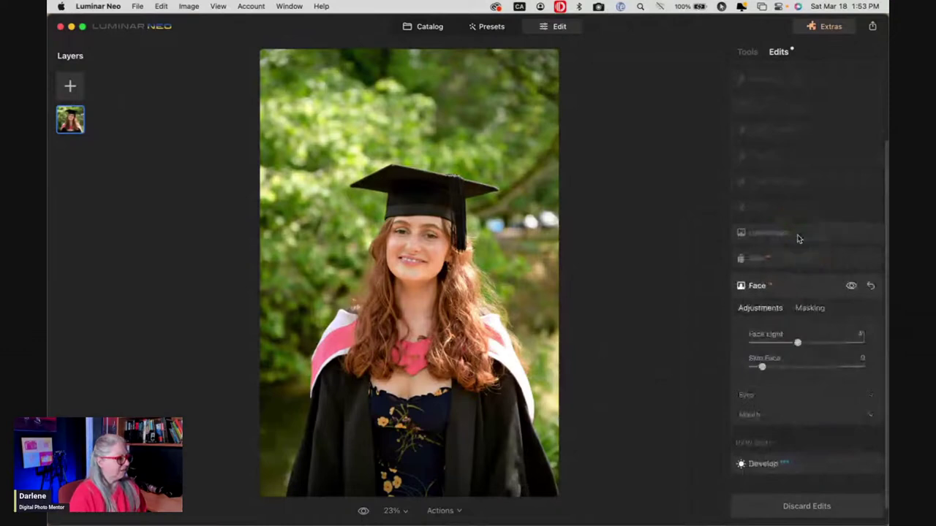
left_click_drag(759, 346, 757, 345)
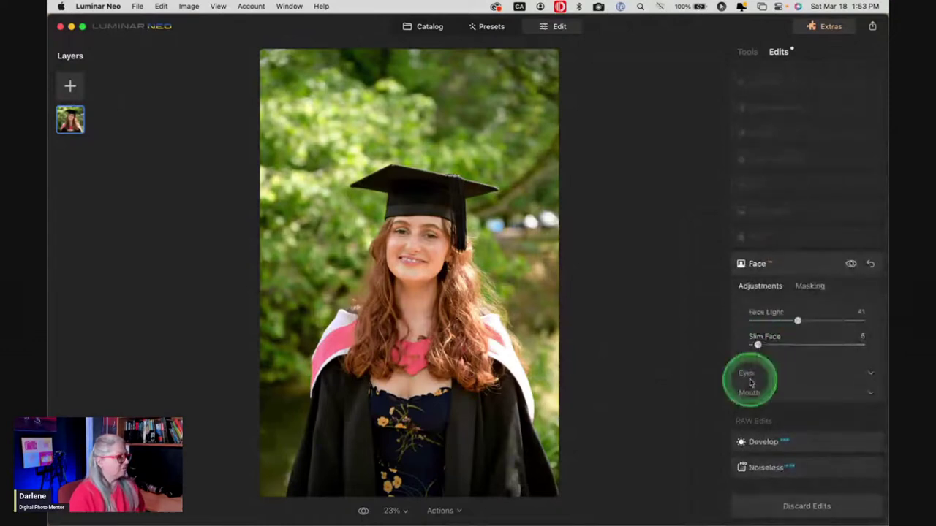
Reset Enlarge Eyes to 0 in the Face edit's eye settings, comparing the face with and without the edit.
left_click(407, 234)
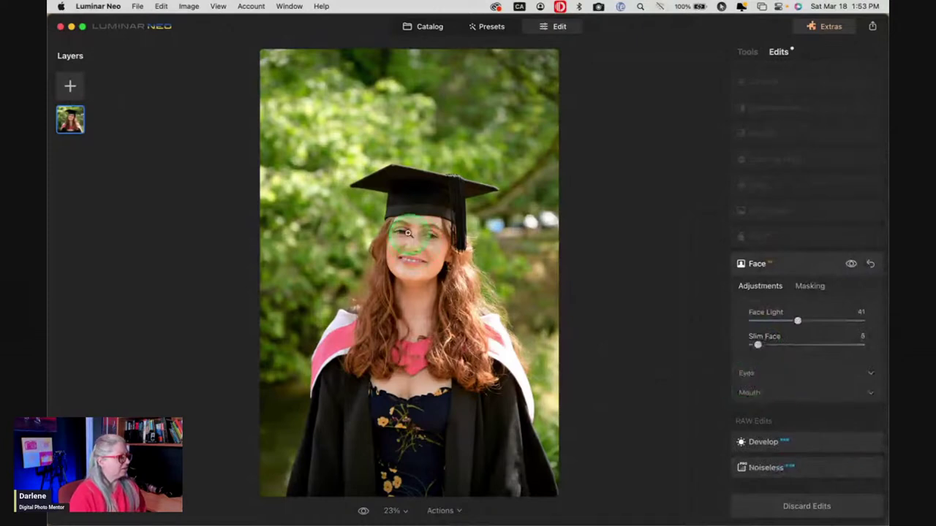
left_click(470, 310)
left_click(760, 375)
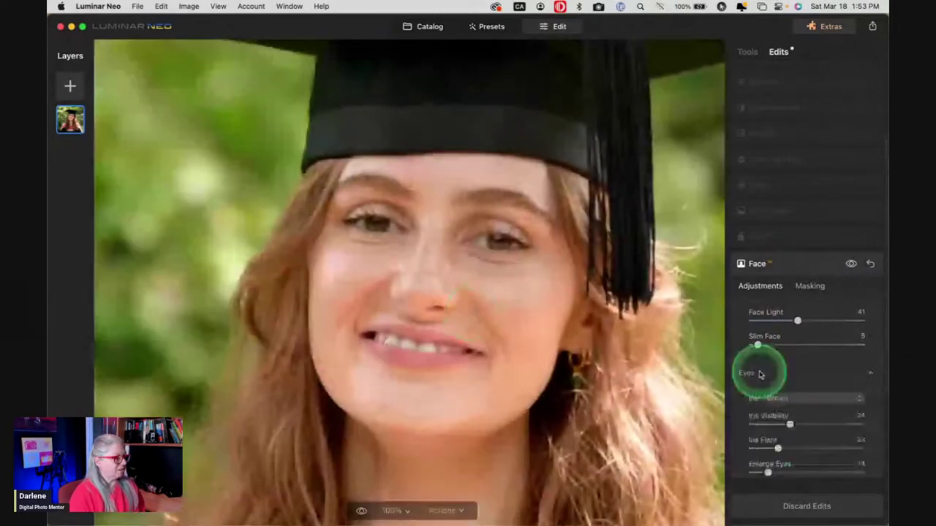
scroll(763, 361, "down", 5)
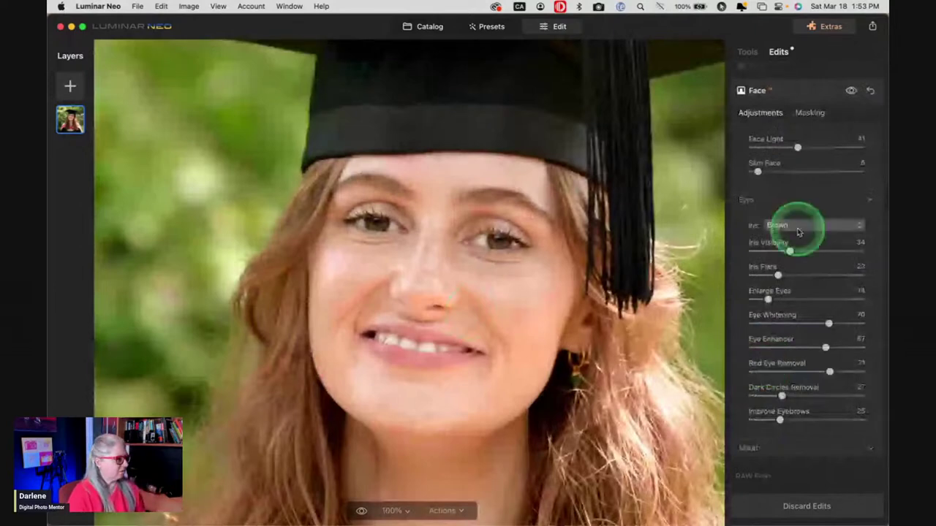
left_click(851, 91)
left_click(851, 91)
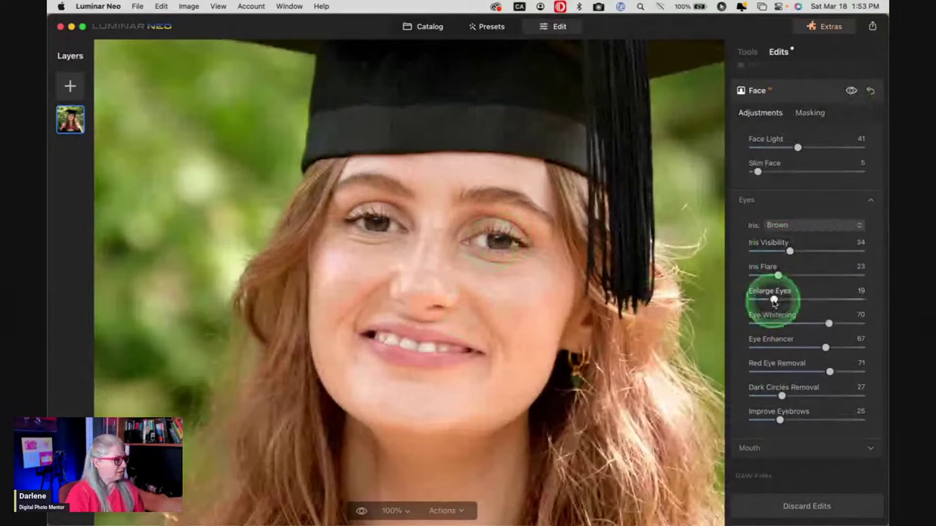
double_click(774, 300)
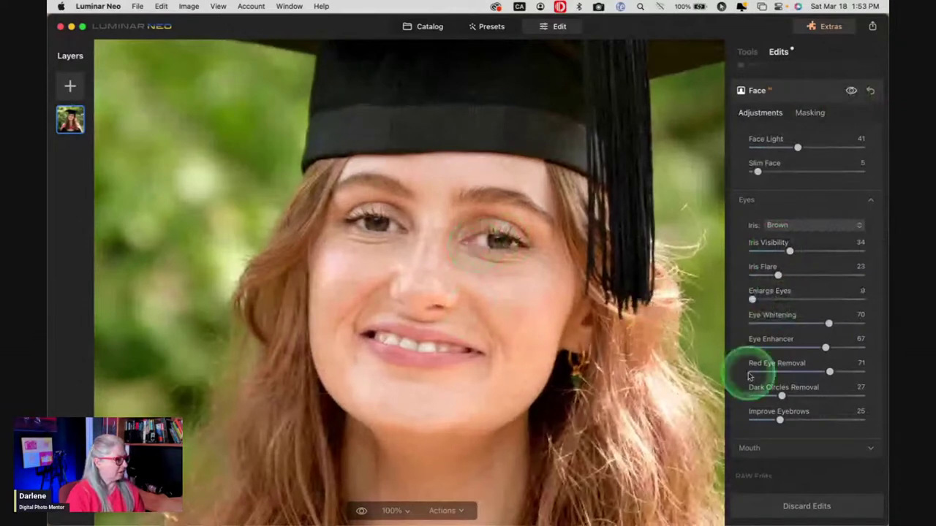
Hide and show the Face edit to compare the woman's face before and after the adjustments.
scroll(817, 292, "up", 2)
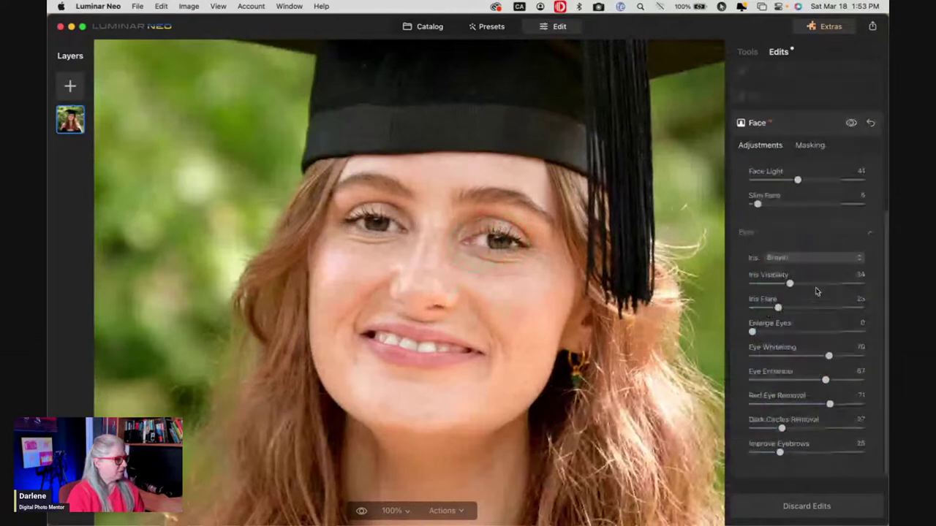
scroll(817, 292, "up", 3)
left_click(851, 180)
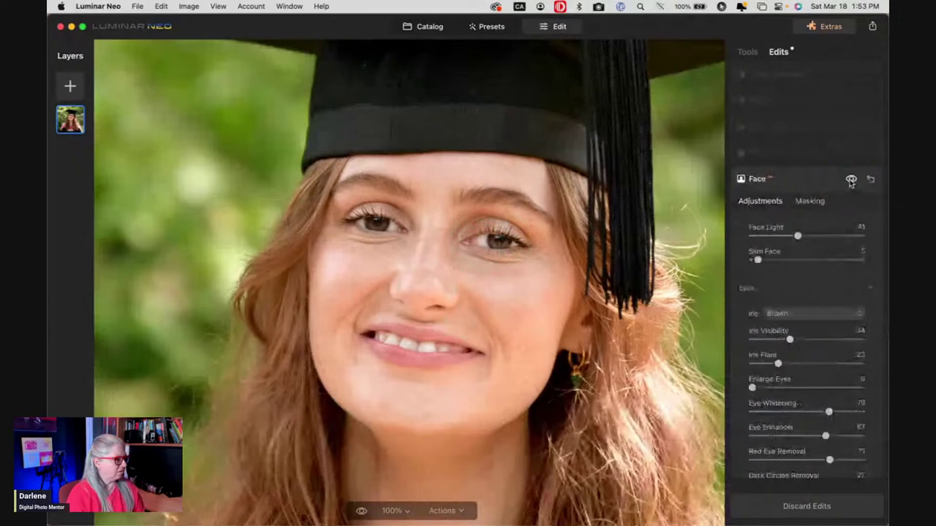
left_click(852, 181)
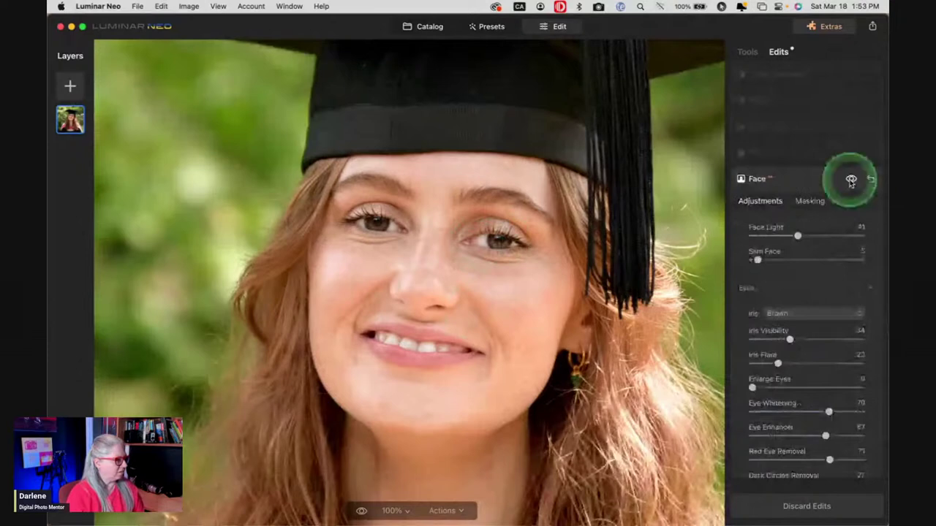
Open the Skin edit and lower Shine Removal to 14 and Amount to 21.
left_click(790, 154)
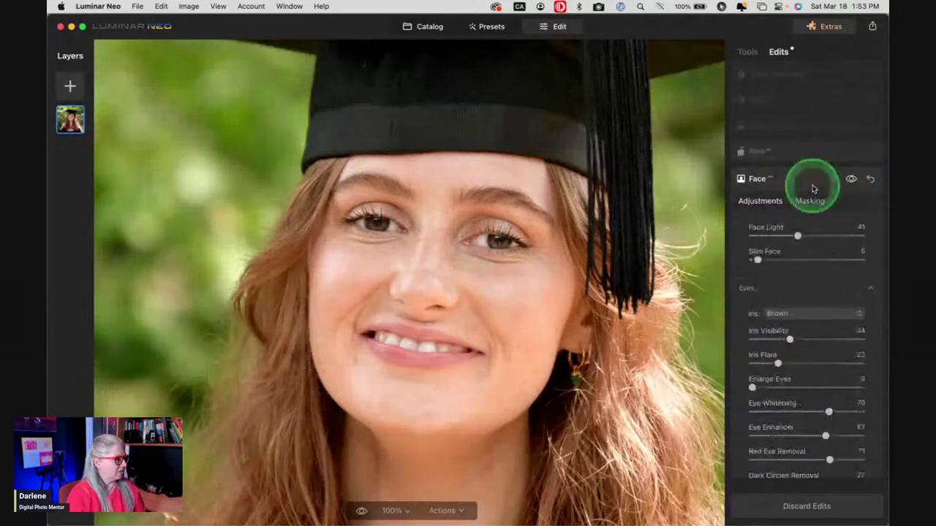
left_click(816, 227)
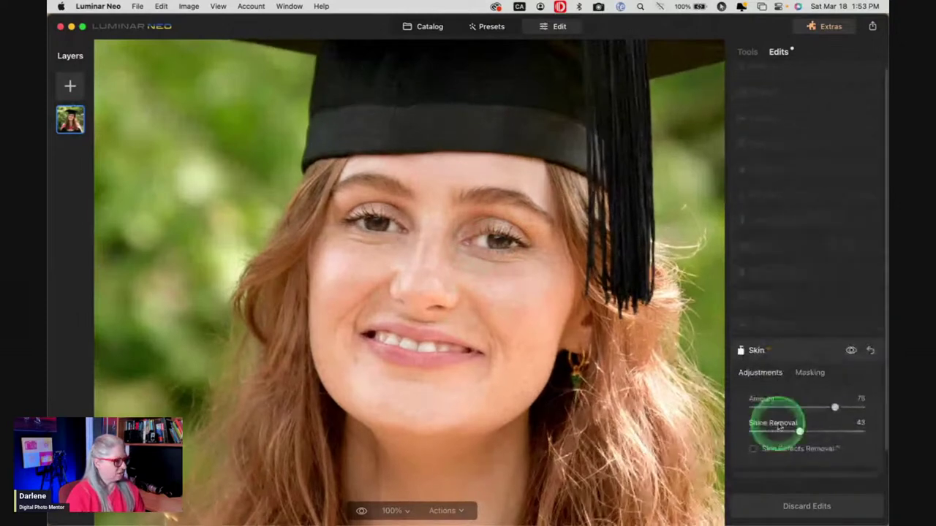
left_click(768, 433)
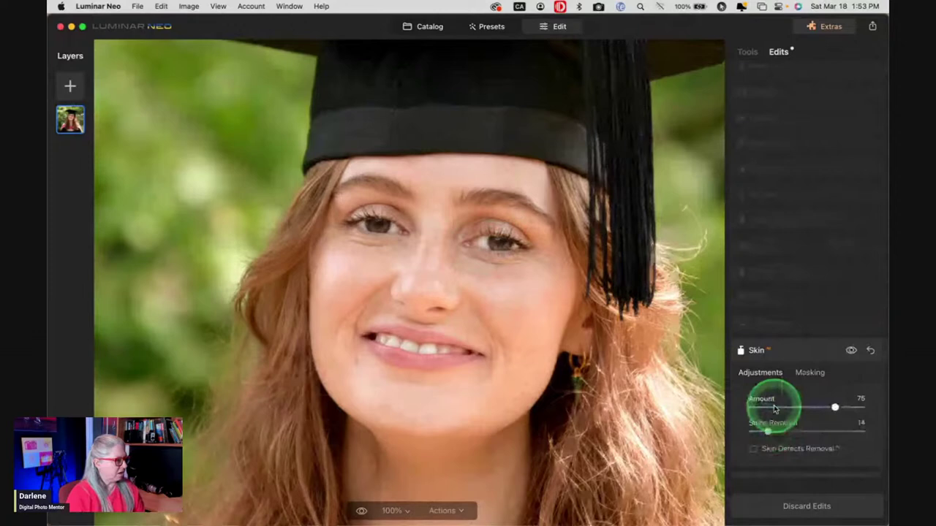
left_click(775, 408)
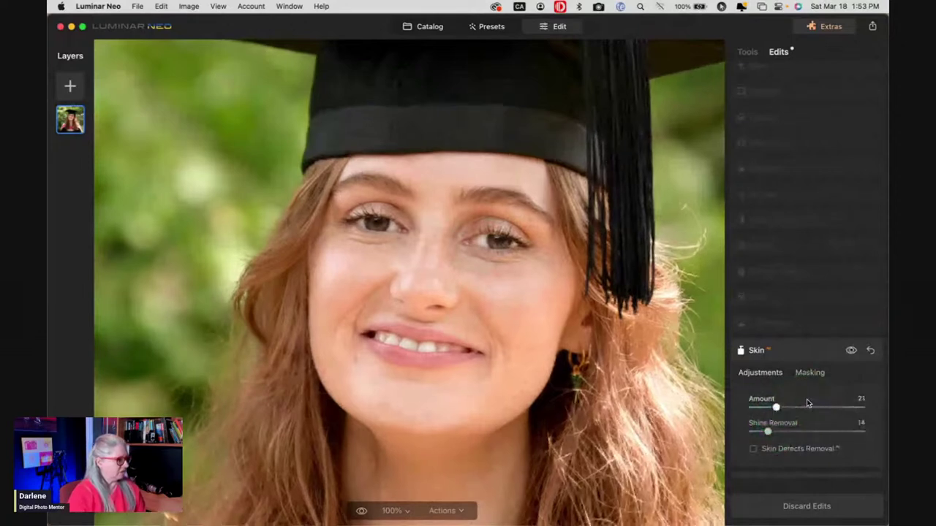
left_click(776, 408)
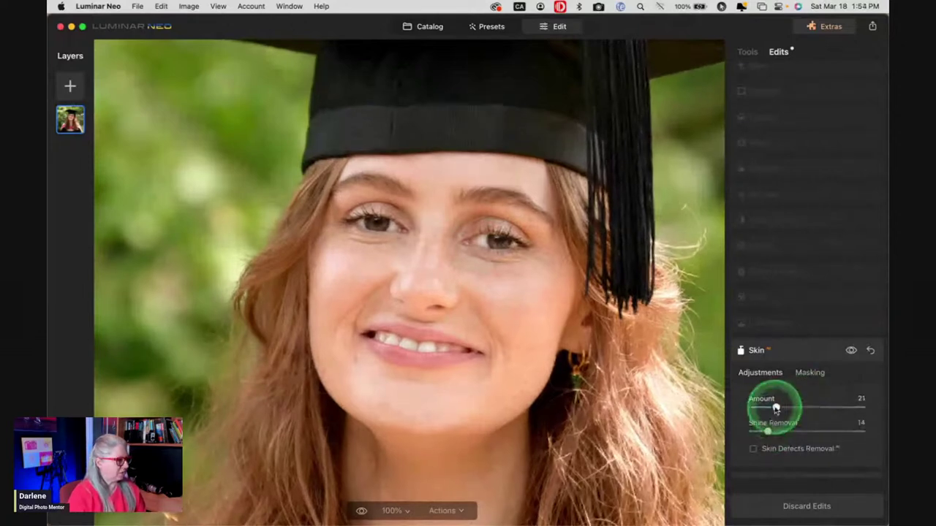
left_click(789, 356)
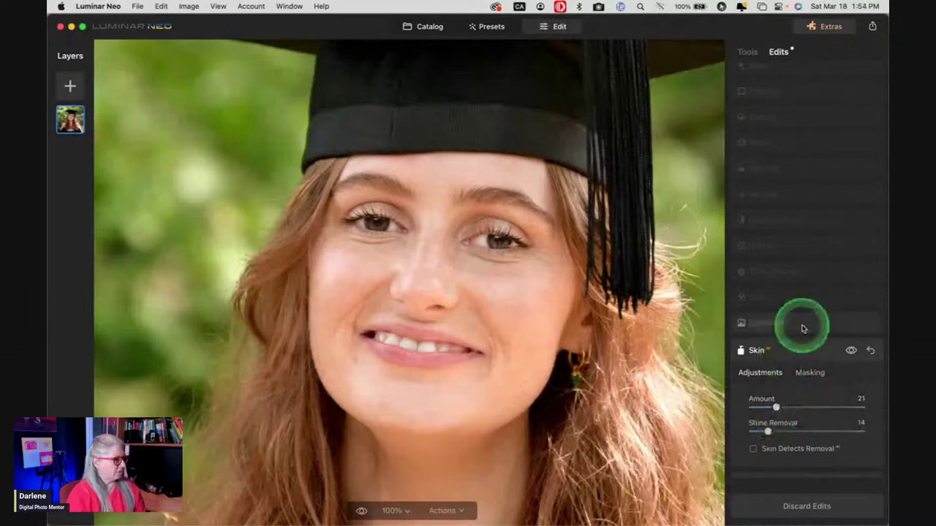
Open the Landscape edit and reduce Dehaze to 6.
left_click(802, 327)
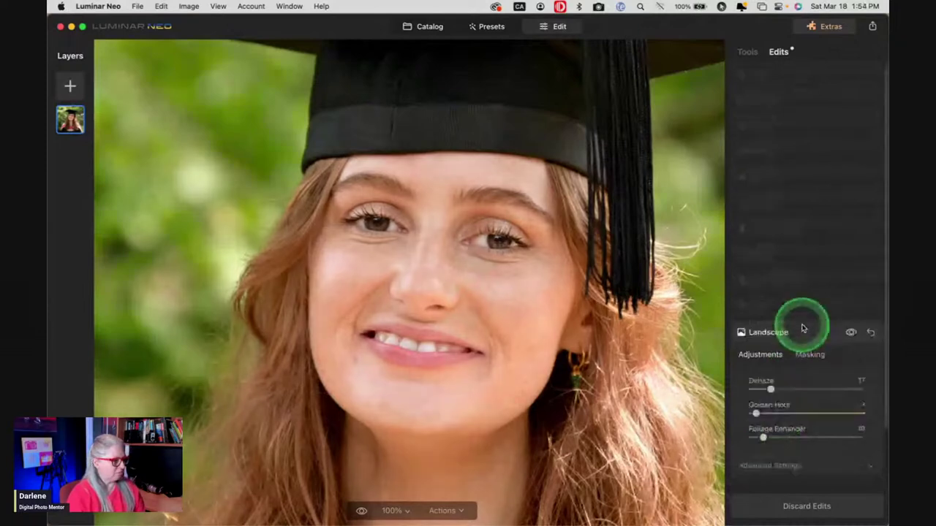
scroll(802, 328, "down", 2)
left_click_drag(771, 339, 758, 339)
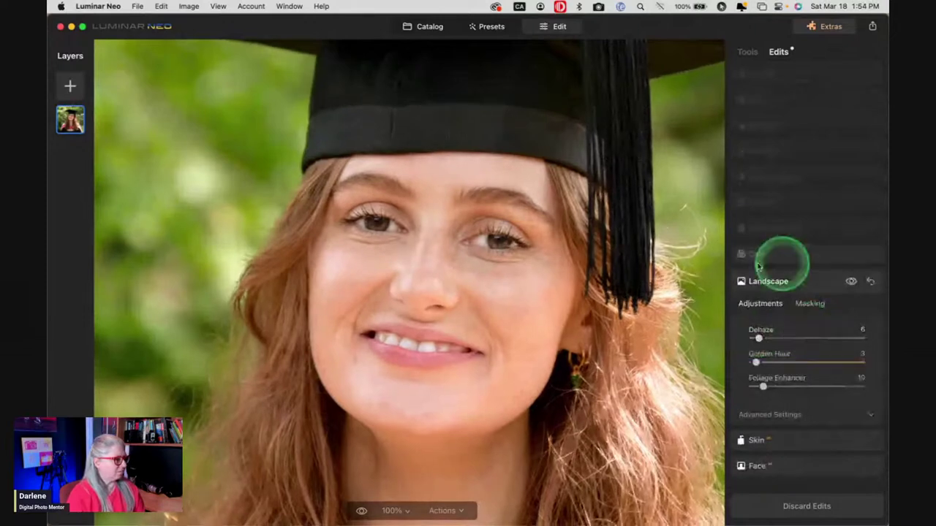
Open the Color edit, expand its HSL settings, and set the overall Saturation to -8.
left_click(726, 299)
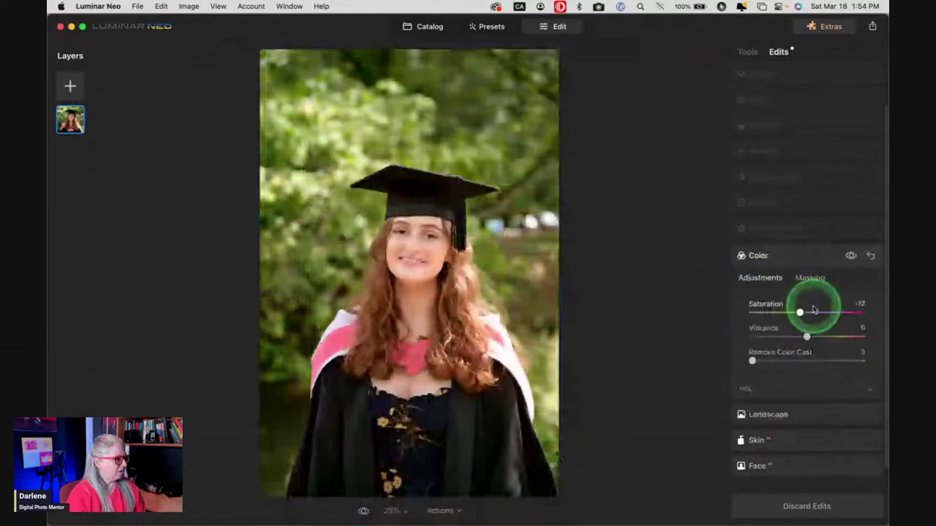
left_click(838, 279)
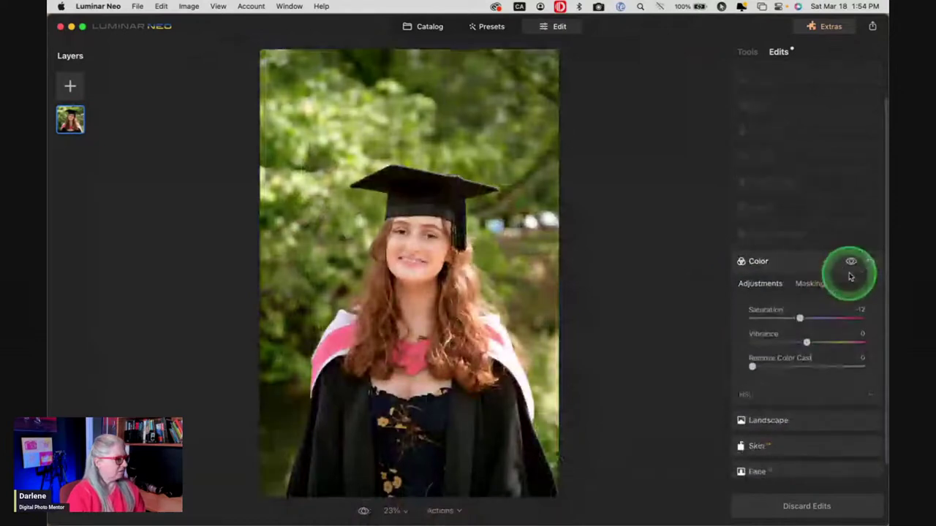
scroll(805, 313, "down", 1)
left_click(795, 389)
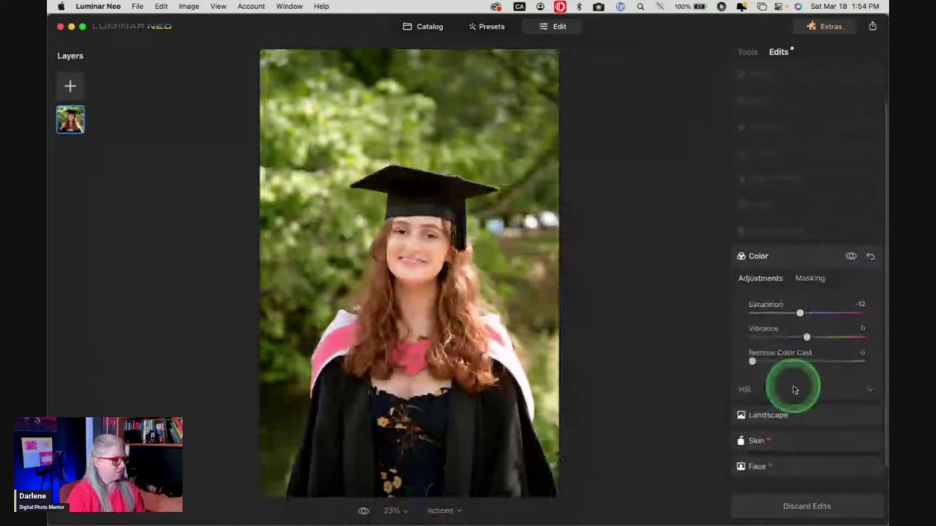
scroll(804, 347, "down", 2)
left_click(800, 176)
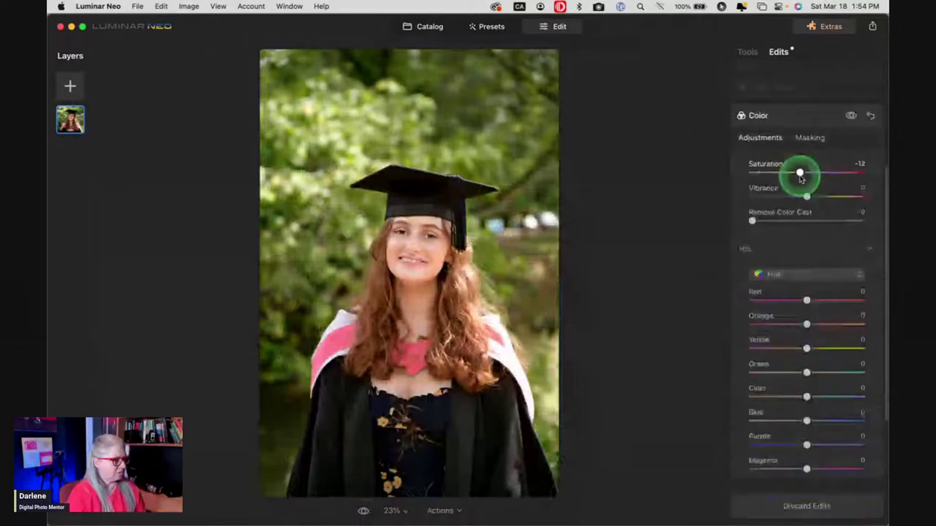
left_click_drag(801, 177, 803, 173)
scroll(796, 181, "down", 1)
scroll(822, 115, "up", 2)
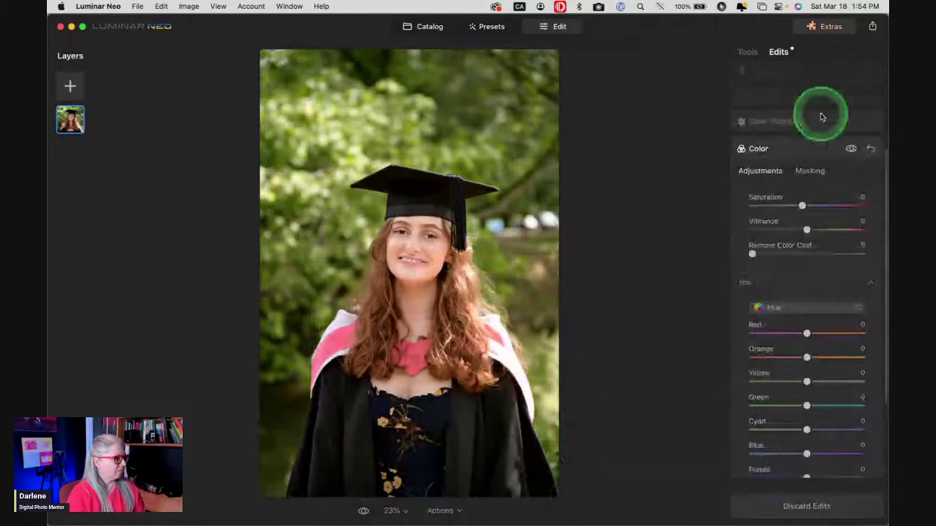
In the Color Harmony edit, set Warmth to 6, Color Contrast Amount to 26, and Color Contrast Hue to 254.
left_click(813, 126)
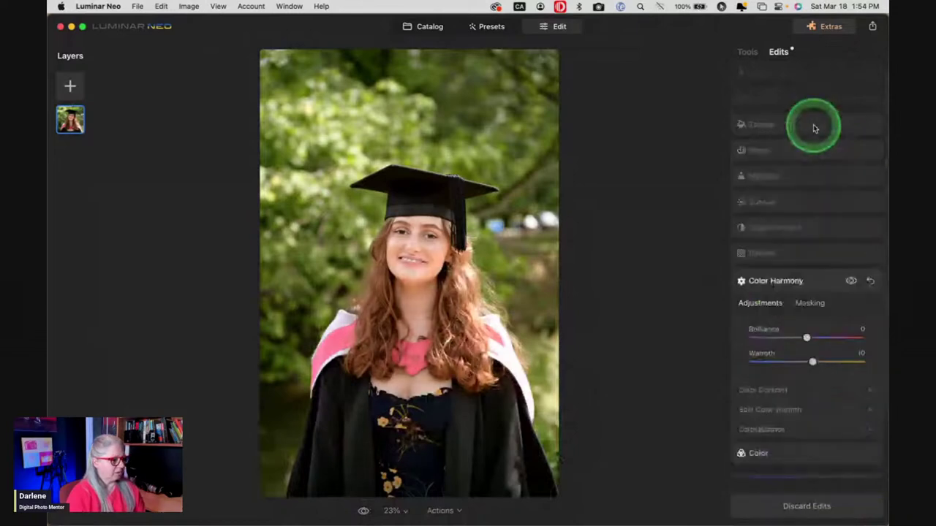
left_click(763, 390)
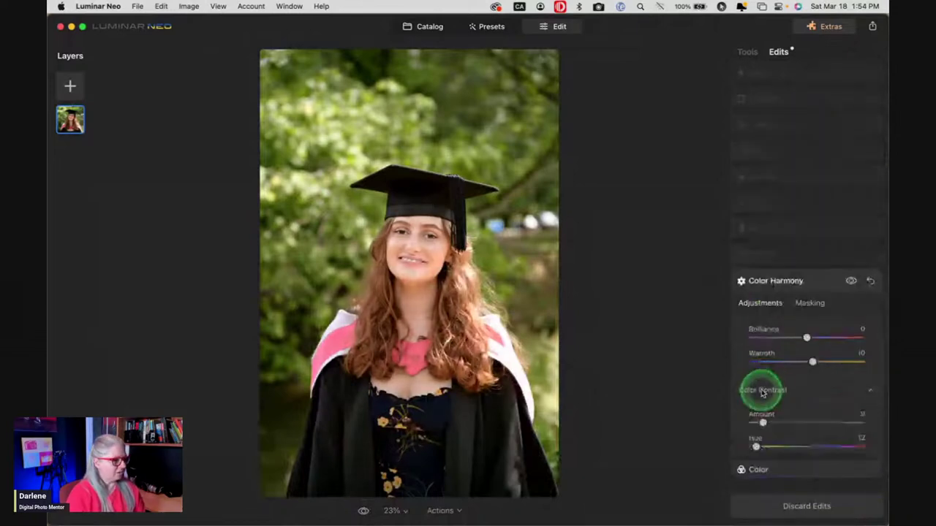
scroll(760, 377, "down", 2)
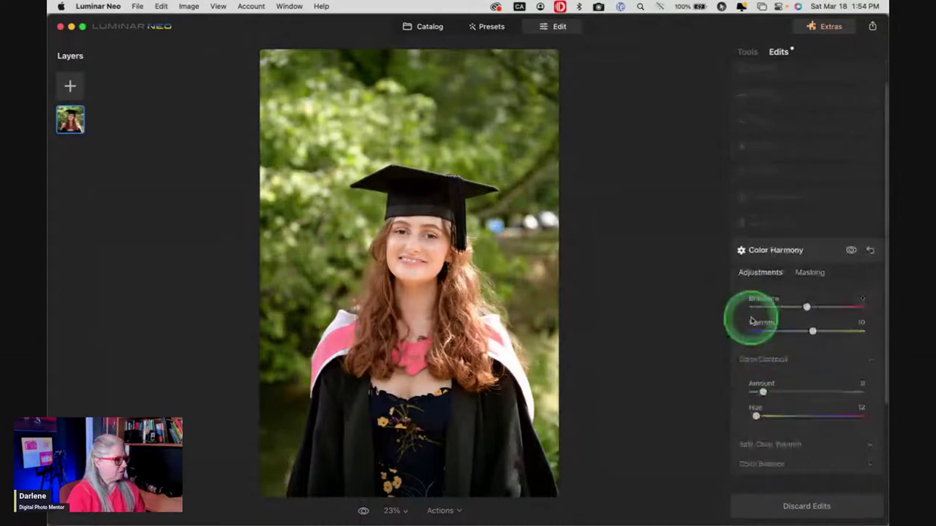
left_click_drag(813, 330, 810, 331)
mouse_move(762, 392)
left_mouse_down()
mouse_move(816, 389)
mouse_move(781, 391)
left_mouse_up()
left_click_drag(755, 416, 829, 416)
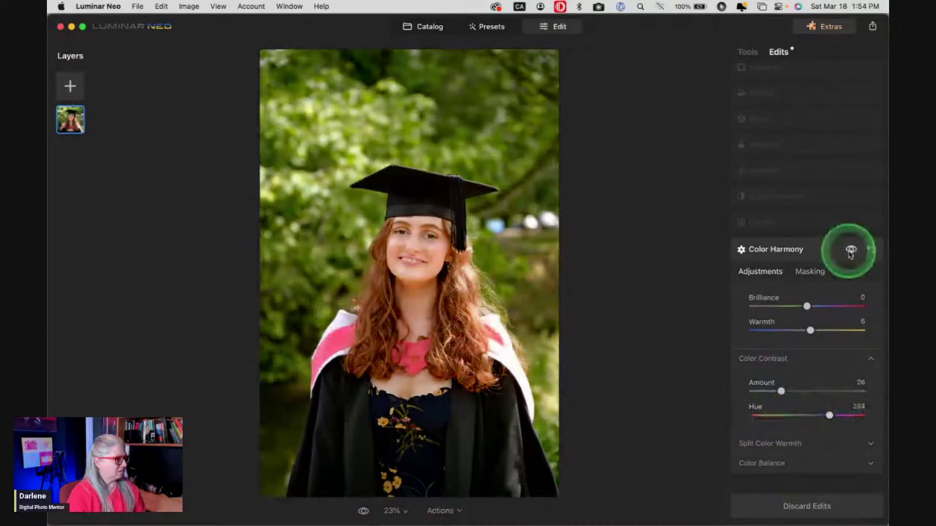
Compare the portrait with and without Color Harmony, and reduce the Color Contrast Amount to 19.
left_click(851, 250)
left_click(852, 250)
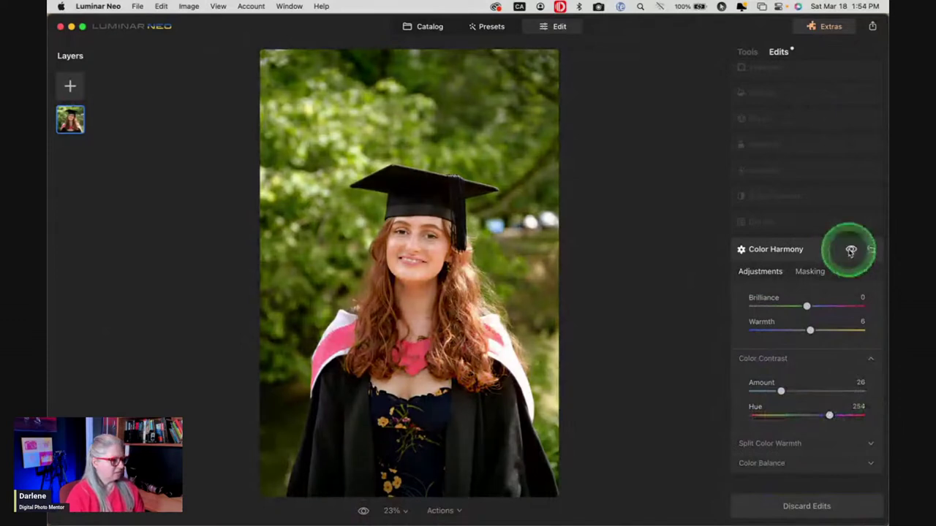
left_click(780, 391)
left_click_drag(780, 391, 773, 391)
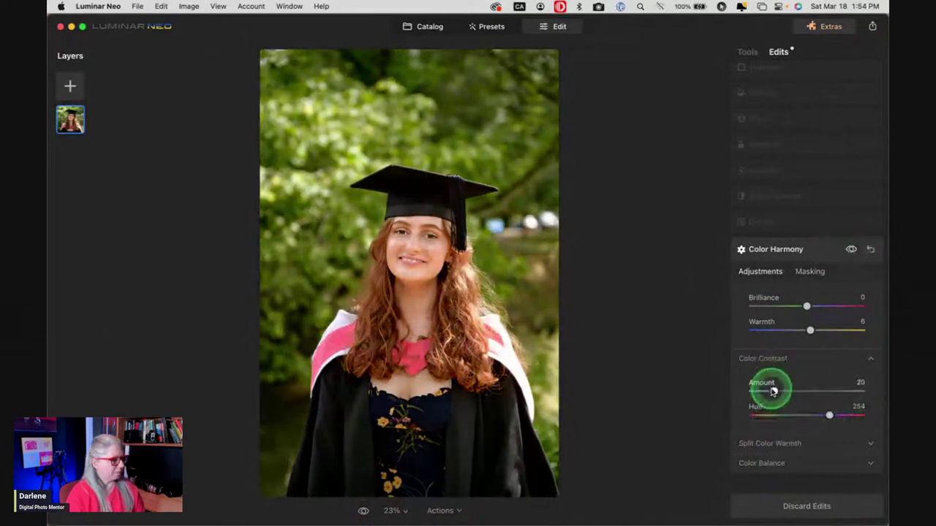
Set Cool to -12 in Color Harmony's Split Color Warmth settings, and open the Color Balance settings.
left_click(767, 443)
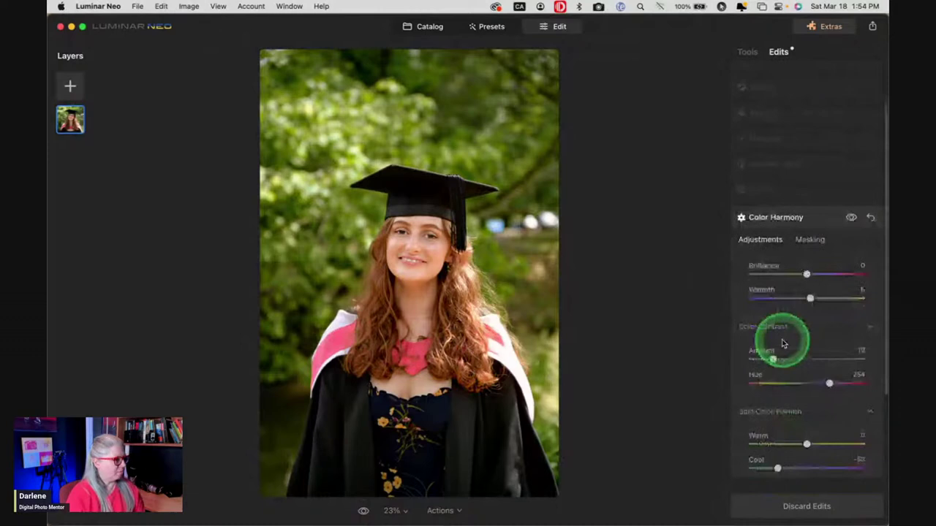
scroll(783, 344, "down", 3)
left_click_drag(777, 389, 801, 390)
left_click(788, 415)
scroll(771, 379, "down", 1)
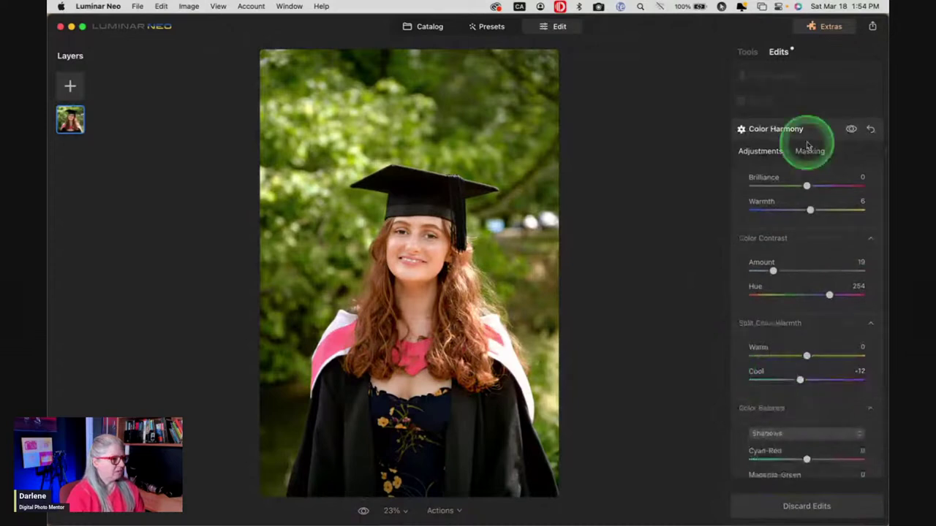
Open the Details, Supercontrast and Sunrays edits in turn to review the preset's settings.
left_click(799, 110)
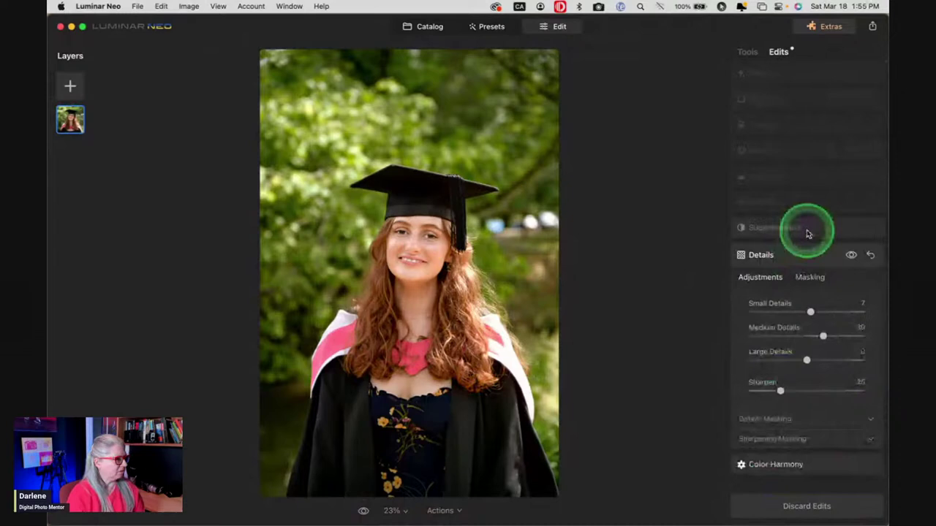
left_click(808, 234)
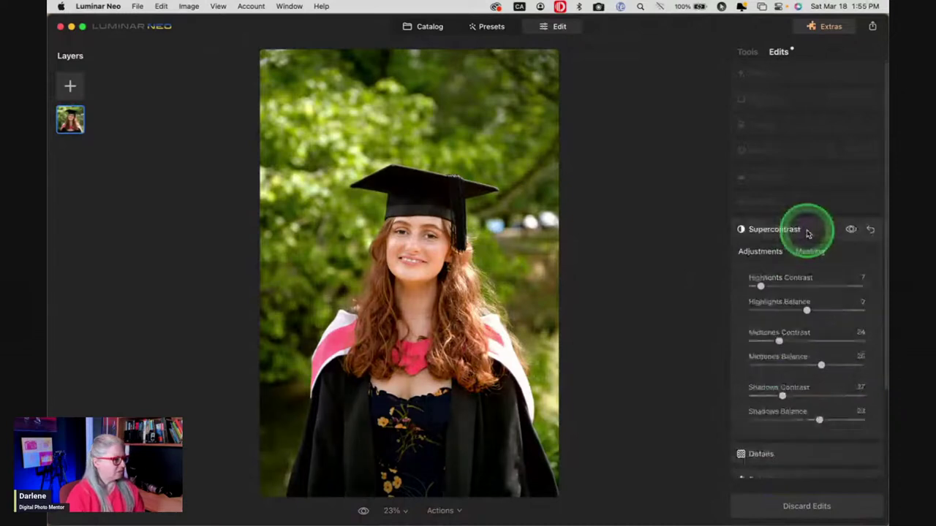
left_click(798, 202)
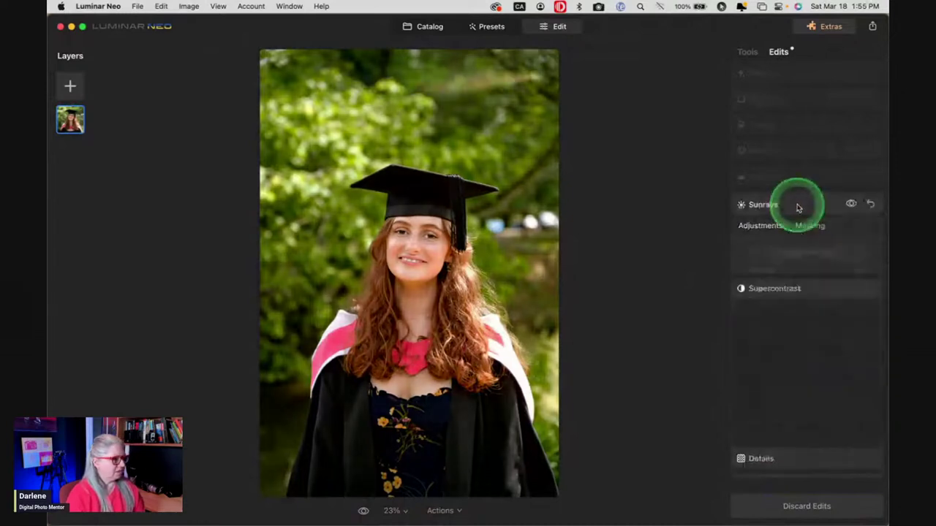
left_click(870, 205)
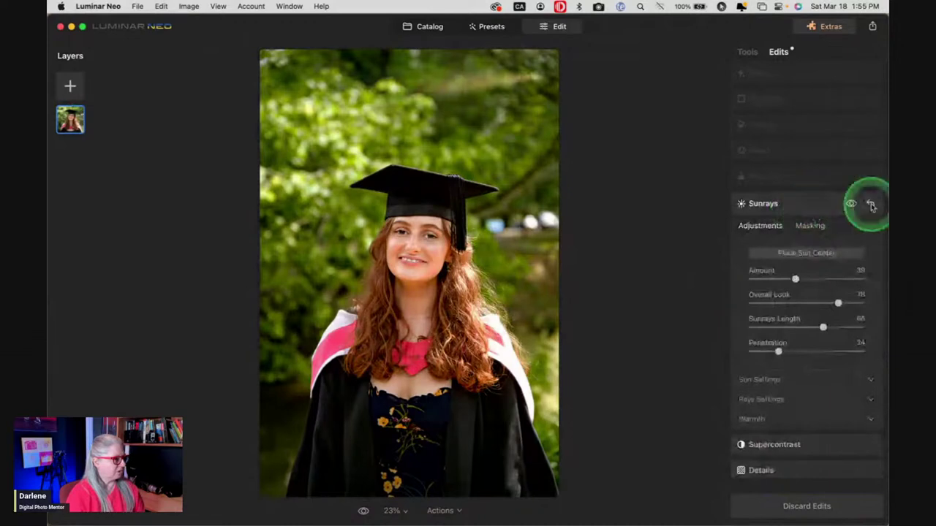
left_click(533, 159)
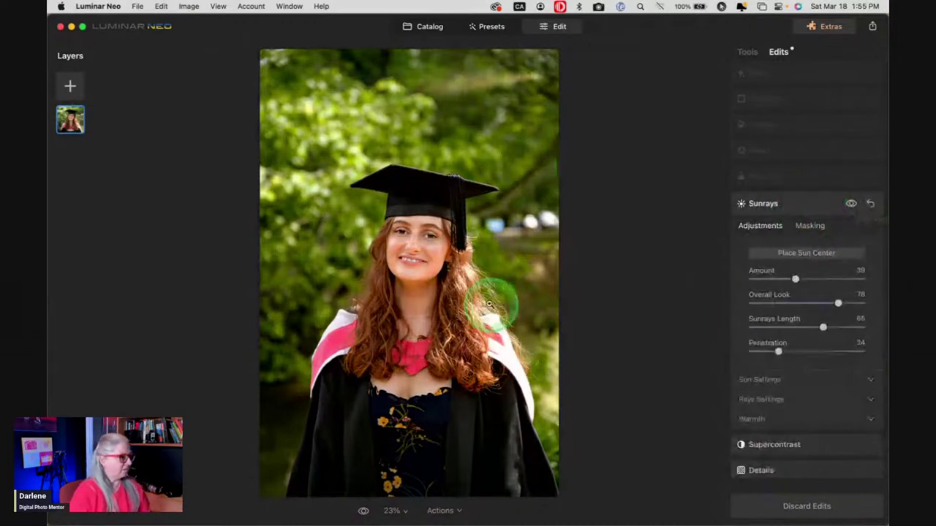
left_click(541, 314)
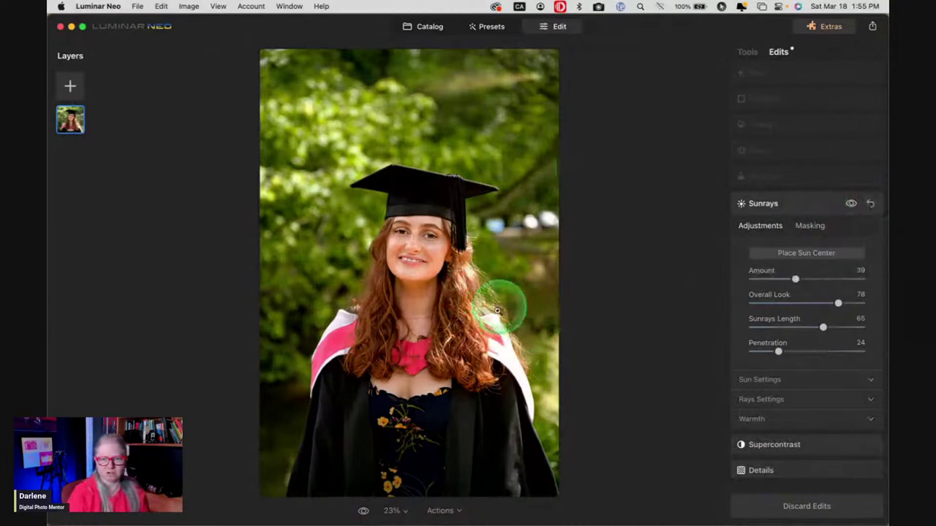
Move the sun center into the trees above and to the right of the graduation cap, and reset the Sunrays edit.
left_click(793, 253)
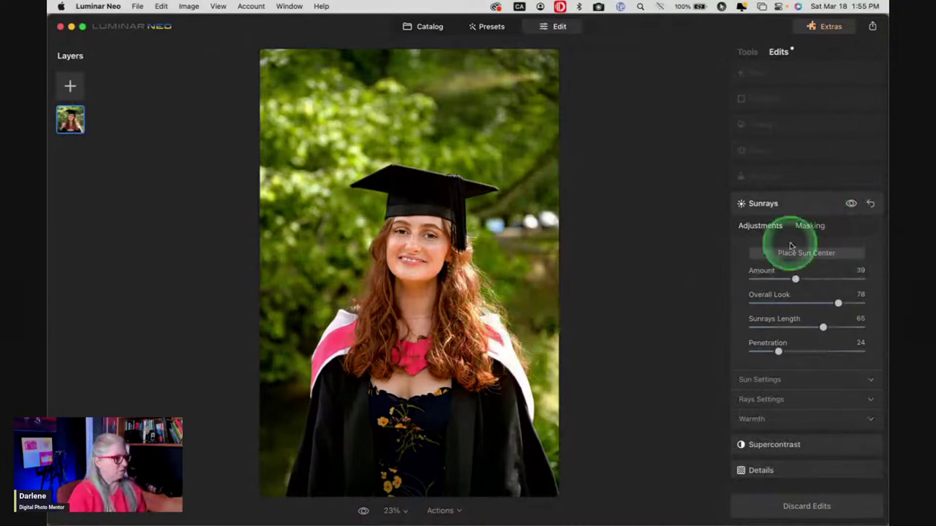
mouse_move(562, 71)
left_mouse_down()
mouse_move(561, 159)
mouse_move(582, 173)
mouse_move(578, 156)
mouse_move(577, 190)
mouse_move(557, 213)
mouse_move(564, 123)
mouse_move(524, 104)
mouse_move(546, 111)
mouse_move(541, 71)
mouse_move(509, 117)
mouse_move(521, 118)
left_mouse_up()
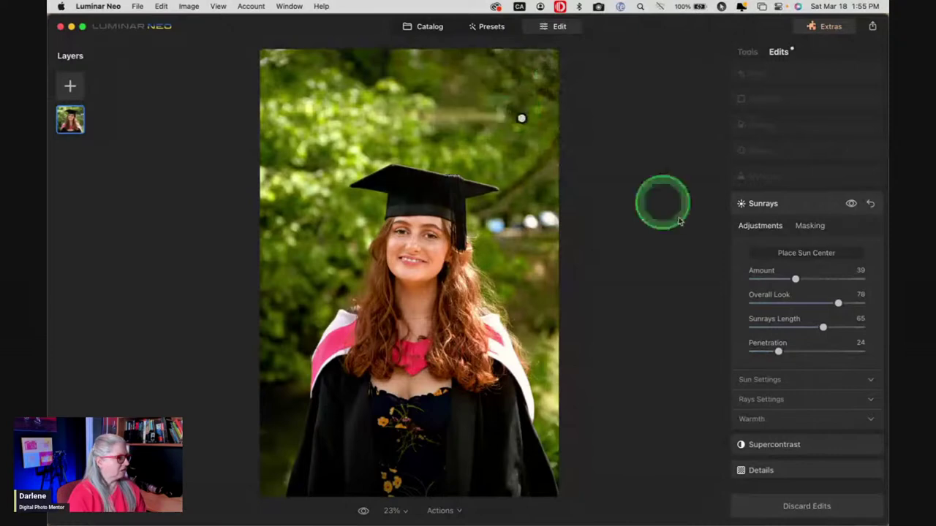
left_click(869, 205)
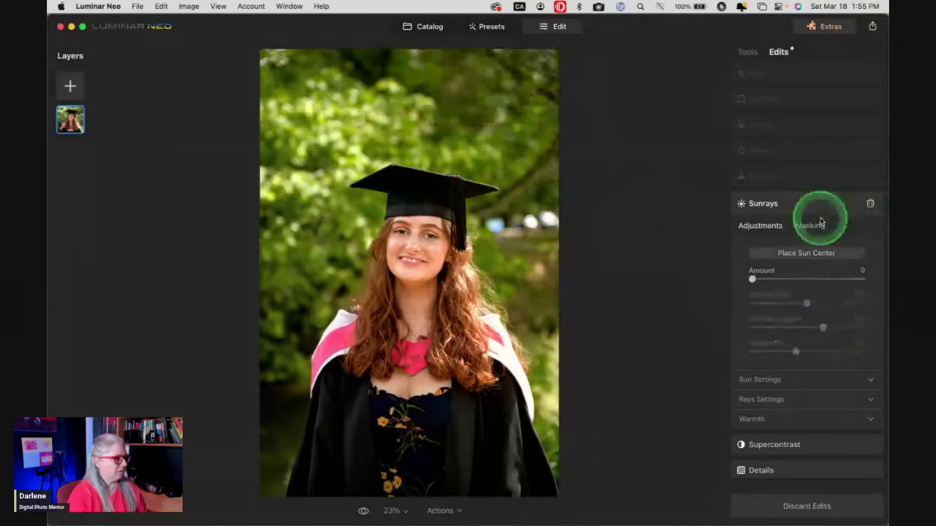
Lower the Mystical edit's Amount, and set the Mood edit's Amount to 9 and Contrast to 14.
left_click(797, 188)
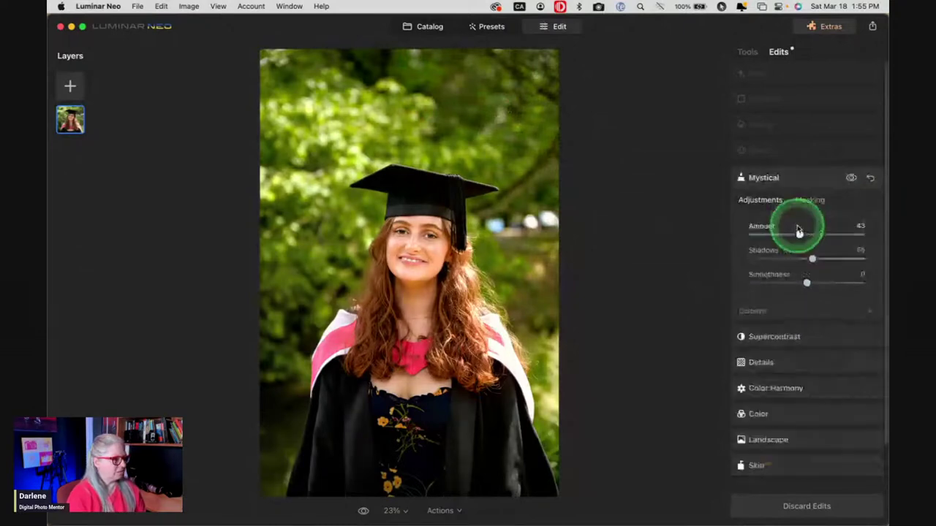
left_click_drag(799, 231, 772, 235)
left_click(794, 151)
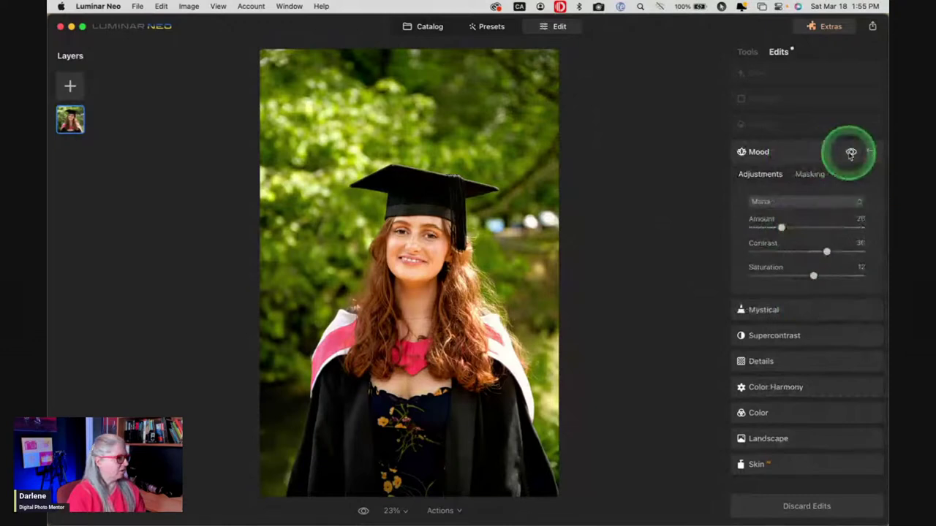
left_click_drag(779, 227, 762, 226)
left_click_drag(826, 251, 814, 252)
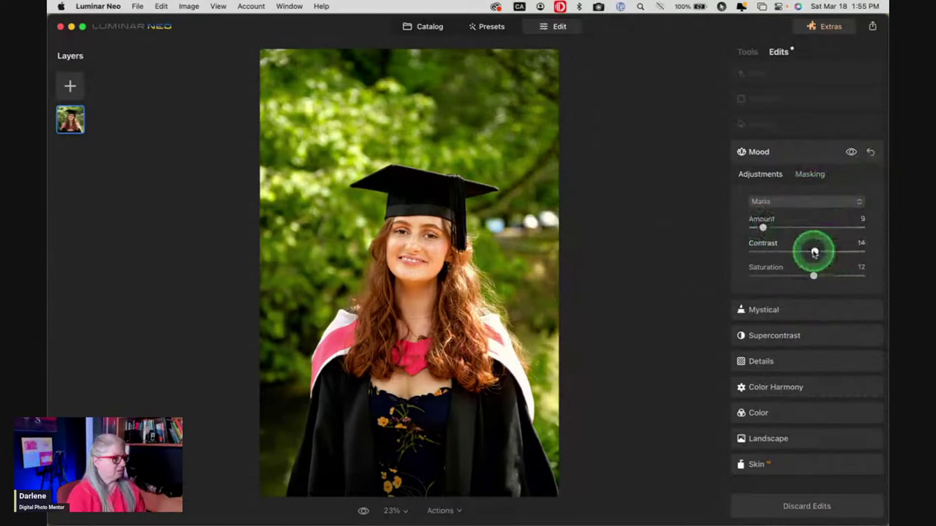
Open the Toning edit, compare the photo with and without it, and check its Highlights and Shadows settings.
left_click(804, 130)
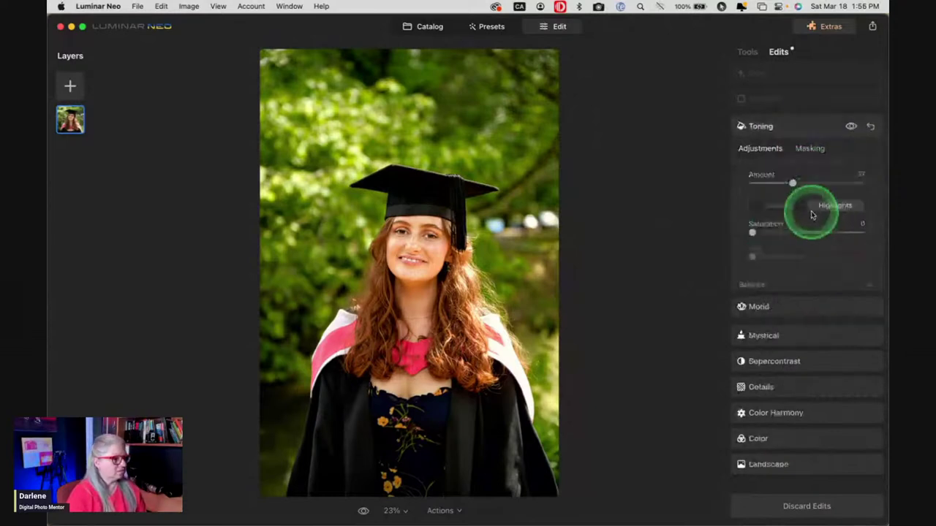
left_click(851, 126)
left_click(851, 128)
left_click(833, 205)
left_click(778, 209)
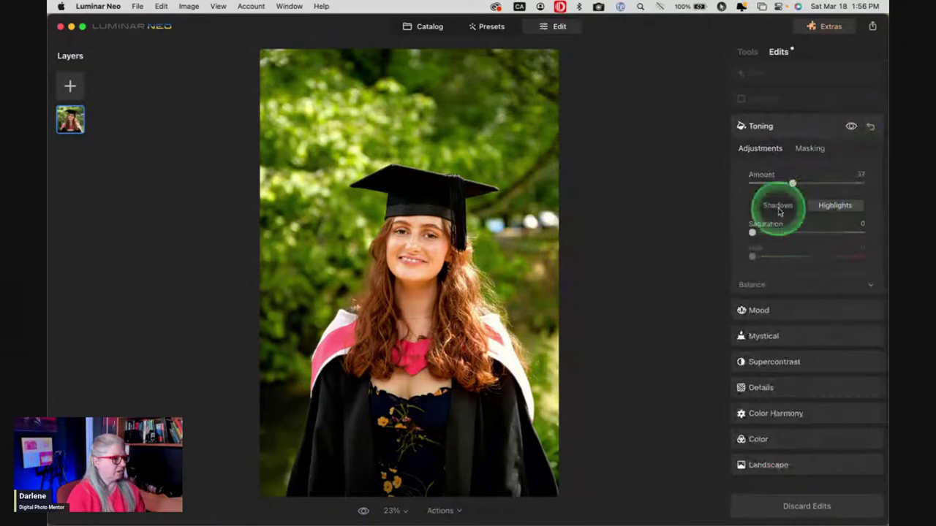
Check the Toning edit's Shadows settings, compare the photo with and without the edit, and lower its Amount to 21.
mouse_move(803, 256)
left_mouse_down()
mouse_move(825, 257)
mouse_move(813, 255)
left_mouse_up()
left_click(851, 127)
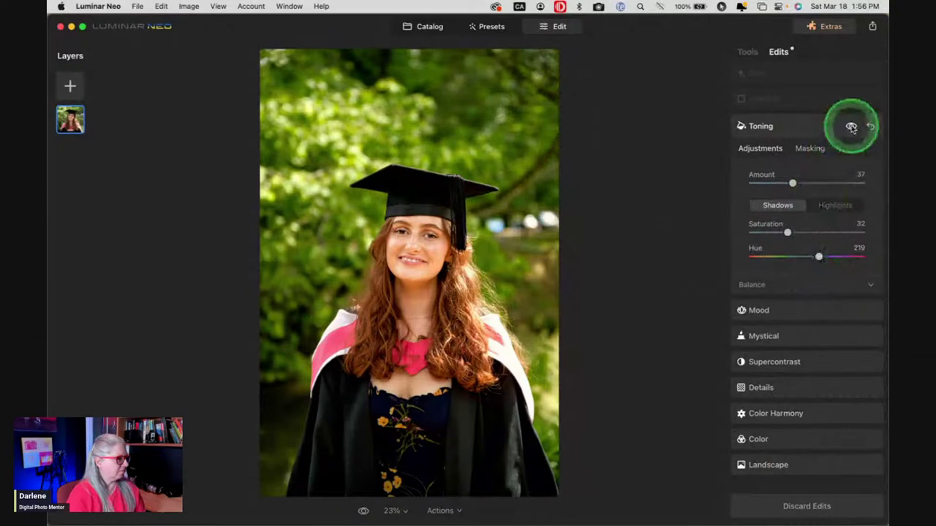
left_click(822, 258)
left_click(794, 183)
left_click_drag(794, 184, 775, 182)
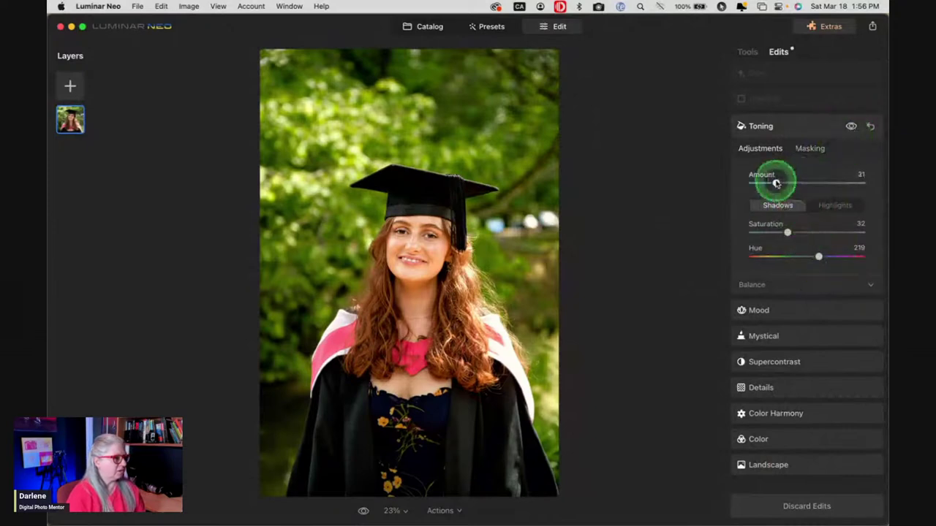
Open the Vignette edit, set its Feather to -100 to reveal the vignette's edge, and set its Size to 31.
left_click(795, 100)
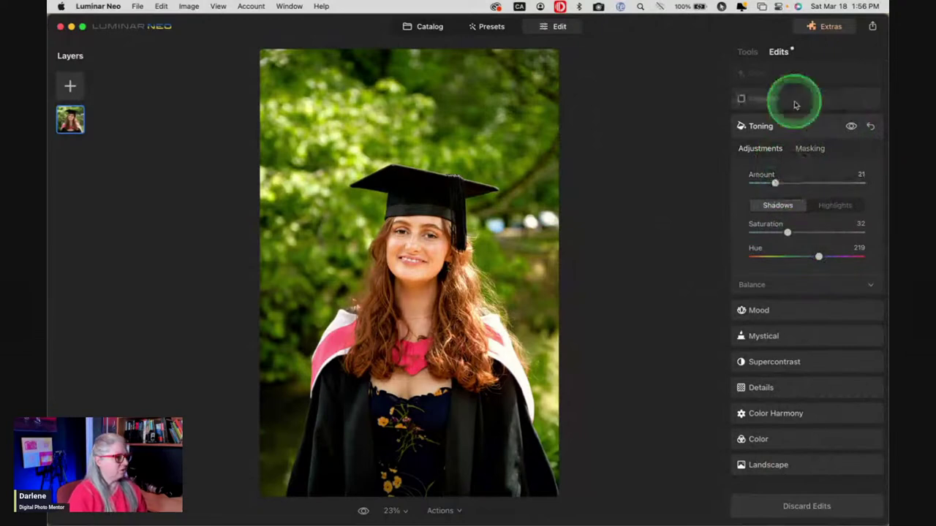
left_click(796, 104)
left_click(790, 206)
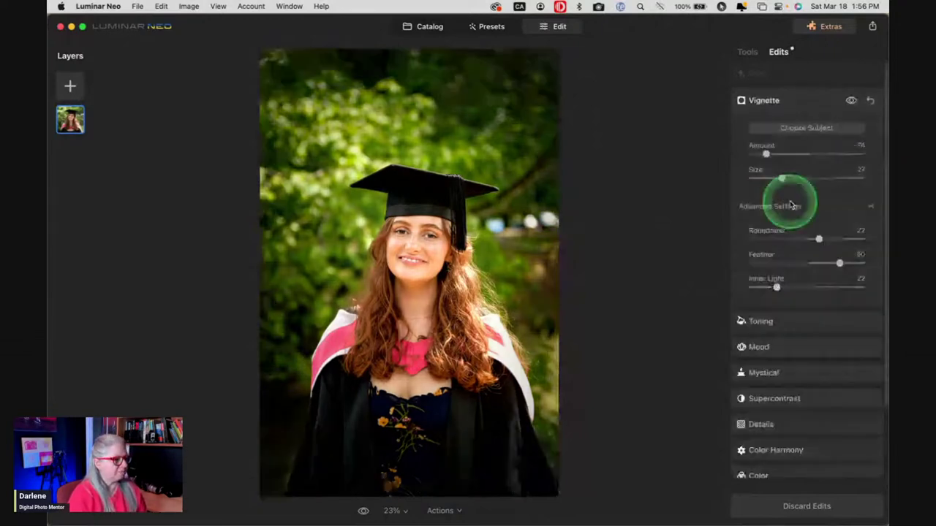
left_click_drag(790, 263, 715, 261)
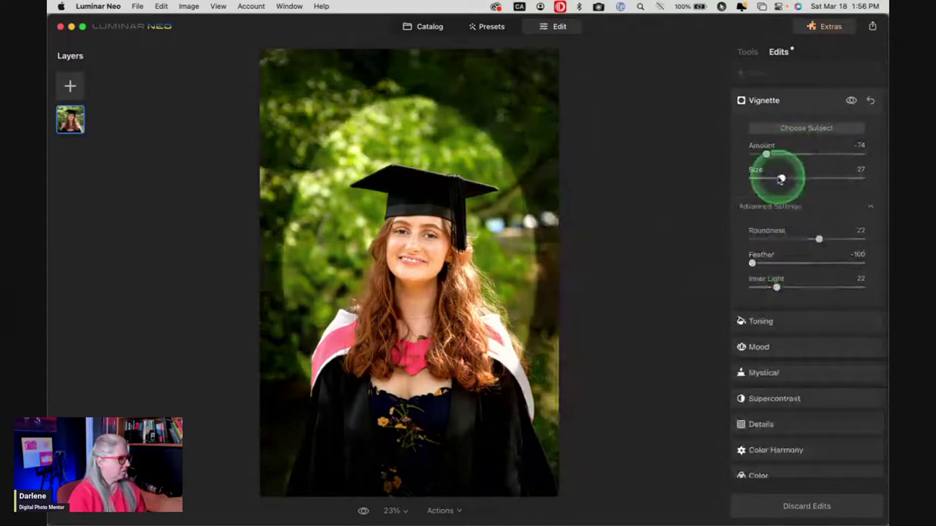
left_click_drag(781, 180, 784, 180)
left_click_drag(784, 179, 786, 179)
Choose the graduate's neck just below the chin as the vignette's subject center.
left_click(806, 128)
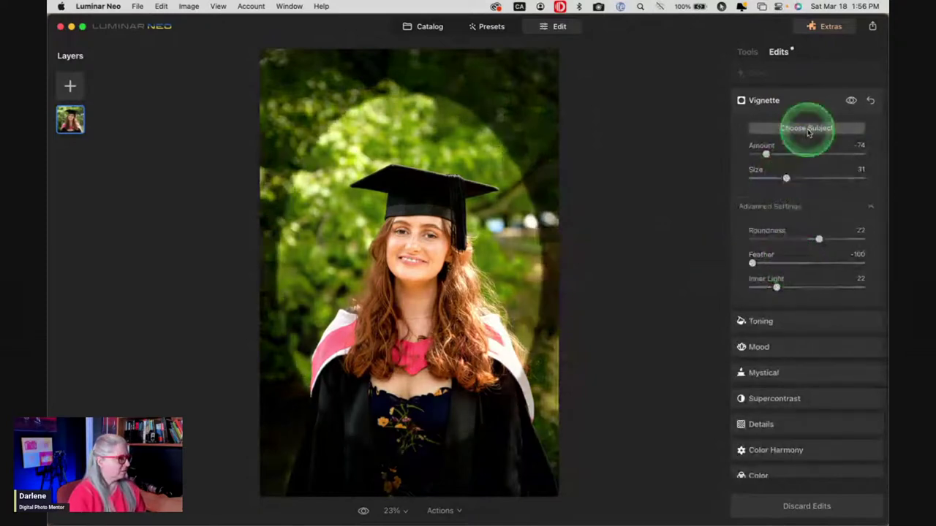
left_click(411, 284)
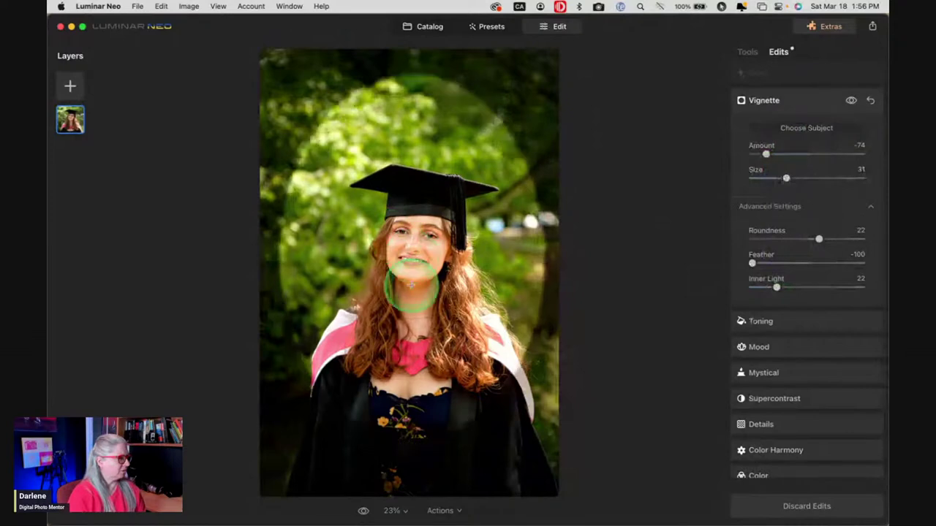
left_click(413, 292)
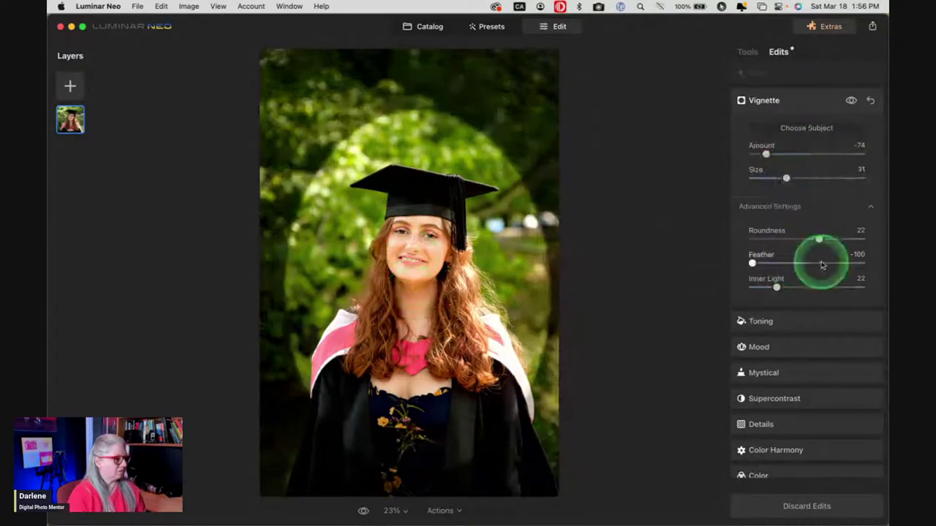
Set the vignette's Feather to 63 and its Amount to -66.
left_click_drag(820, 270, 841, 263)
left_click(766, 154)
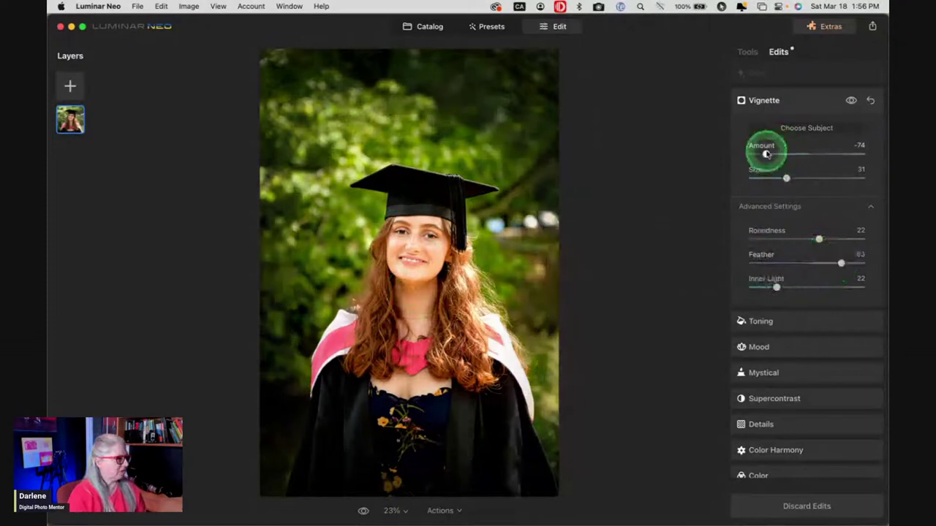
left_click_drag(766, 153, 771, 155)
Open the Glow edit, compare the photo with and without it, and reset the edit.
left_click(795, 76)
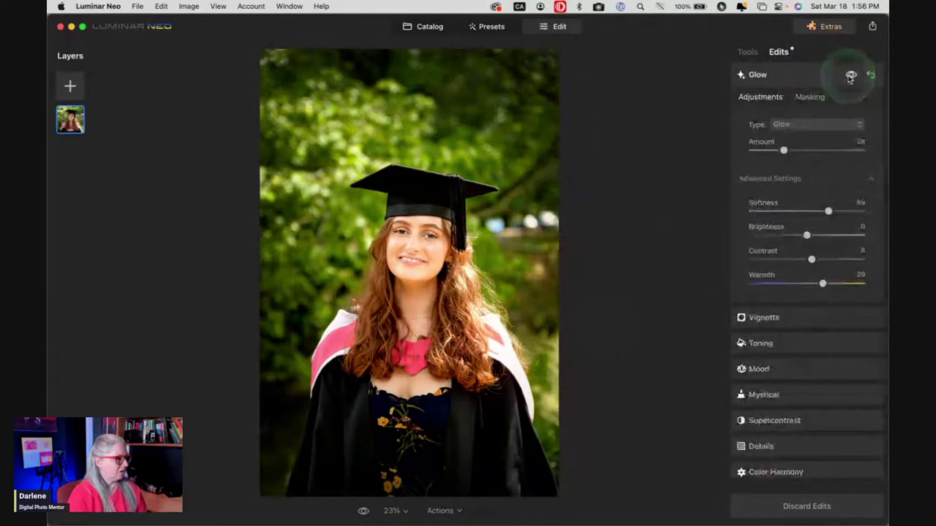
left_click(851, 76)
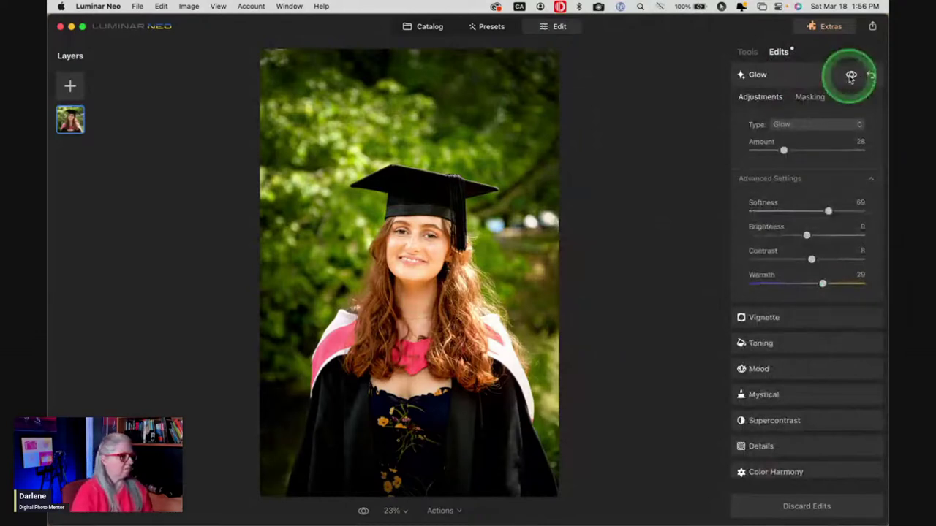
left_click(870, 76)
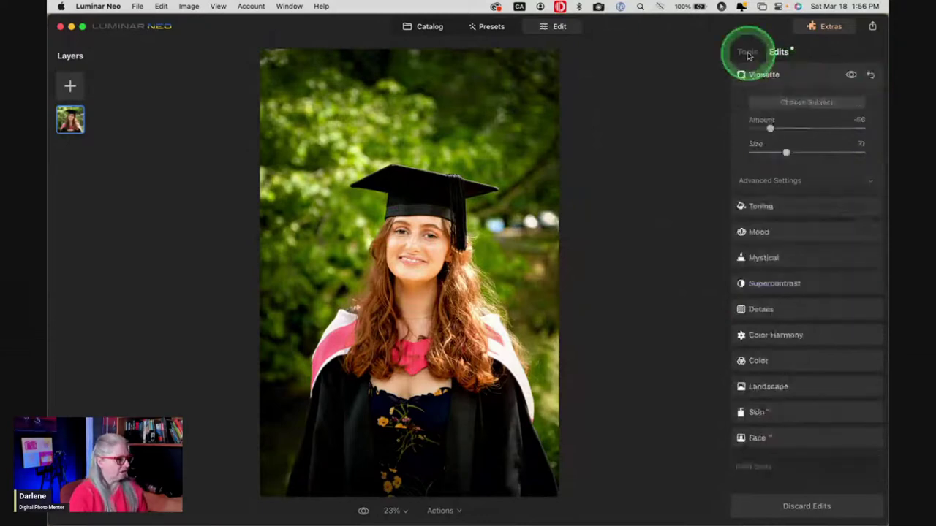
Open the Portrait Bokeh tool and set its Amount to 51.
left_click(748, 56)
scroll(785, 262, "down", 5)
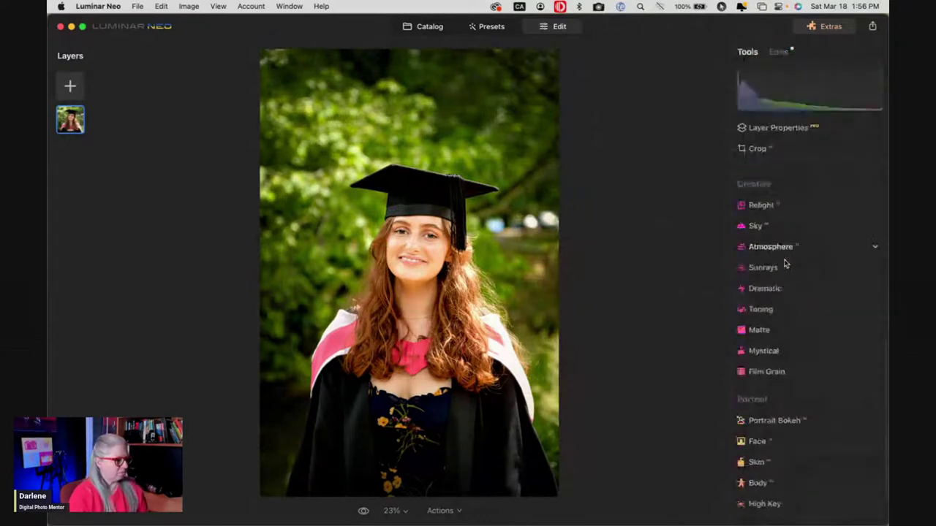
scroll(785, 263, "down", 2)
left_click(776, 356)
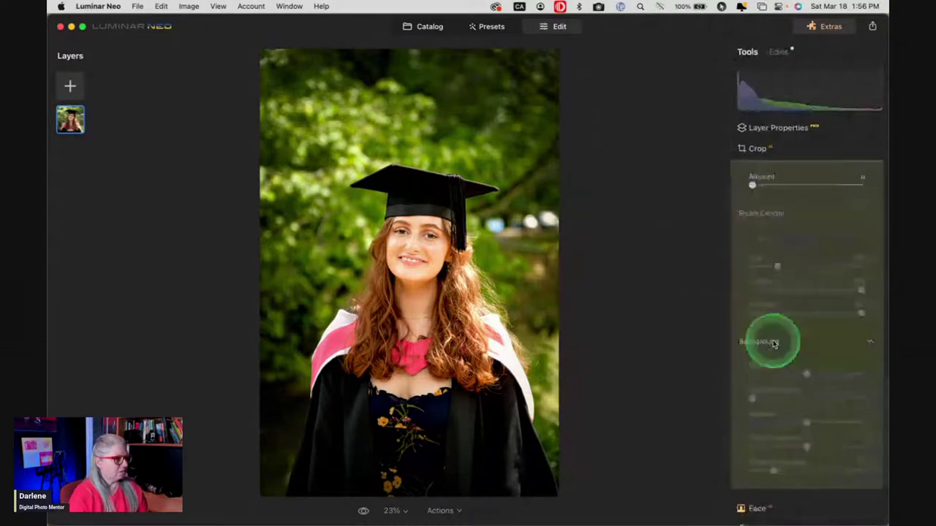
left_click(787, 185)
left_click(788, 243)
left_click_drag(789, 248, 808, 252)
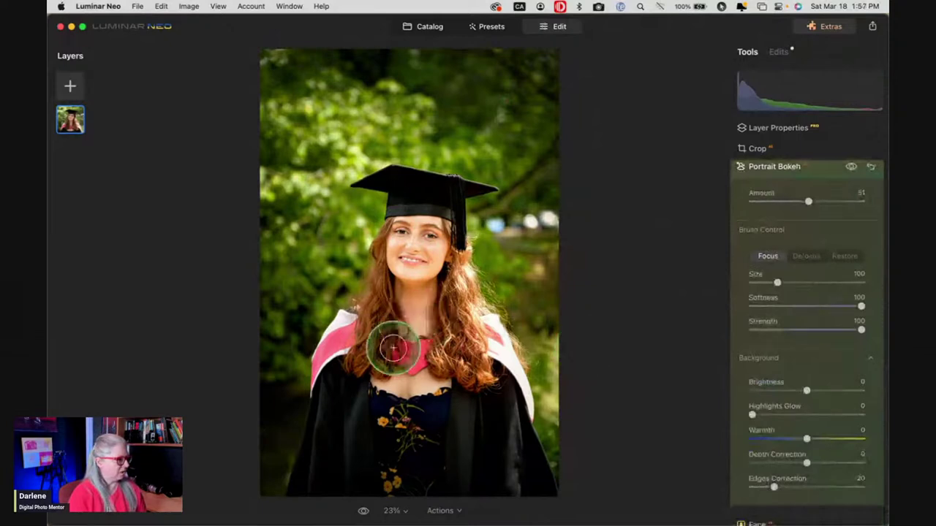
Brush Focus over the graduate's hair and collar on her chest, and set the brush Strength to 47.
left_click_drag(393, 346, 410, 341)
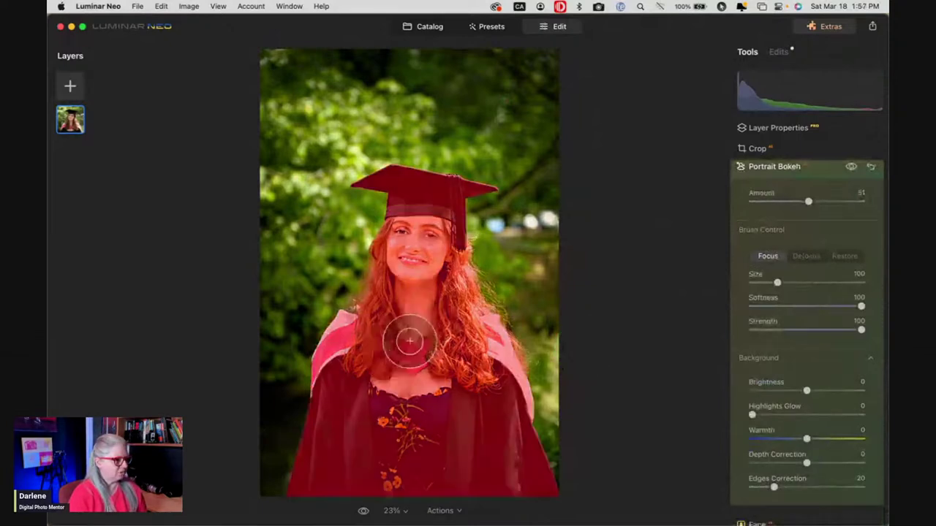
left_click(803, 329)
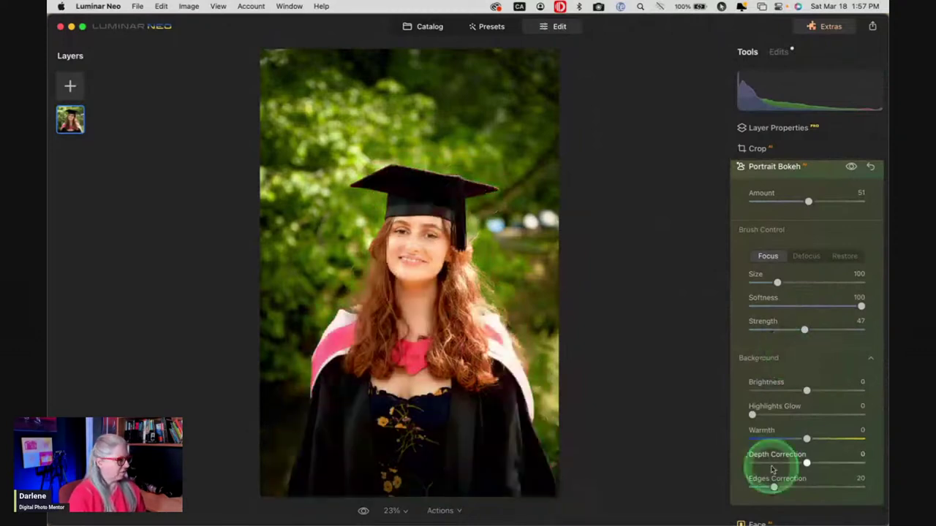
Set the Portrait Bokeh background's Depth Correction to -91 and Brightness to -27.
left_click(765, 464)
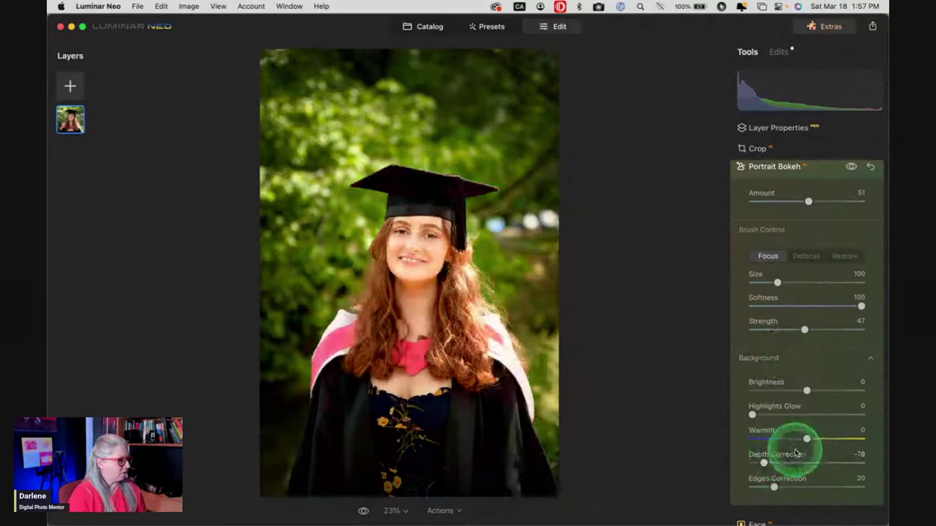
left_click_drag(765, 464, 756, 462)
left_click_drag(806, 390, 792, 392)
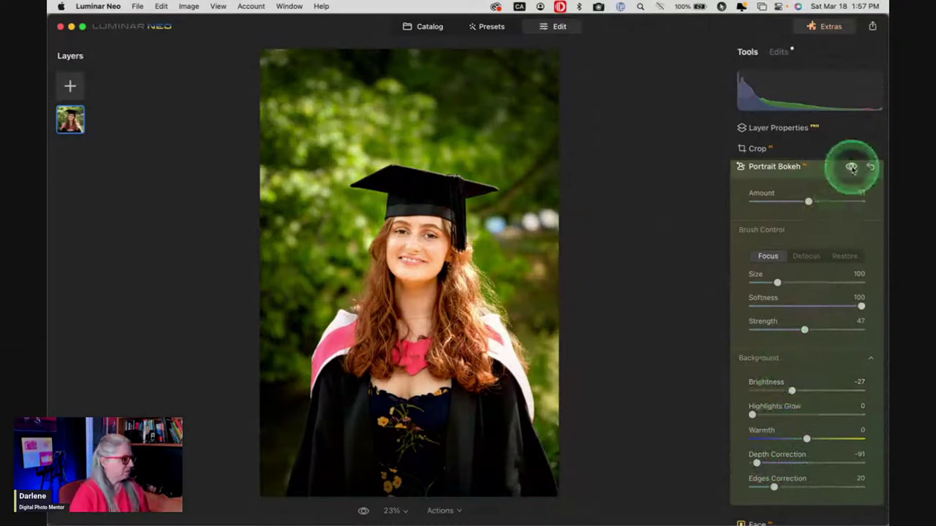
Compare the photo with and without the Portrait Bokeh effect.
left_click(852, 168)
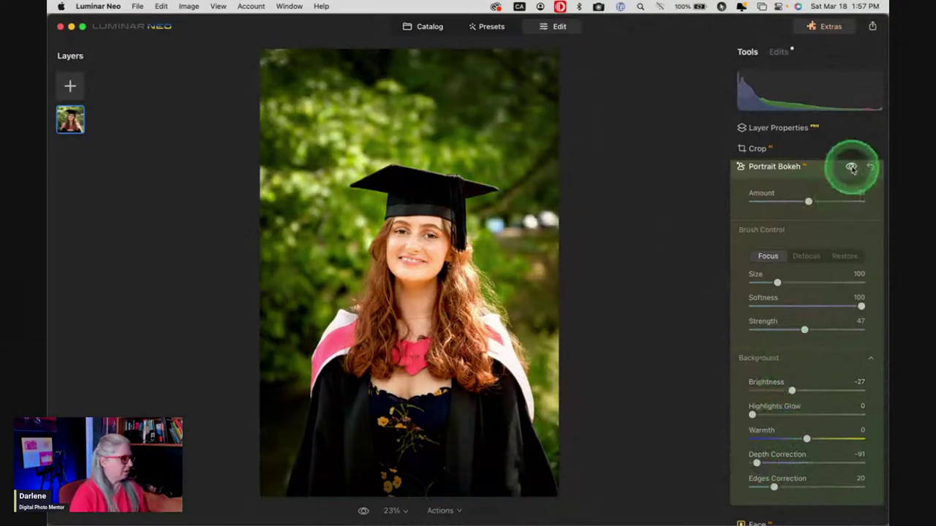
left_click(739, 192)
left_click(800, 271)
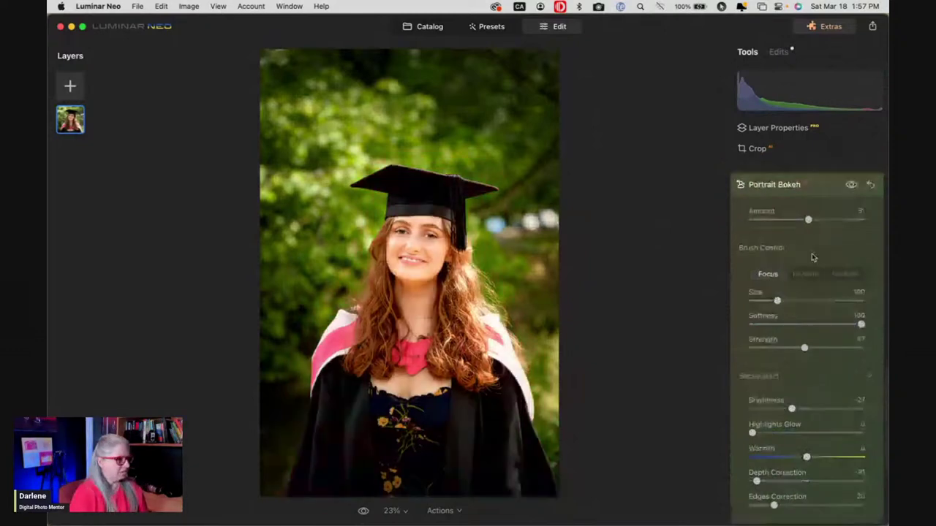
left_click(851, 188)
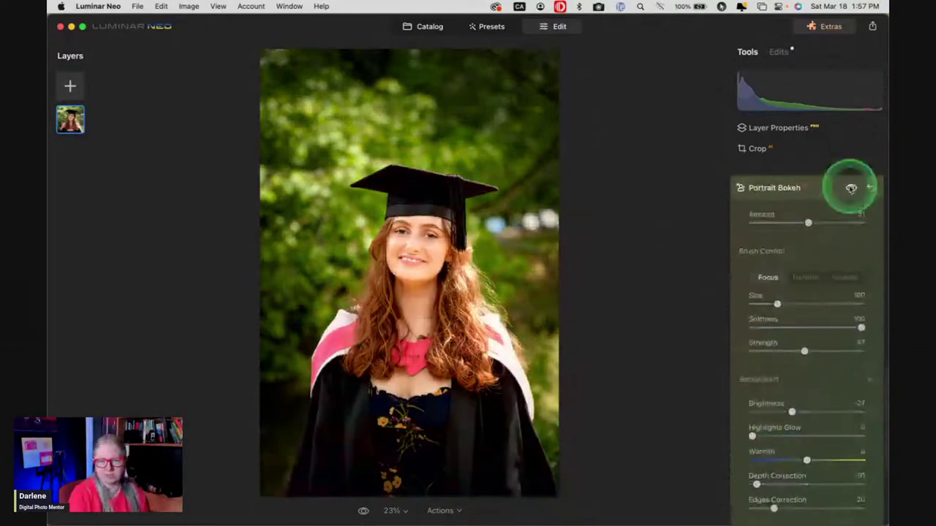
left_click(851, 187)
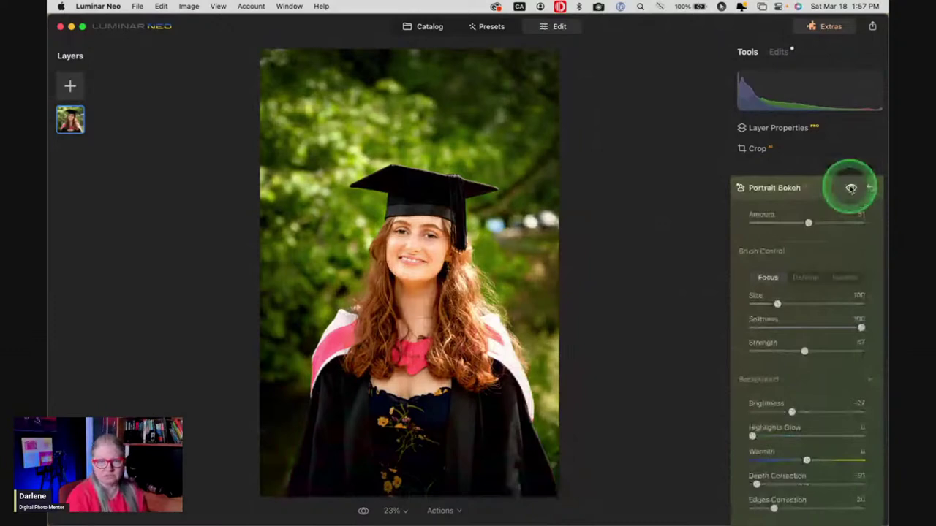
left_click(796, 352)
Set the Portrait Bokeh background's Highlights Glow to 17 and Warmth to 9.
left_click_drag(768, 437, 778, 436)
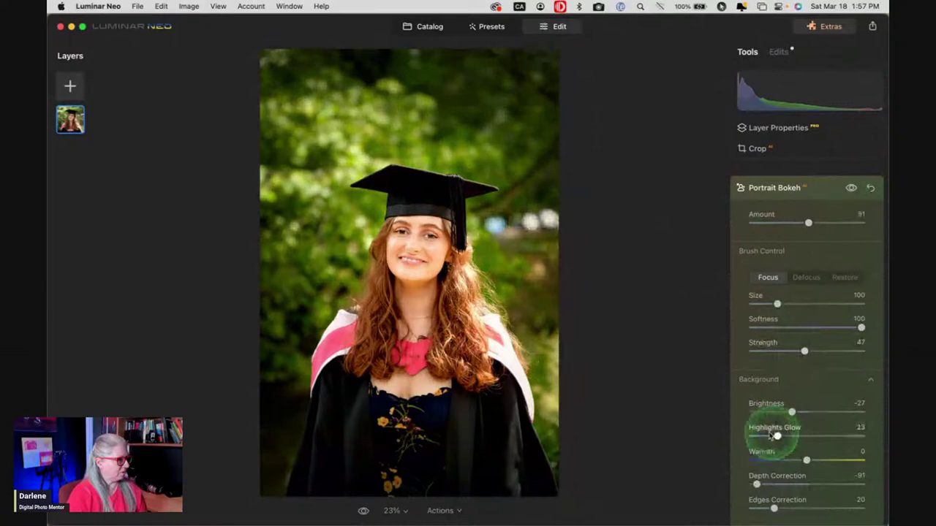
left_click(778, 436)
left_click_drag(778, 436, 812, 460)
left_click(806, 461)
Set the background's Depth Correction to -100 and raise the Portrait Bokeh Amount to 80.
left_click_drag(756, 484, 750, 475)
left_click_drag(808, 223, 840, 223)
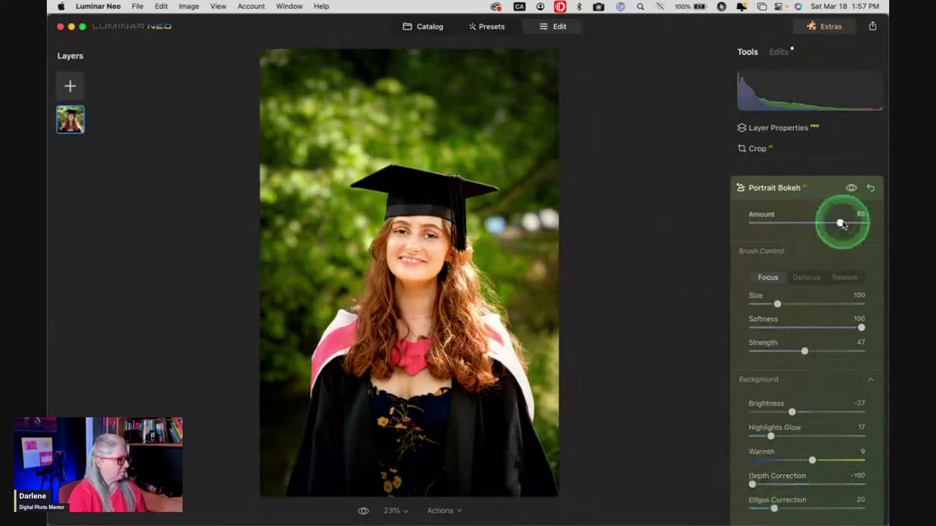
left_click(806, 246)
Brush Focus over the hair and gown at the shoulder on the right side of the photo.
left_click(507, 364)
left_click_drag(508, 365, 479, 373)
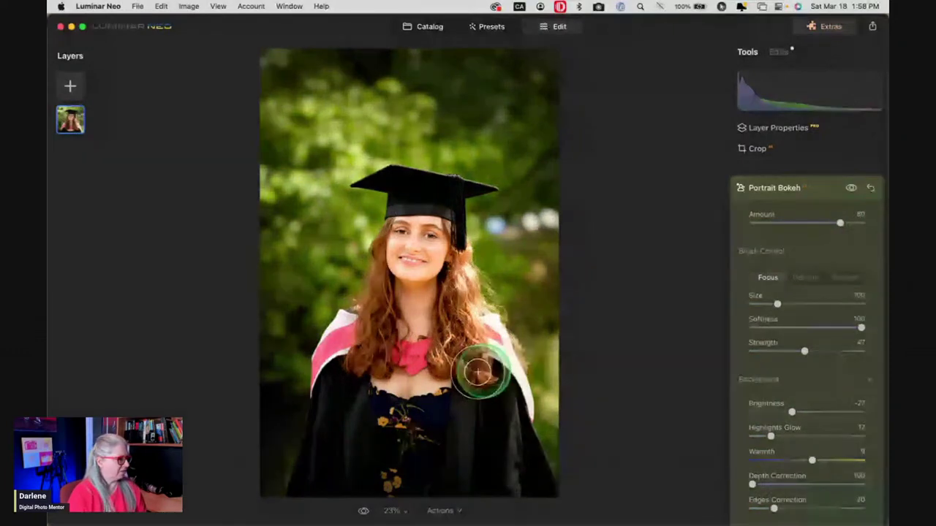
left_click(736, 307)
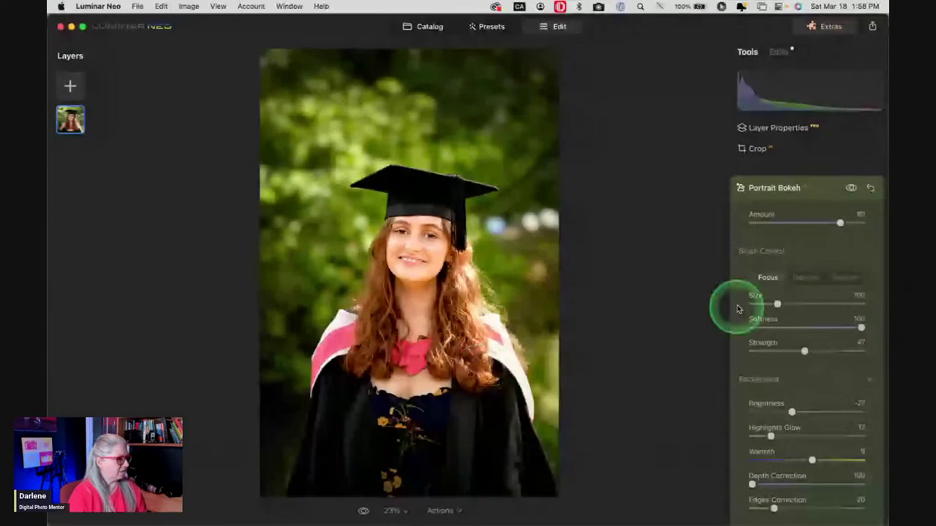
Compare the photo with and without Portrait Bokeh, then lower its Amount and close the tool.
left_click(825, 195)
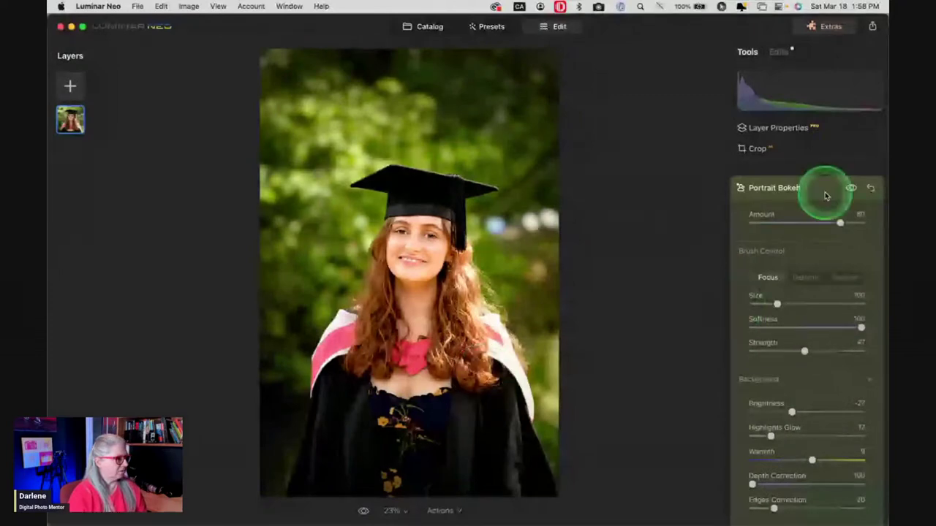
left_click(848, 190)
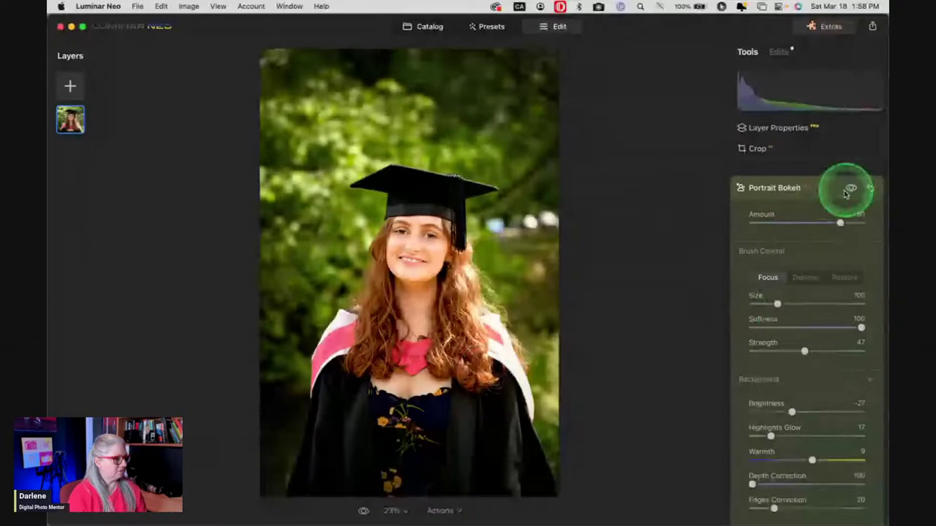
left_click(839, 224)
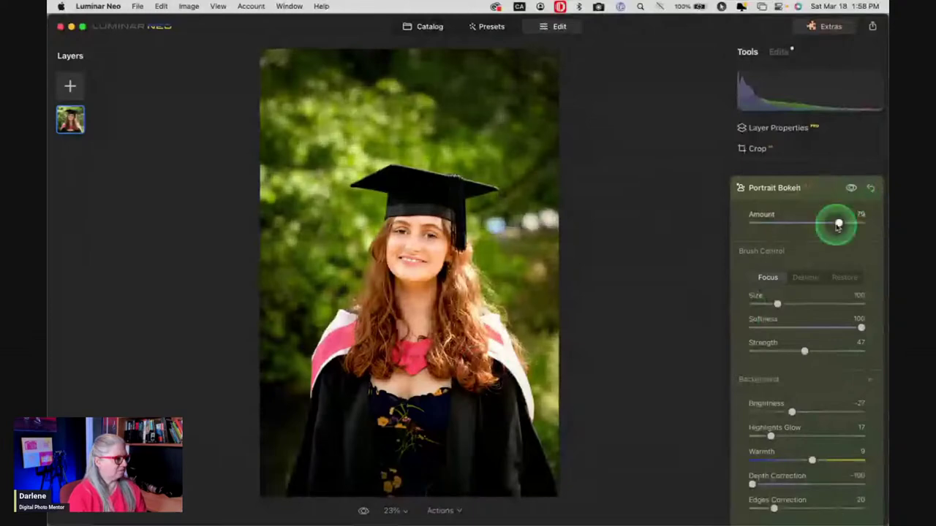
left_click_drag(839, 225, 810, 223)
left_click(816, 188)
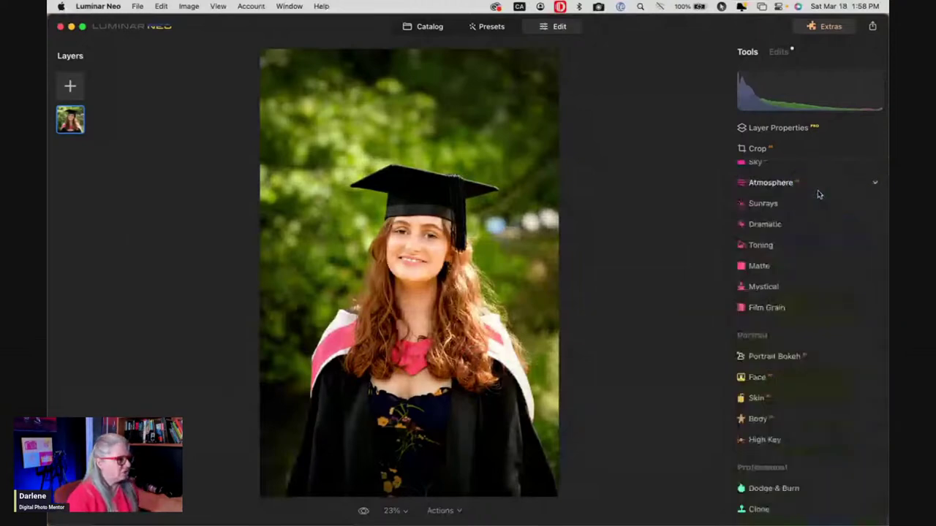
Open the Develop tool and turn on the shadow and highlight clipping warnings.
left_click(791, 260)
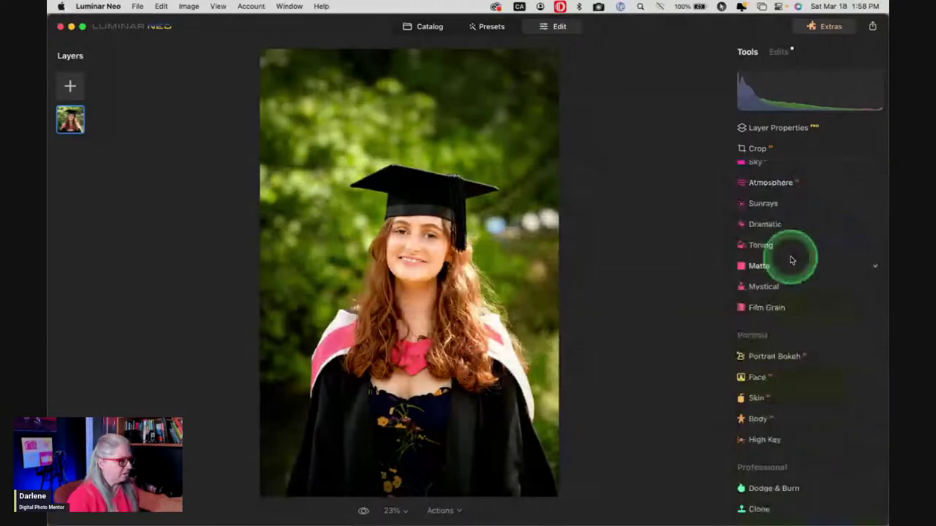
scroll(791, 261, "up", 3)
scroll(791, 262, "up", 4)
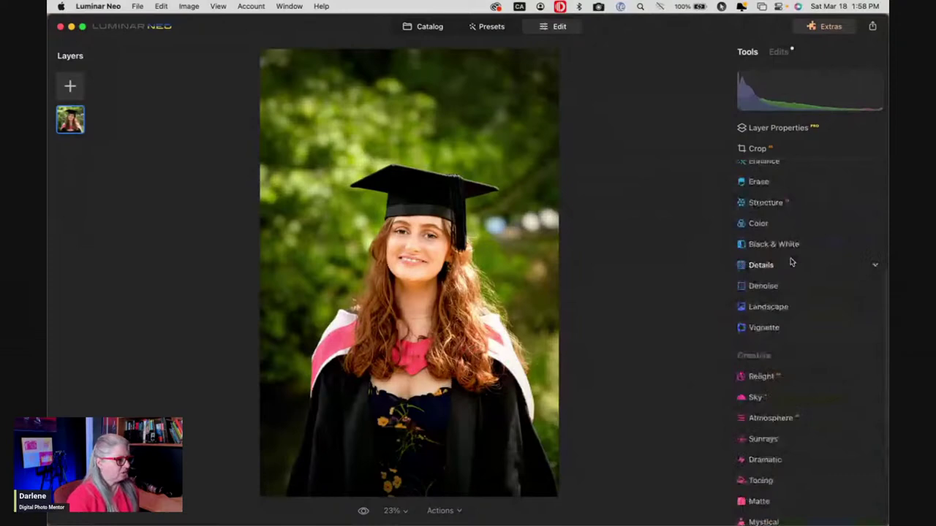
scroll(792, 262, "up", 4)
left_click(783, 278)
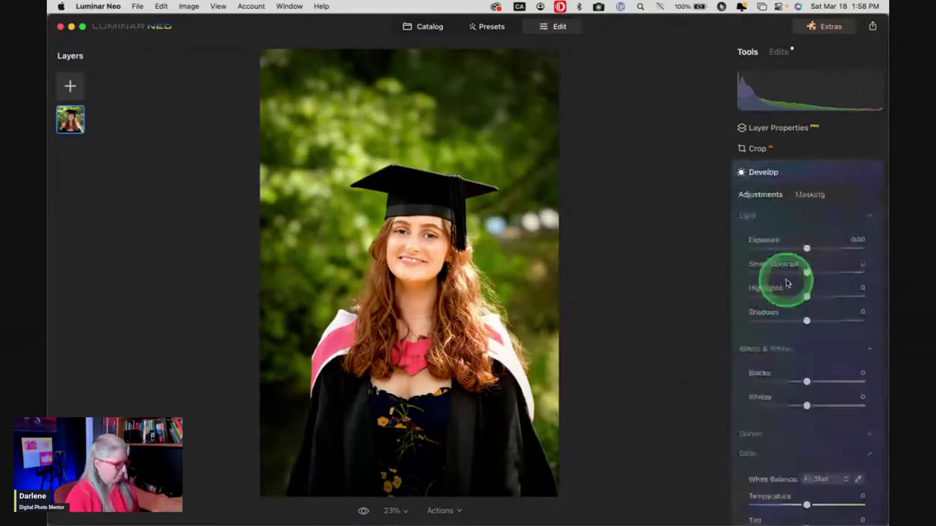
key("j")
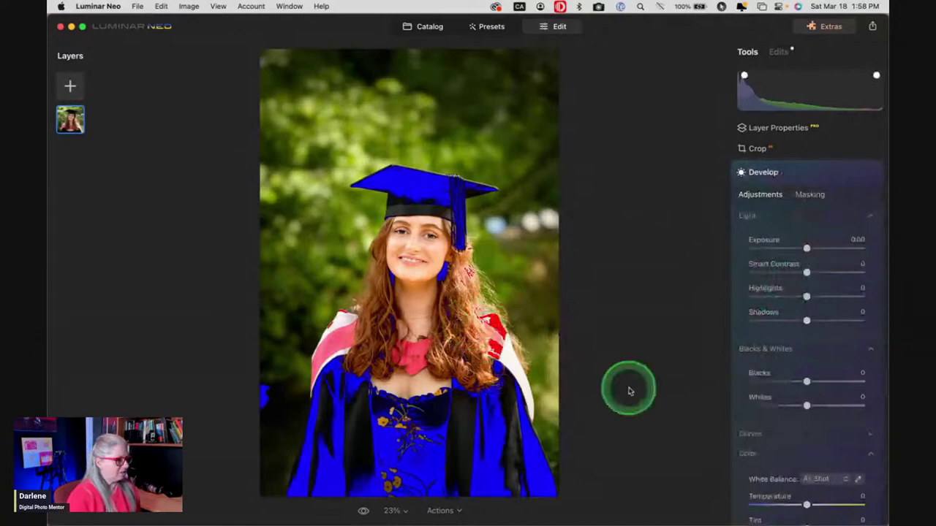
Set Highlights to -38 and Shadows to 6, and sample the dark gown as the neutral target for white balance.
left_click_drag(807, 297, 811, 323)
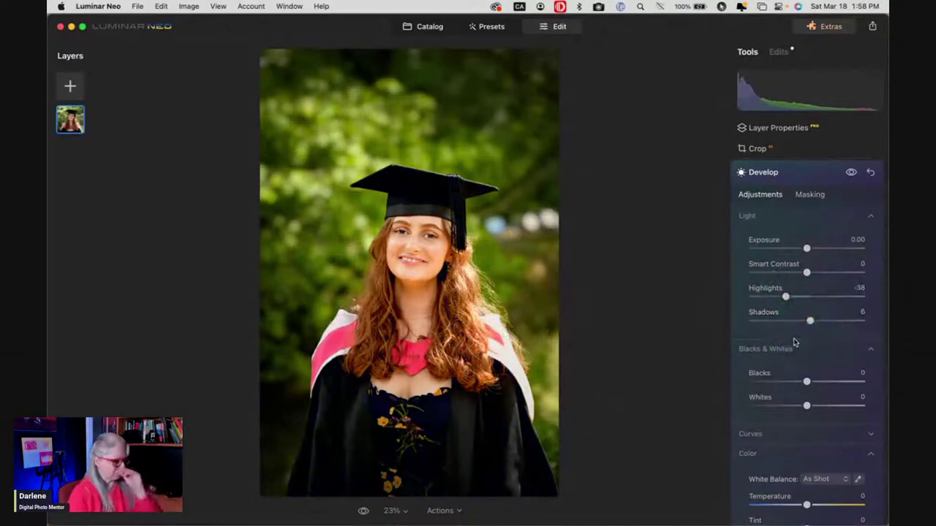
scroll(795, 343, "down", 1)
scroll(795, 342, "down", 4)
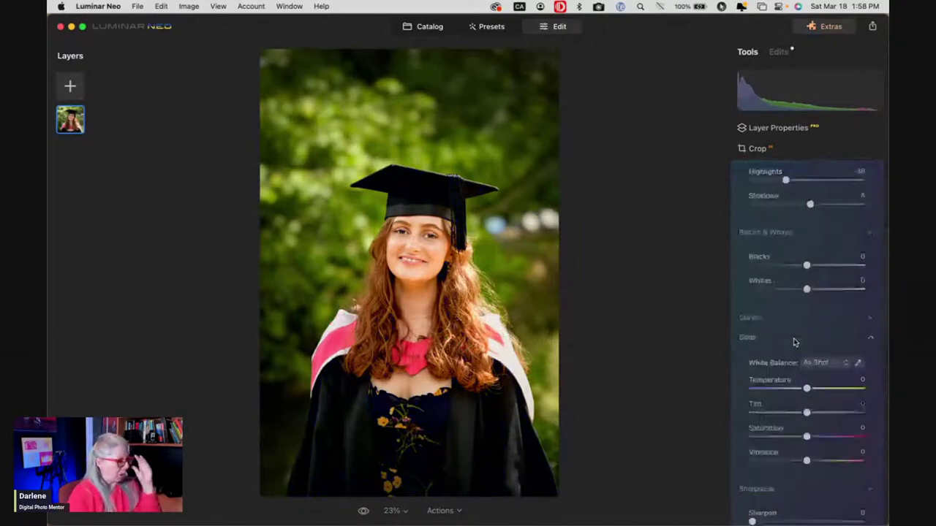
scroll(795, 340, "down", 1)
left_click(859, 338)
left_click(531, 395)
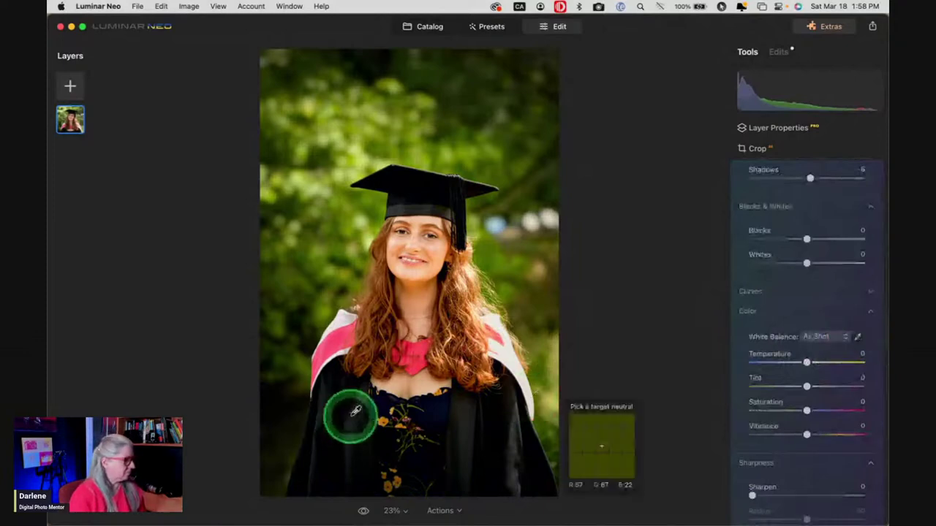
left_click(452, 427)
Adjust the white balance to a Temperature of -6 and a Tint of 6, and close the Develop tool.
left_click(799, 362)
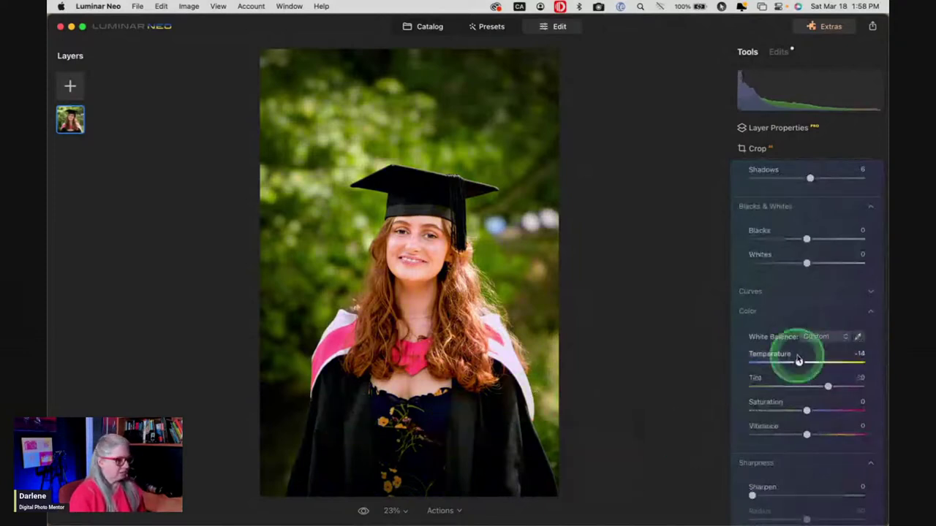
left_click(828, 388)
mouse_move(828, 388)
left_mouse_down()
mouse_move(815, 386)
mouse_move(800, 362)
mouse_move(810, 362)
mouse_move(802, 362)
mouse_move(811, 387)
left_mouse_up()
left_click(798, 362)
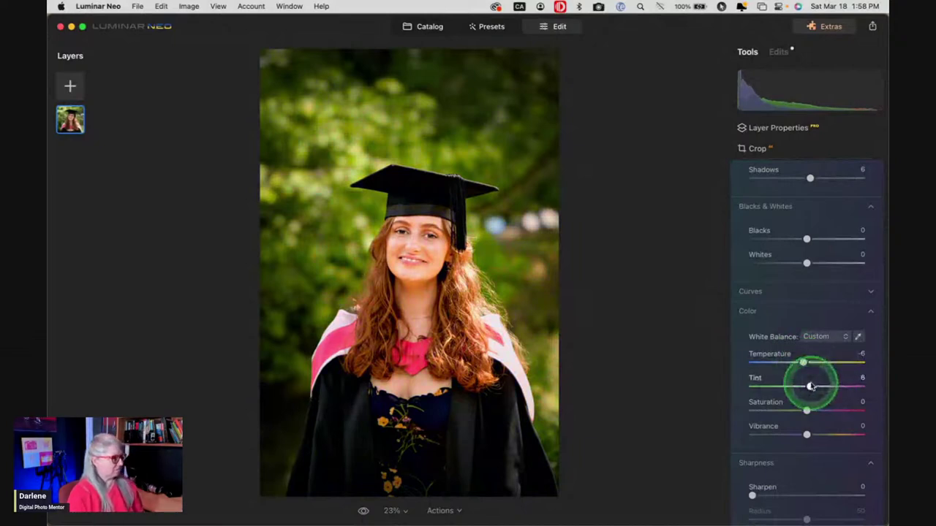
scroll(811, 386, "up", 1)
scroll(810, 386, "up", 5)
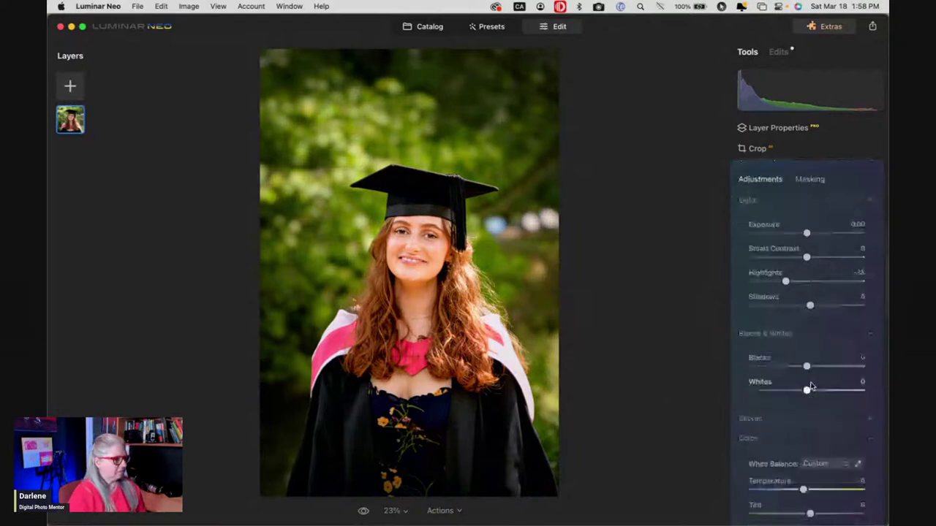
scroll(810, 386, "up", 3)
left_click(849, 223)
left_click(805, 233)
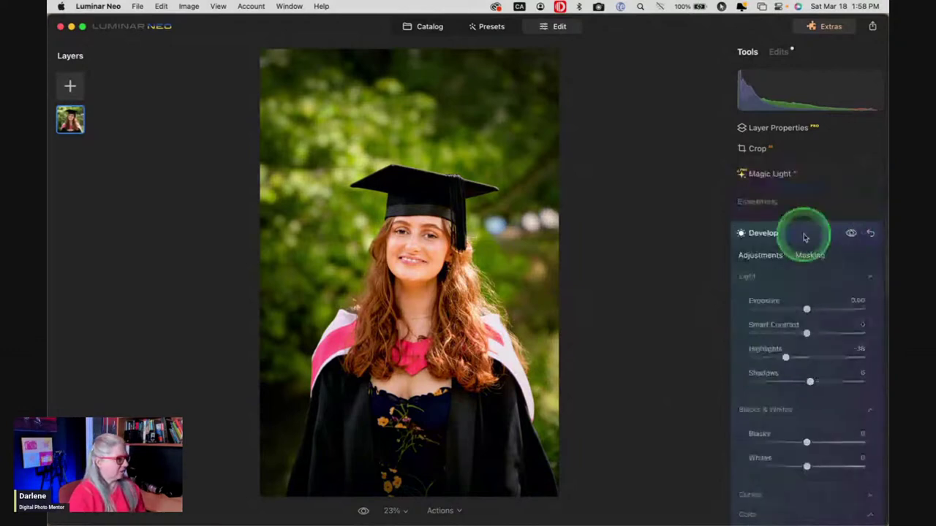
Crop the portrait in its Original ratio using Composition AI, tightening and recentring the frame around the graduate, and apply the crop.
left_click(788, 150)
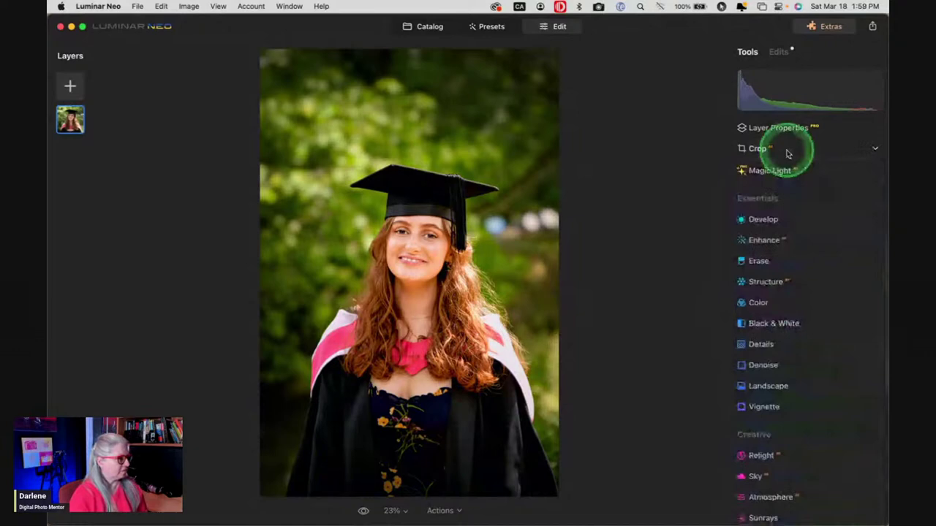
left_click(800, 211)
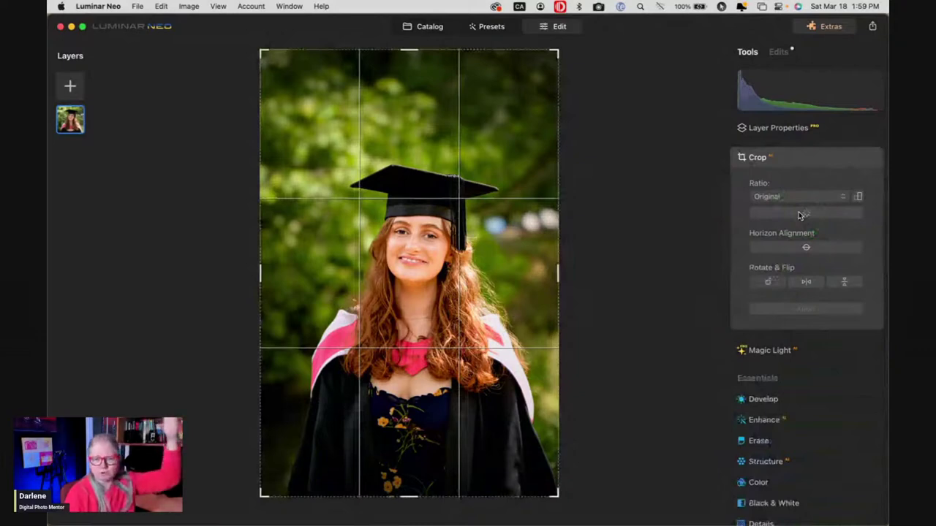
left_click(382, 419)
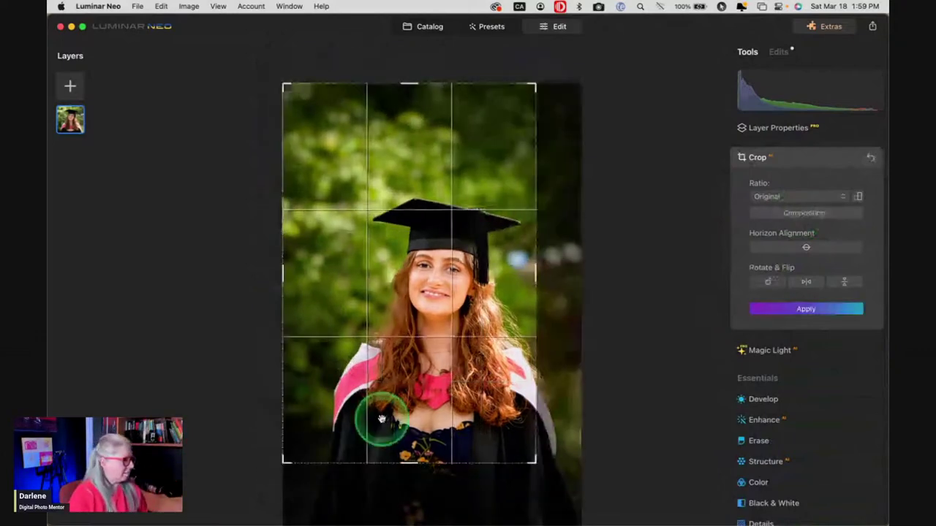
left_click_drag(382, 419, 348, 367)
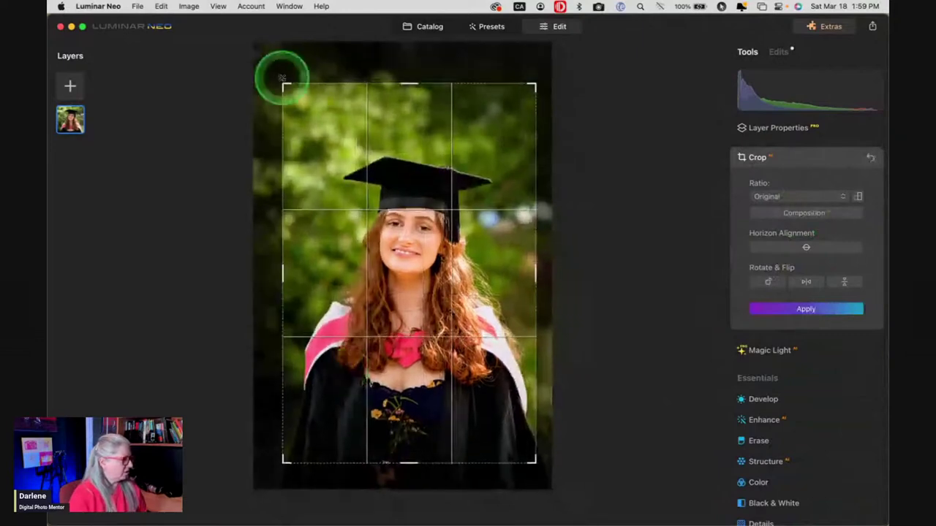
left_click_drag(282, 79, 292, 97)
mouse_move(399, 336)
left_mouse_down()
mouse_move(390, 336)
mouse_move(406, 332)
left_mouse_up()
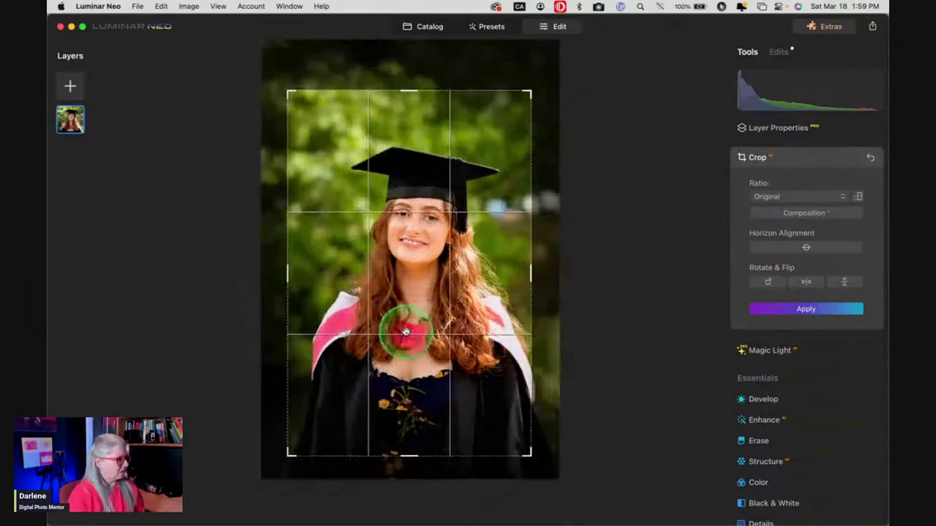
key("Return")
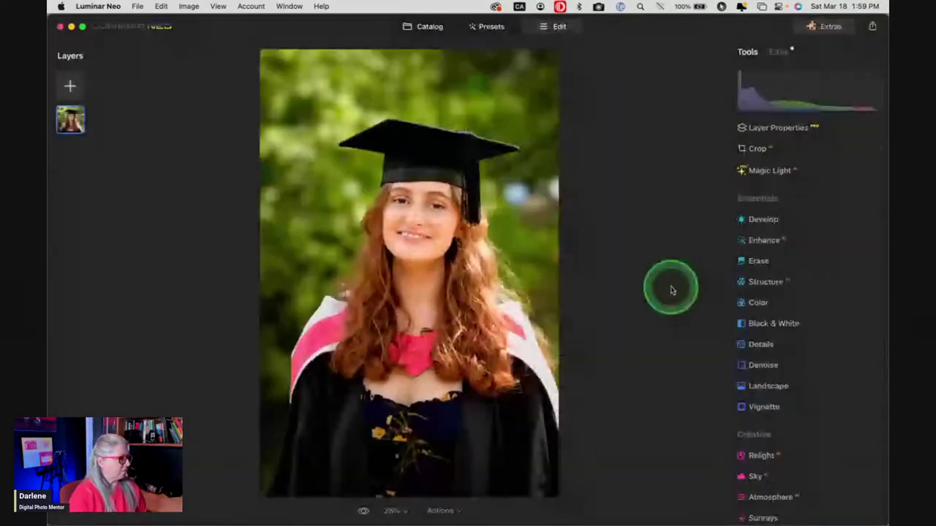
Add a vignette with an Amount of -87 and a Feather of -100.
left_click(767, 407)
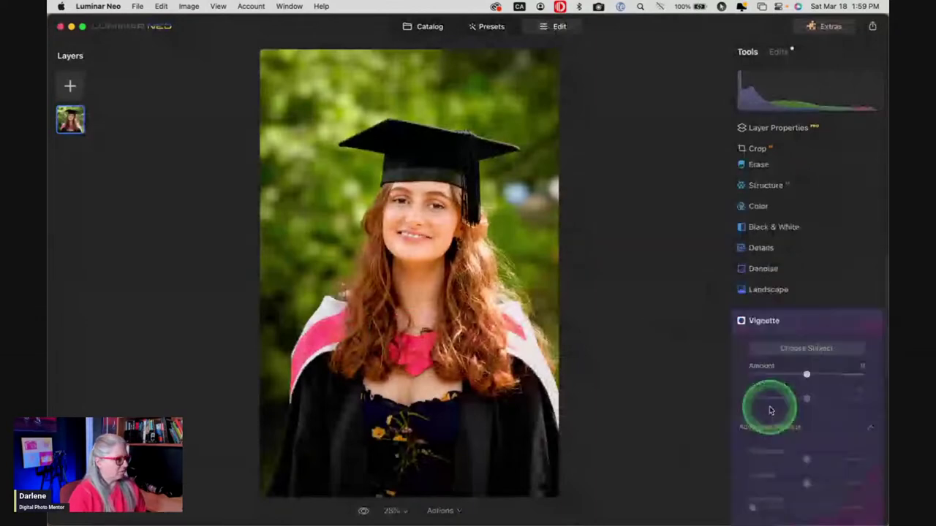
left_click(801, 374)
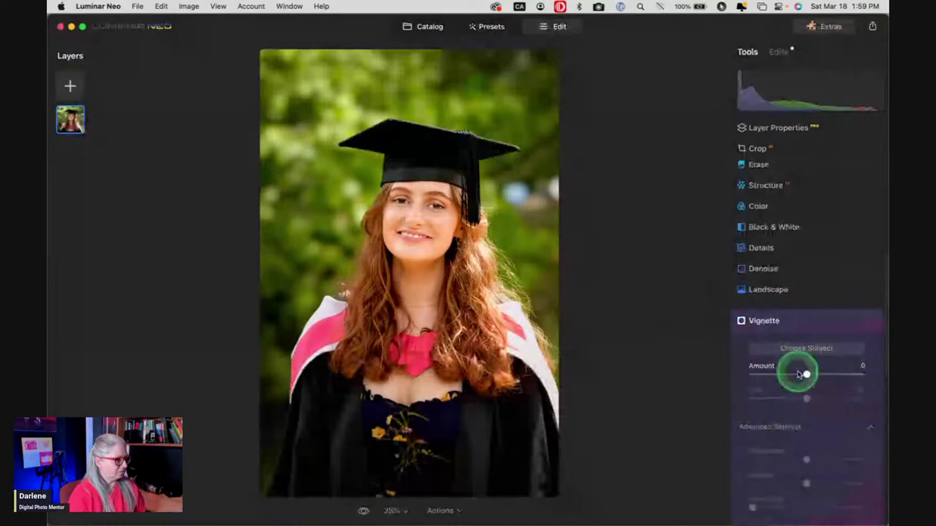
left_click_drag(801, 374, 758, 374)
left_click(770, 509)
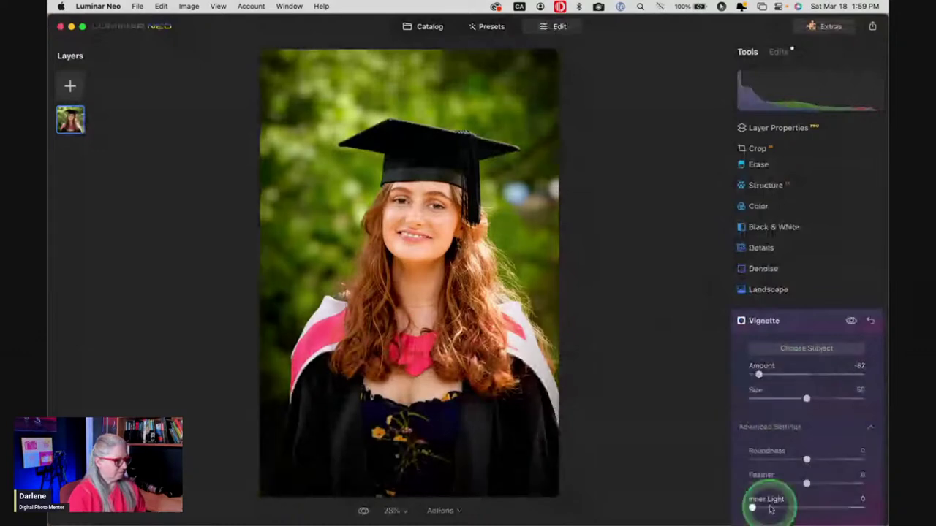
scroll(770, 510, "down", 1)
left_click_drag(758, 480, 728, 482)
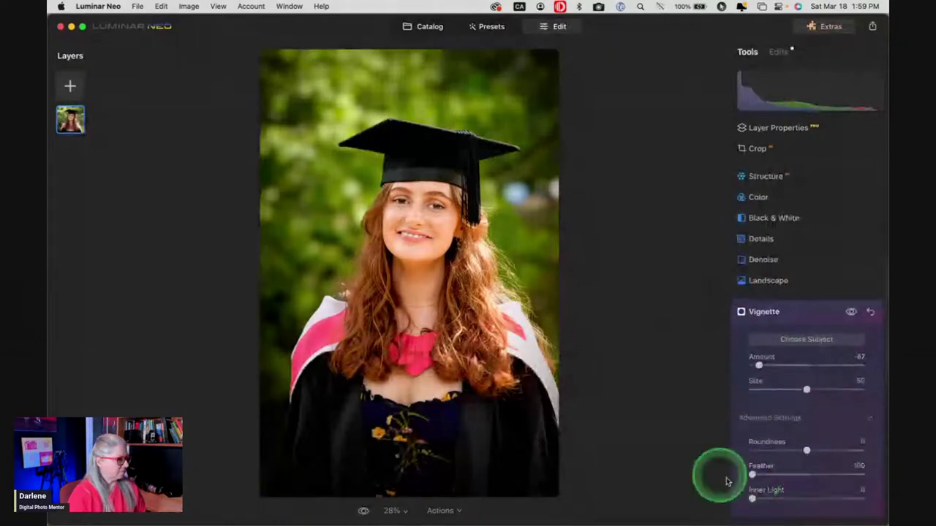
Set the vignette Size to 17 and centre it just below the graduate's face.
left_click(805, 391)
left_click_drag(805, 391, 772, 389)
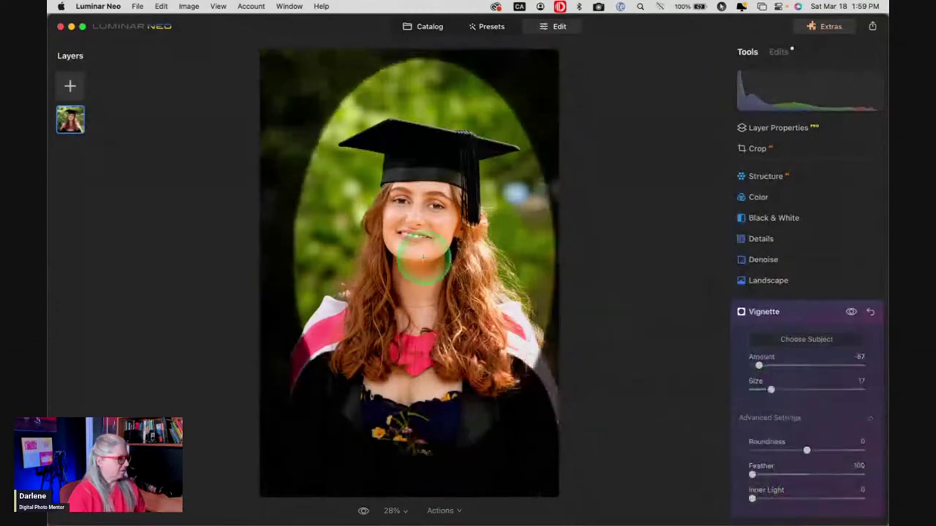
left_click(415, 265)
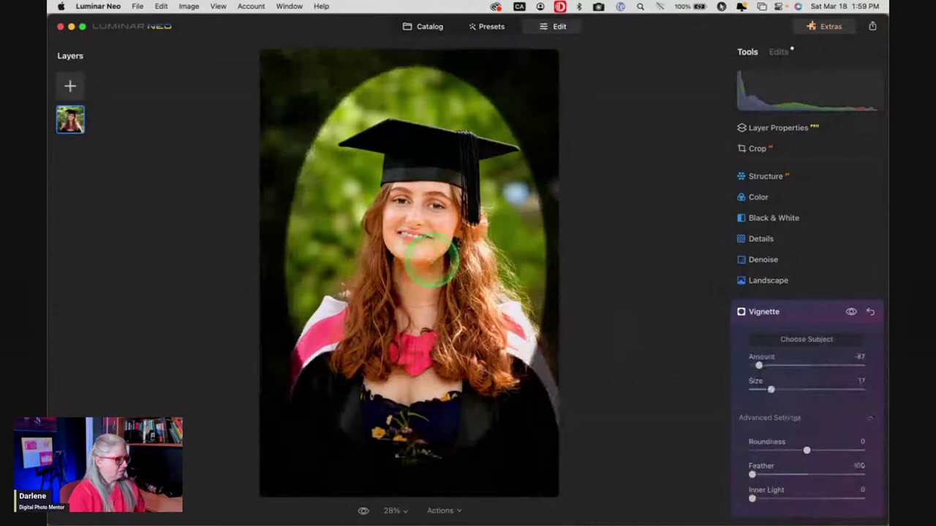
left_click(431, 260)
Soften the vignette edge with a Feather of 64, reduce the strength of its Amount and close the tool.
left_click_drag(752, 474, 842, 475)
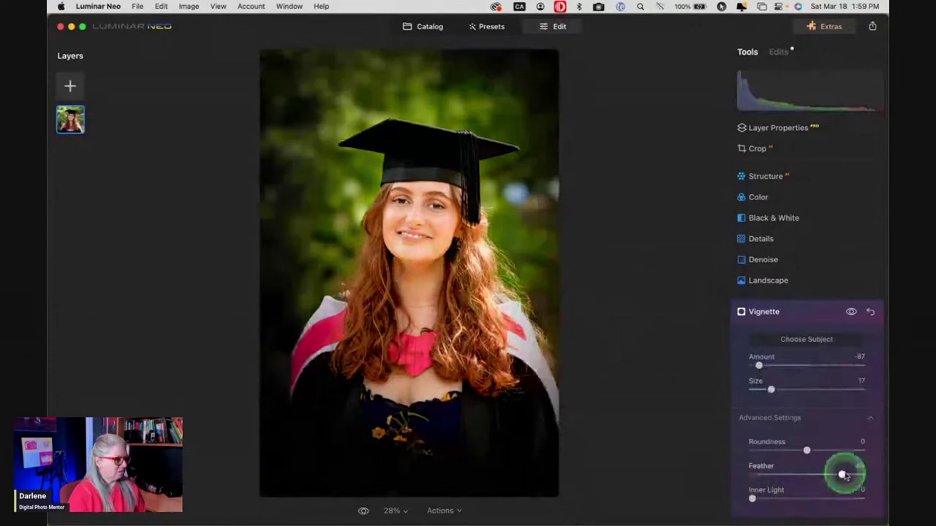
mouse_move(758, 366)
left_mouse_down()
mouse_move(807, 367)
mouse_move(774, 367)
left_mouse_up()
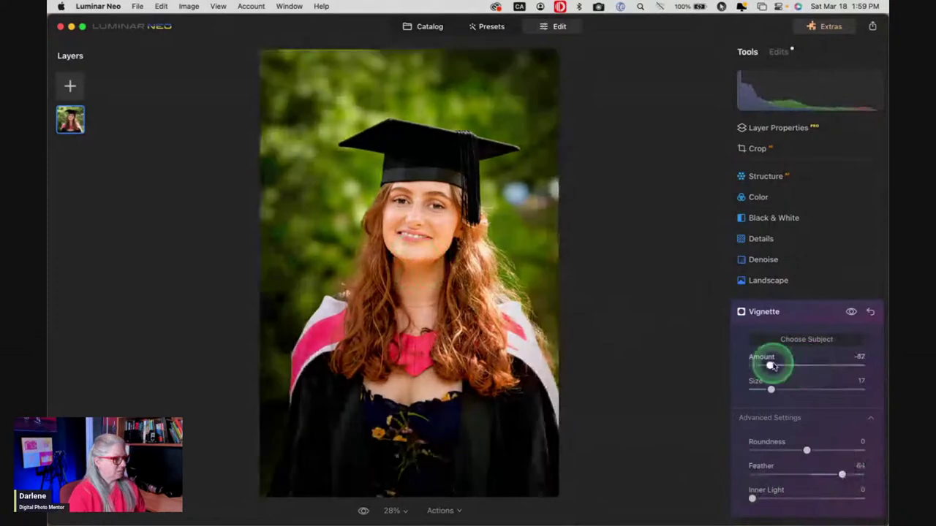
left_click(801, 307)
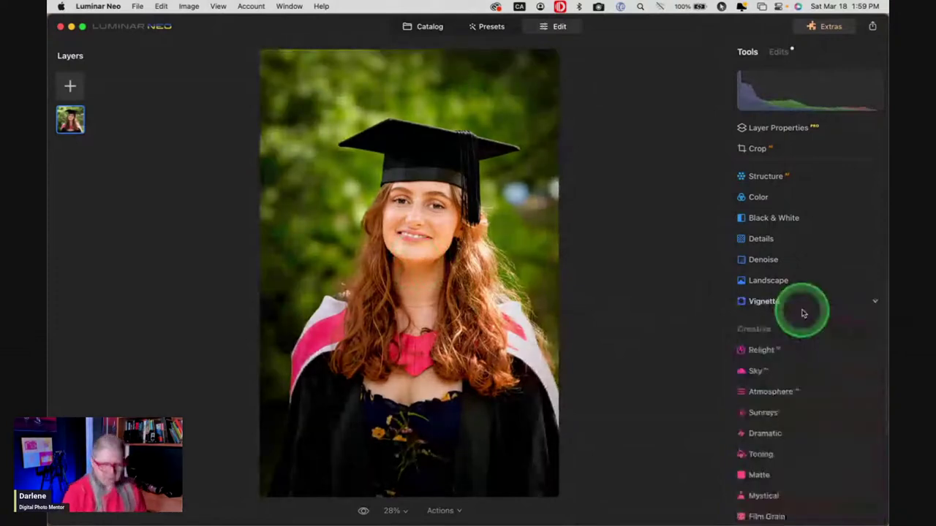
Compare the edited portrait with its unedited version twice.
key("backslash")
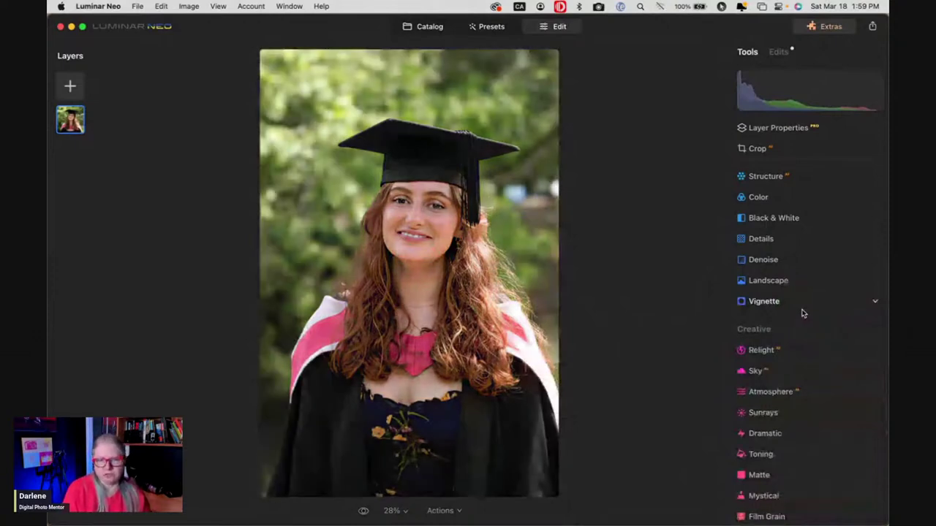
key("backslash")
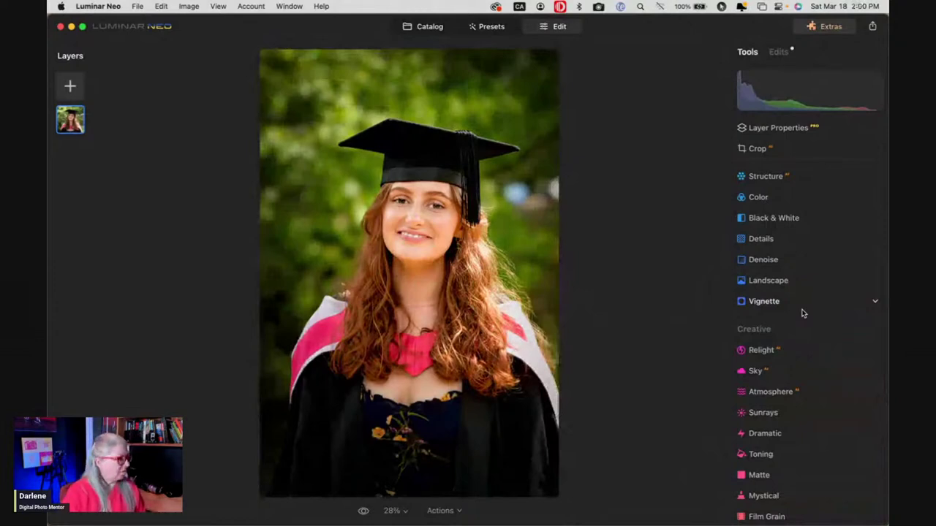
key("backslash")
key("backslash")
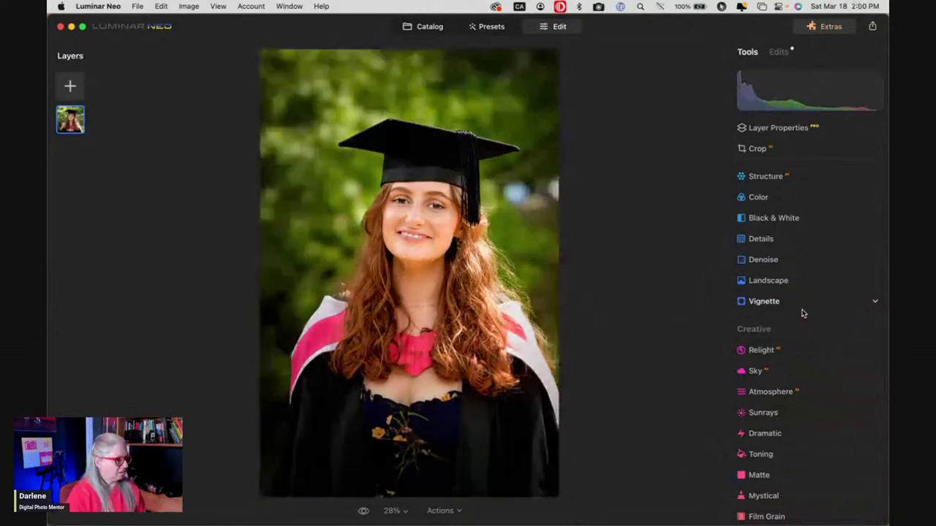
Try Remove Color Cast at 50 and a shift of the Orange hue in the Color tool, resetting the color cast.
left_click(764, 203)
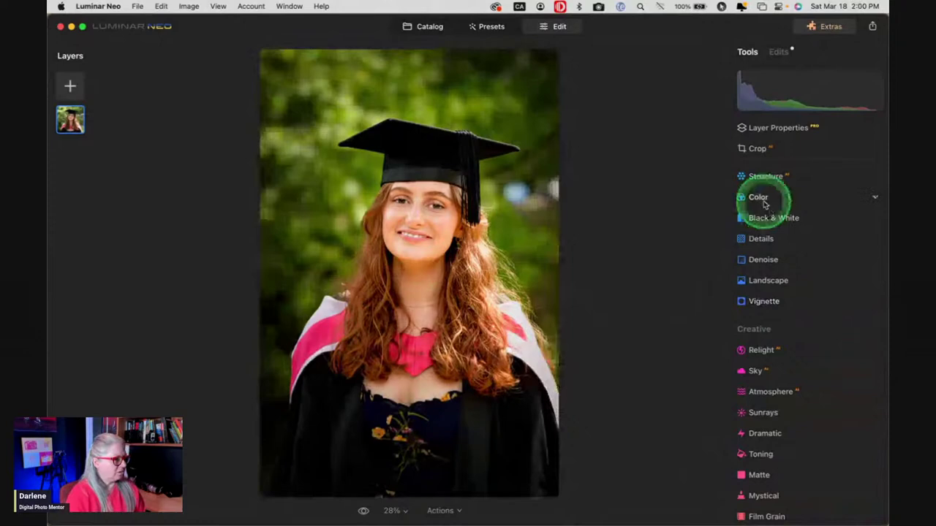
left_click(754, 280)
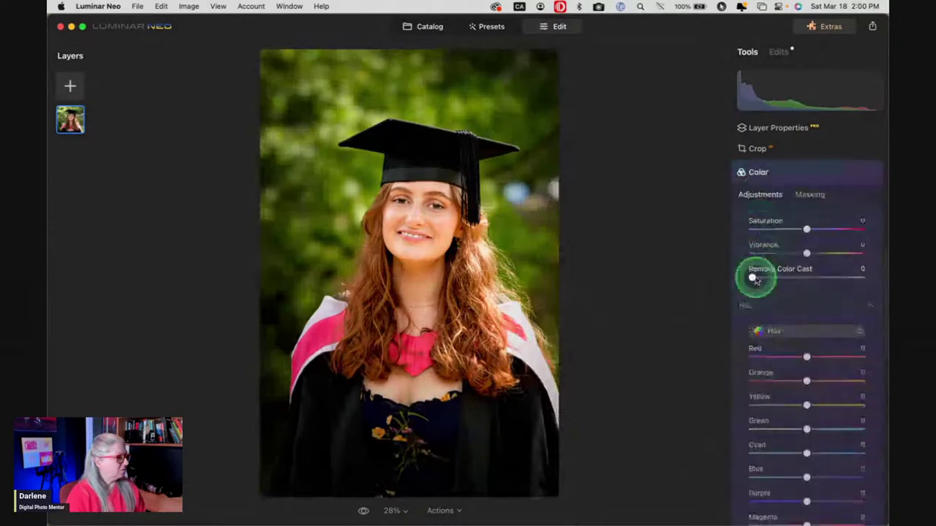
left_click_drag(755, 280, 810, 284)
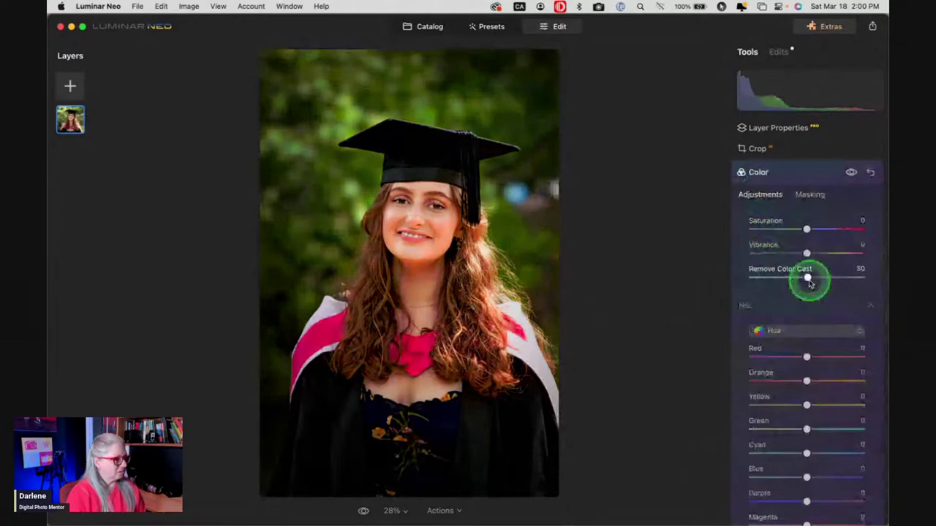
double_click(807, 278)
left_click_drag(807, 381, 803, 381)
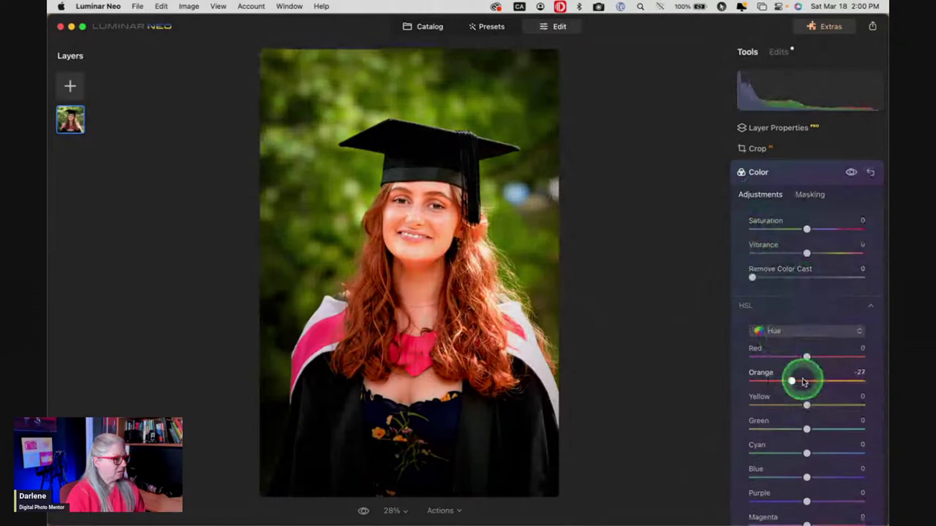
Set the Orange saturation to -16 in the HSL settings, close the Color tool and compare the portrait before and after editing.
left_click(779, 332)
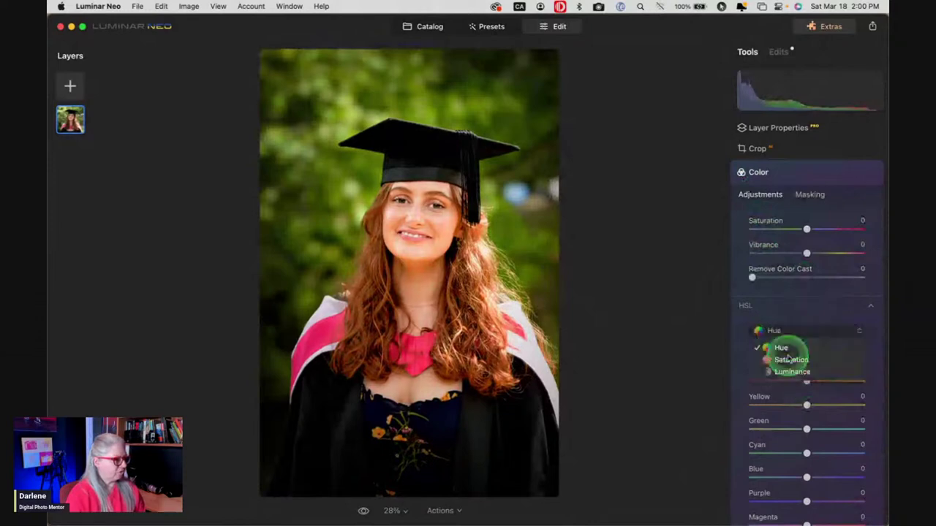
left_click(790, 359)
left_click_drag(805, 381, 792, 357)
left_click(807, 358)
double_click(792, 357)
left_click(851, 172)
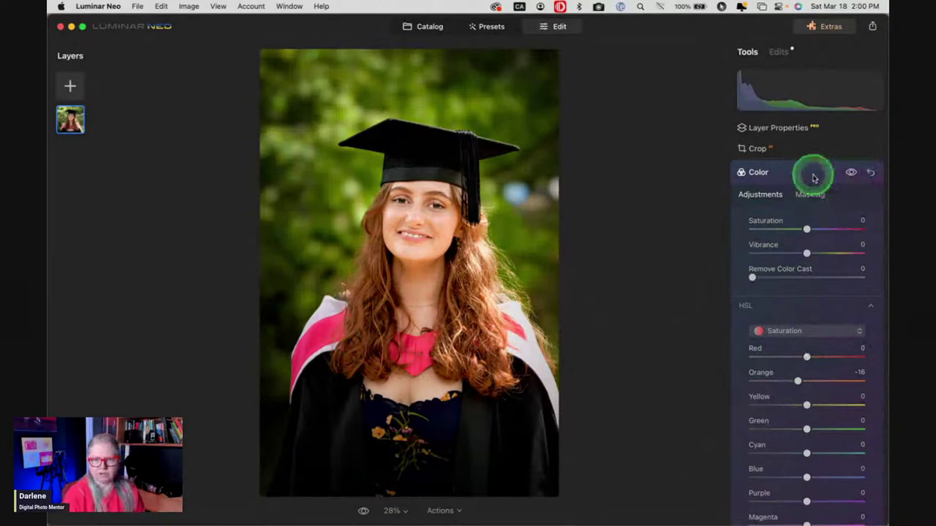
left_click(812, 176)
key("backslash")
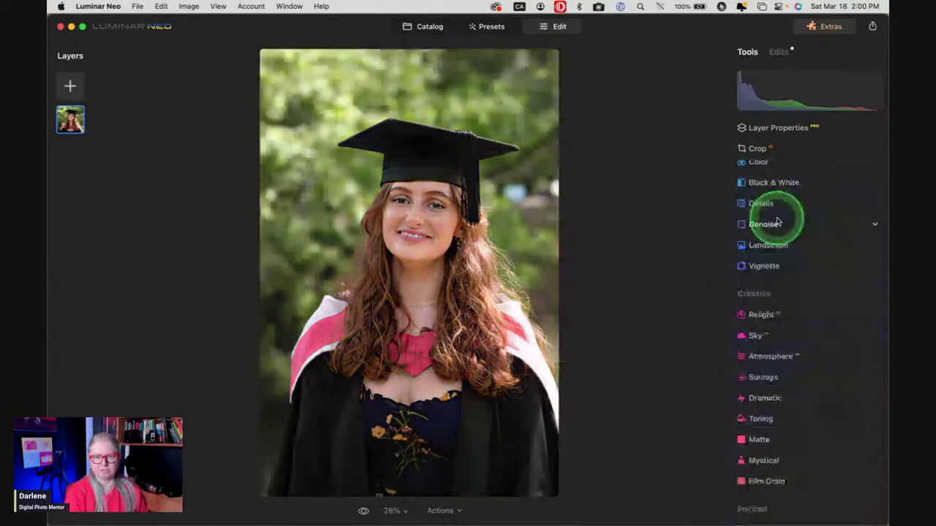
key("backslash")
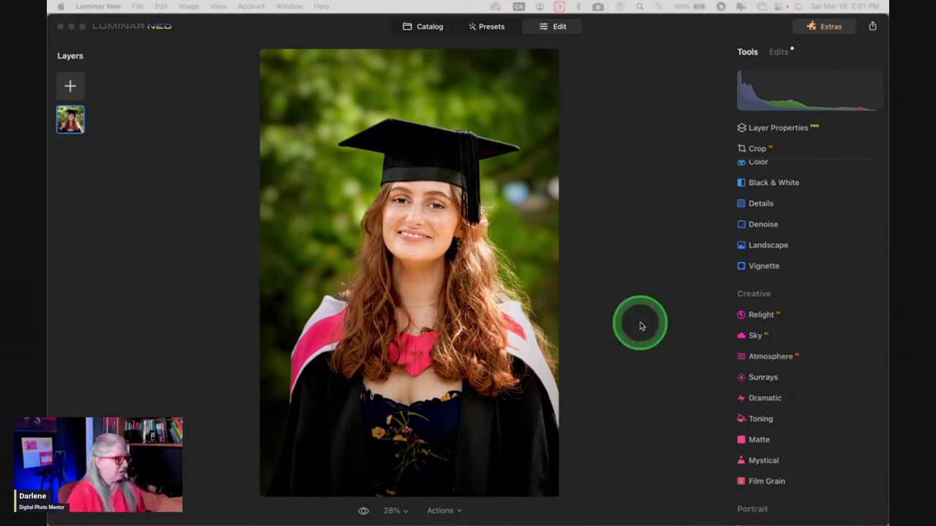
Add the Glow tool to the portrait with the type set to Glow and an Amount of 90.
scroll(773, 314, "up", 3)
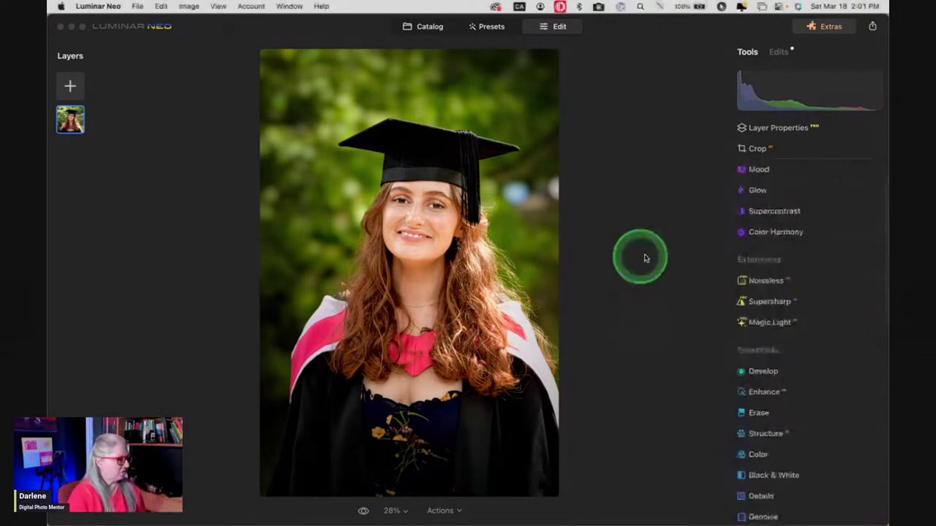
left_click(758, 194)
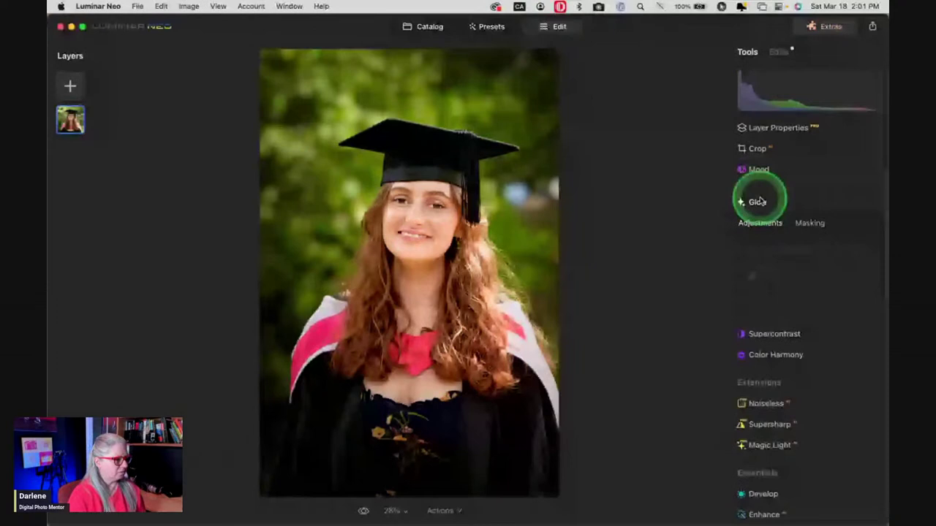
left_click(789, 251)
left_click(760, 305)
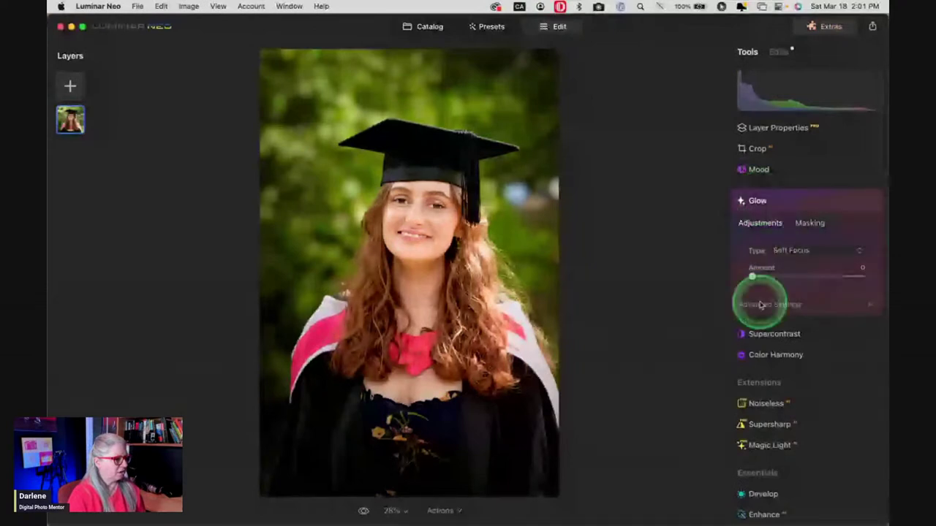
left_click(753, 277)
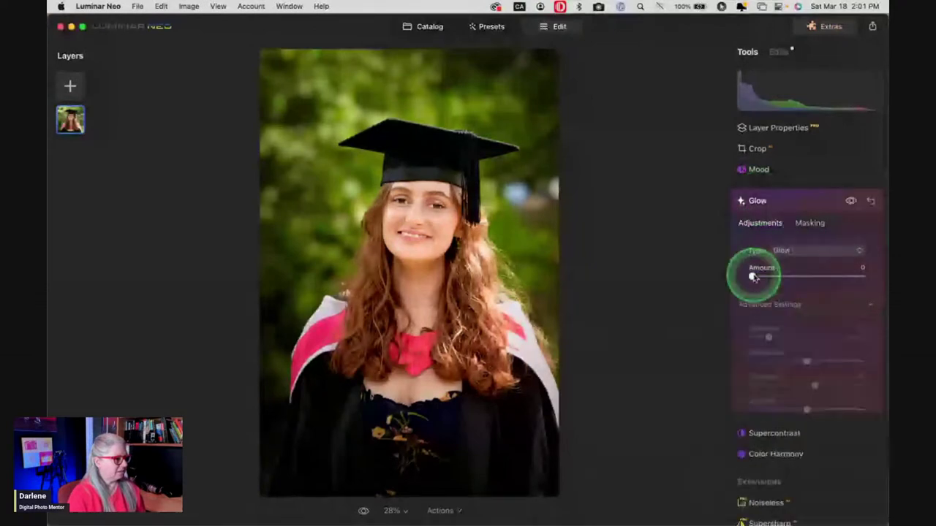
left_click(828, 278)
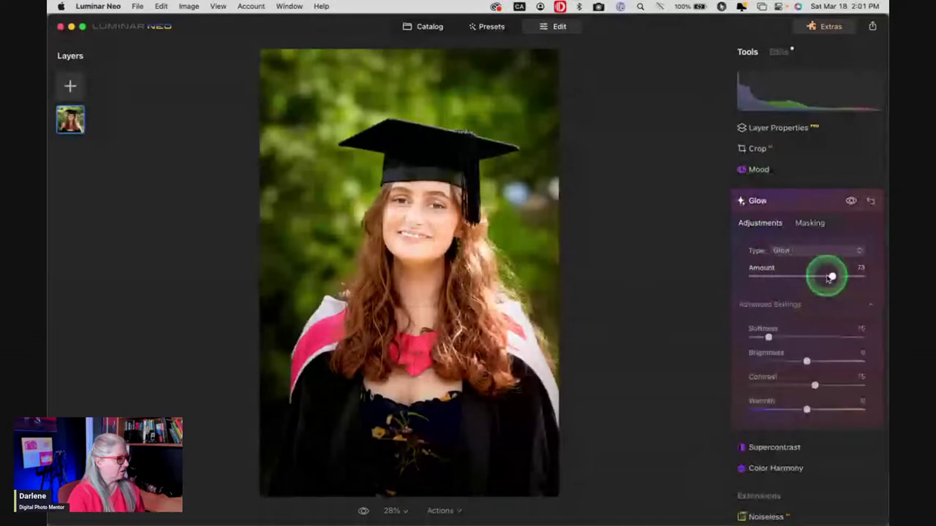
left_click_drag(828, 278, 851, 276)
Set the glow's Warmth to 53 and its Brightness to -51 in the advanced settings.
left_click_drag(807, 410, 836, 410)
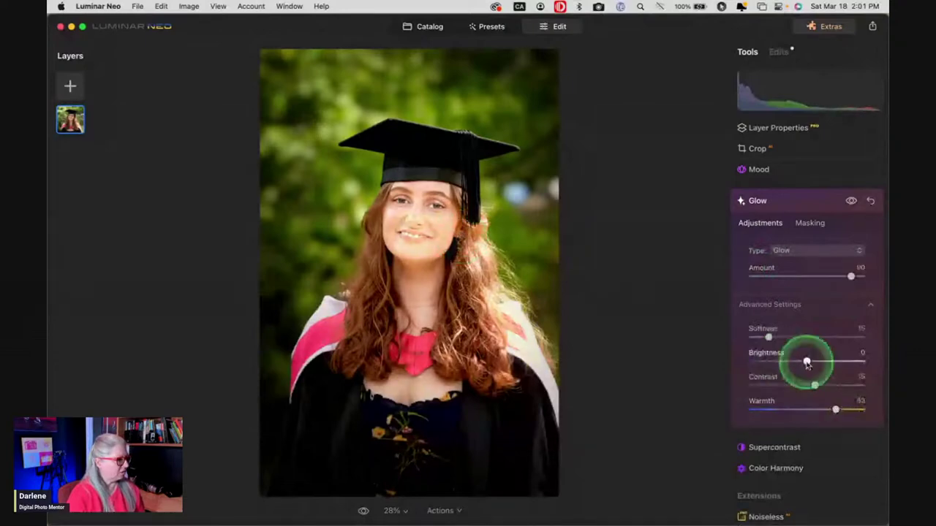
left_click_drag(807, 363, 778, 361)
left_click(790, 246)
Mask the glow by brushing it onto the sunlit hair beside the cap's tassel, and return to the glow adjustments.
left_click(804, 225)
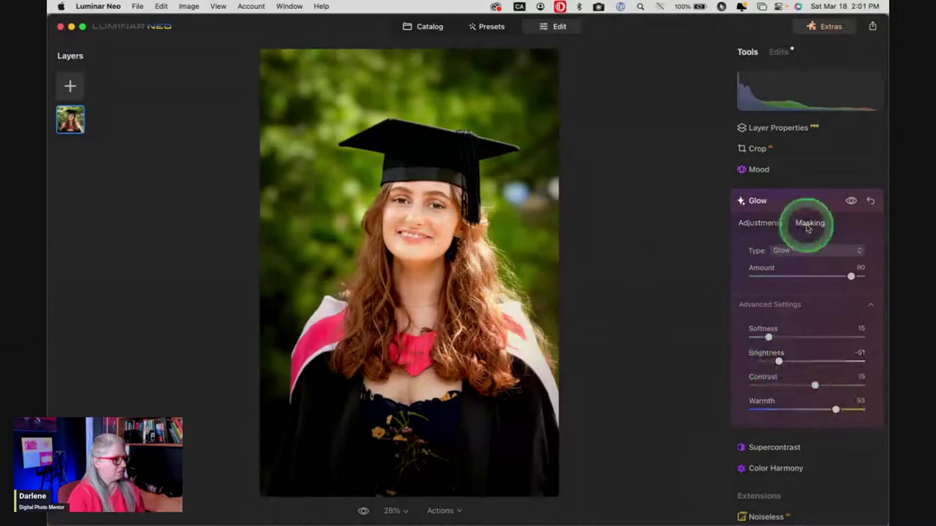
left_click(762, 251)
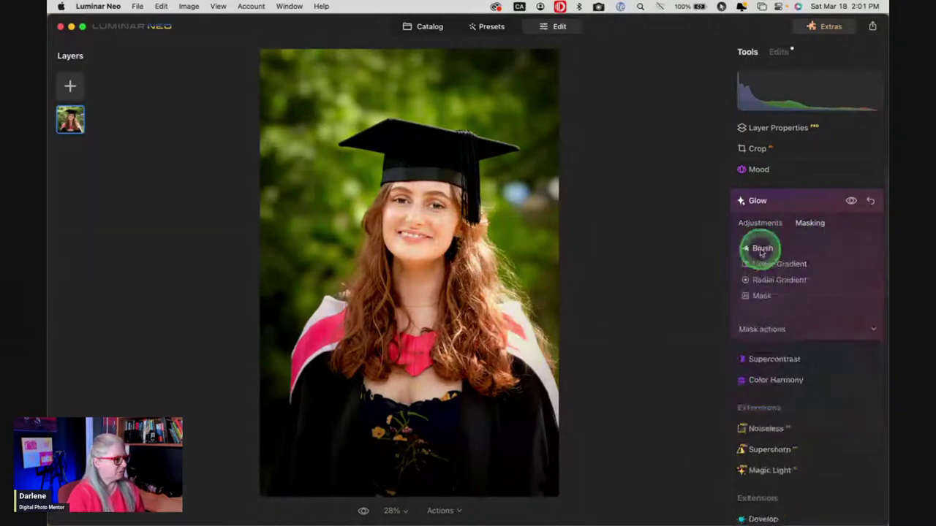
left_click(764, 285)
mouse_move(495, 266)
left_mouse_down()
mouse_move(534, 370)
mouse_move(501, 259)
mouse_move(523, 337)
mouse_move(500, 270)
mouse_move(457, 333)
left_mouse_up()
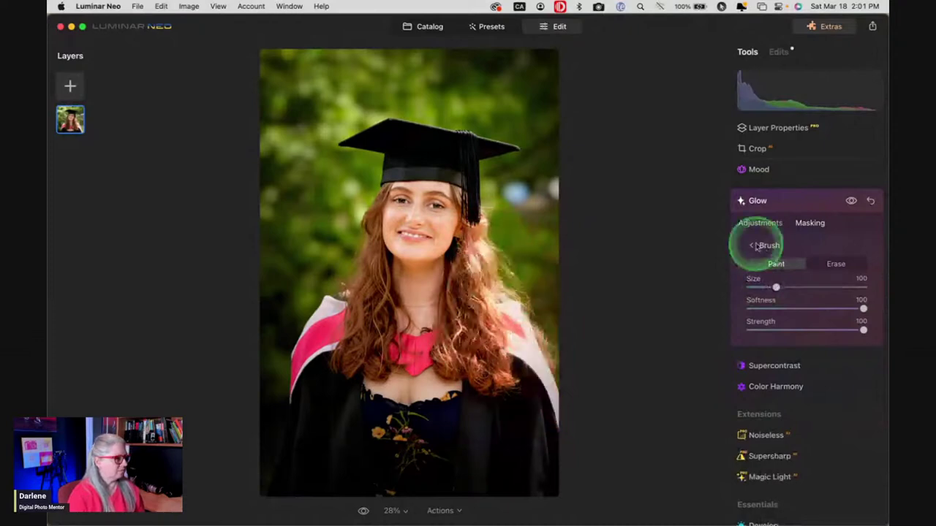
left_click(757, 247)
left_click(761, 224)
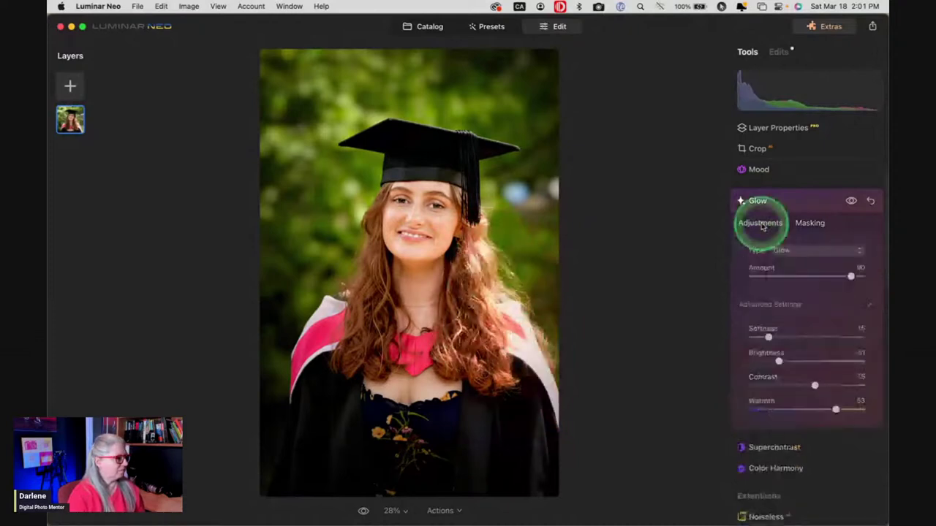
Compare the portrait without the glow, and refine it to Contrast -2, Brightness -63, Warmth 87 and Amount 69.
left_click(853, 201)
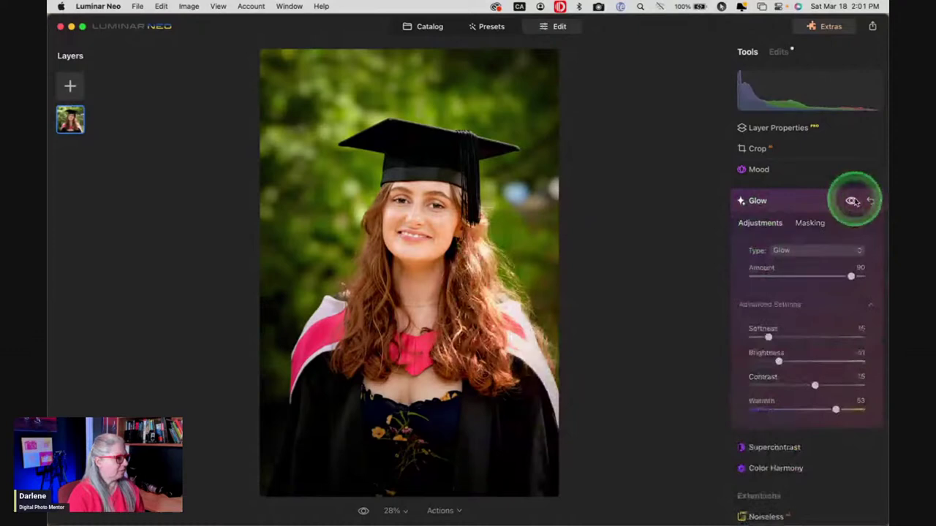
left_click(851, 201)
left_click_drag(792, 377, 805, 385)
mouse_move(778, 362)
left_mouse_down()
mouse_move(756, 358)
mouse_move(772, 361)
left_mouse_up()
left_click_drag(836, 409, 855, 406)
left_click_drag(851, 276, 825, 287)
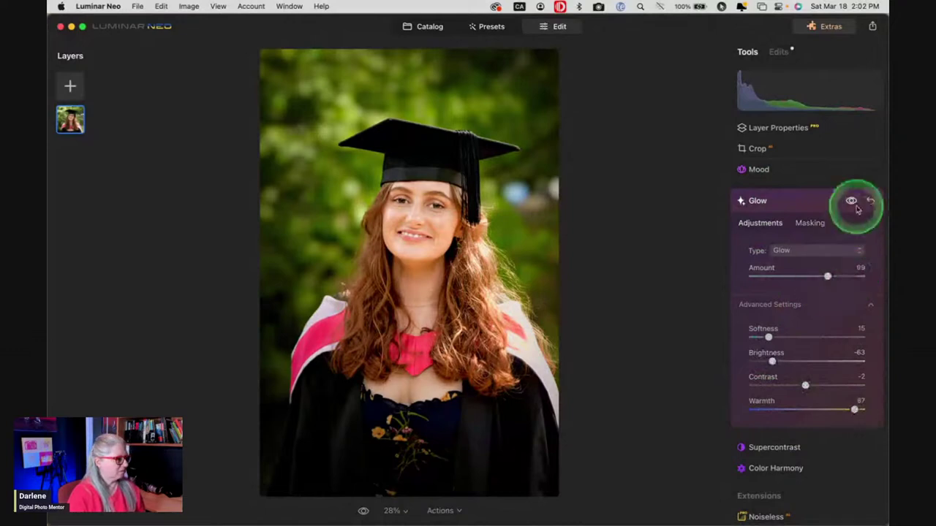
Compare the portrait with and without the refined glow, and close the Glow tool.
left_click(851, 202)
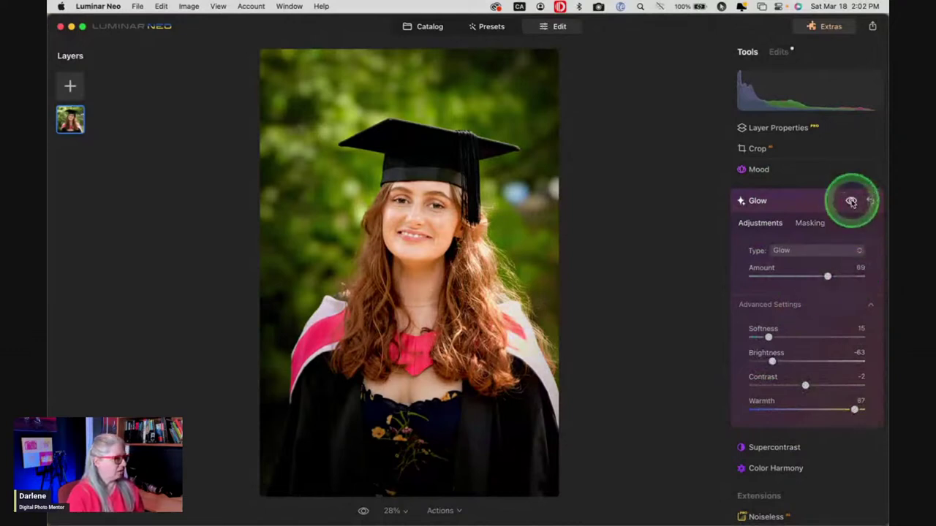
left_click(851, 202)
left_click(794, 217)
left_click(796, 203)
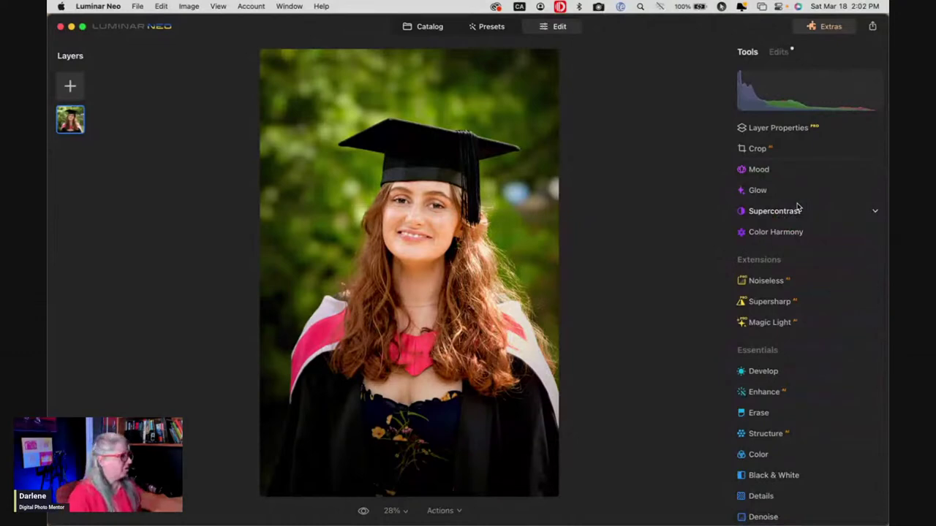
Zoom to 100% on the face and try the Face tool with Enlarge Eyes at 70 and Iris Visibility at 17.
left_click(414, 207)
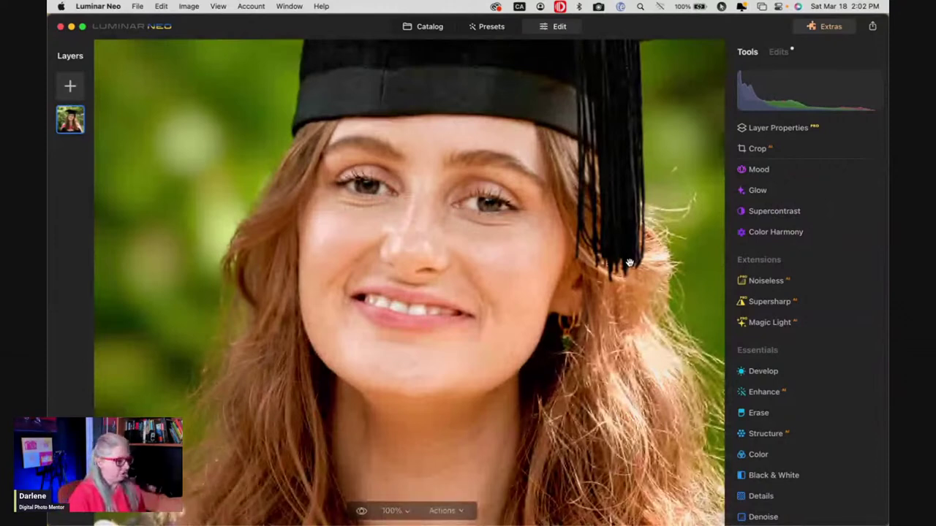
left_click(627, 263)
left_click(795, 316)
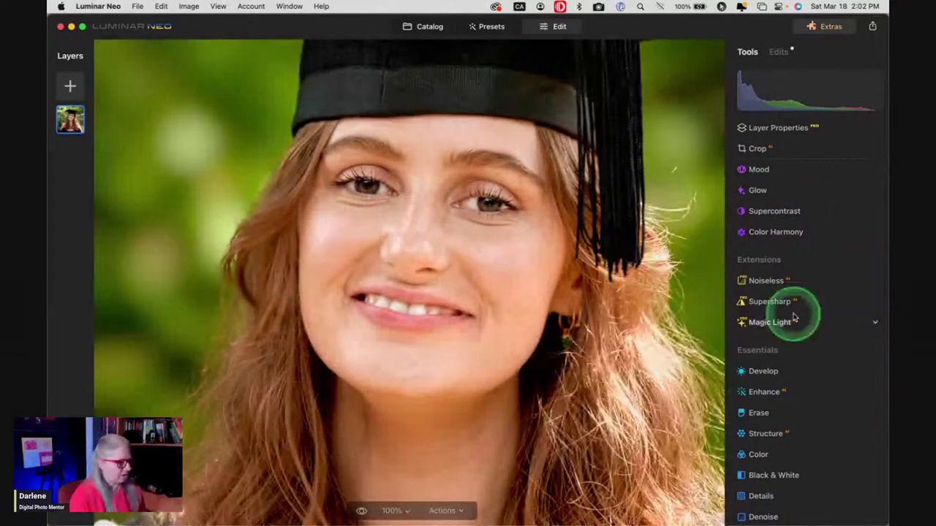
scroll(795, 316, "down", 4)
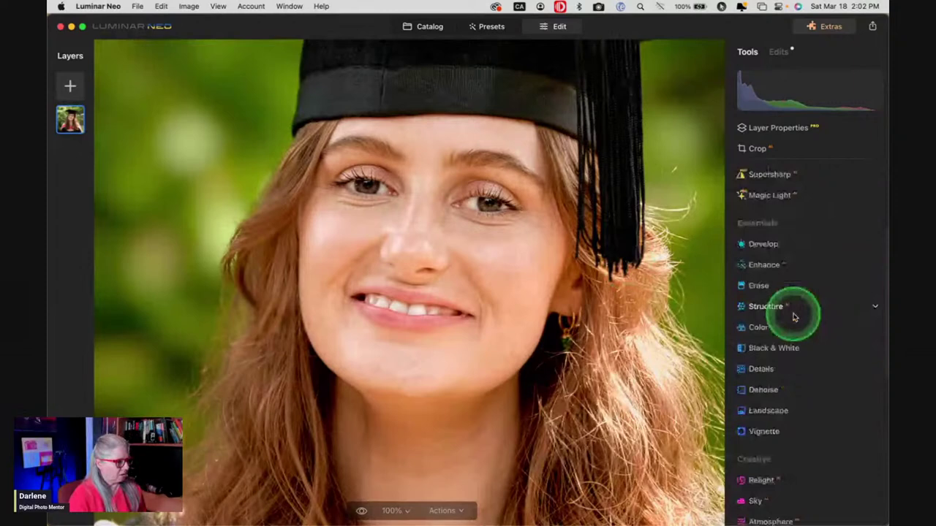
scroll(795, 316, "down", 10)
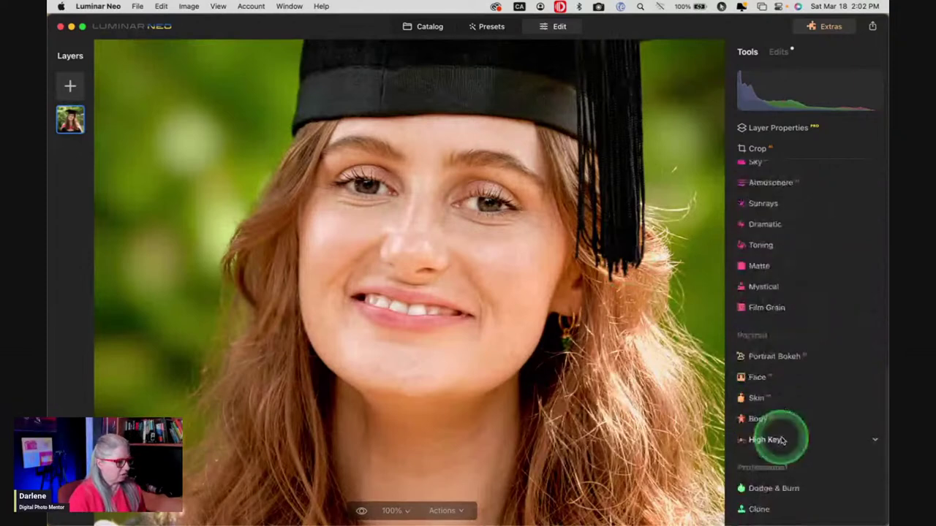
left_click(757, 377)
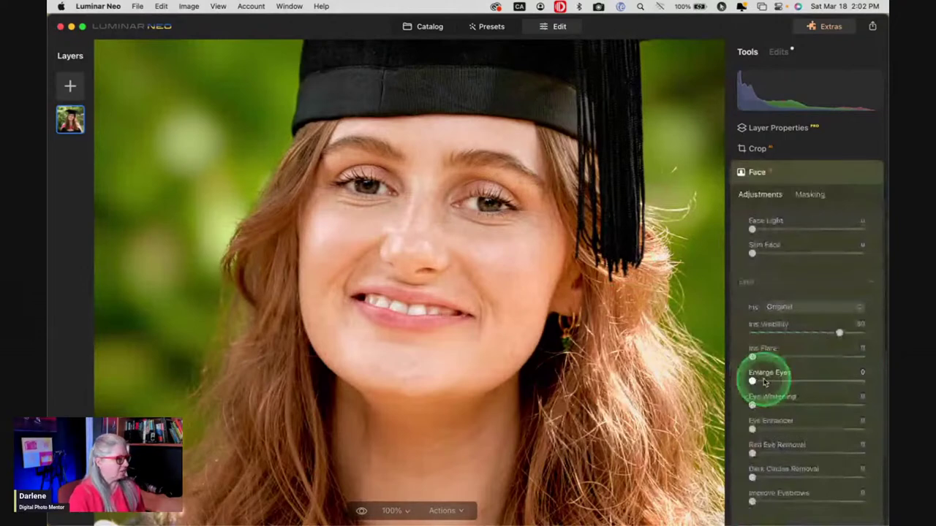
left_click_drag(765, 381, 823, 382)
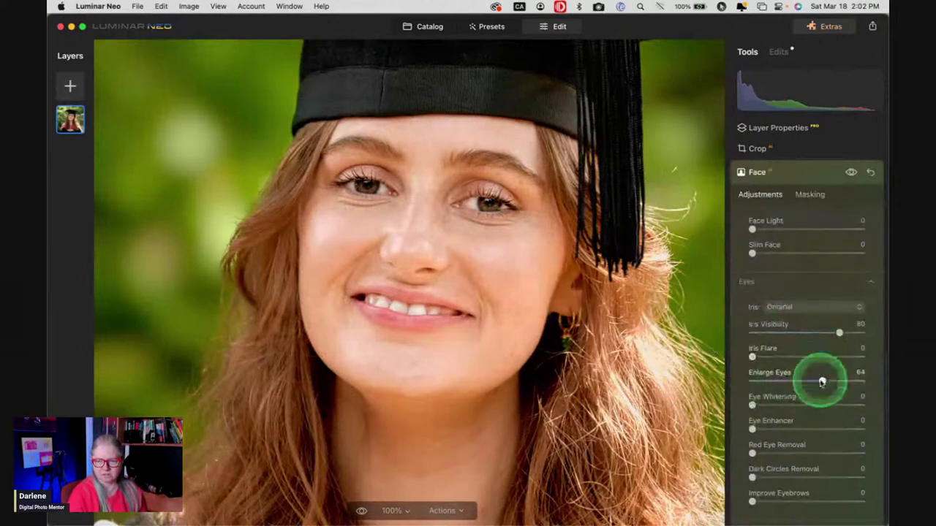
mouse_move(822, 381)
left_mouse_down()
mouse_move(729, 379)
mouse_move(829, 379)
left_mouse_up()
left_click_drag(785, 335, 772, 334)
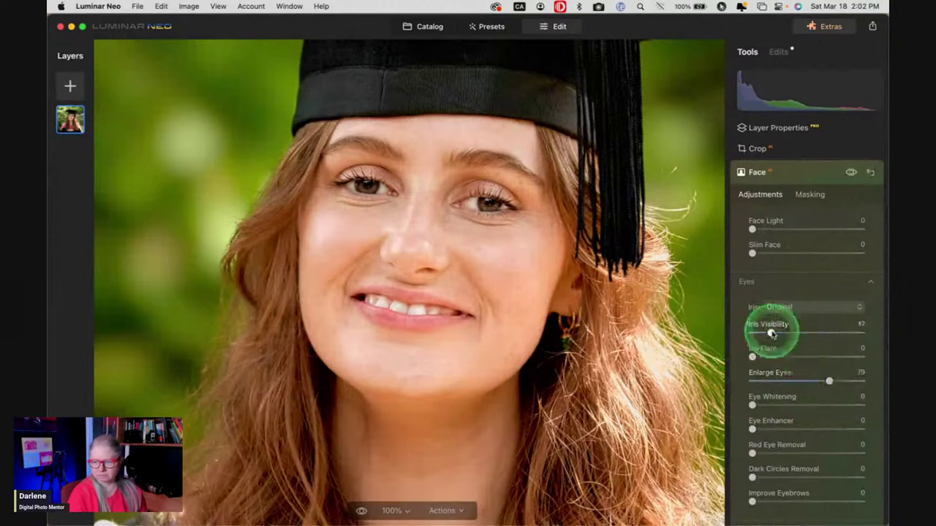
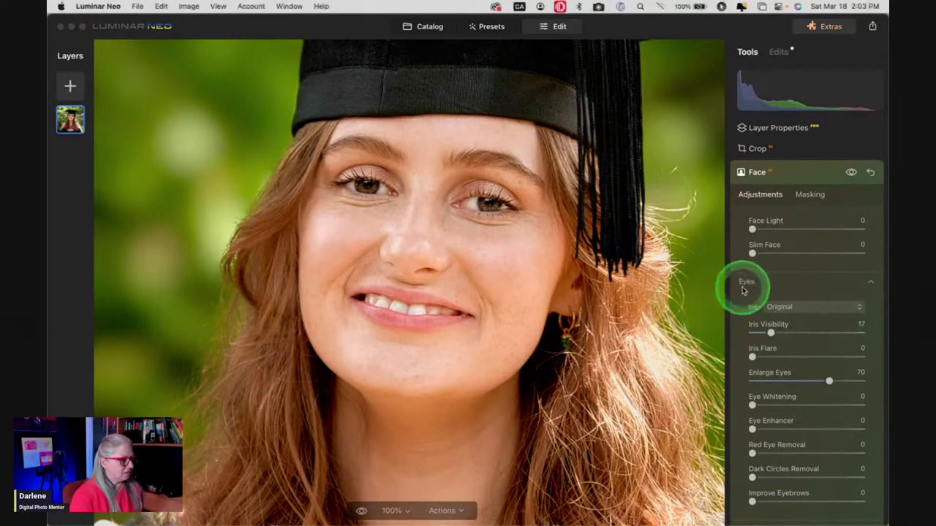
Reset Enlarge Eyes to 0, try the Face Light adjustment and return it to 0.
mouse_move(830, 382)
left_mouse_down()
mouse_move(736, 376)
mouse_move(828, 381)
left_mouse_up()
double_click(794, 379)
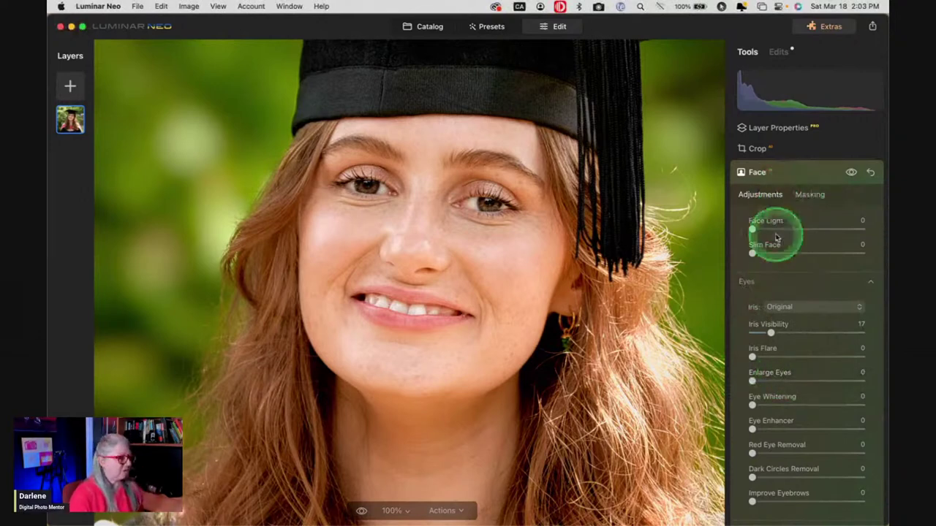
left_click_drag(779, 231, 743, 224)
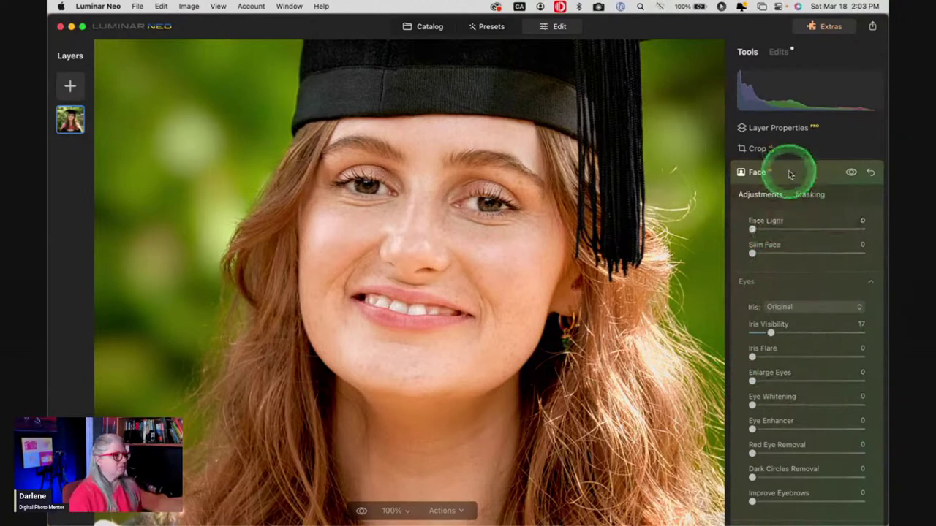
left_click(836, 180)
Delete the Face adjustment from the portrait's list of edits and return to the tools.
left_click(779, 52)
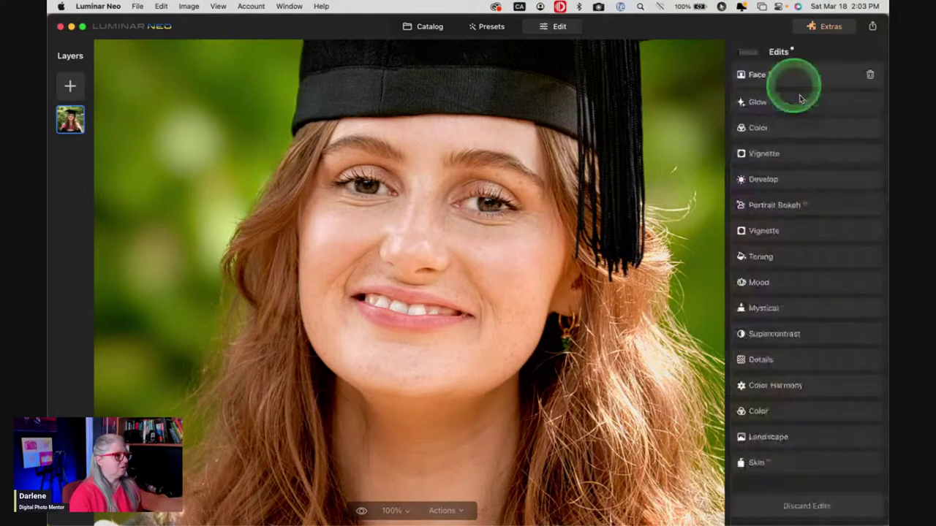
left_click(819, 76)
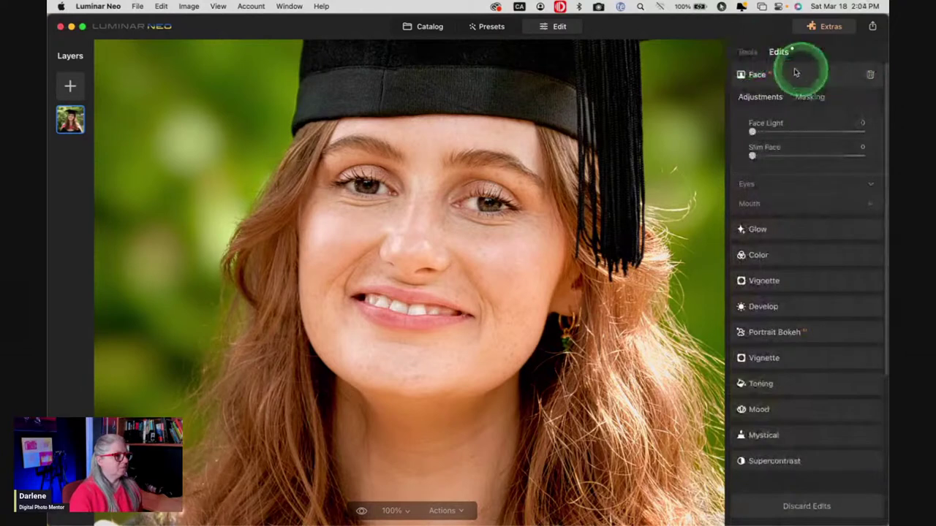
left_click(867, 75)
left_click(747, 56)
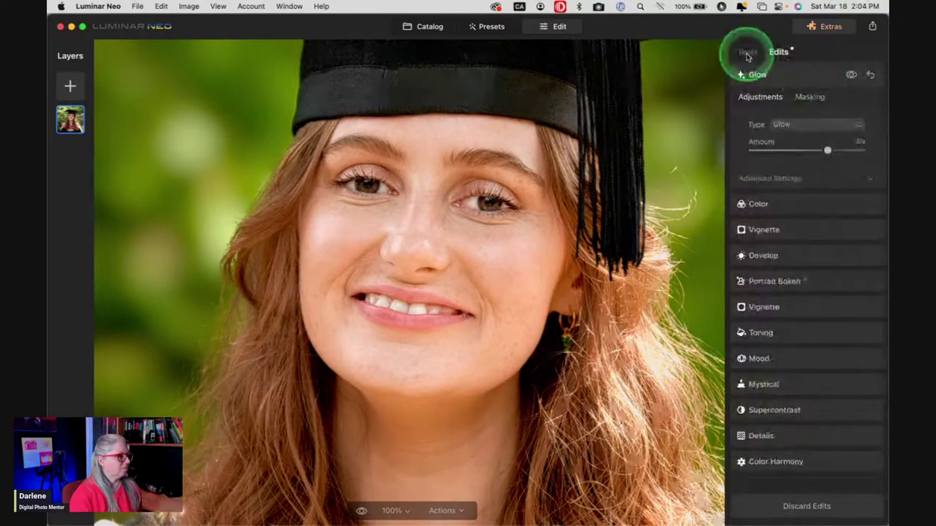
Reopen the Face tool from the portrait tools, try Face Light at 91 and reset it to 0.
left_click(781, 262)
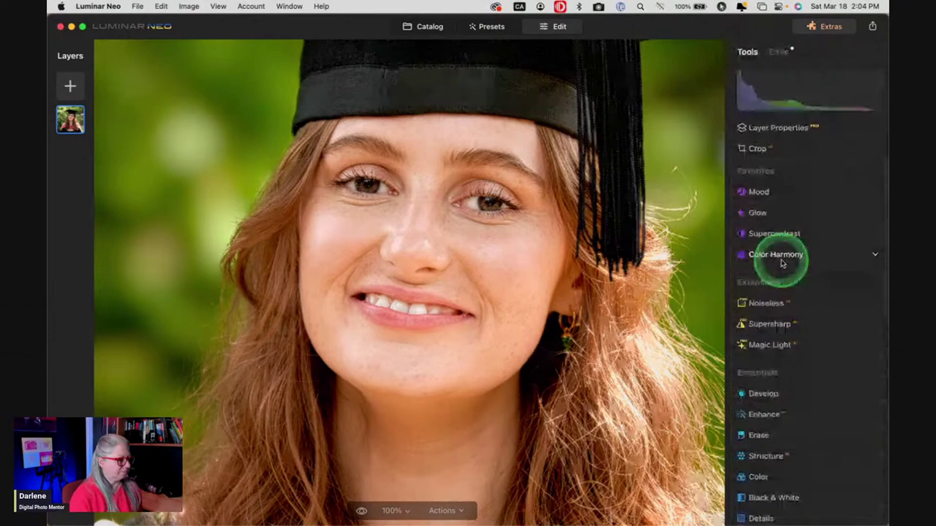
scroll(786, 274, "down", 5)
scroll(779, 333, "down", 4)
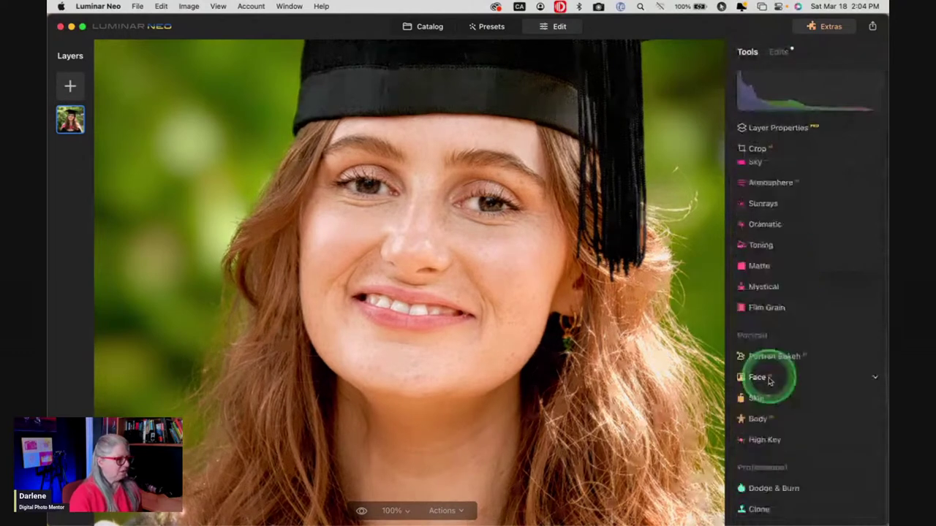
left_click(760, 378)
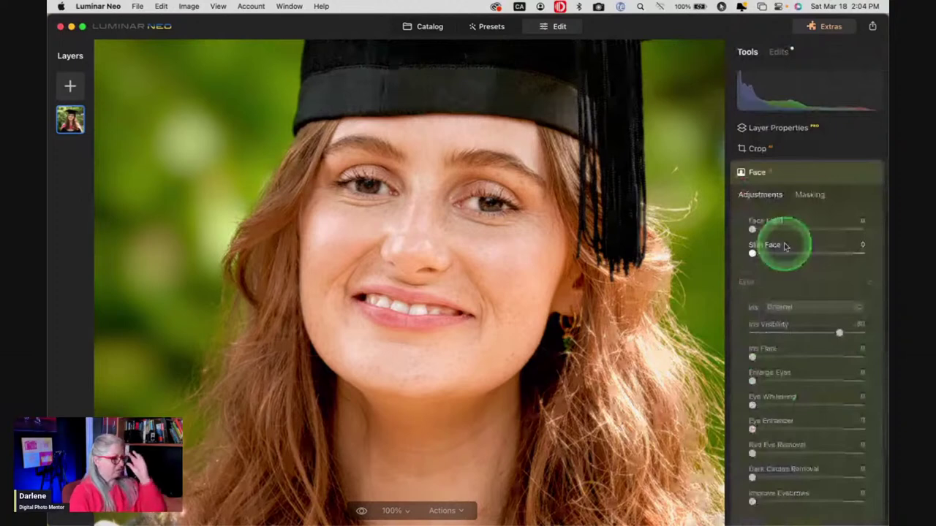
left_click_drag(840, 231, 852, 230)
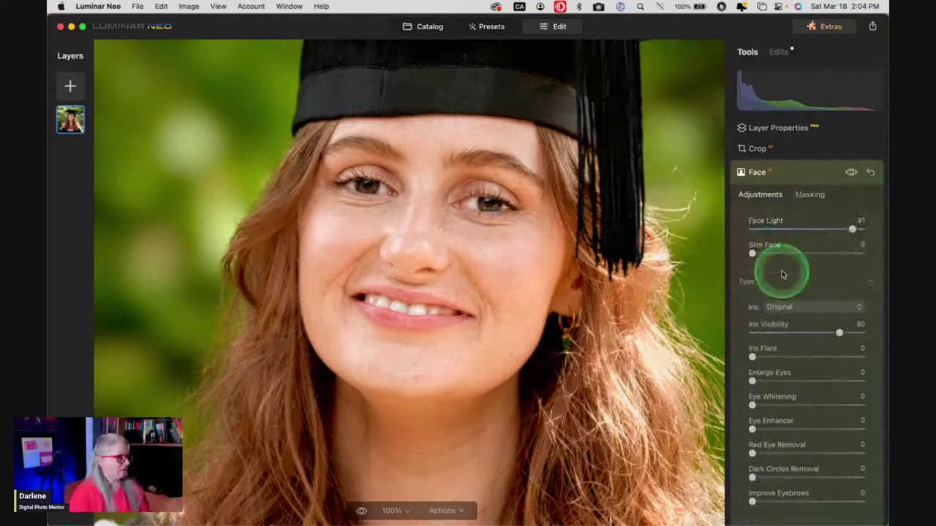
double_click(761, 231)
Set Enlarge Eyes to 80, Iris Flare to 39 and Iris Visibility to 12 in the Face adjustments.
left_click_drag(766, 381, 830, 387)
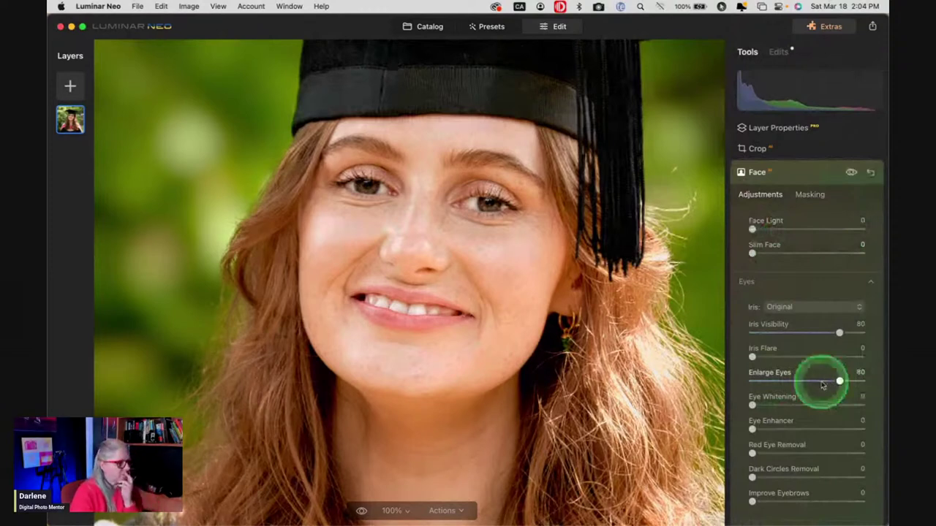
left_click_drag(790, 356, 796, 360)
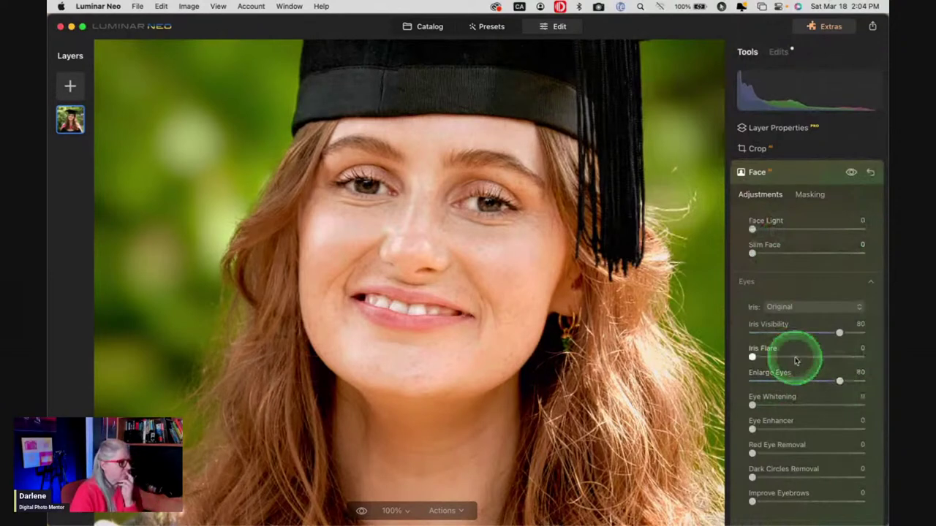
left_click(795, 357)
left_click(765, 333)
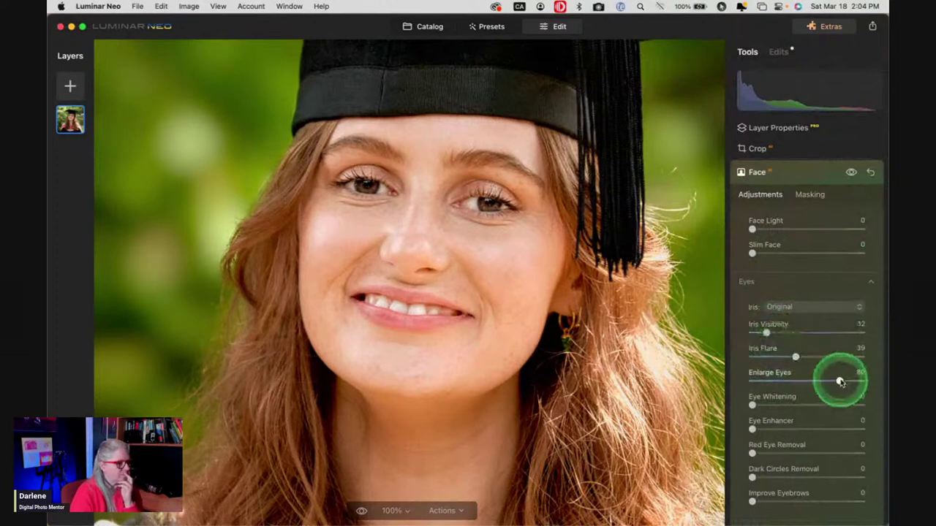
Try Brown and then Cat as the iris colour in the Face adjustments.
left_click(790, 307)
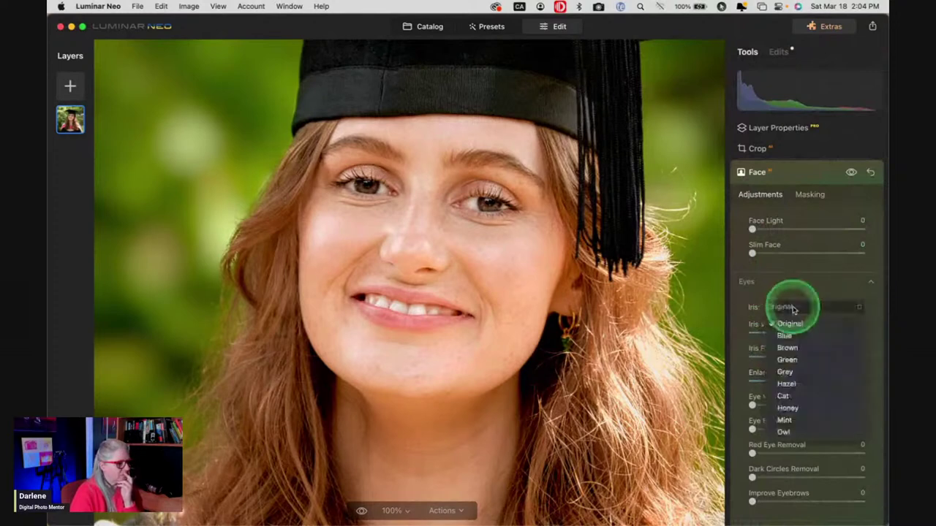
left_click(788, 347)
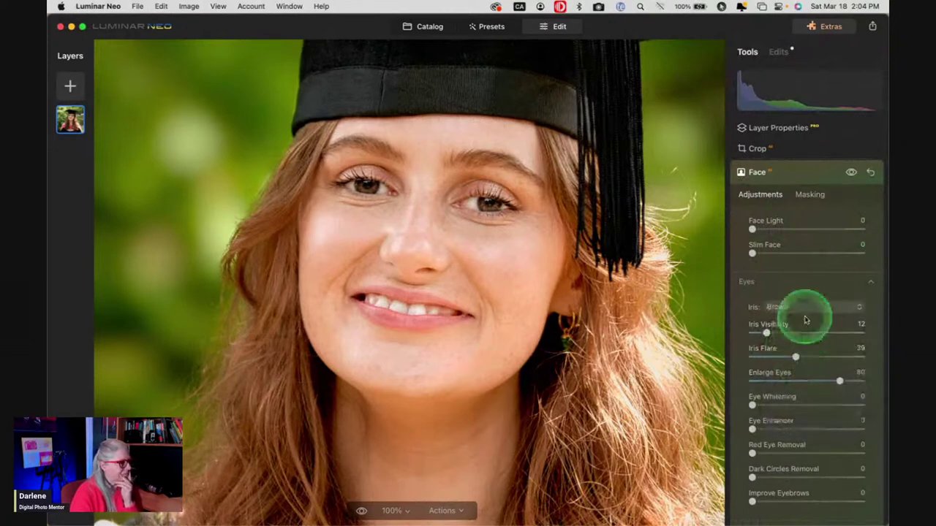
scroll(814, 353, "down", 2)
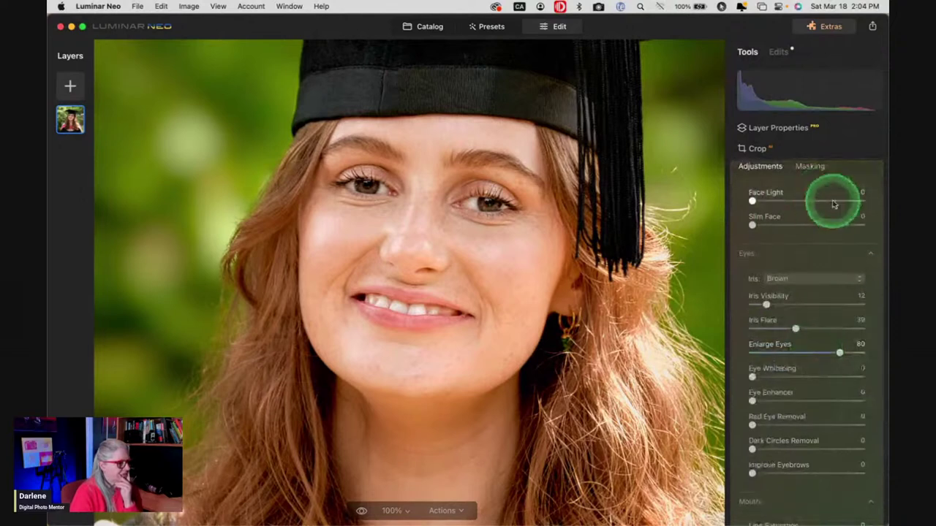
left_click_drag(833, 202, 749, 201)
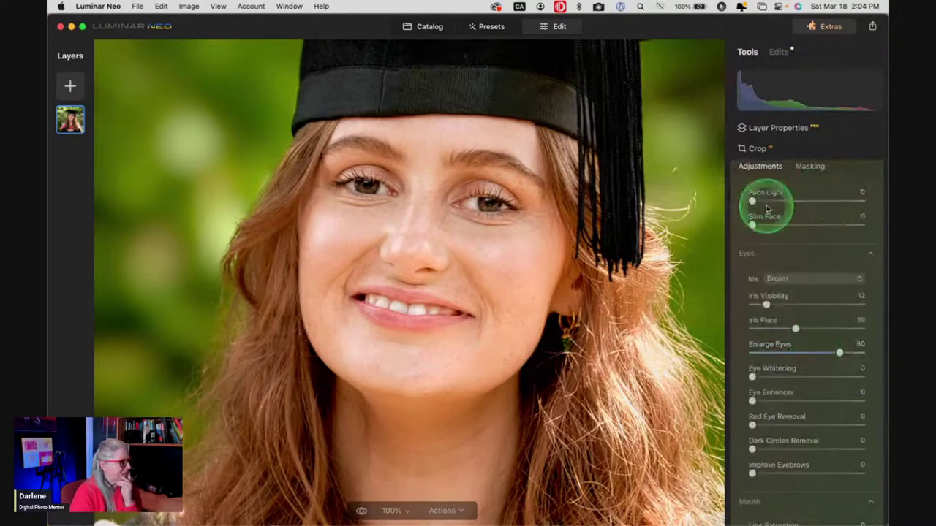
scroll(805, 243, "up", 2)
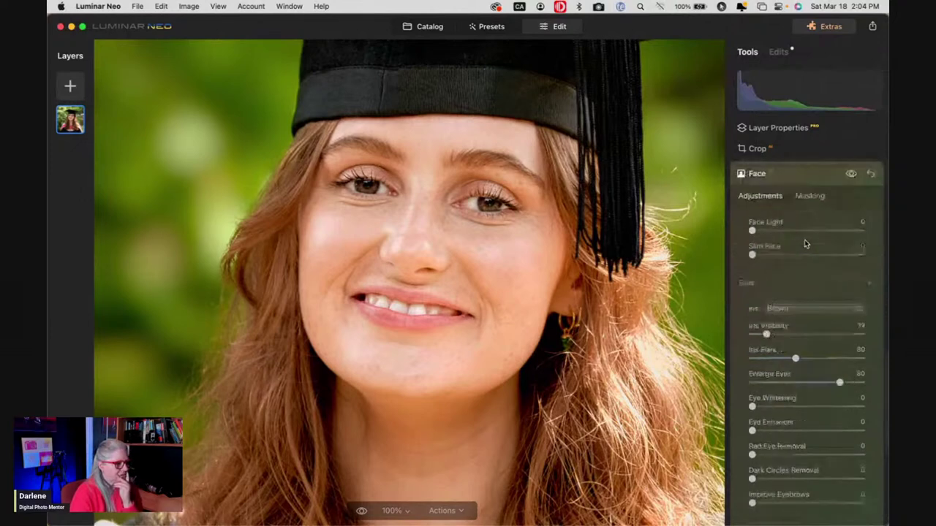
left_click(794, 311)
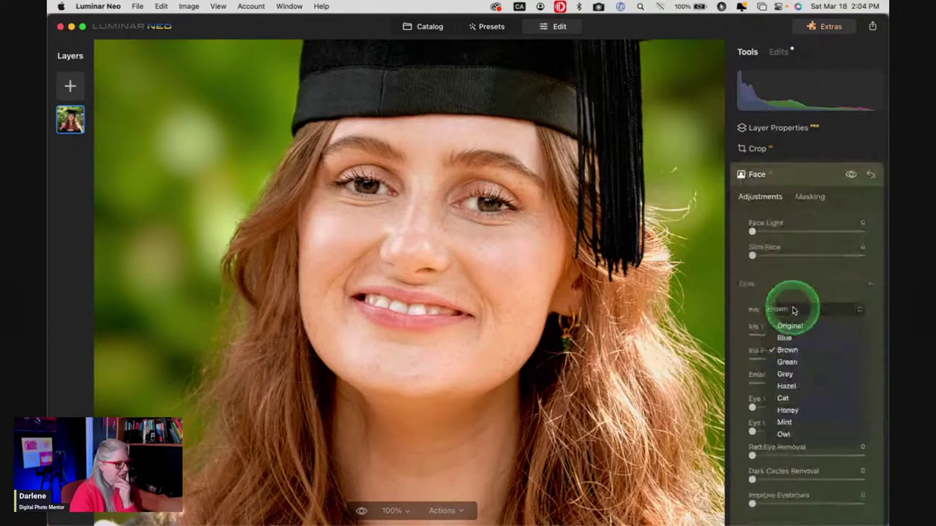
left_click_drag(790, 402, 790, 401)
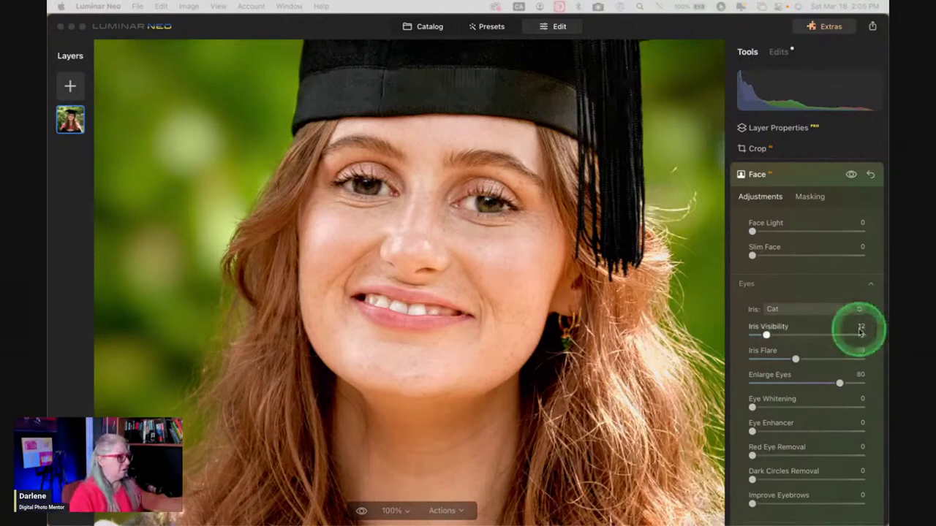
Inspect the eyes up close and set the iris colour back to Original.
left_click(762, 270)
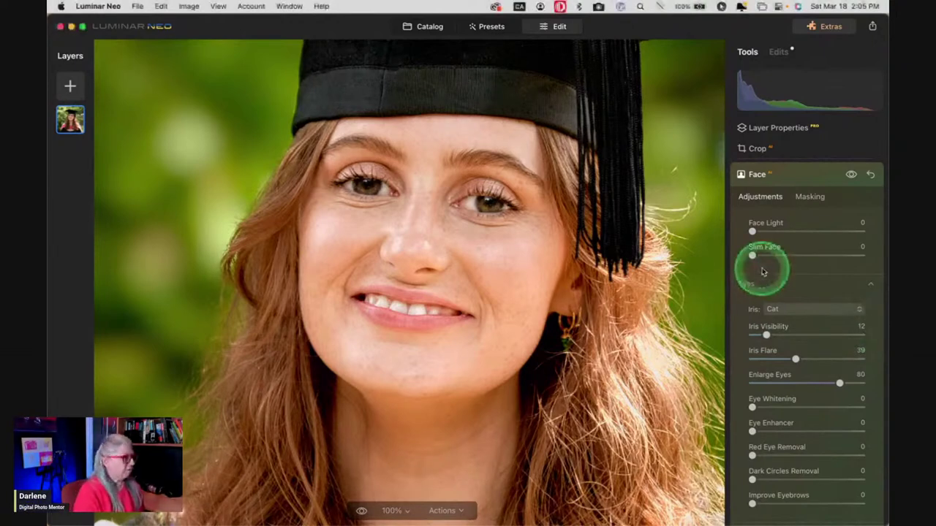
key("super+=")
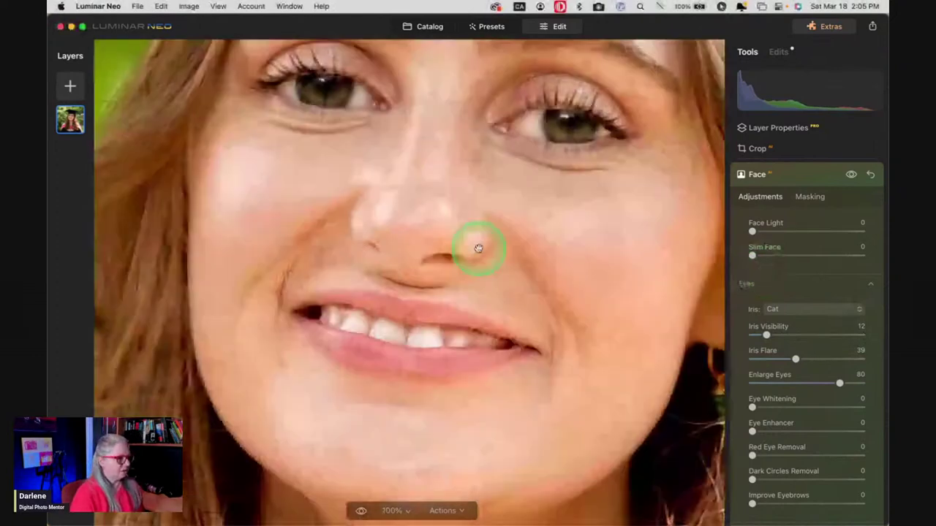
left_click(793, 315)
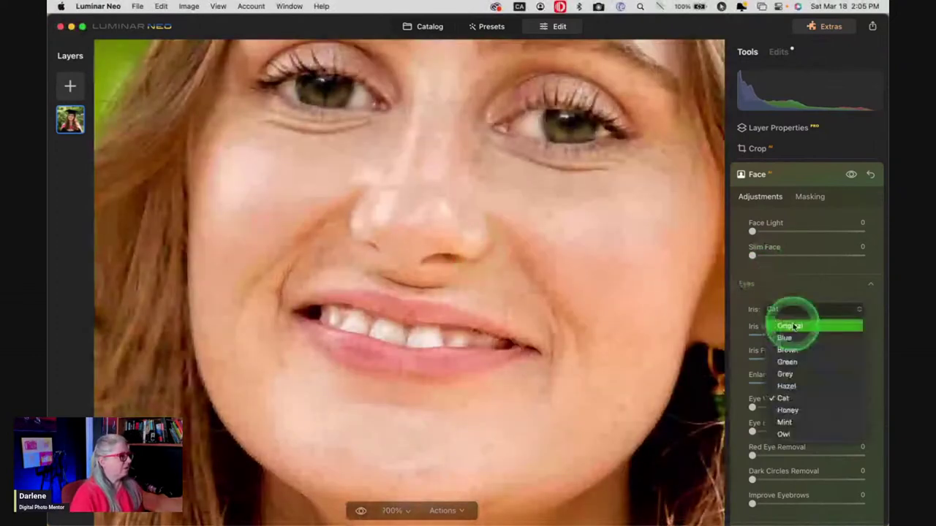
left_click(793, 327)
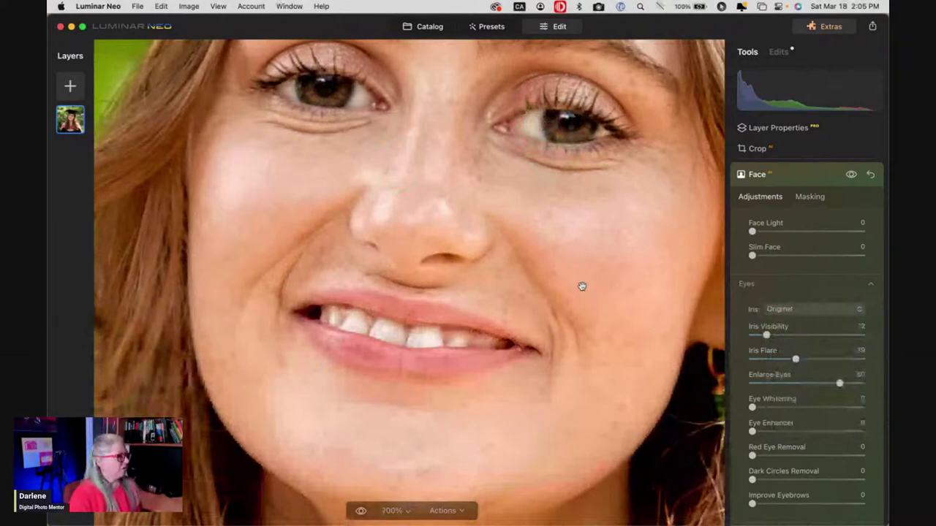
key("super+minus")
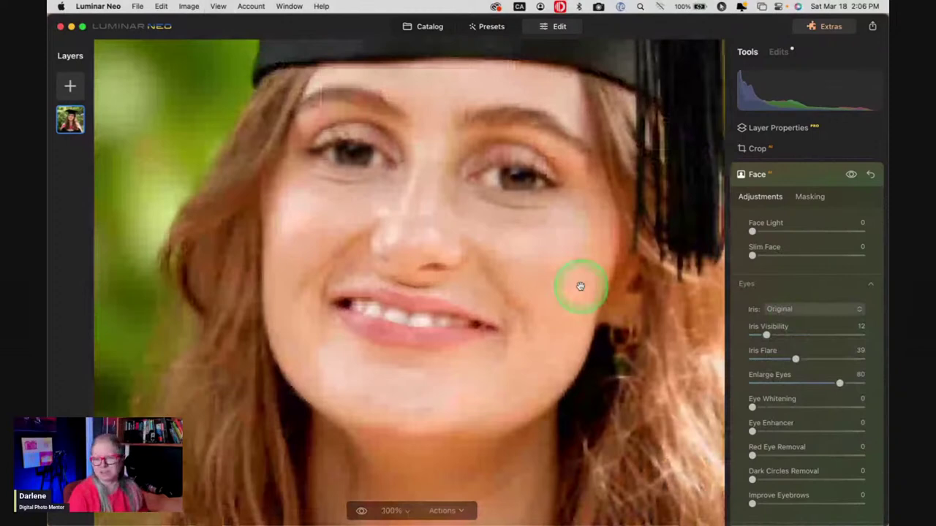
key("super+minus")
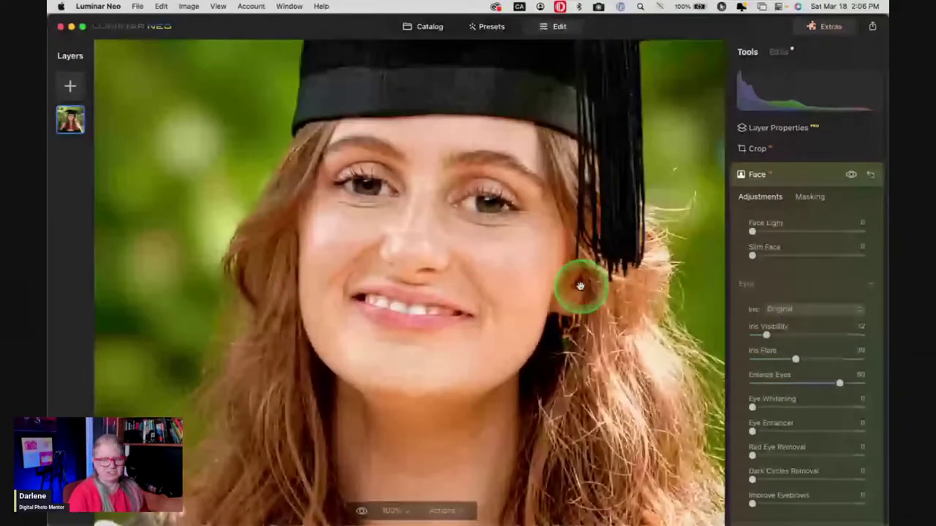
Set Enlarge Eyes to 46, brush a Face mask over the eye nearer the tassel and compare before and after.
left_click_drag(826, 383, 802, 386)
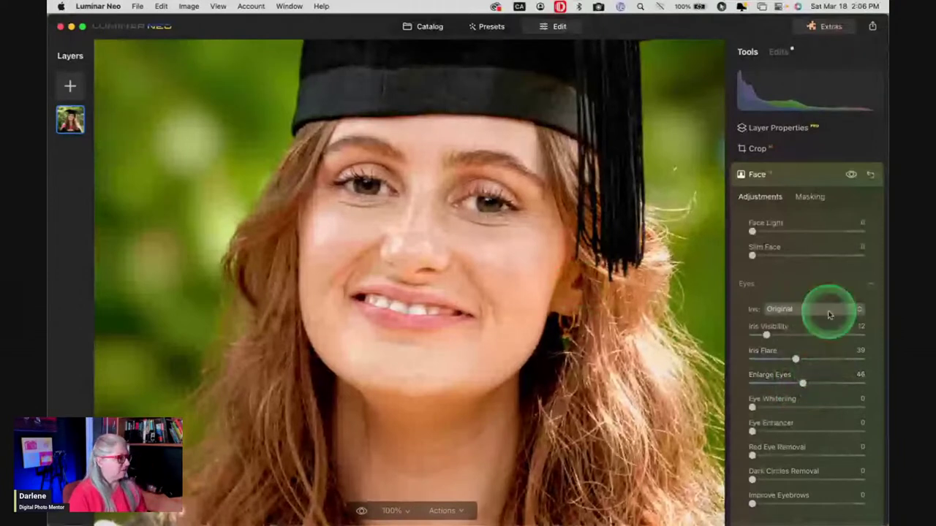
left_click(851, 176)
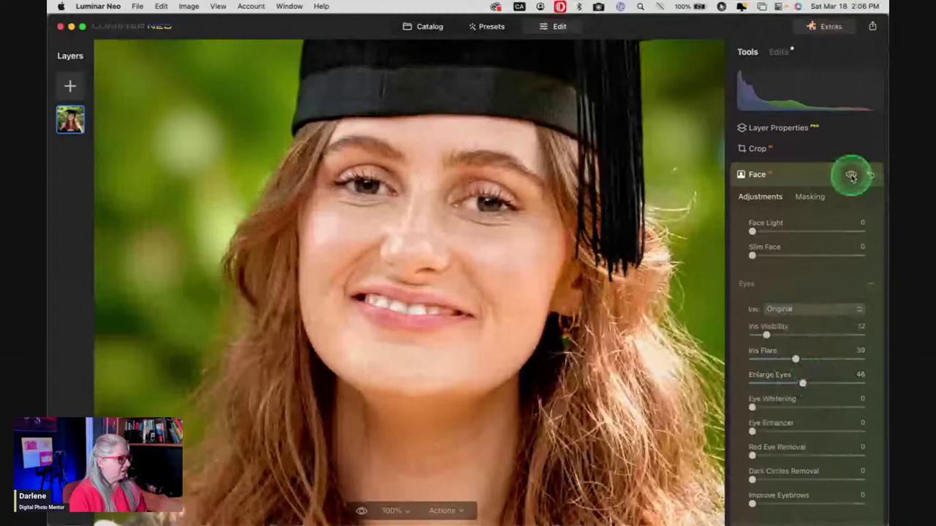
left_click(809, 198)
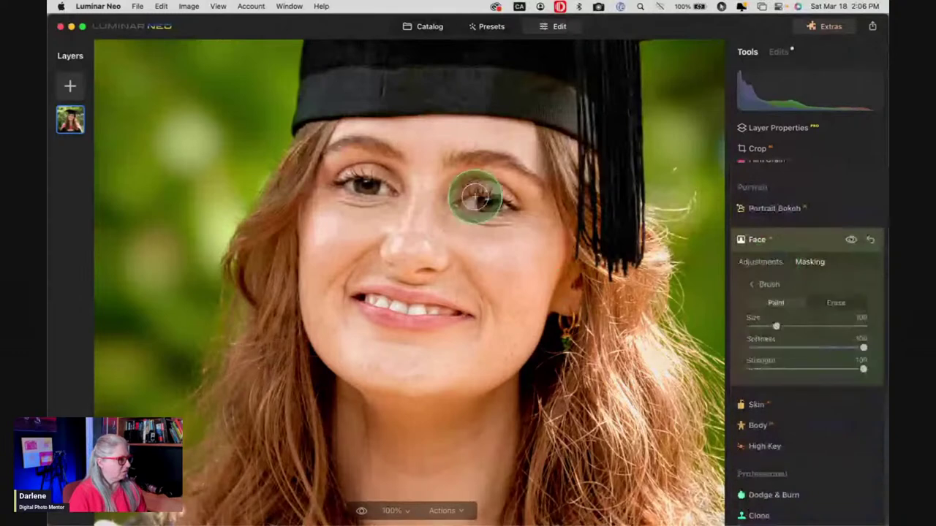
mouse_move(475, 196)
left_mouse_down()
mouse_move(445, 193)
mouse_move(514, 180)
left_mouse_up()
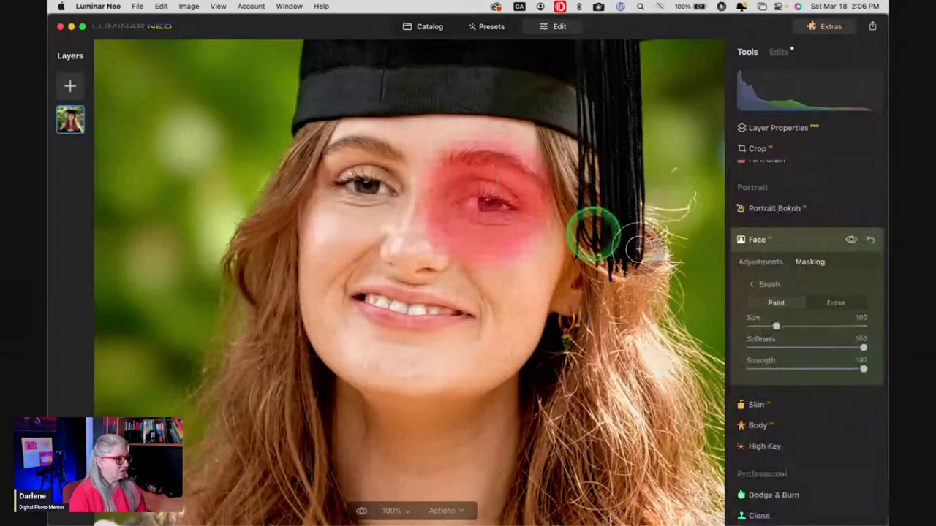
left_click(761, 261)
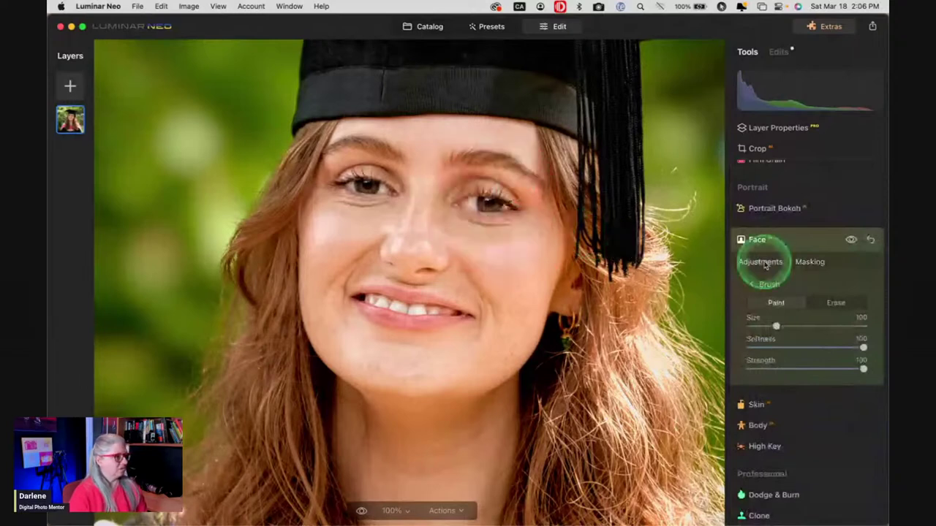
left_click(850, 172)
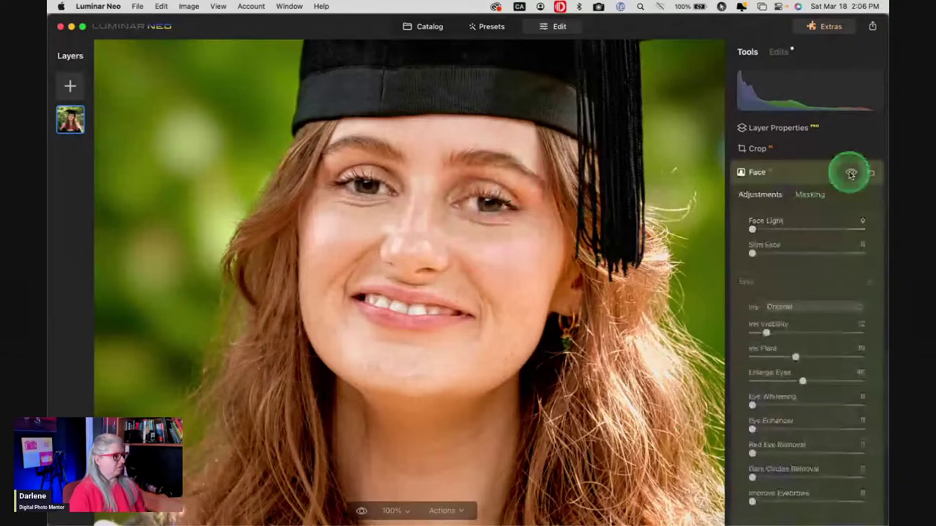
left_click(851, 172)
Lower Enlarge Eyes to 31 and Iris Flare to 11, comparing the face with and without the adjustment.
left_click(802, 381)
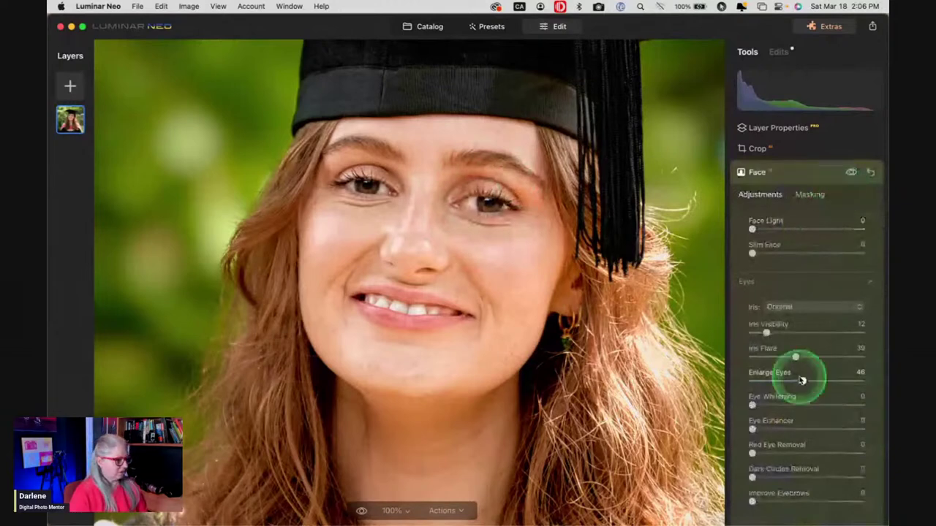
left_click_drag(802, 381, 789, 381)
left_click(813, 308)
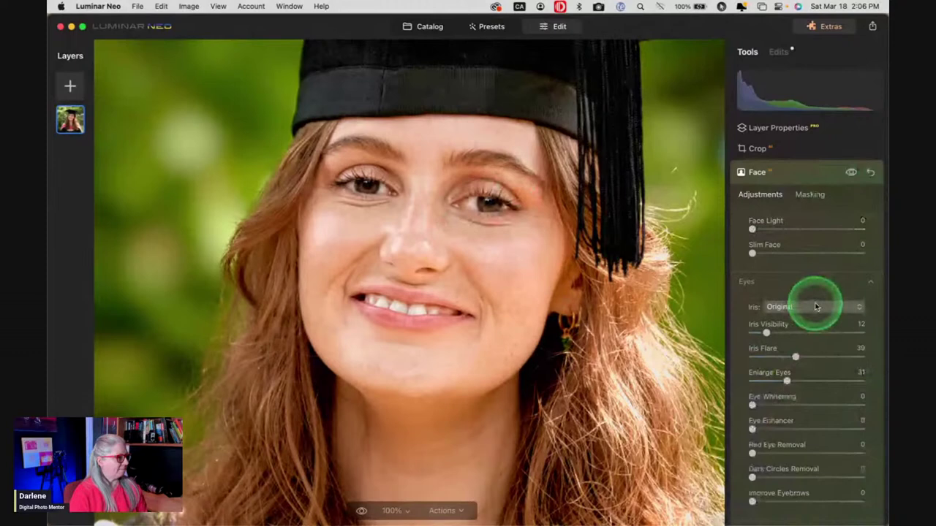
left_click(850, 173)
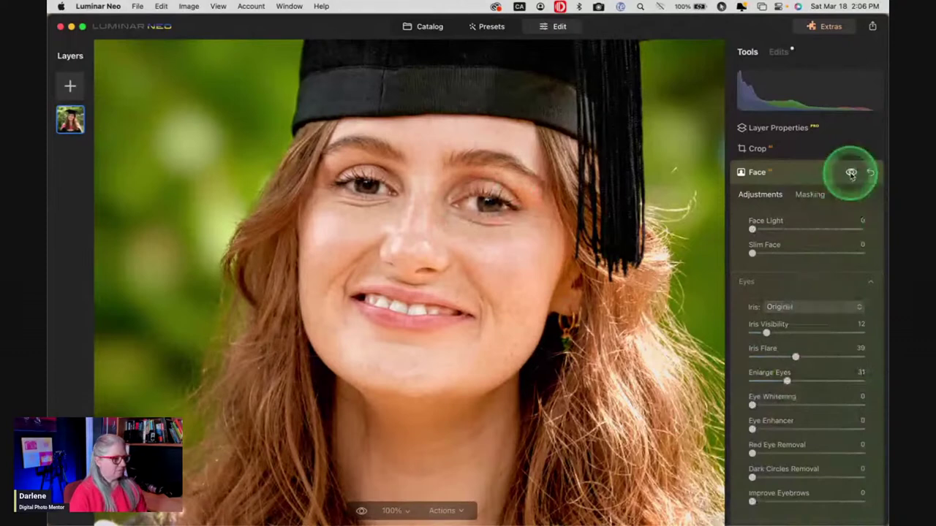
left_click(770, 324)
left_click(762, 359)
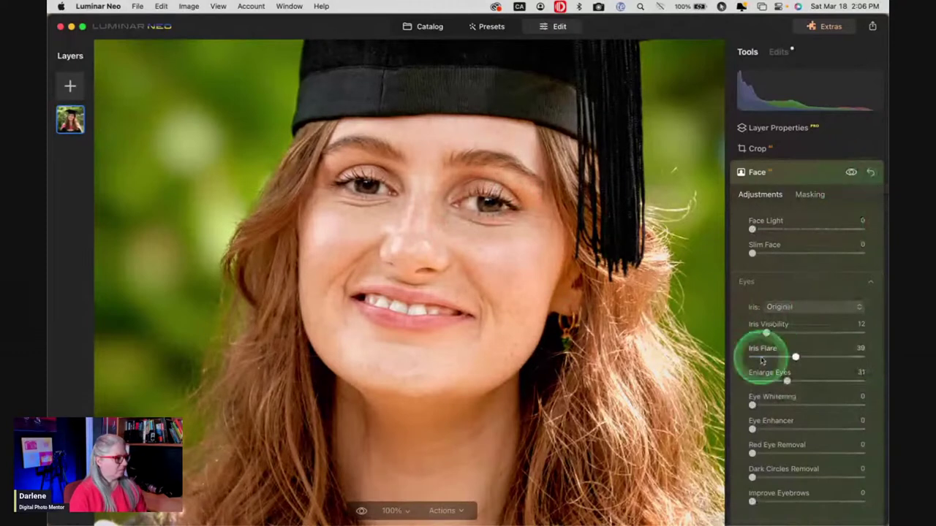
left_click(762, 358)
left_click(832, 214)
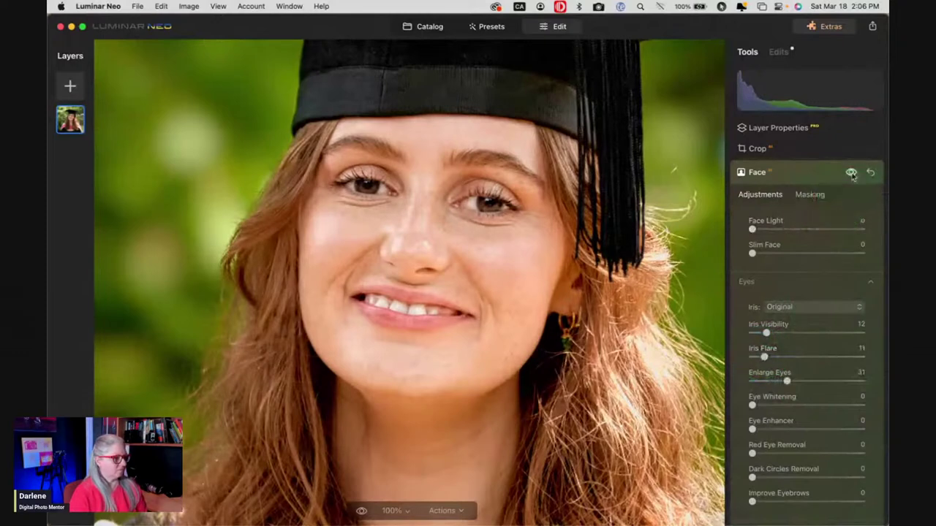
Reset Iris Flare to 0, try Enlarge Eyes at 37, settle it at about 30 and close the Face tool.
left_click_drag(764, 357, 794, 381)
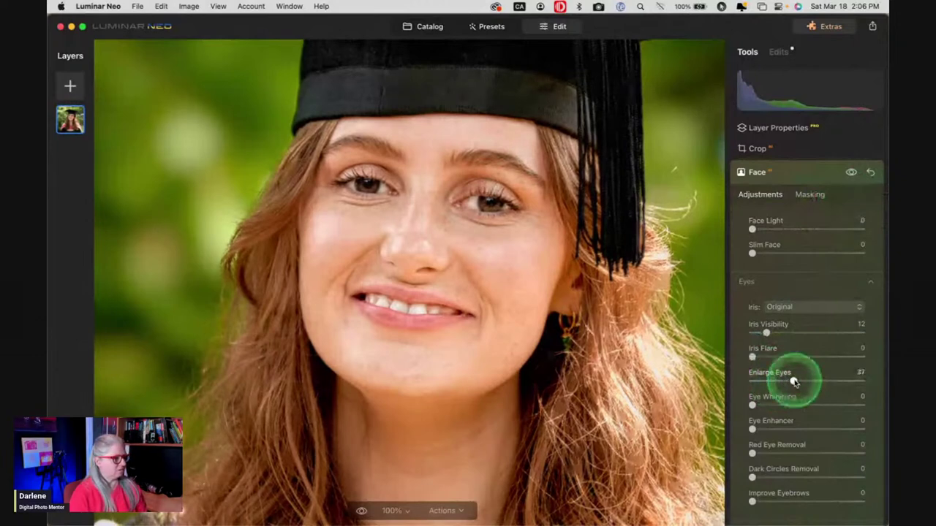
left_click(852, 172)
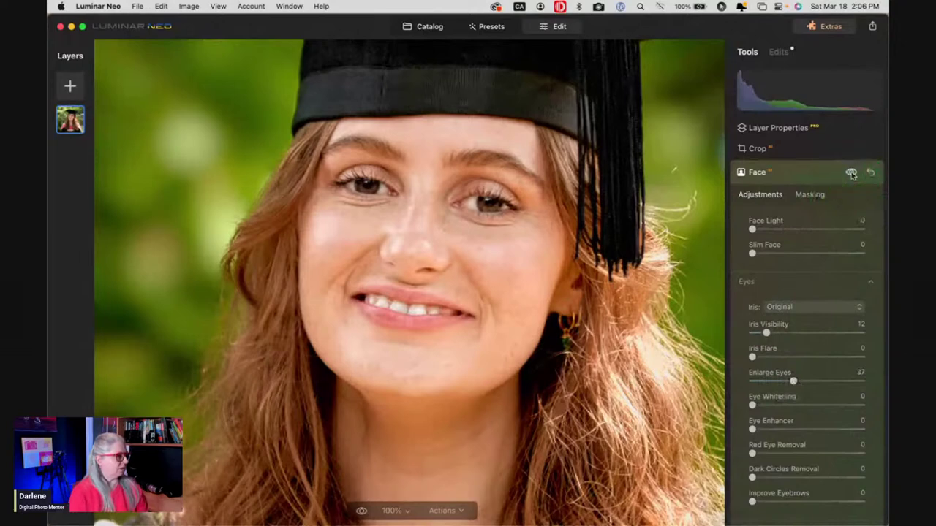
left_click(852, 173)
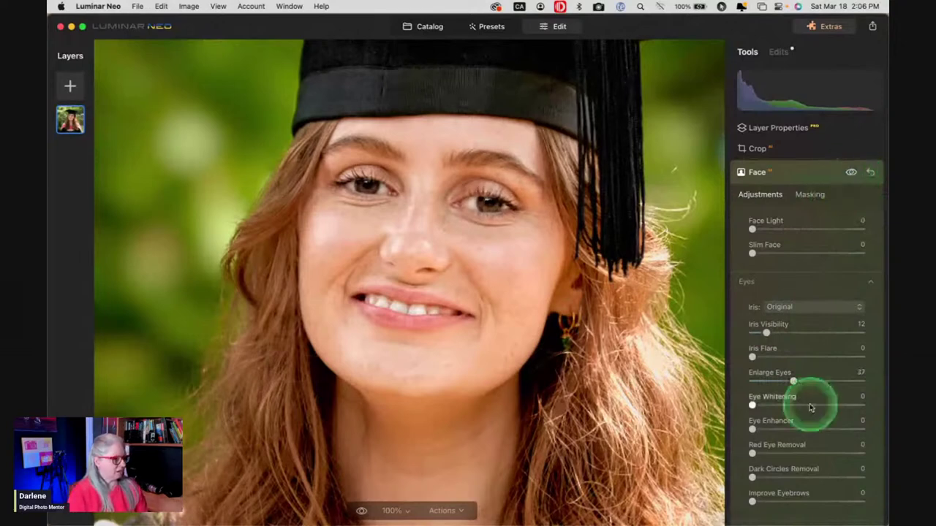
left_click_drag(792, 379, 783, 381)
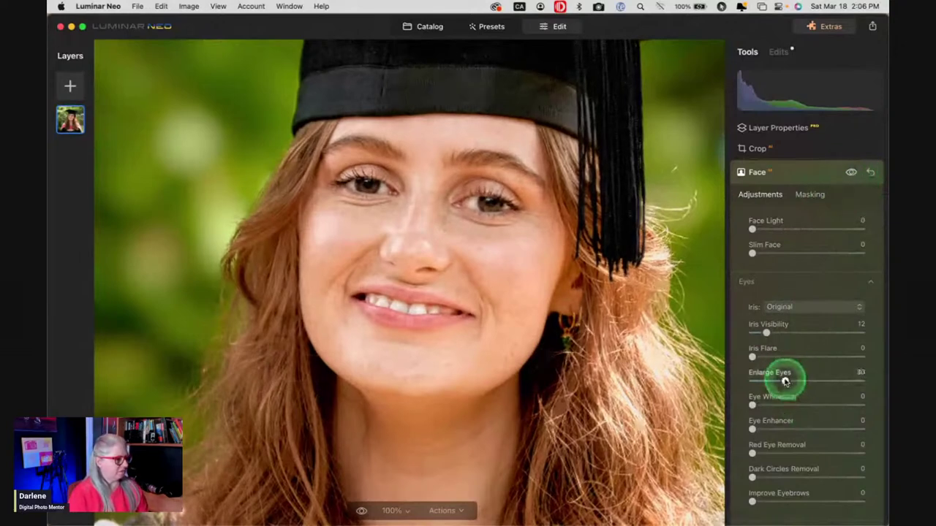
left_click(807, 173)
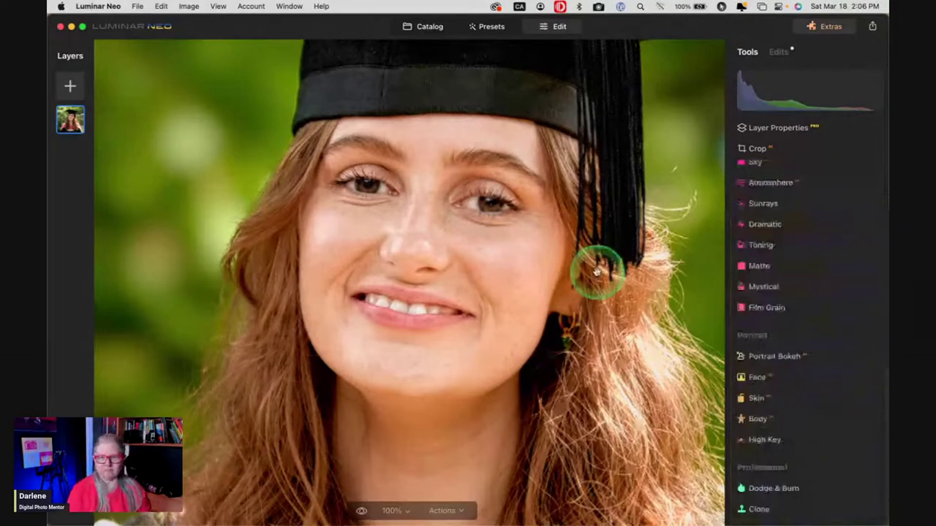
Zoom out to view the whole graduation portrait at 28%.
left_click(596, 272)
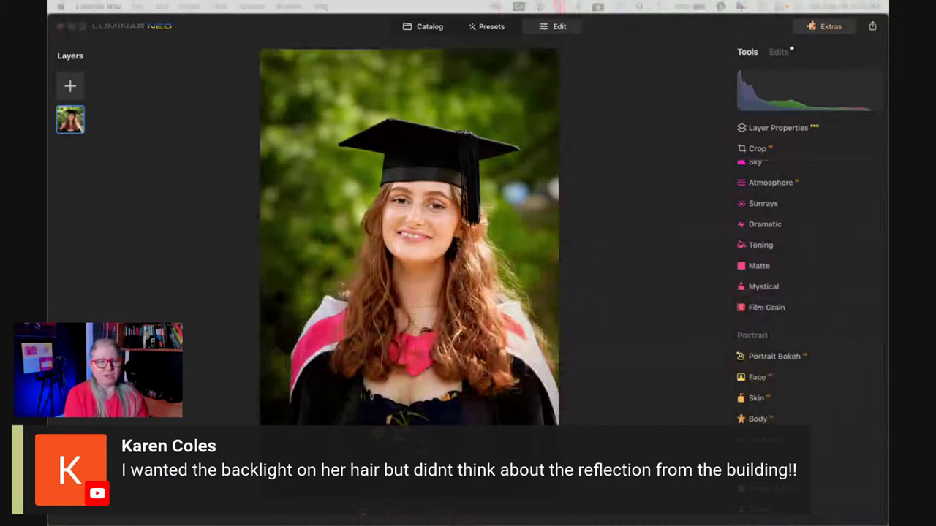
key("super+Tab")
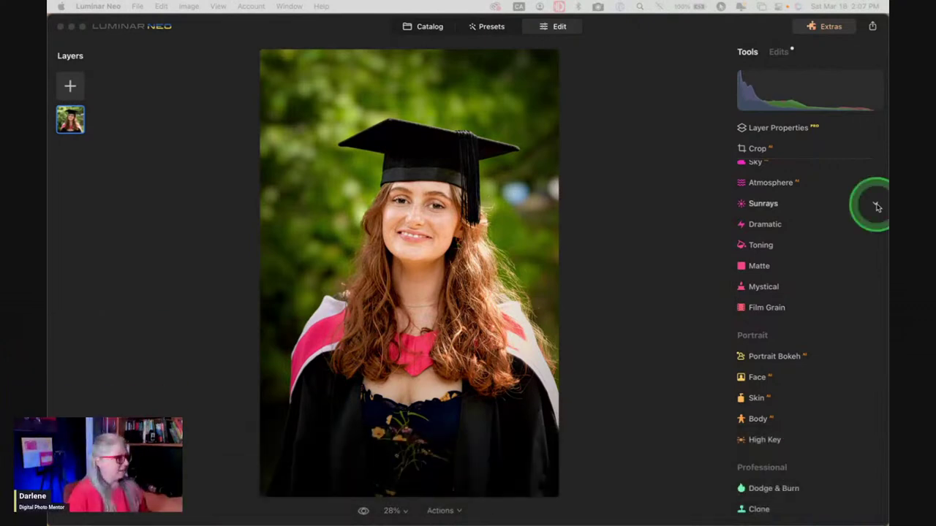
left_click(669, 143)
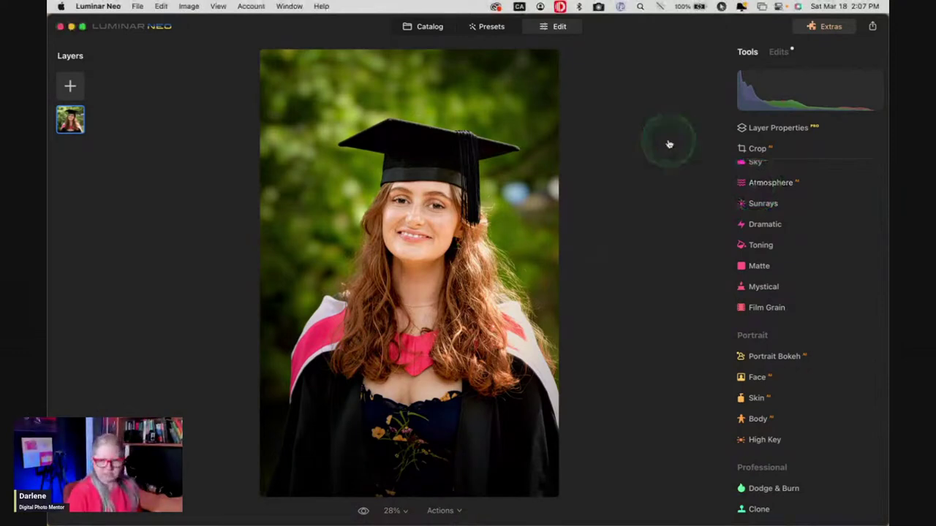
Switch to Lightroom Classic, enlarge the original graduation portrait in the Library and display its histogram and metadata.
key("super+Tab")
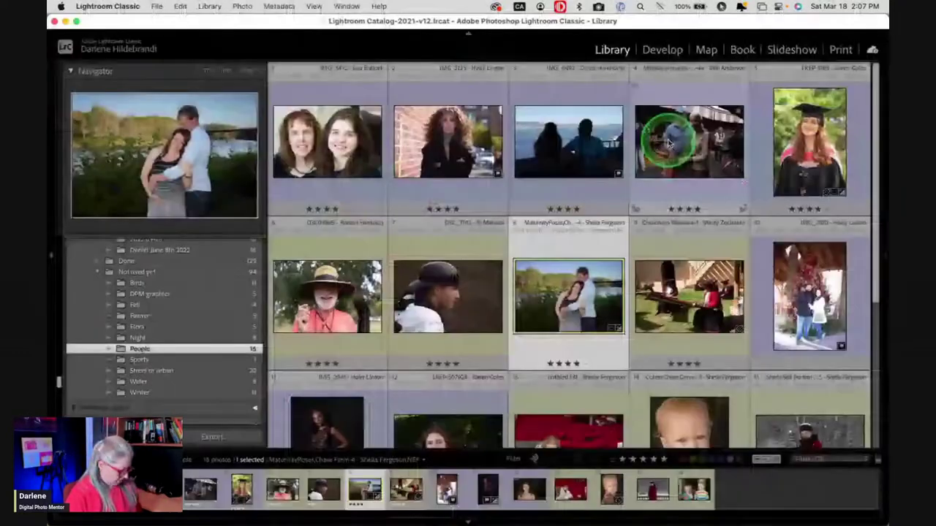
double_click(810, 142)
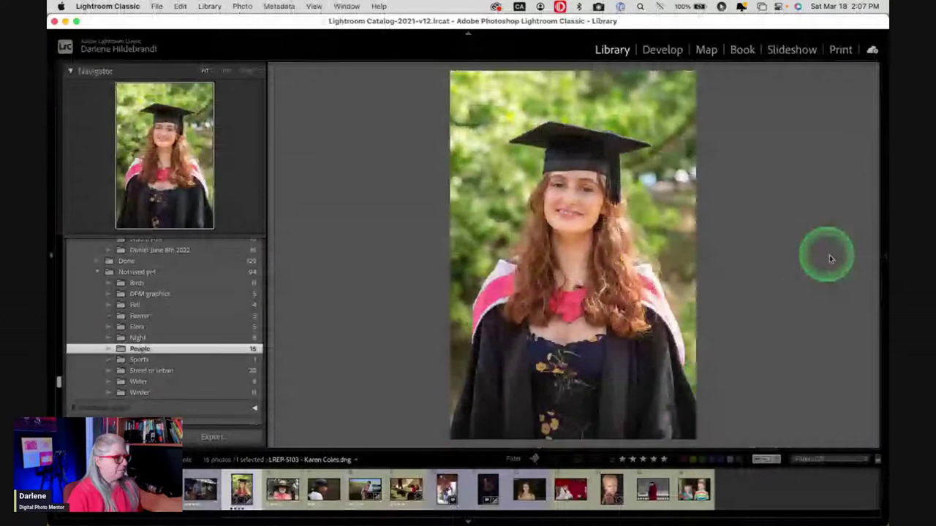
mouse_move(885, 259)
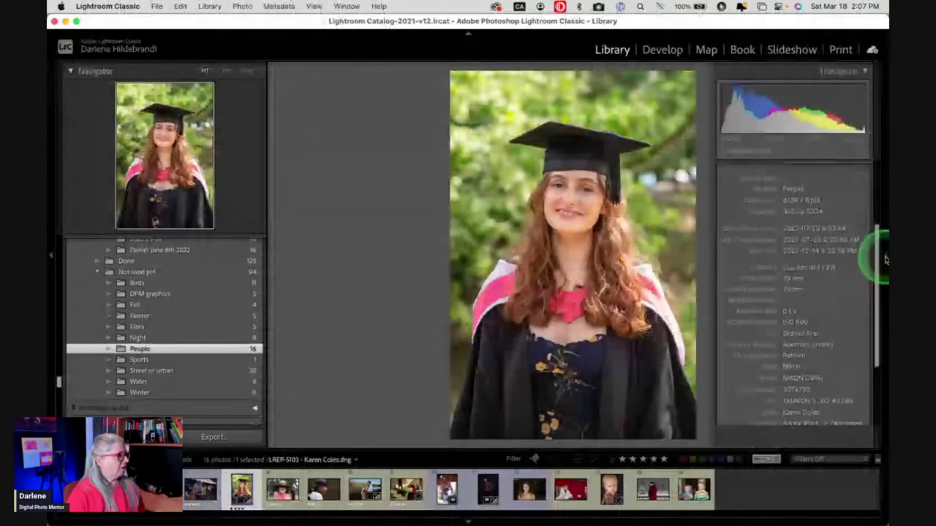
left_click(885, 258)
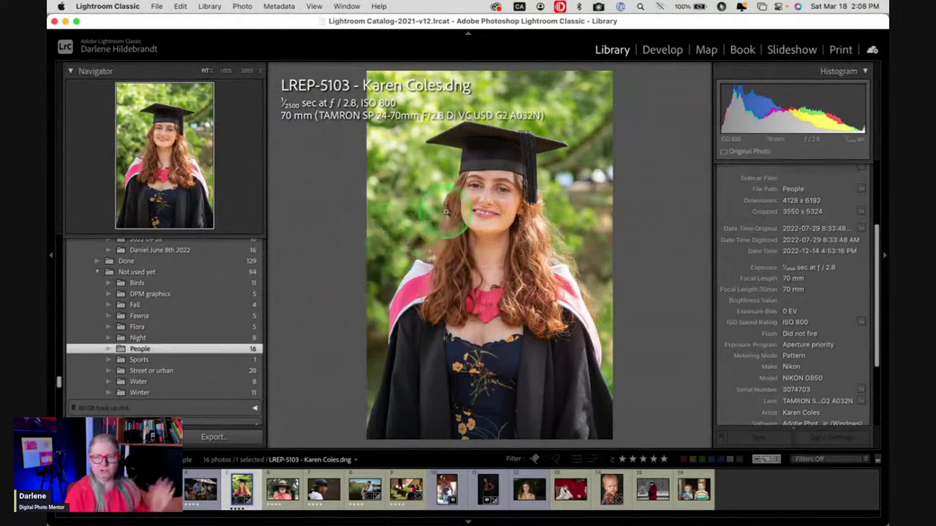
left_click(329, 247)
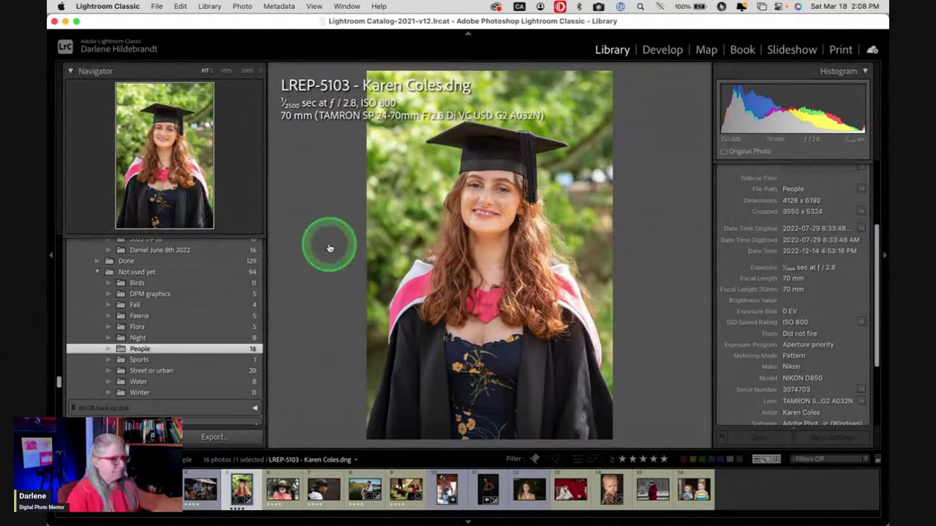
Switch back to Luminar Neo and compare the edited graduation portrait with the original.
key("super+shift+e")
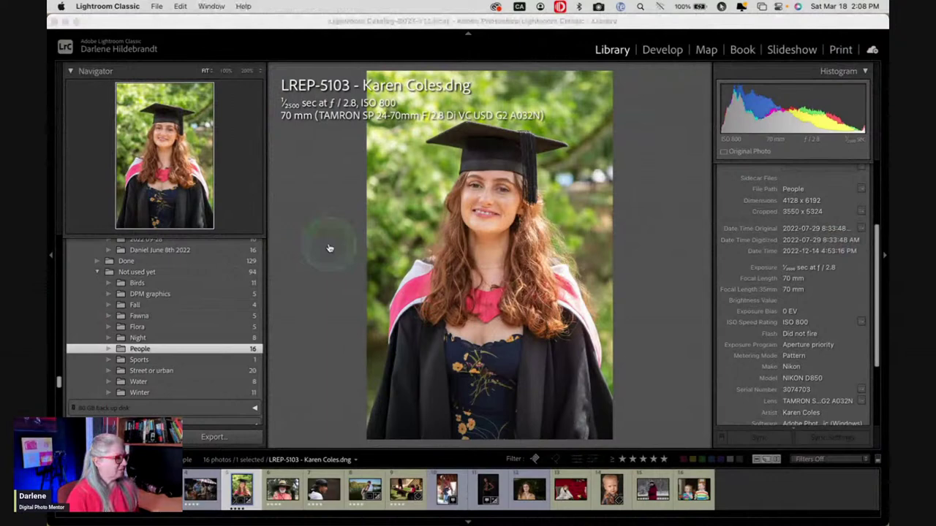
key("super+Tab")
left_click(326, 242)
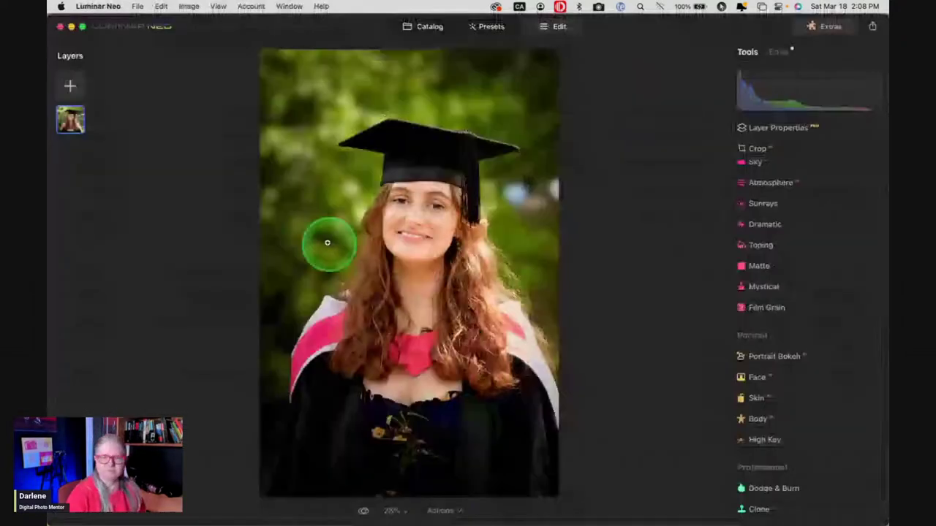
left_click(630, 188)
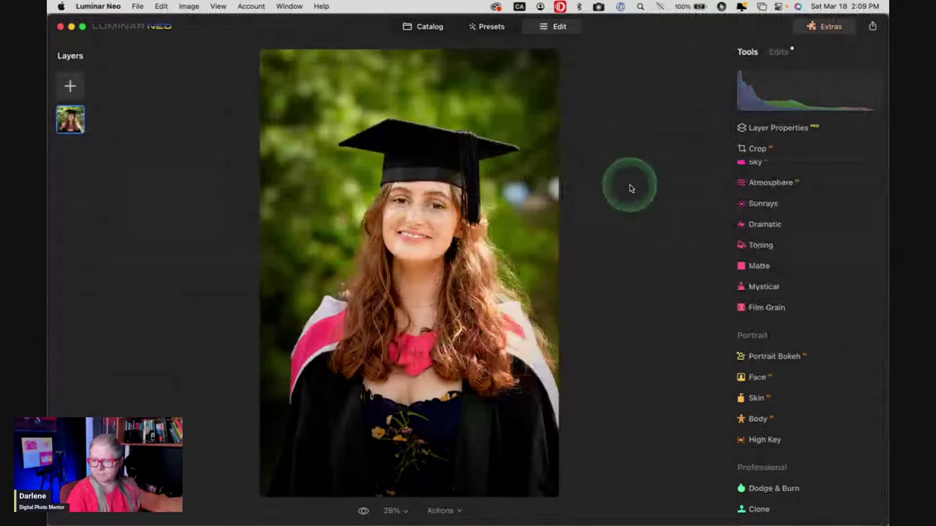
left_click(631, 188)
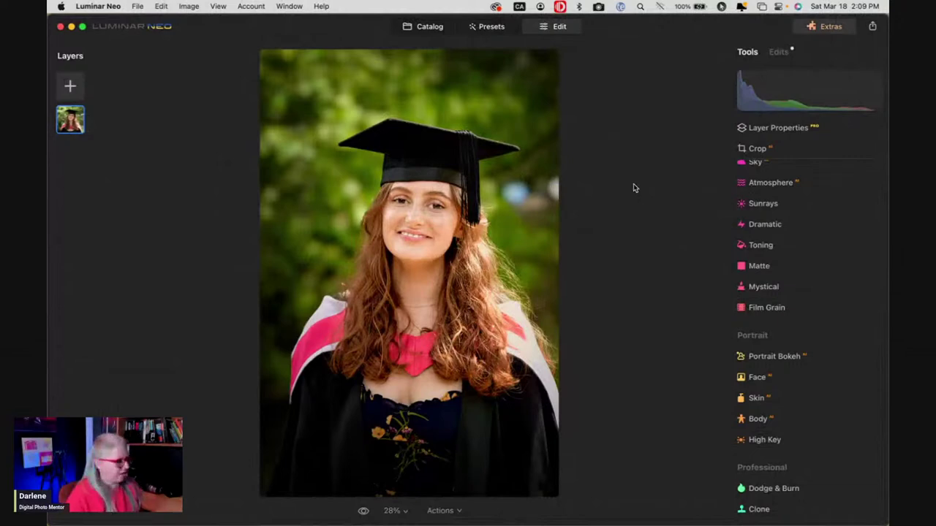
mouse_move(655, 187)
left_mouse_down()
mouse_move(660, 207)
mouse_move(664, 190)
left_mouse_up()
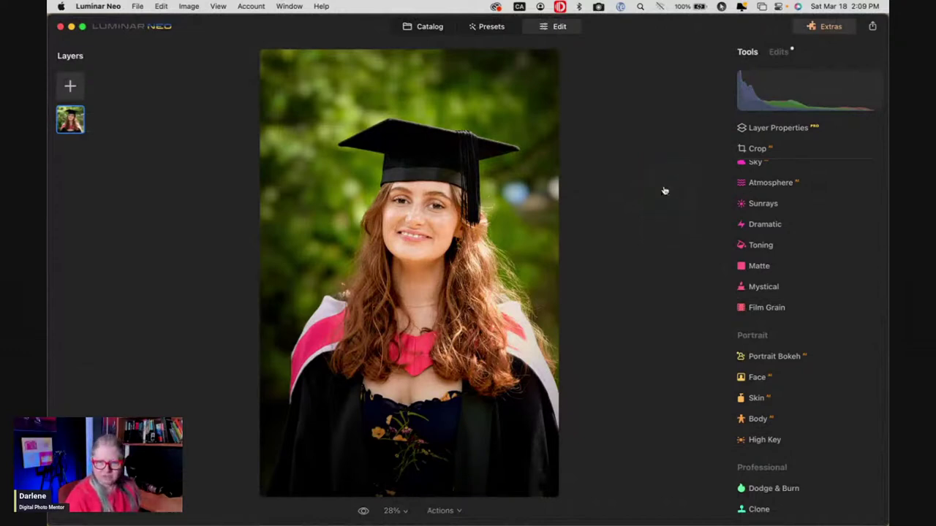
Switch to Lightroom Classic and look through the People folder's thumbnails for another photo to edit.
key("super+Tab")
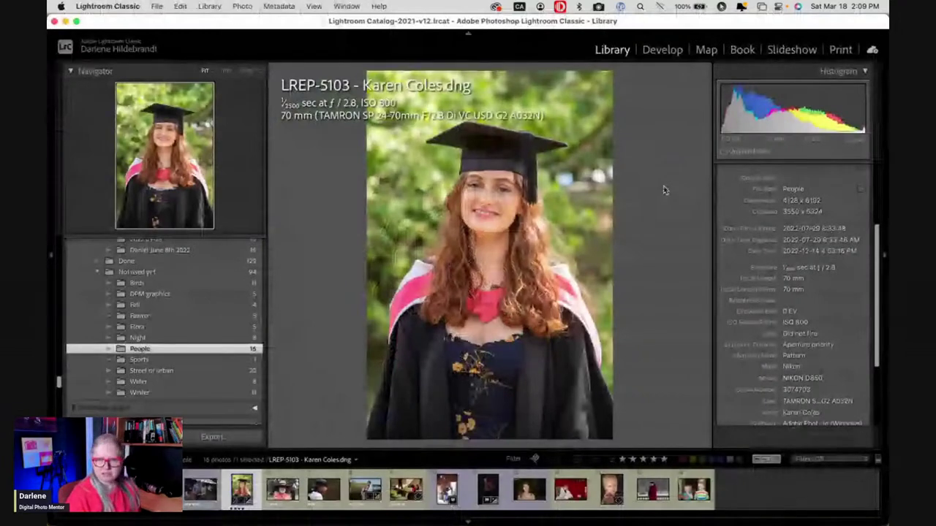
key("g")
left_click(650, 188)
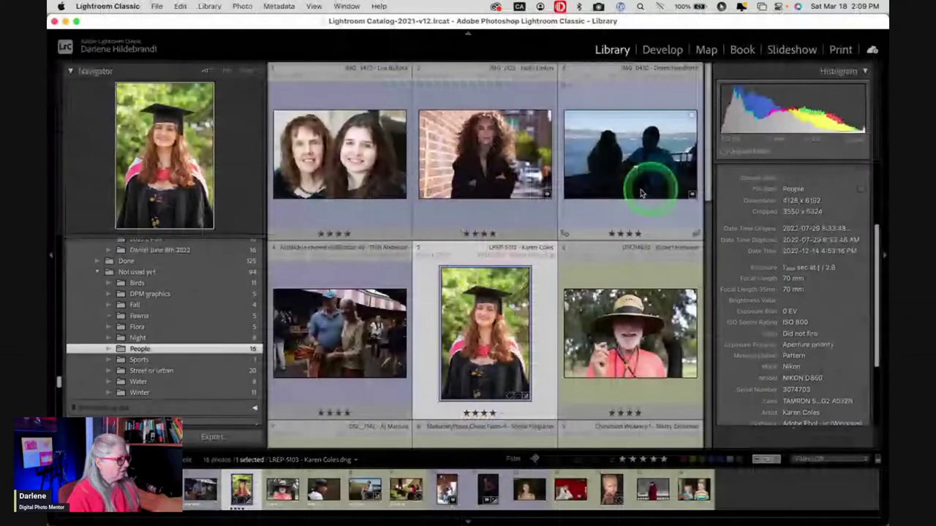
scroll(511, 193, "down", 1)
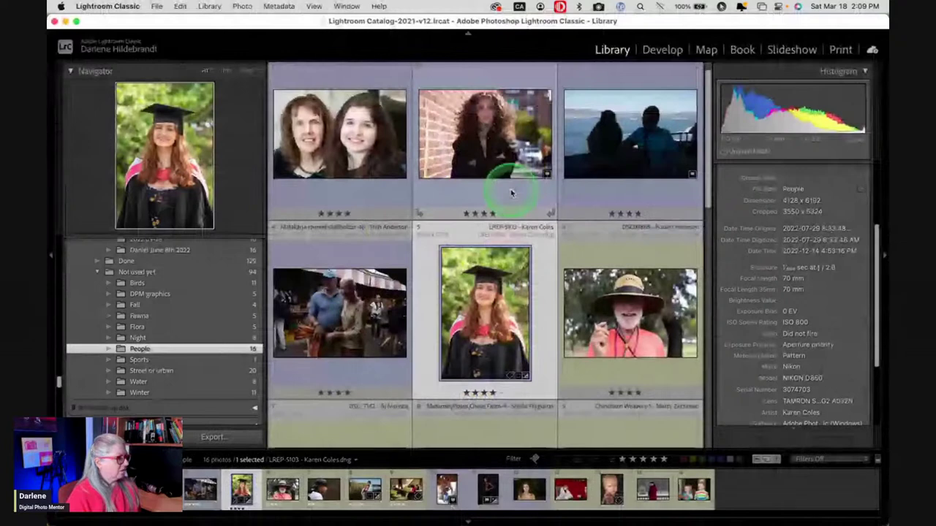
scroll(511, 192, "up", 1)
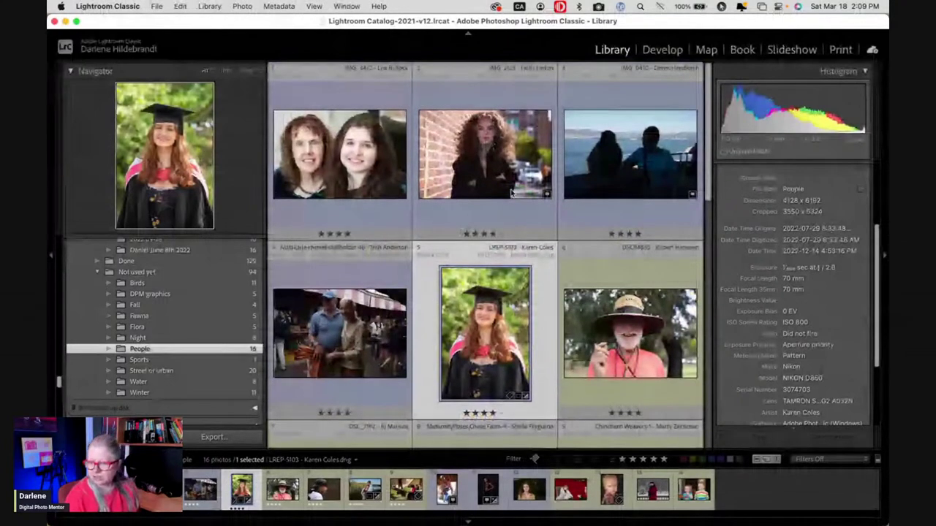
left_click(511, 193)
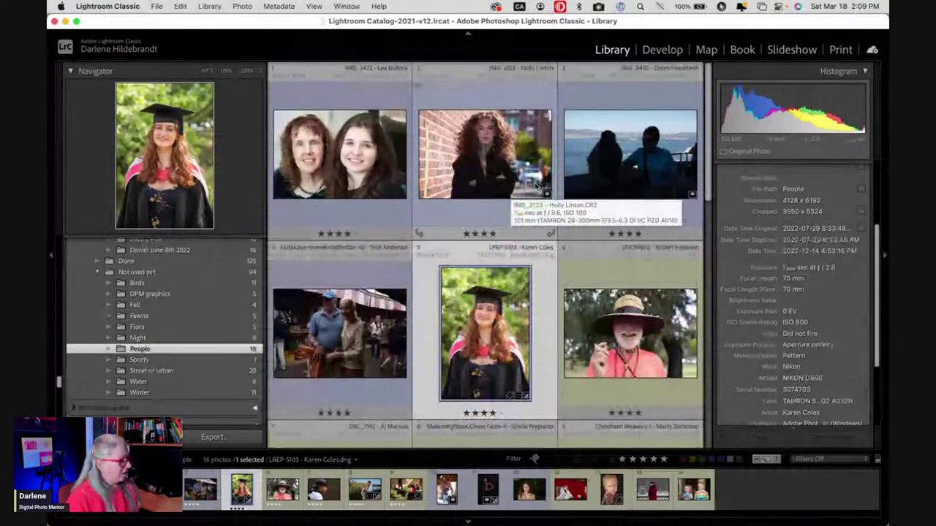
left_click(572, 175)
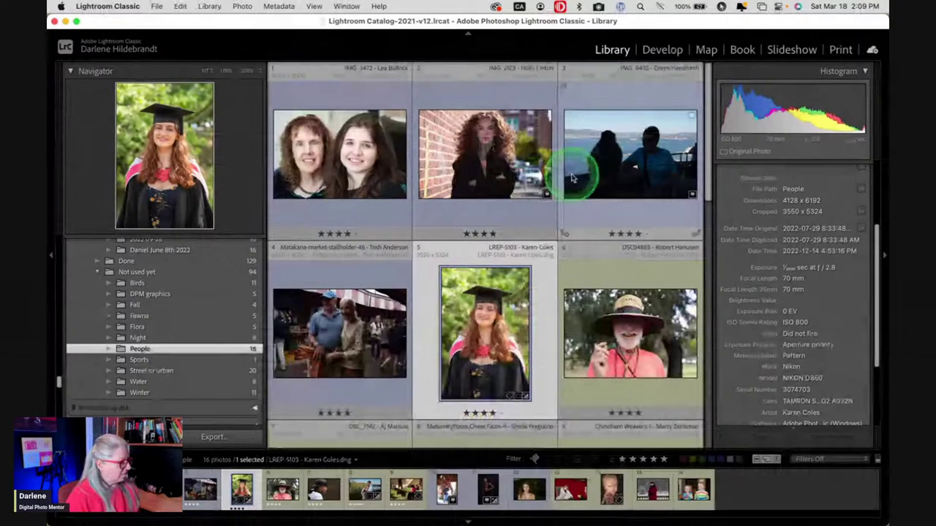
scroll(573, 178, "down", 3)
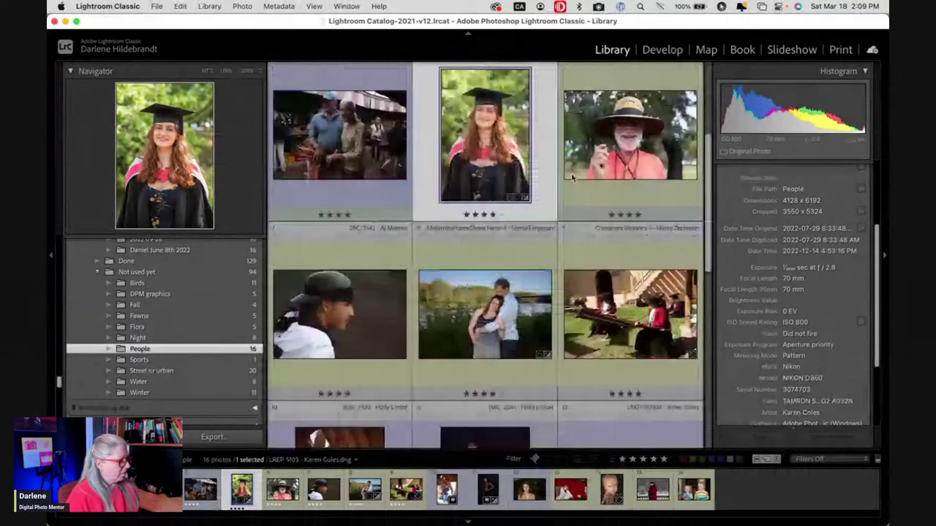
scroll(573, 178, "down", 1)
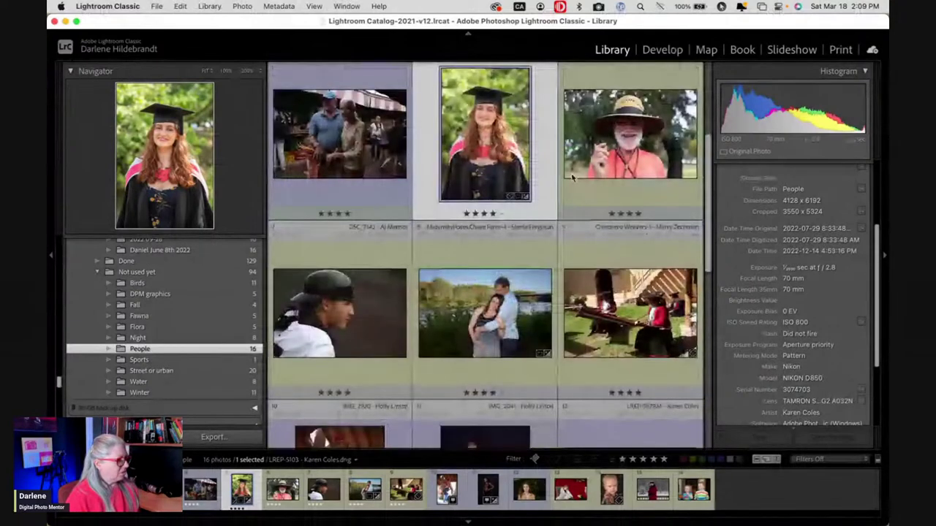
scroll(573, 178, "down", 2)
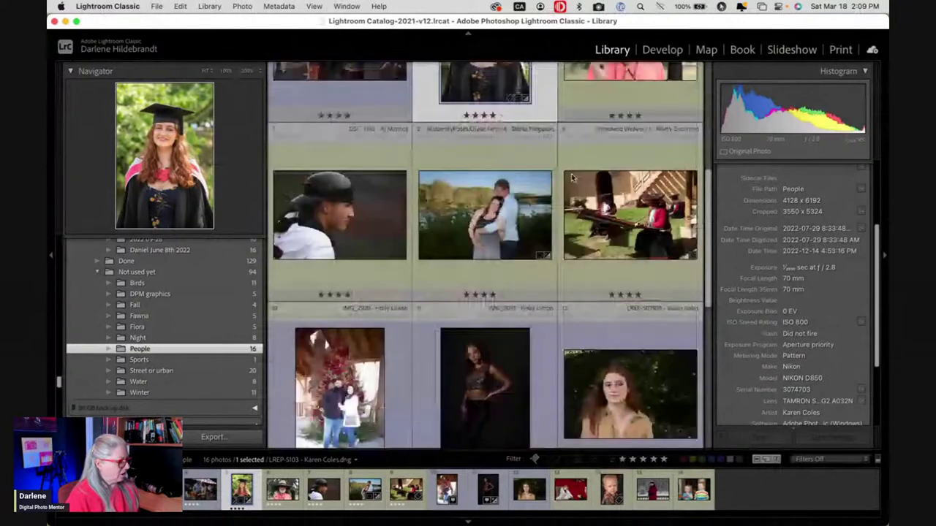
scroll(572, 175, "down", 2)
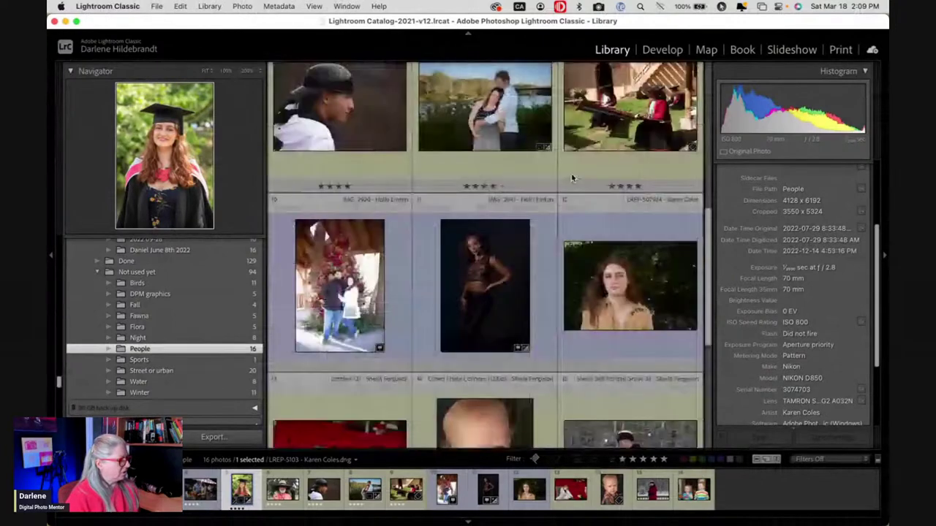
scroll(327, 244, "up", 2)
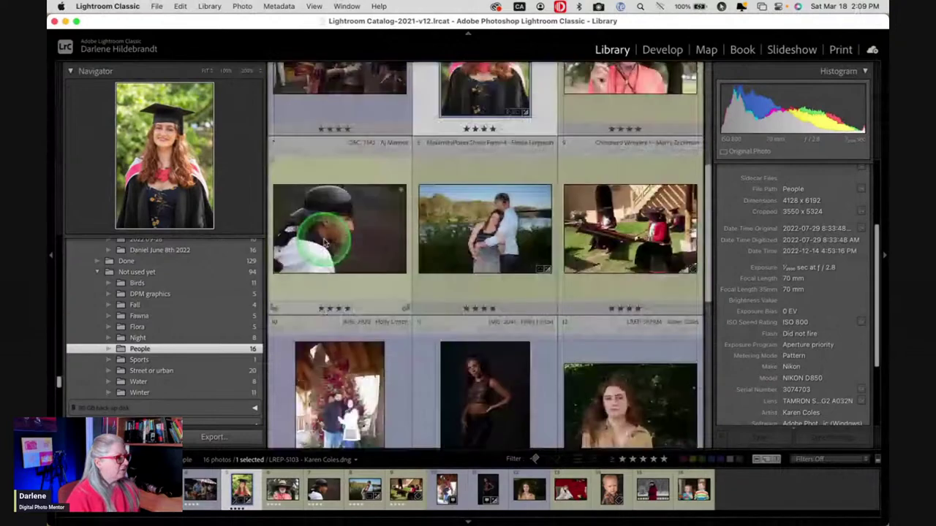
scroll(327, 243, "up", 2)
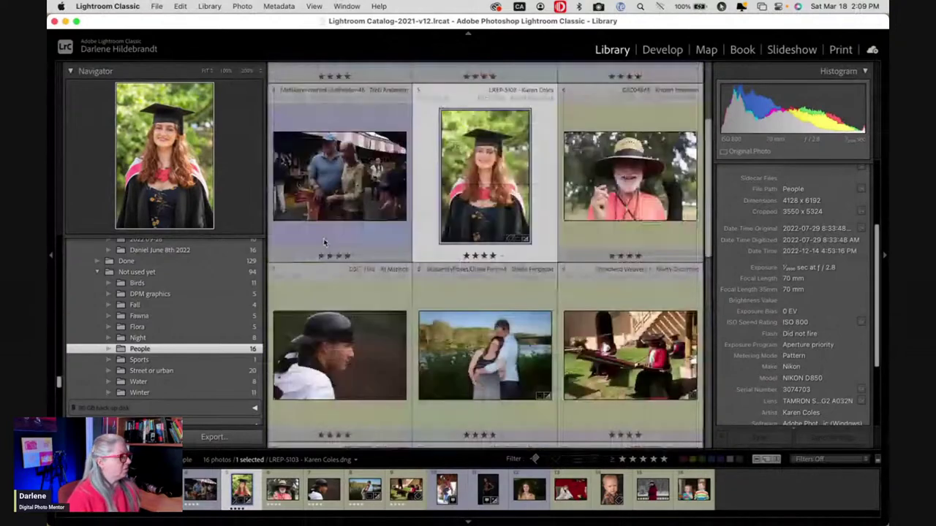
scroll(324, 243, "up", 3)
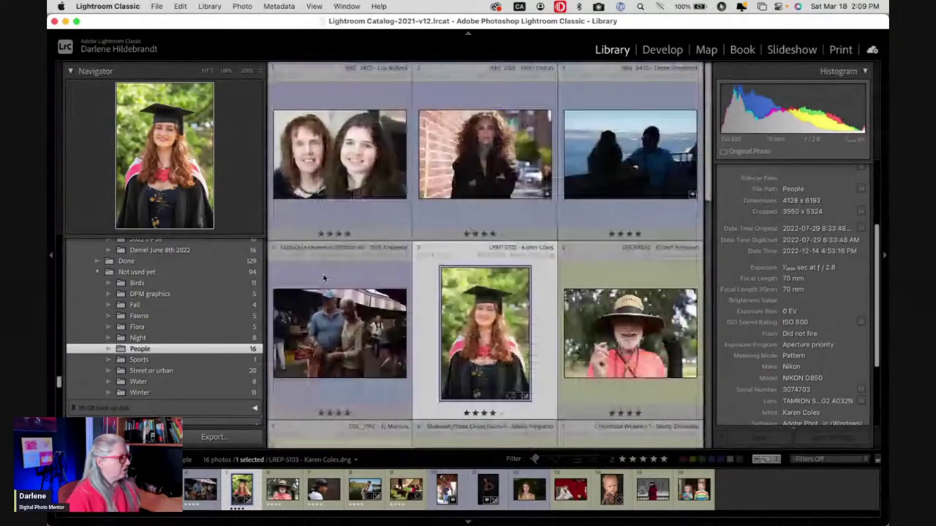
scroll(324, 277, "down", 3)
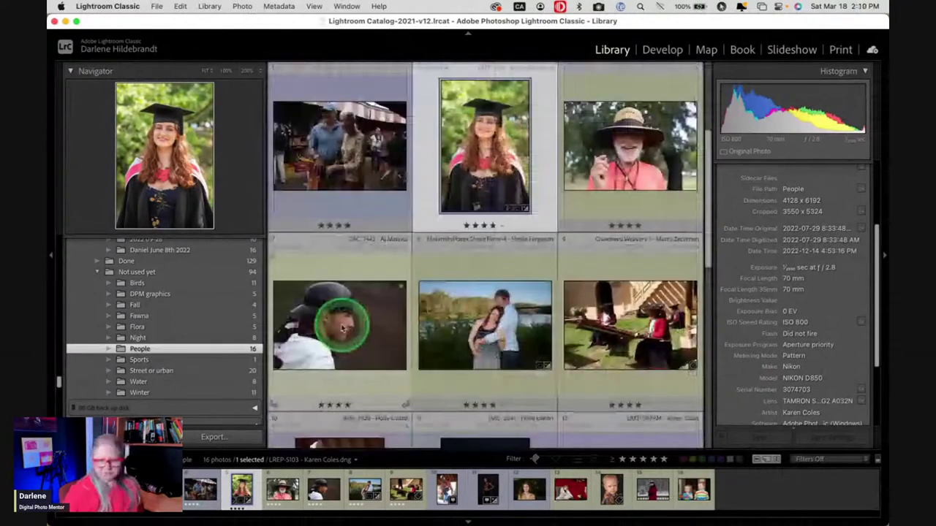
Open the side-profile photo of the baseball player in the black helmet in the Develop module.
left_click(342, 327)
key("d")
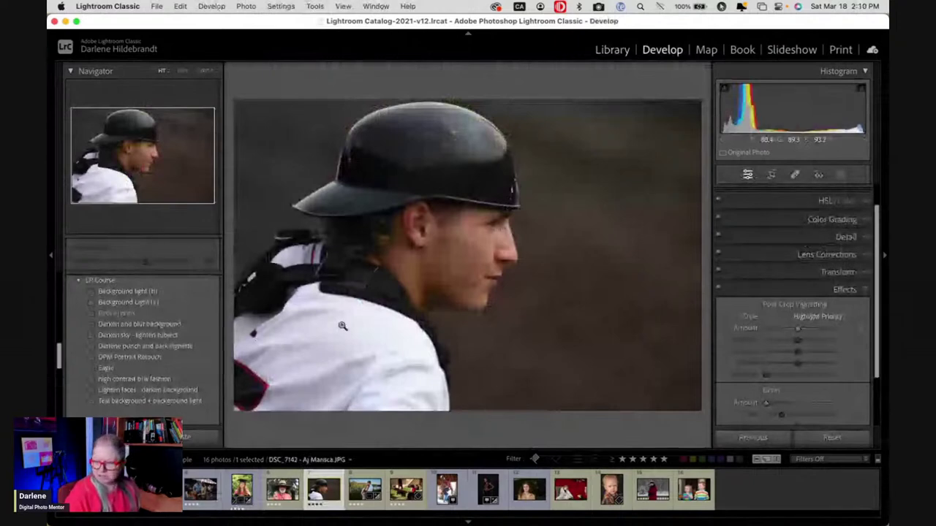
left_click(330, 323)
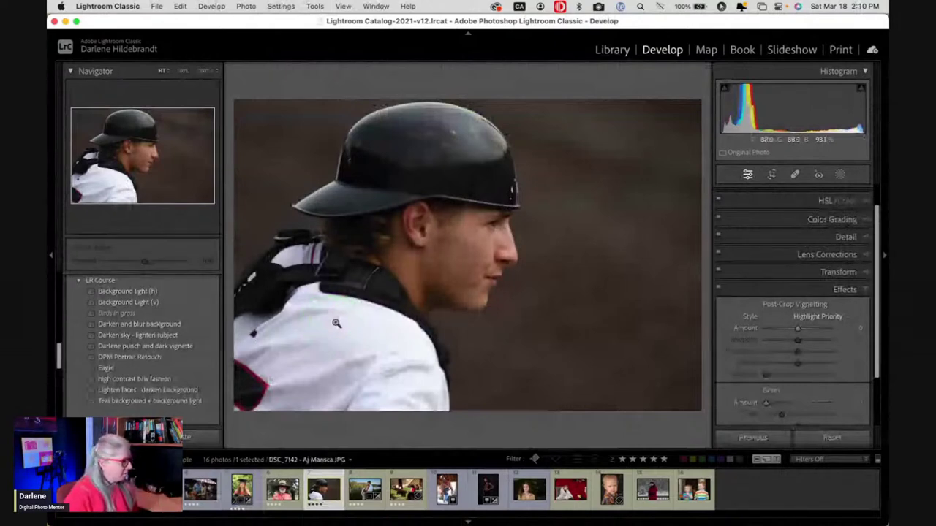
left_click(324, 319)
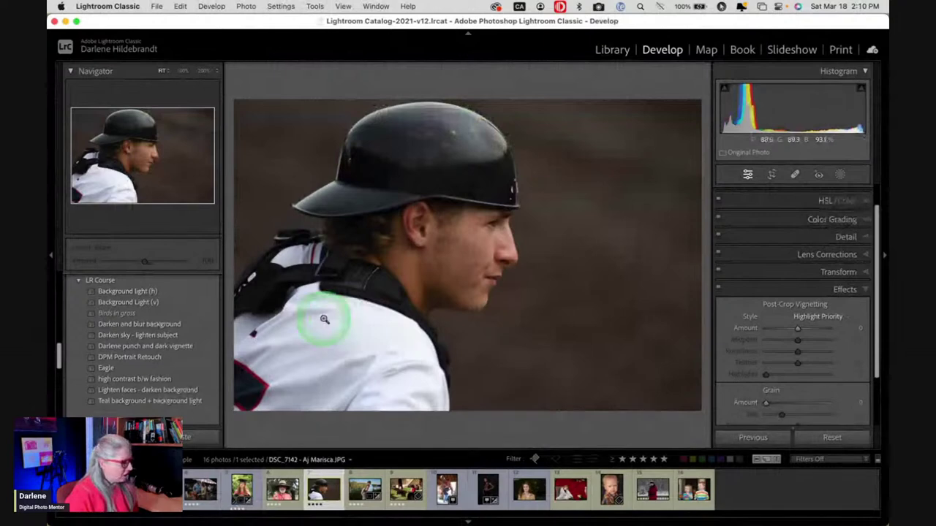
Check the white balance options available for the baseball player photo and open the Profile Browser.
left_click(749, 338)
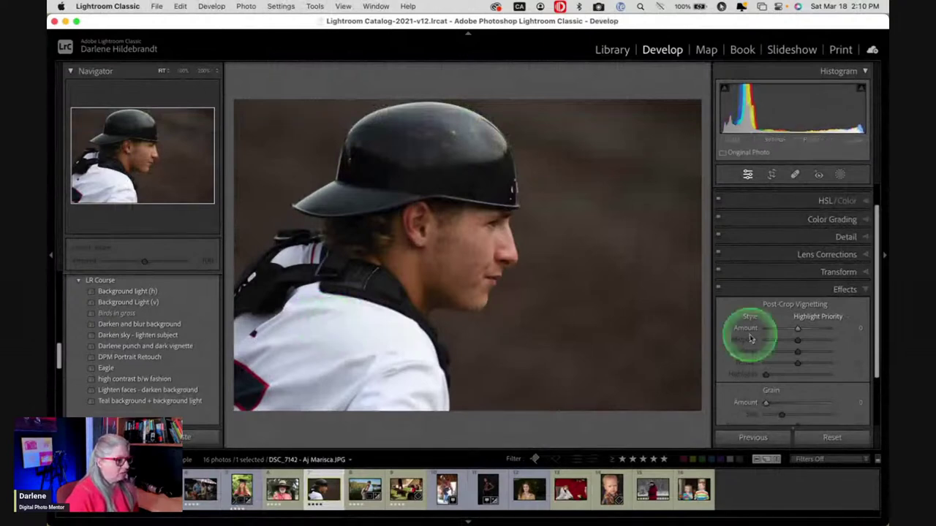
scroll(775, 307, "up", 1)
left_click(847, 195)
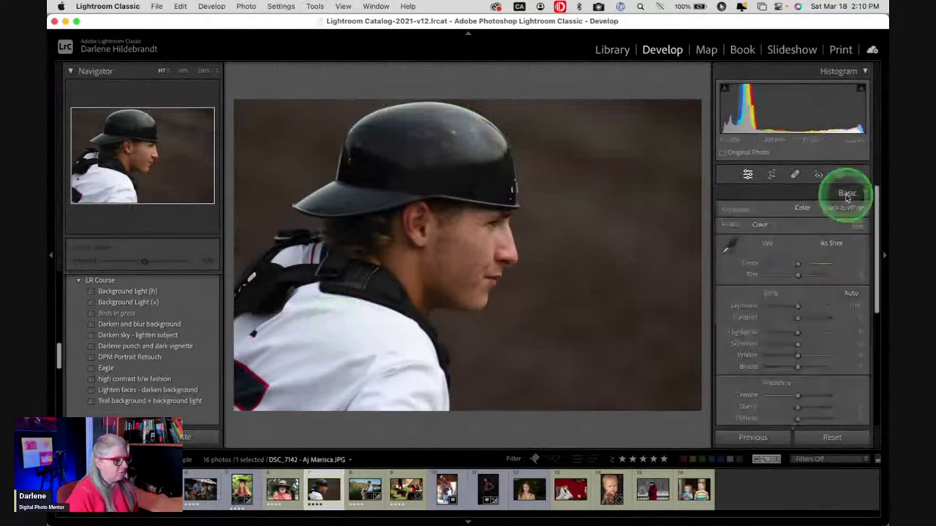
left_click(830, 244)
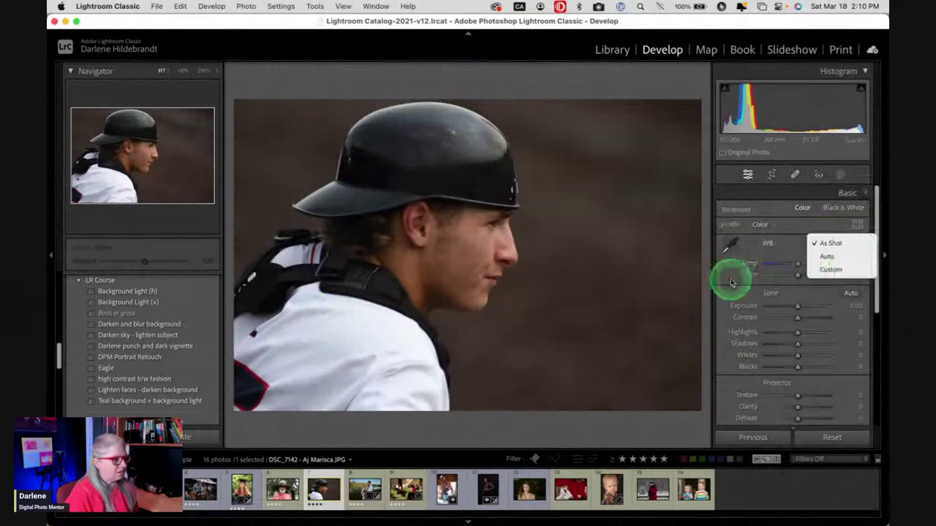
left_click(857, 224)
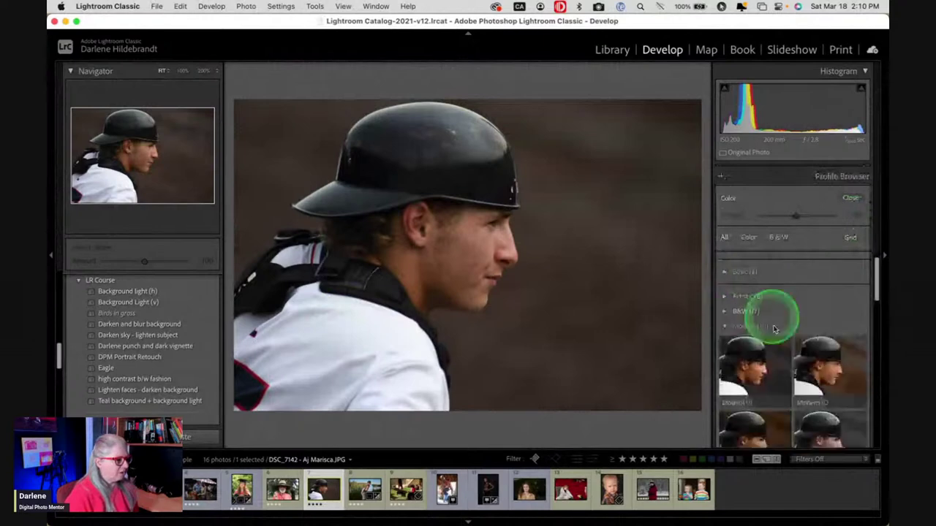
Preview several Modern profiles on the baseball player photo and apply Modern 02.
left_click(725, 326)
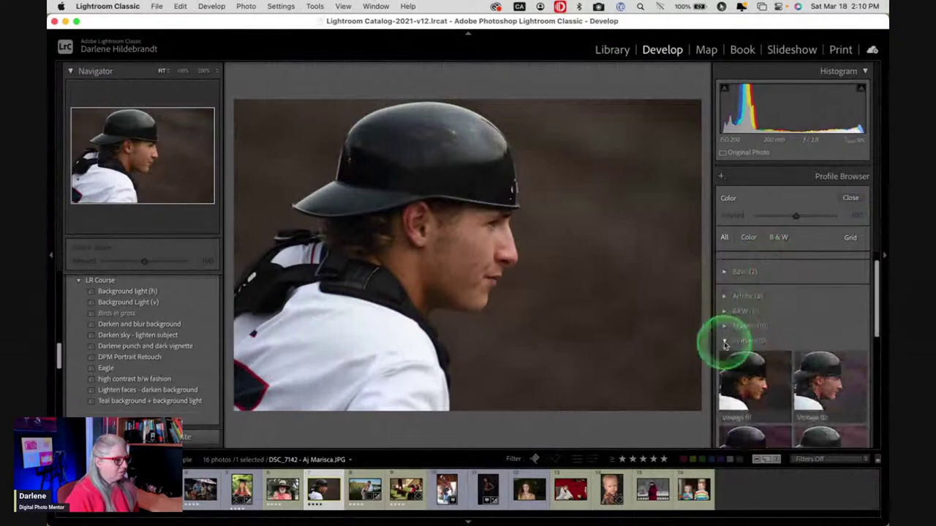
left_click(724, 341)
scroll(776, 313, "down", 3)
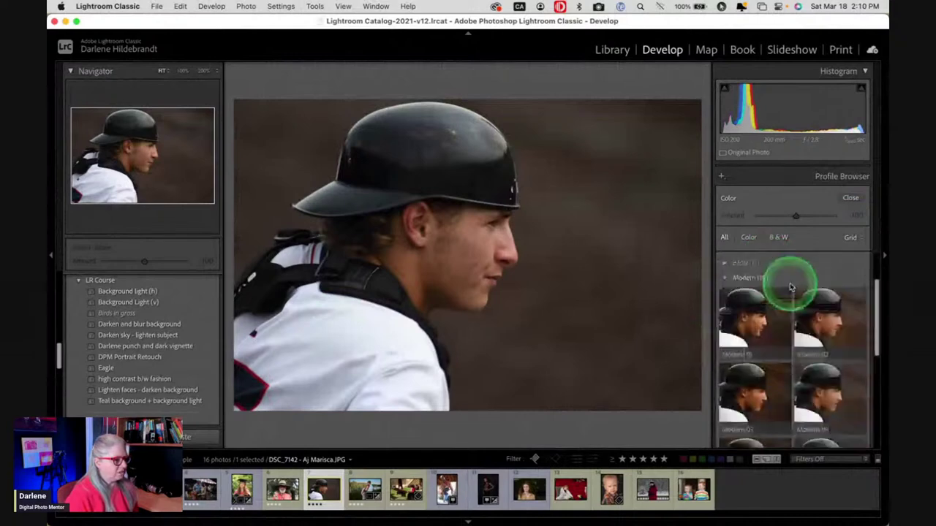
scroll(761, 285, "down", 1)
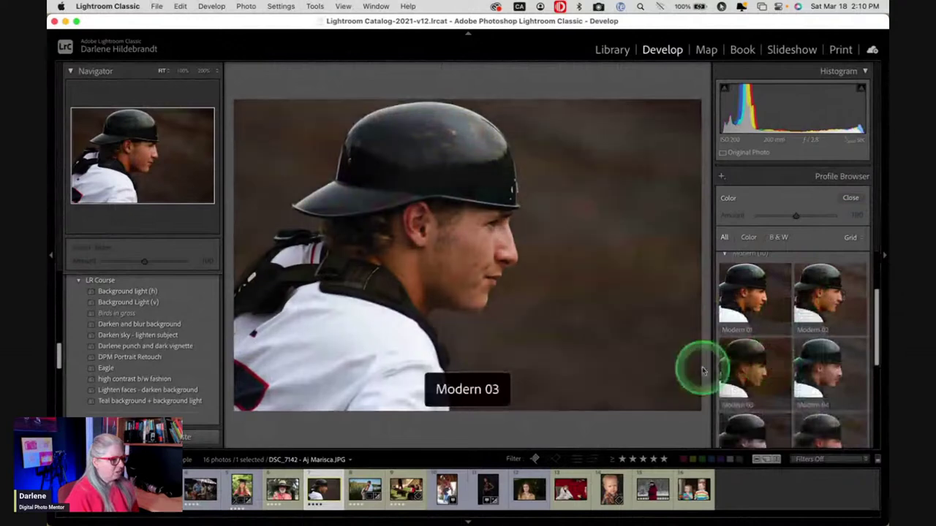
left_click(830, 296)
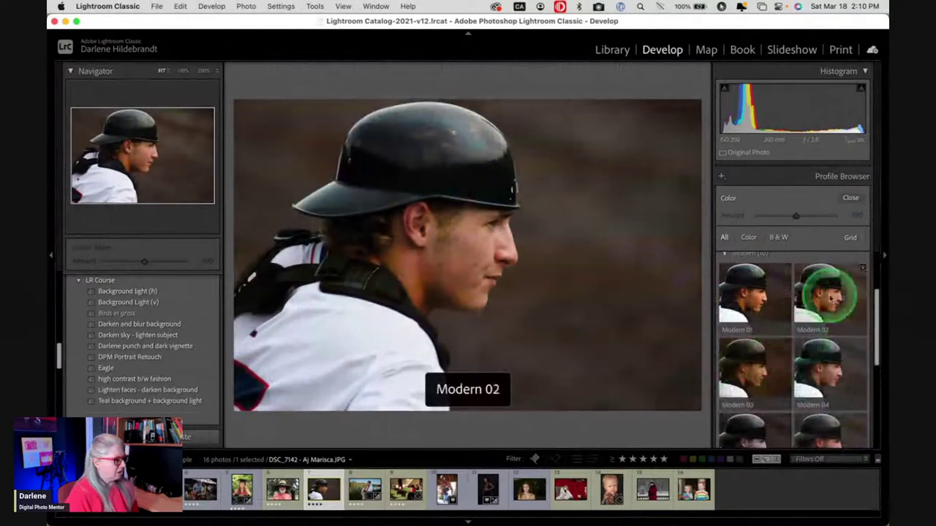
scroll(830, 297, "down", 2)
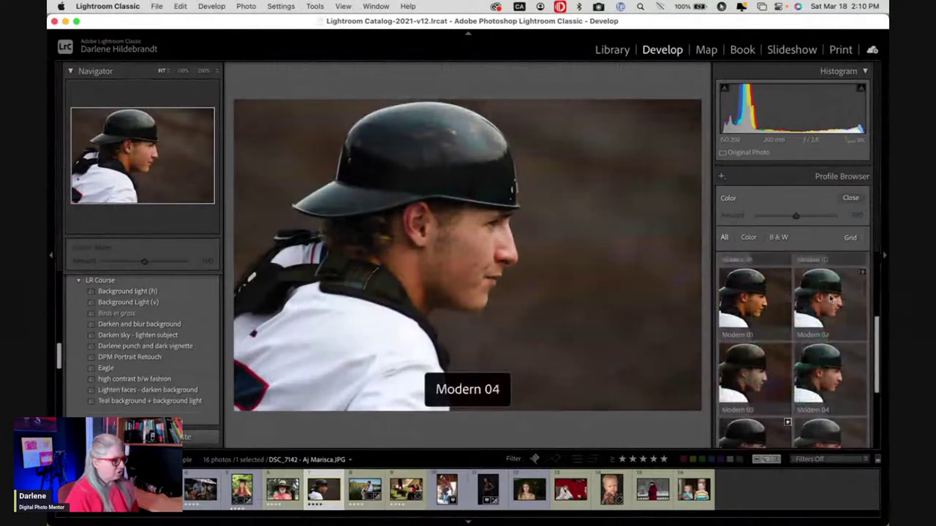
left_click(820, 372)
scroll(821, 373, "down", 1)
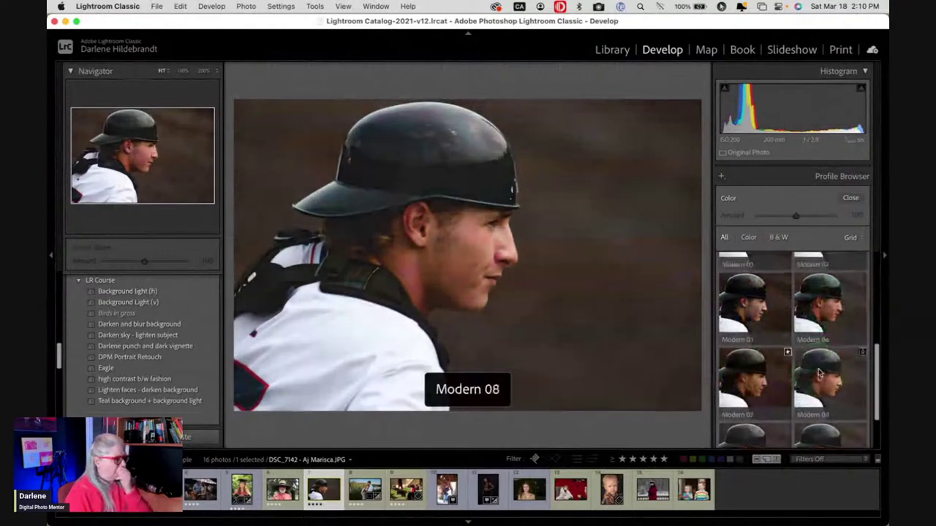
left_click(762, 385)
scroll(780, 378, "up", 1)
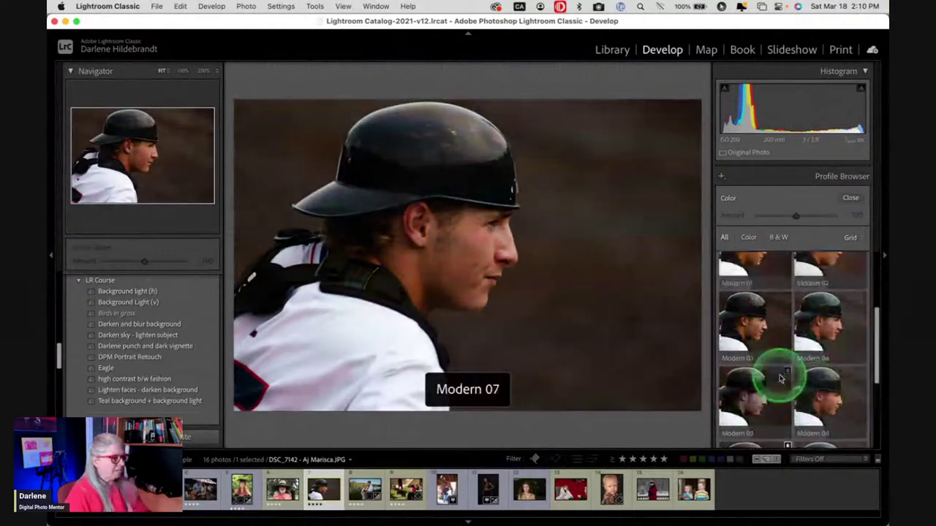
scroll(780, 378, "up", 2)
left_click(816, 335)
left_click(848, 198)
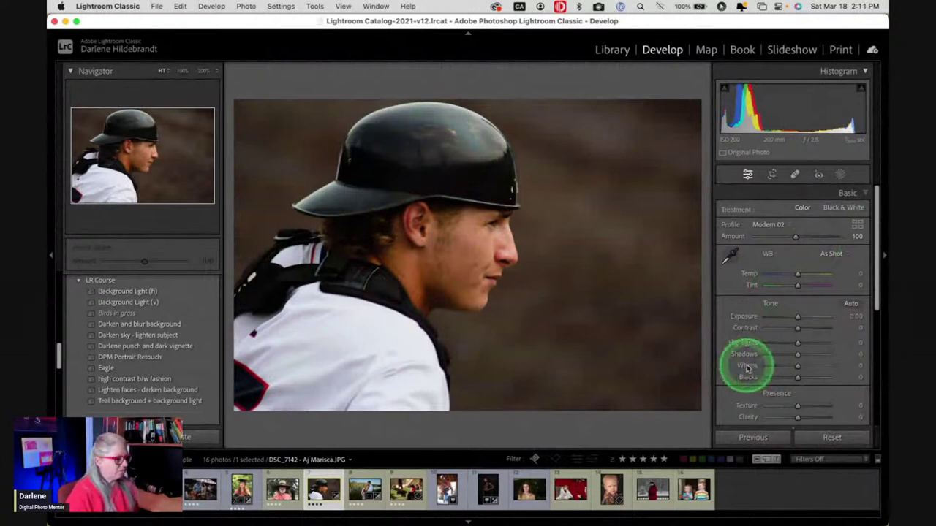
Set Blacks to the automatic value of -7 and bring Whites to about +75 while checking for clipped areas.
left_click_drag(746, 368, 747, 370)
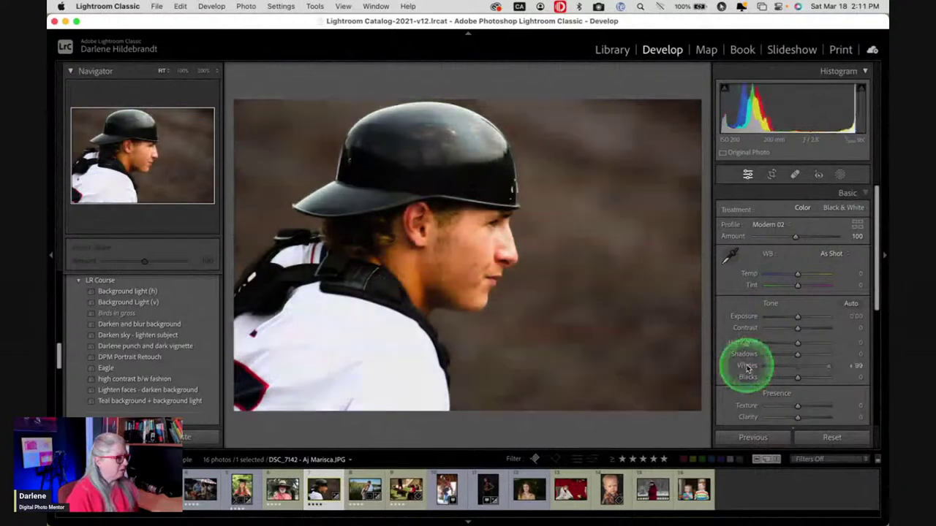
double_click(748, 377, "shift")
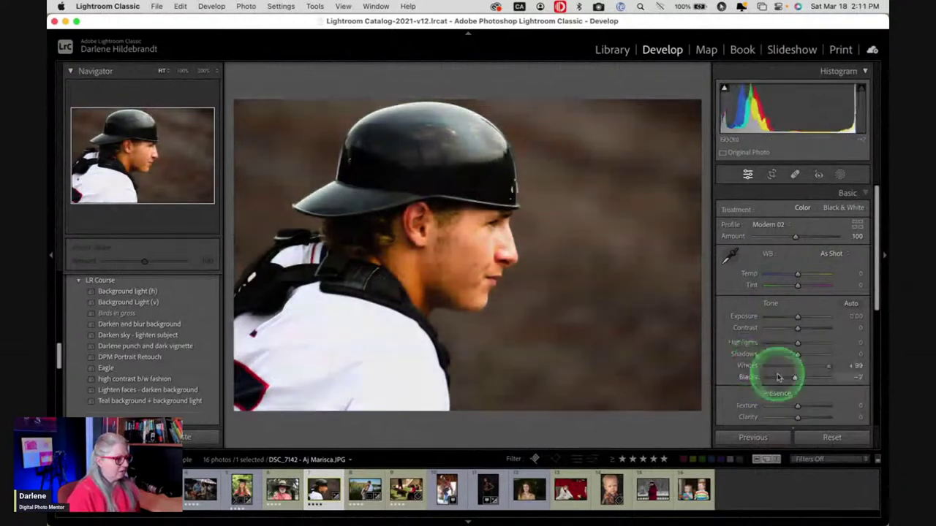
left_click(829, 368, "alt")
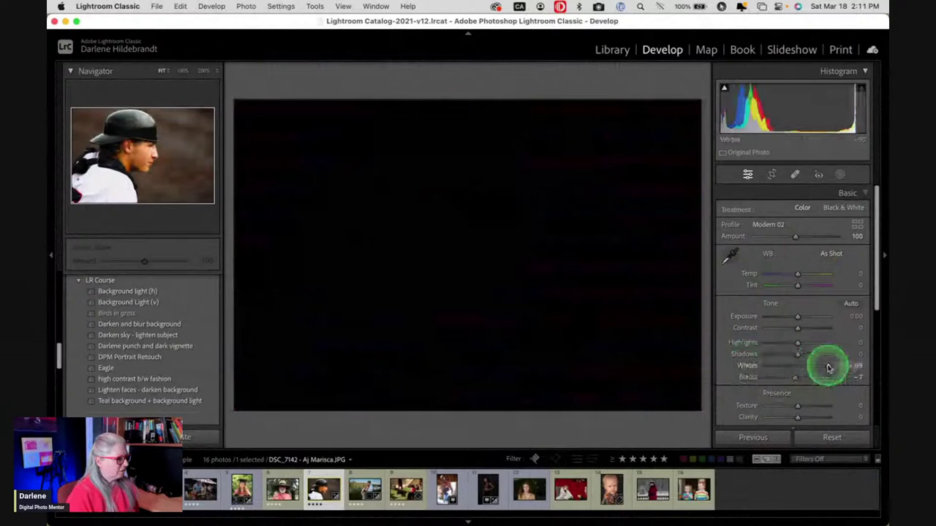
left_click_drag(829, 367, 819, 368)
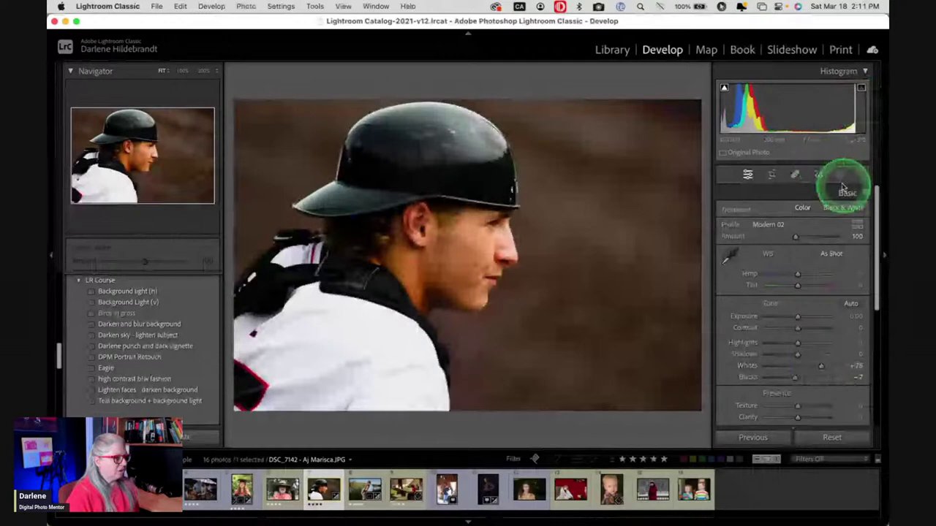
Return the photo to the basic Color profile and close the Profile Browser.
left_click(819, 229)
left_click(857, 226)
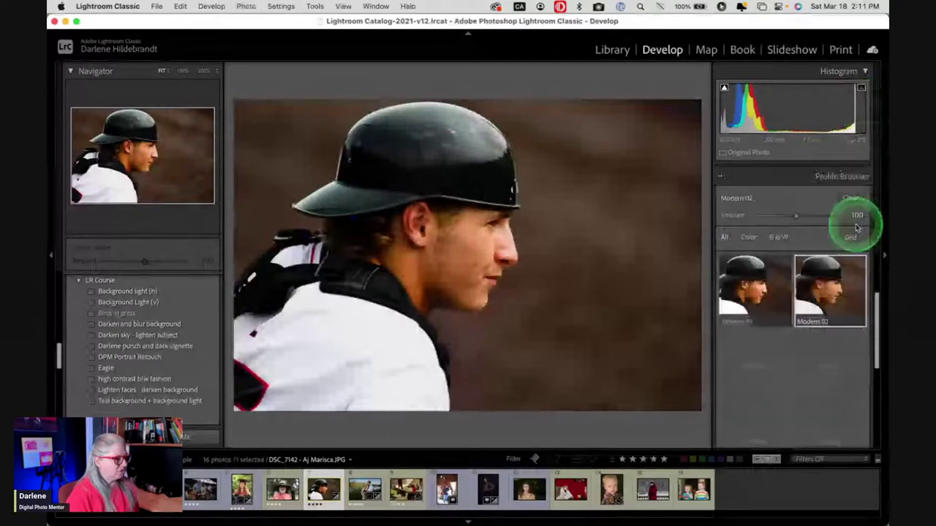
left_click(808, 311)
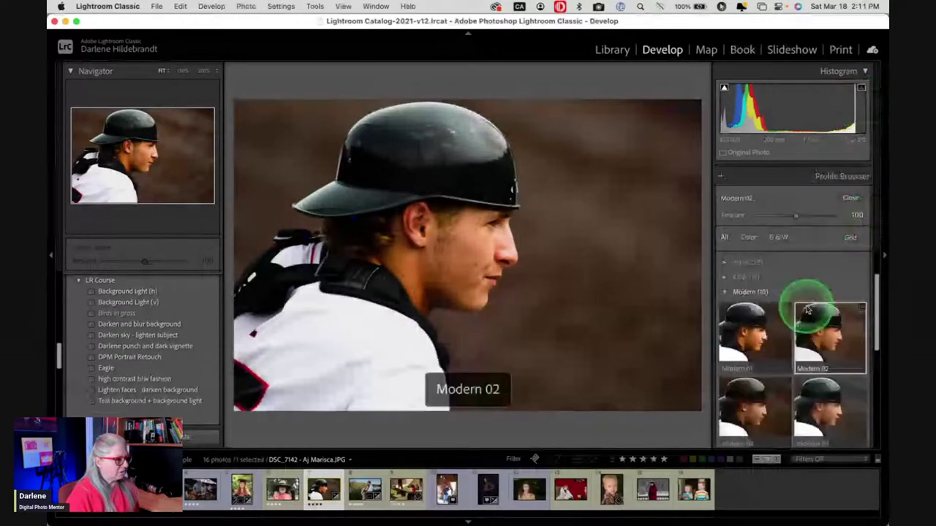
left_click(723, 292)
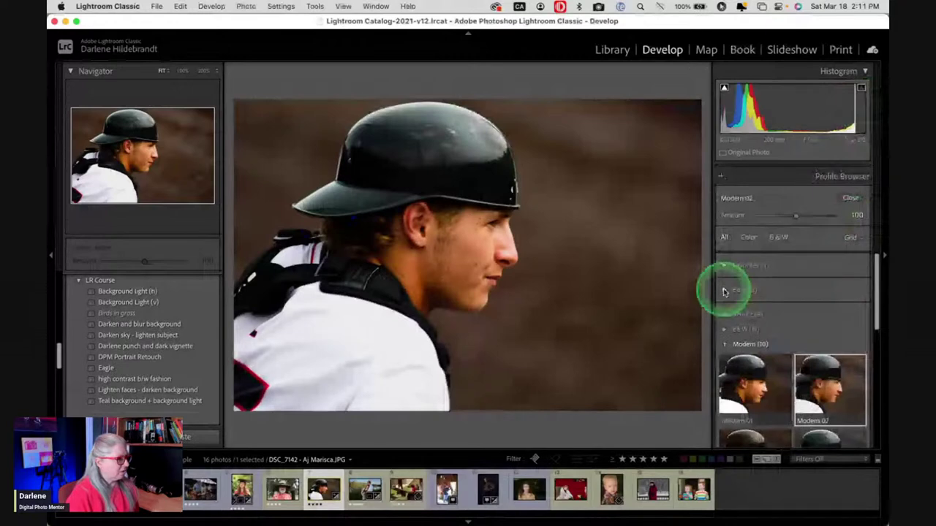
left_click(745, 333)
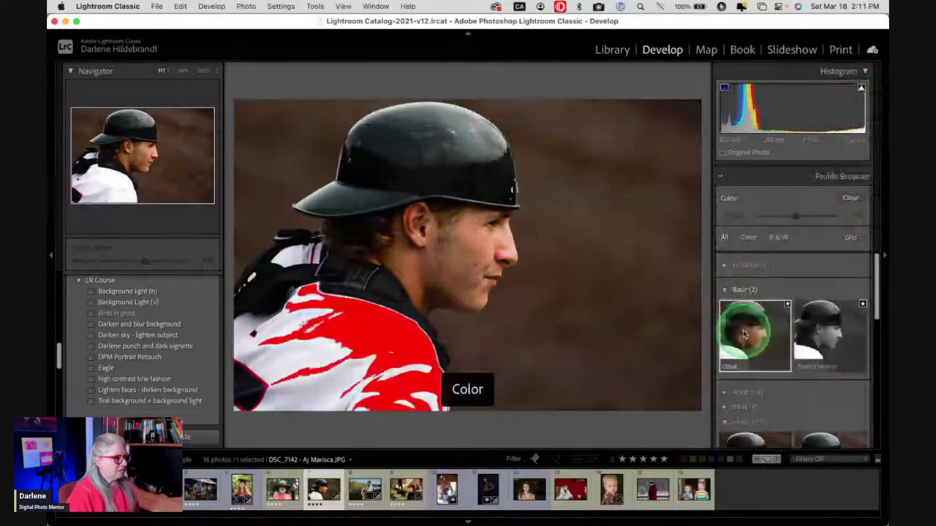
left_click(866, 95)
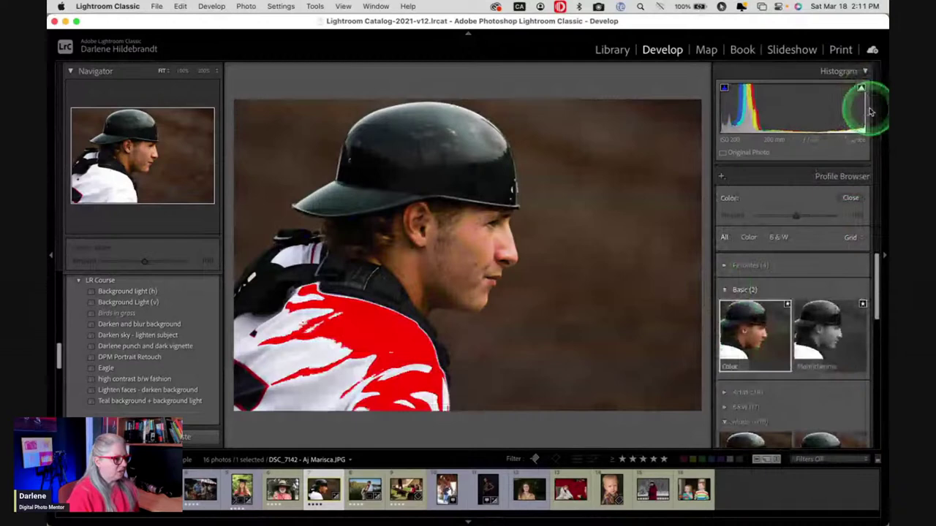
left_click(808, 330)
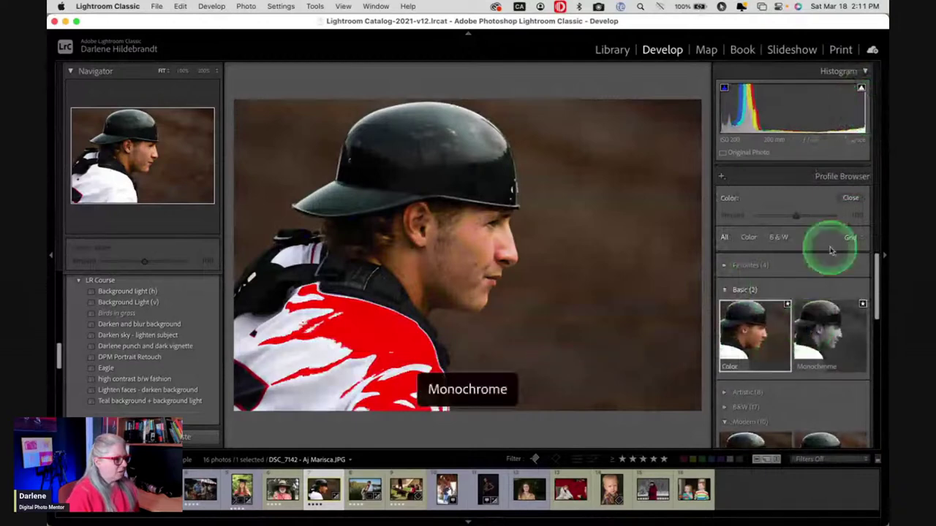
left_click(849, 198)
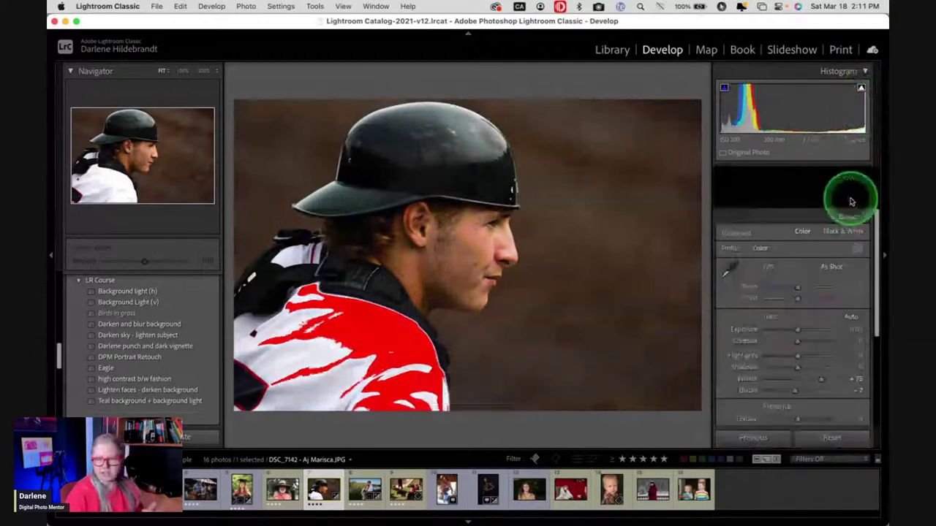
Set Exposure to +0.40, Highlights to -24, Whites to +19, Blacks to -29 and Clarity to +20, using the clipping warnings as a guide.
left_click(757, 351)
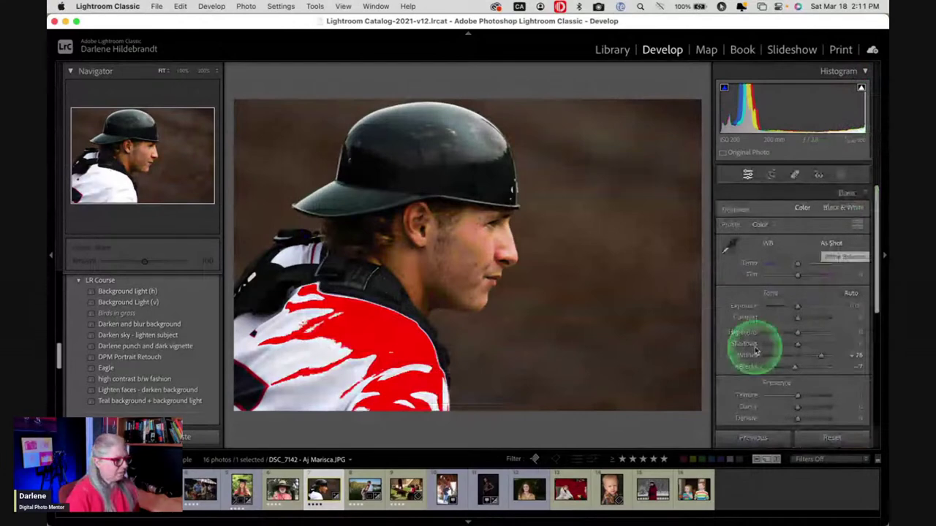
left_click_drag(757, 351, 790, 370)
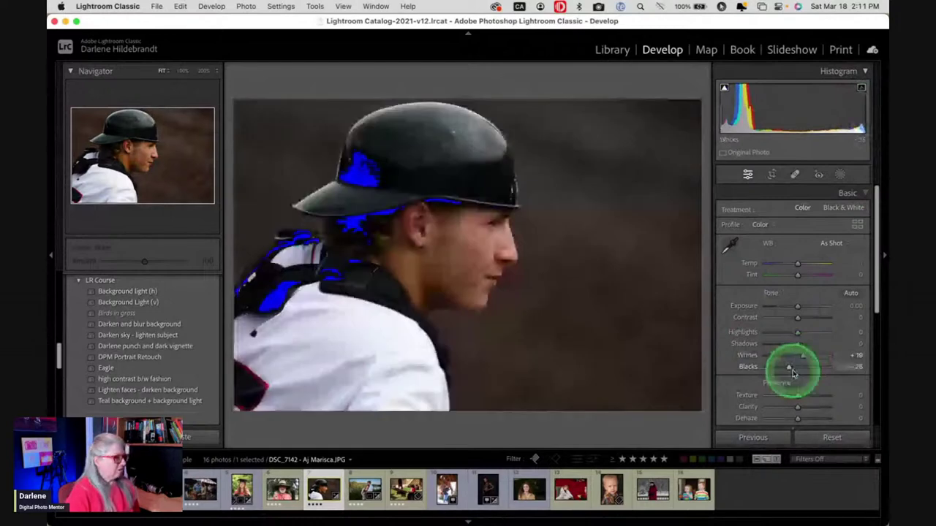
key("j")
left_click_drag(797, 308, 789, 368)
left_click(803, 356)
left_click(798, 408)
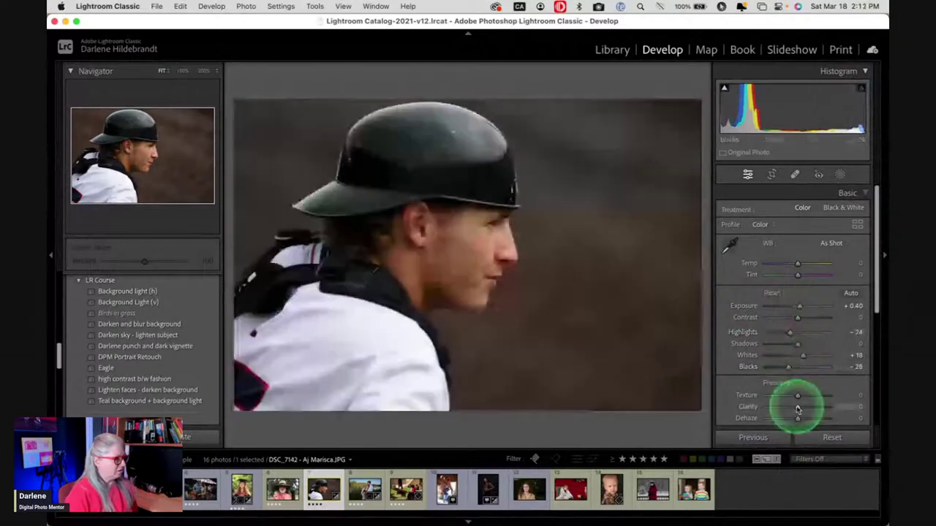
left_click_drag(798, 408, 803, 404)
Compare the edit with the before view, and refine Exposure to +0.35 and Highlights to -33.
left_click(798, 322)
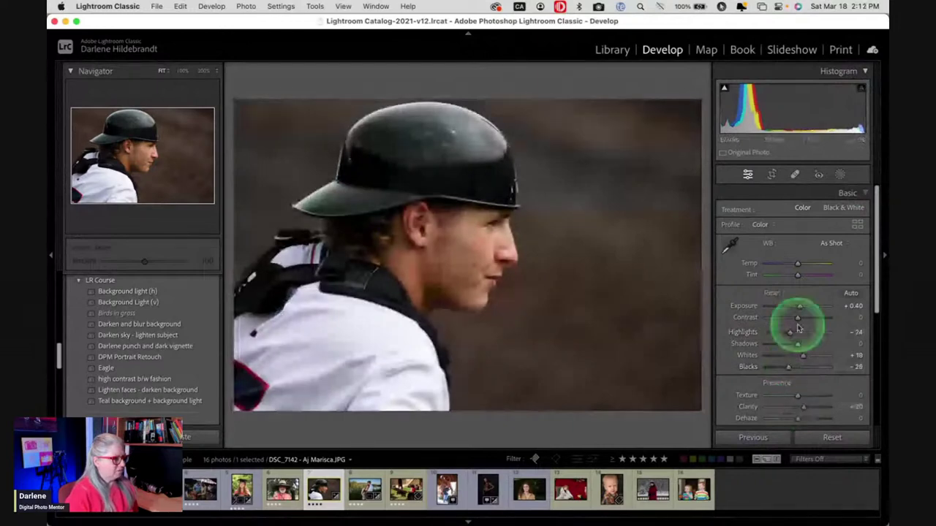
left_click(799, 307)
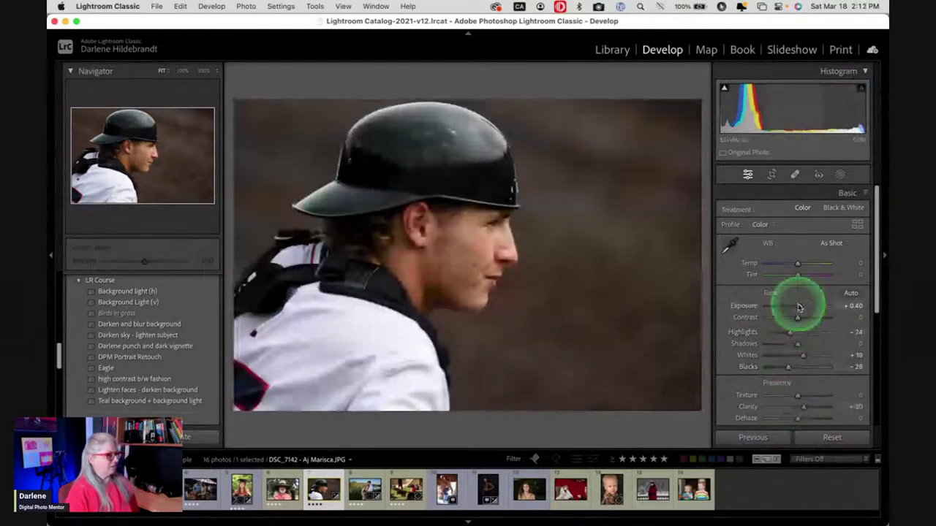
left_click_drag(800, 308, 799, 308)
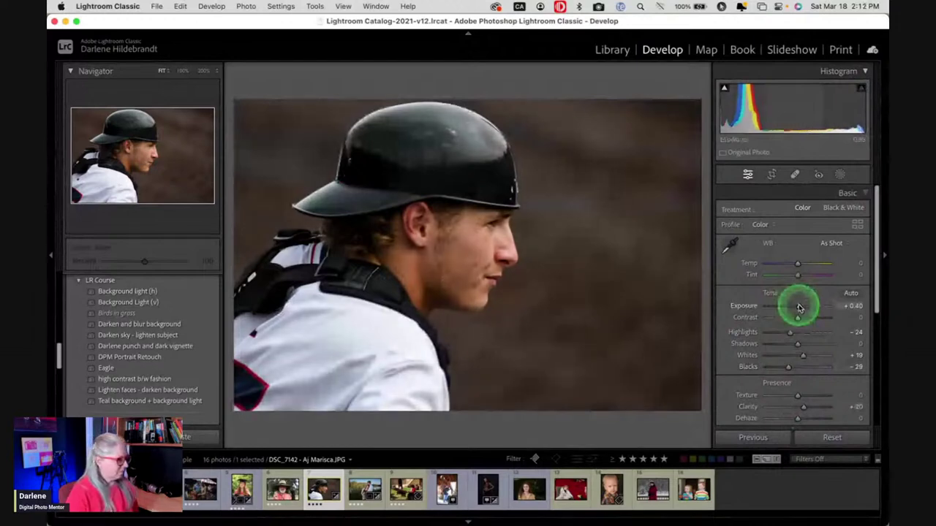
key("backslash")
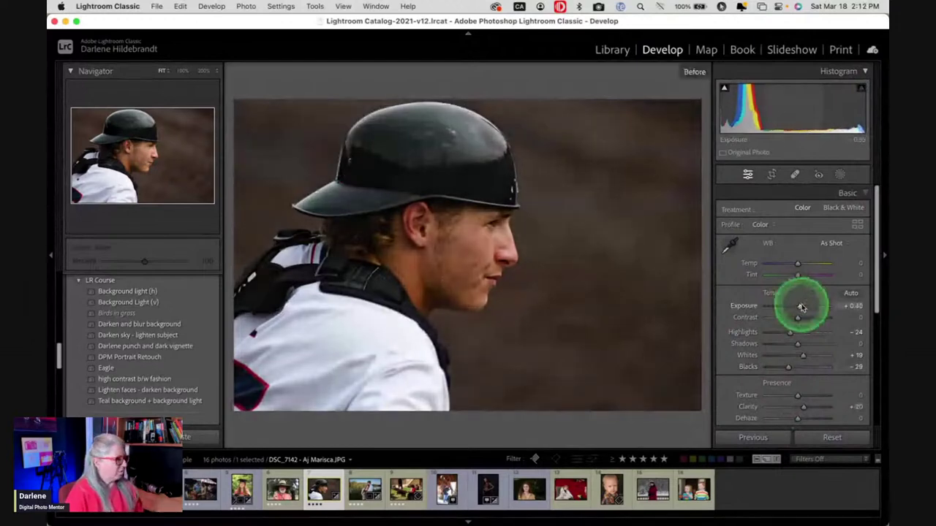
left_click(802, 307)
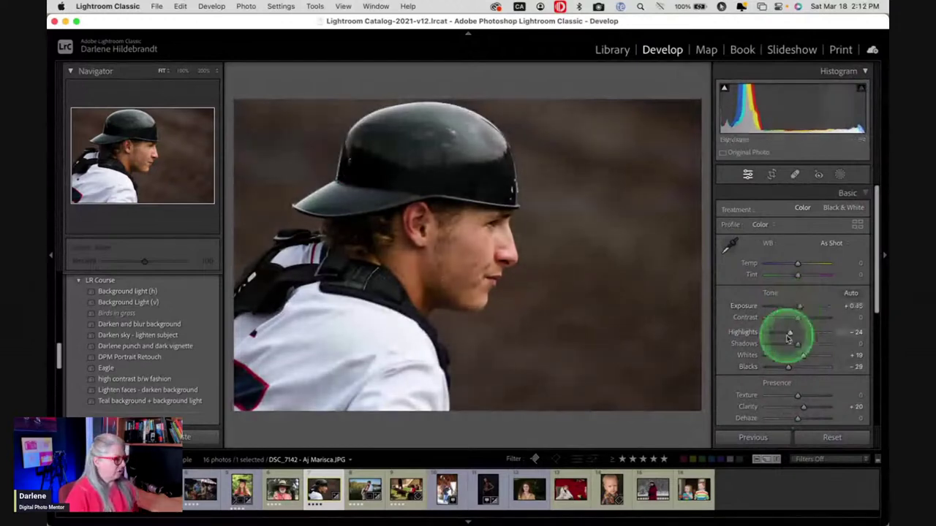
key("alt")
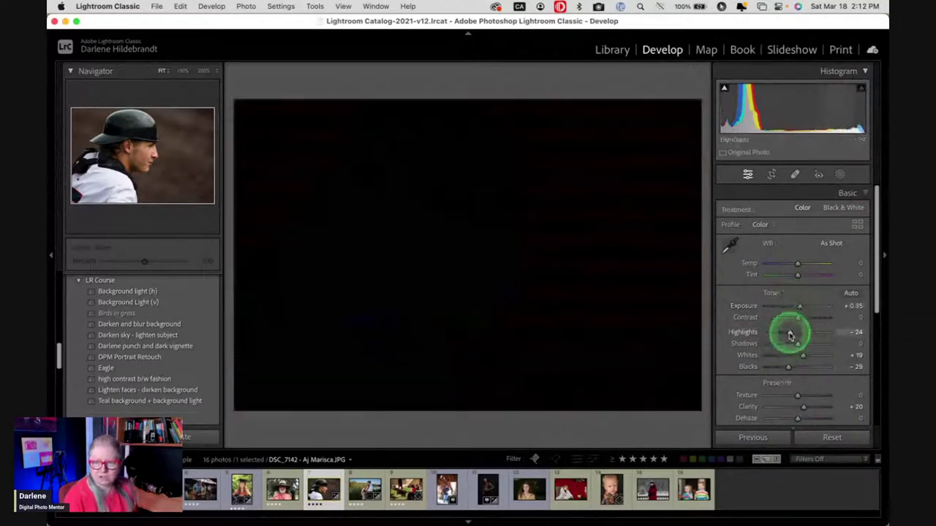
left_click_drag(790, 335, 787, 334)
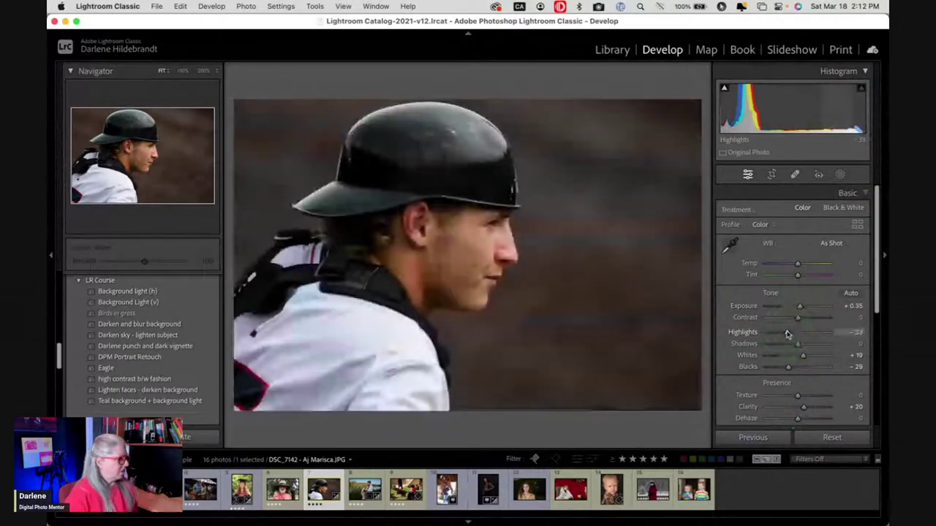
Apply the Edge darken medium preset from the DPM Edge Vignettes group.
scroll(787, 334, "down", 3)
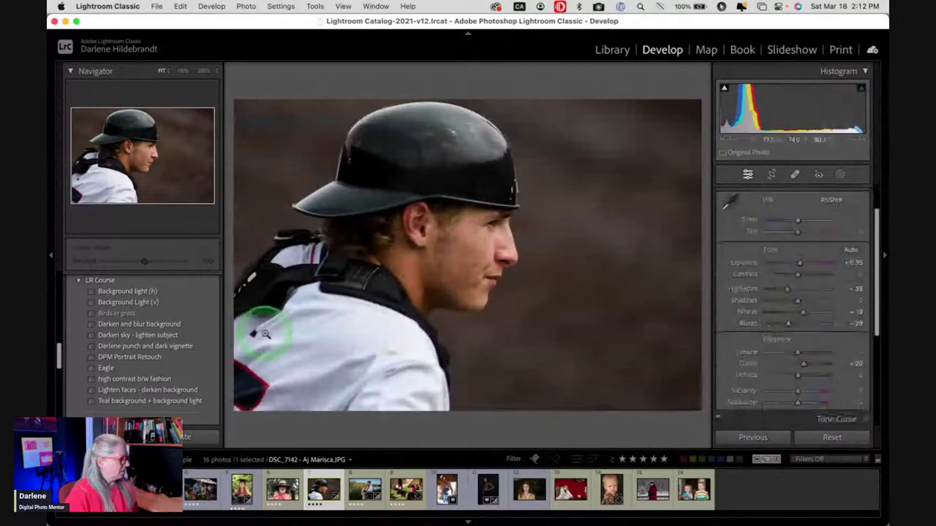
left_click(152, 348)
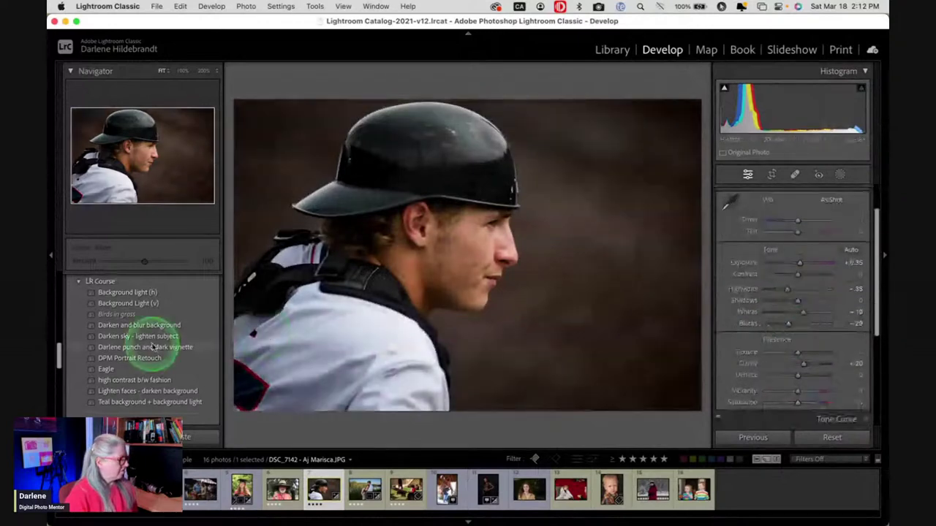
scroll(152, 347, "up", 5)
scroll(152, 347, "down", 3)
left_click(152, 350)
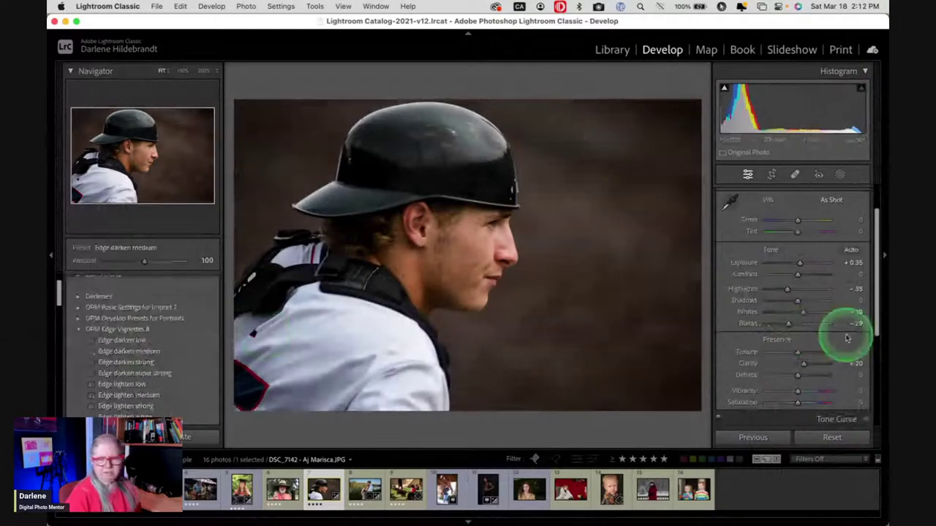
scroll(789, 301, "up", 1)
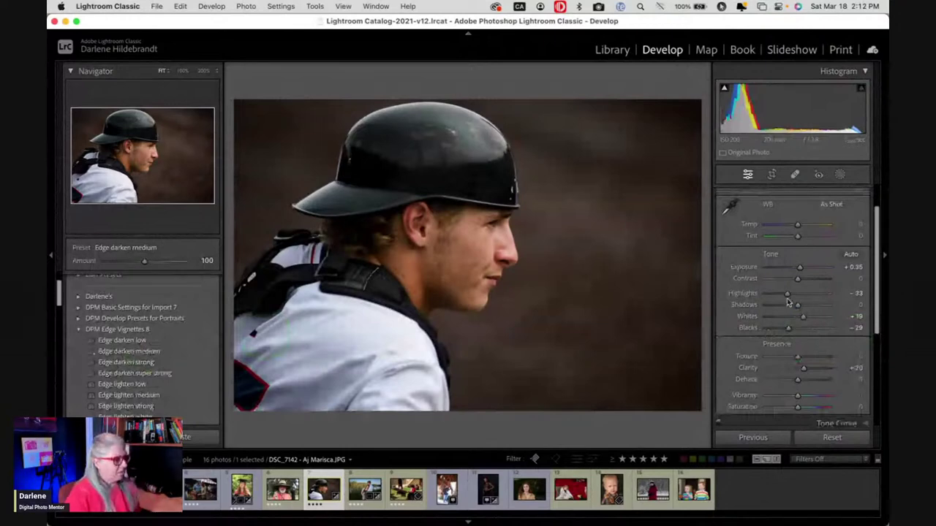
left_click(789, 303)
scroll(788, 302, "down", 2)
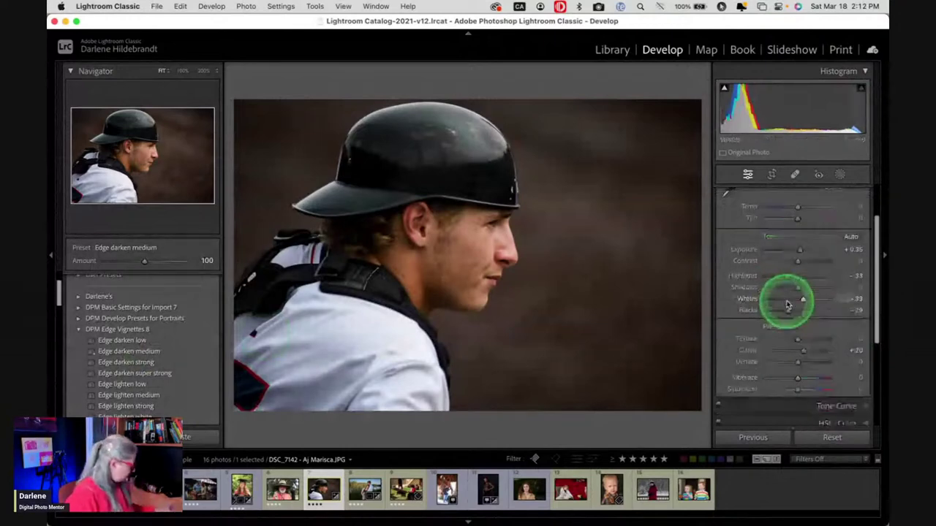
scroll(788, 305, "up", 2)
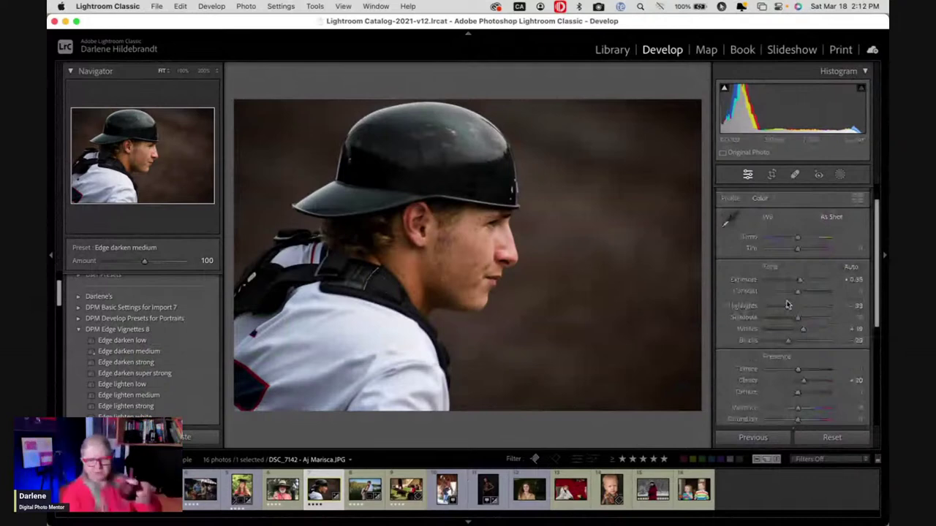
scroll(787, 305, "up", 1)
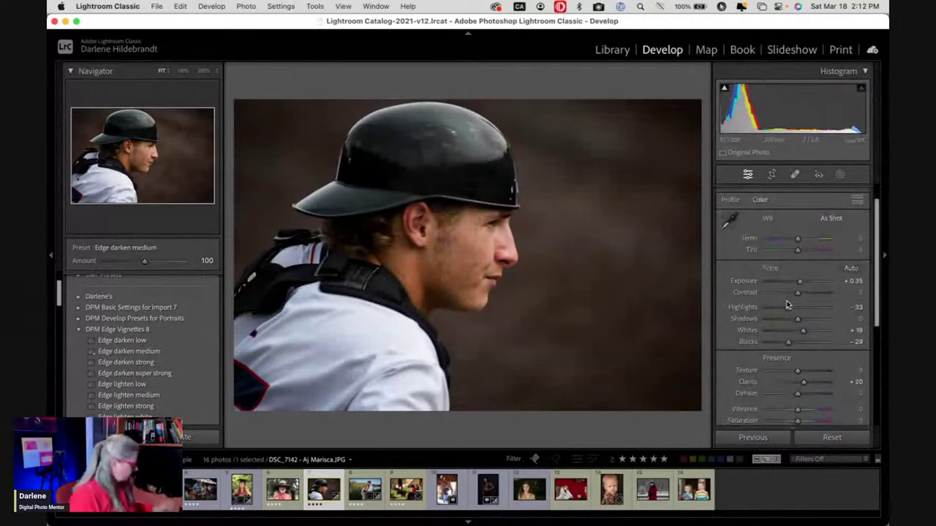
left_click(788, 305)
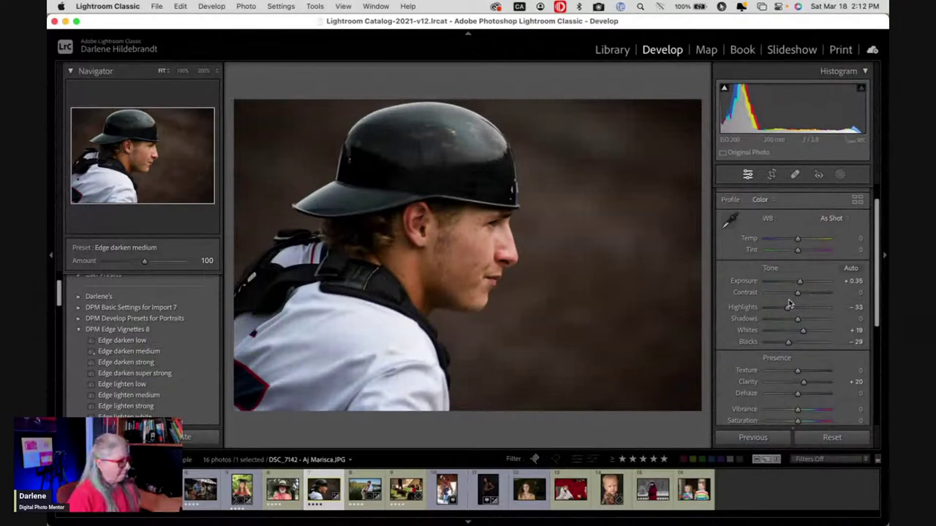
left_click(789, 303)
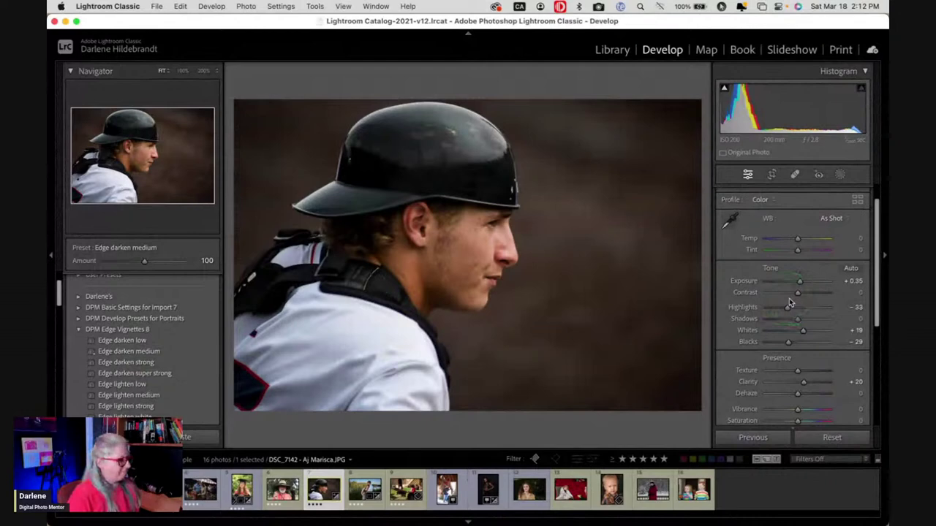
scroll(789, 300, "down", 5)
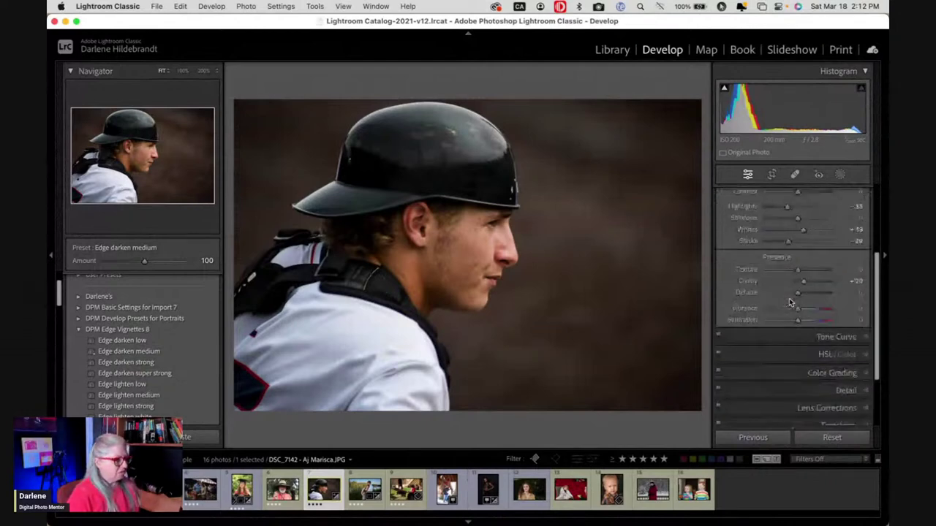
scroll(789, 302, "up", 3)
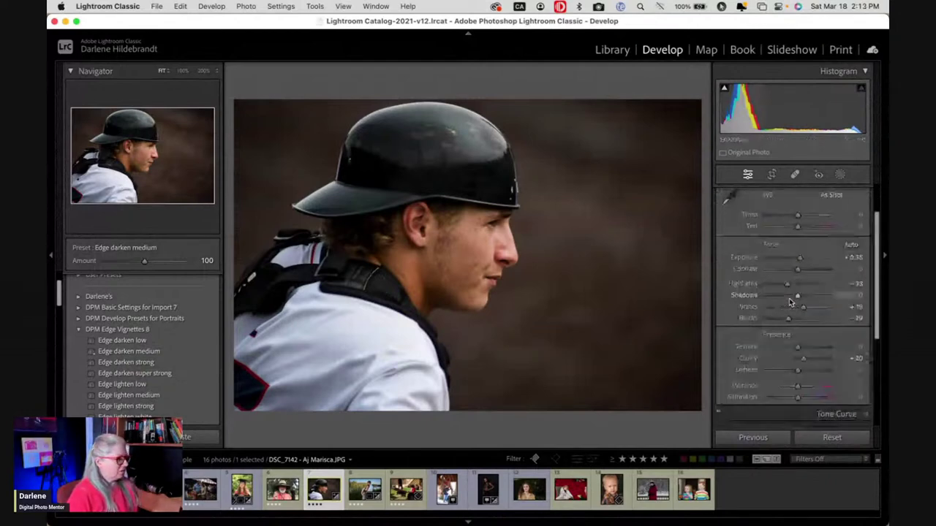
scroll(790, 302, "up", 2)
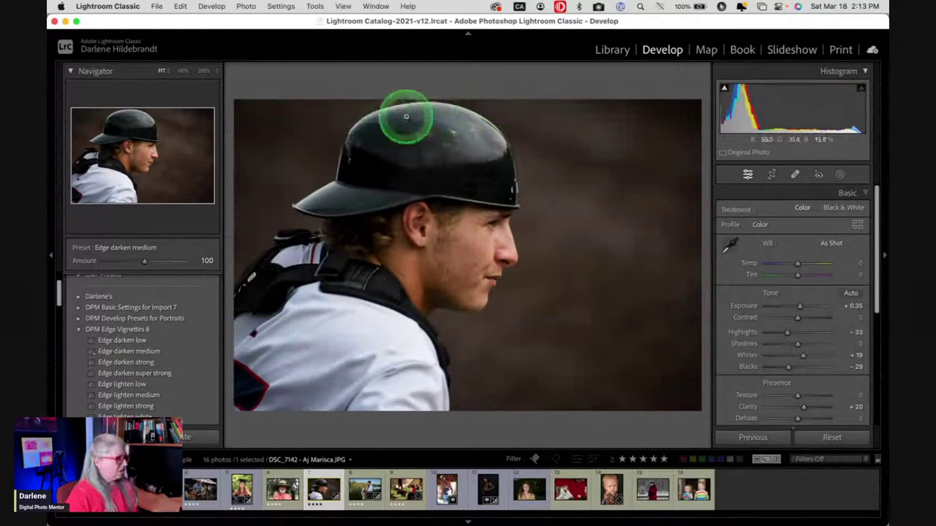
Crop the photo slightly tighter around the player at the original aspect ratio, and reapply the Edge darken medium preset.
key("r")
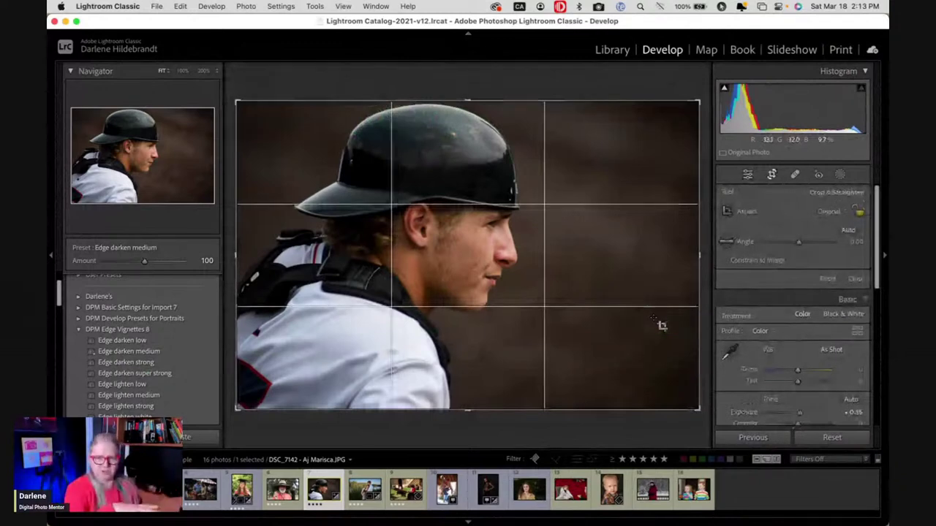
left_click(648, 223)
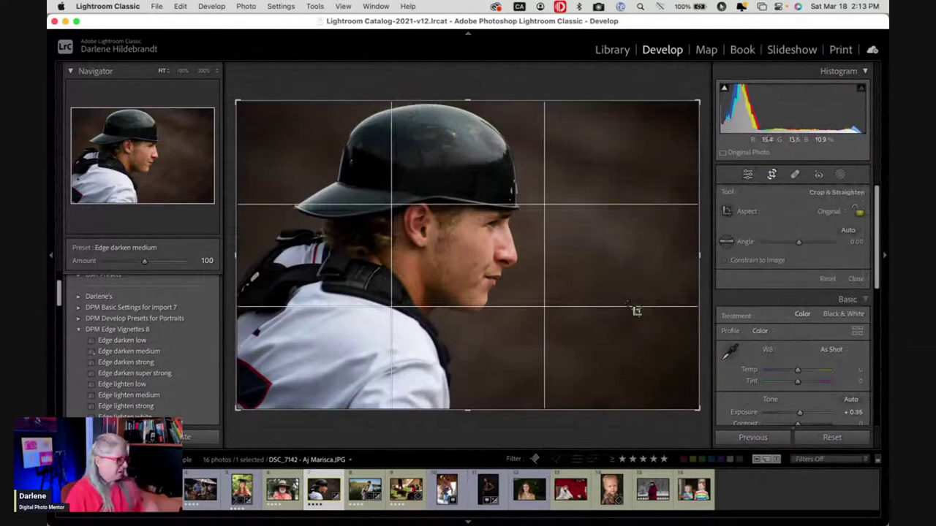
left_click_drag(699, 101, 685, 111)
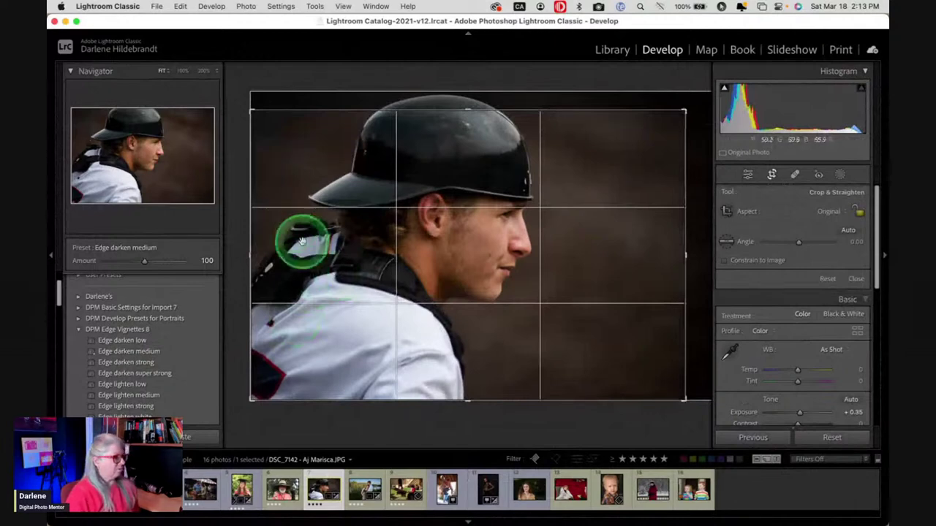
key("Return")
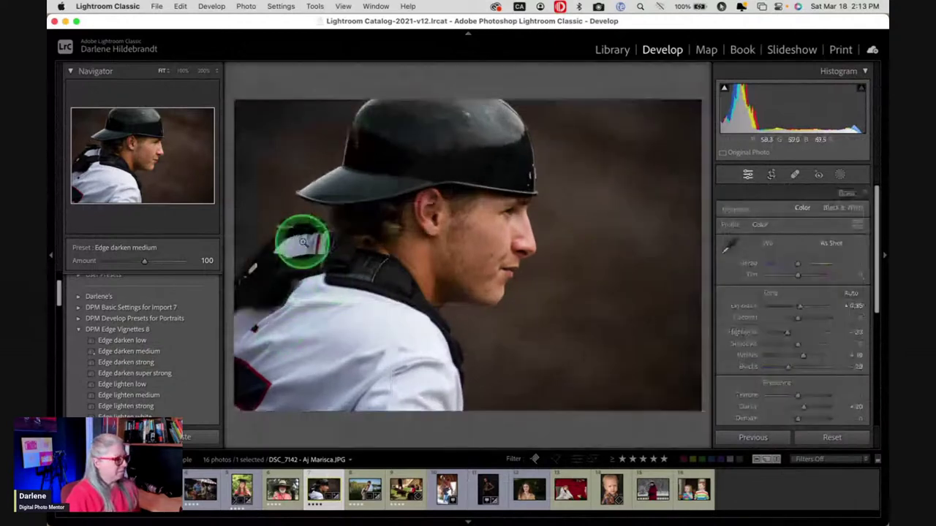
left_click(151, 349)
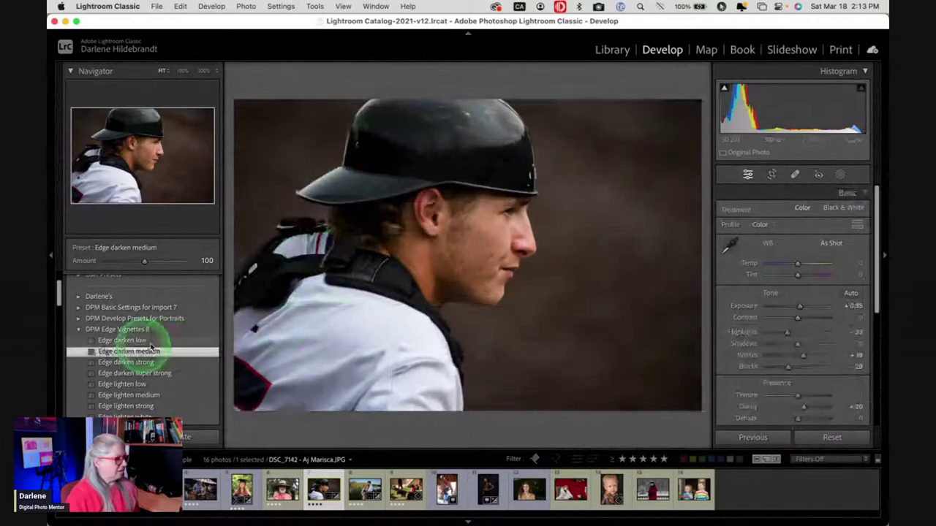
Create a Select Background mask and subtract the catcher's gear behind the neck from it with an object selection.
left_click(841, 176)
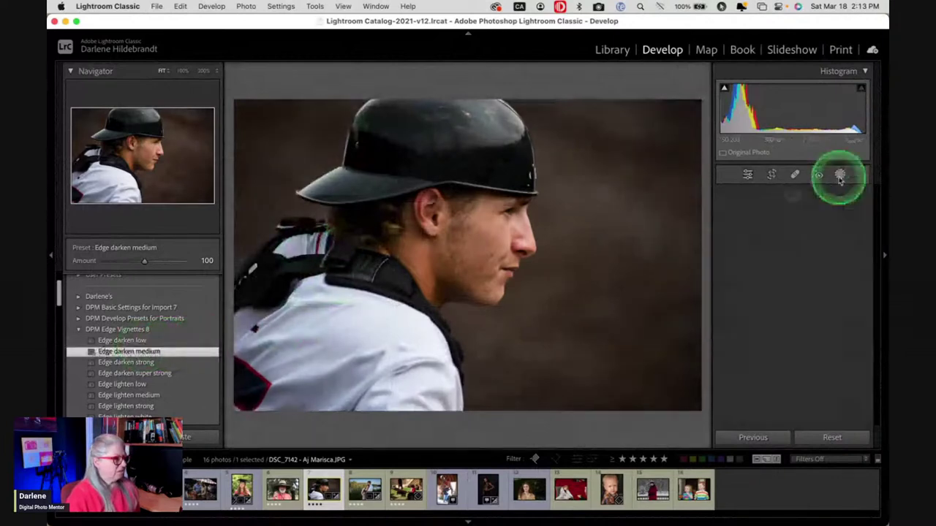
left_click(840, 223)
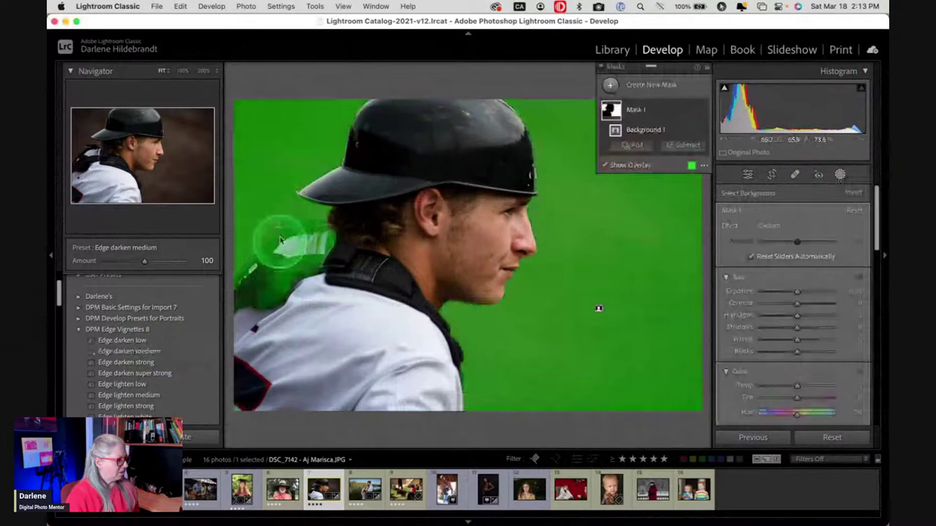
mouse_move(704, 136)
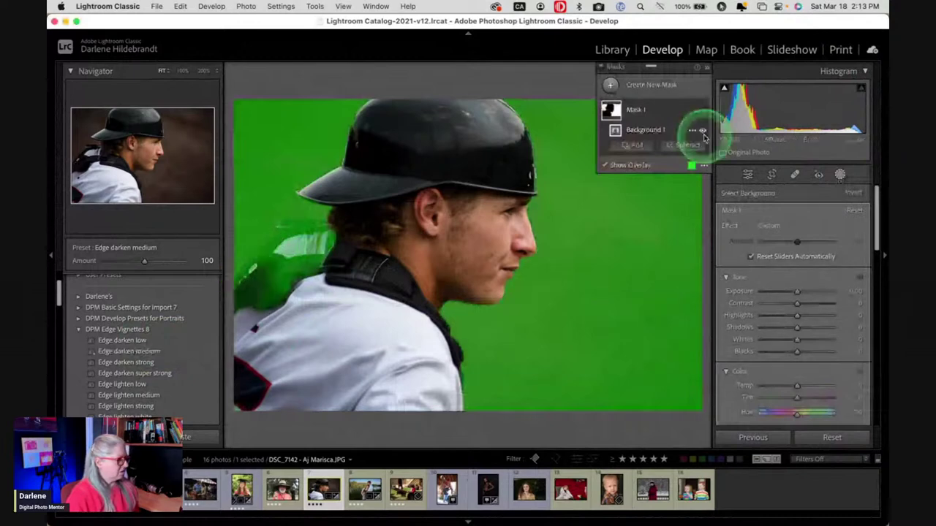
left_click(685, 145)
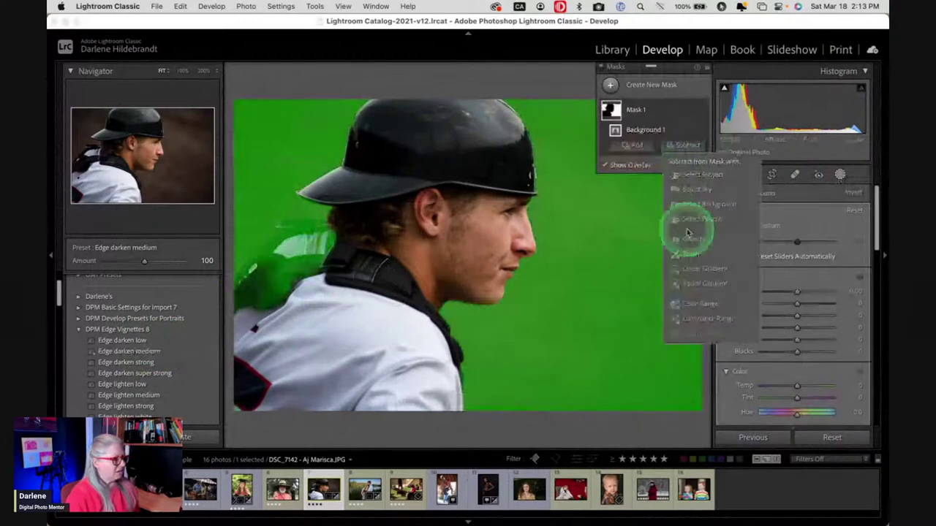
left_click(687, 236)
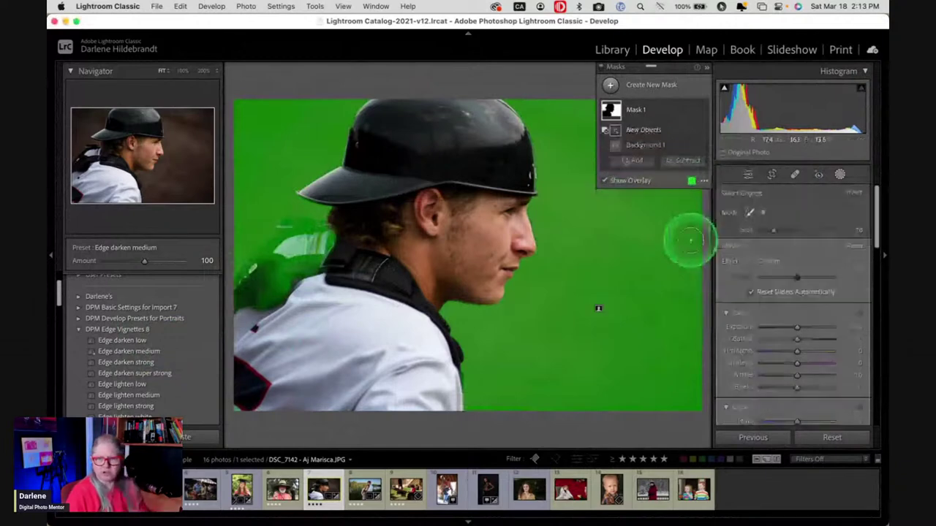
mouse_move(258, 294)
left_mouse_down()
mouse_move(284, 292)
mouse_move(324, 238)
mouse_move(282, 244)
mouse_move(247, 283)
mouse_move(234, 300)
mouse_move(270, 265)
mouse_move(276, 240)
mouse_move(230, 324)
mouse_move(226, 385)
mouse_move(241, 345)
mouse_move(323, 254)
mouse_move(313, 269)
left_mouse_up()
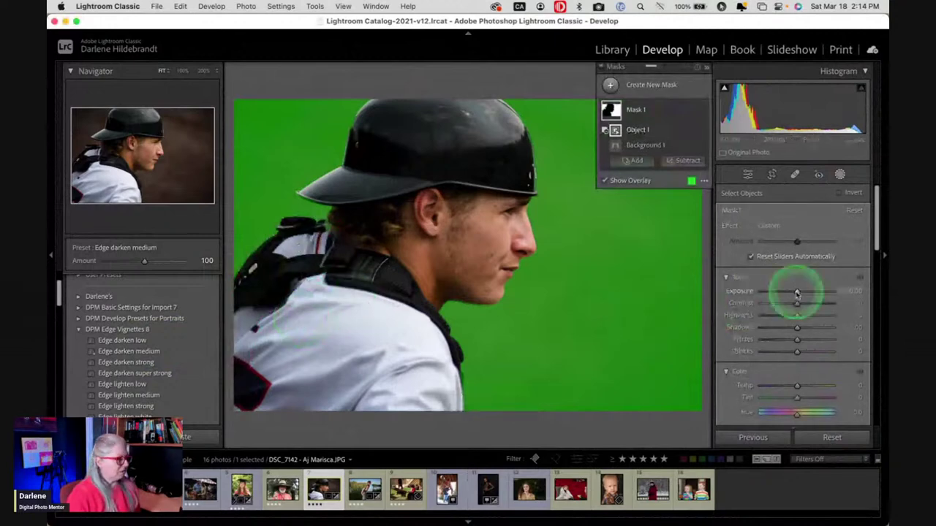
Set the background mask's Exposure to -0.30, Temp to -4 and Tint to 9, and compare the photo with the mask hidden and shown.
left_click_drag(797, 293, 796, 293)
scroll(796, 293, "down", 2)
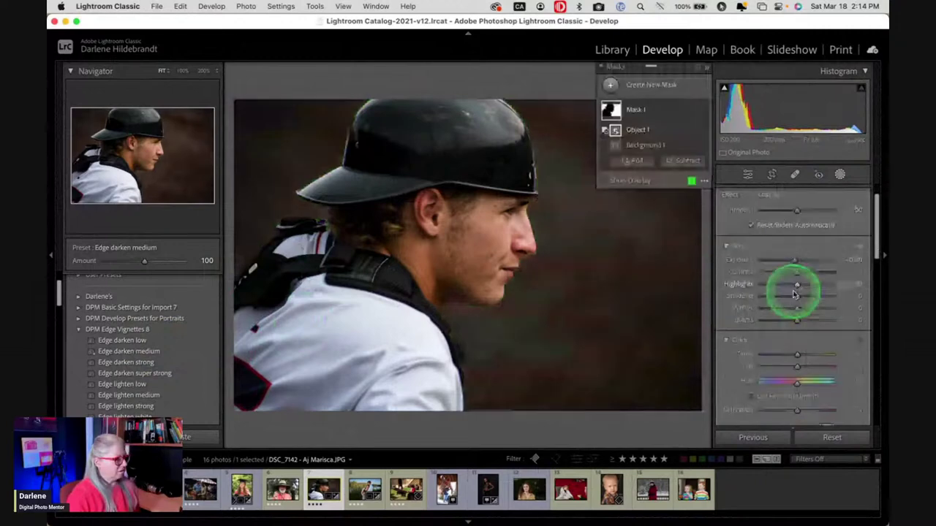
left_click_drag(796, 359, 805, 380)
left_click(724, 139)
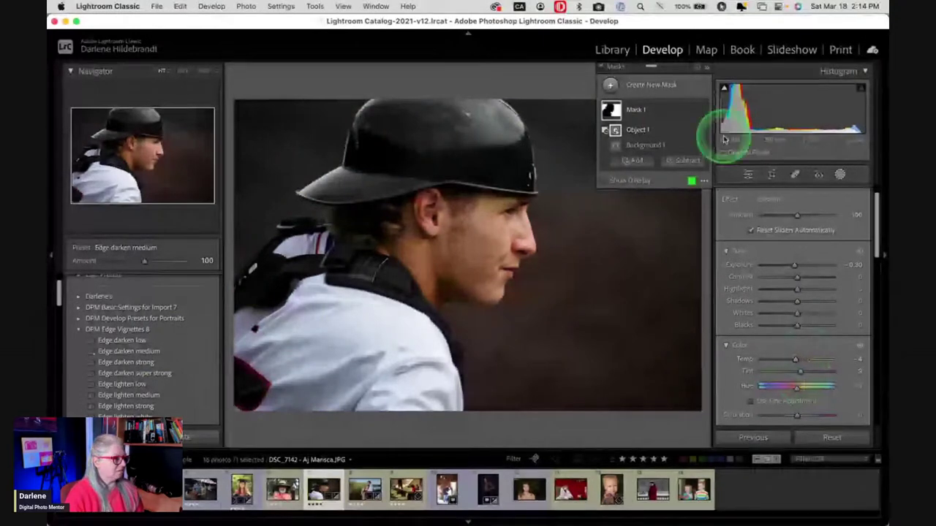
left_click(691, 112)
left_click(702, 111)
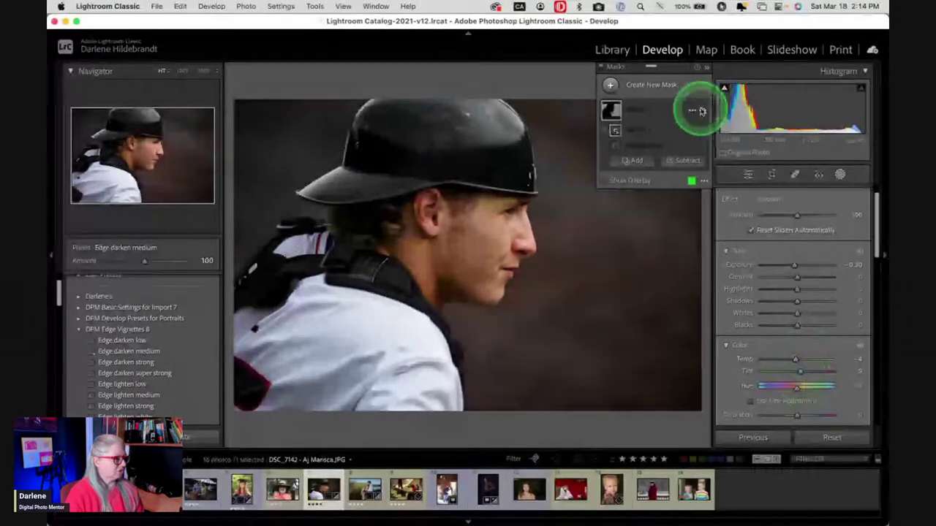
left_click(702, 110)
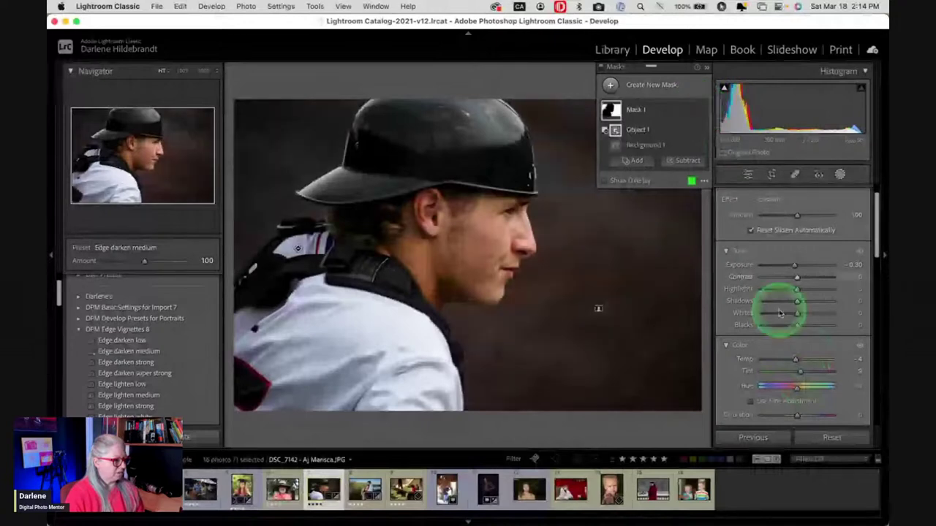
Lower the background mask's Texture and Clarity, and set its Exposure to 0, Highlights to 42, Whites to 37 and Blacks to -19.
scroll(810, 390, "down", 3)
left_click_drag(811, 390, 782, 395)
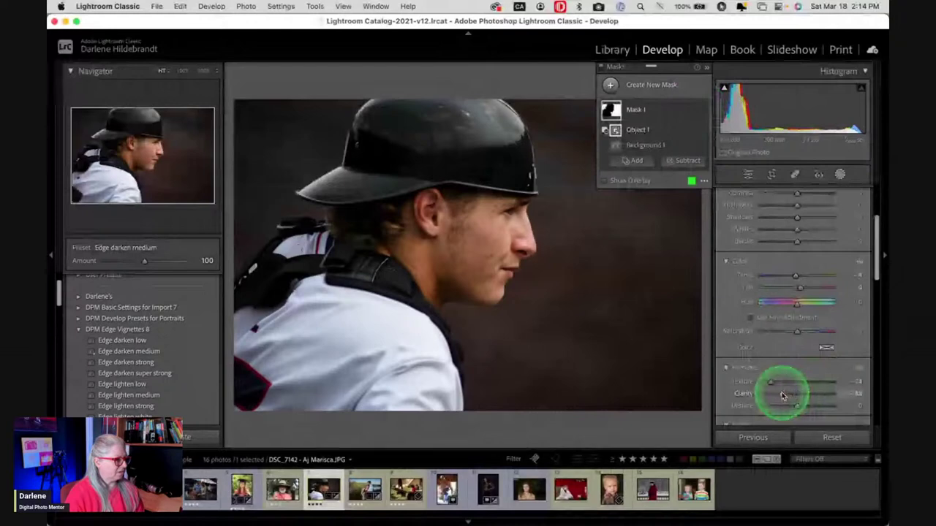
scroll(794, 314, "up", 3)
left_click(796, 288)
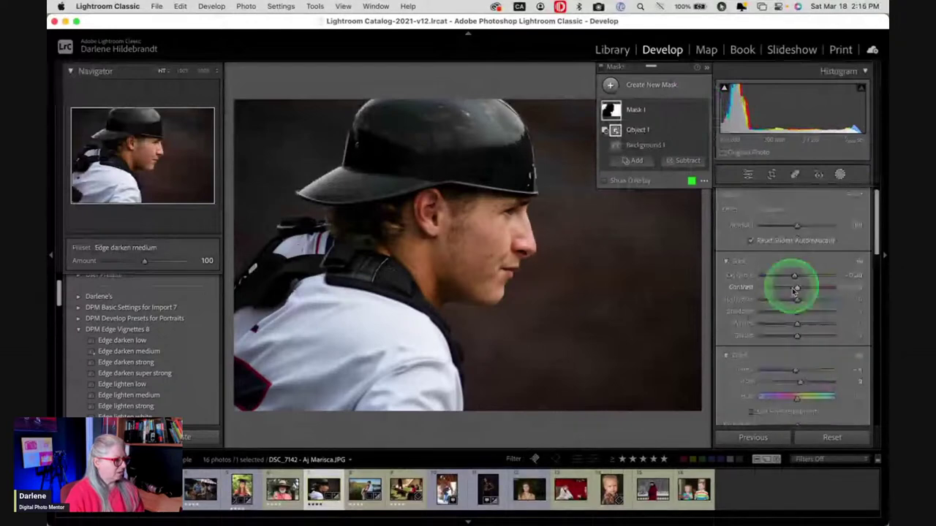
left_click_drag(797, 324, 797, 277)
left_click(795, 328)
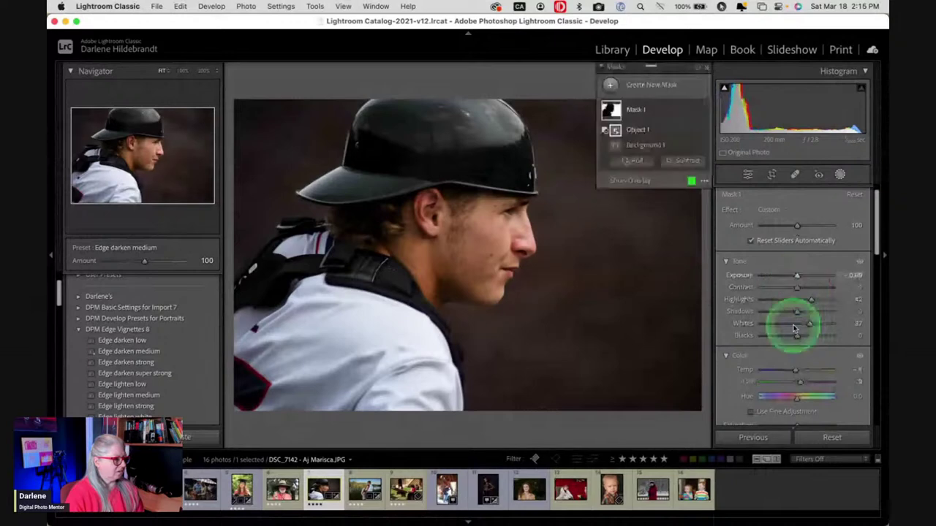
left_click_drag(796, 335, 789, 335)
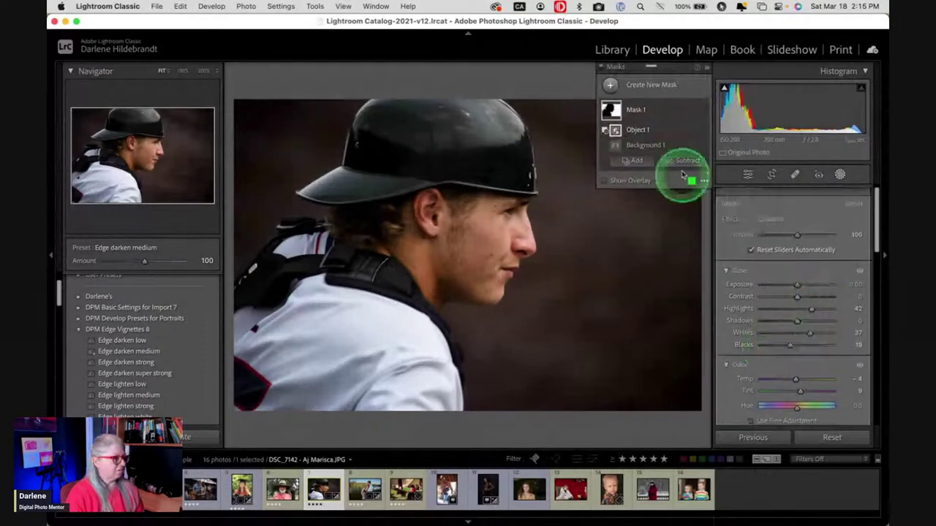
Compare the photo with the background mask hidden and shown, and set the mask's Texture to -35.
left_click(702, 111)
left_click(702, 112)
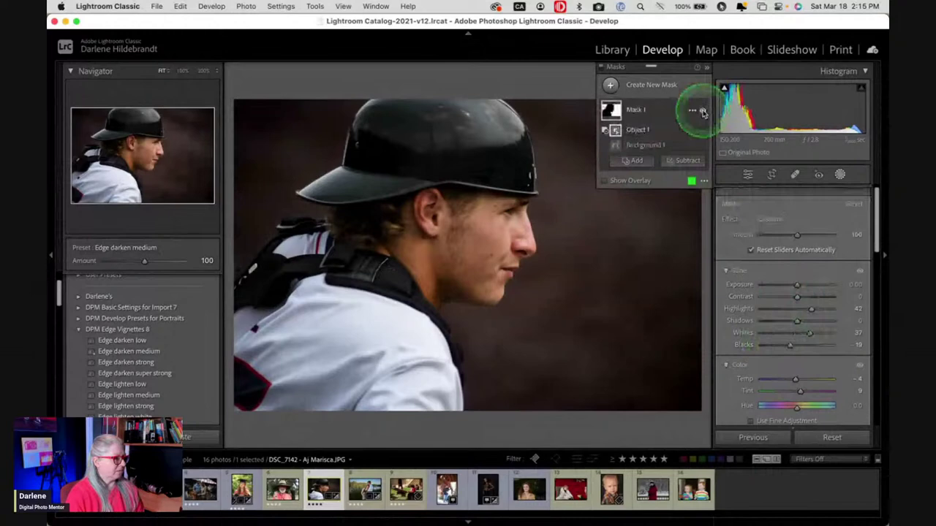
left_click(702, 112)
left_click(702, 111)
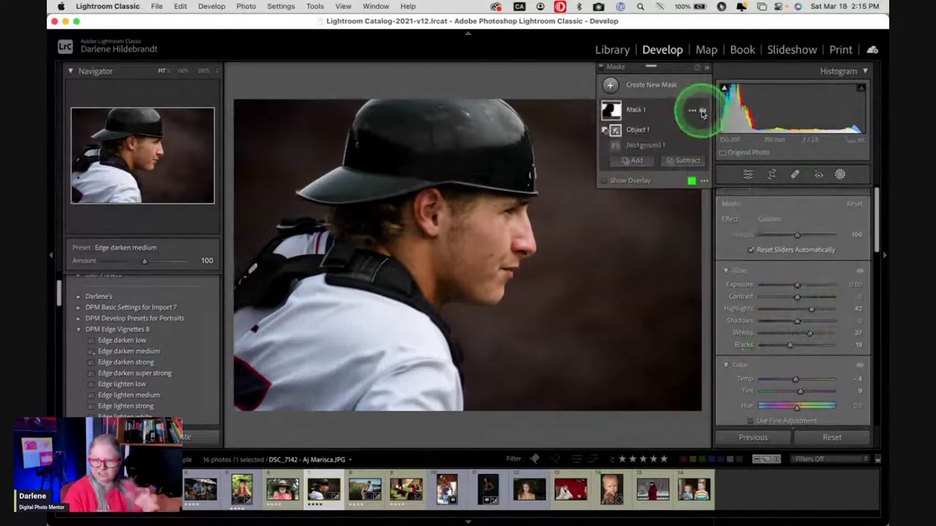
scroll(769, 349, "down", 5)
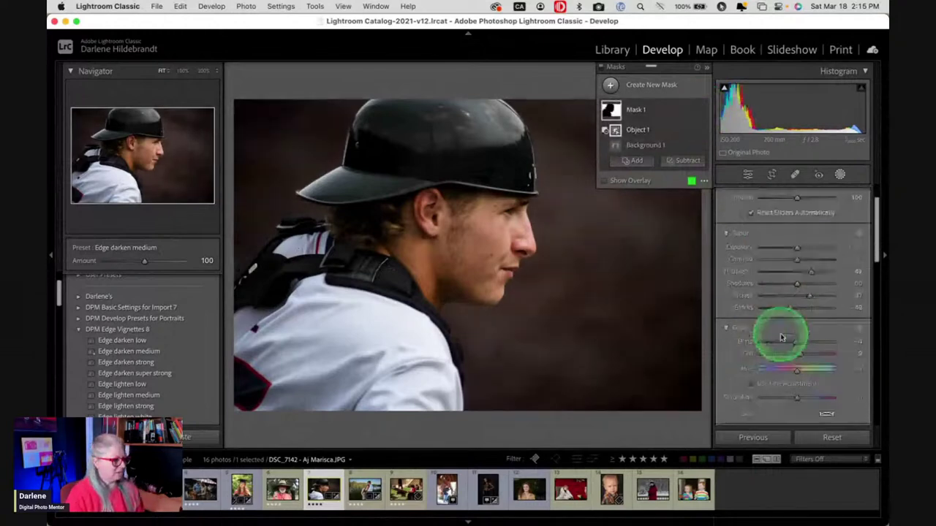
left_click_drag(770, 369, 784, 369)
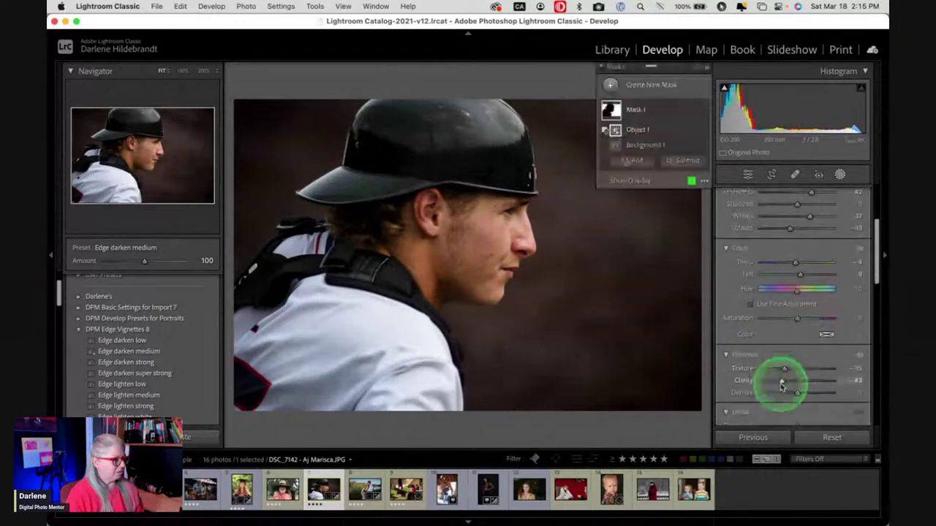
Rename Mask 1 as "background" and close the masking tools.
left_click(692, 111)
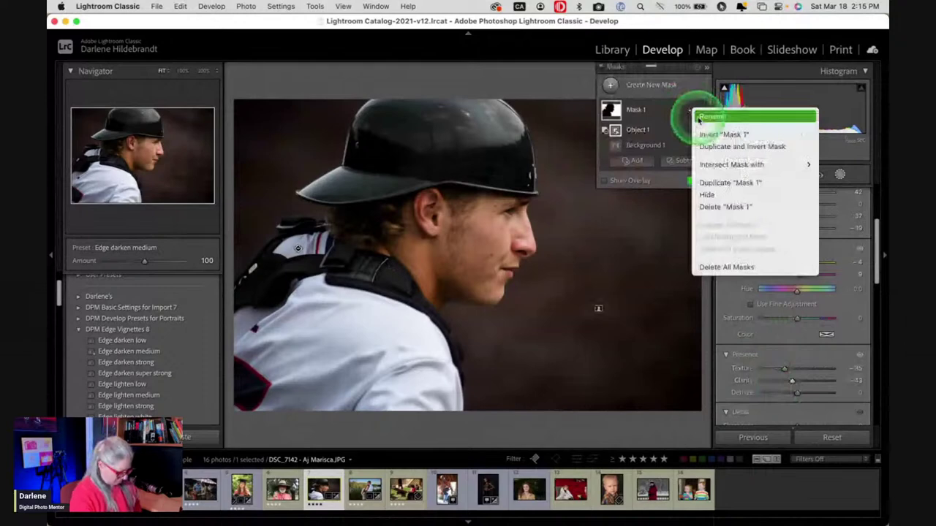
left_click(703, 119)
type("b")
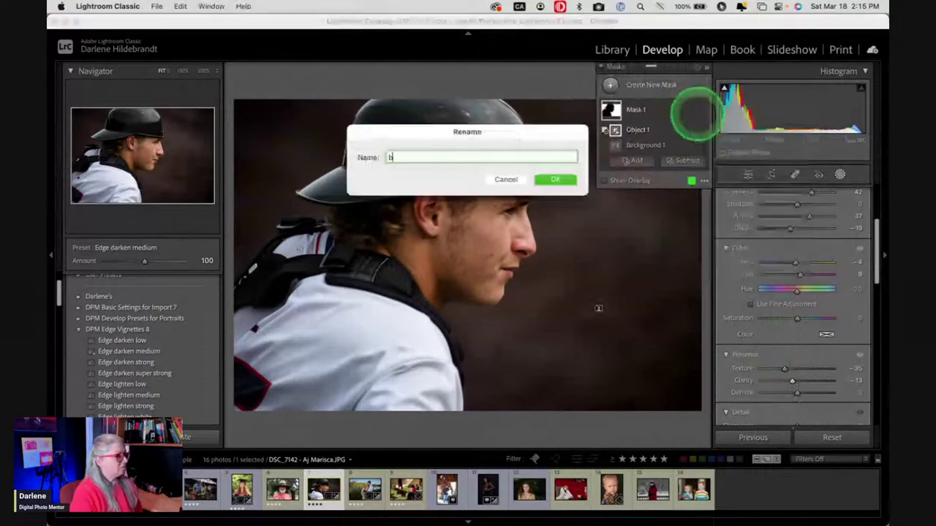
type("ackground")
key("Return")
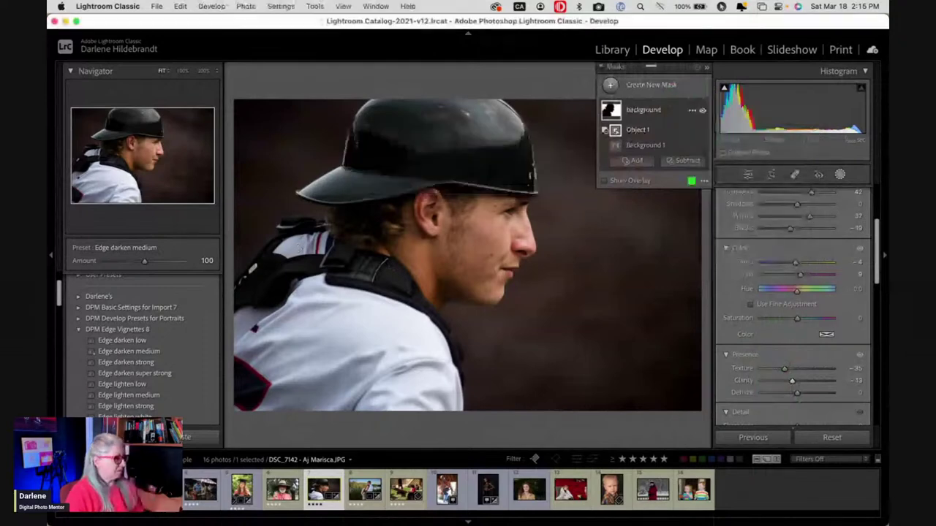
left_click(838, 173)
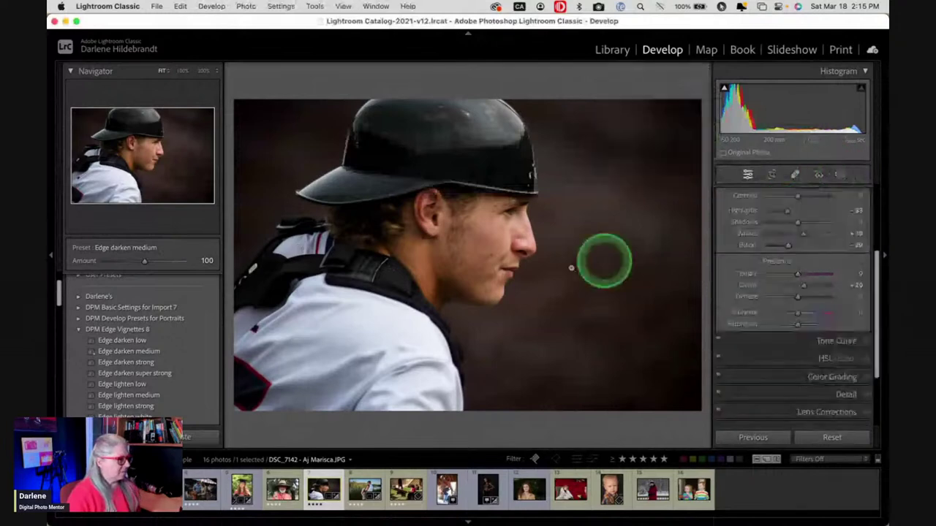
Check the player's cheek and chin up close, and open the photo in Photoshop as a Smart Object.
left_click(475, 224)
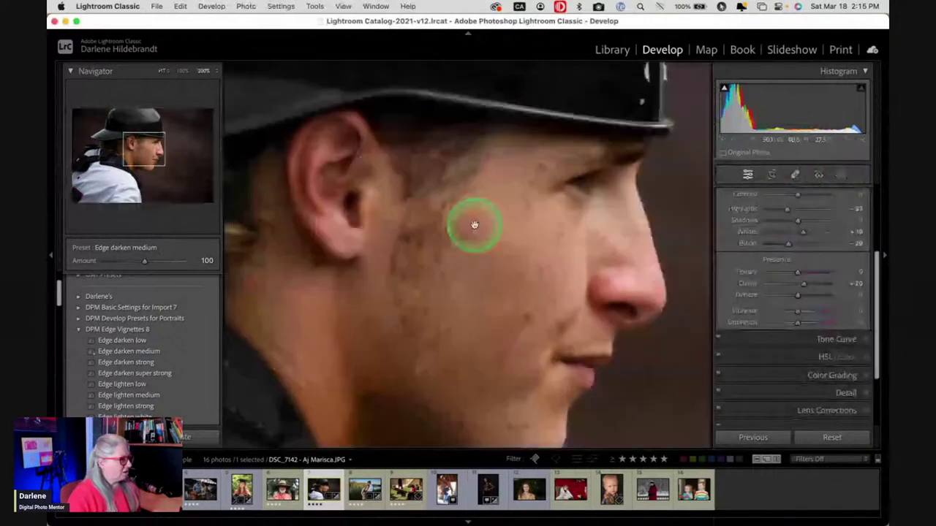
left_click_drag(474, 225, 559, 356)
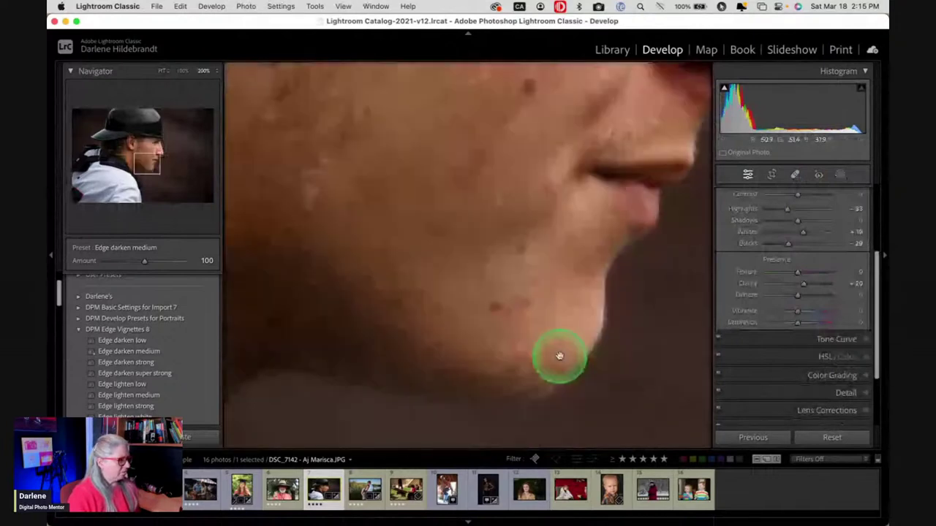
left_click(559, 356)
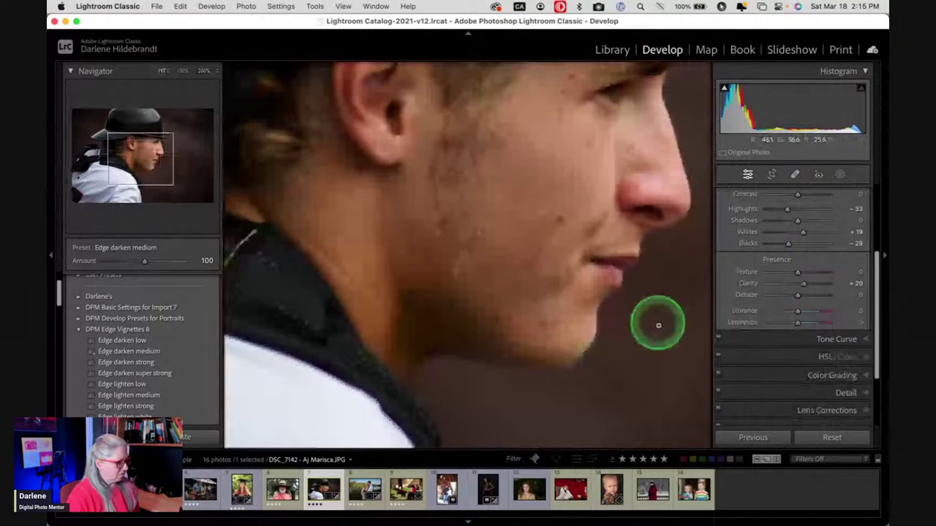
left_click(658, 326)
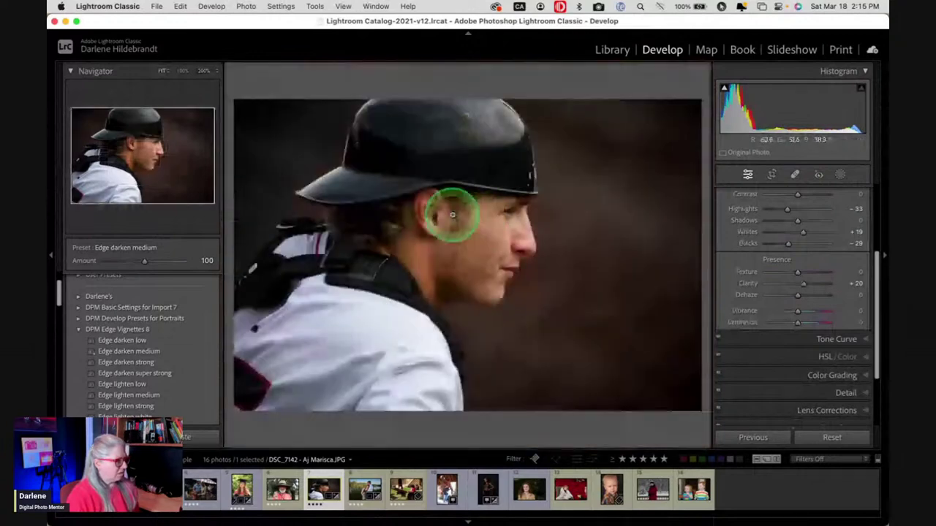
right_click(454, 245)
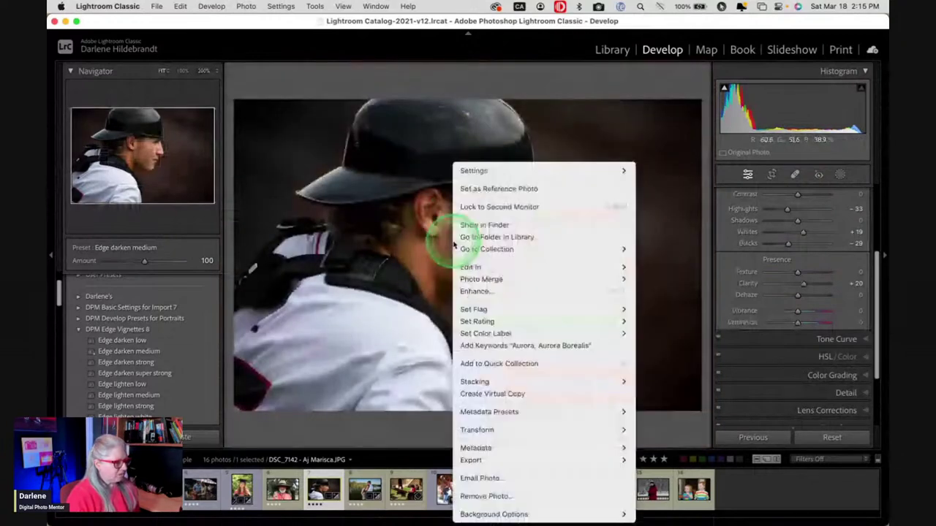
mouse_move(459, 269)
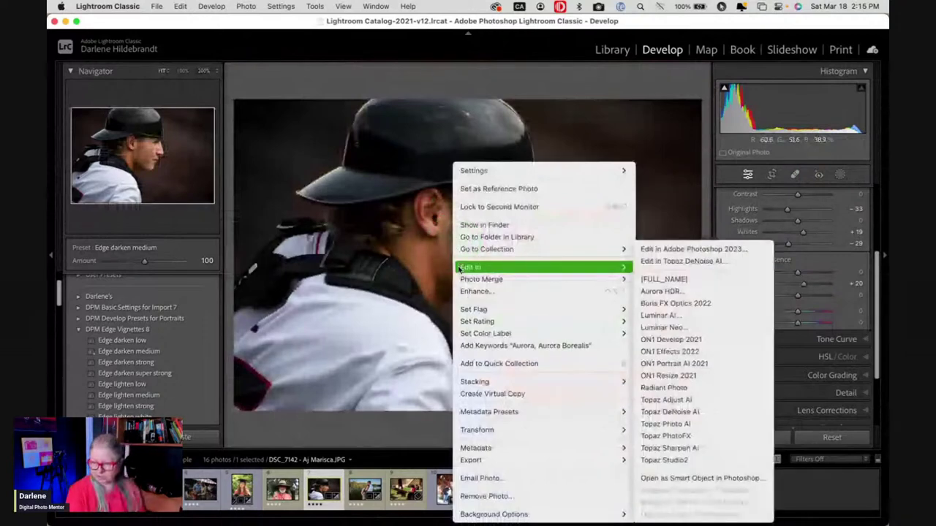
left_click(557, 284)
left_click(736, 480)
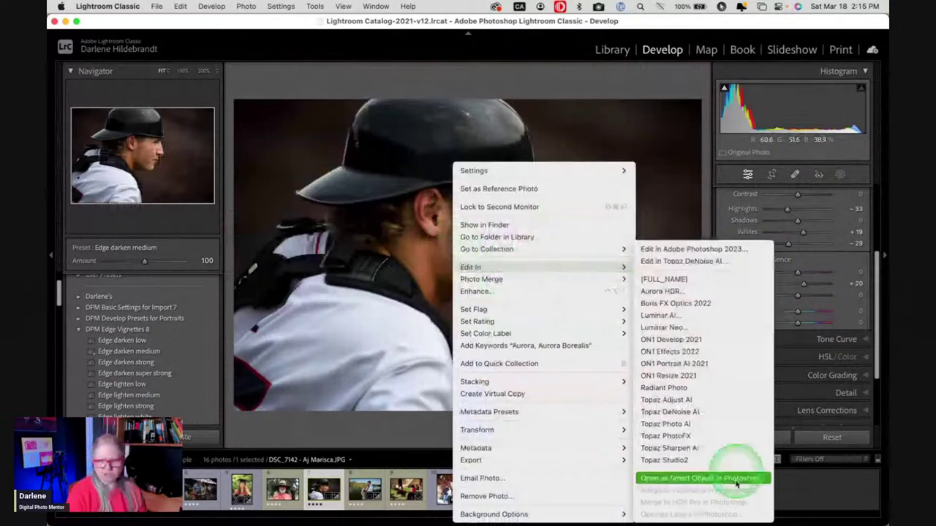
left_click(695, 479)
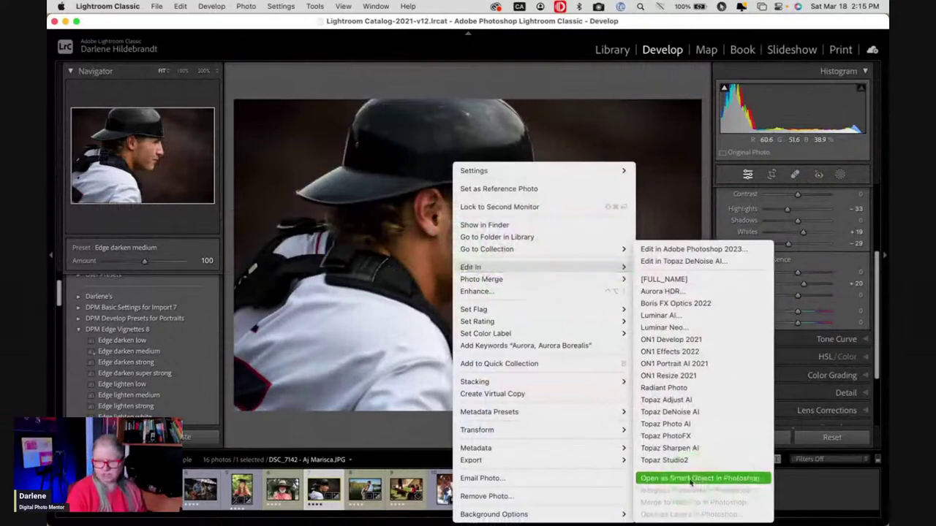
left_click(693, 482)
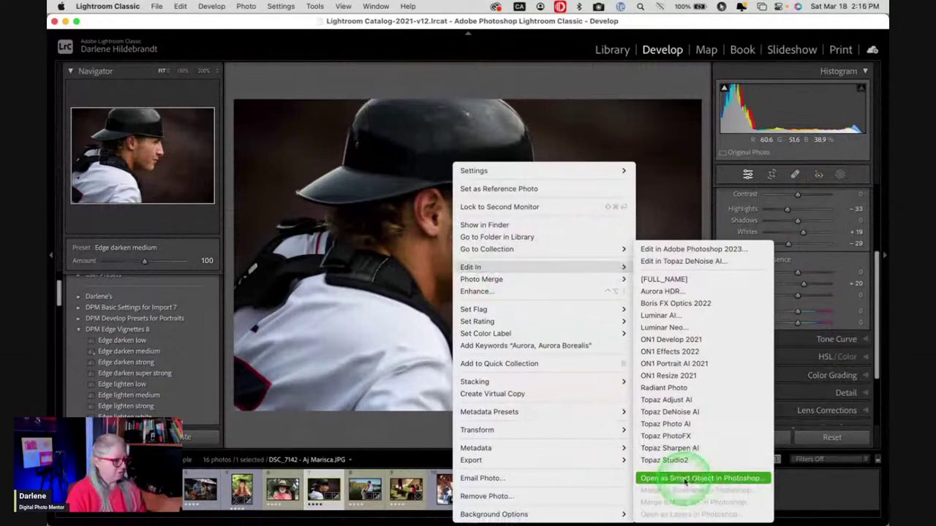
left_click(688, 483)
left_click(669, 481)
left_click(671, 482)
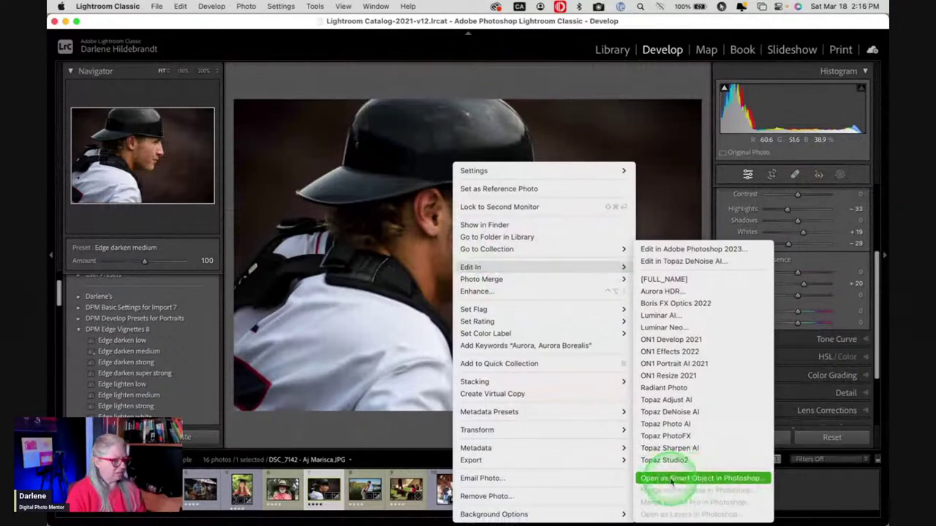
left_click(684, 479)
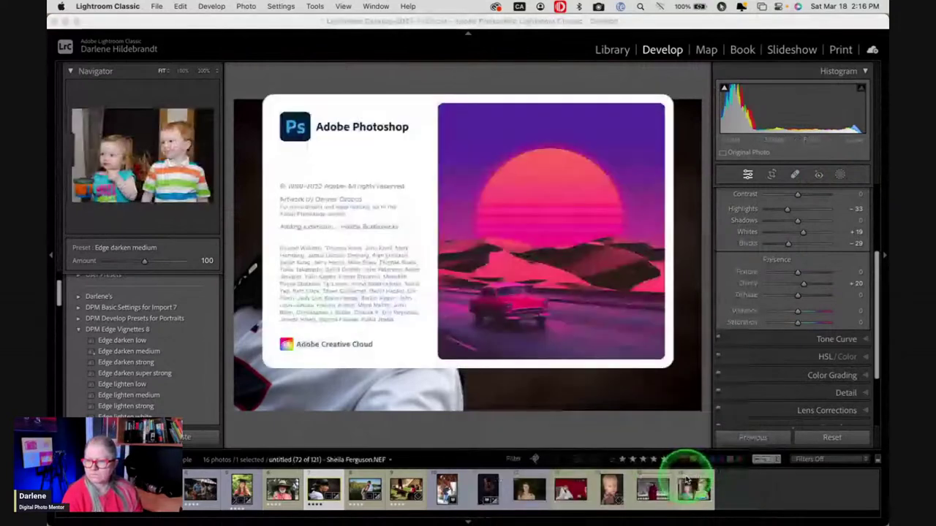
left_click(690, 468)
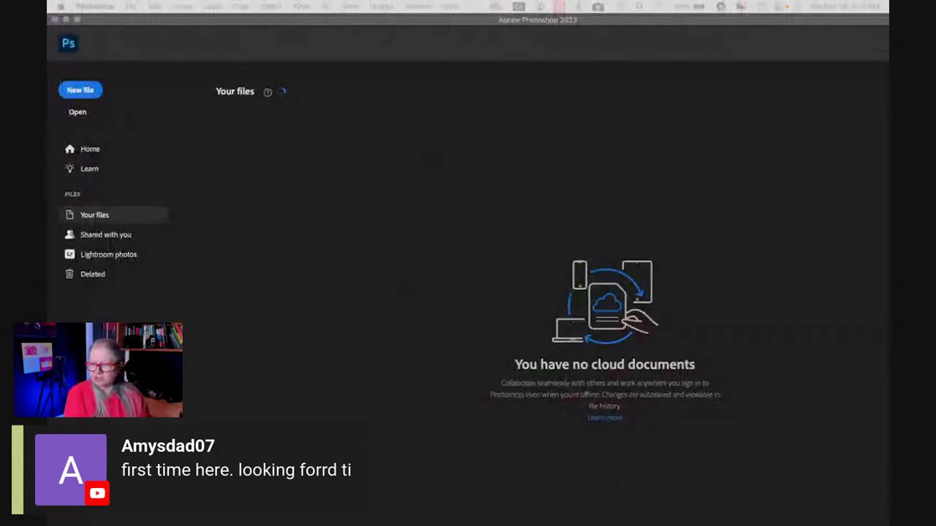
key("Escape")
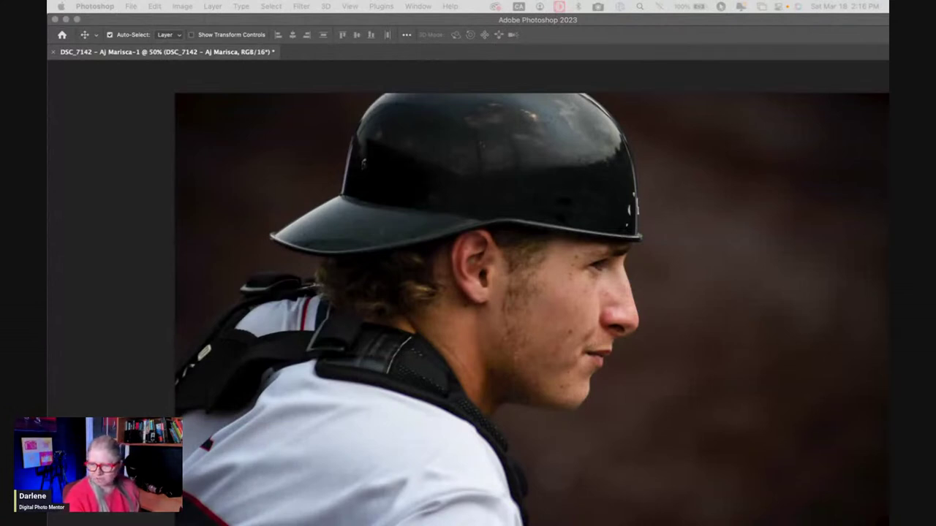
Show the photo in Photoshop's full-screen mode with the menu bar, keeping the tools and panels on display.
left_click(126, 167)
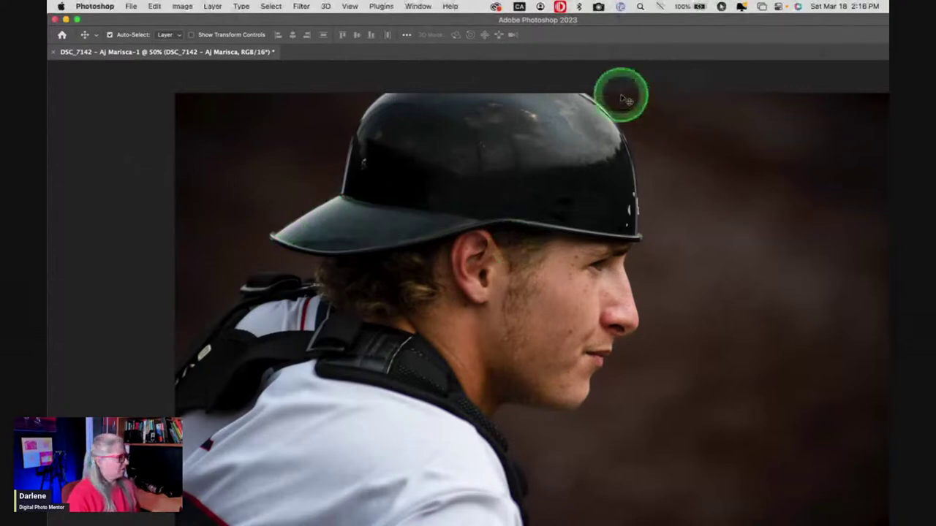
key("f")
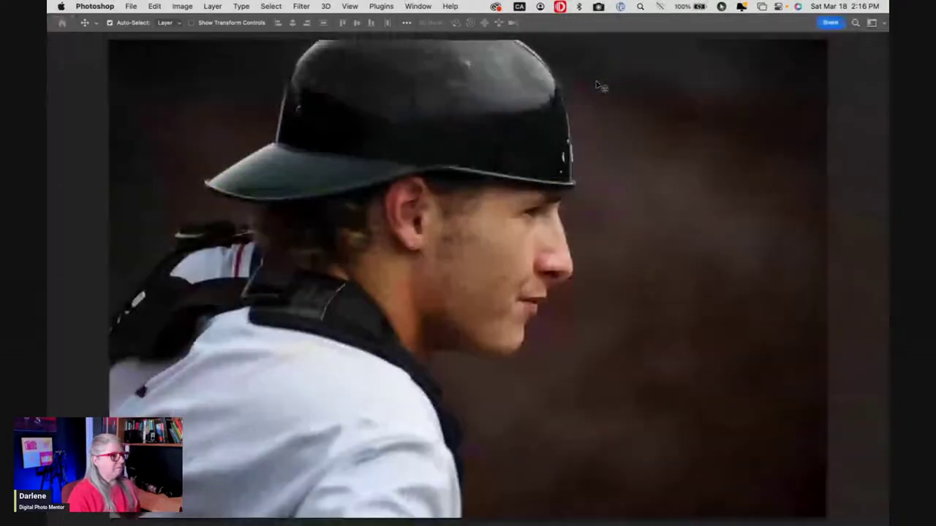
left_click(885, 27)
left_click_drag(886, 28, 829, 87)
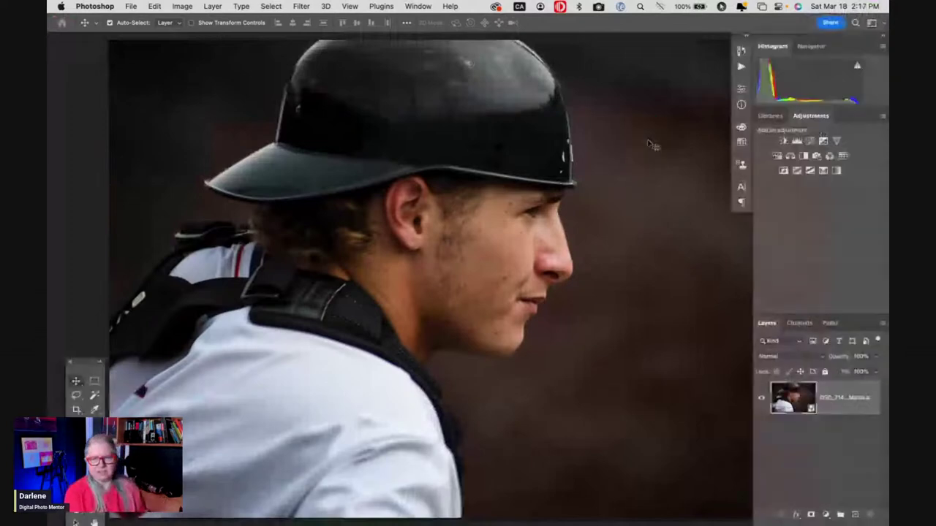
left_click(647, 142)
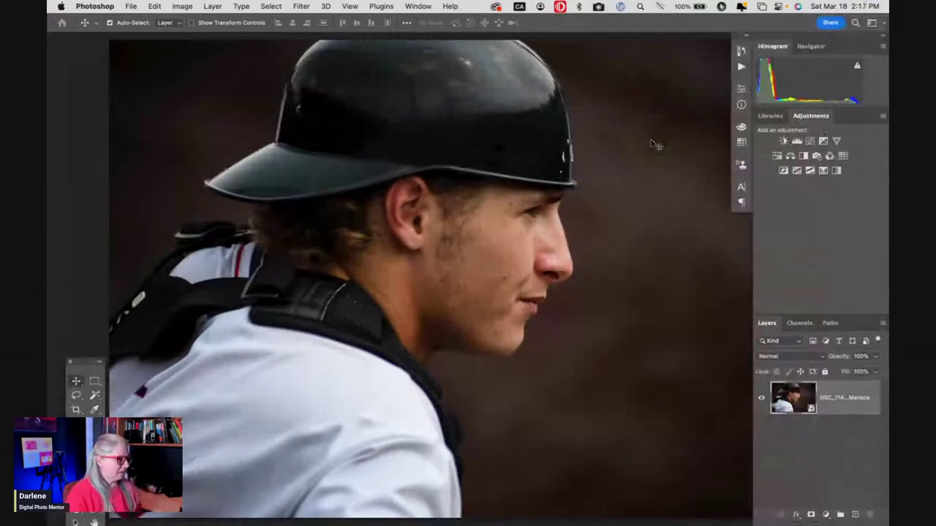
left_click(652, 143)
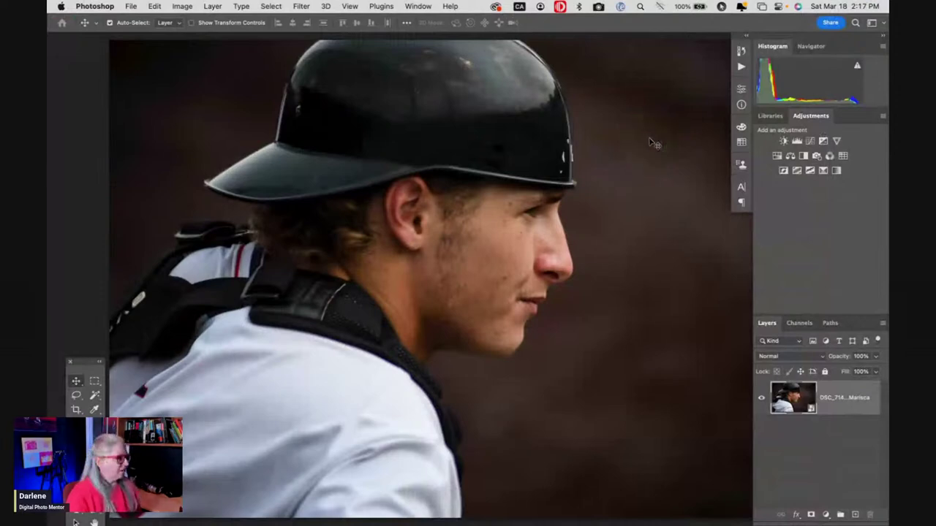
Try to run the Topaz Sharpen AI filter on the photo layer.
left_click(301, 6)
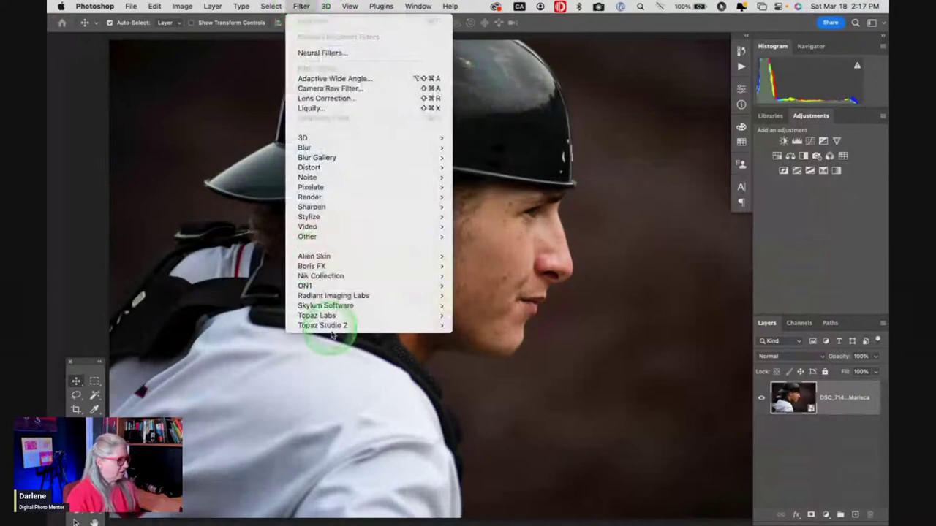
mouse_move(338, 317)
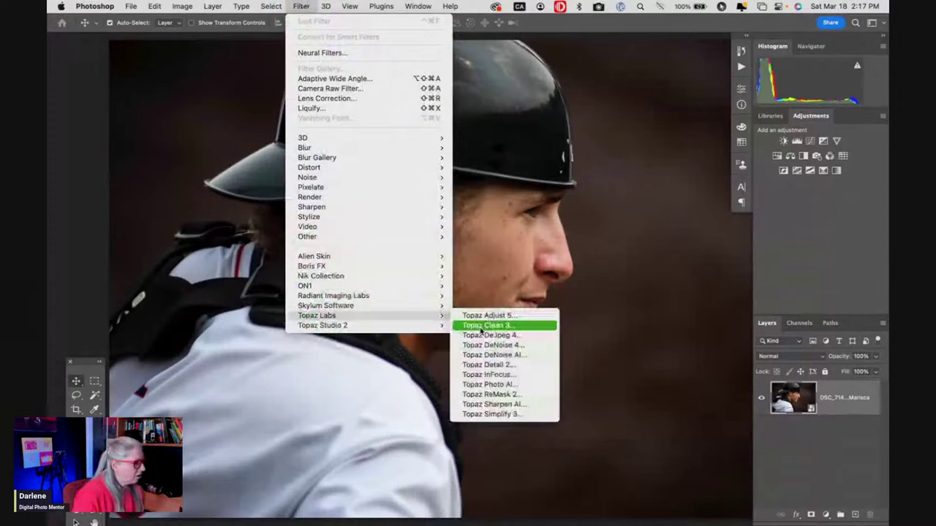
left_click(490, 404)
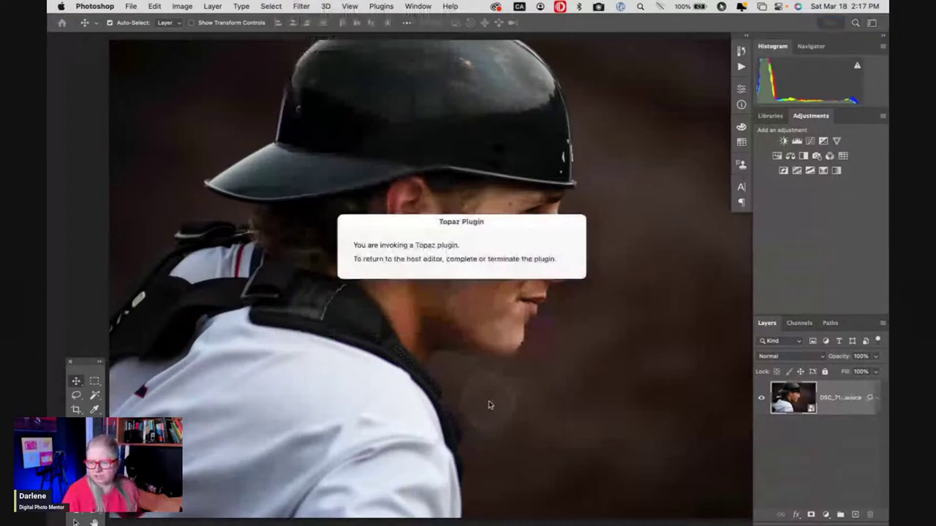
left_click(489, 403)
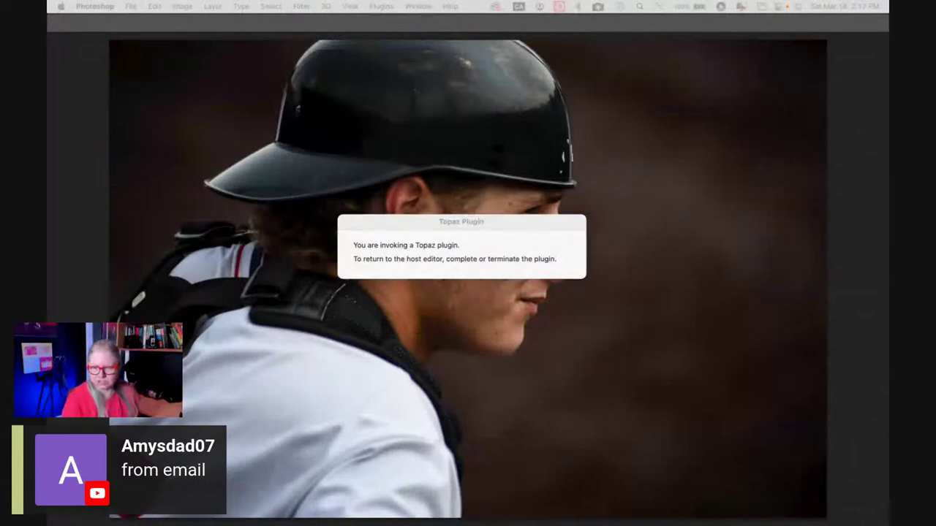
key("super+Tab")
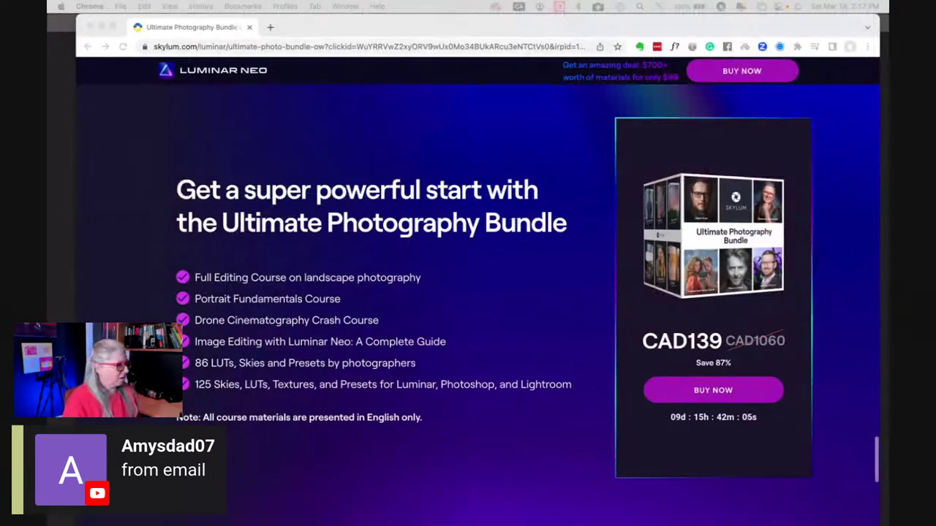
left_click(884, 305)
Launch the Skylum Luminar Neo filter on the photo layer.
left_click(278, 5)
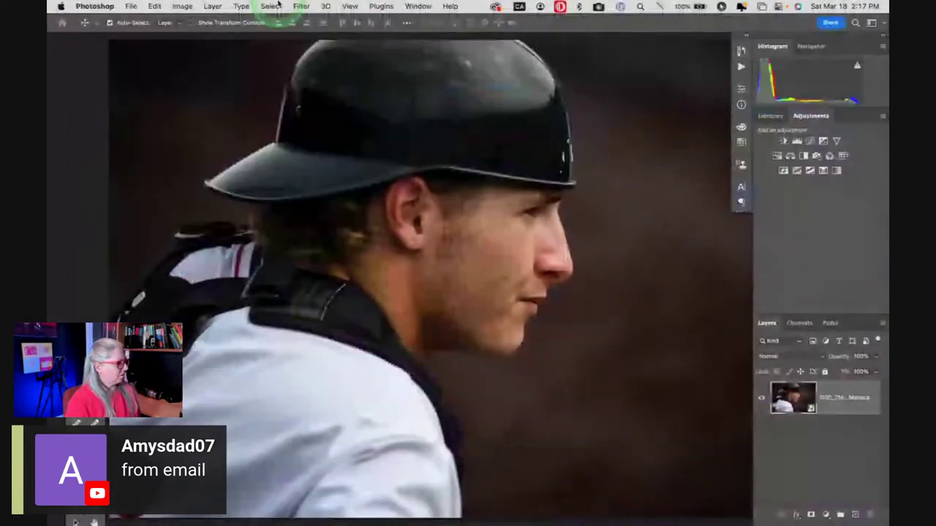
left_click(300, 6)
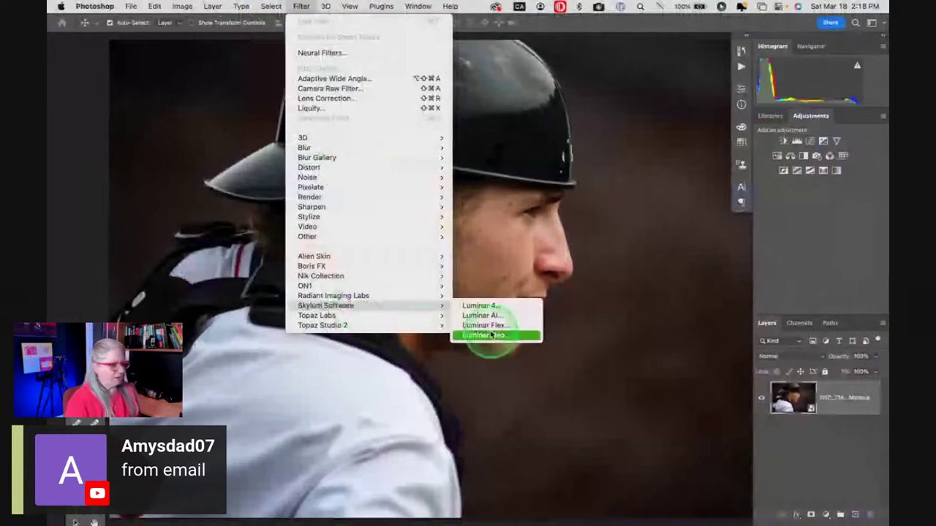
left_click(484, 329)
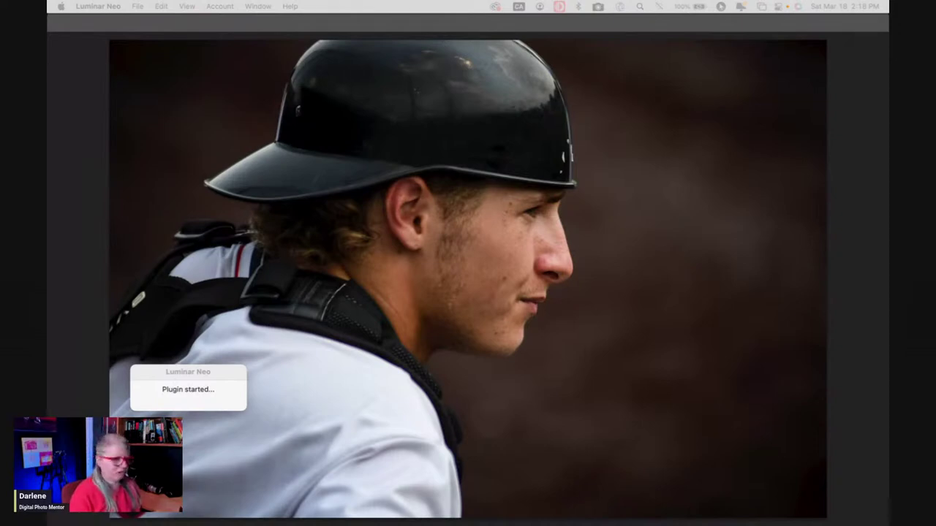
left_click_drag(888, 141, 494, 48)
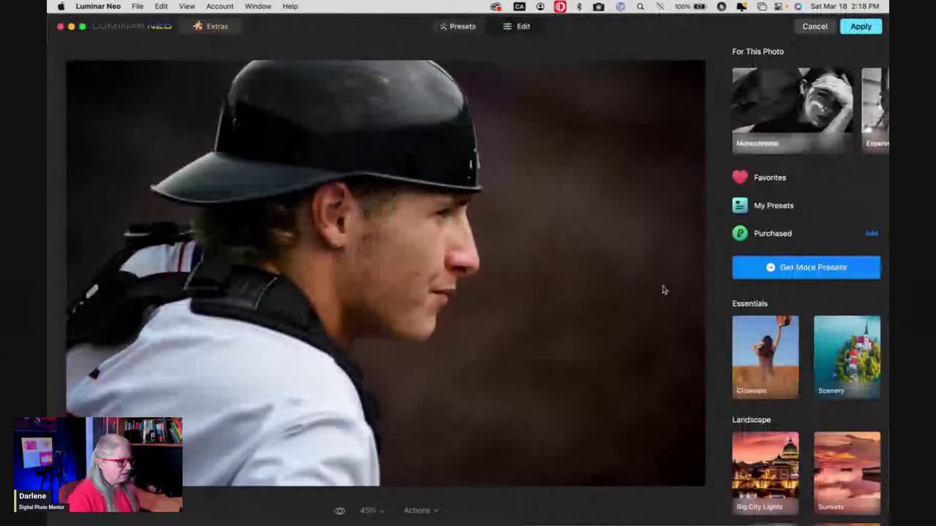
In Luminar Neo's Details tool, raise Small Details to about 75 for the portrait.
left_click(791, 326)
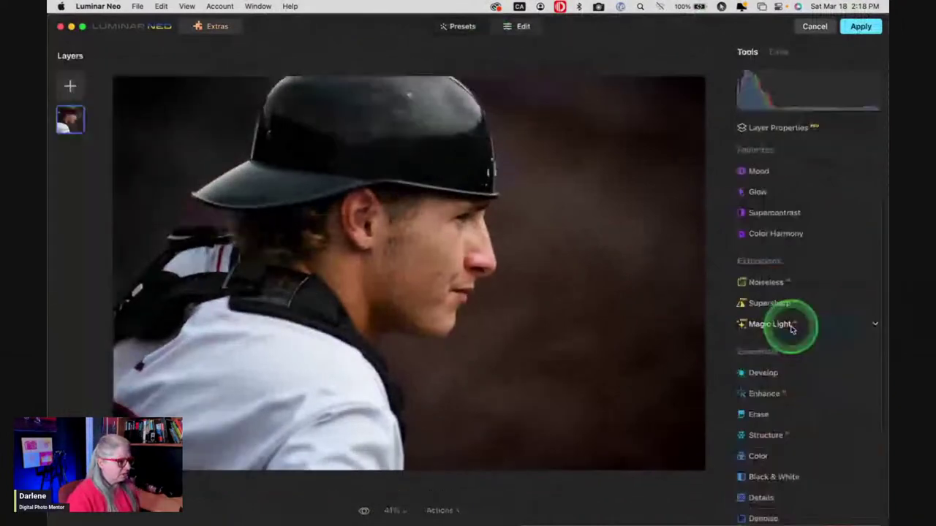
scroll(782, 337, "down", 5)
left_click(766, 356)
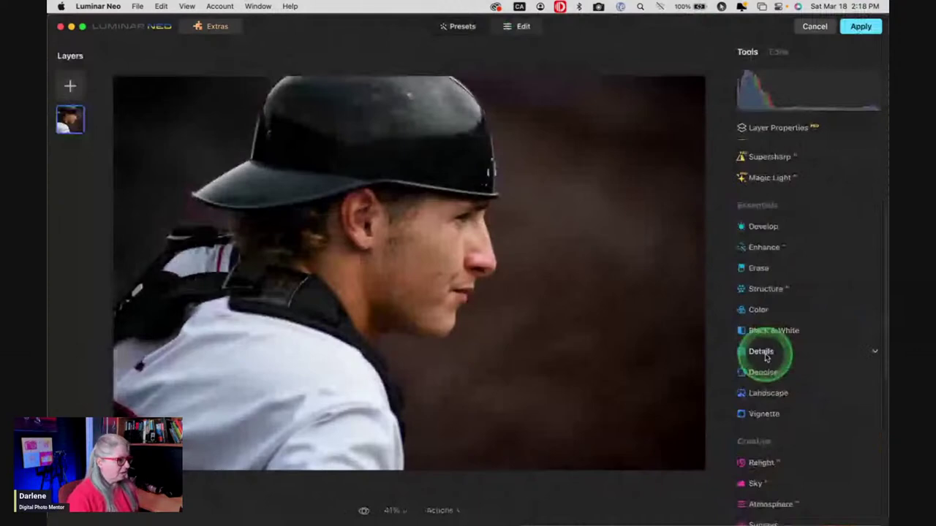
left_click_drag(807, 331, 849, 332)
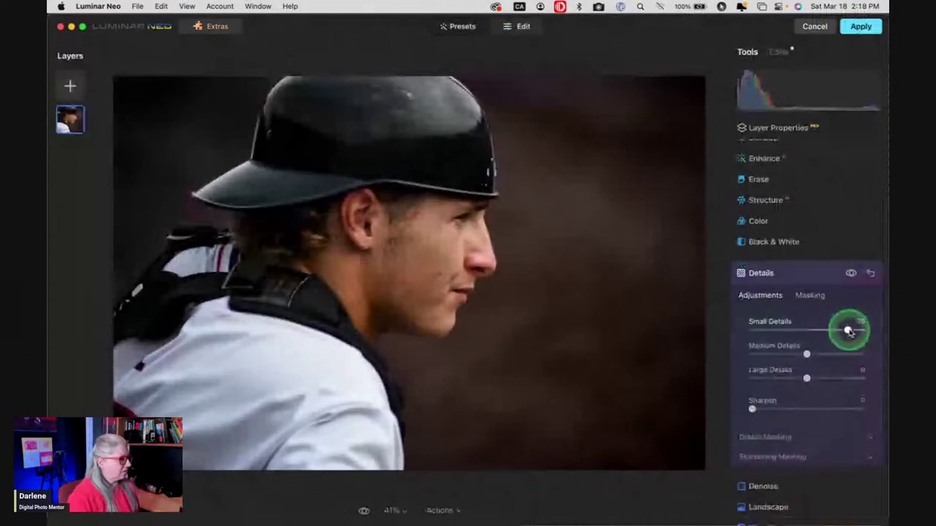
left_click(448, 264)
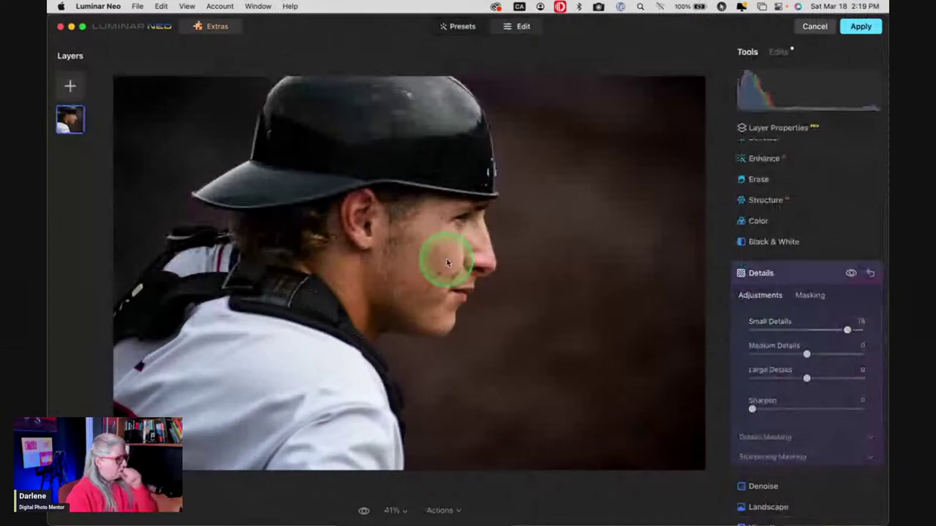
Compare the player's face at 100% zoom with and without the Details adjustment.
double_click(447, 262)
left_click(790, 301)
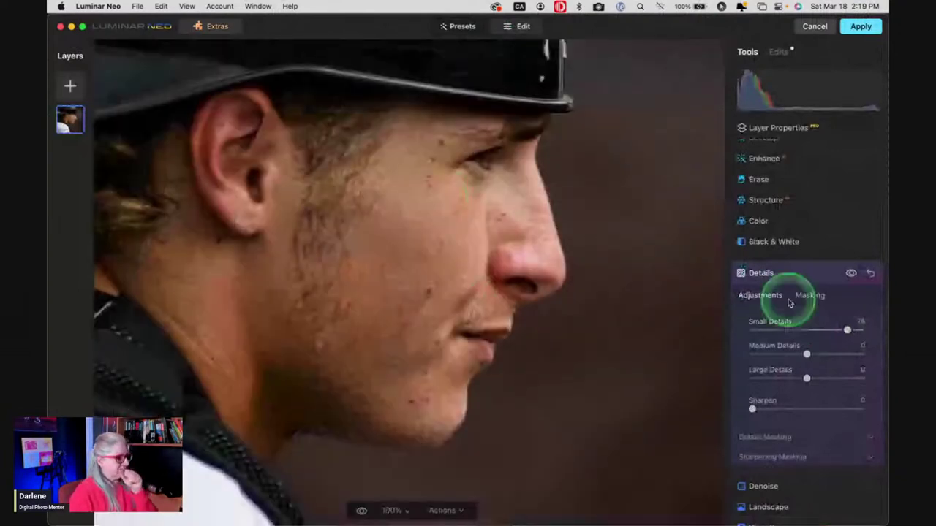
left_click(850, 275)
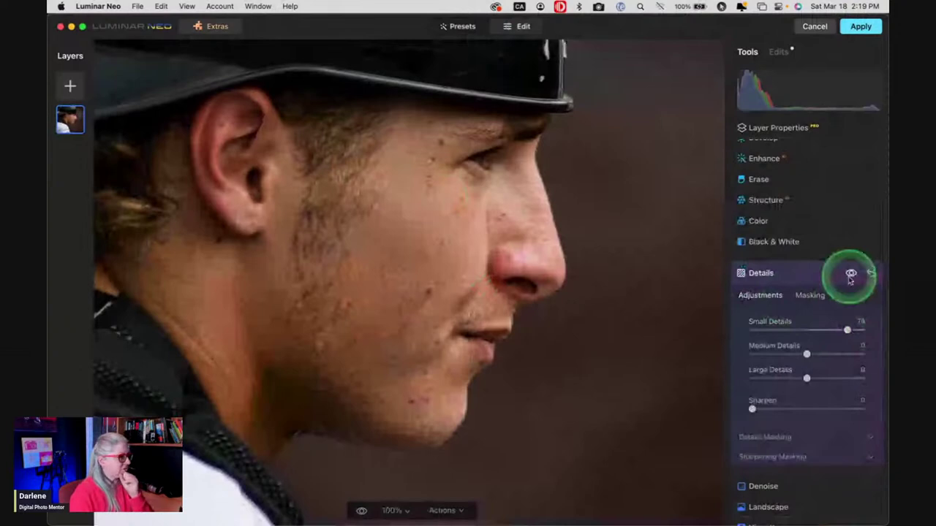
left_click(852, 274)
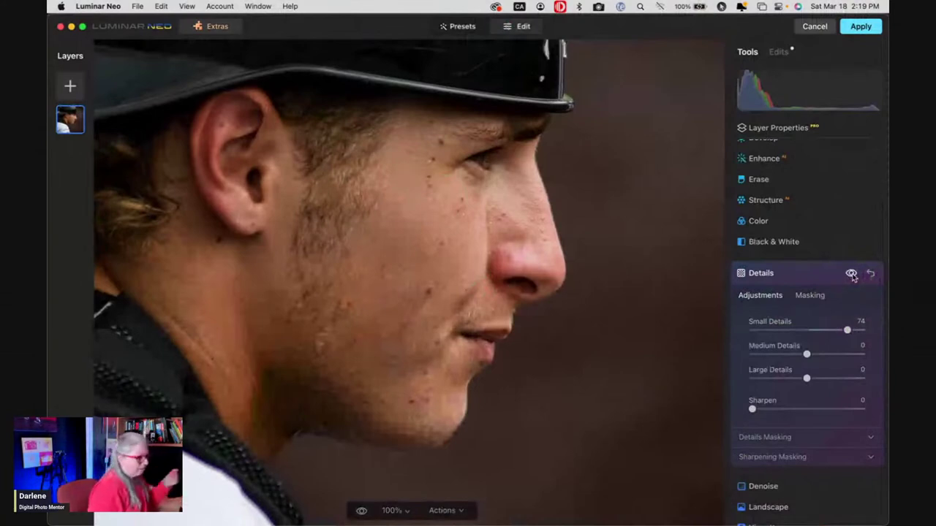
left_click(852, 275)
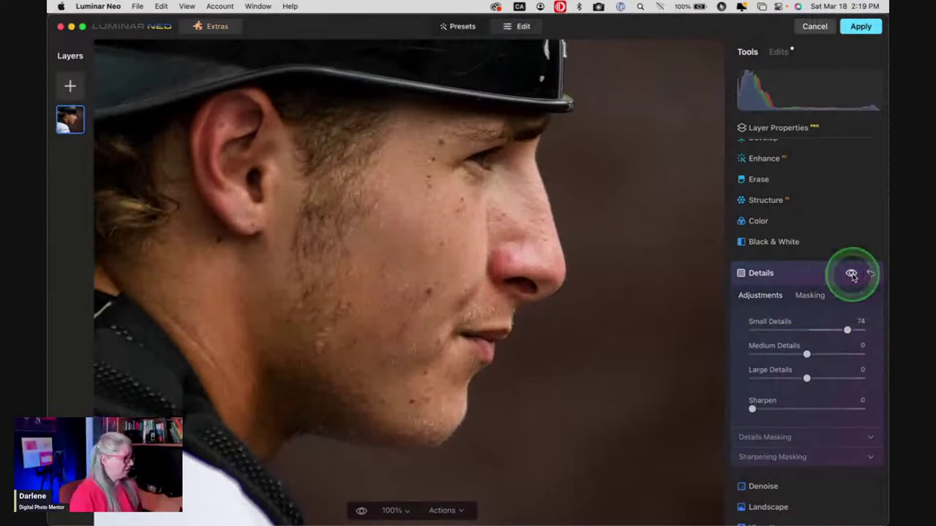
left_click(852, 275)
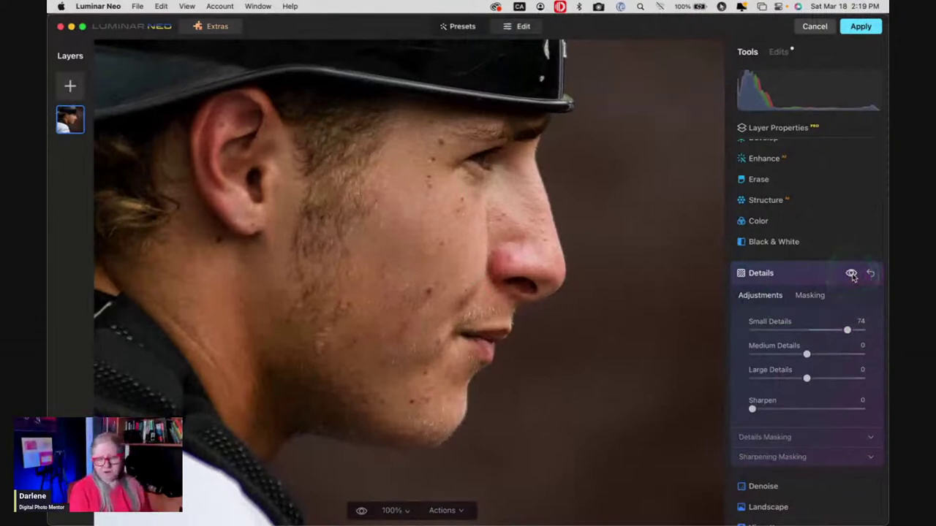
Set Sharpen to 17 in the Details tool.
left_click(805, 357)
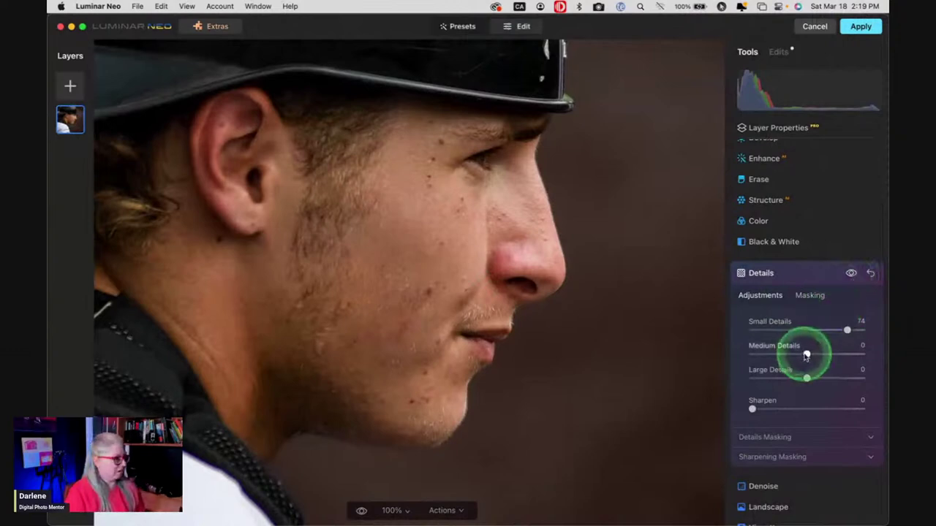
left_click(771, 411)
left_click_drag(771, 410, 770, 410)
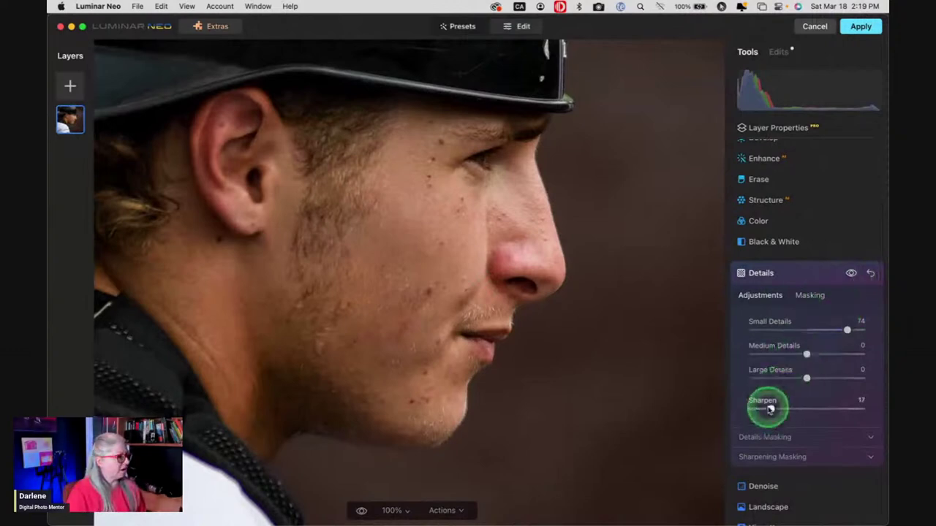
Brush a size 100 Details mask over the eye, mouth, chin, jaw and sideburn, and compare the masked effect on and off.
left_click(811, 296)
left_click(761, 319)
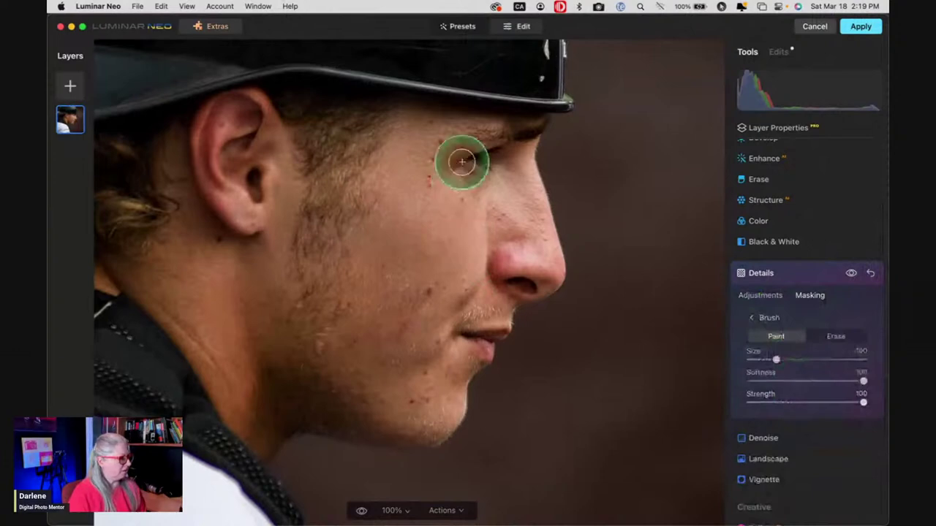
mouse_move(493, 153)
left_mouse_down()
mouse_move(505, 139)
mouse_move(461, 134)
left_mouse_up()
mouse_move(467, 331)
left_mouse_down()
mouse_move(505, 289)
mouse_move(427, 414)
left_mouse_up()
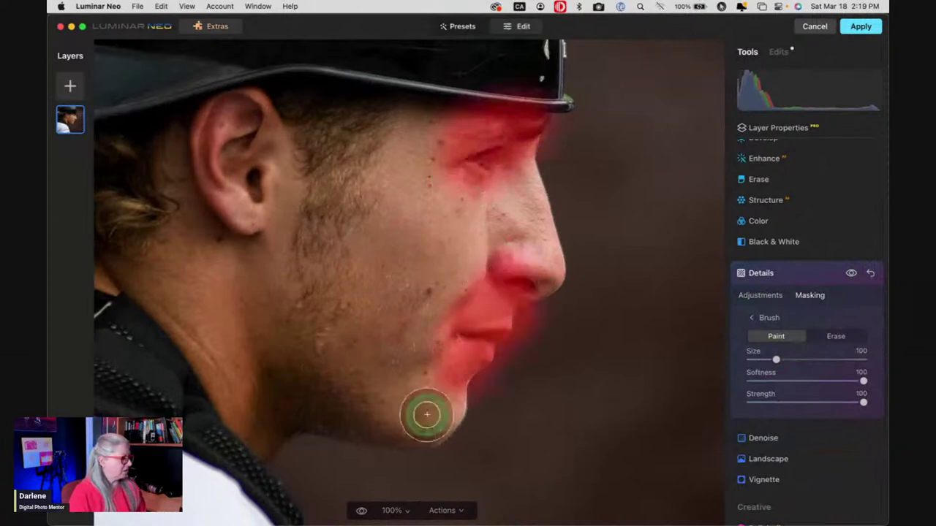
mouse_move(332, 388)
left_mouse_down()
mouse_move(310, 320)
mouse_move(405, 332)
left_mouse_up()
left_click_drag(316, 261, 347, 154)
mouse_move(317, 104)
left_mouse_down()
mouse_move(303, 266)
mouse_move(306, 376)
mouse_move(356, 393)
left_mouse_up()
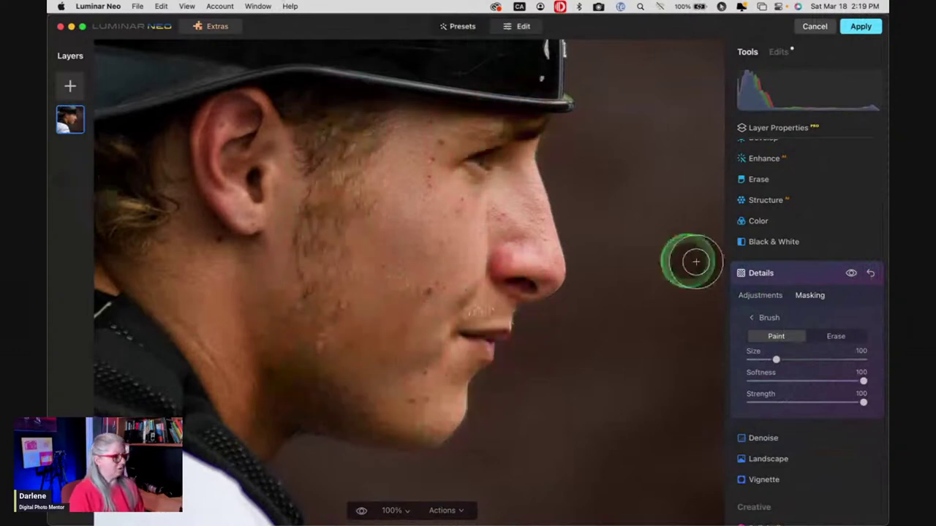
left_click(851, 275)
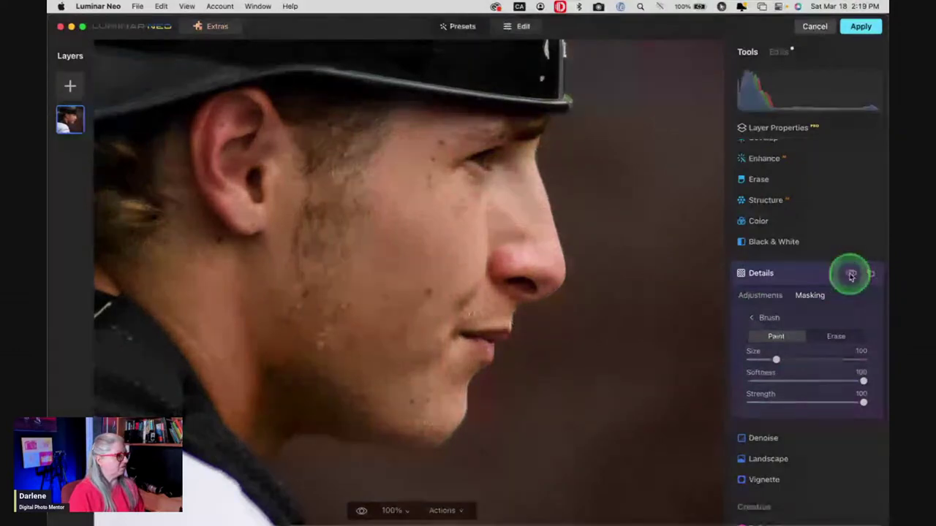
left_click(851, 275)
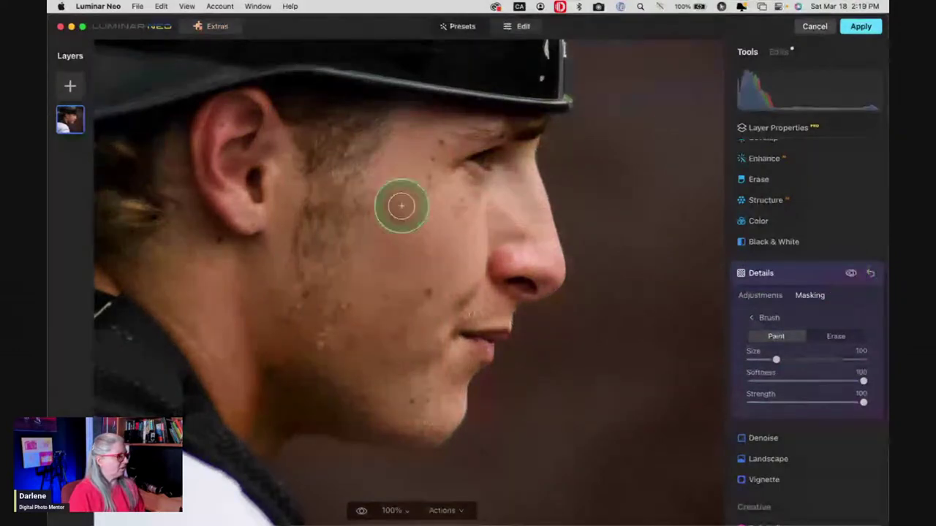
Lower the mask brush strength to 71 and extend the Details mask over the hair behind the player's ear.
left_click(832, 403)
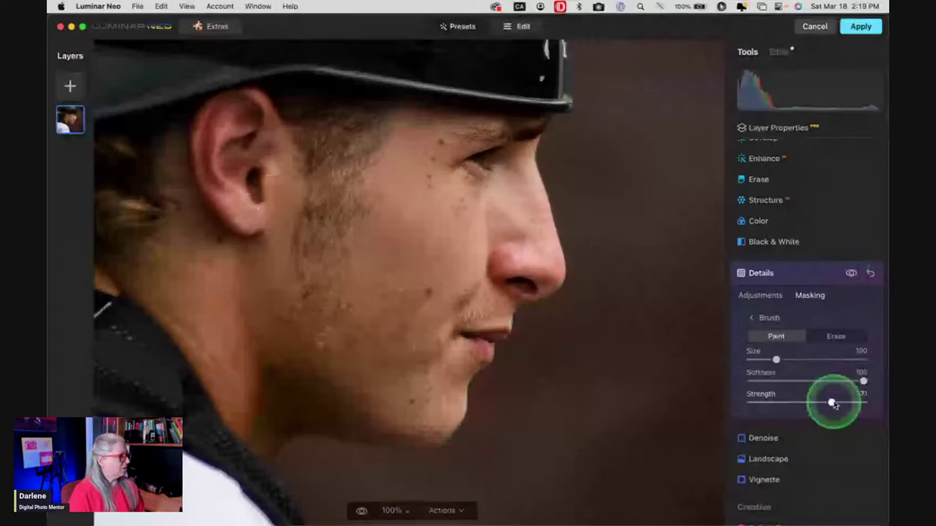
left_click(264, 153)
mouse_move(265, 152)
left_mouse_down()
mouse_move(265, 213)
mouse_move(161, 200)
left_mouse_up()
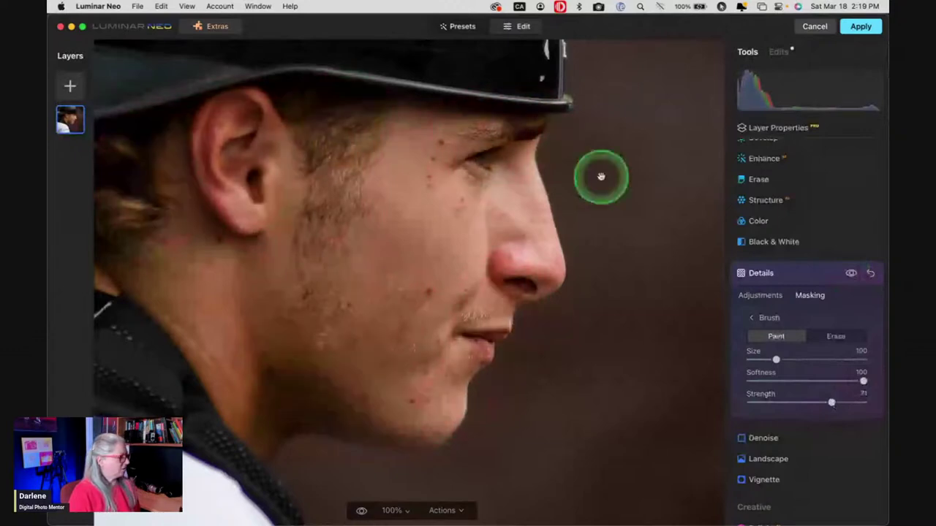
mouse_move(95, 220)
left_mouse_down()
mouse_move(296, 292)
mouse_move(286, 245)
mouse_move(330, 241)
left_mouse_up()
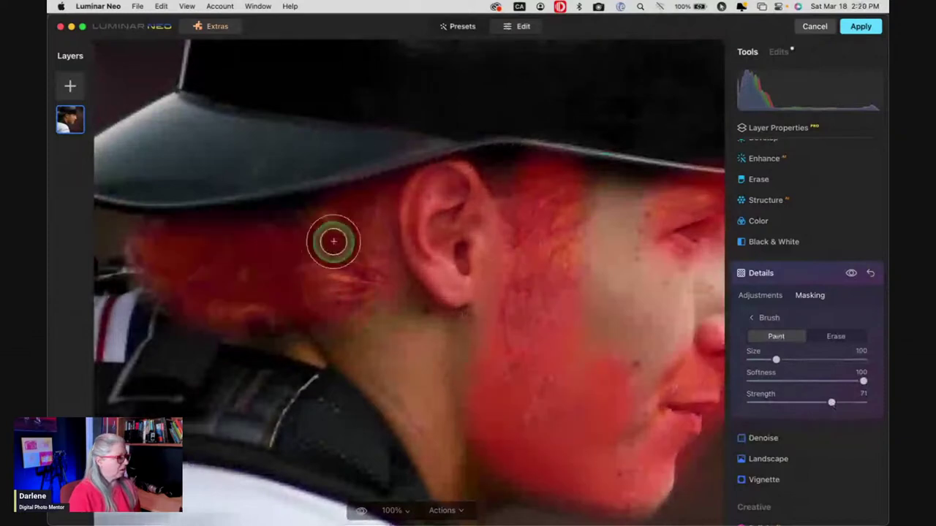
mouse_move(694, 161)
left_mouse_down()
mouse_move(416, 205)
mouse_move(224, 189)
left_mouse_up()
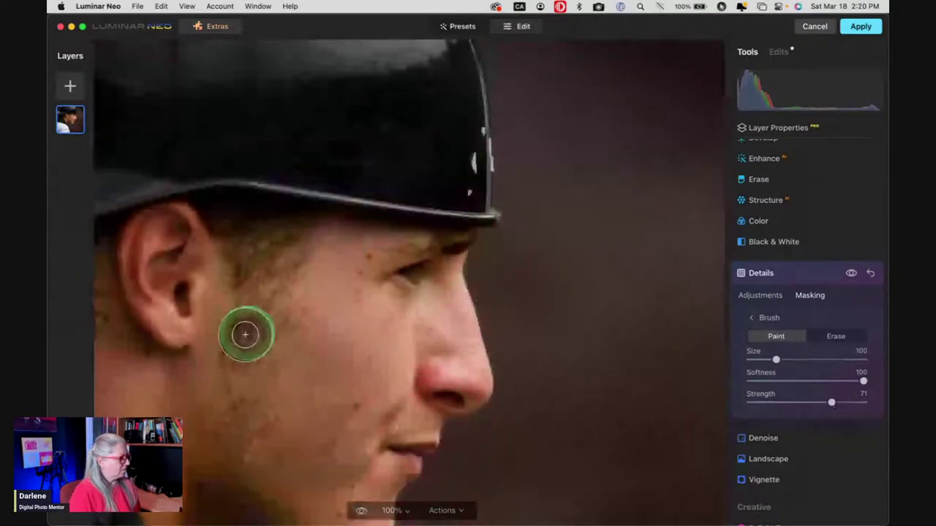
mouse_move(245, 334)
left_mouse_down()
mouse_move(407, 198)
mouse_move(200, 305)
mouse_move(292, 373)
left_mouse_up()
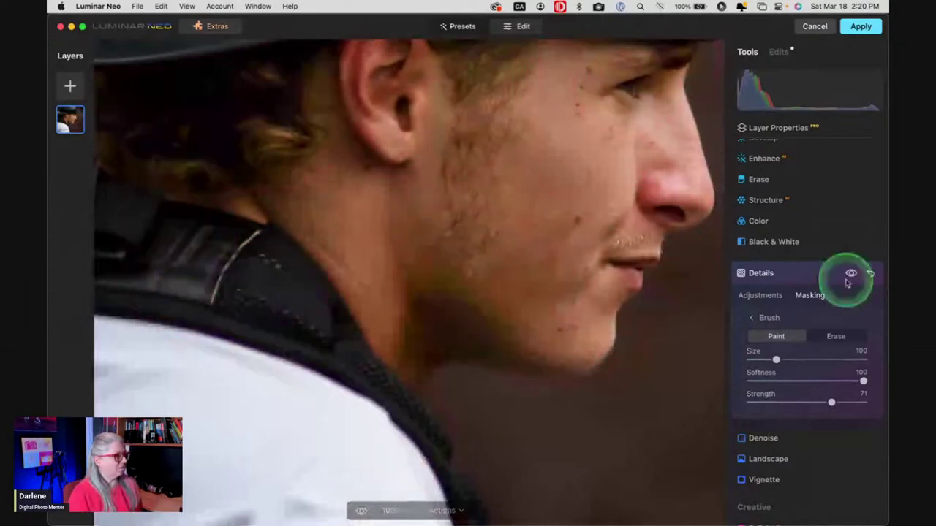
Compare the portrait with and without the masked Details effect, and reduce Small Details to 47.
left_click(851, 274)
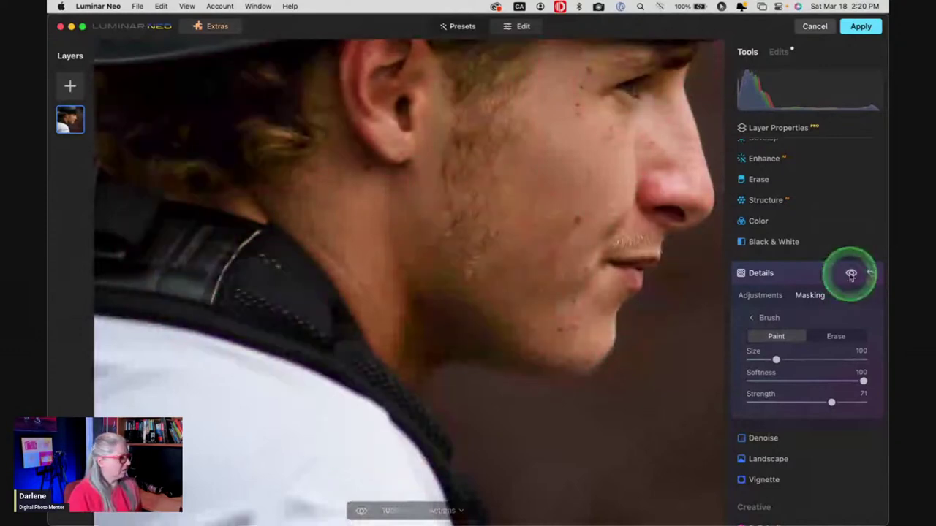
left_click(851, 275)
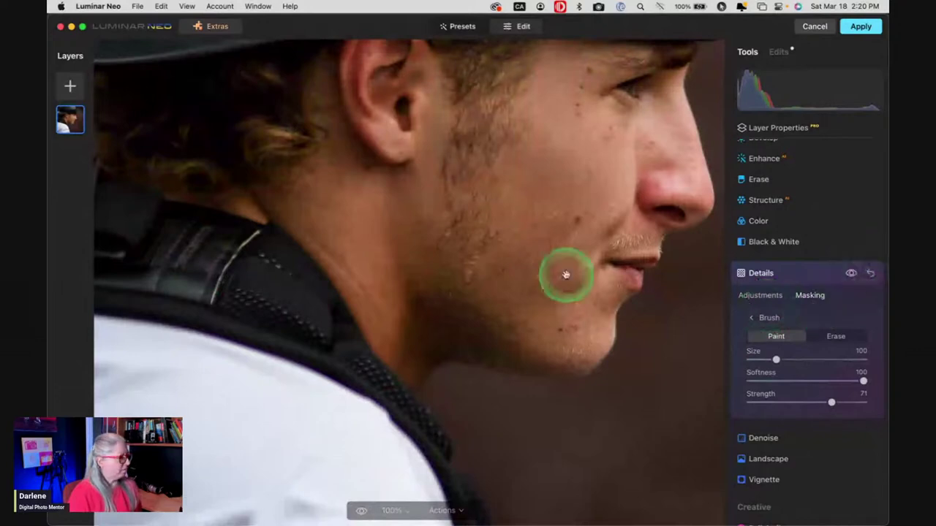
key("space")
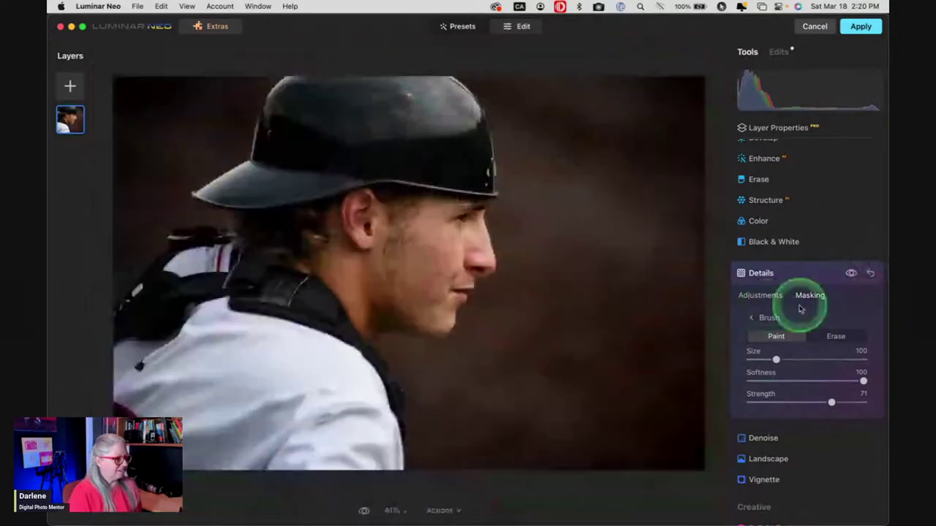
left_click(764, 316)
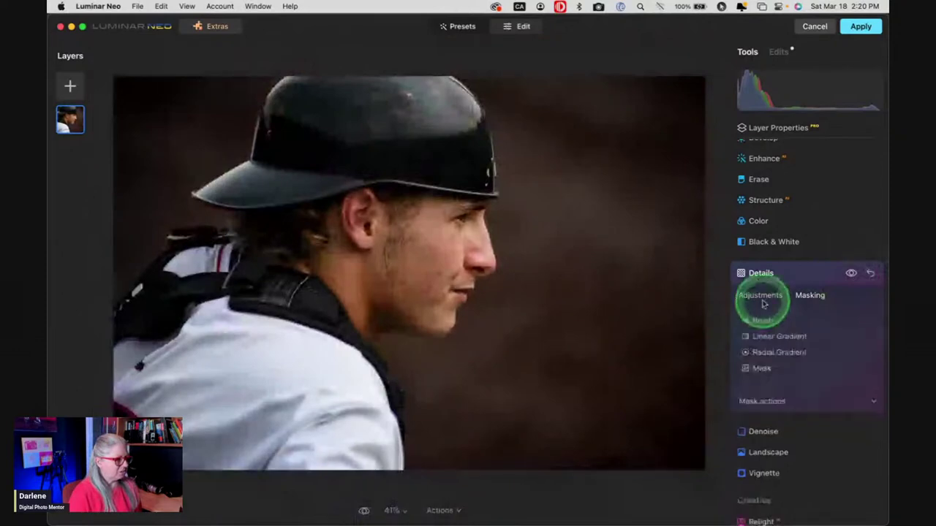
left_click_drag(807, 330, 832, 330)
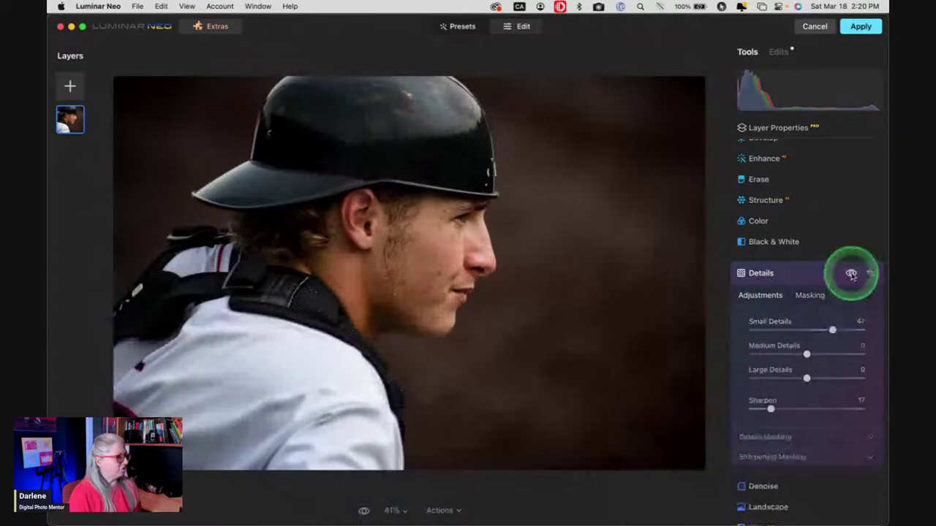
left_click(819, 281)
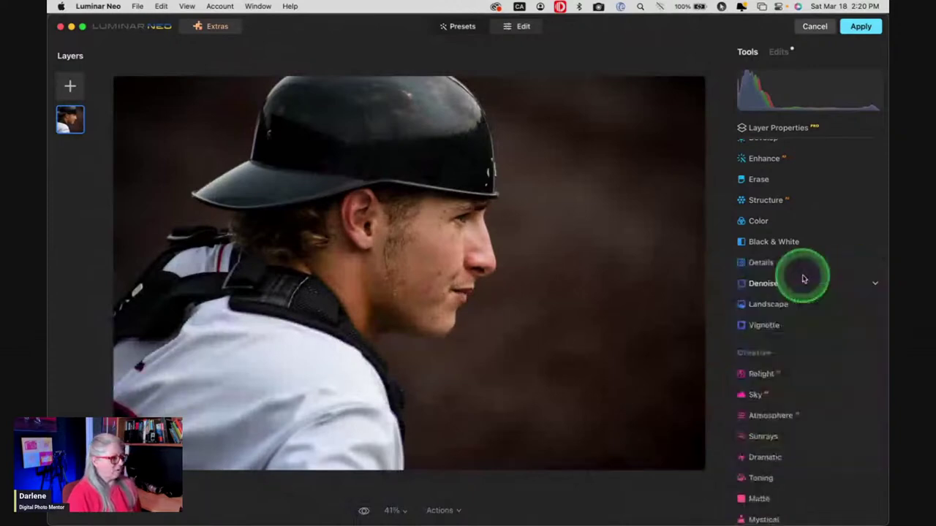
Apply Supersharp AI to the portrait in Universal mode at Low strength.
scroll(803, 279, "up", 3)
scroll(803, 279, "up", 3)
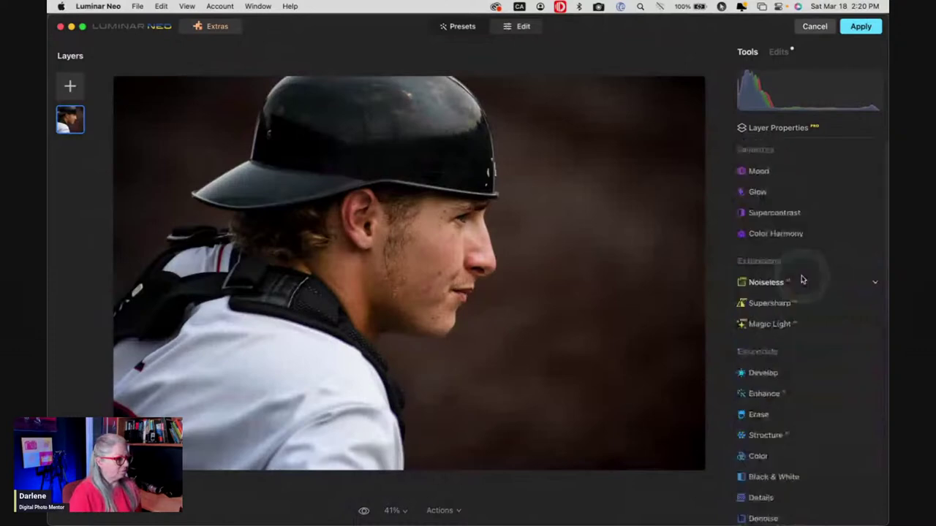
left_click(769, 302)
left_click(794, 372)
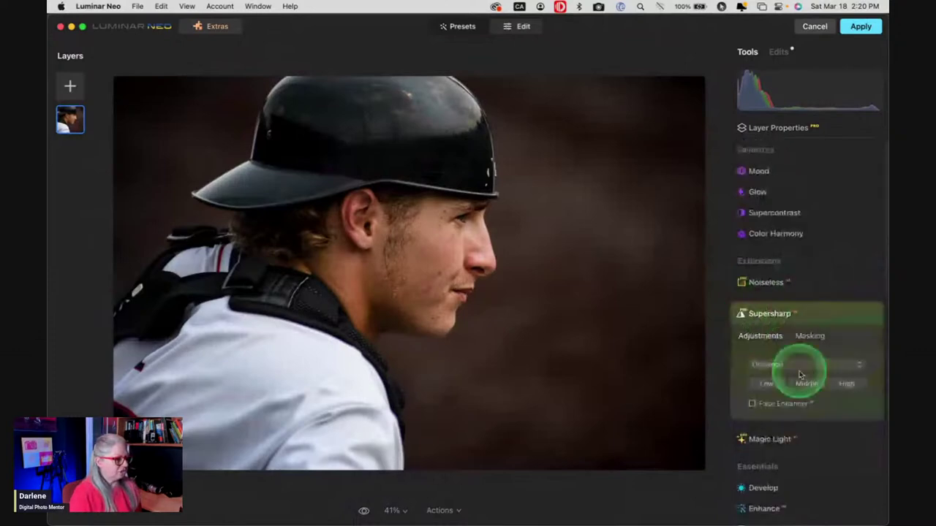
left_click(808, 368)
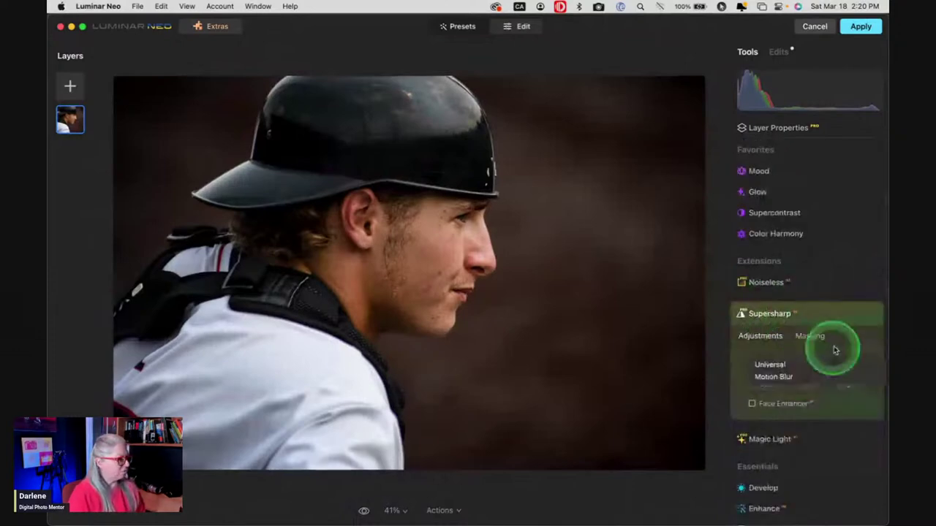
left_click(835, 350)
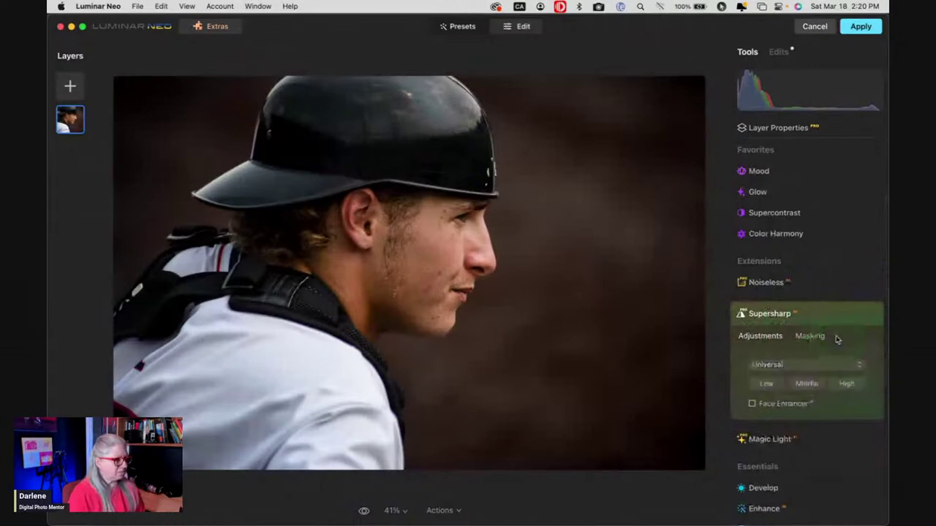
left_click(767, 385)
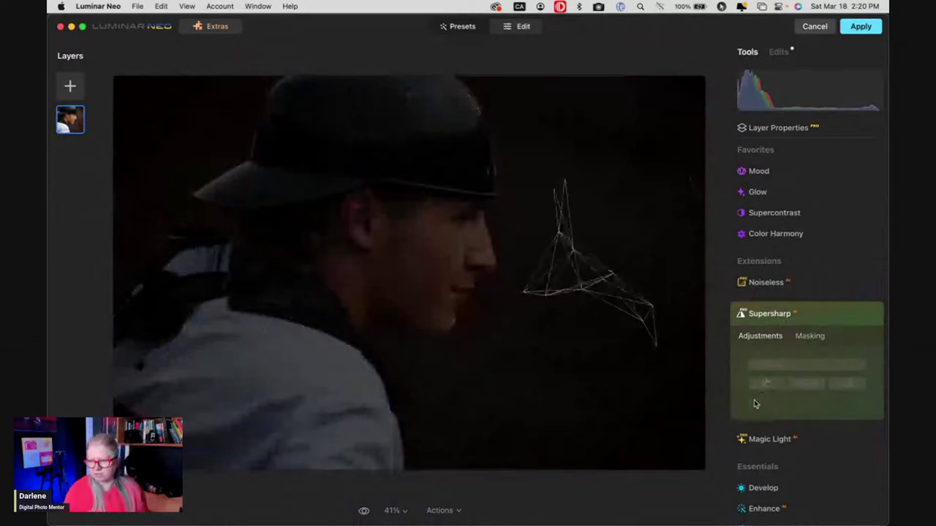
left_click(747, 403)
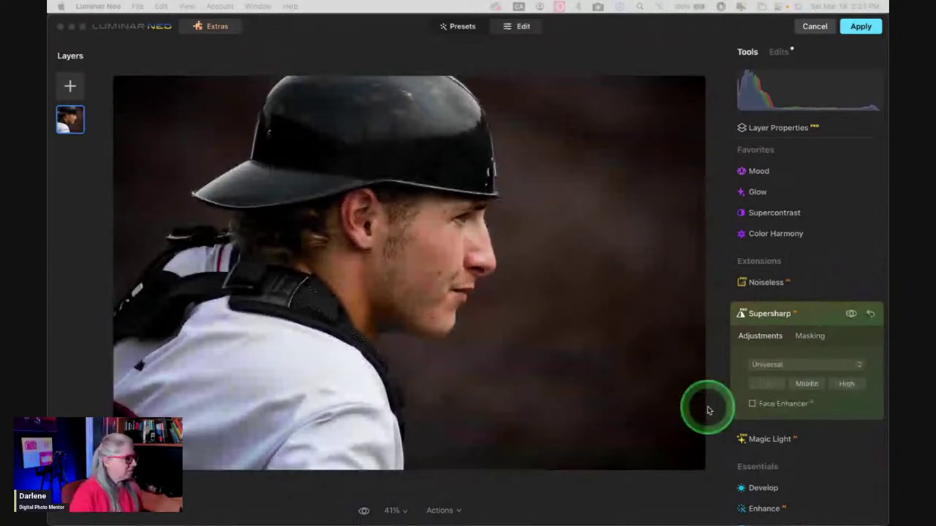
Examine the face at 100% and 200% zoom, comparing the skin and stubble with and without Supersharp.
left_click(410, 248)
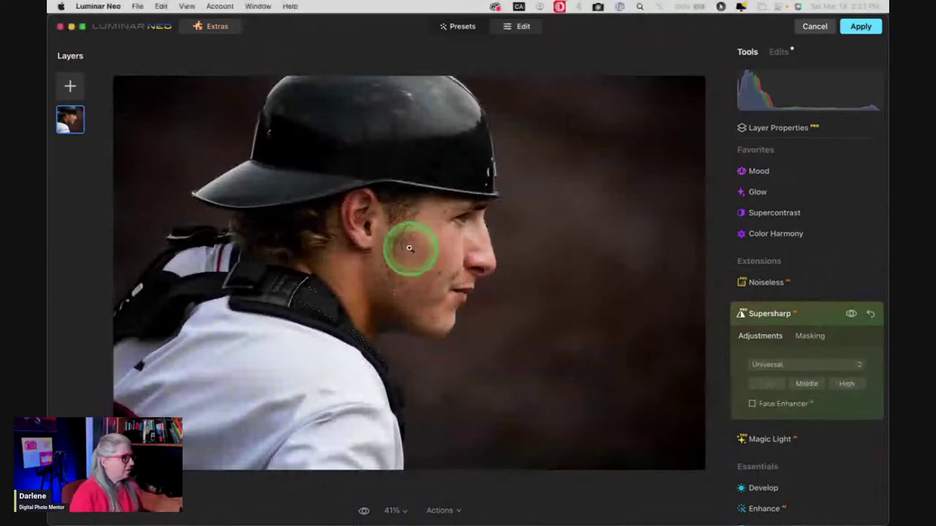
left_click(409, 248)
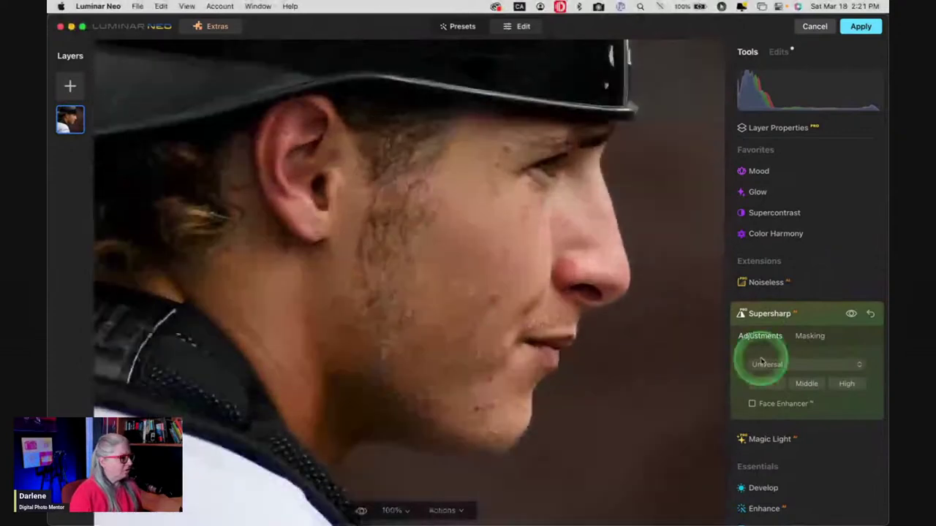
left_click(851, 315)
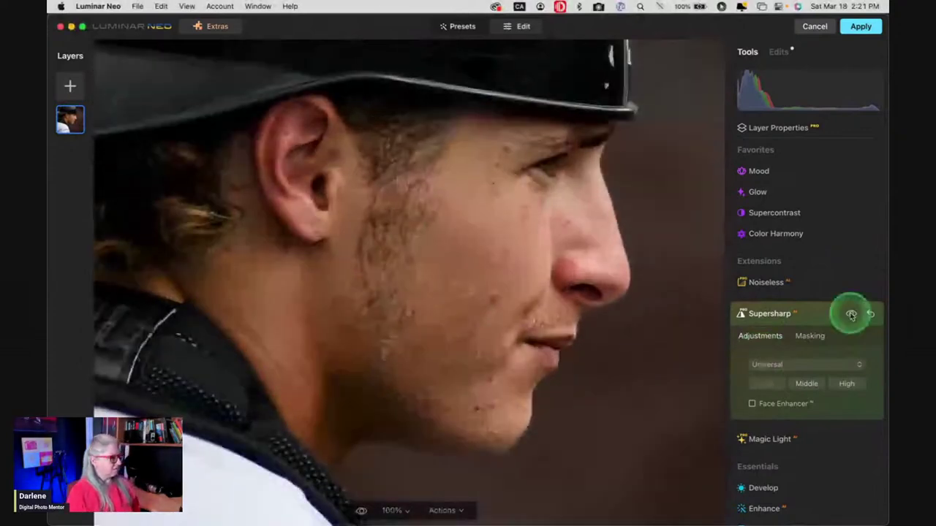
left_click(851, 314)
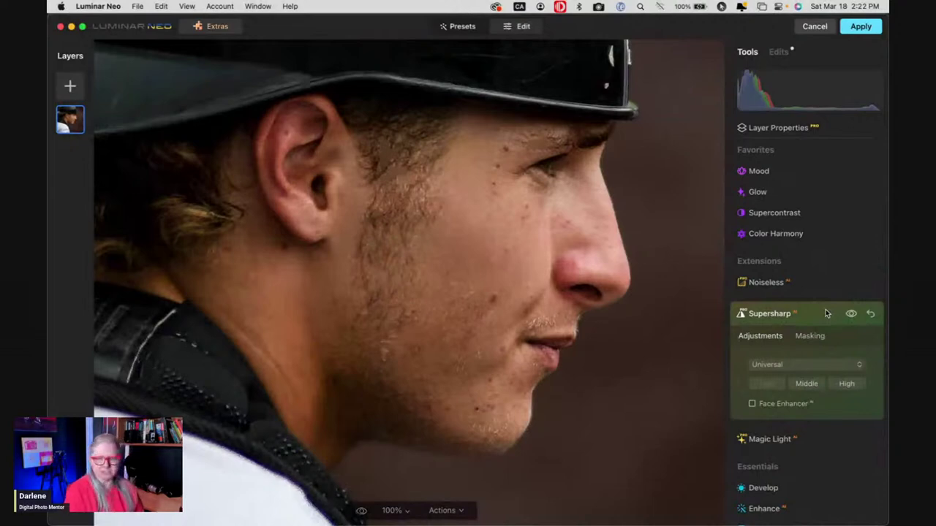
left_click(686, 333)
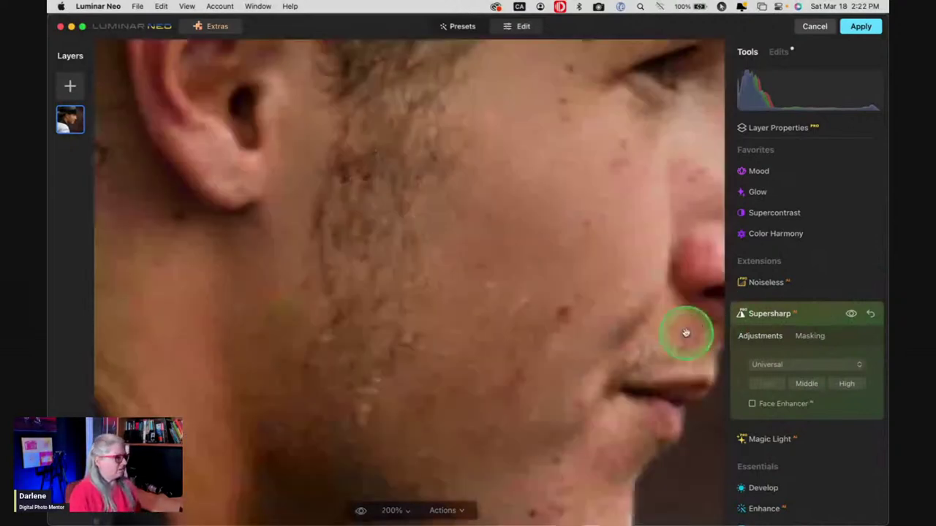
left_click_drag(686, 333, 554, 272)
scroll(553, 272, "up", 3)
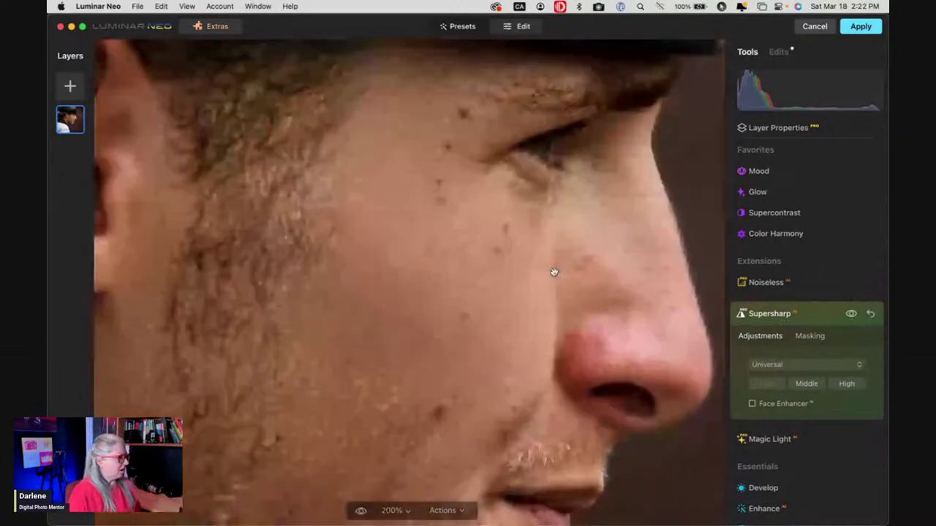
Examine the sharpened cheek, nose and stubble at 200% and 100% zoom, and return to the full portrait view.
left_click(689, 336)
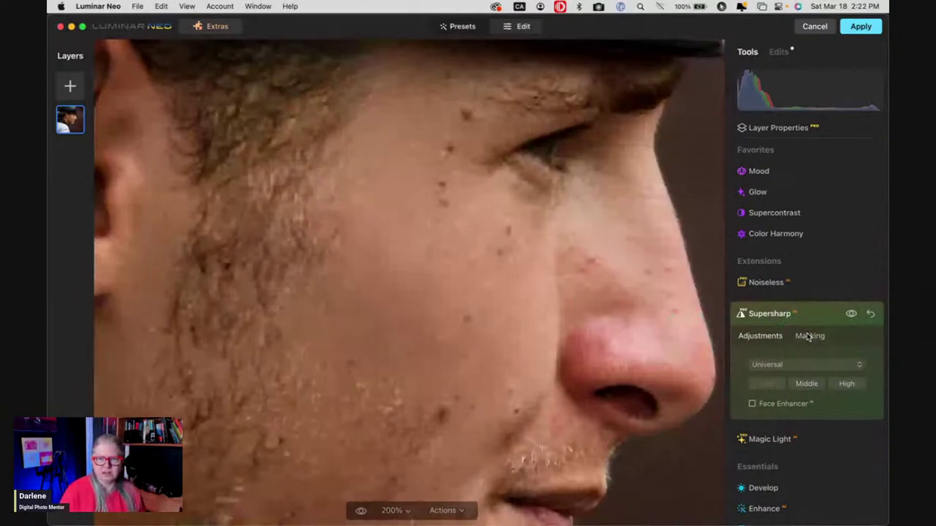
left_click(473, 267)
left_click(476, 295)
left_click(503, 308)
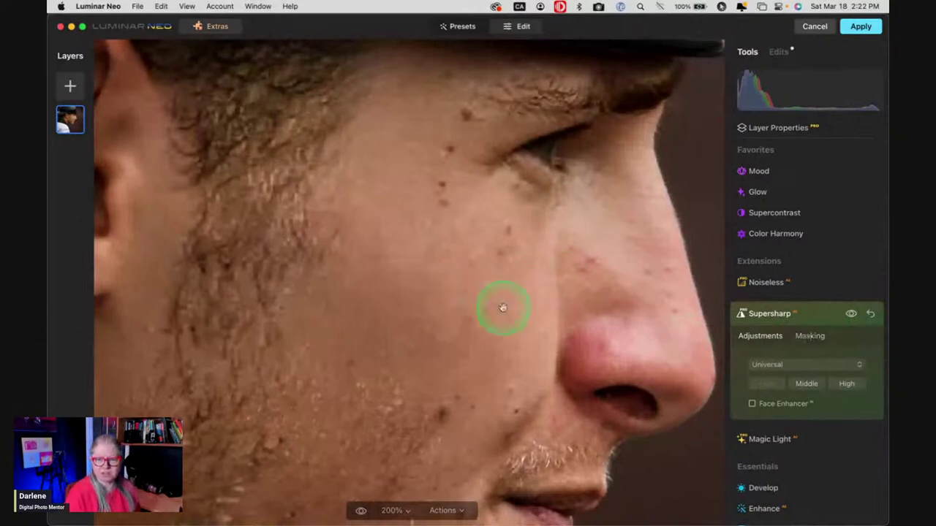
left_click(556, 329)
left_click(558, 267)
left_click(454, 307)
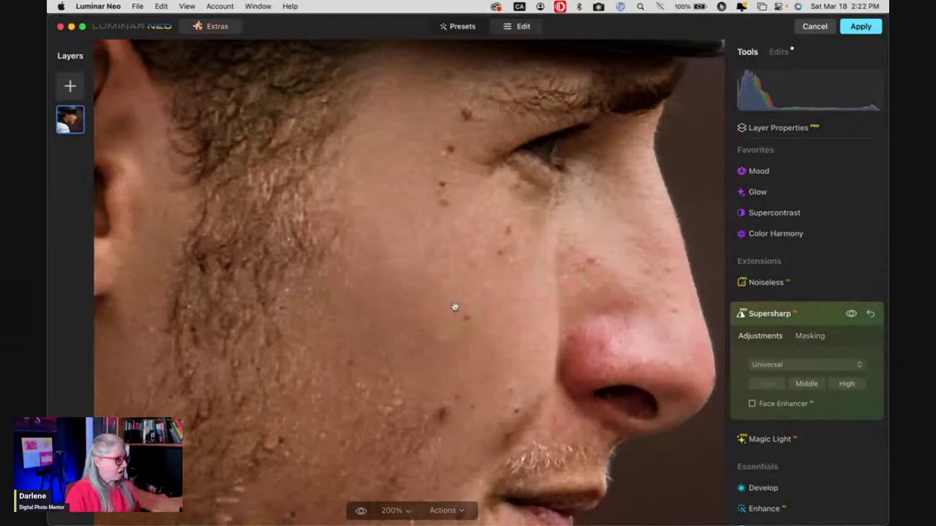
left_click(454, 308)
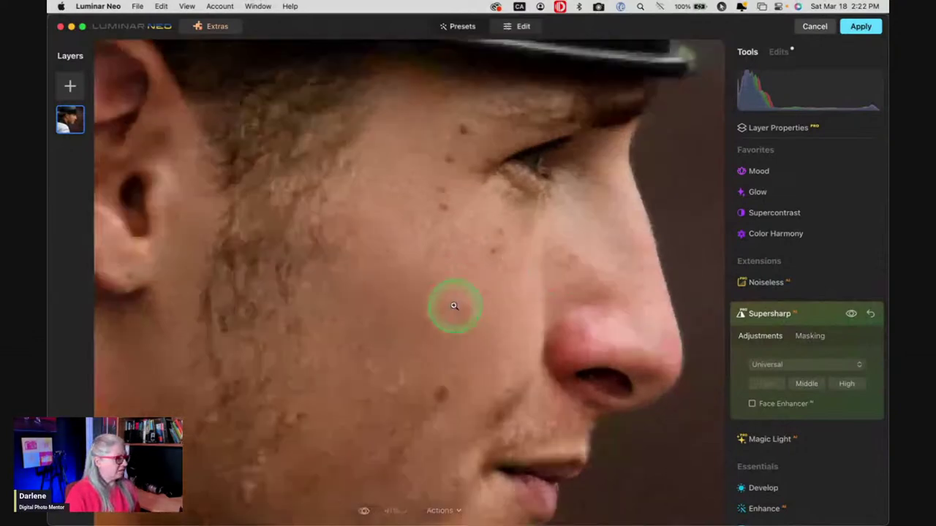
left_click(454, 307)
left_click(770, 314)
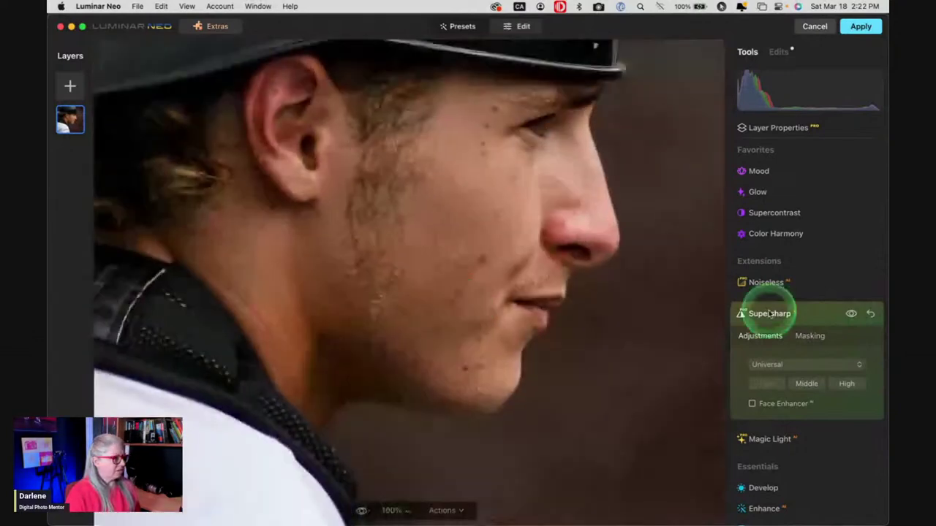
left_click(496, 253)
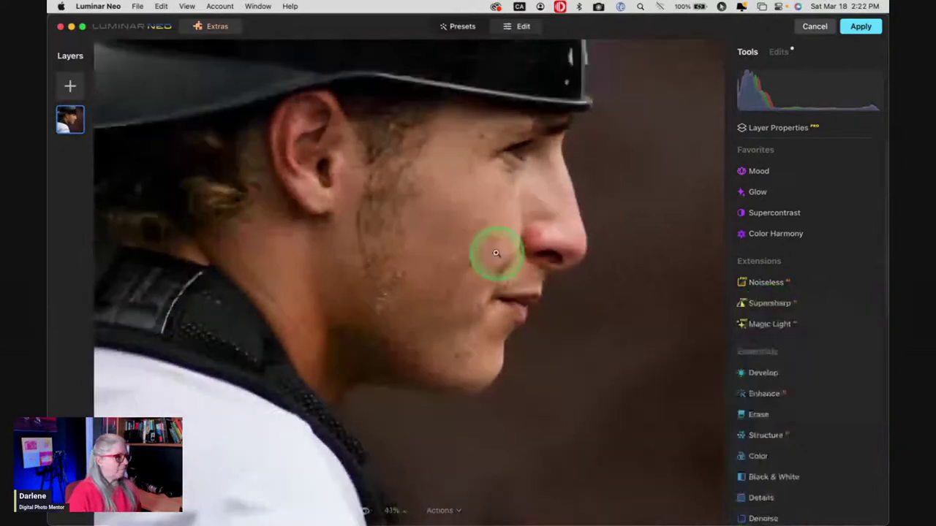
Copy the mask from the Details edit and paste it onto the Supersharp edit.
left_click(778, 94)
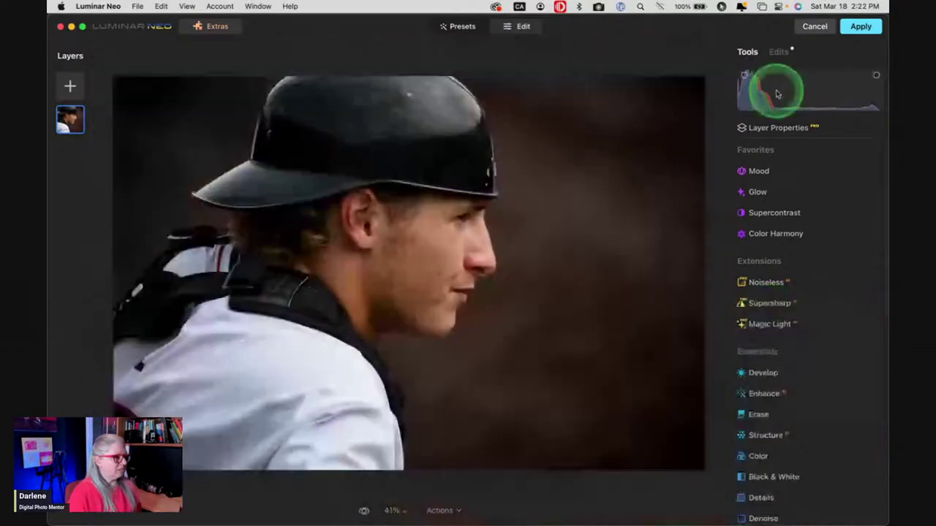
left_click(779, 52)
left_click(808, 124)
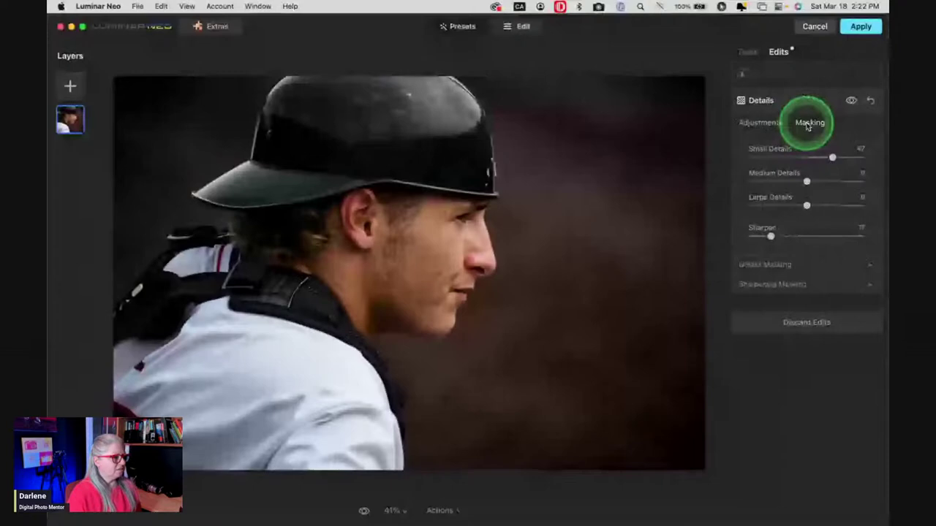
left_click(772, 230)
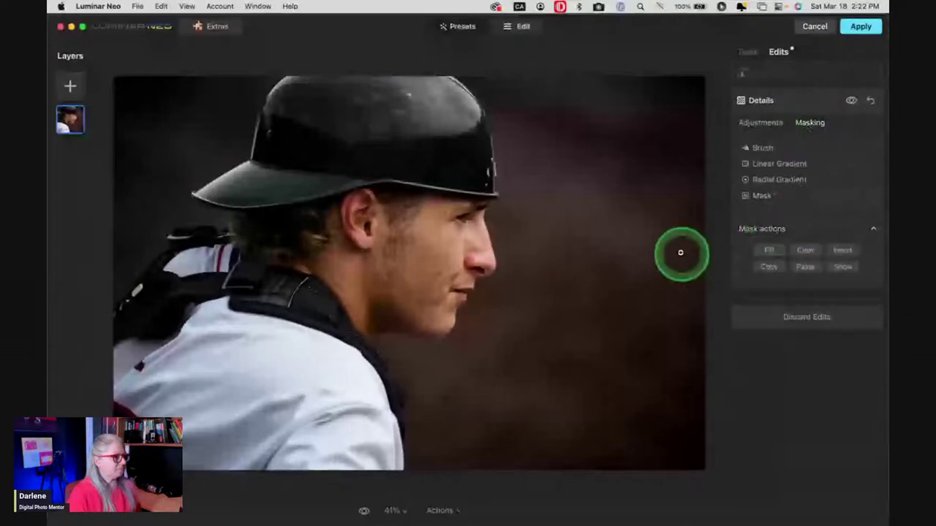
left_click(756, 74)
left_click(774, 203)
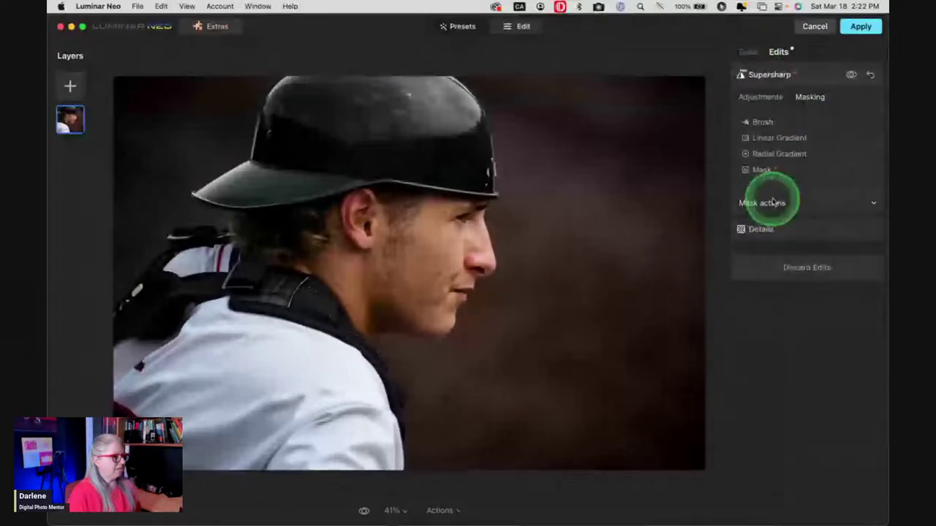
left_click(774, 203)
left_click(802, 240)
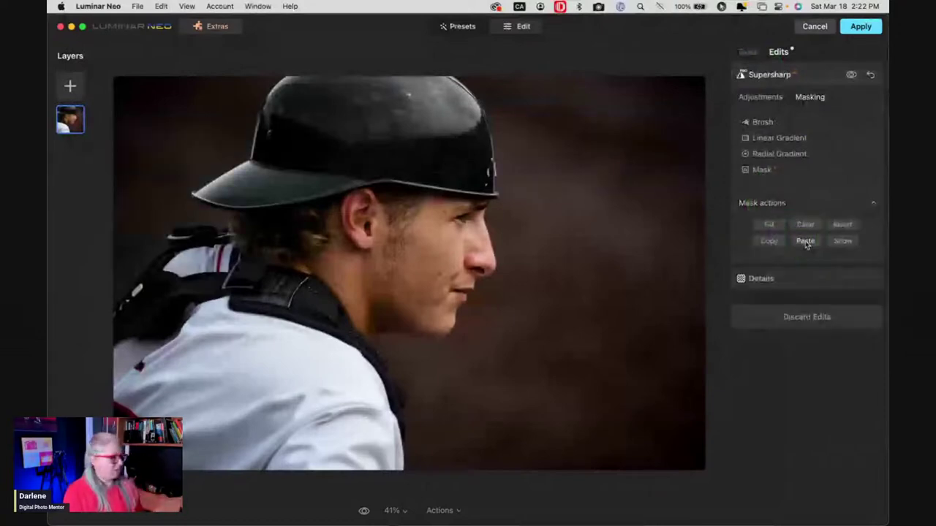
left_click(768, 240)
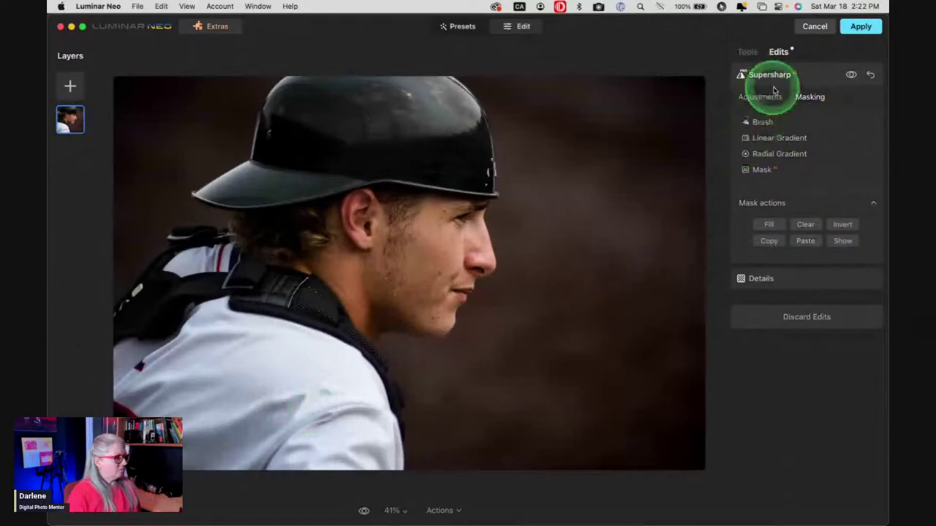
Paint the Supersharp mask over the collar, harness, jersey and helmet with a size 148 brush at 100 softness and strength, sparing the cheek.
left_click(750, 121)
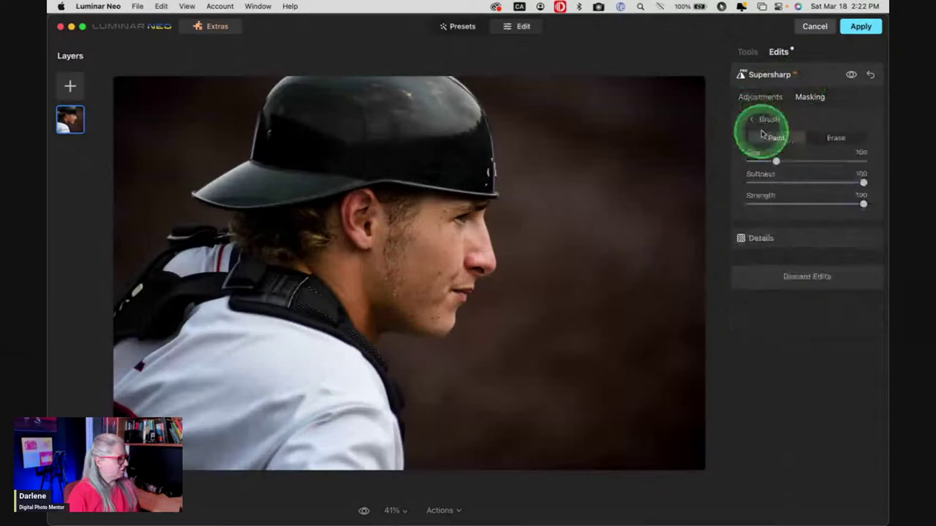
key("]")
key("]")
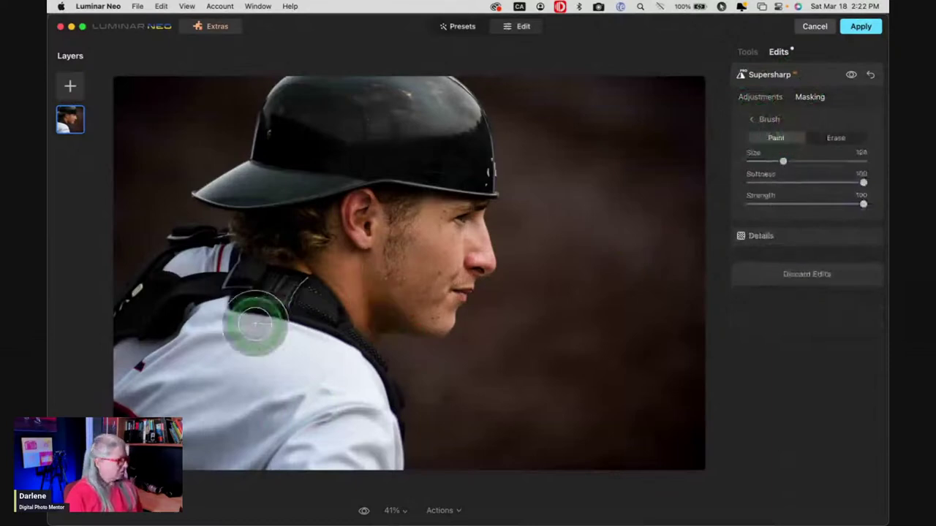
key("bracketright")
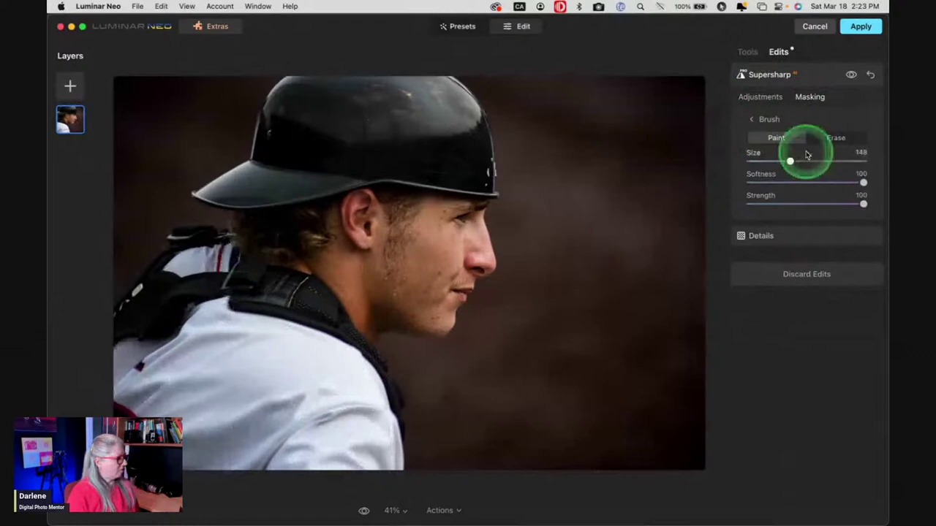
left_click(770, 125)
left_click(777, 202)
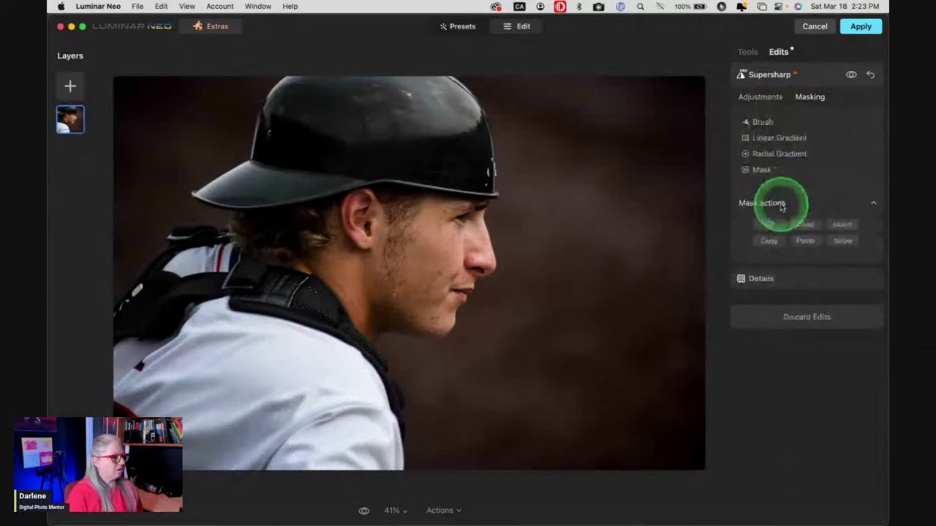
left_click(768, 123)
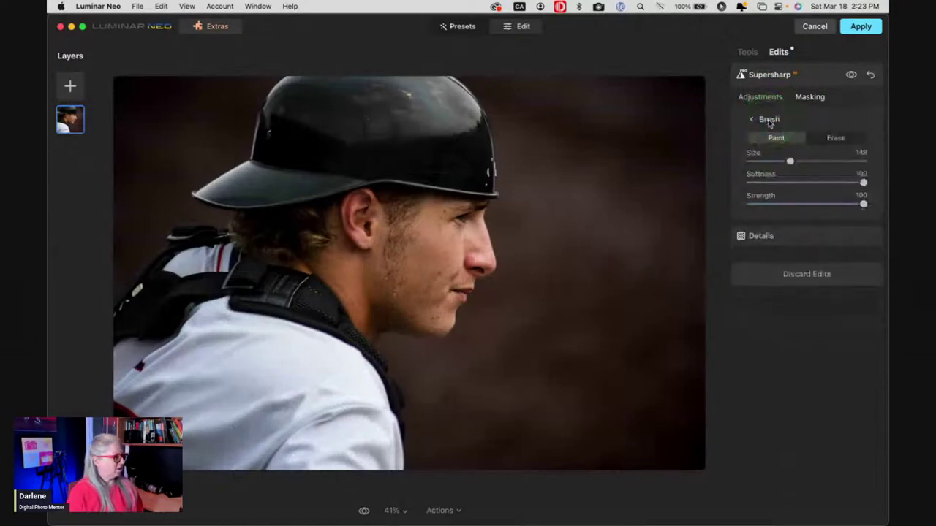
left_click(434, 222)
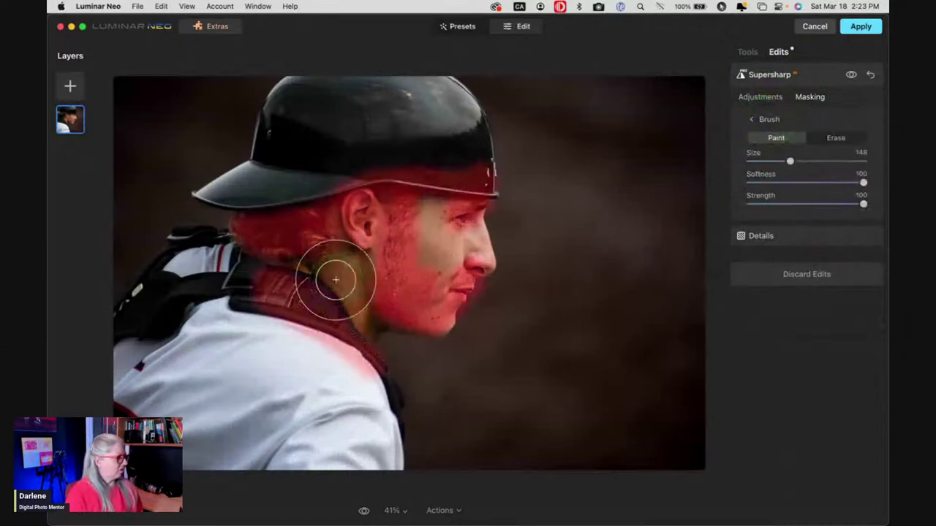
mouse_move(336, 279)
left_mouse_down()
mouse_move(270, 330)
mouse_move(295, 440)
mouse_move(341, 445)
mouse_move(346, 419)
mouse_move(261, 306)
mouse_move(197, 303)
mouse_move(251, 448)
mouse_move(206, 449)
left_mouse_up()
mouse_move(302, 167)
left_mouse_down()
mouse_move(442, 155)
mouse_move(394, 105)
mouse_move(431, 115)
mouse_move(297, 149)
mouse_move(270, 198)
mouse_move(250, 404)
mouse_move(238, 405)
mouse_move(286, 294)
mouse_move(316, 259)
mouse_move(339, 264)
mouse_move(340, 310)
mouse_move(297, 339)
left_mouse_up()
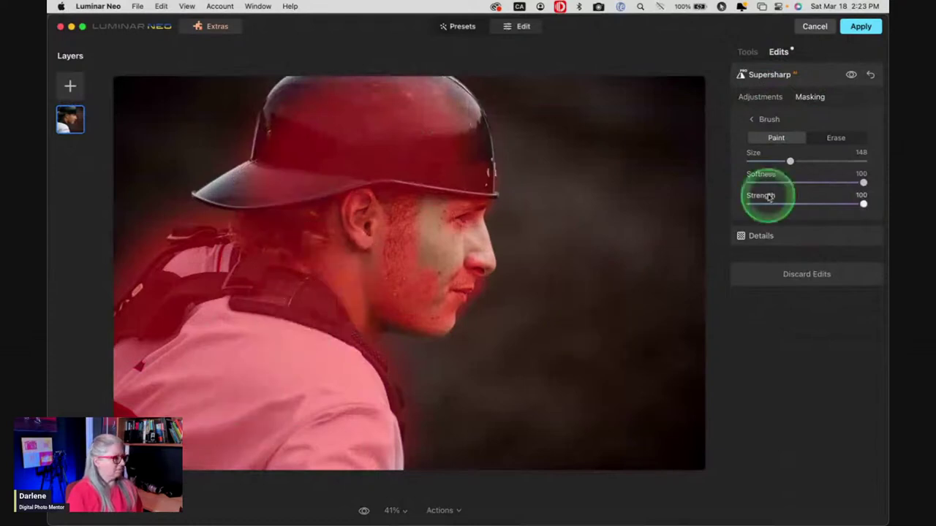
Finish the Supersharp masking and apply the Luminar Neo edits back to the Photoshop document.
left_click(765, 102)
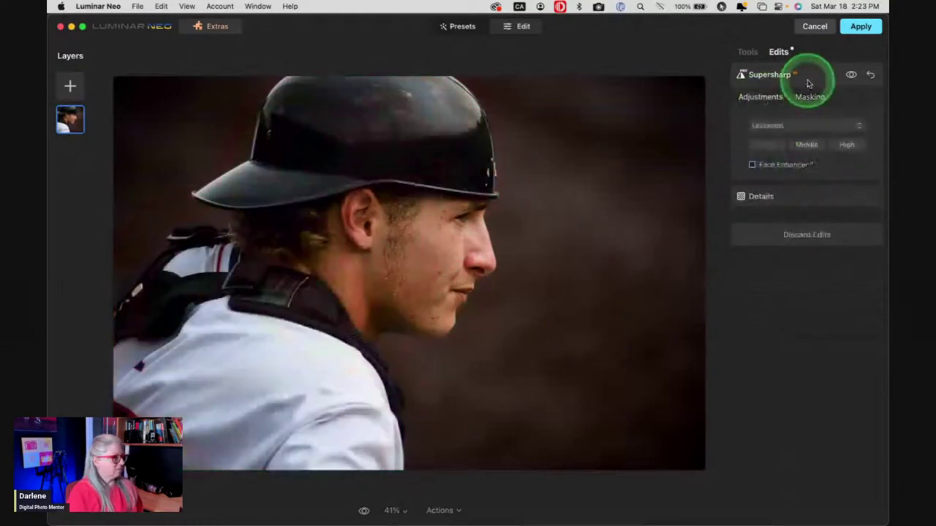
left_click(758, 69)
left_click(765, 150)
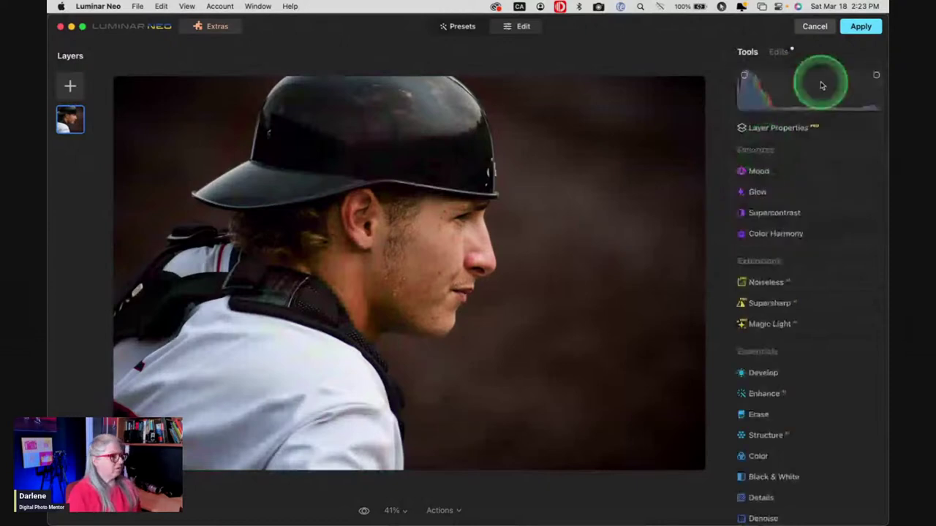
left_click(861, 26)
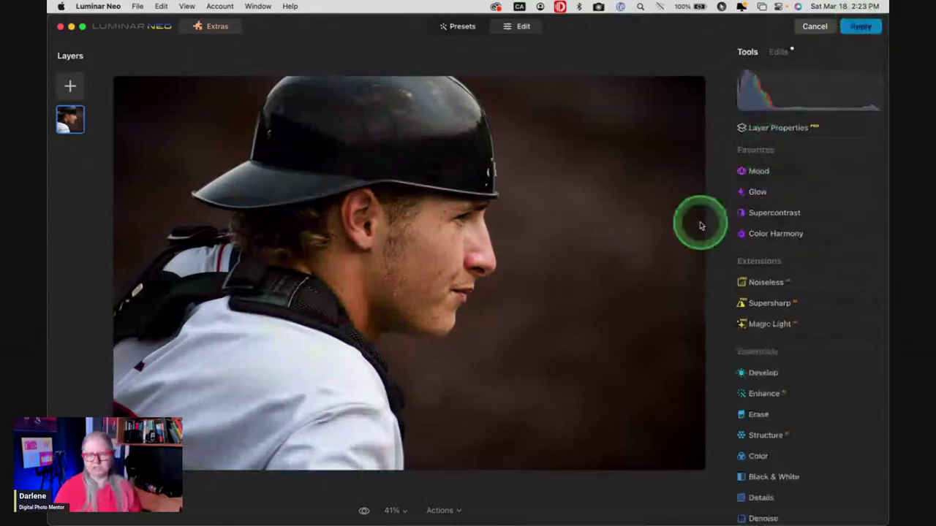
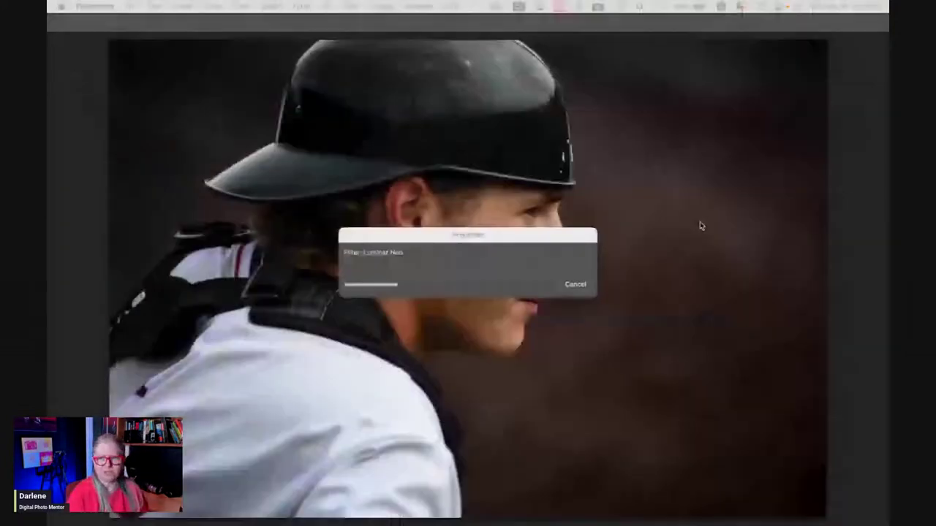
left_click(862, 207)
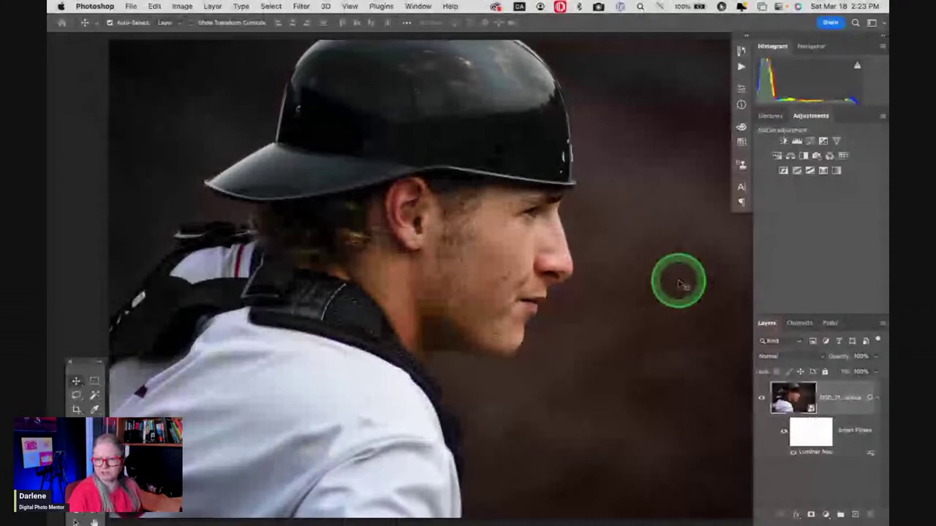
left_click(811, 465)
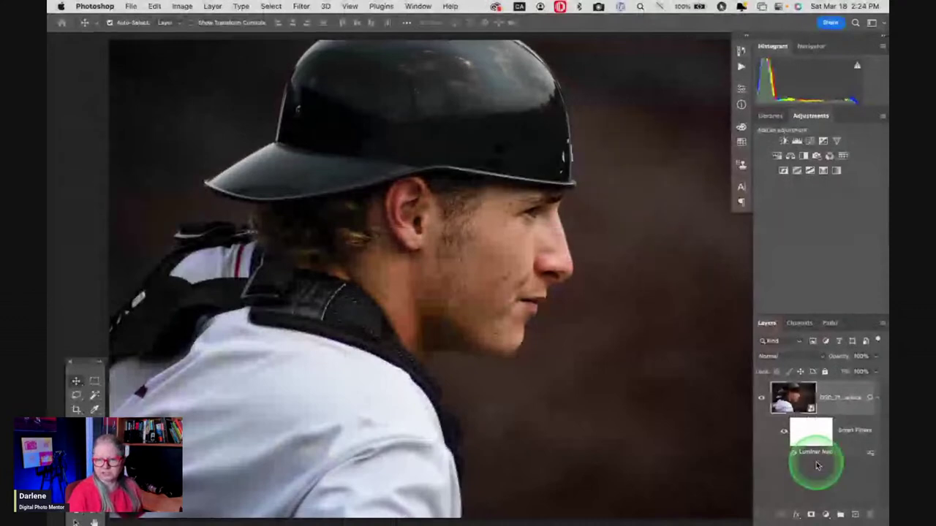
left_click(816, 454)
left_click(812, 455)
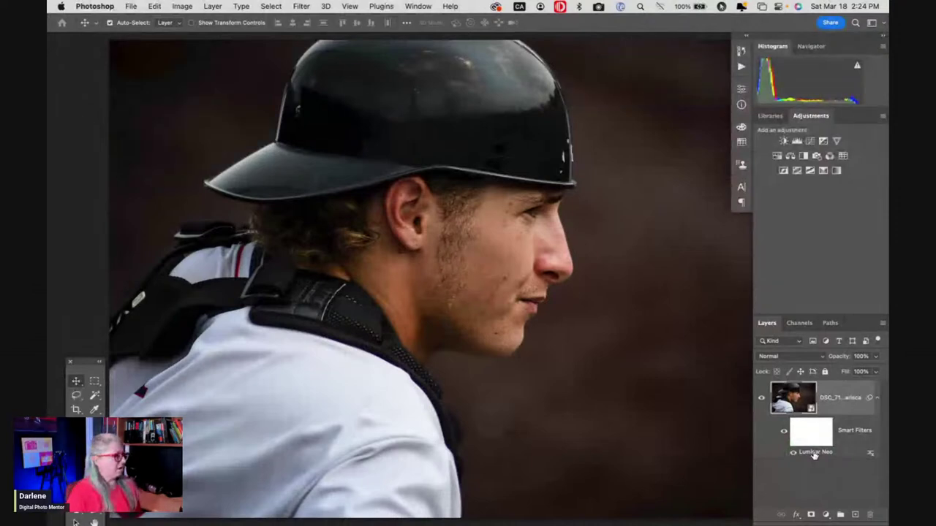
Save the portrait document with its Luminar Neo smart filter.
left_click(639, 305)
left_click(355, 104)
left_click(134, 13)
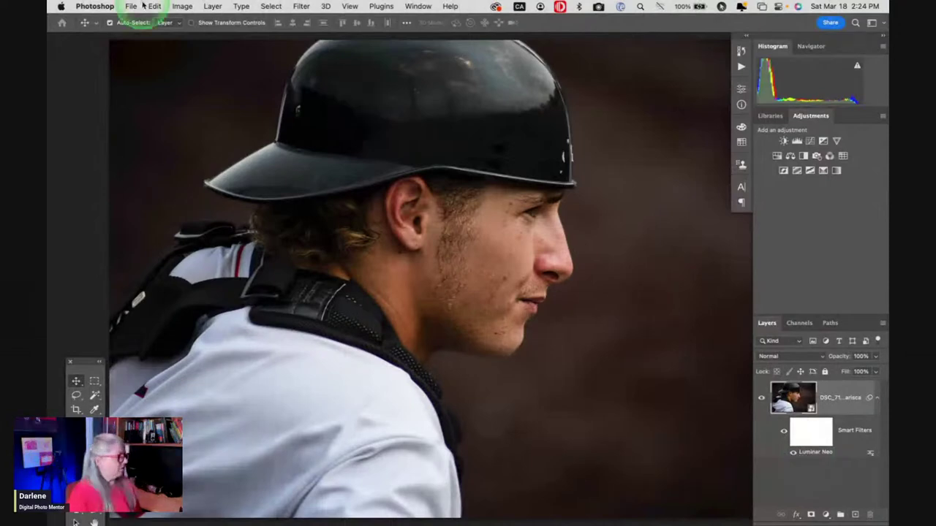
left_click(131, 6)
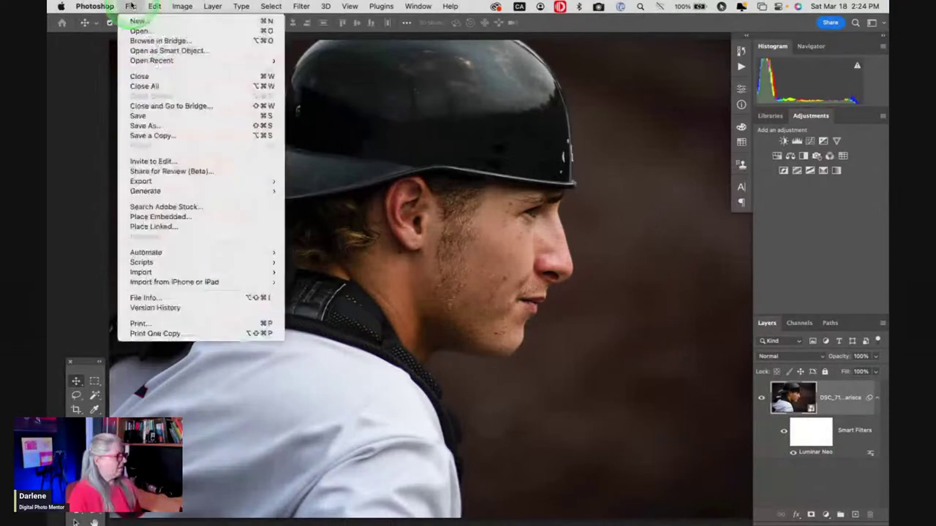
left_click(141, 117)
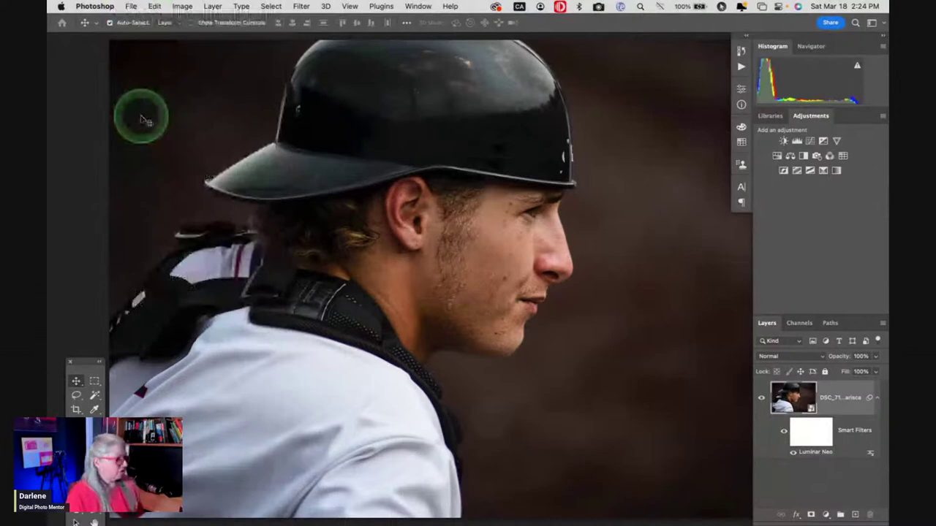
left_click(131, 5)
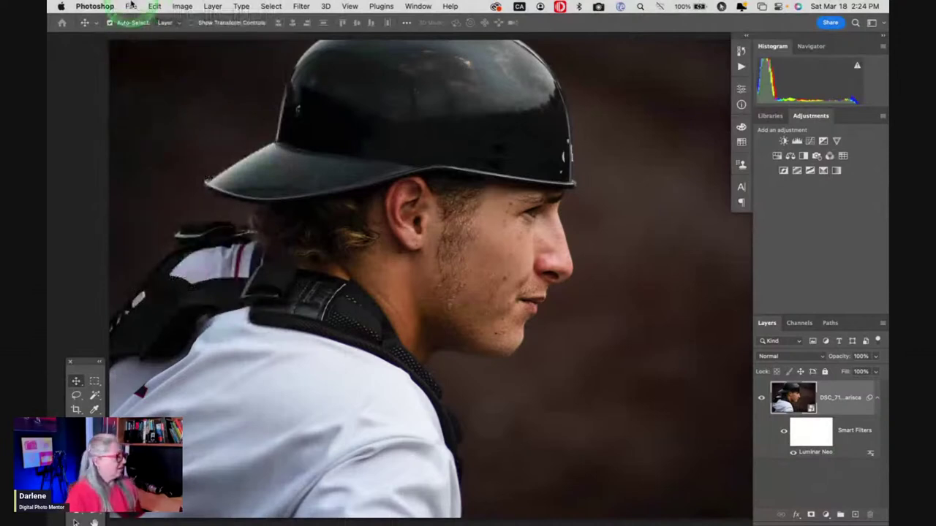
left_click(130, 5)
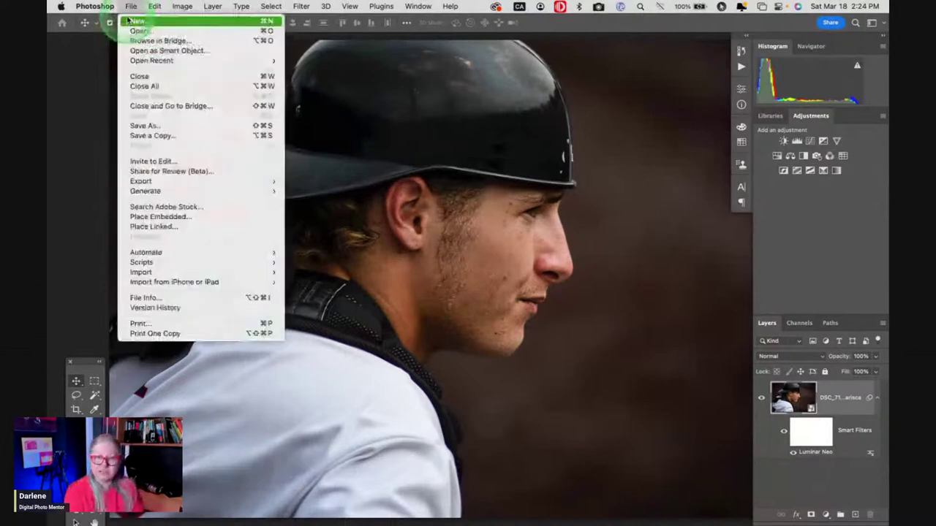
left_click(427, 171)
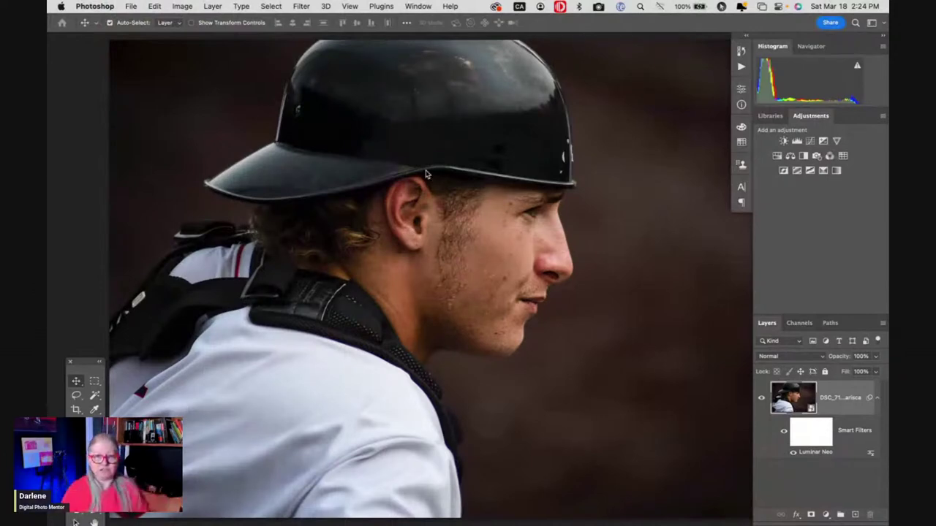
Close the saved portrait document and switch to Lightroom Classic.
key("super+w")
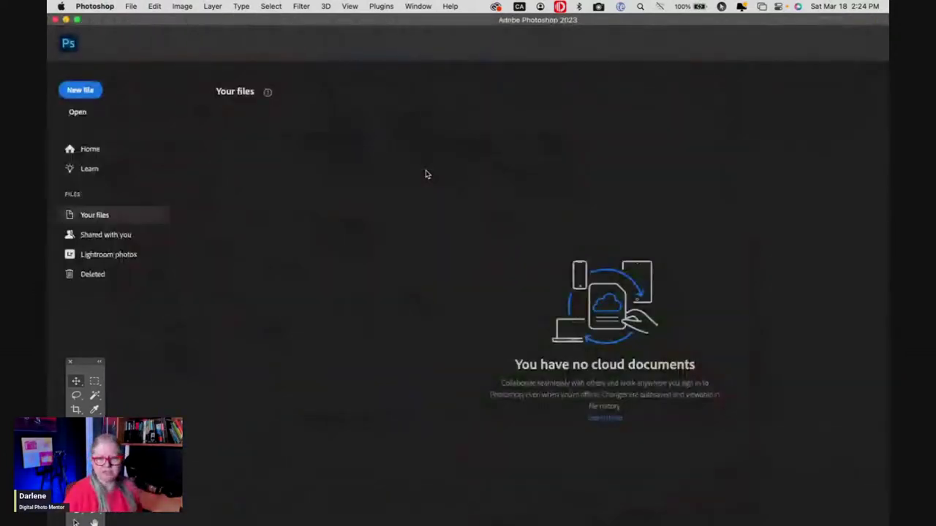
left_click(426, 174)
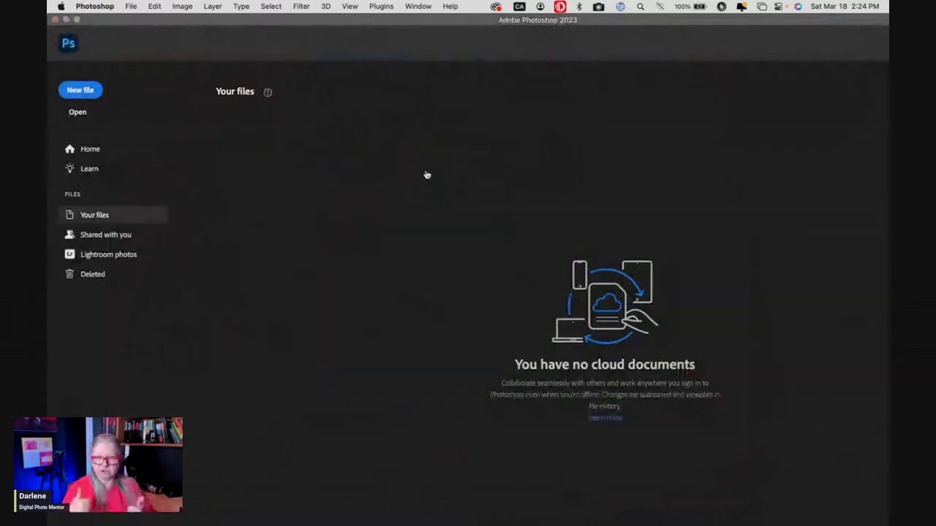
key("super+Tab")
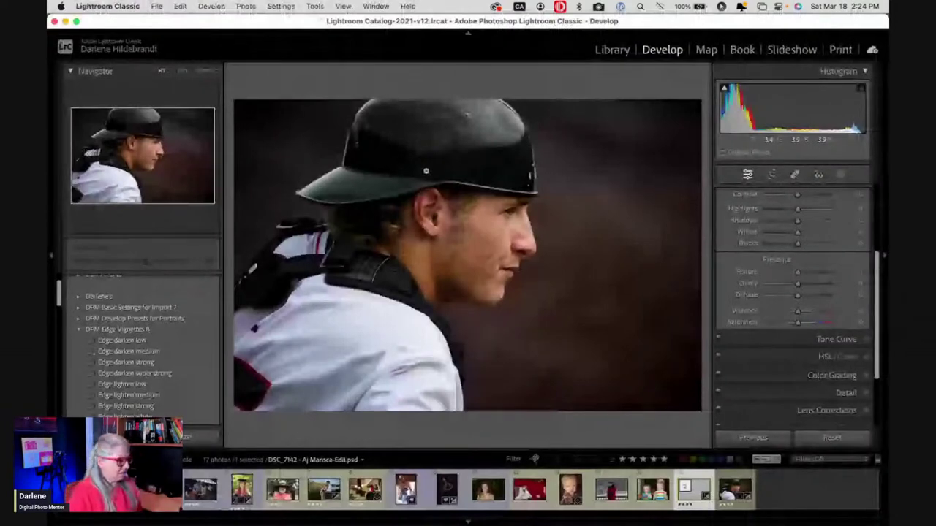
Return to the Library grid and compare the edited DSC_7142 PSD side by side with its original JPG.
left_click(427, 174)
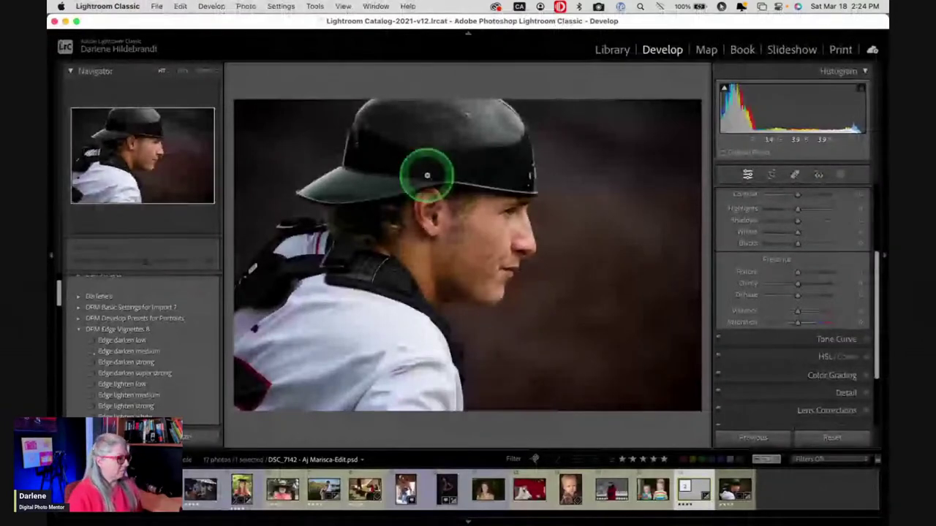
key("g")
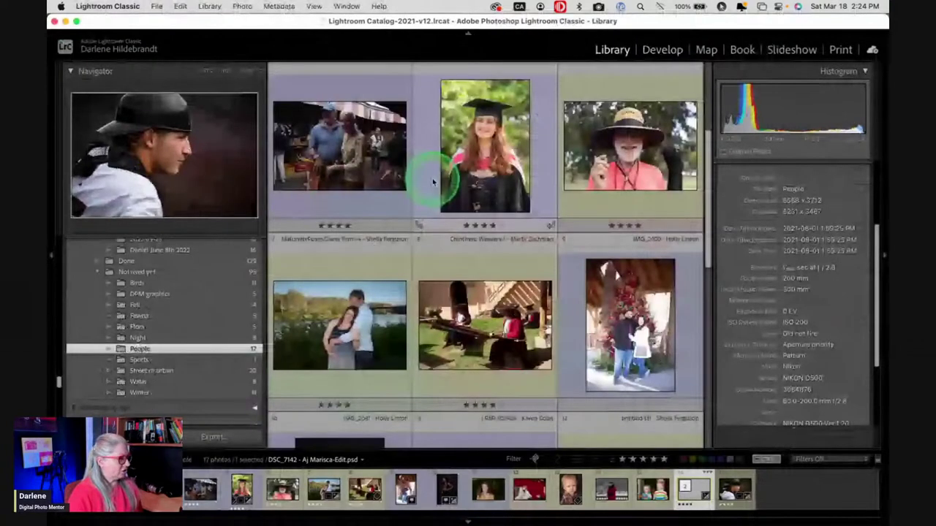
scroll(433, 181, "down", 8)
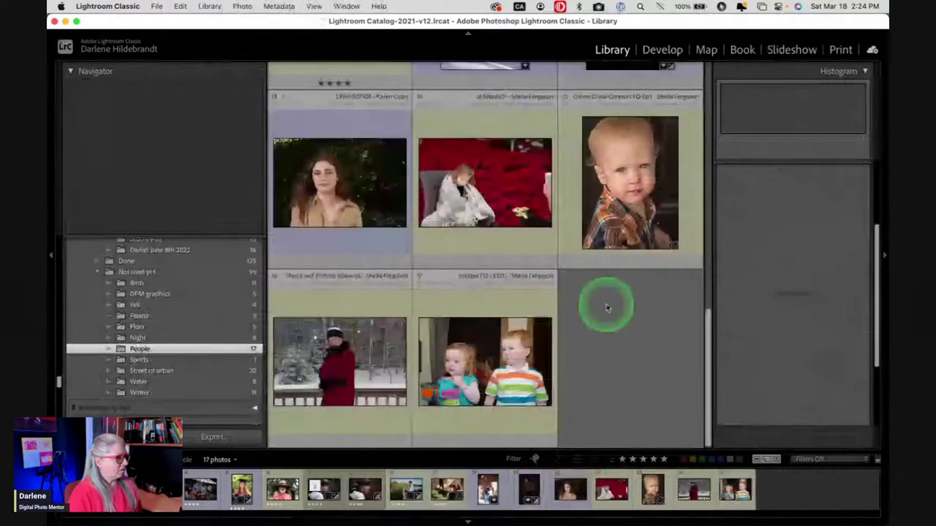
scroll(433, 270, "up", 4)
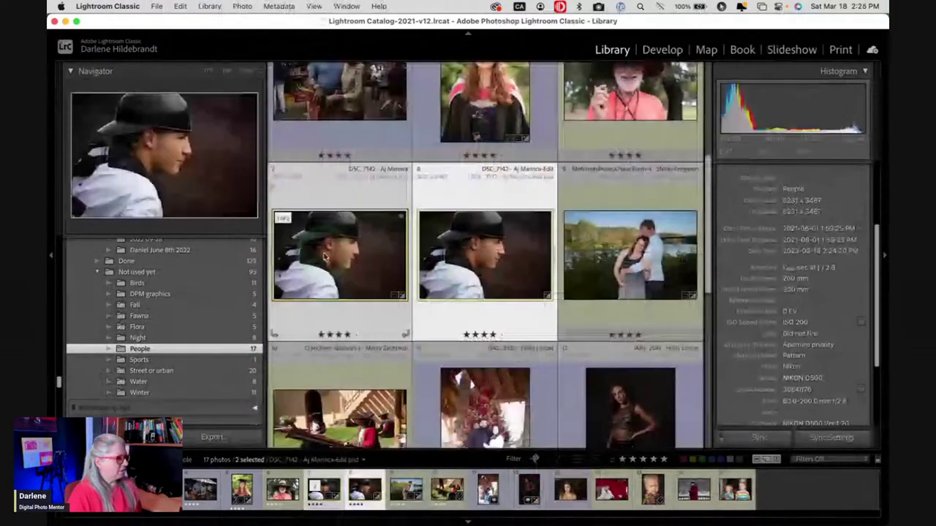
key("c")
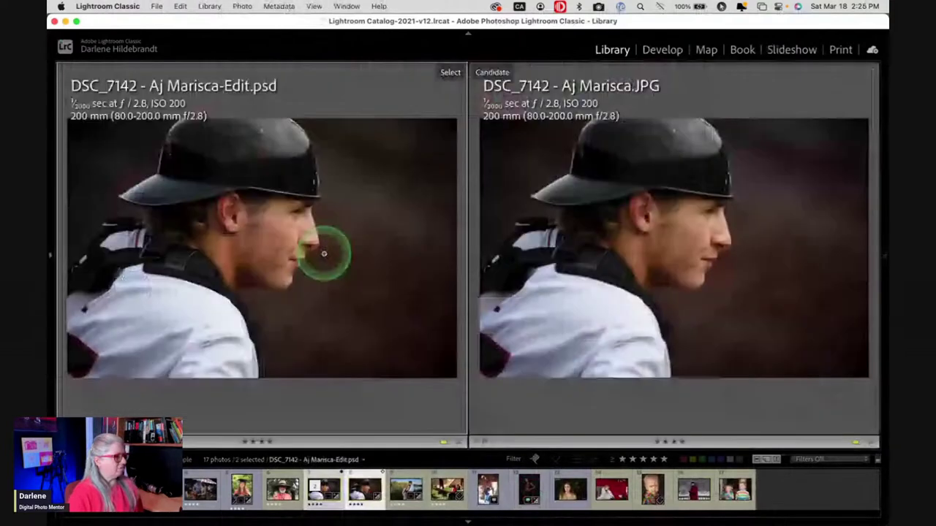
Hide all the panels and reopen the comparison with the original JPG as Select and the edited PSD as Candidate.
key("shift+Tab")
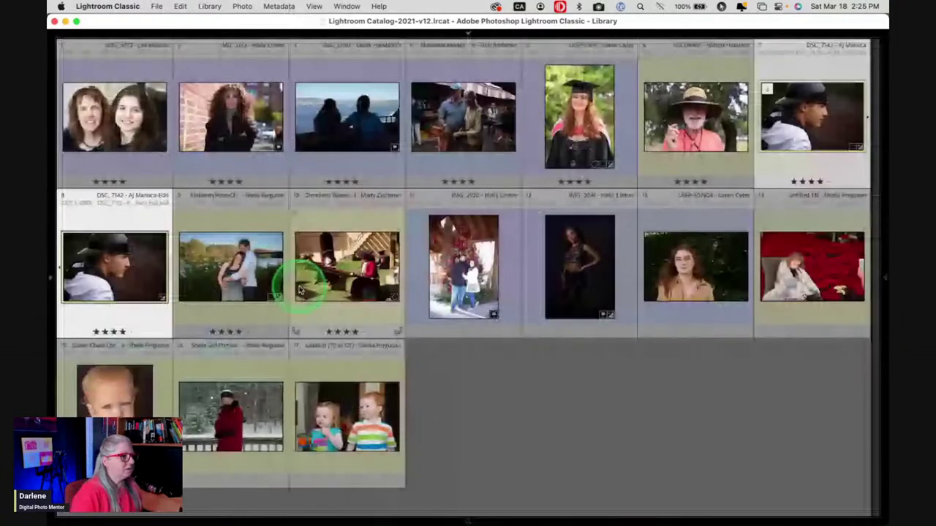
key("super+Left")
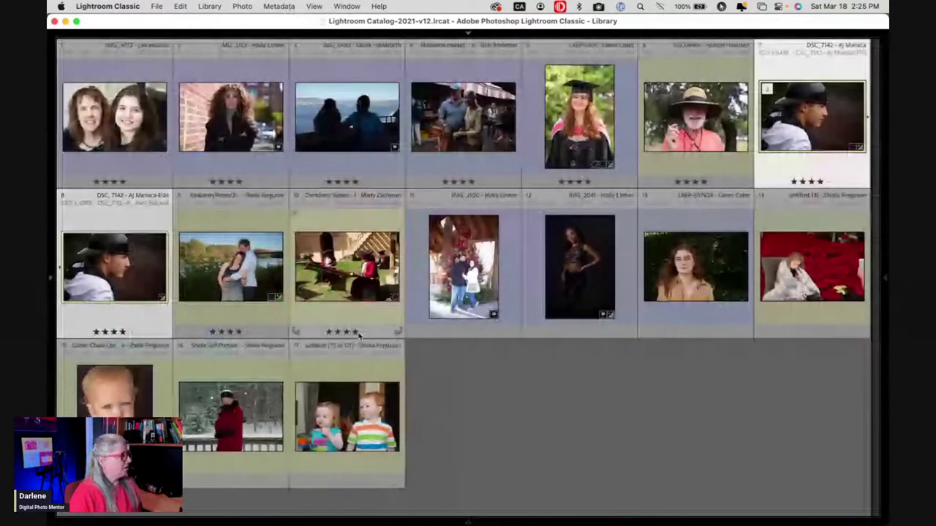
key("c")
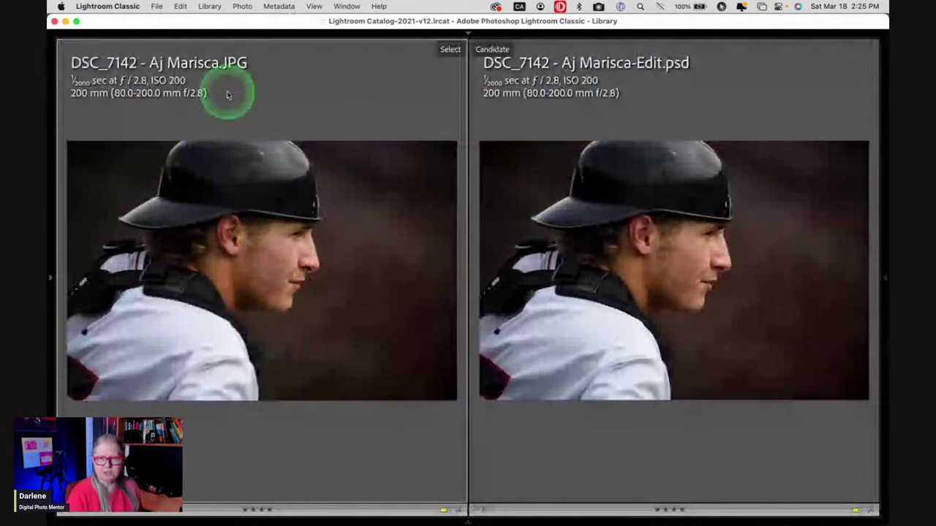
Compare the player's facial detail up close in both versions, and return to the grid.
left_click(229, 272)
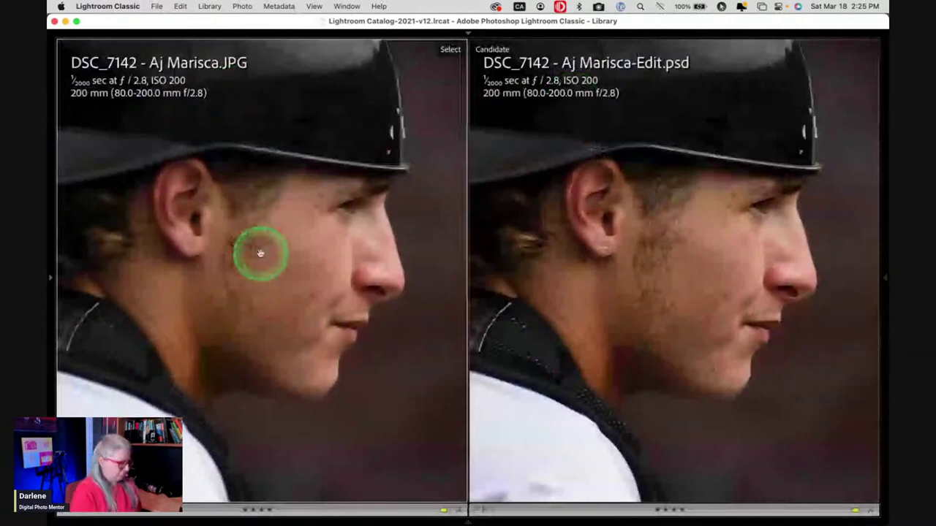
left_click(260, 253)
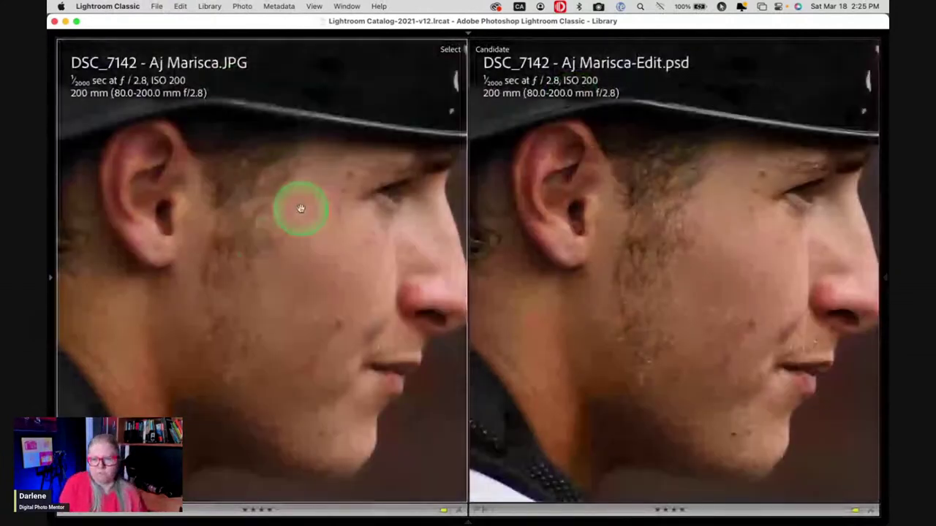
left_click_drag(300, 208, 261, 257)
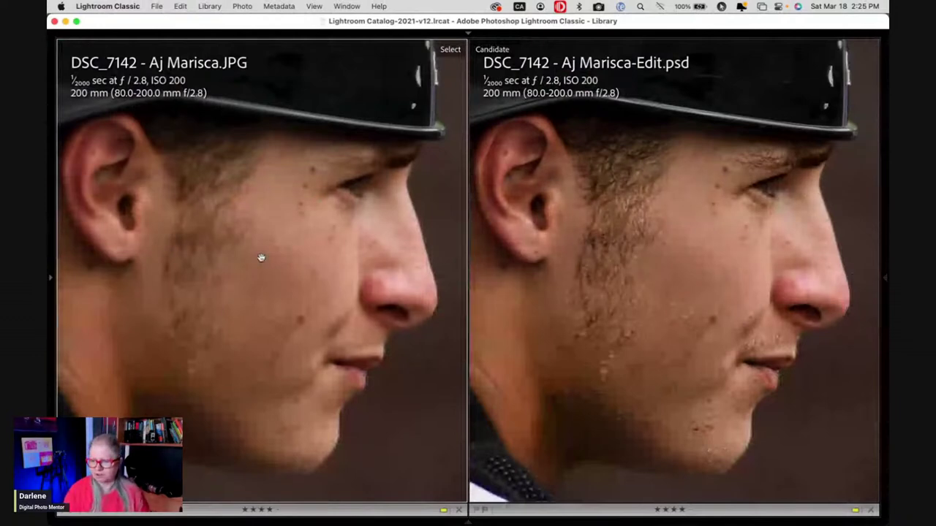
left_click(260, 257)
left_click(277, 254)
left_click(278, 256)
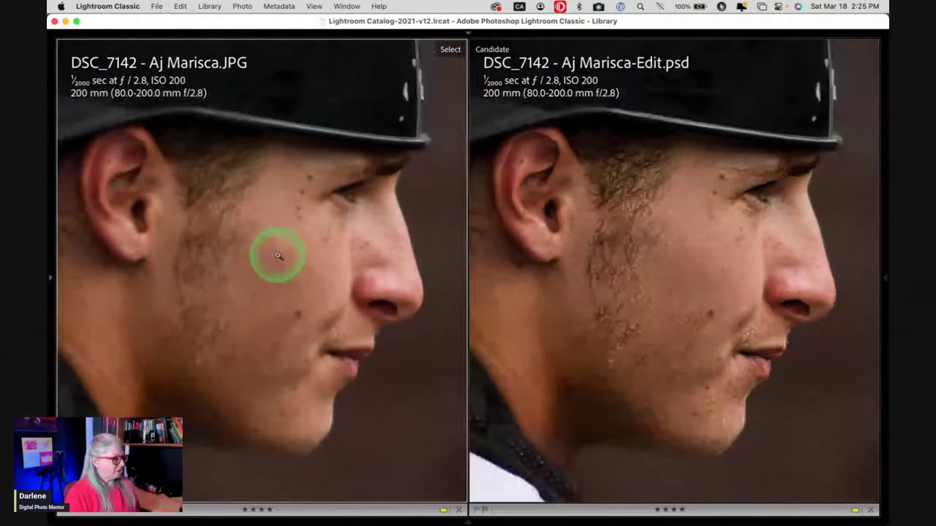
left_click(278, 256)
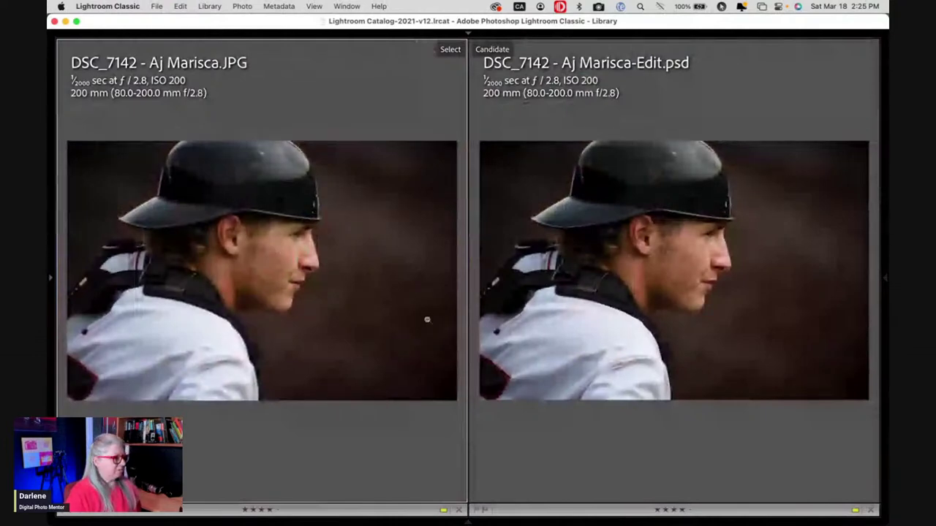
key("g")
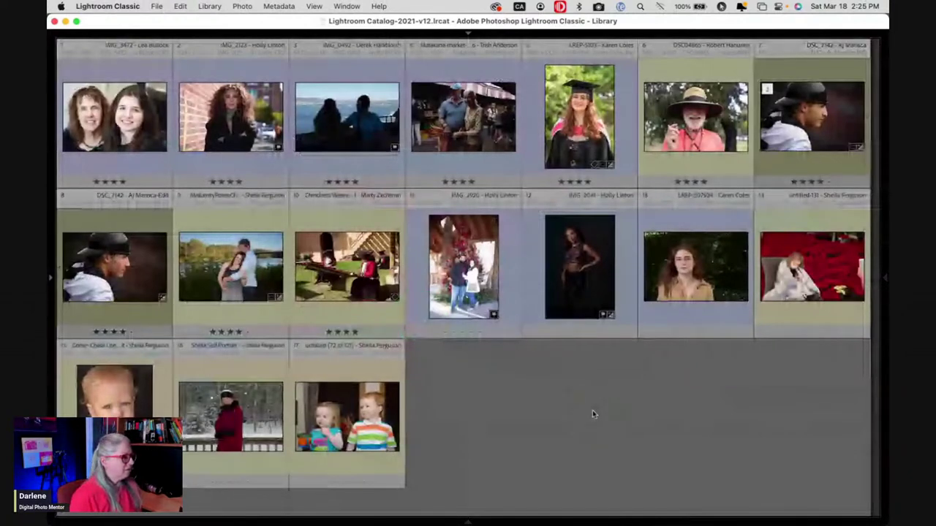
Compare the dark studio portrait IMG_2041 side by side with the brick wall portrait IMG_2123, and return to the grid.
left_click(591, 377)
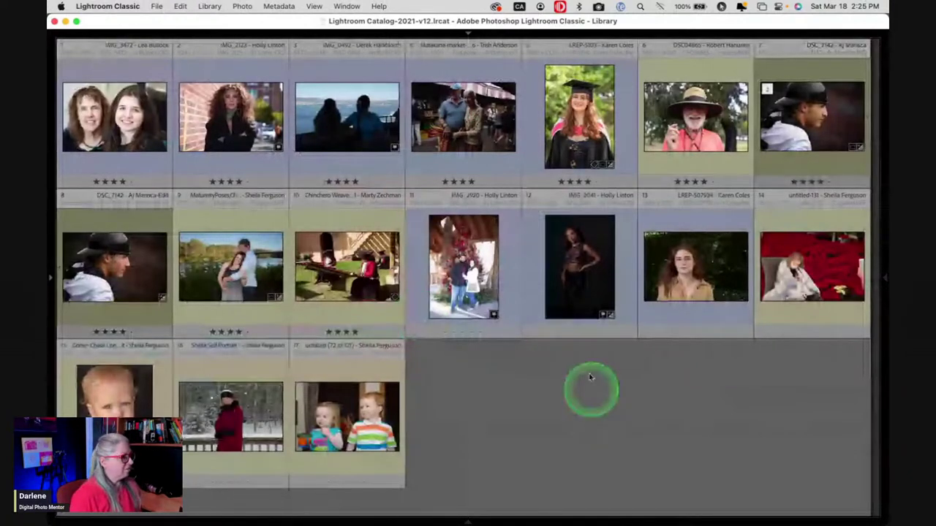
left_click(565, 275)
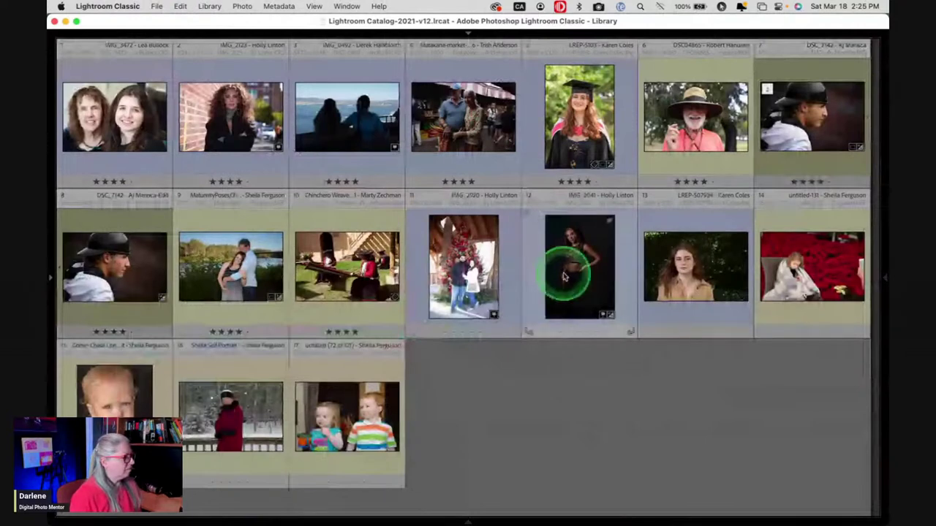
left_click(219, 107)
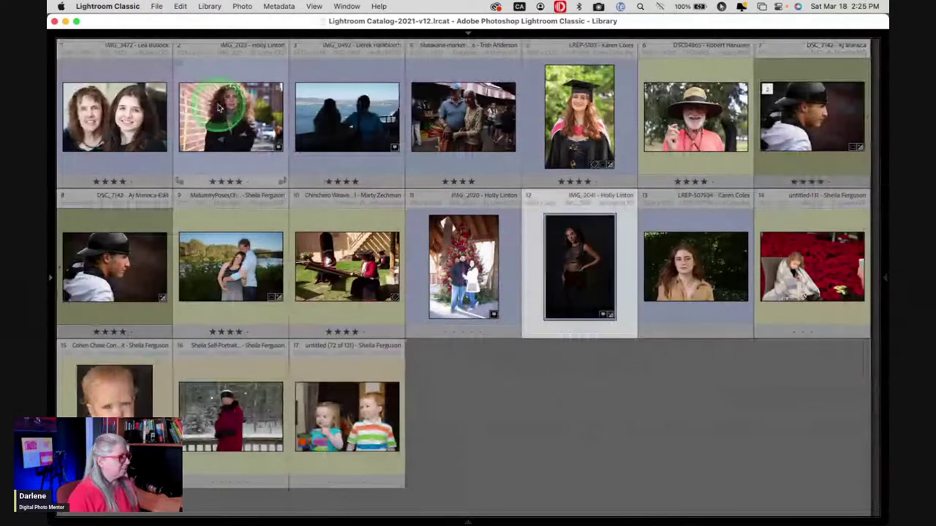
key("c")
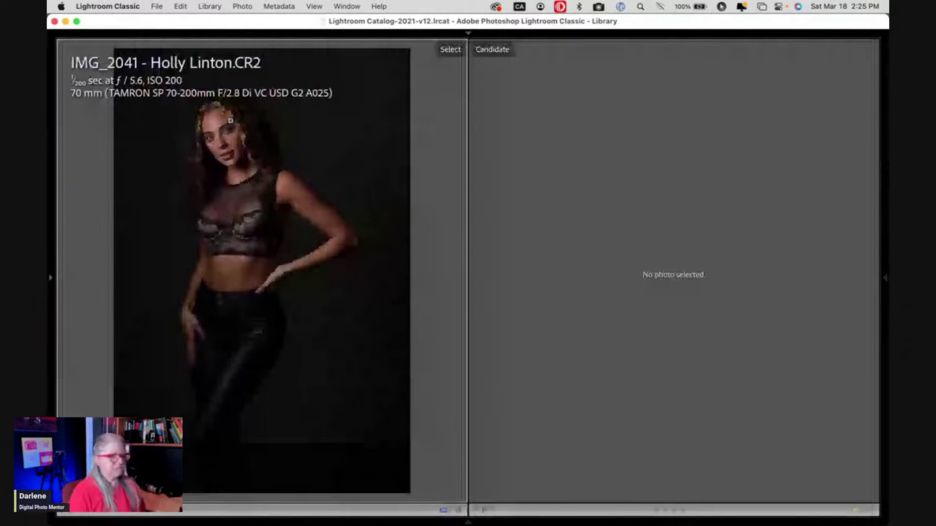
left_click(231, 276)
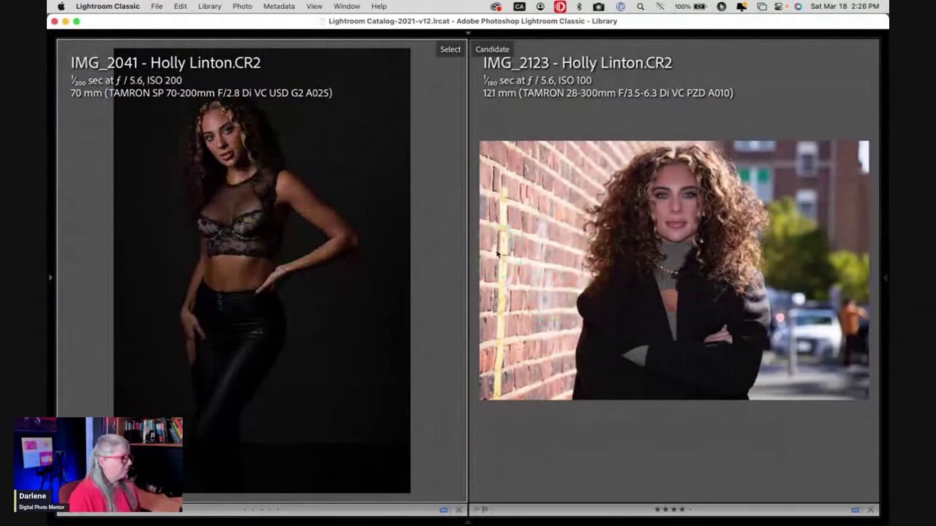
key("g")
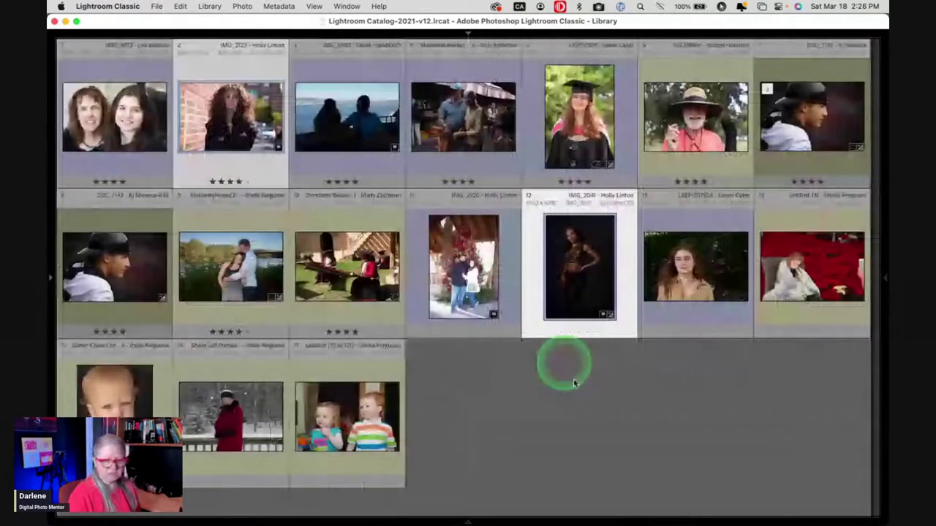
Remove the dark studio portrait from the selection, switch to Luminar Neo and open the brick wall portrait for editing.
left_click(599, 293, "super")
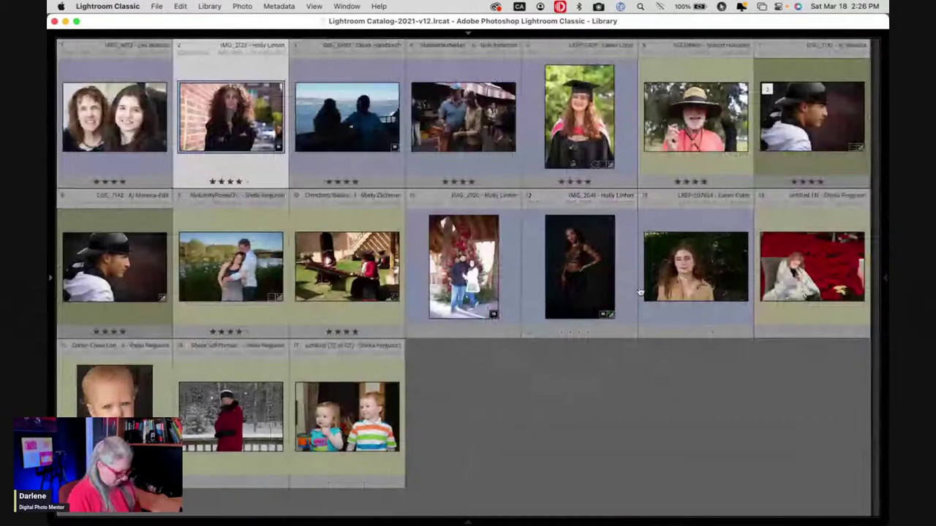
key("super+Tab")
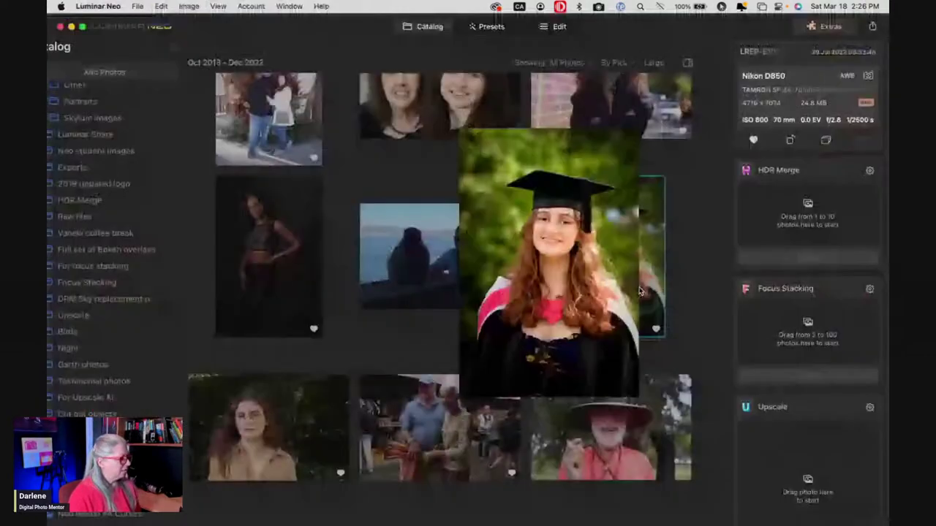
left_click(306, 260)
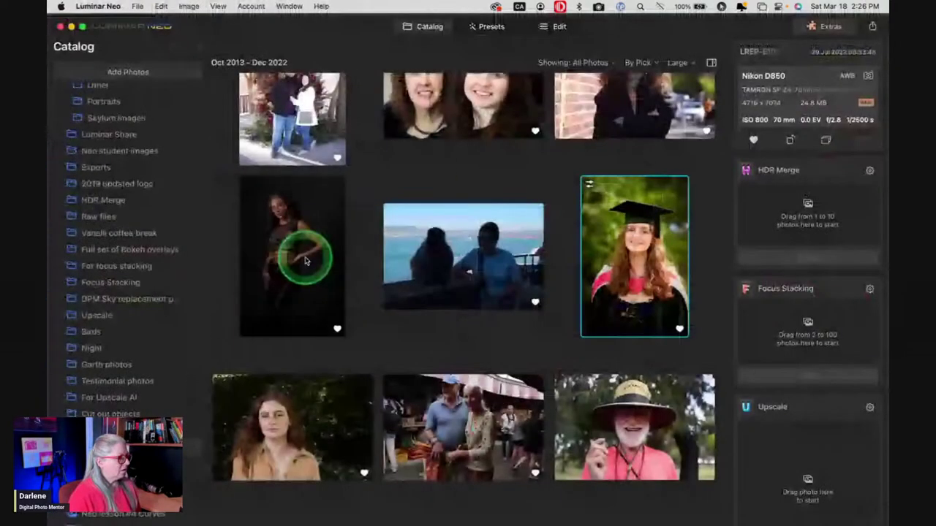
scroll(569, 189, "up", 2)
left_click(568, 188)
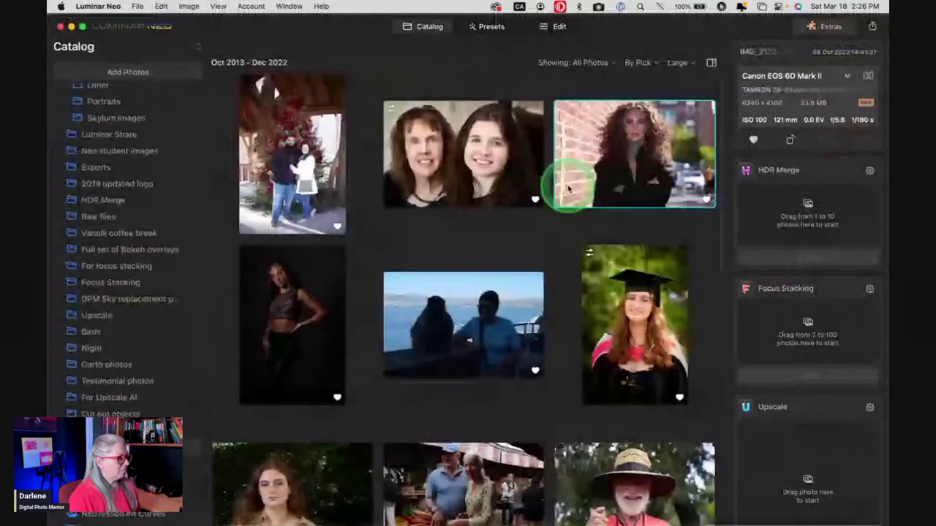
double_click(569, 188)
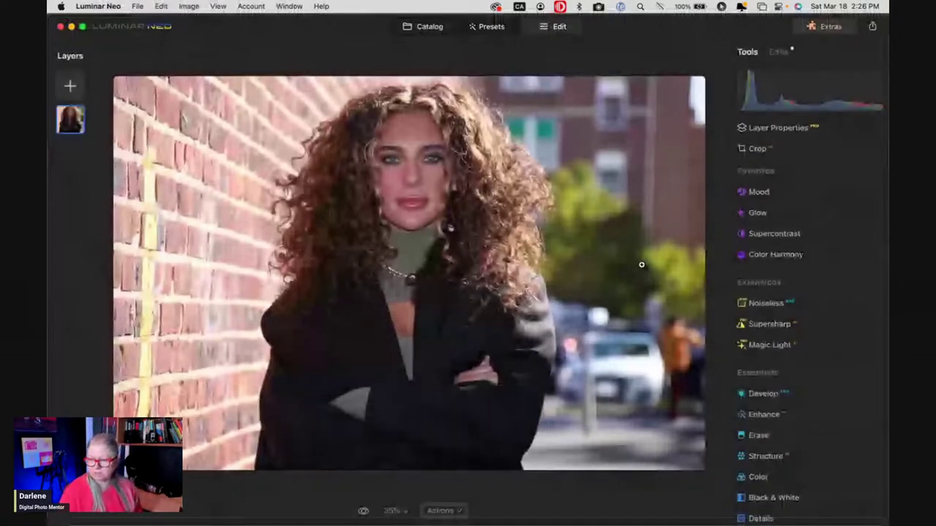
left_click(642, 265)
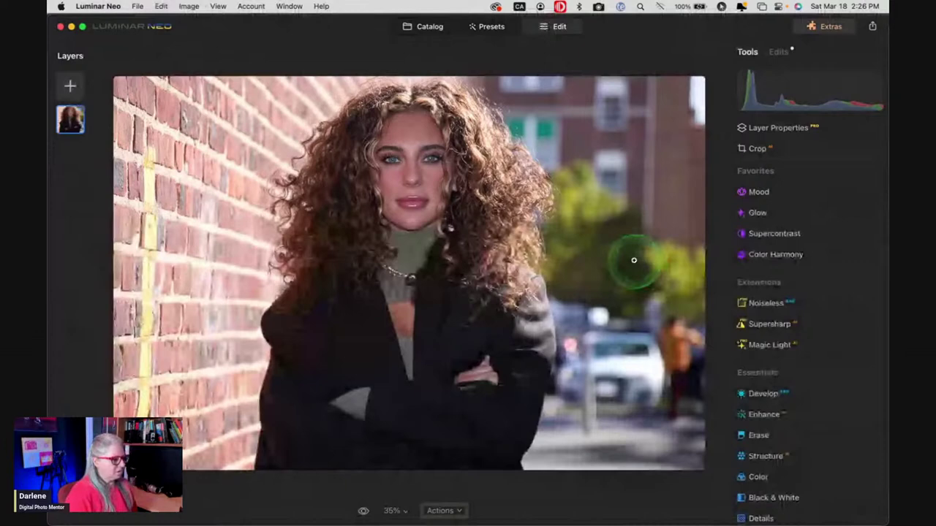
left_click(625, 256)
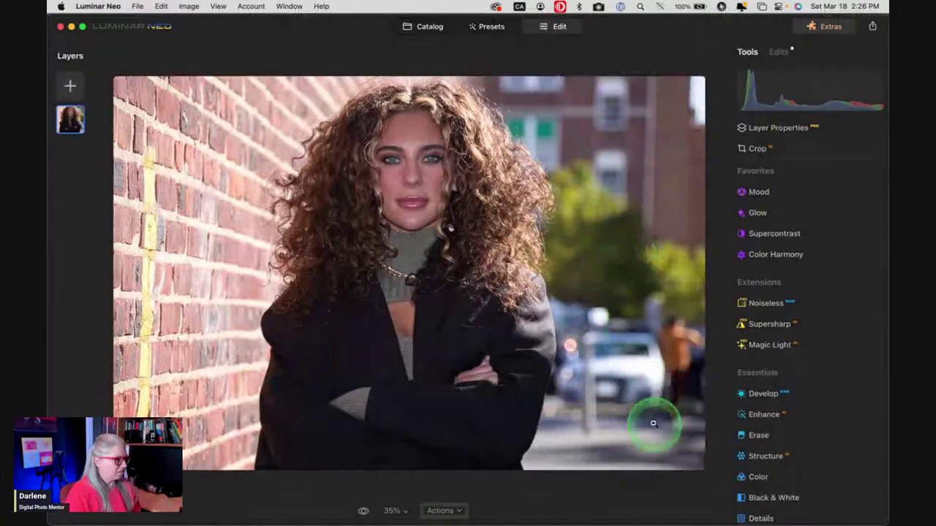
left_click_drag(653, 423, 628, 230)
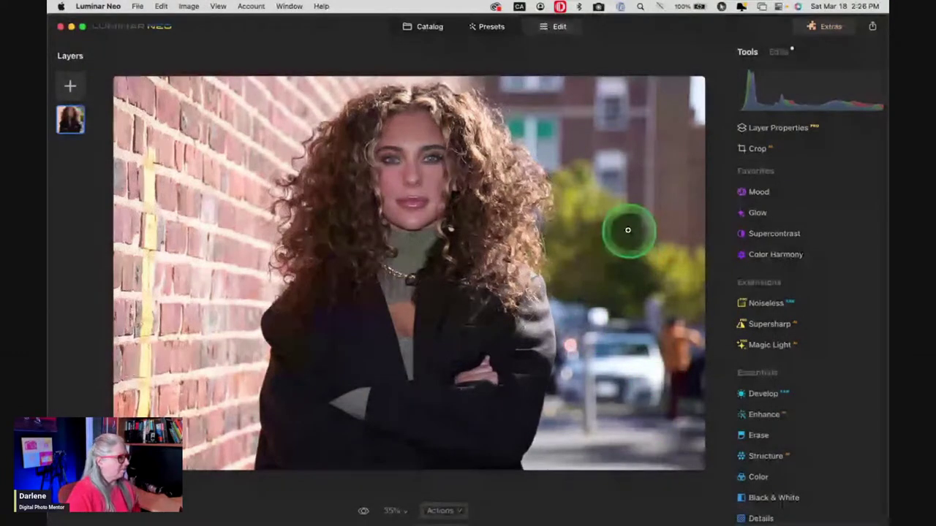
Try the Camera Portrait and Camera Neutral profiles in Develop, and set the camera profile to Camera Standard.
left_click_drag(803, 408, 771, 396)
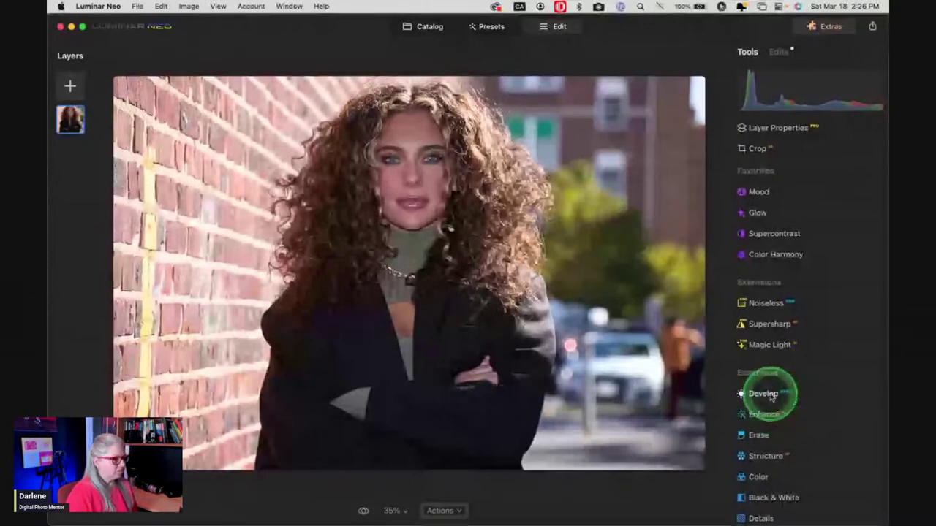
left_click(771, 397)
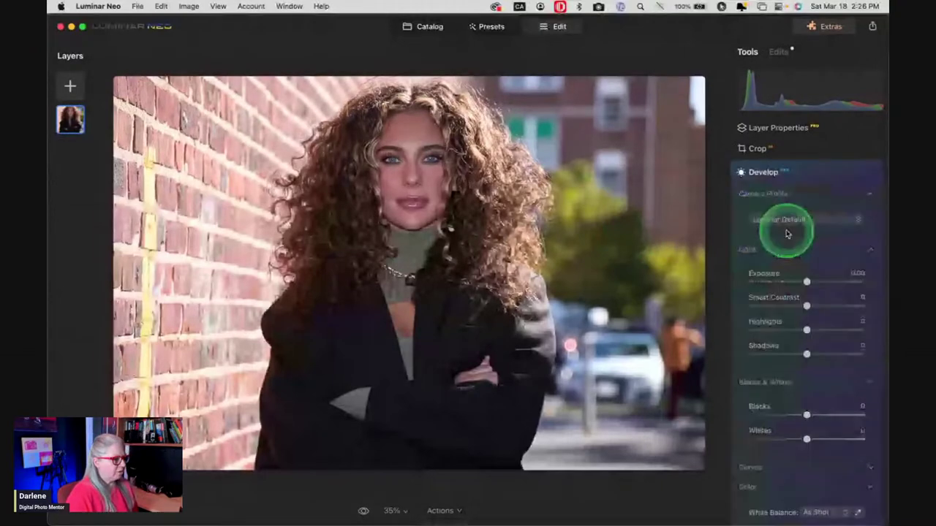
left_click_drag(787, 234, 731, 345)
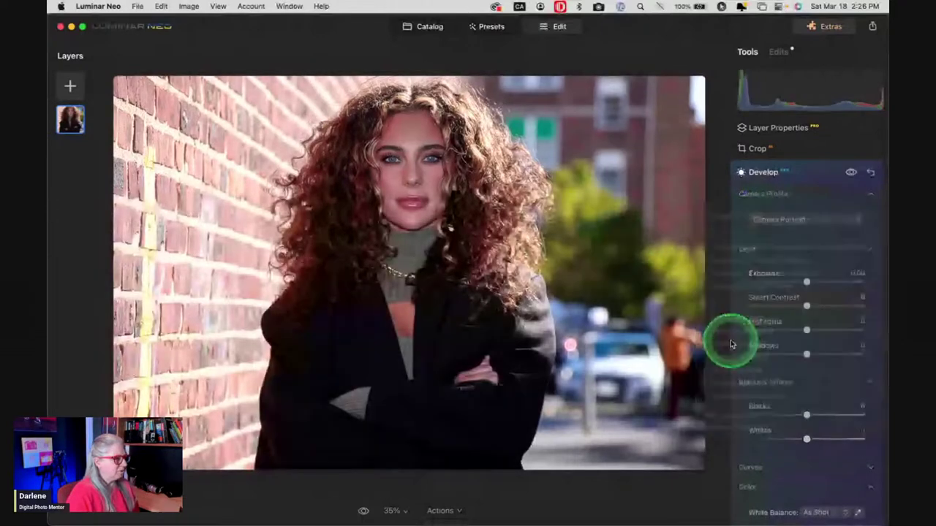
left_click(777, 220)
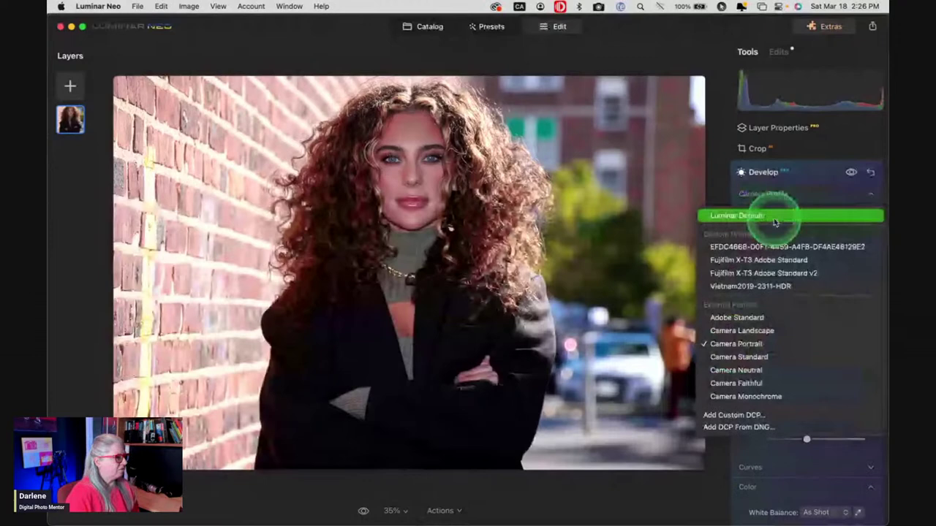
left_click(807, 221)
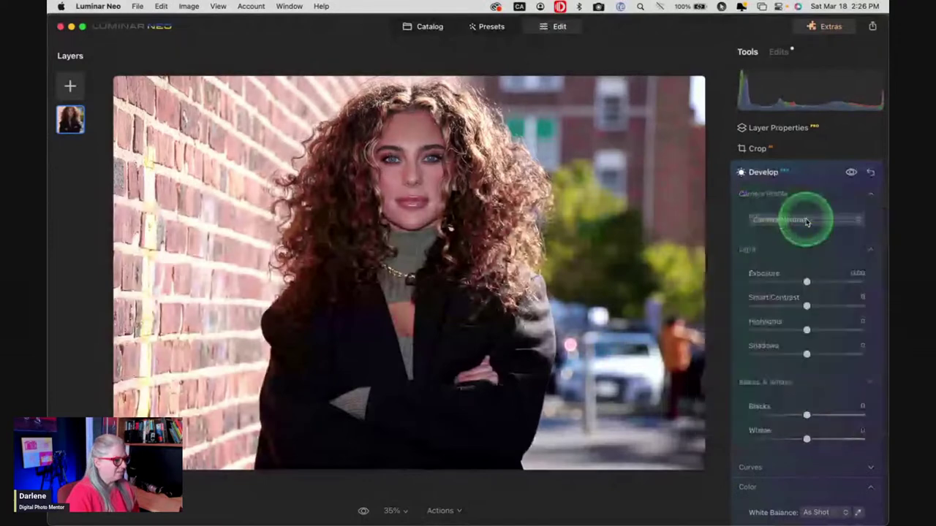
left_click(805, 221)
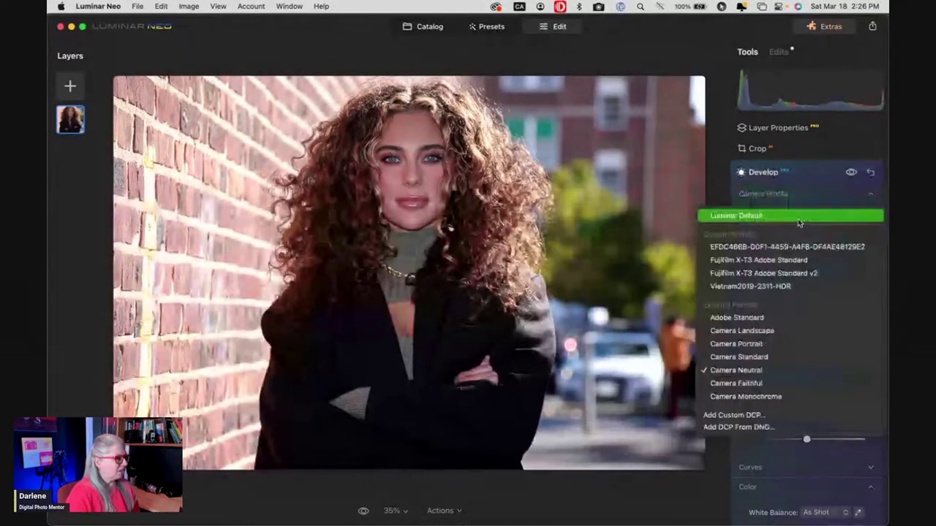
left_click(758, 356)
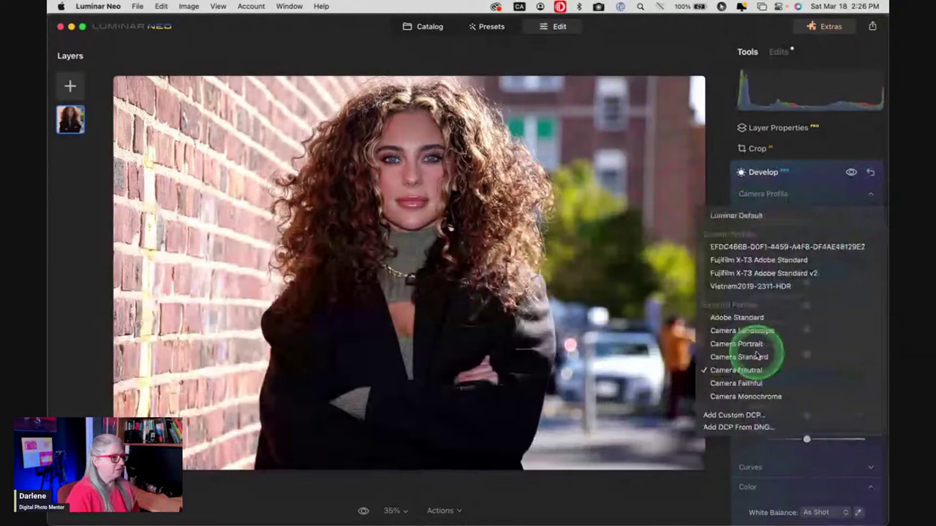
Compare the brick wall portrait with and without the Develop adjustments by toggling their preview, and check the histogram.
left_click(852, 174)
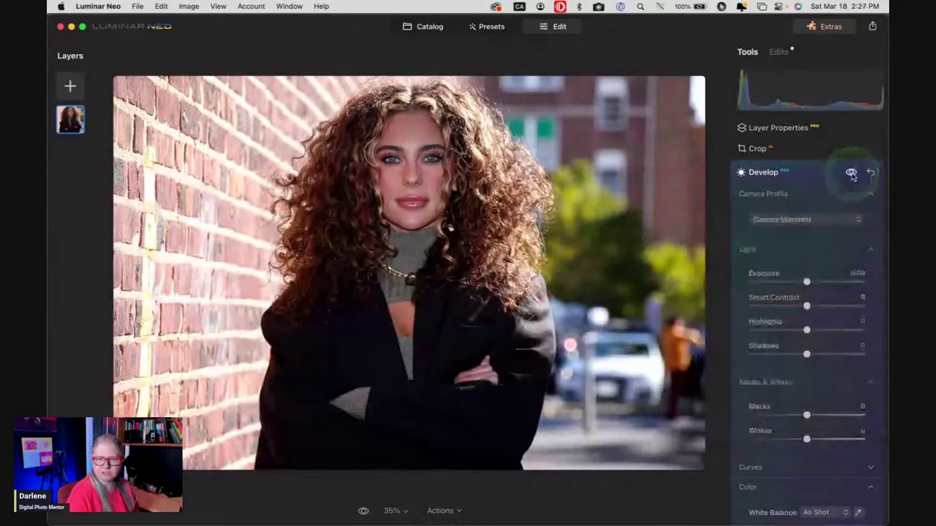
left_click(852, 174)
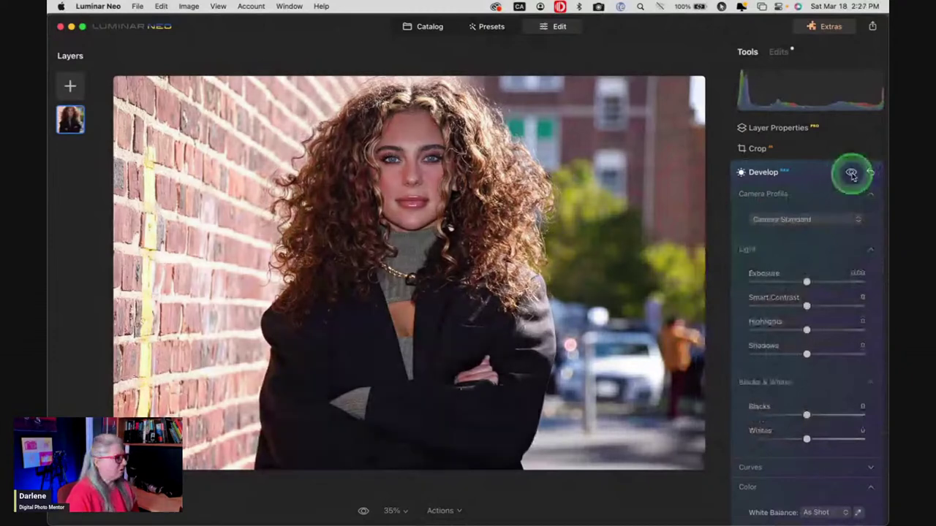
left_click(852, 174)
left_click(809, 345)
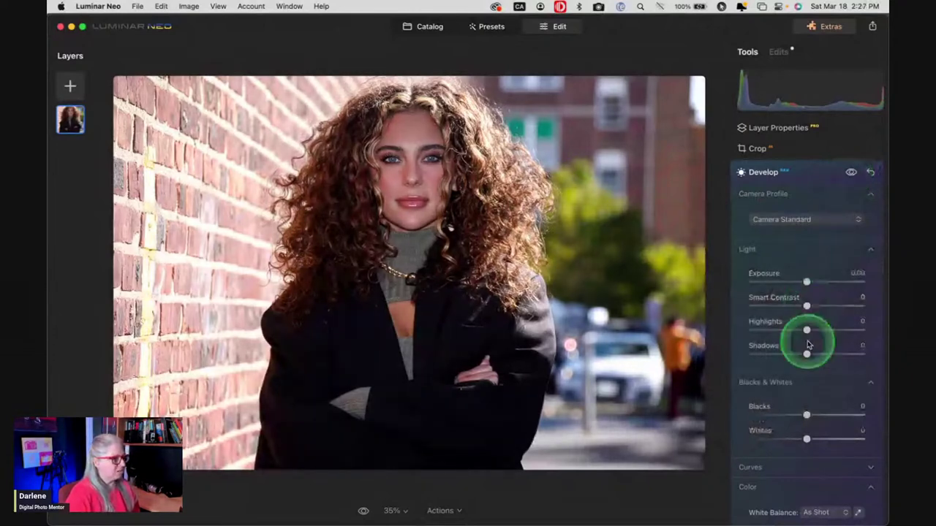
left_click(808, 245)
left_click(858, 107)
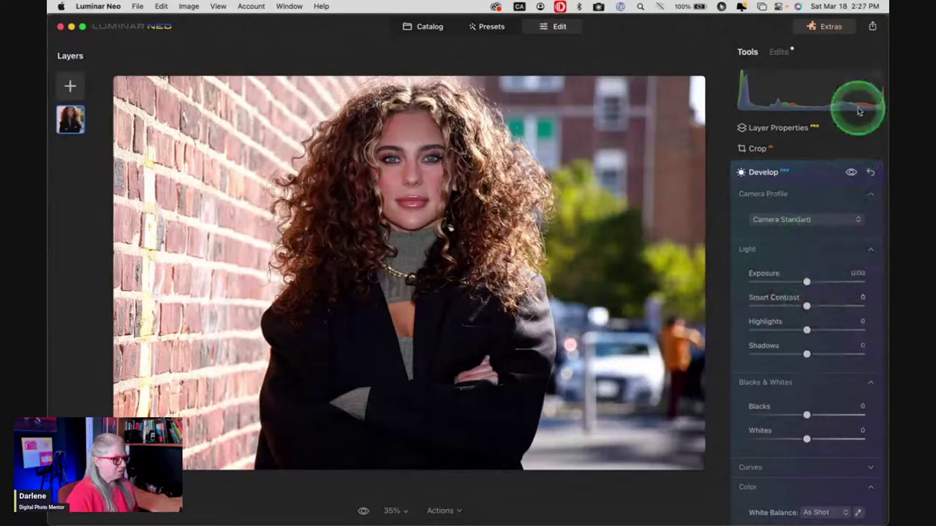
left_click(823, 255)
Expand the Curves section, show the clipping warnings and examine the clipped areas on the car, sky, wall and jacket.
scroll(795, 318, "down", 3)
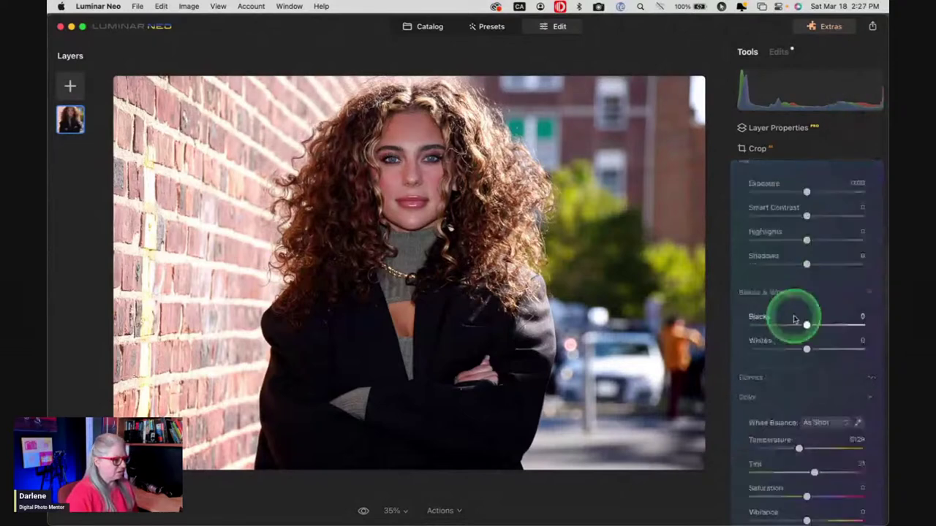
scroll(795, 318, "down", 3)
left_click(769, 285)
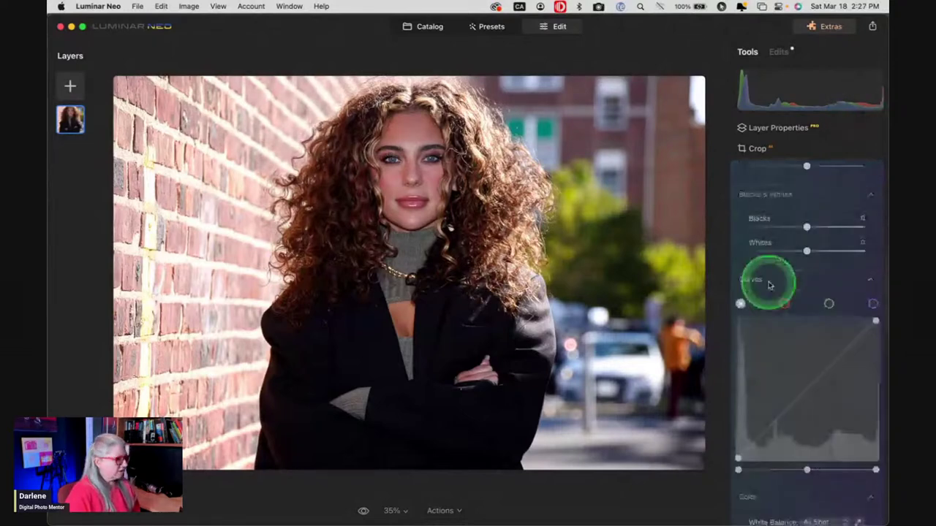
key("j")
scroll(771, 285, "down", 1)
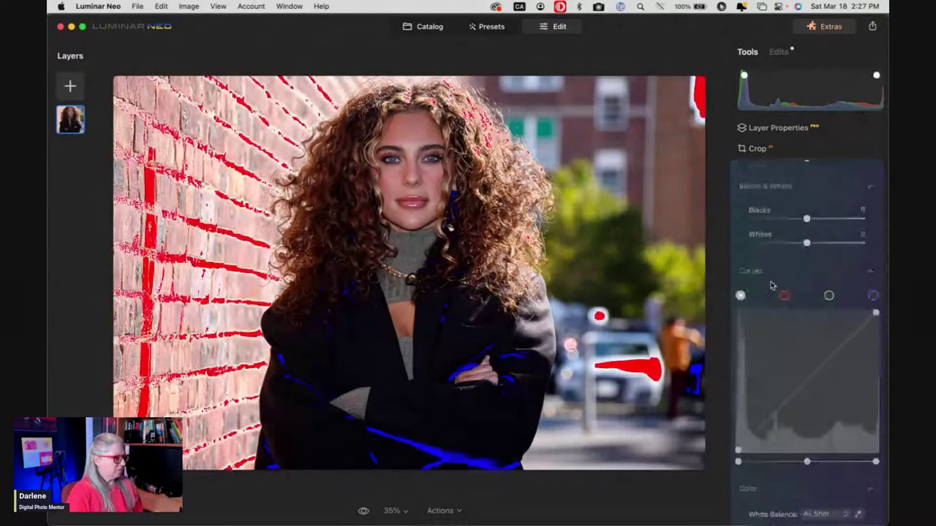
left_click(668, 381)
left_click(686, 76)
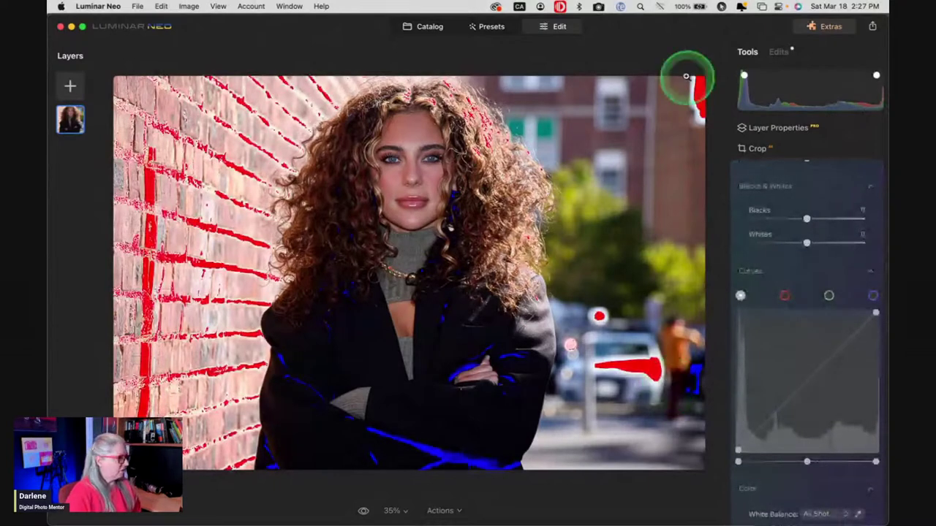
left_click(281, 283)
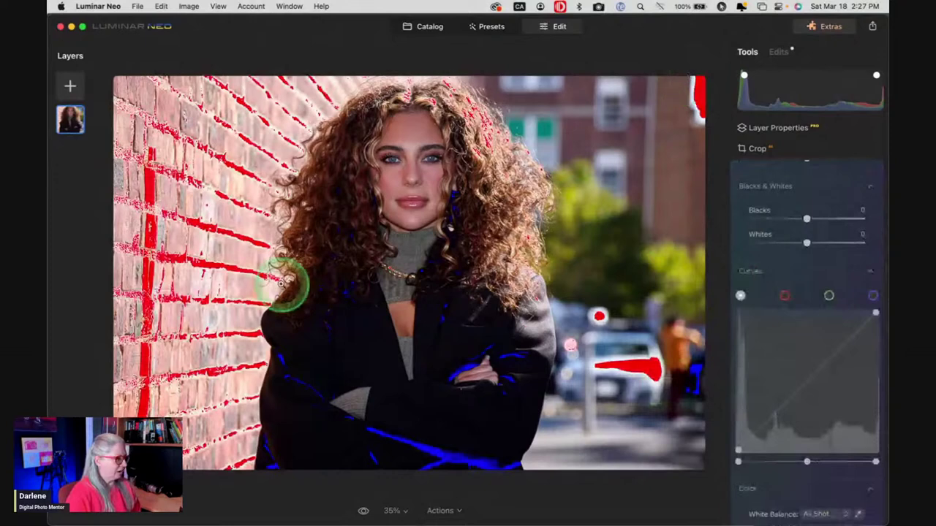
Lower the Highlights to -20 in Develop and hide the clipping warnings.
scroll(770, 367, "up", 1)
left_click(771, 367)
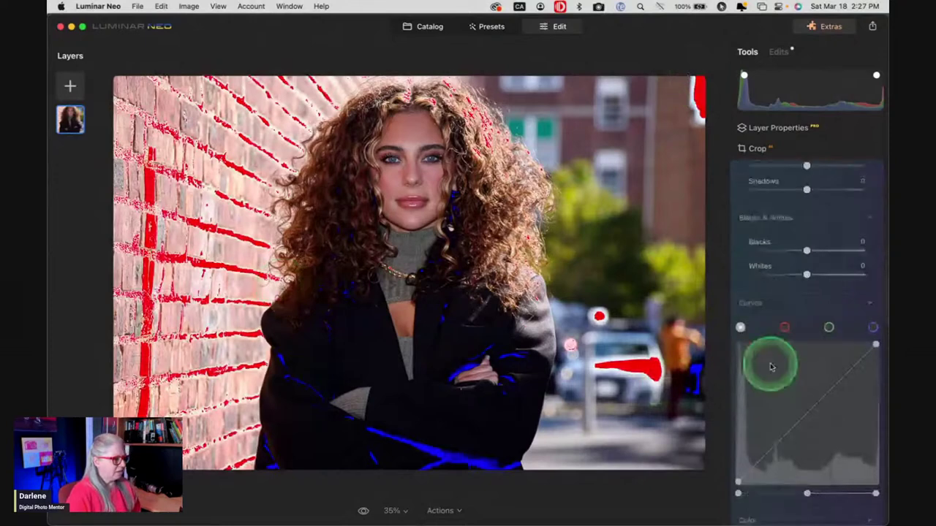
scroll(807, 272, "up", 3)
left_click(806, 272)
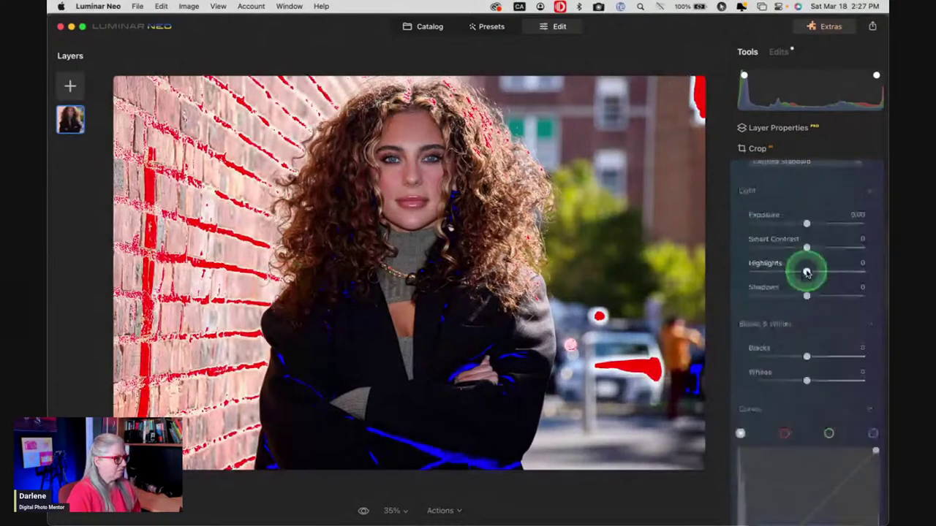
mouse_move(806, 272)
left_mouse_down()
mouse_move(786, 272)
mouse_move(820, 273)
mouse_move(762, 270)
mouse_move(795, 270)
left_mouse_up()
left_click(800, 345)
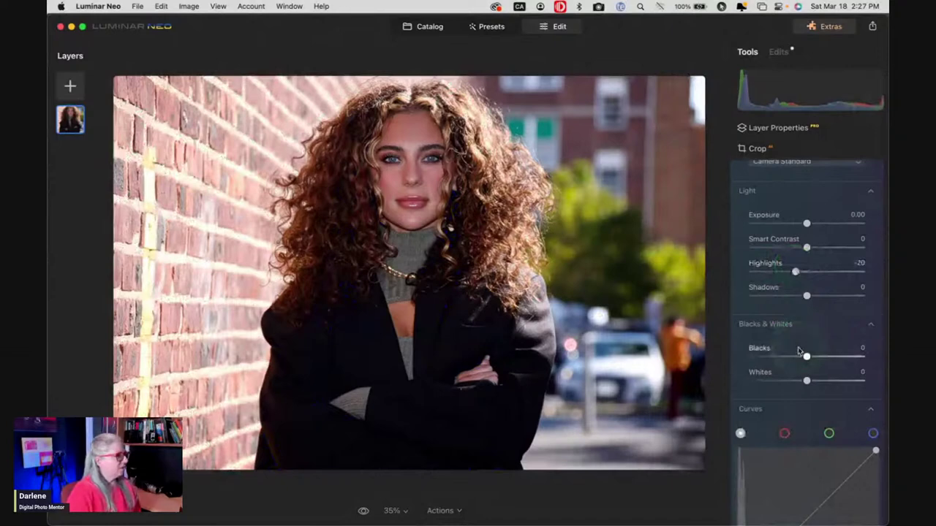
left_click_drag(702, 379, 778, 382)
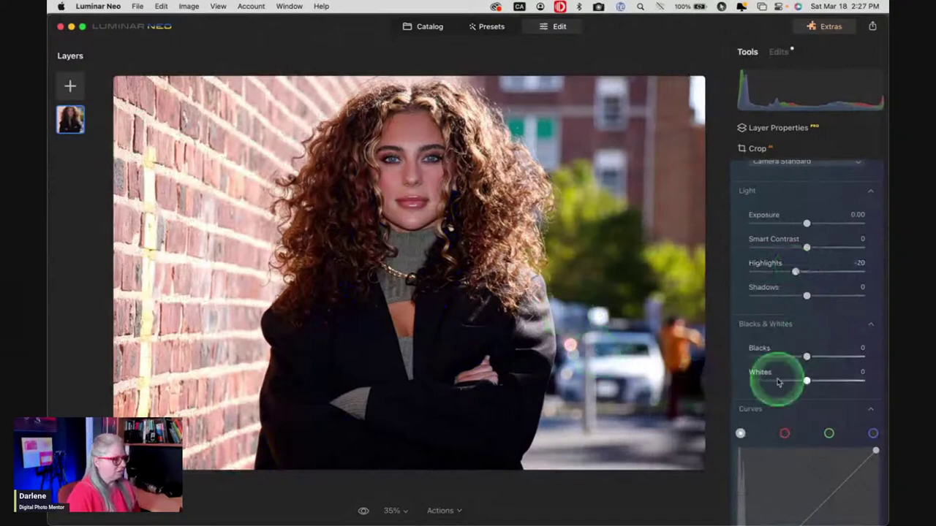
Sample a neutral point on the jacket sleeve for the white balance, giving Temperature 5563, and set the Tint to 8.
scroll(794, 334, "down", 5)
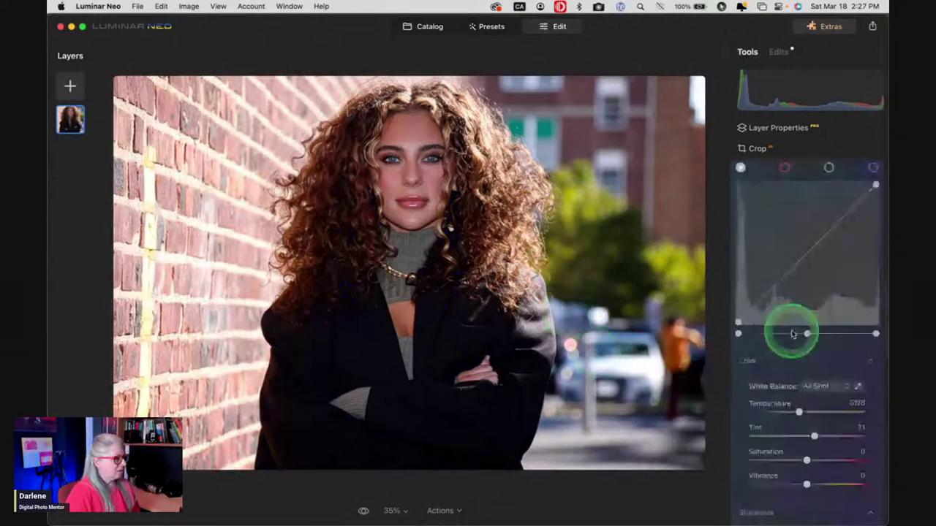
scroll(793, 334, "down", 1)
left_click(857, 324)
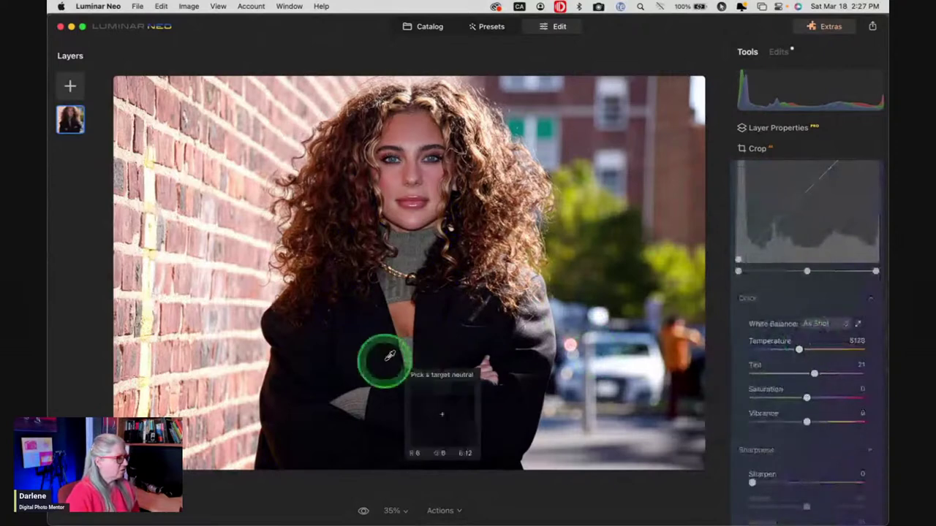
left_click(540, 324)
mouse_move(814, 374)
left_mouse_down()
mouse_move(801, 350)
mouse_move(809, 372)
left_mouse_up()
left_click(802, 355)
left_click(808, 375)
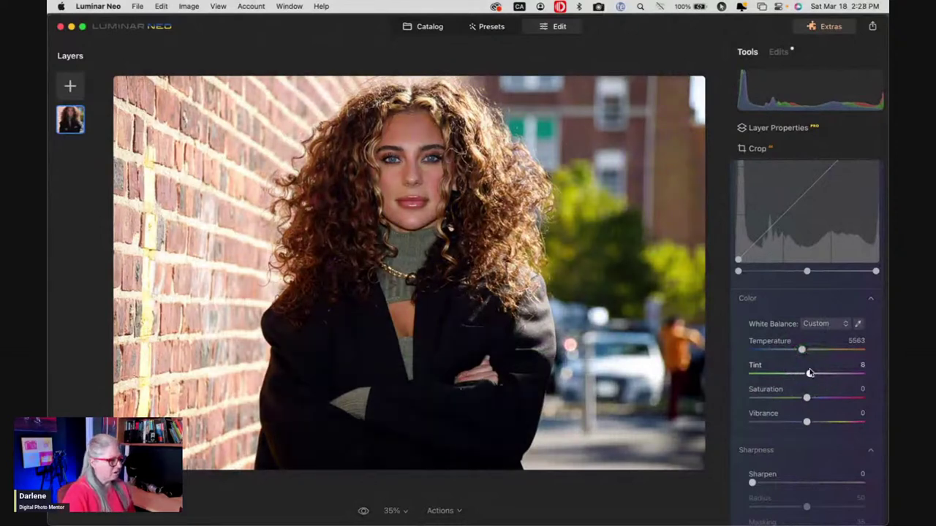
Set the Sharpen amount to 7 in the Sharpness section.
scroll(810, 373, "down", 3)
scroll(809, 373, "down", 1)
left_click_drag(753, 354, 763, 359)
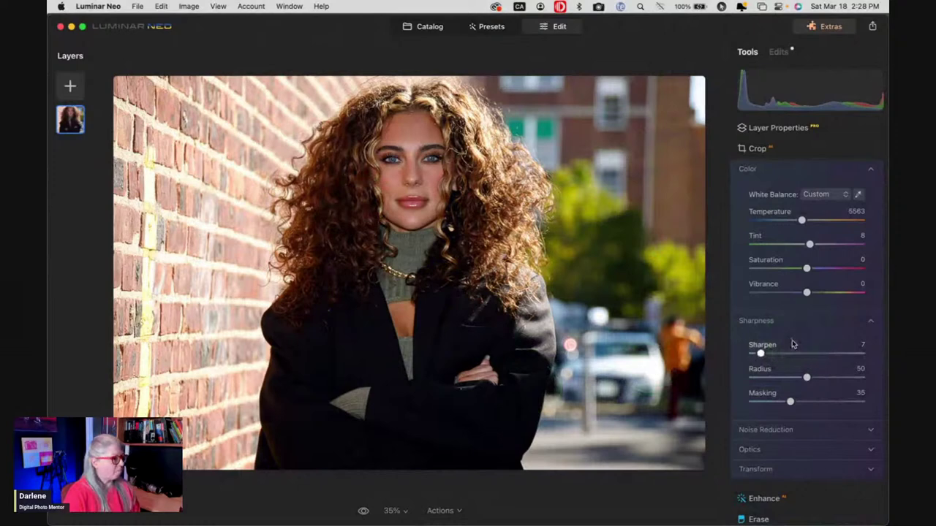
Lower the Highlights to -23 and check the clipping warnings on the photo.
scroll(793, 344, "up", 5)
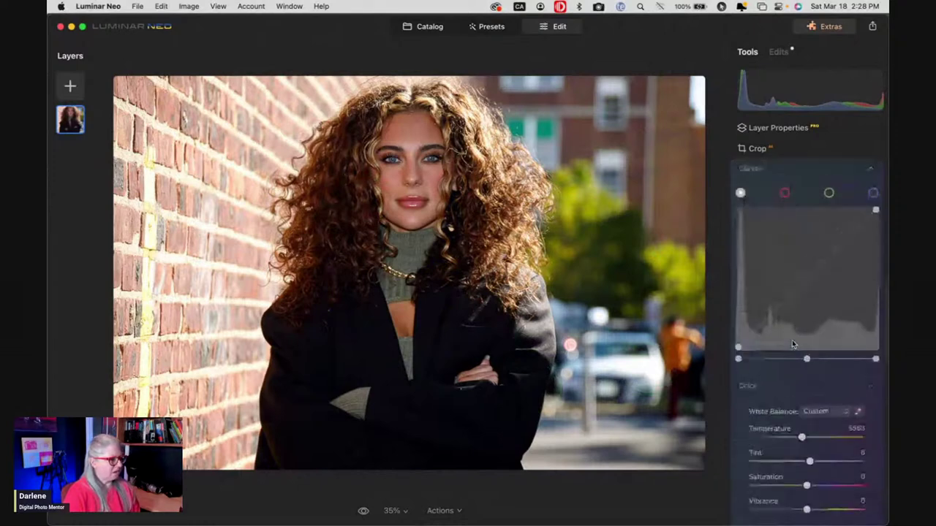
scroll(792, 340, "up", 6)
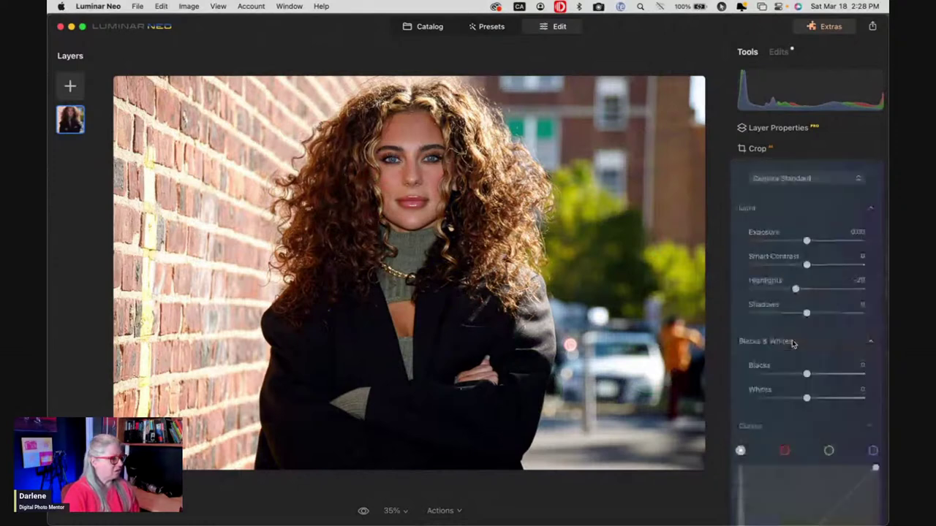
scroll(794, 344, "up", 1)
left_click(795, 311)
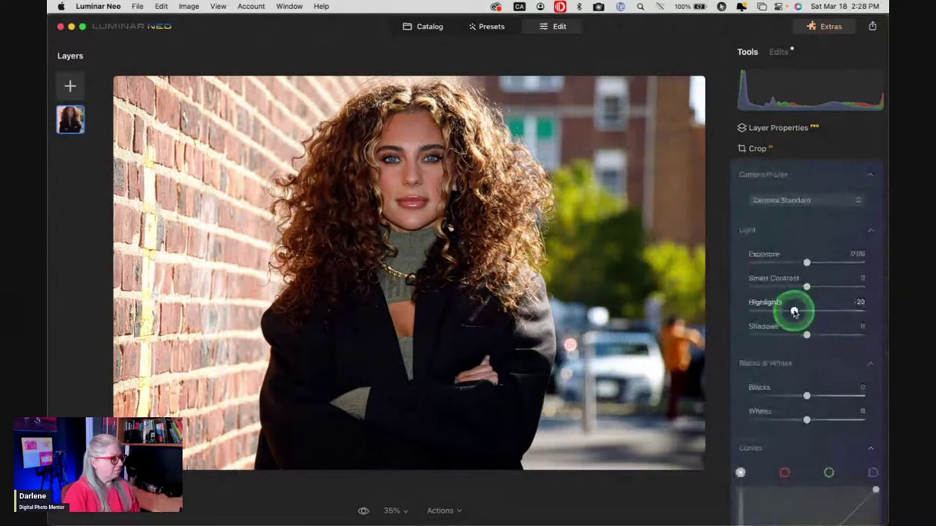
left_click_drag(794, 311, 793, 311)
left_click(797, 355)
left_click(800, 370)
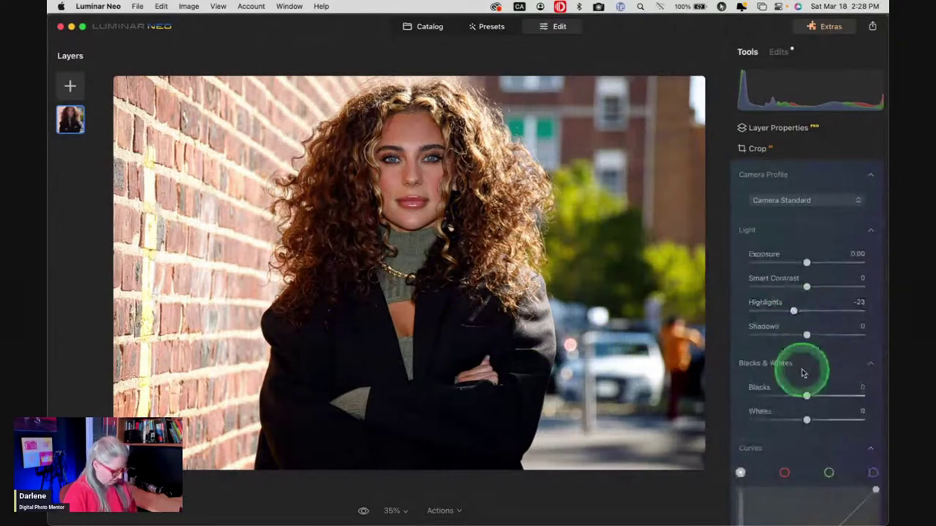
key("j")
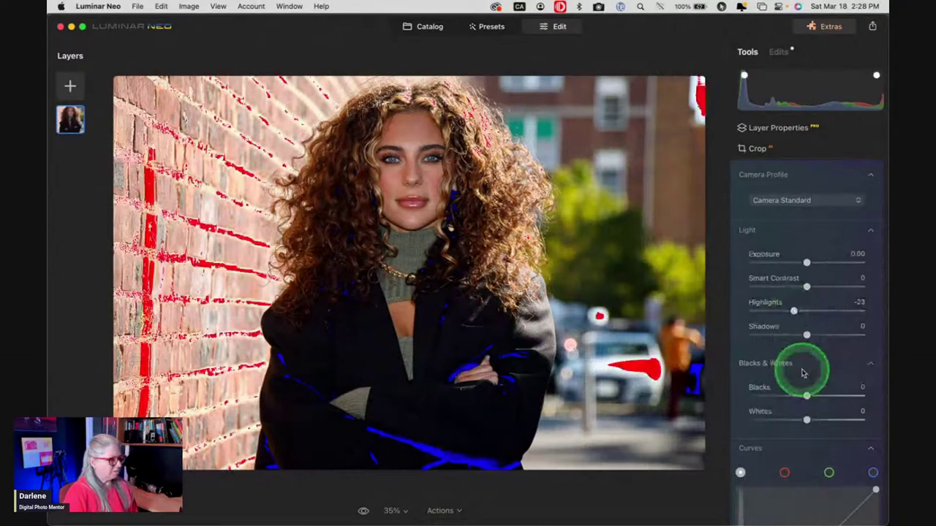
left_click(806, 395)
key("j")
Set the Shadows to 5 and the Whites to -16, recheck the clipping warnings and close Develop.
left_click_drag(807, 335, 809, 335)
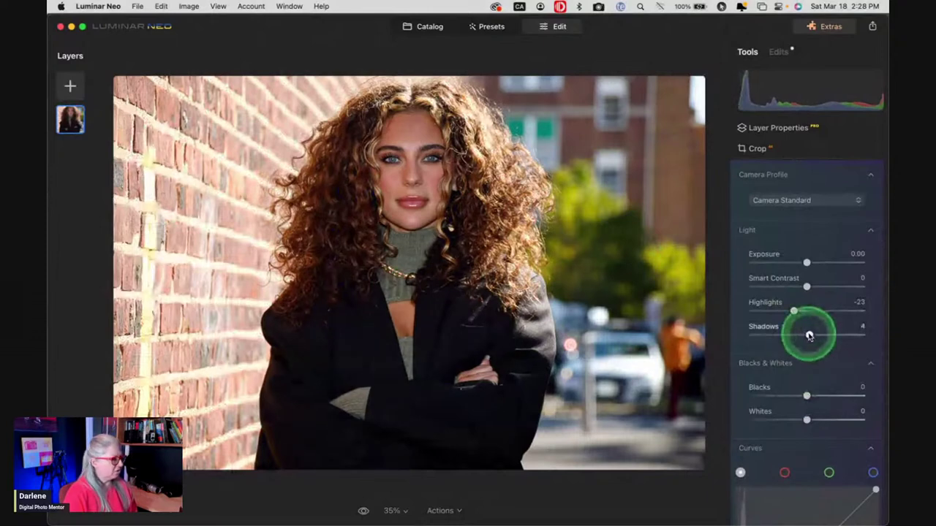
scroll(809, 335, "down", 2)
scroll(809, 337, "down", 1)
left_click_drag(807, 376, 800, 376)
left_click(809, 292)
left_click_drag(809, 293, 809, 292)
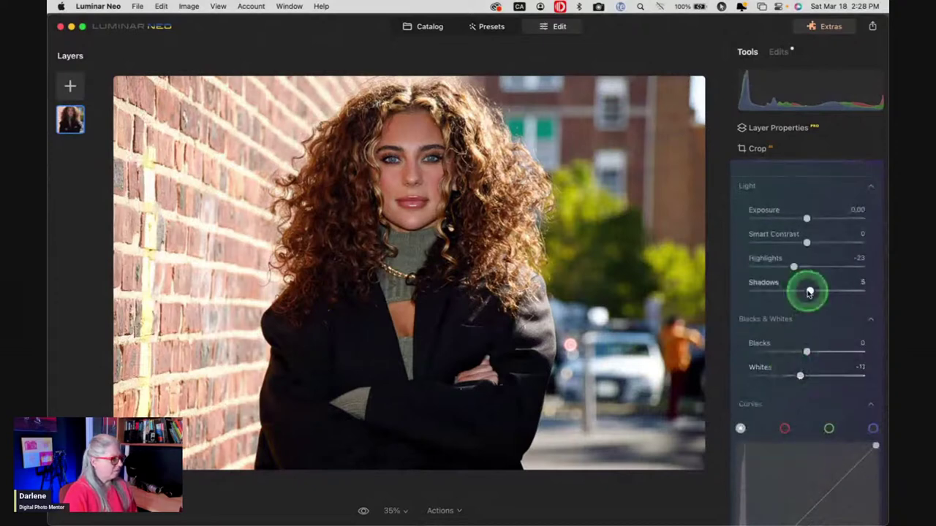
left_click(800, 376)
left_click_drag(800, 376, 798, 376)
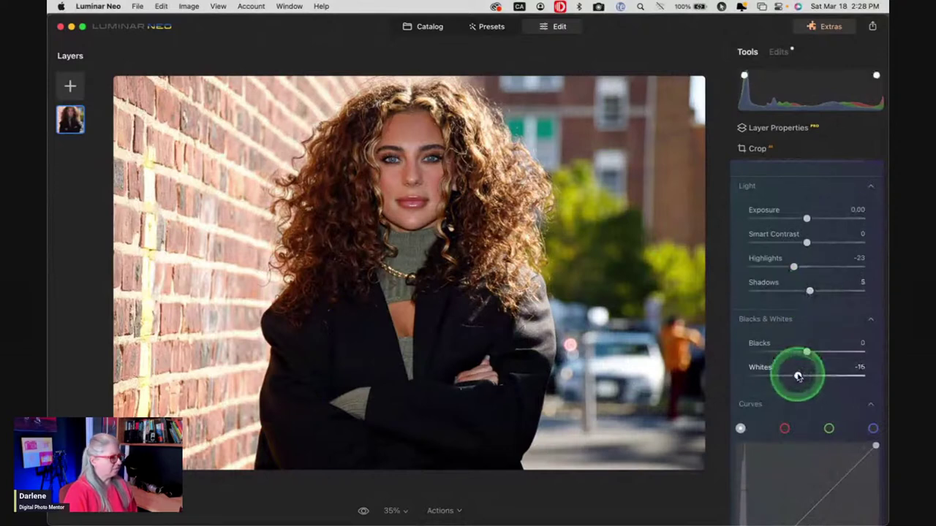
key("j")
key("j")
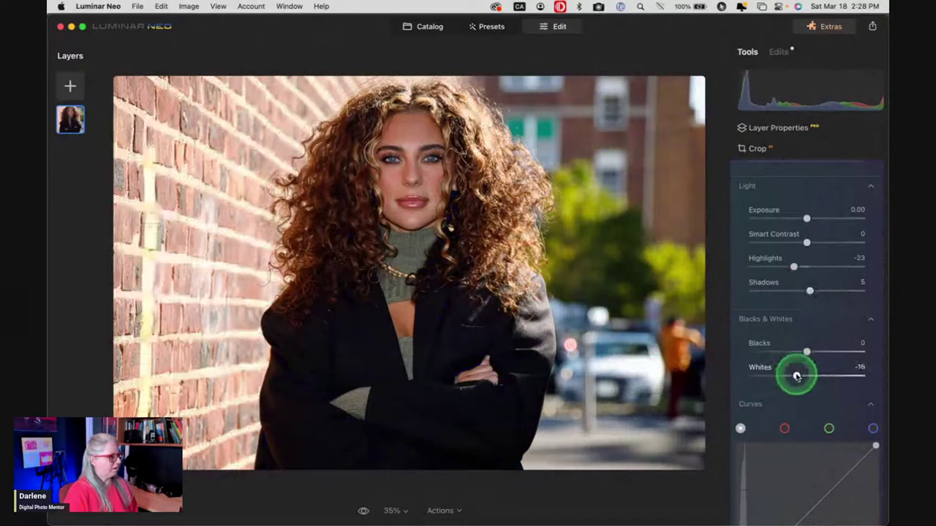
scroll(798, 376, "up", 5)
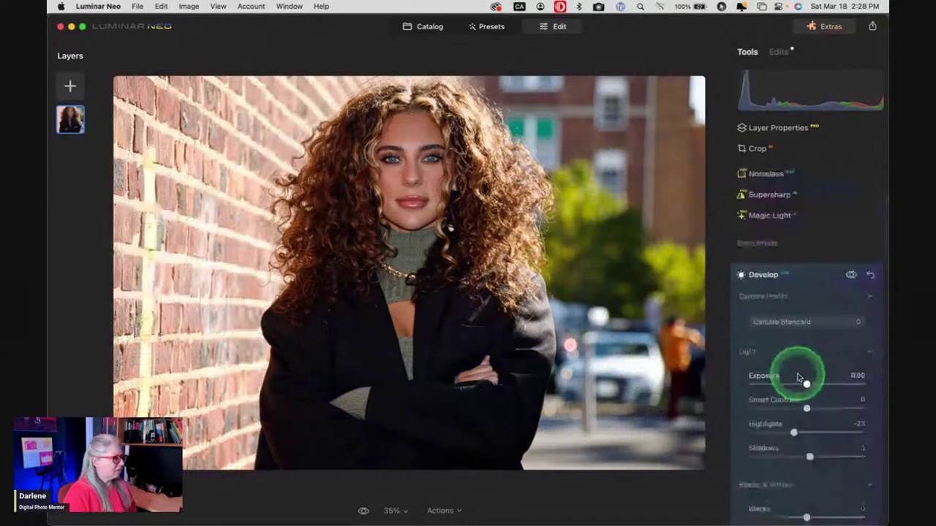
left_click(797, 275)
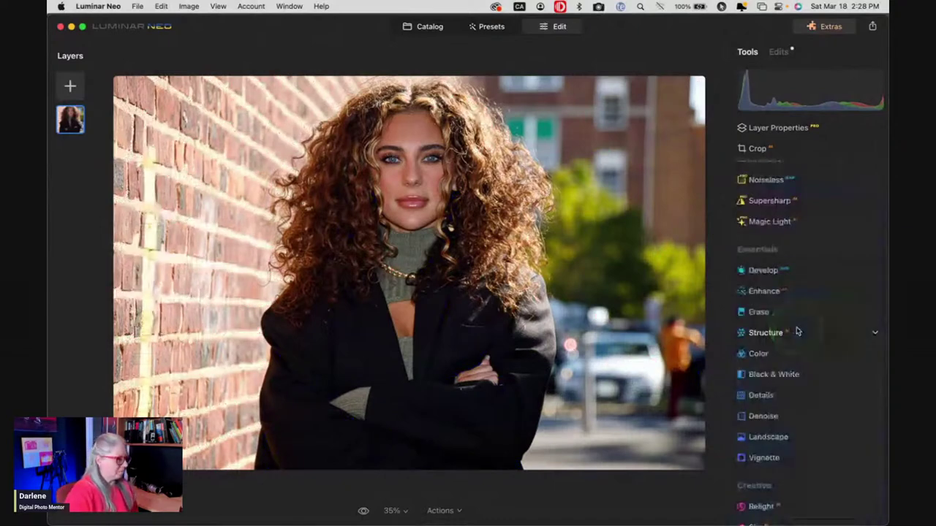
Open the Crop tool and generate an automatic composition for the portrait, keeping the Original ratio.
scroll(797, 331, "up", 1)
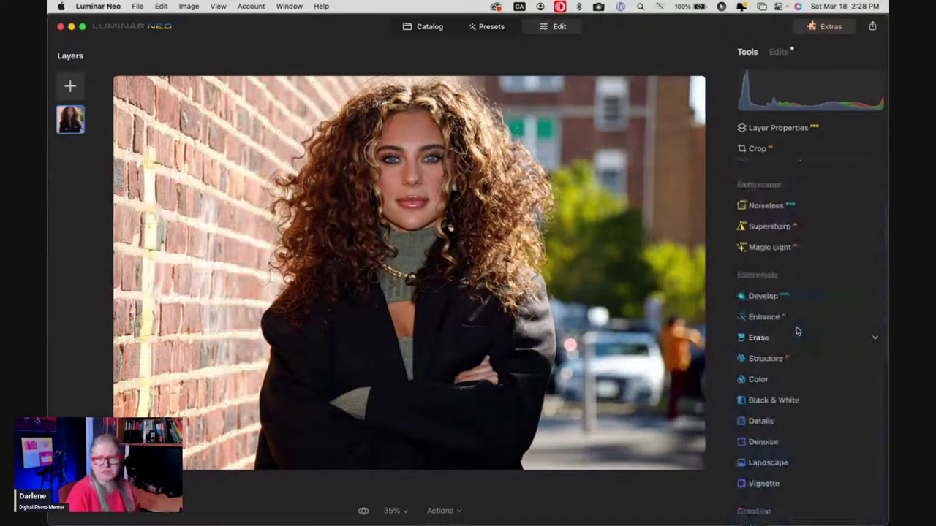
scroll(798, 293, "up", 4)
left_click(786, 148)
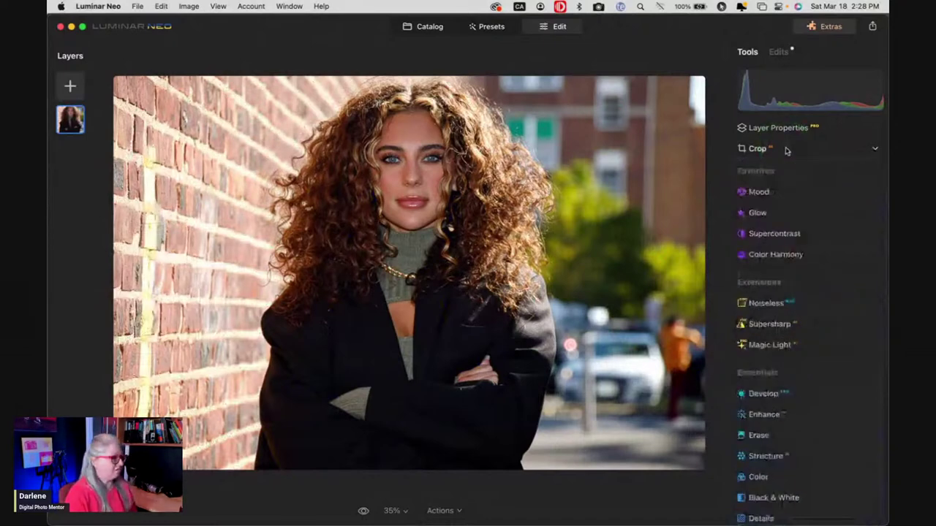
left_click(785, 148)
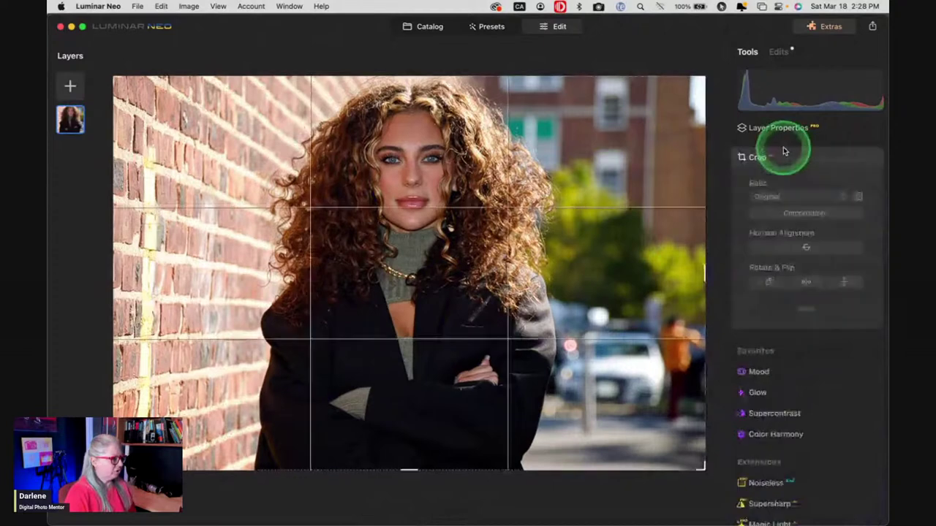
left_click(788, 187)
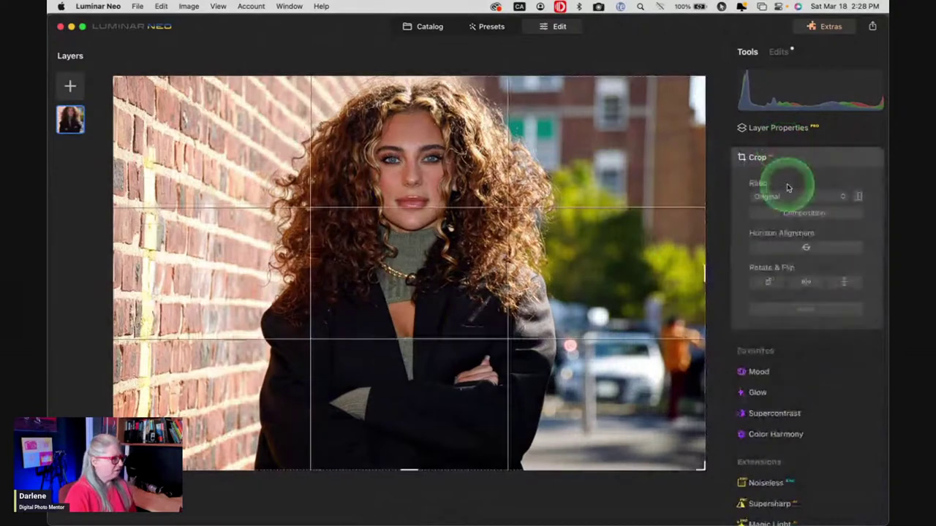
left_click(801, 214)
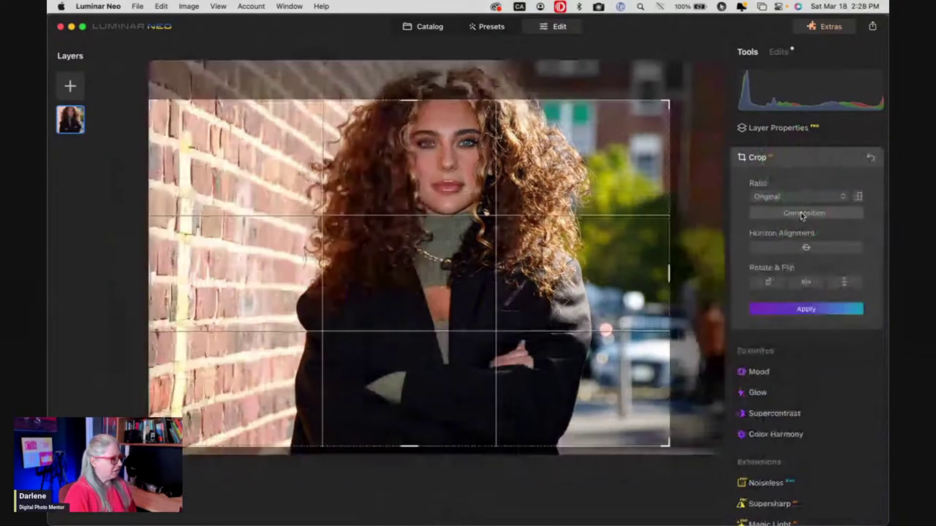
Reposition the portrait within the suggested crop frame, keeping the woman near the centre, and apply the crop.
left_click_drag(403, 364, 393, 403)
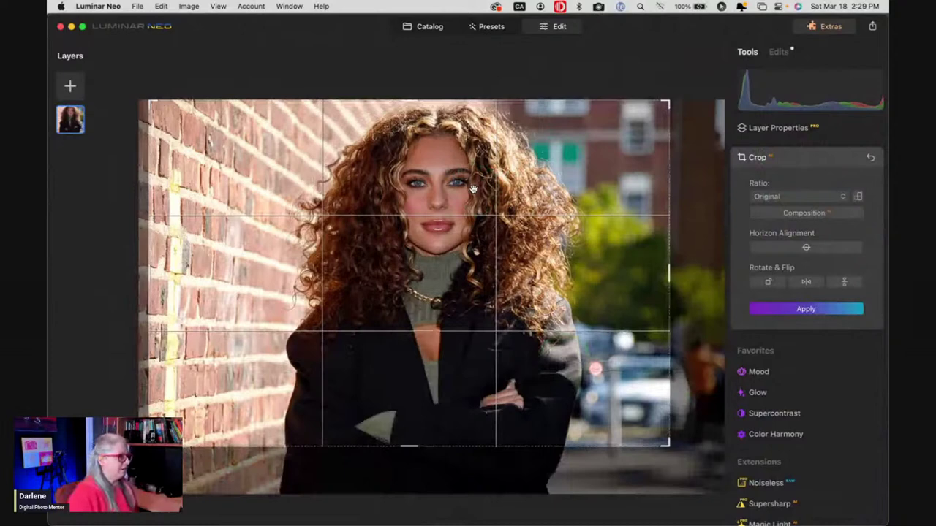
left_click(475, 191)
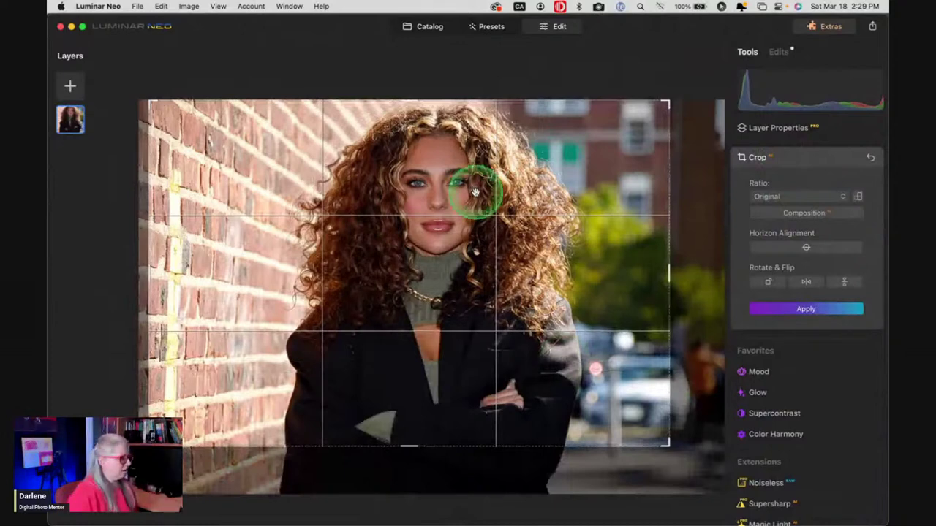
left_click_drag(475, 191, 498, 219)
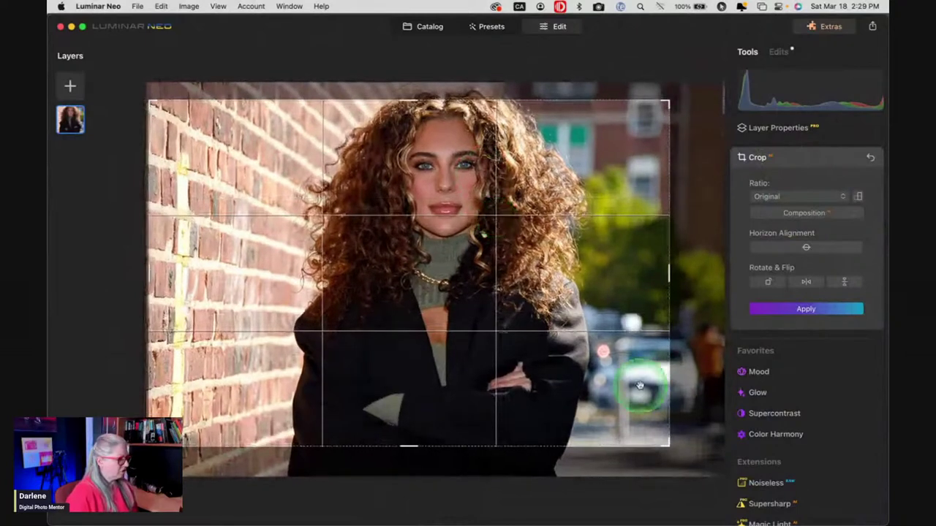
left_click(310, 442)
left_click(677, 447)
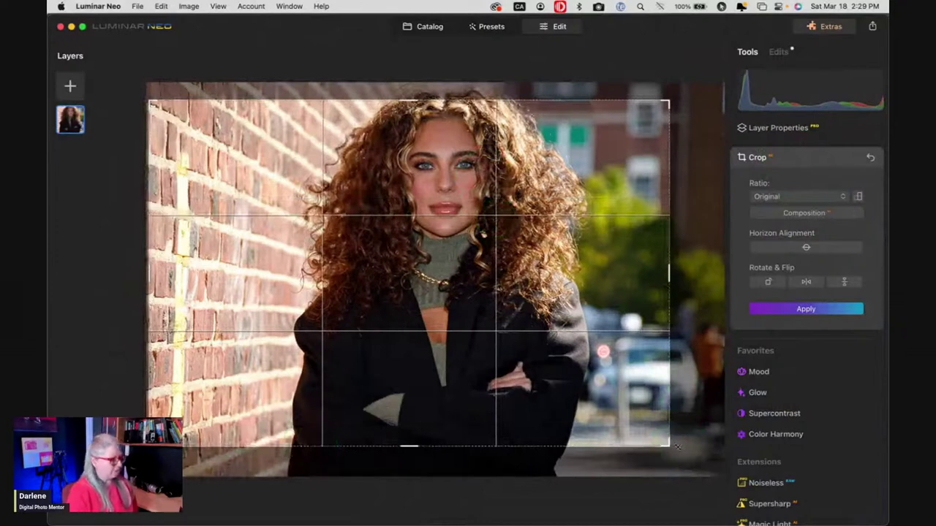
key("Return")
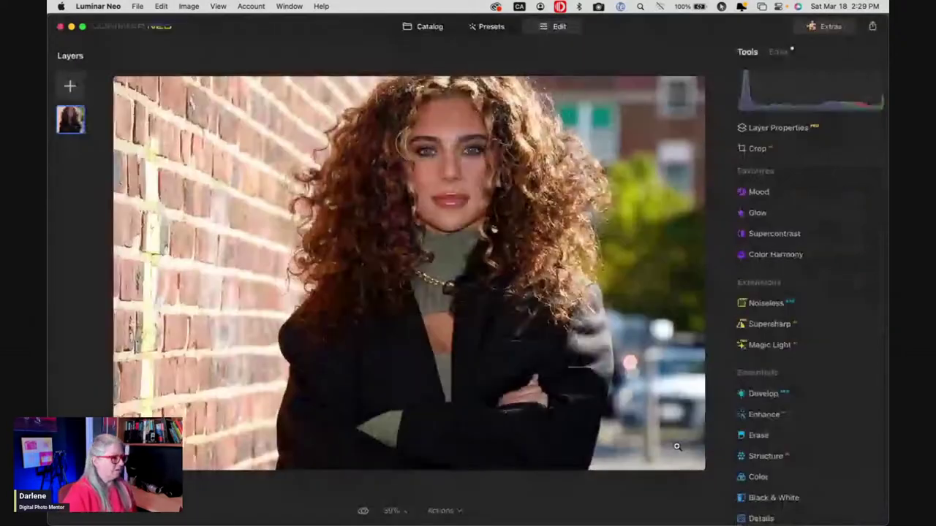
Reopen the crop, enlarge the frame and shift the photo to leave space above the woman's hair, and apply it.
left_click(781, 238)
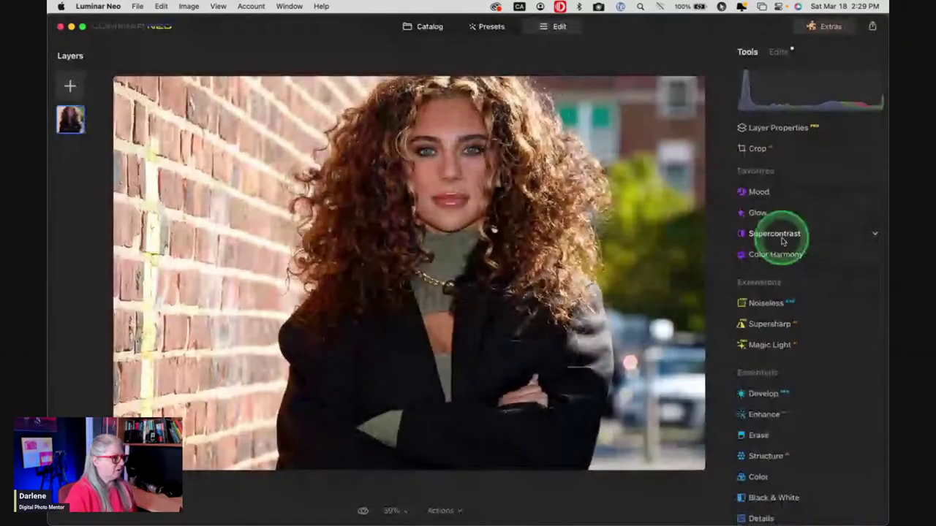
key("c")
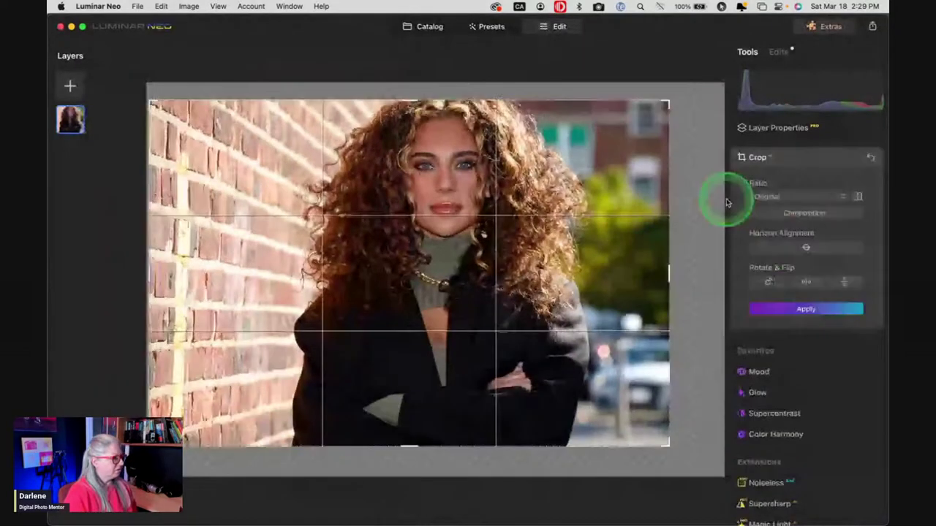
left_click_drag(728, 203, 552, 206)
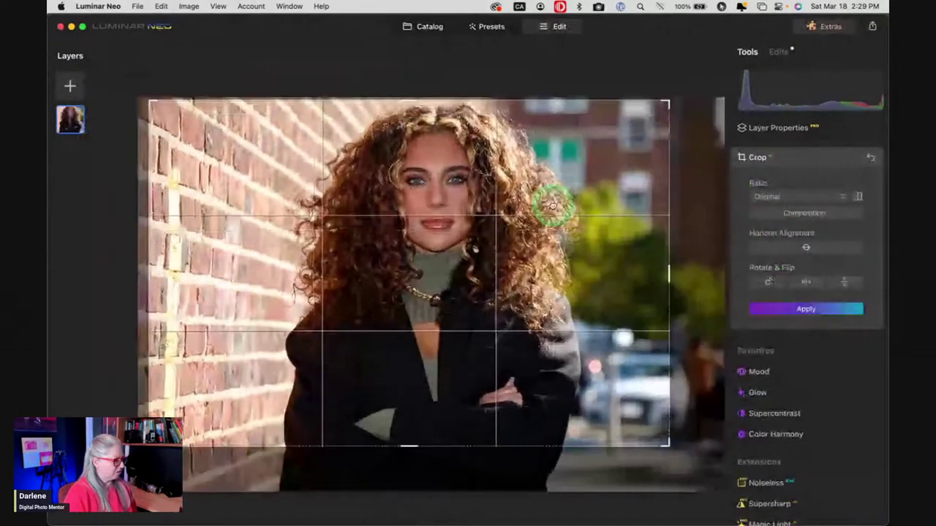
left_click(667, 443)
left_click_drag(667, 443, 692, 467)
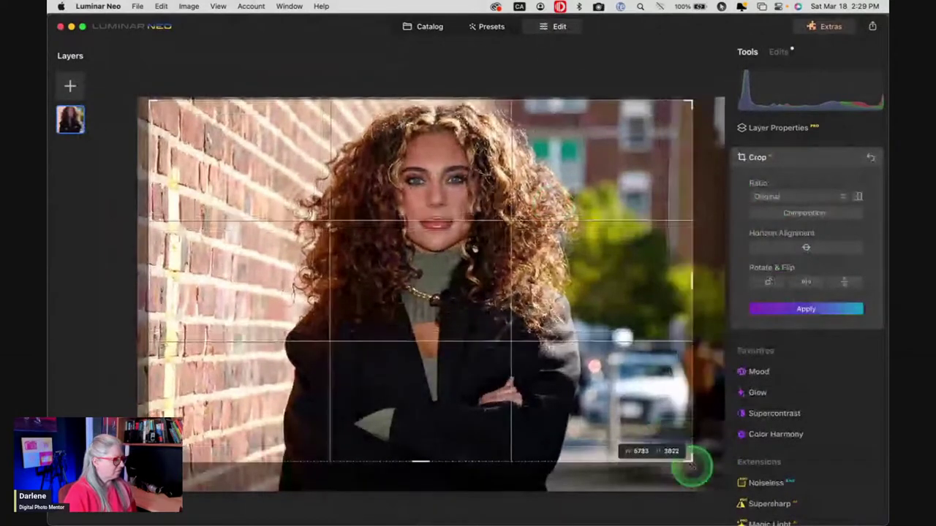
left_click(547, 352)
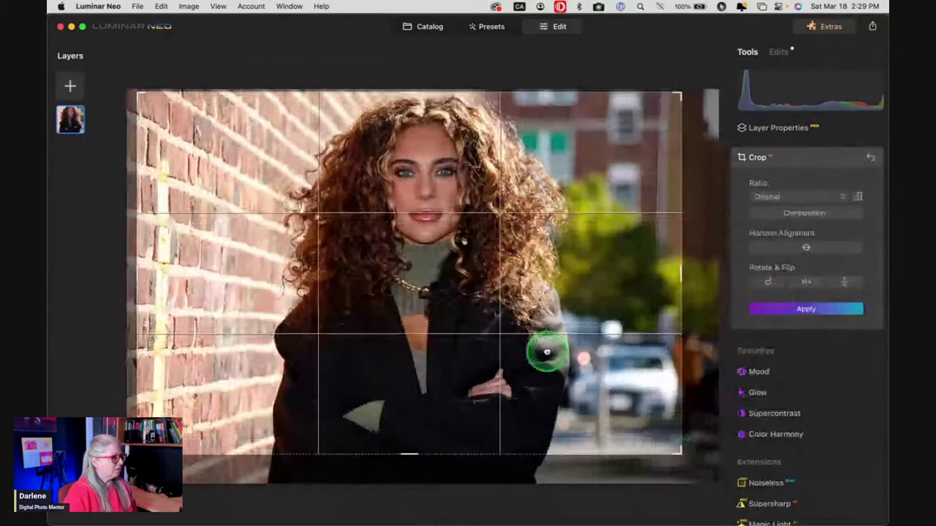
left_click_drag(547, 353, 563, 356)
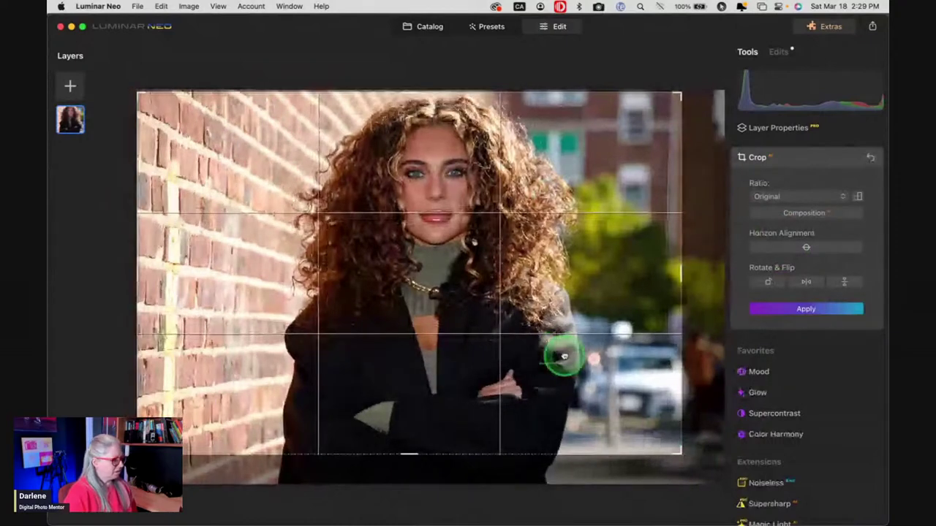
left_click_drag(564, 356, 560, 375)
left_click_drag(681, 454, 686, 458)
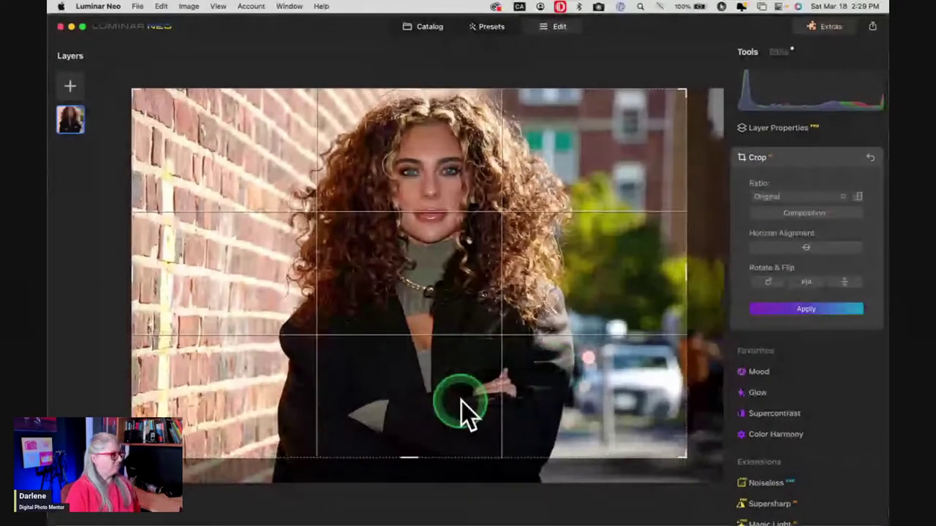
key("Return")
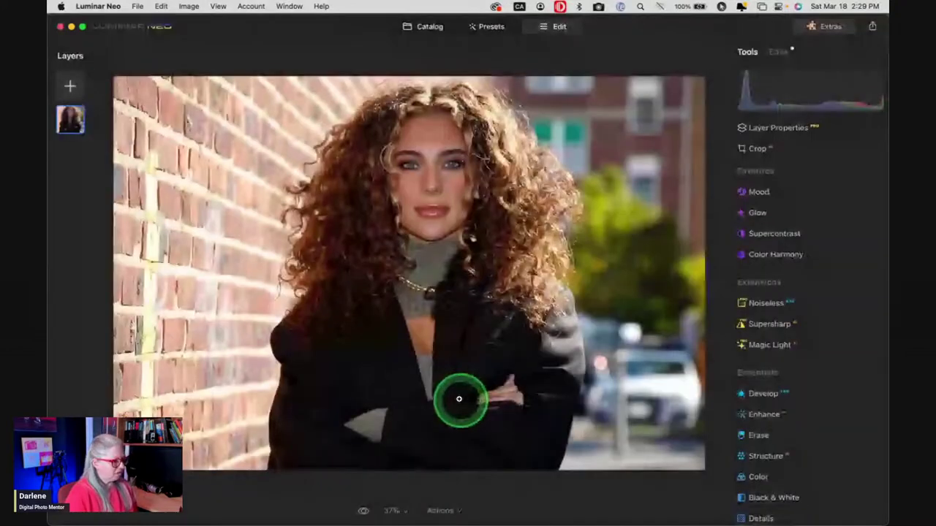
Open Portrait Bokeh and set its Amount to 66.
scroll(790, 396, "down", 5)
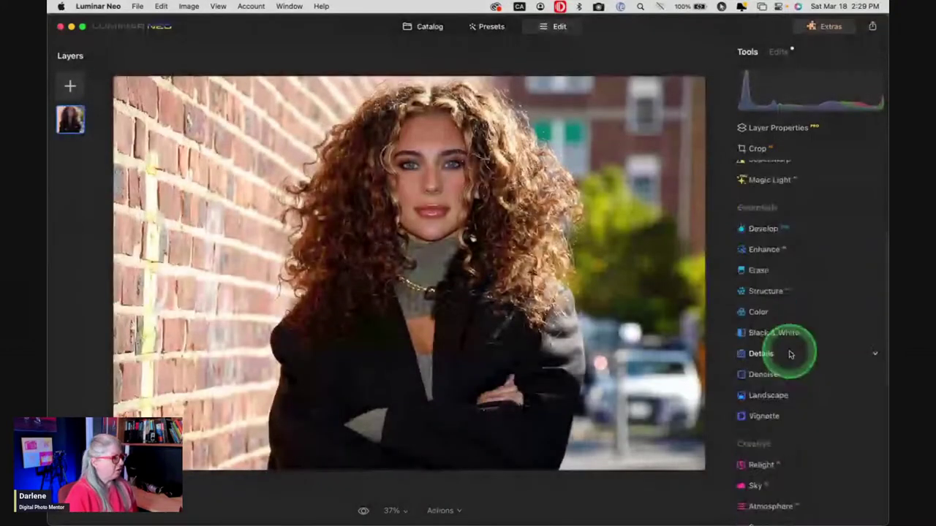
scroll(789, 355, "down", 4)
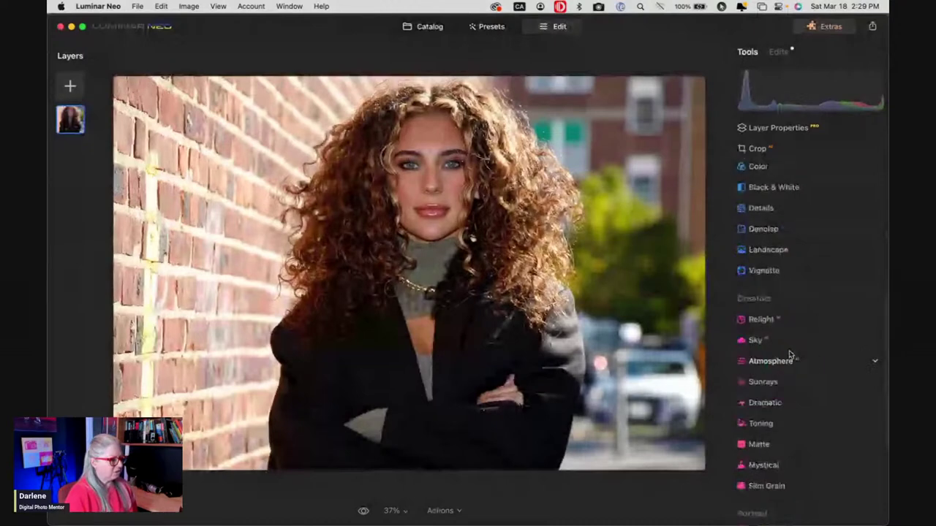
scroll(790, 355, "down", 5)
left_click(783, 358)
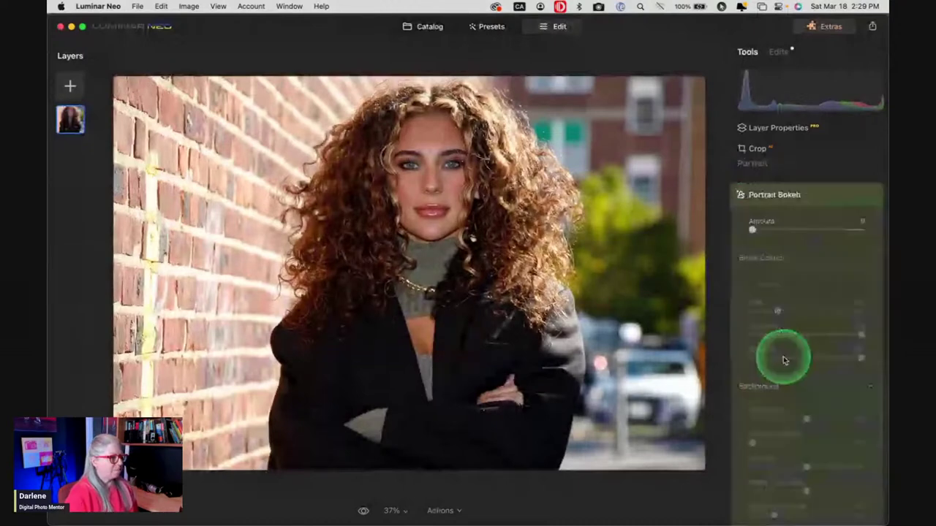
left_click(751, 223)
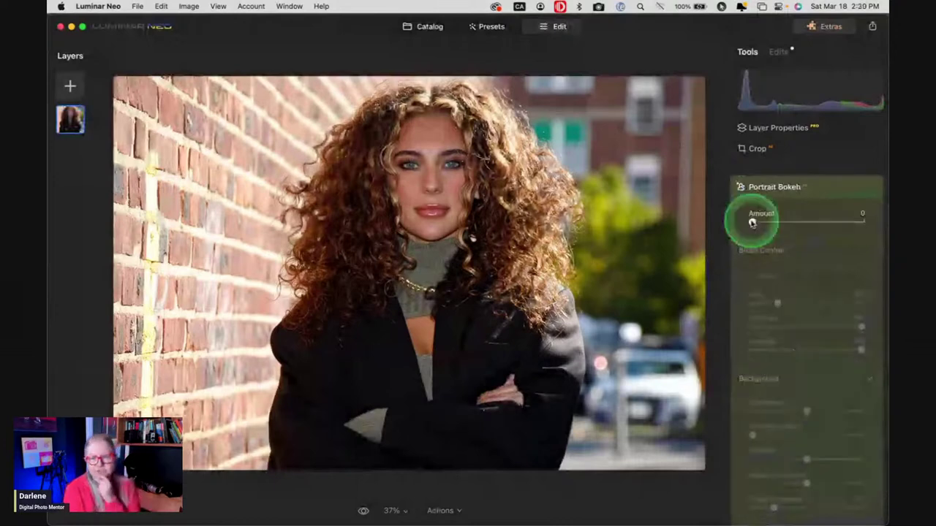
left_click_drag(751, 222, 825, 222)
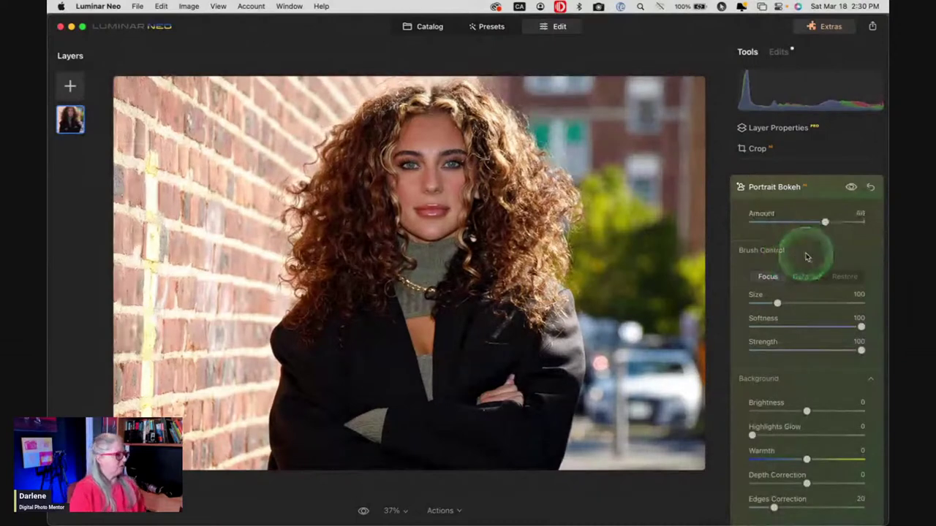
Set the Focus brush Strength to 49 and paint focus along the outline of the woman's coat and hair.
left_click(432, 303)
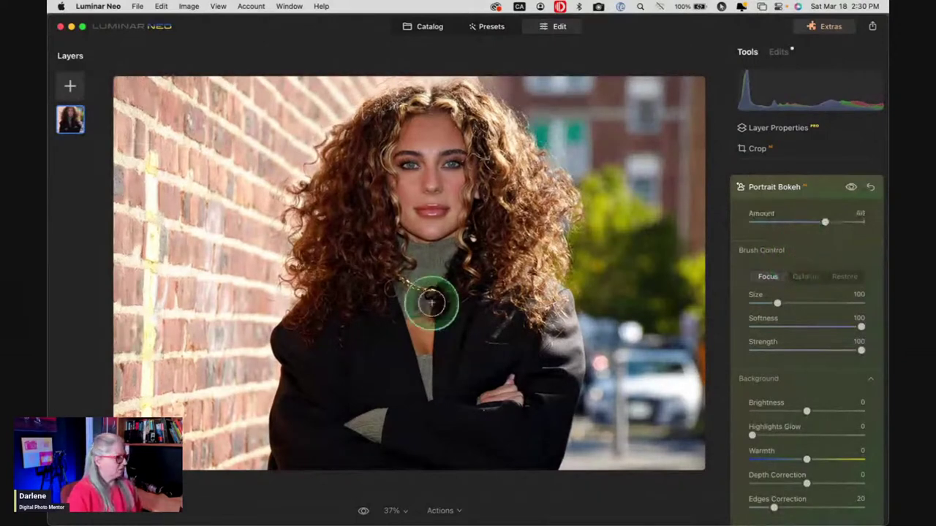
left_click_drag(432, 303, 434, 294)
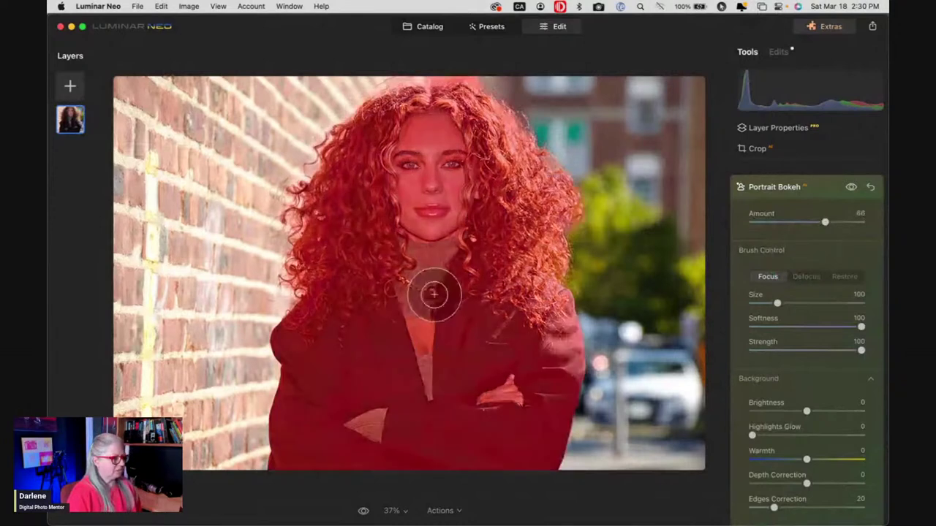
left_click(805, 350)
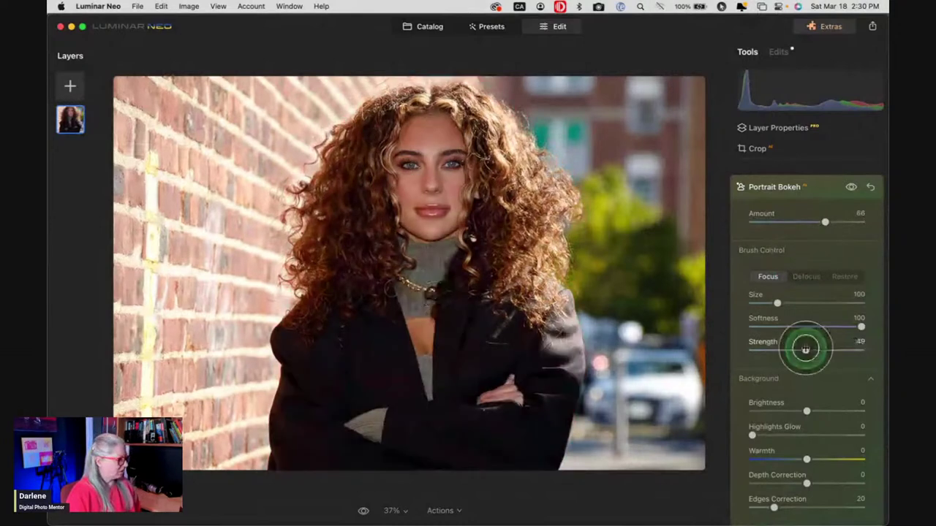
left_click(281, 459)
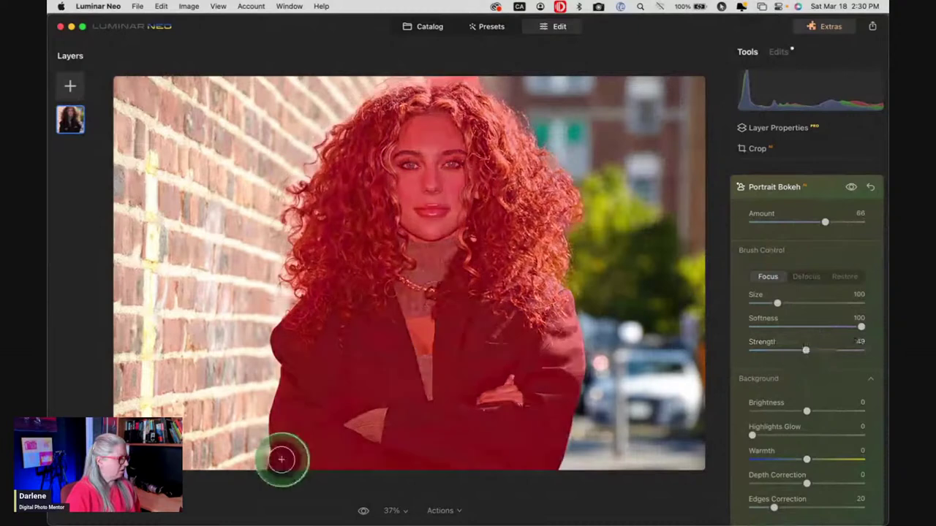
mouse_move(282, 459)
left_mouse_down()
mouse_move(283, 350)
mouse_move(310, 295)
mouse_move(296, 276)
mouse_move(302, 225)
mouse_move(351, 128)
mouse_move(413, 86)
mouse_move(499, 115)
mouse_move(490, 115)
mouse_move(552, 169)
mouse_move(568, 207)
mouse_move(556, 300)
mouse_move(575, 360)
mouse_move(538, 474)
left_mouse_up()
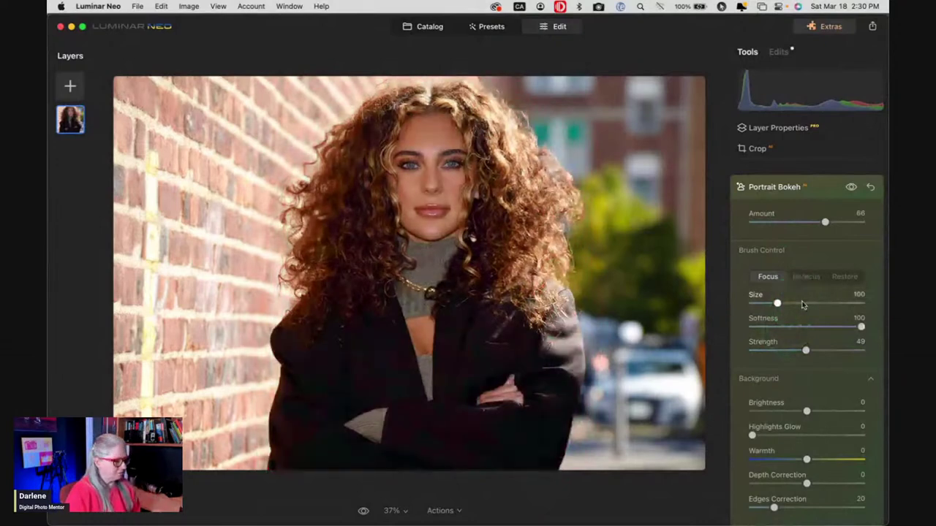
Set the background Depth Correction to -100 in Portrait Bokeh.
scroll(804, 408, "down", 2)
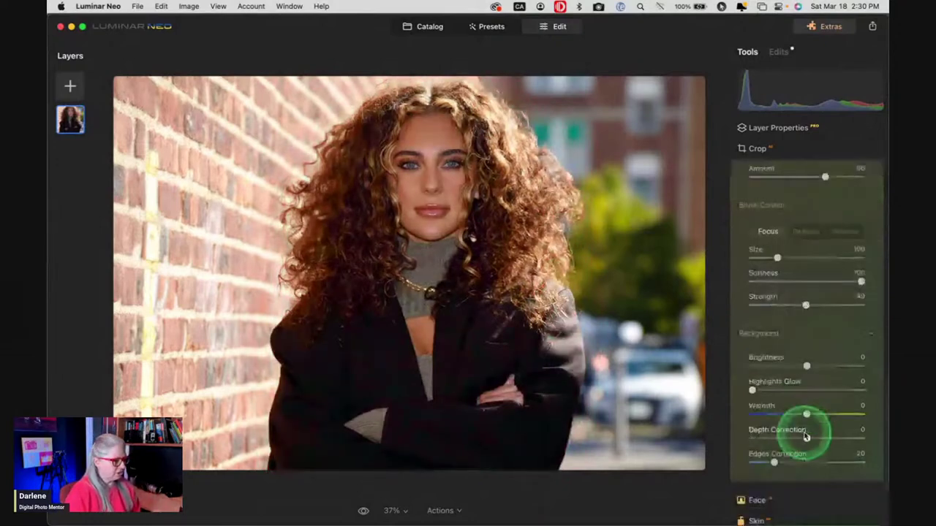
left_click(806, 438)
left_click_drag(807, 439, 781, 439)
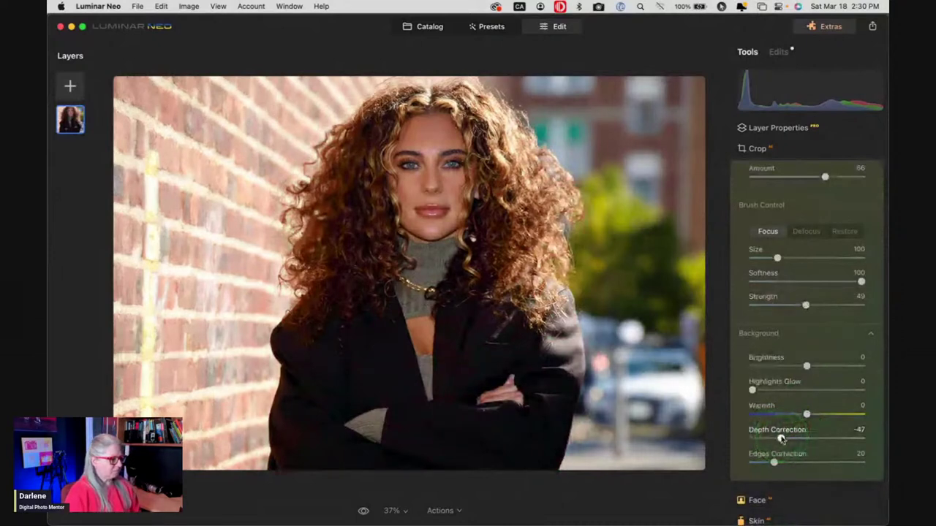
left_click_drag(782, 439, 731, 438)
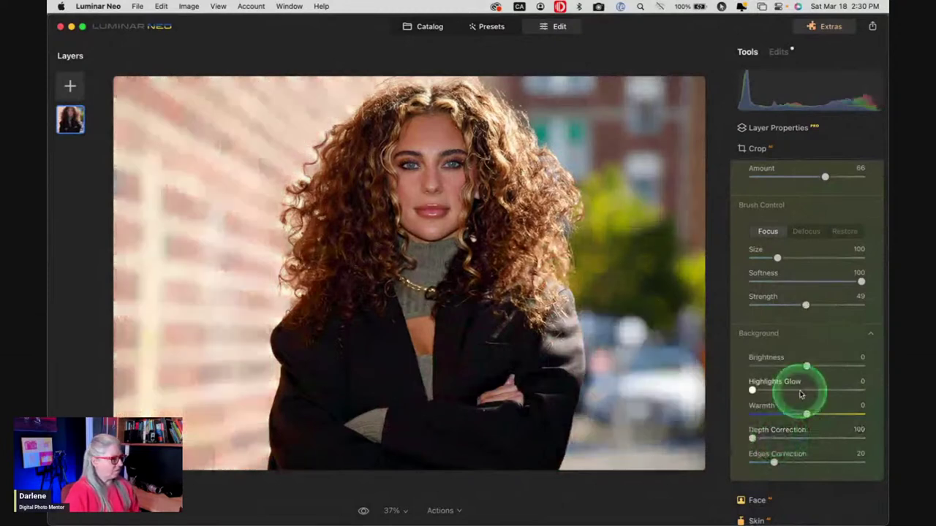
Set the Portrait Bokeh background Brightness to -48 and Warmth to 8.
scroll(801, 394, "up", 1)
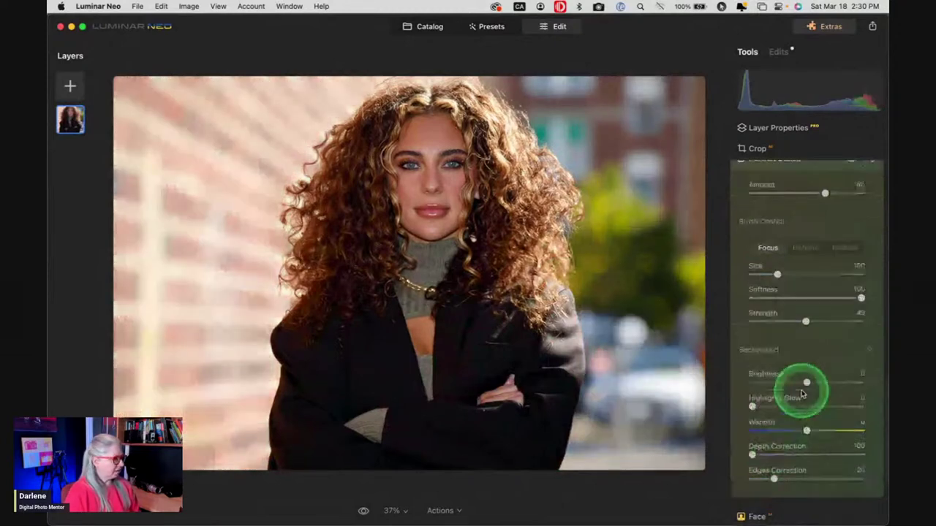
left_click(216, 348)
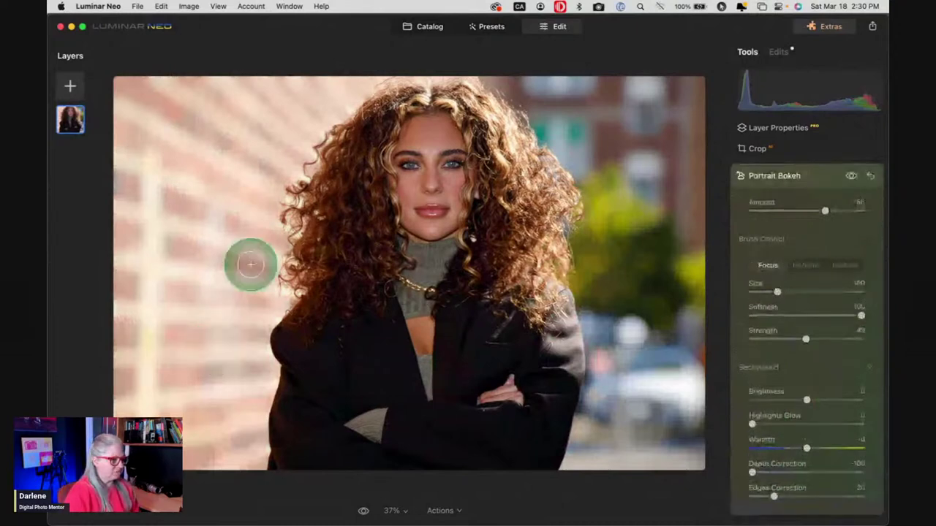
left_click(757, 270)
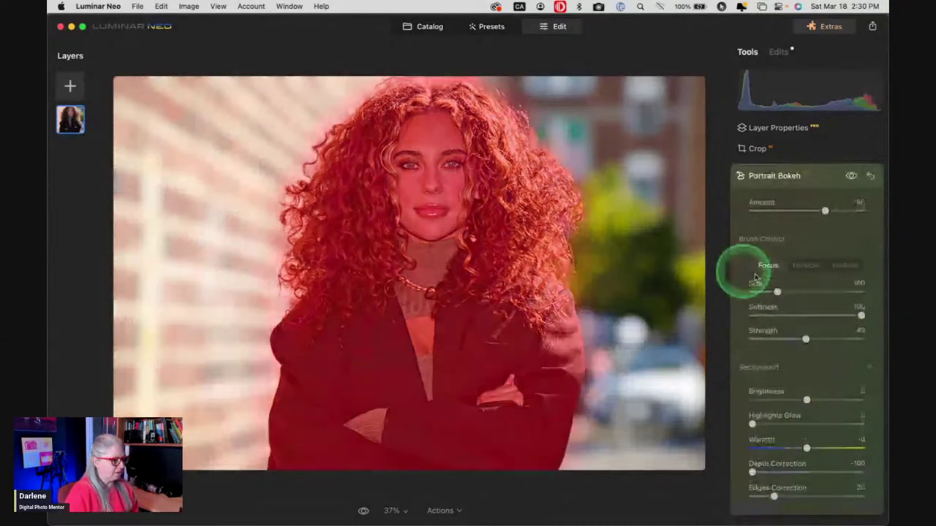
left_click(807, 402)
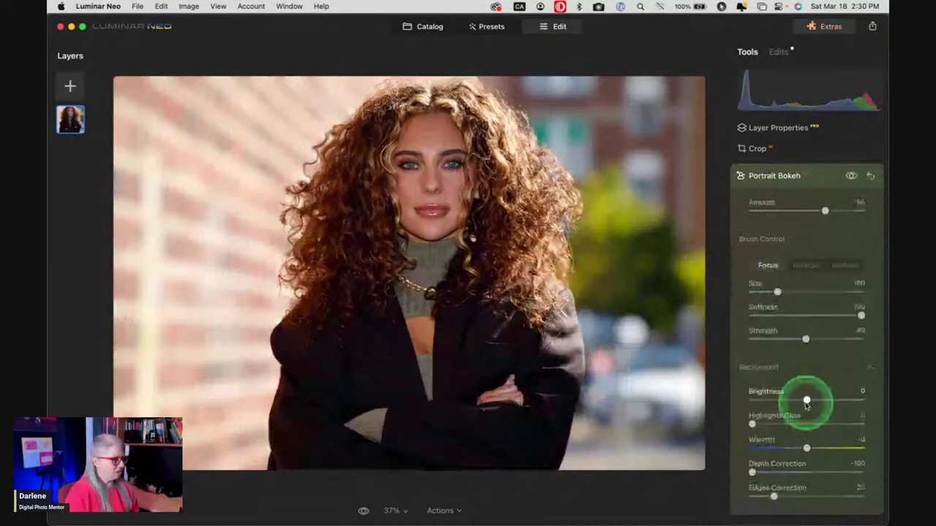
left_click_drag(807, 404, 780, 401)
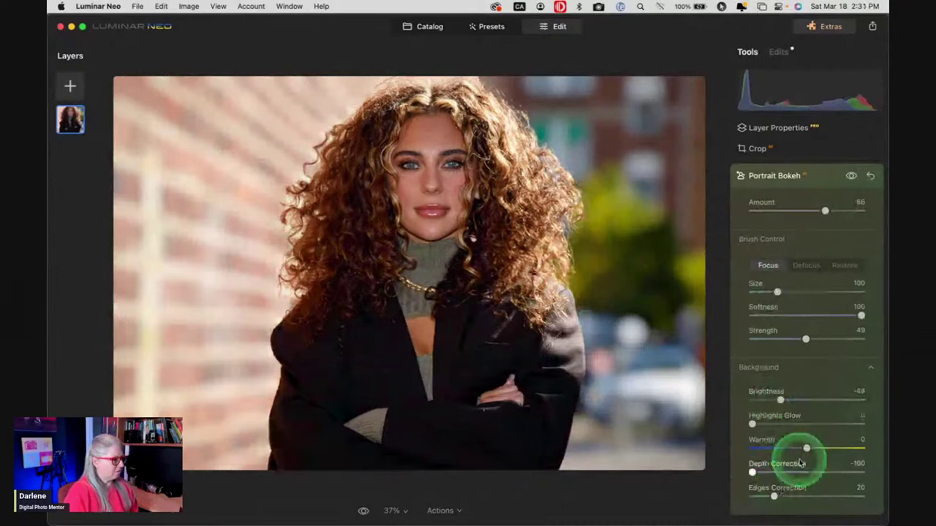
mouse_move(808, 447)
left_mouse_down()
mouse_move(826, 448)
mouse_move(739, 447)
mouse_move(821, 450)
mouse_move(812, 449)
left_mouse_up()
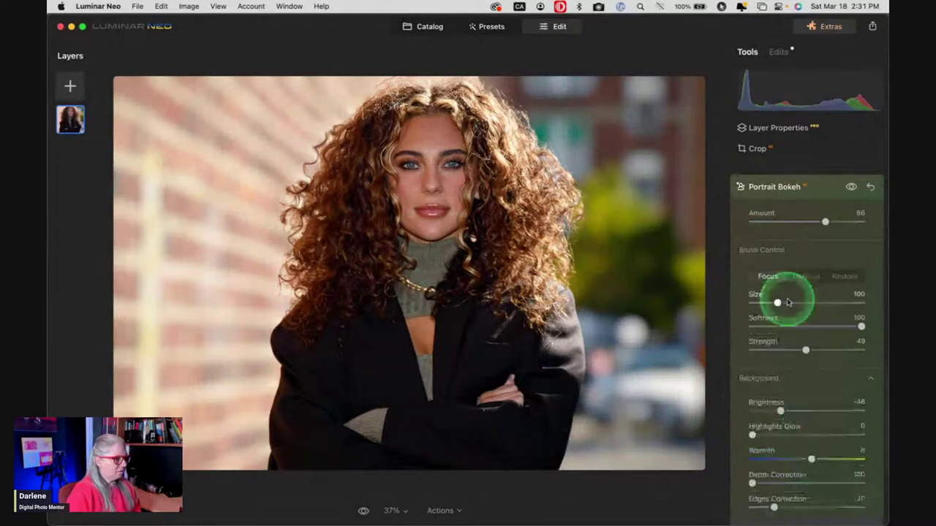
Paint focus over the woman's curls on the brick wall side with the size 100 brush.
left_click(297, 293)
left_click(298, 292)
left_click(296, 287)
mouse_move(296, 287)
left_mouse_down()
mouse_move(276, 211)
mouse_move(346, 210)
left_mouse_up()
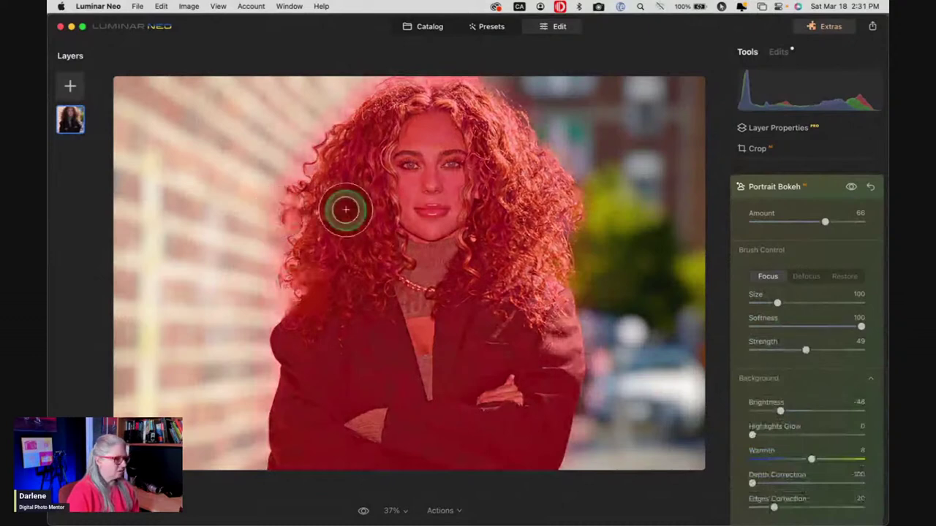
left_click(791, 383)
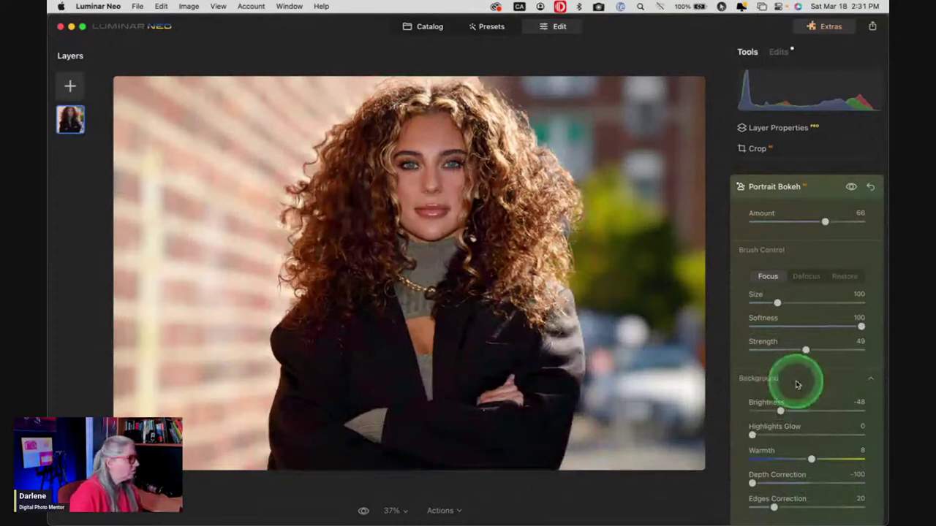
left_click(359, 216)
mouse_move(319, 213)
left_mouse_down()
mouse_move(314, 207)
mouse_move(313, 258)
left_mouse_up()
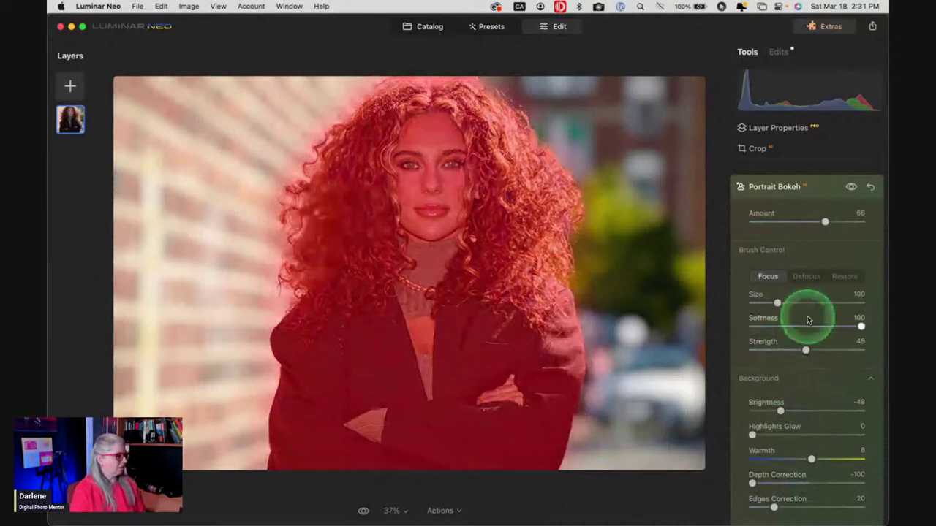
Set the Focus brush Strength to 54 and paint from the top of the hair down the wall side to the shoulder.
left_click_drag(806, 350, 813, 349)
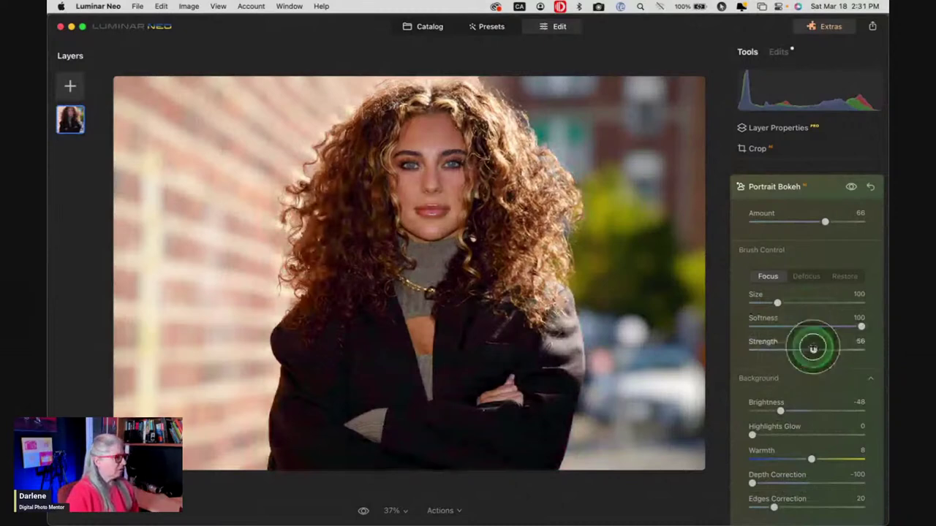
mouse_move(382, 104)
left_mouse_down()
mouse_move(307, 211)
mouse_move(302, 243)
mouse_move(322, 341)
left_mouse_up()
left_click(755, 271)
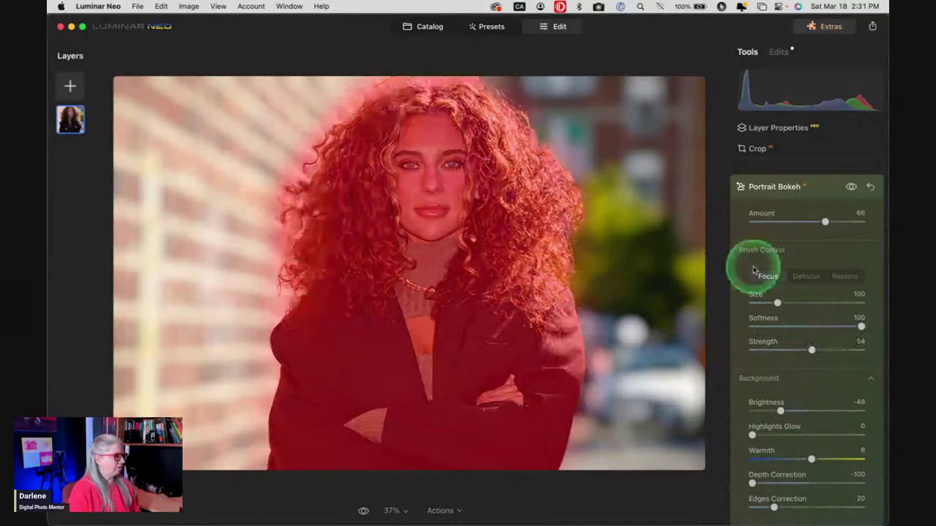
Switch to the Defocus brush and paint over the brick wall bordering the woman's hair.
left_click(797, 260)
left_click(764, 278)
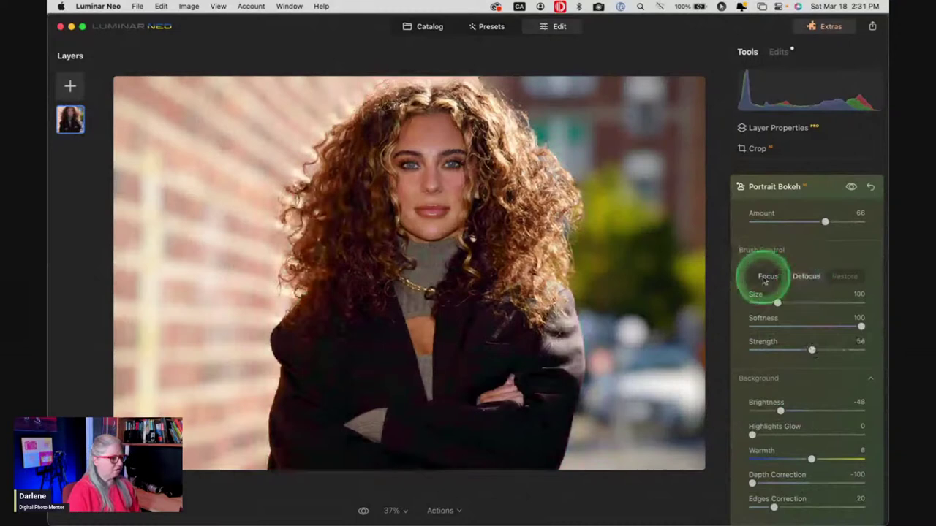
left_click(765, 278)
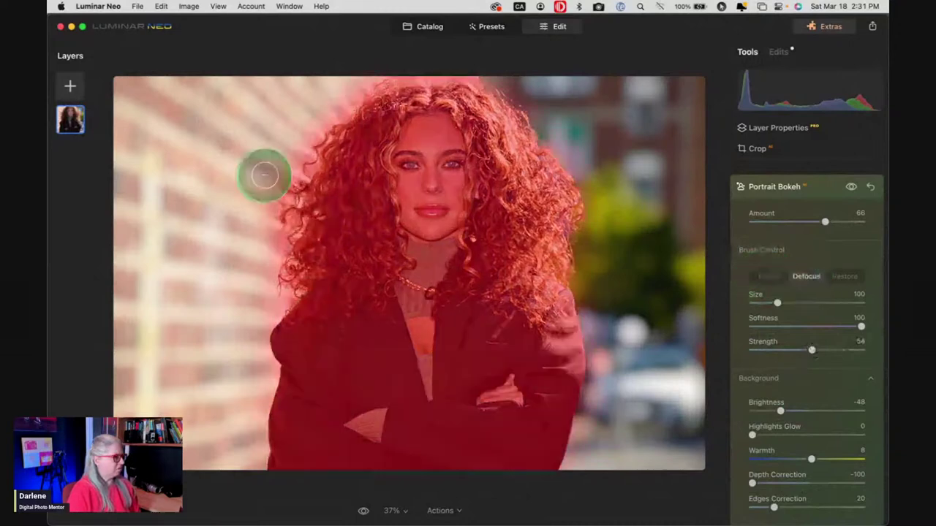
mouse_move(265, 174)
left_mouse_down()
mouse_move(280, 143)
mouse_move(275, 239)
mouse_move(256, 306)
mouse_move(252, 222)
mouse_move(238, 197)
left_mouse_up()
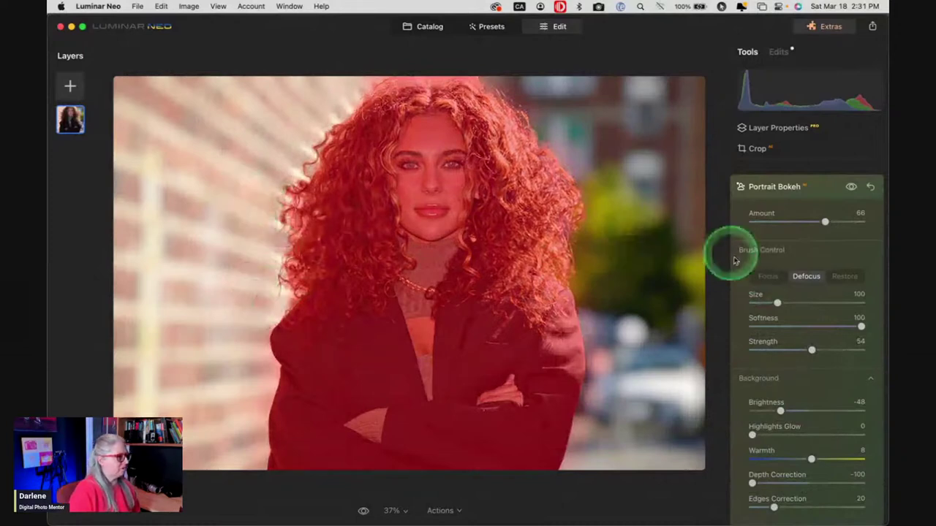
left_click(806, 267)
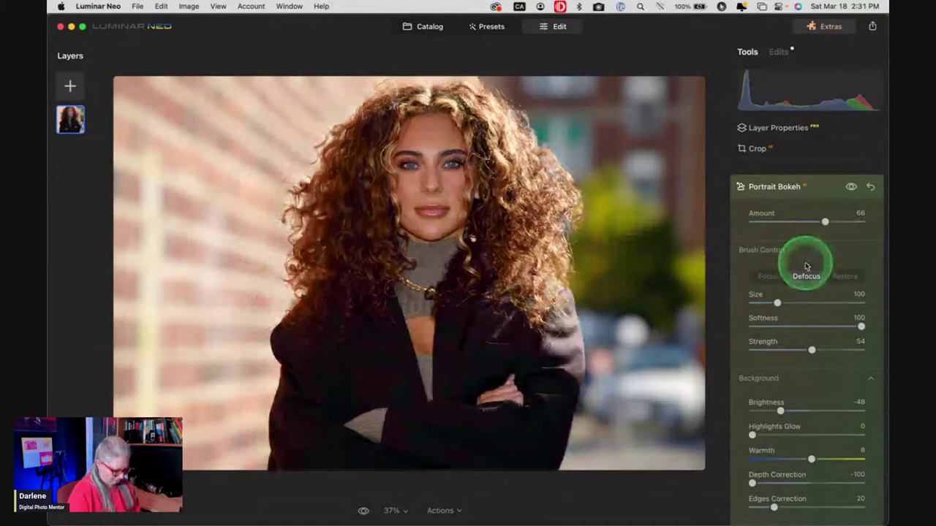
Reduce the Defocus brush Size to 28 and paint along the wall-side edge of the hair.
scroll(330, 233, "down", 2)
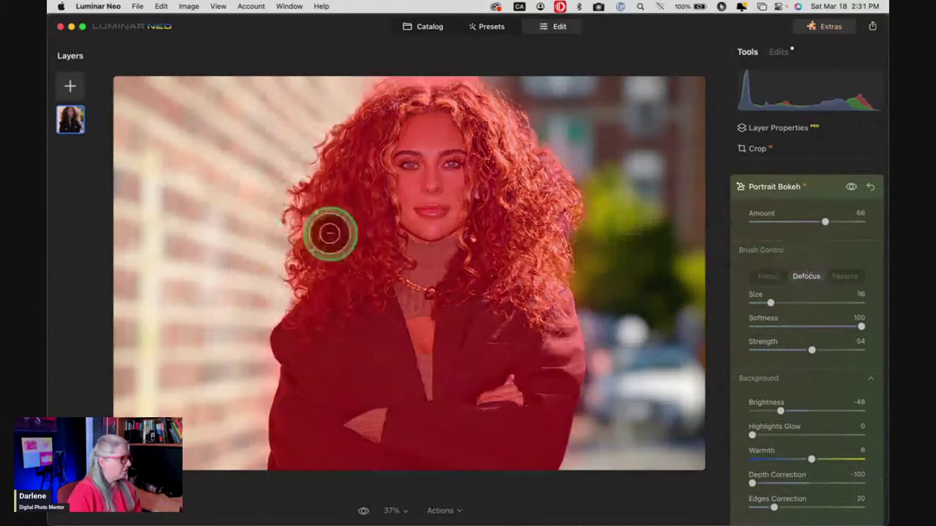
key("bracketleft")
key("bracketleft")
key("bracketleft")
key("bracketleft")
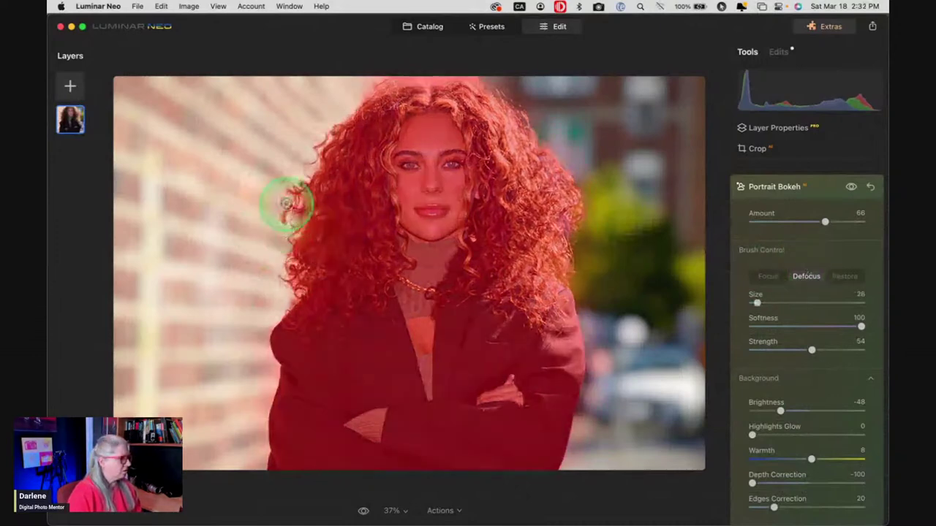
mouse_move(297, 199)
left_mouse_down()
mouse_move(279, 200)
mouse_move(311, 163)
mouse_move(309, 138)
mouse_move(329, 139)
mouse_move(340, 105)
left_mouse_up()
mouse_move(259, 294)
left_mouse_down()
mouse_move(275, 262)
mouse_move(288, 298)
mouse_move(279, 311)
mouse_move(272, 241)
left_mouse_up()
Raise the Defocus brush Strength to 94 and paint over the stray curls against the brick wall.
left_click_drag(811, 350, 856, 350)
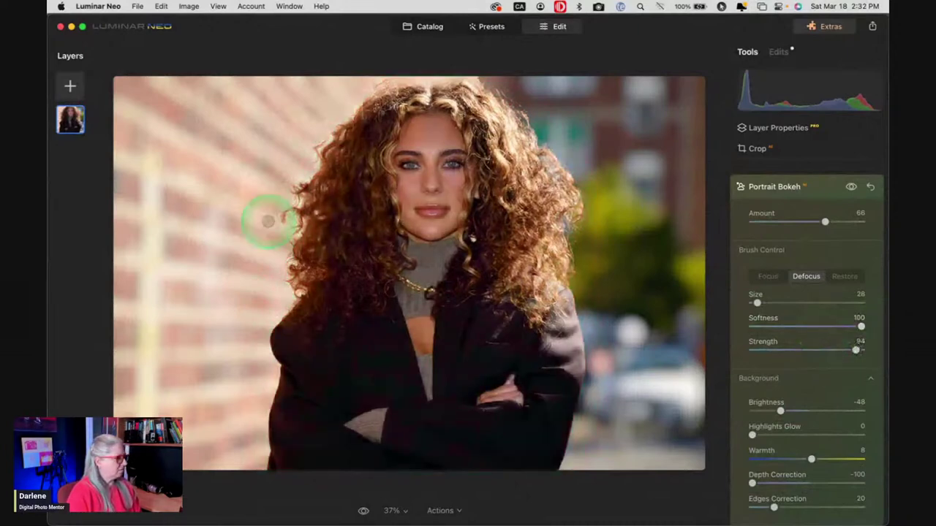
mouse_move(278, 226)
left_mouse_down()
mouse_move(258, 228)
mouse_move(286, 228)
mouse_move(298, 182)
mouse_move(277, 234)
mouse_move(278, 224)
left_mouse_up()
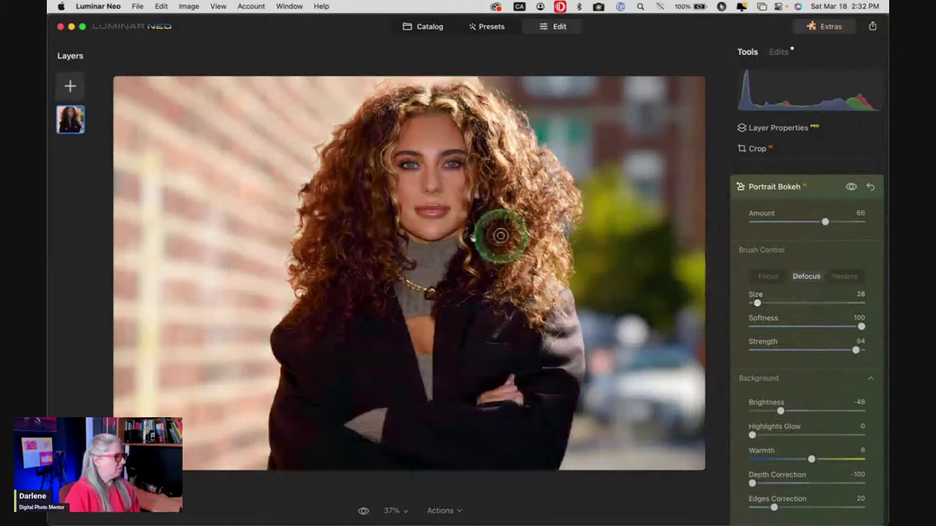
left_click_drag(500, 235, 471, 228)
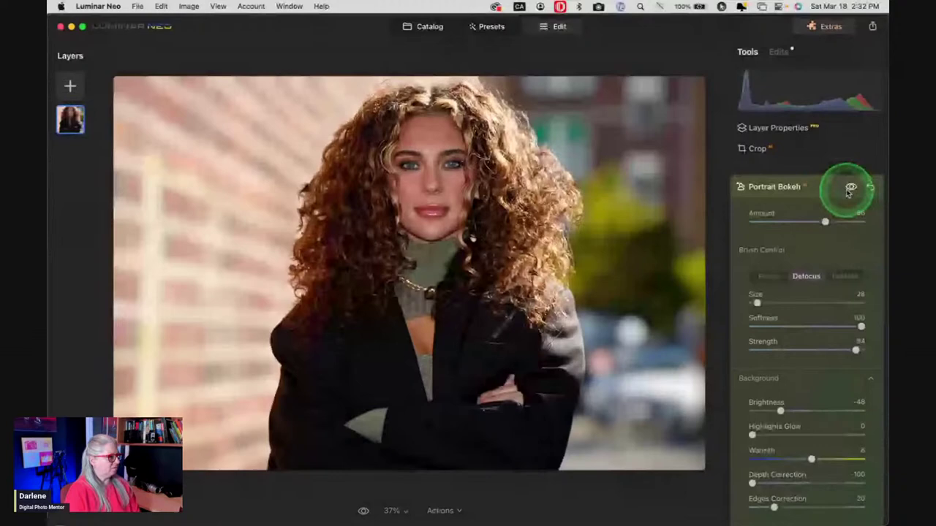
Compare the photo with and without Portrait Bokeh, and defocus the street-side hair edge with a size 76 brush.
left_click(850, 187)
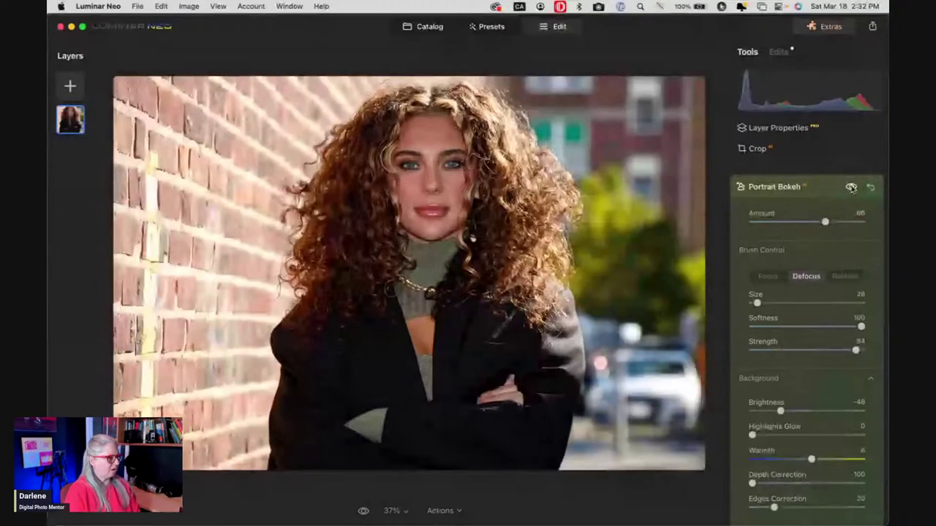
left_click(852, 188)
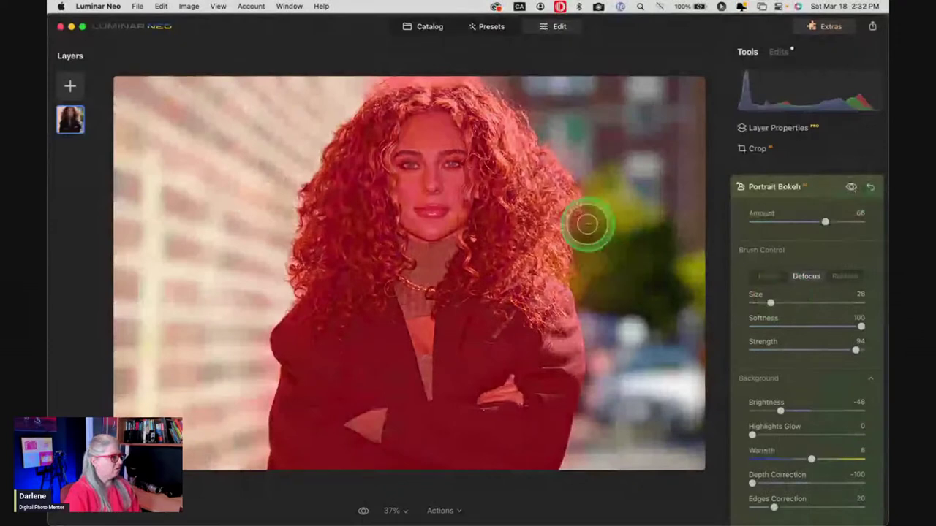
left_click_drag(587, 225, 543, 128)
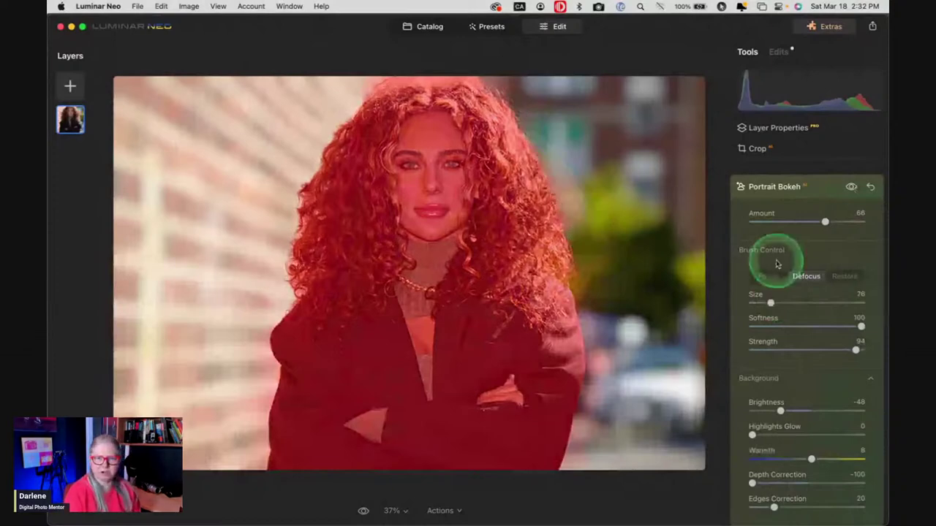
left_click(778, 265)
left_click(797, 288)
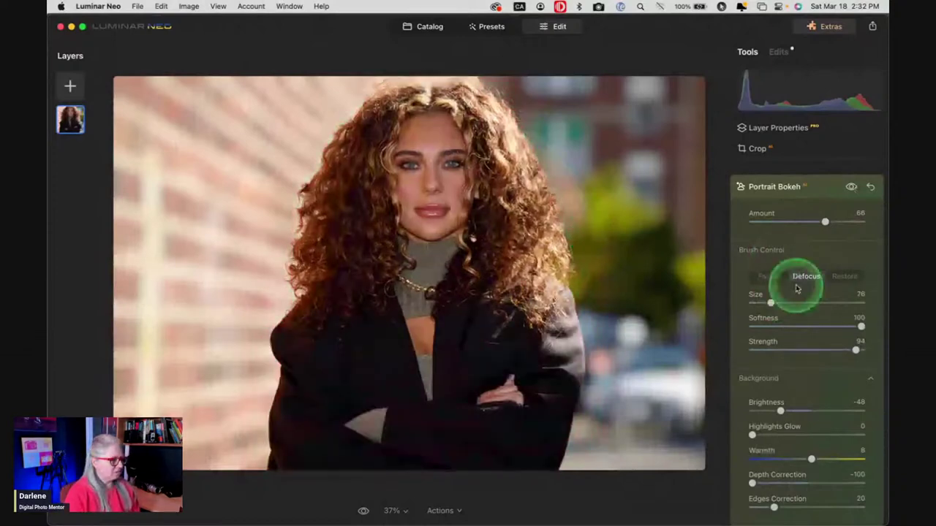
Set the Defocus brush Strength to 78 and Size to 100, paint the wall-side hair edge, and compare with the effect off.
left_click(827, 351)
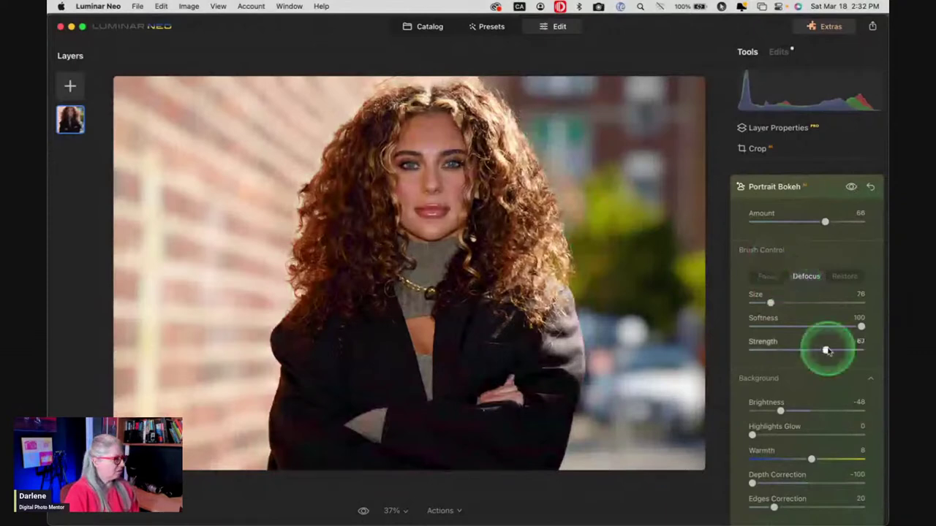
left_click_drag(827, 350, 838, 350)
left_click(291, 247)
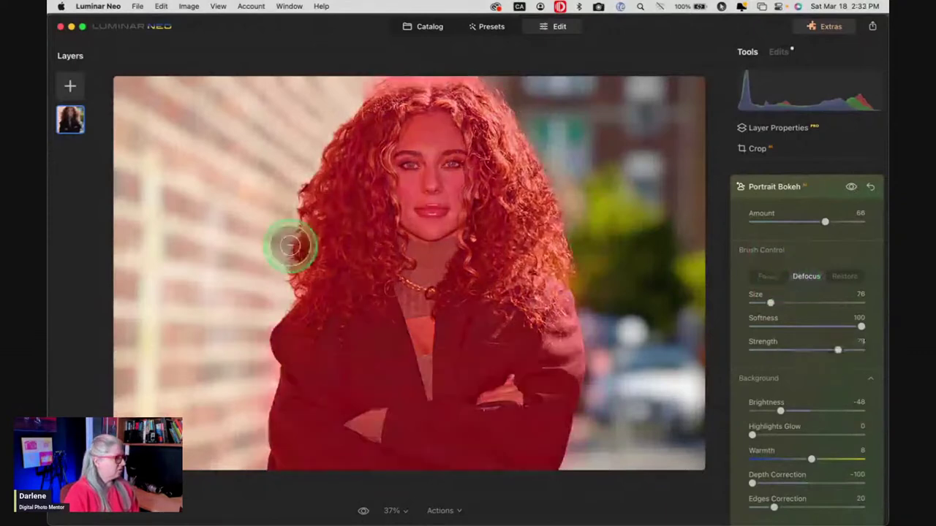
key("]")
left_click(282, 200)
left_click(291, 179)
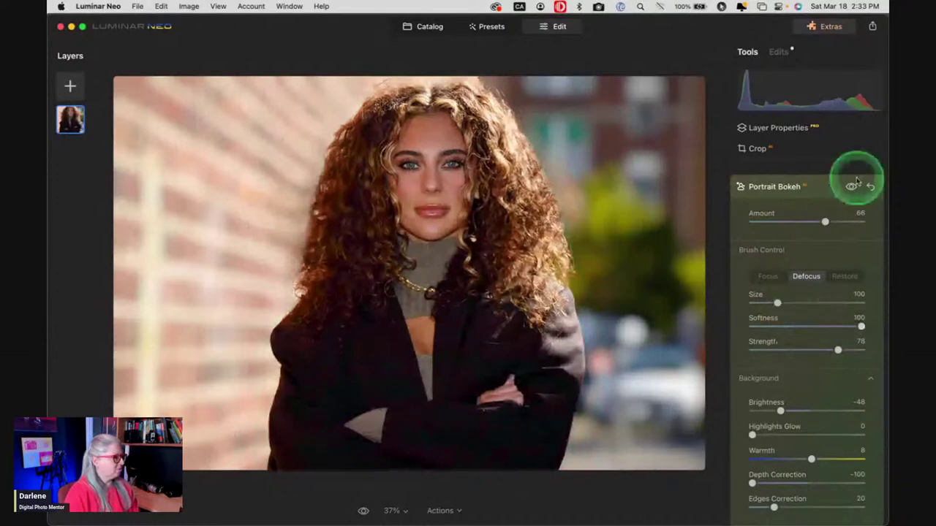
left_click(851, 187)
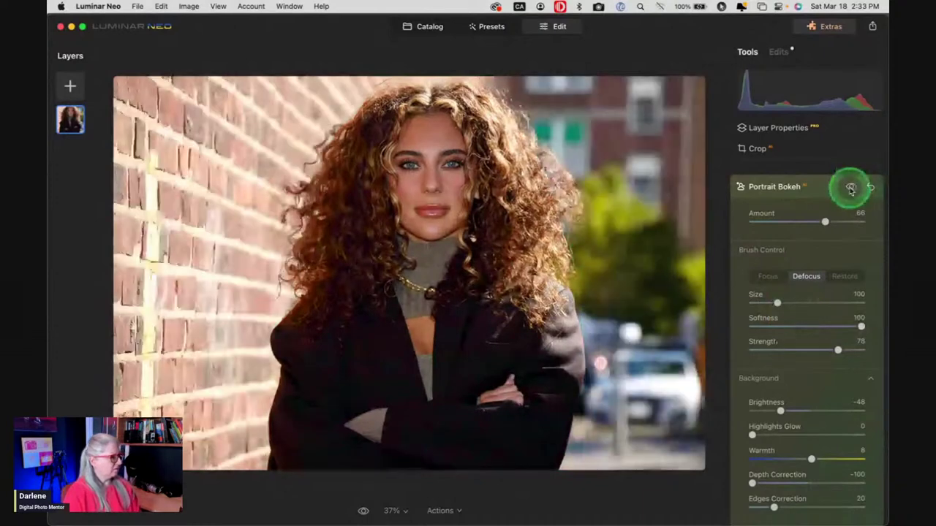
left_click(852, 187)
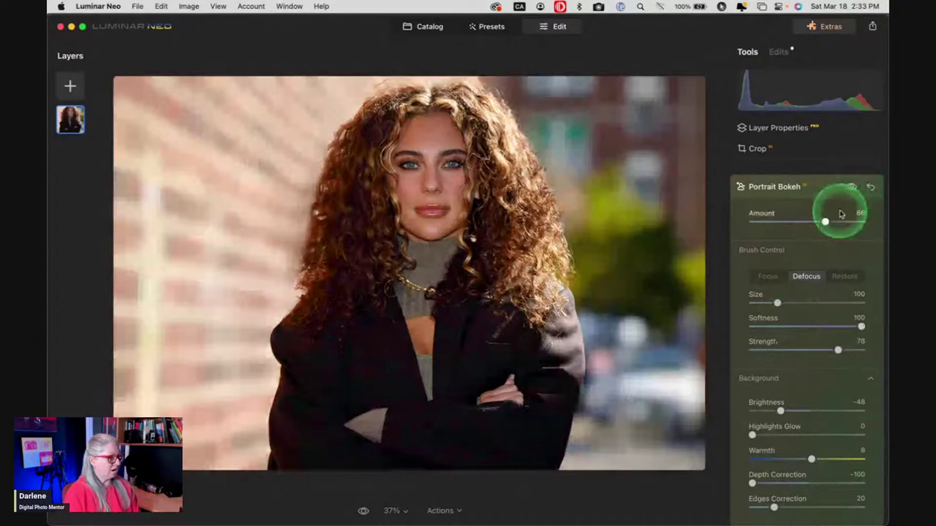
Switch to the Focus brush and paint focus back over the wall-side curls.
left_click(809, 279)
left_click(768, 283)
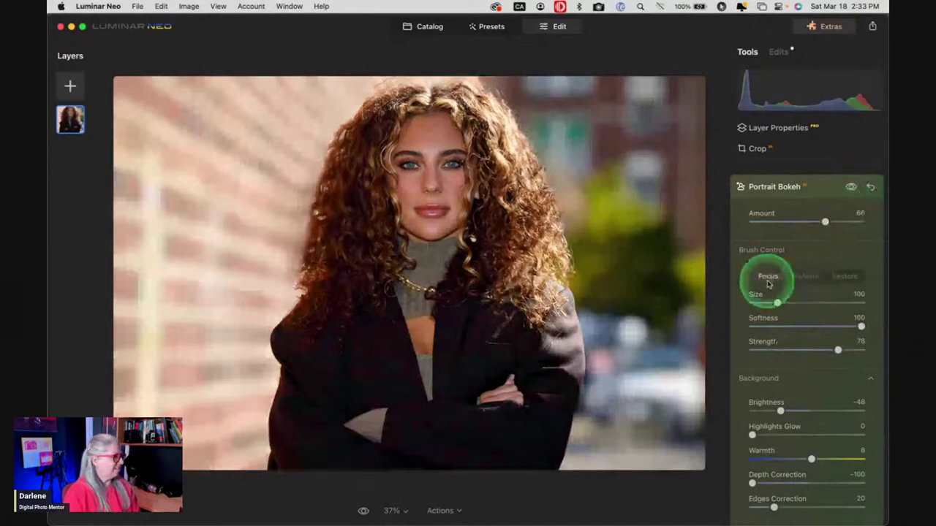
left_click(329, 253)
mouse_move(330, 254)
left_mouse_down()
mouse_move(334, 209)
mouse_move(349, 204)
left_mouse_up()
left_click(777, 303)
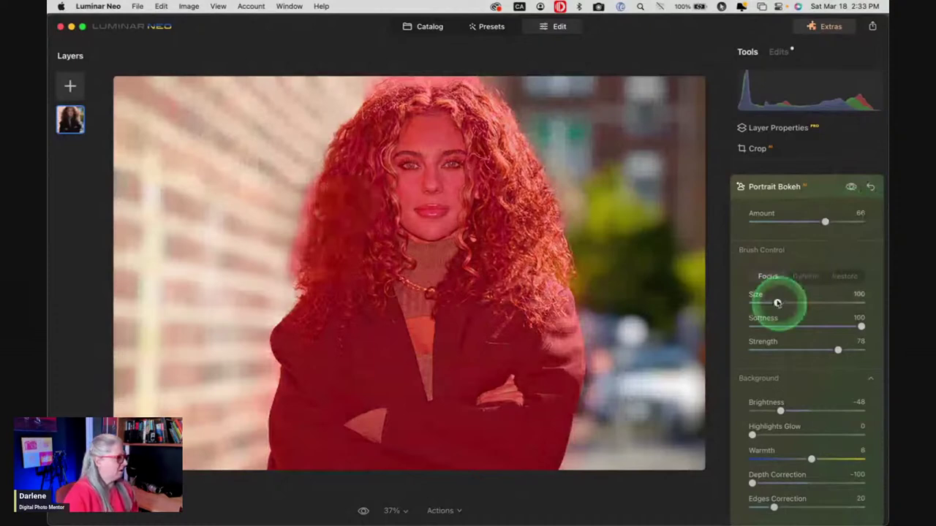
left_click(768, 276)
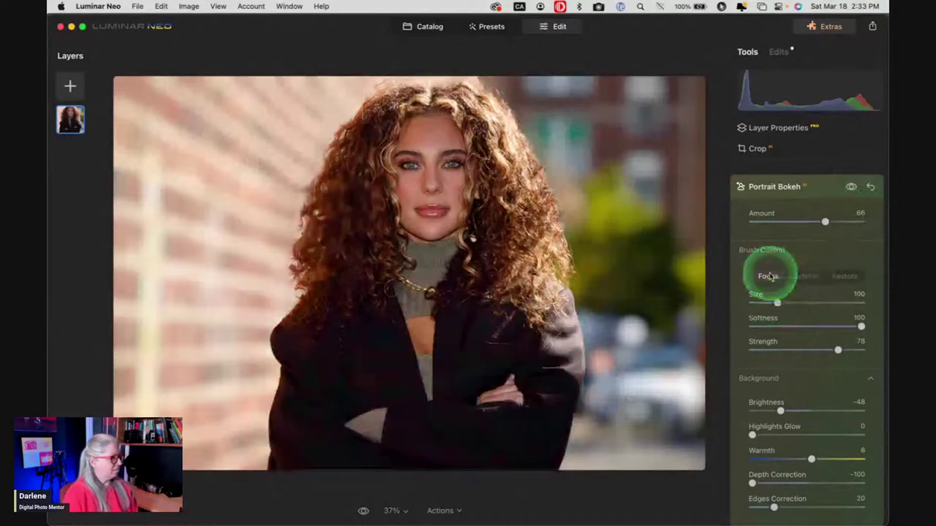
left_click(846, 305)
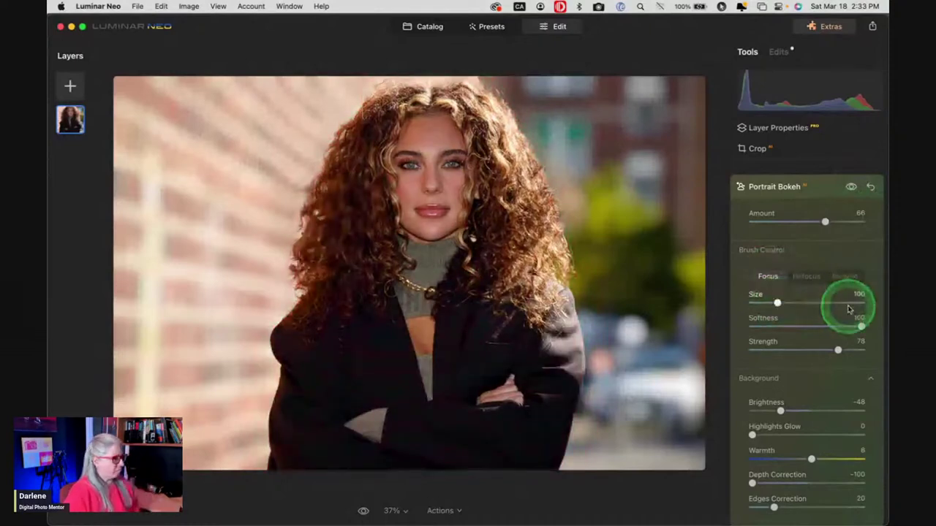
left_click(792, 238)
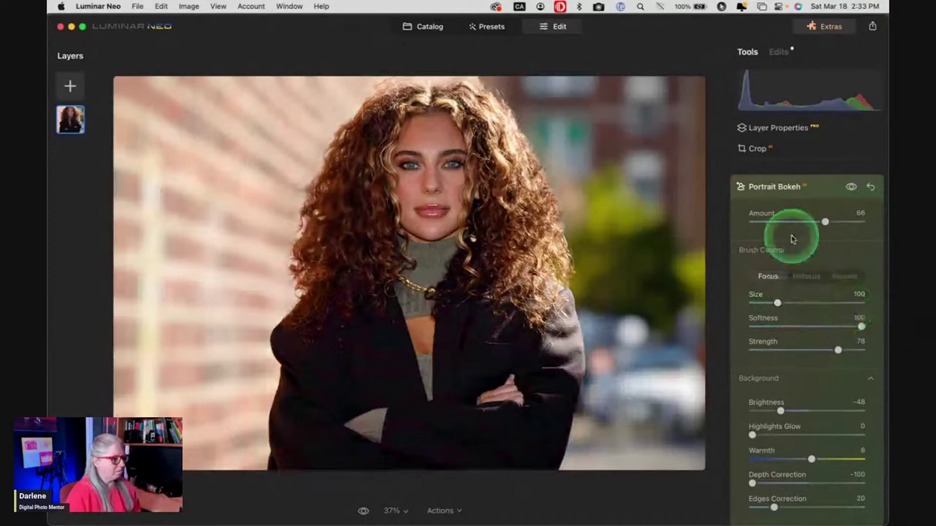
scroll(764, 304, "up", 2)
left_click(831, 318)
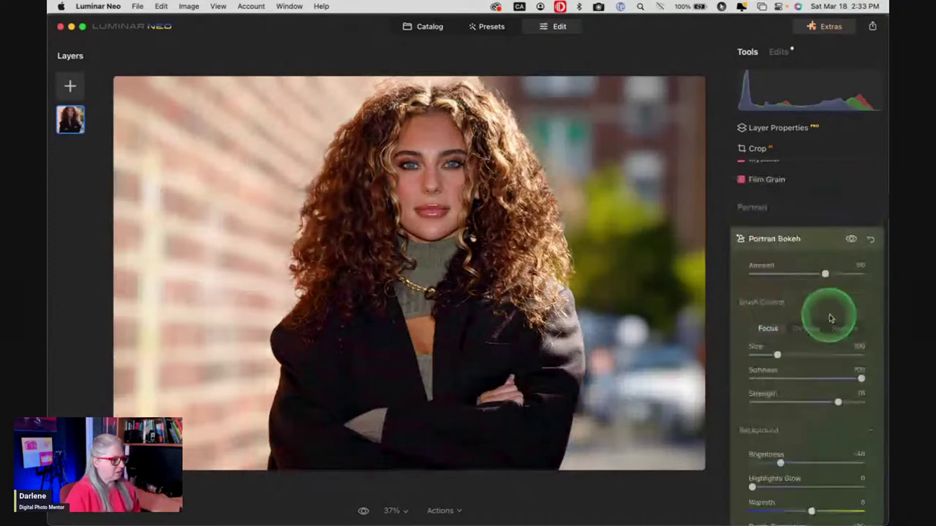
Lower the Portrait Bokeh Focus brush Strength to 31.
scroll(809, 329, "down", 2)
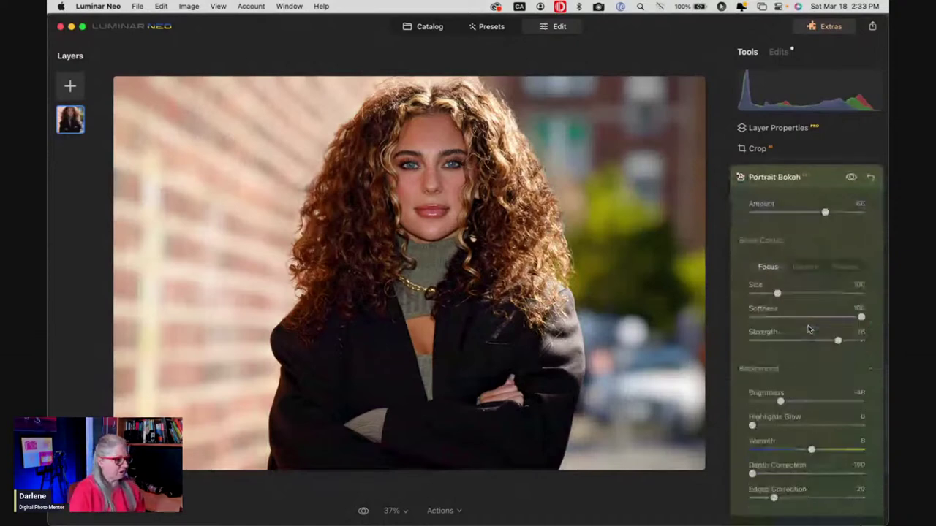
scroll(809, 329, "up", 2)
scroll(809, 329, "down", 2)
left_click(803, 327)
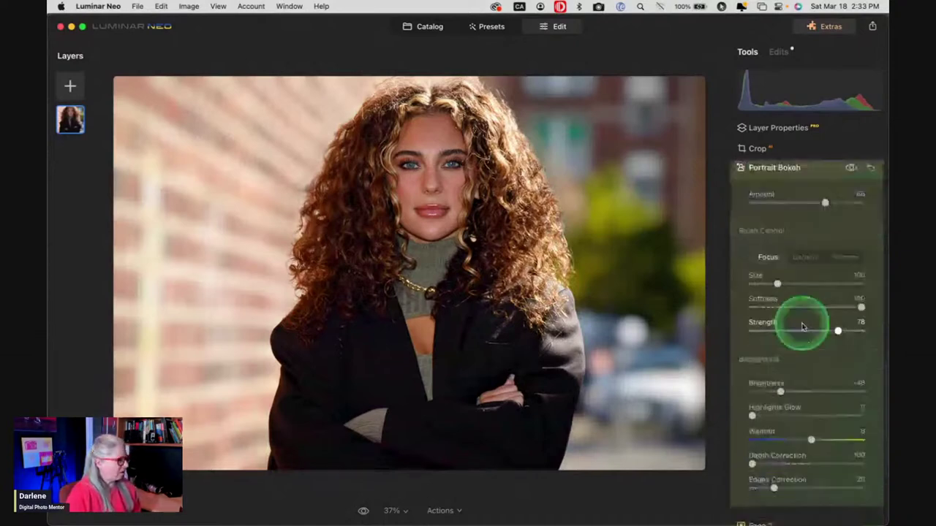
left_click(261, 254)
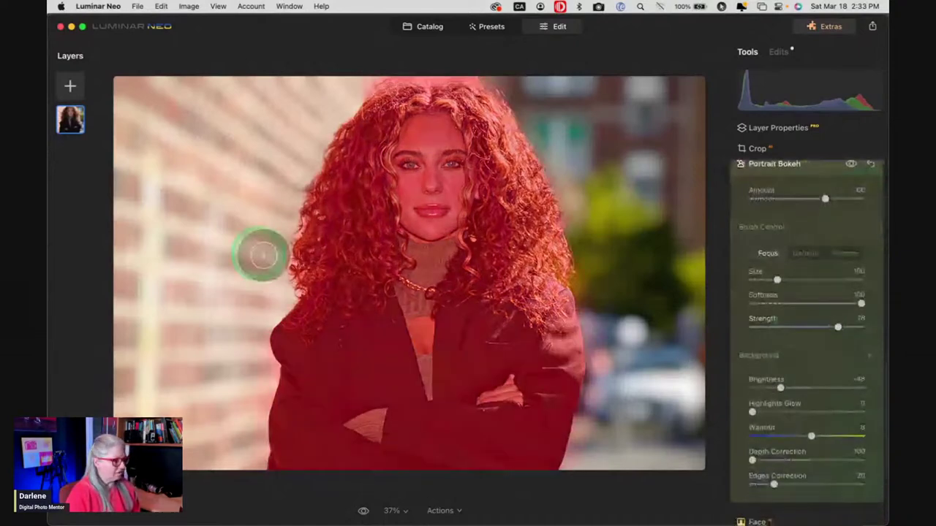
left_click(805, 253)
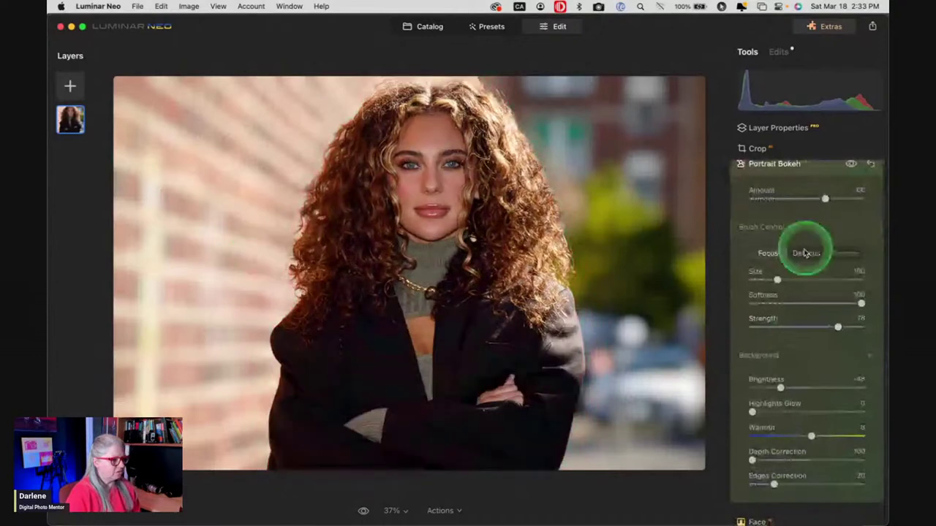
left_click(782, 327)
left_click(783, 327)
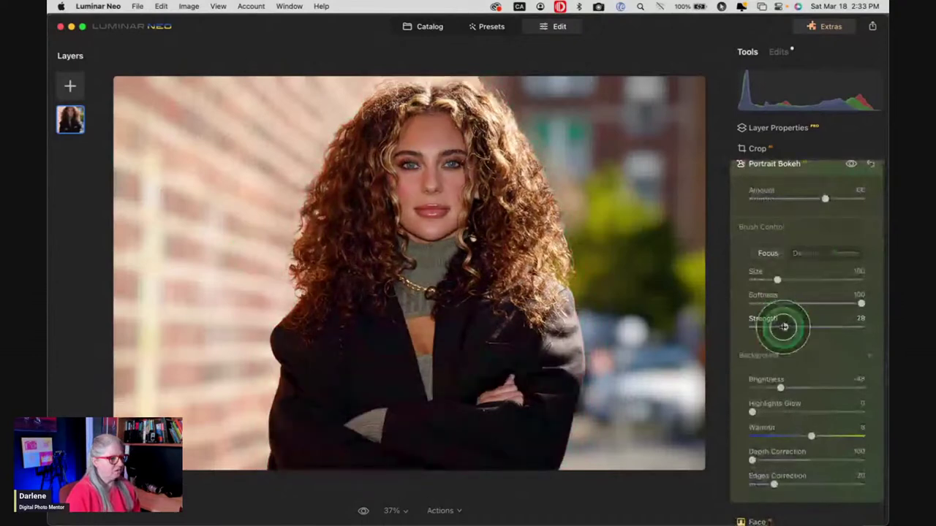
scroll(784, 329, "down", 2)
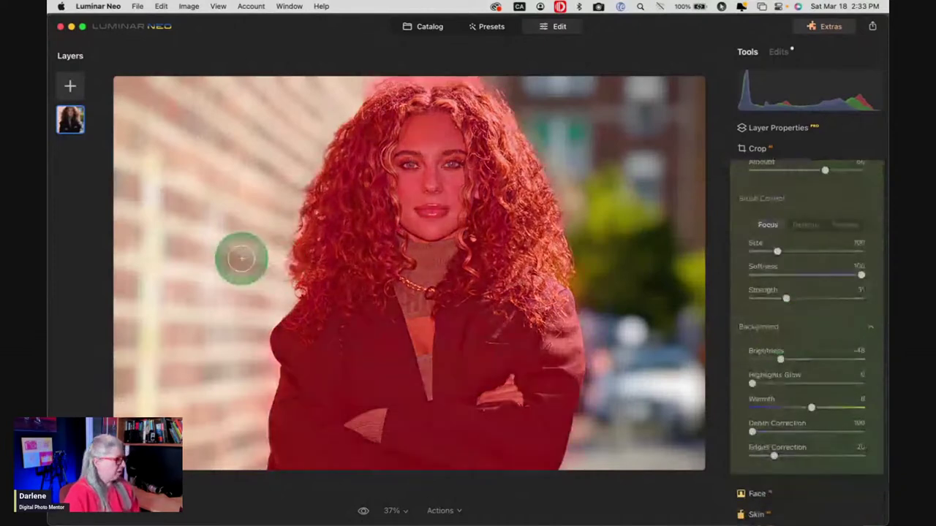
Enlarge the Focus brush to Size 268 and paint partial focus over the outer part of the brick wall.
key("bracketright")
key("bracketright")
key("bracketright")
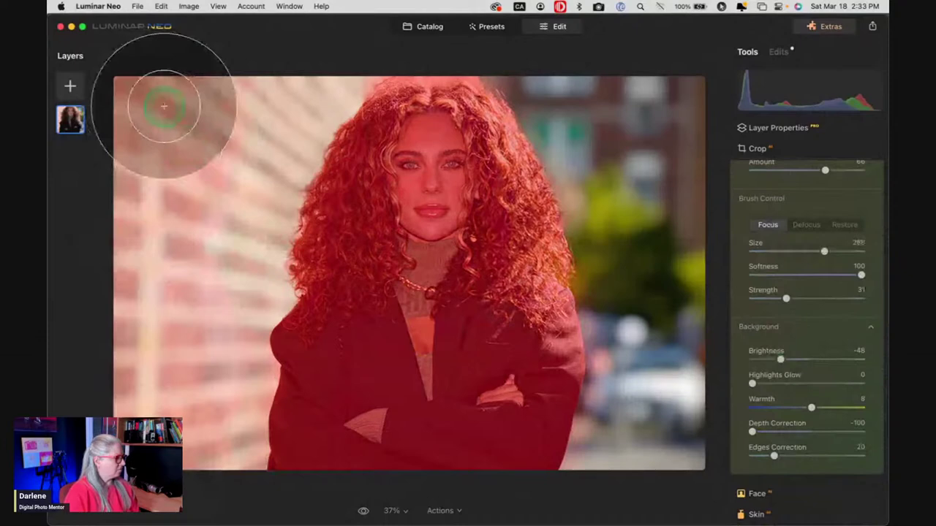
left_click(762, 327)
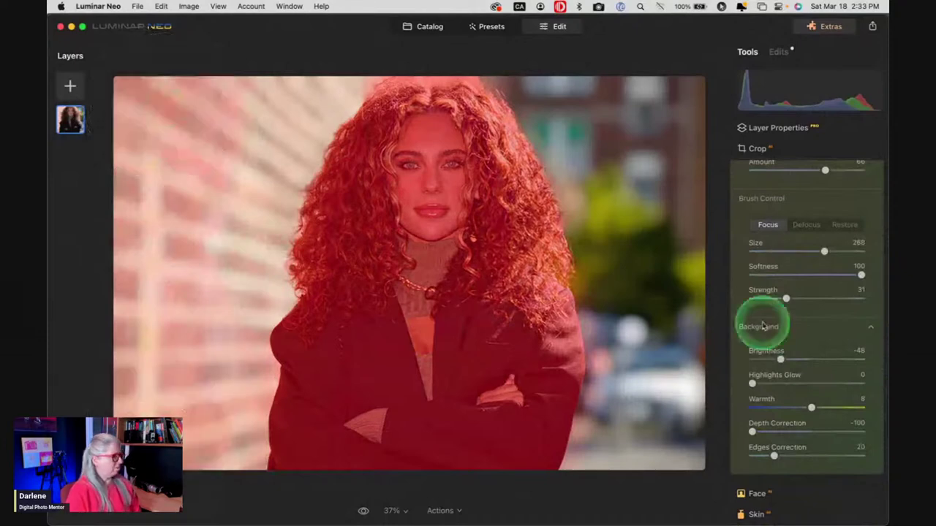
left_click(860, 312)
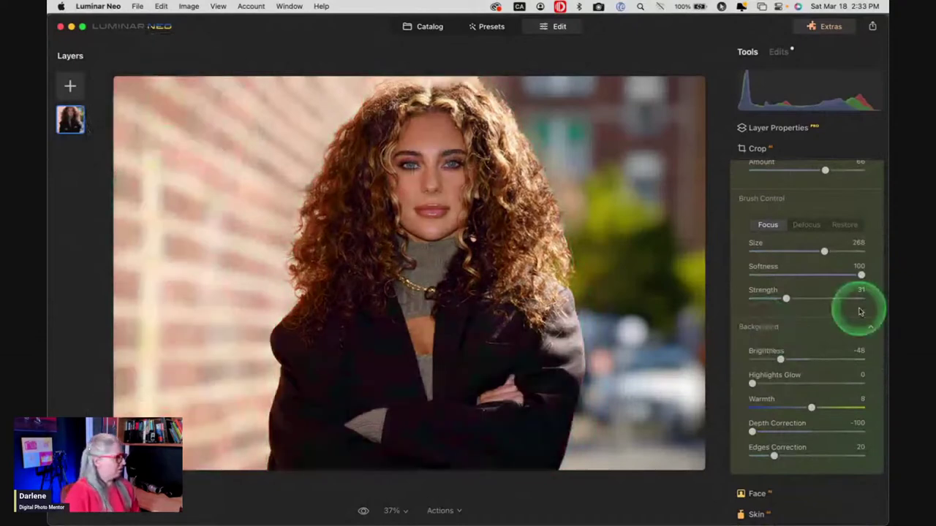
left_click(828, 322)
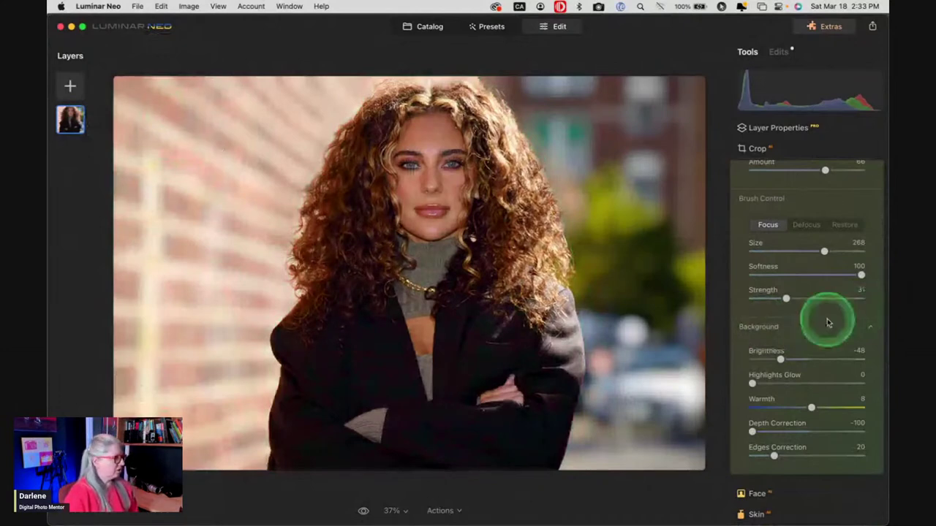
Raise the Focus brush Strength to 49 and paint more focus onto the outer part of the brick wall.
left_click(806, 298)
mouse_move(168, 265)
left_mouse_down()
mouse_move(186, 424)
mouse_move(192, 138)
left_mouse_up()
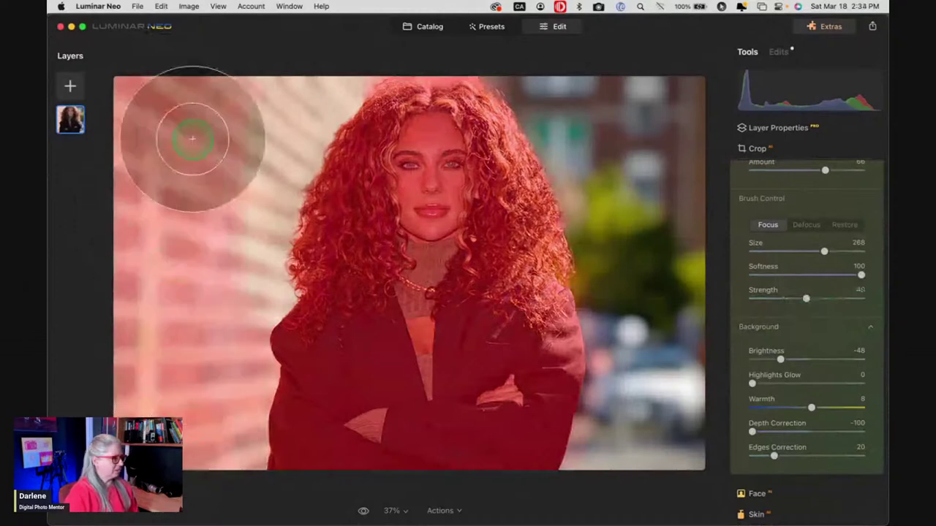
left_click_drag(493, 394, 655, 432)
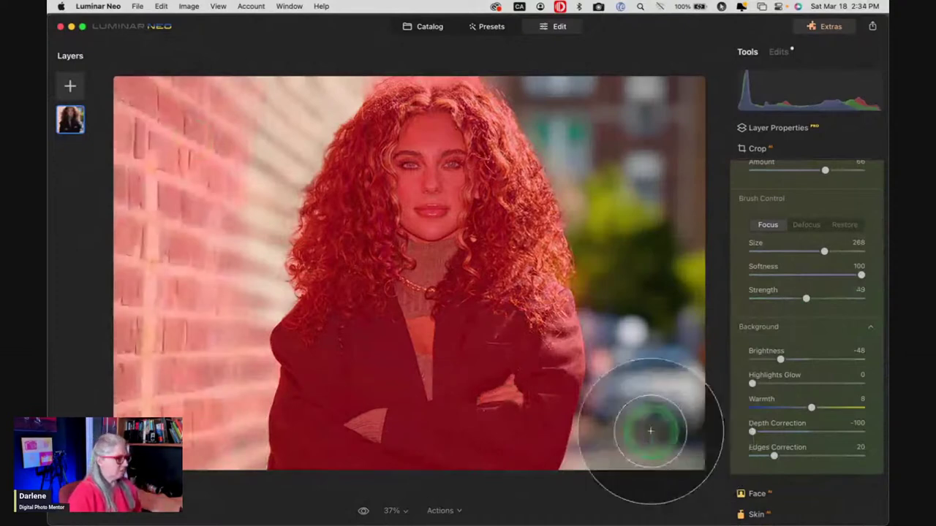
left_click_drag(650, 431, 691, 352)
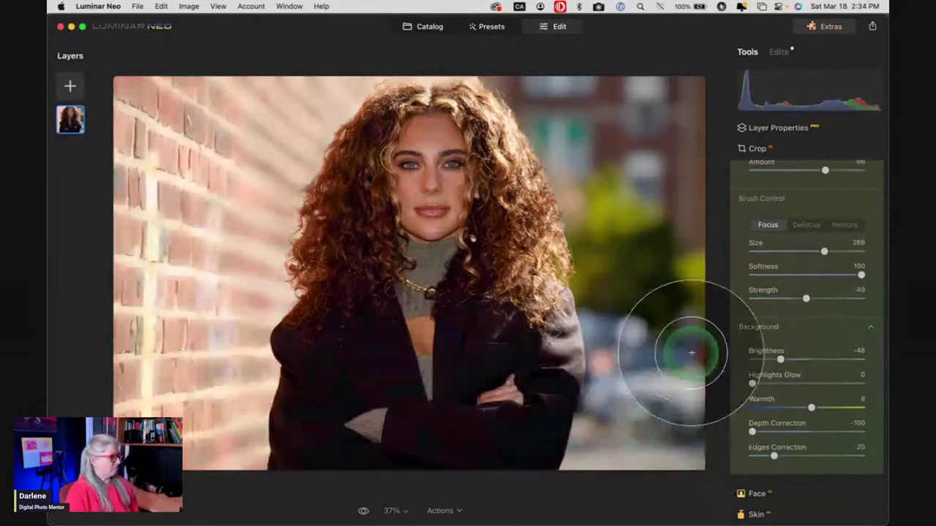
Reduce the Focus brush Strength to 30 and paint over the brick wall next to the woman's hair.
left_click(769, 318)
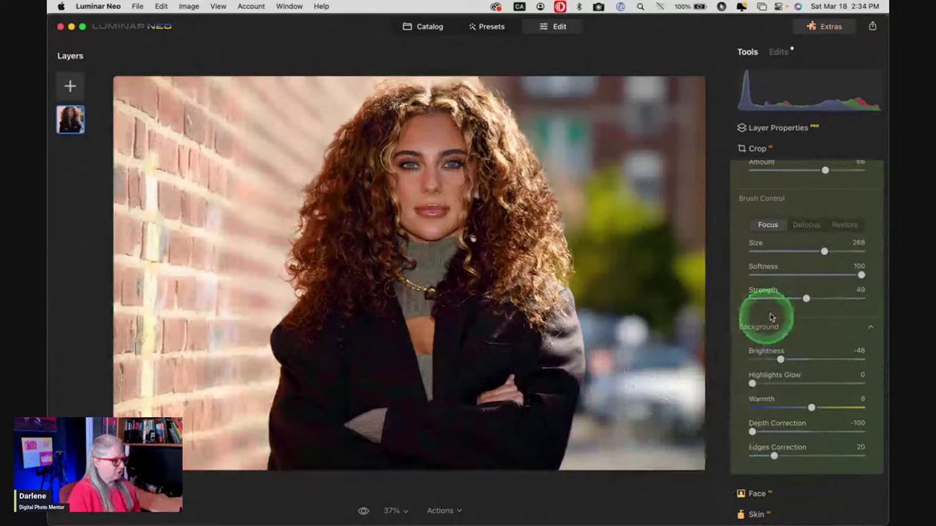
left_click_drag(806, 299, 785, 298)
left_click_drag(260, 178, 264, 117)
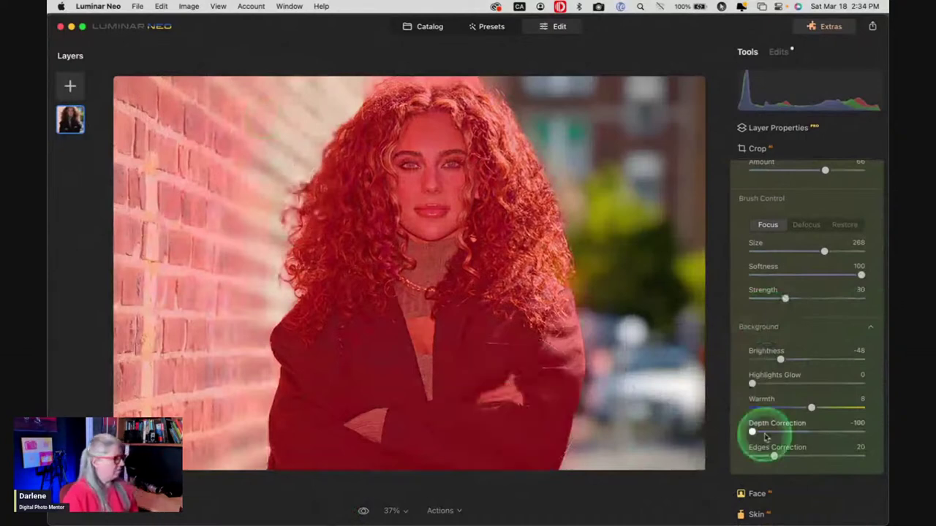
Set the background Depth Correction to -66 and compare the photo with Portrait Bokeh off.
left_click(769, 432)
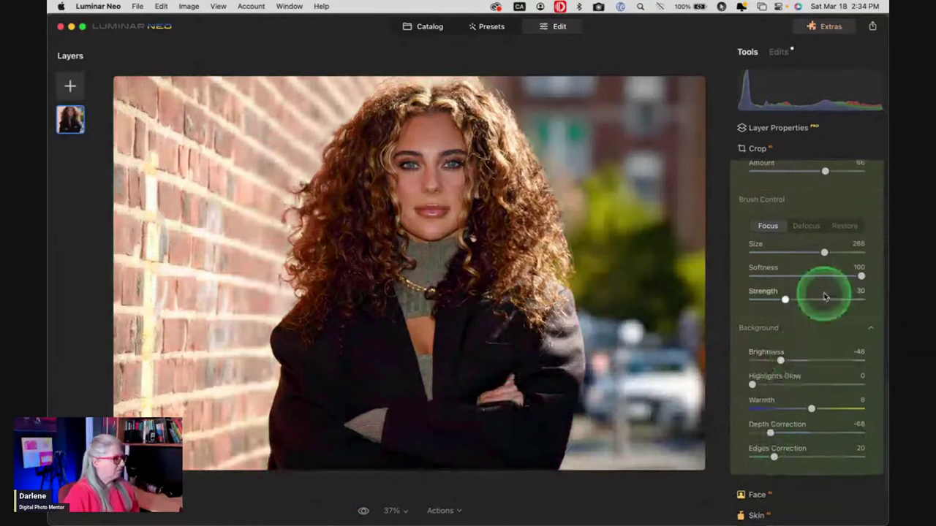
scroll(825, 296, "up", 3)
left_click(851, 217)
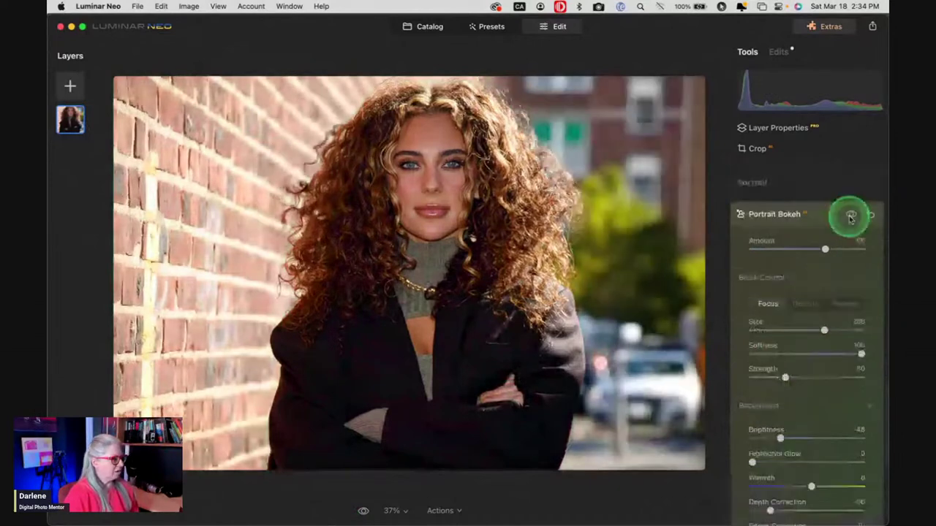
Increase the Portrait Bokeh Amount to 84, darken the background Brightness slightly, and close the tool.
left_click_drag(827, 254, 844, 252)
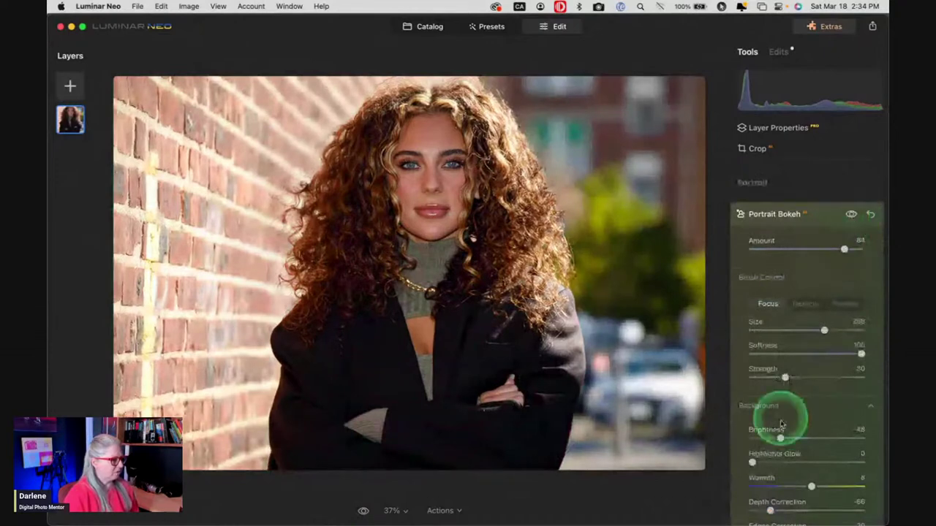
left_click_drag(781, 438, 777, 438)
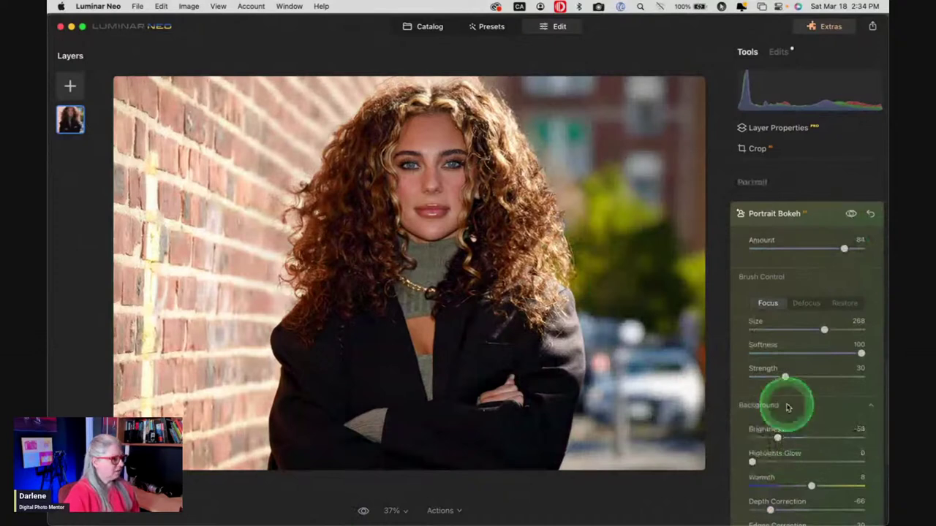
left_click(812, 236)
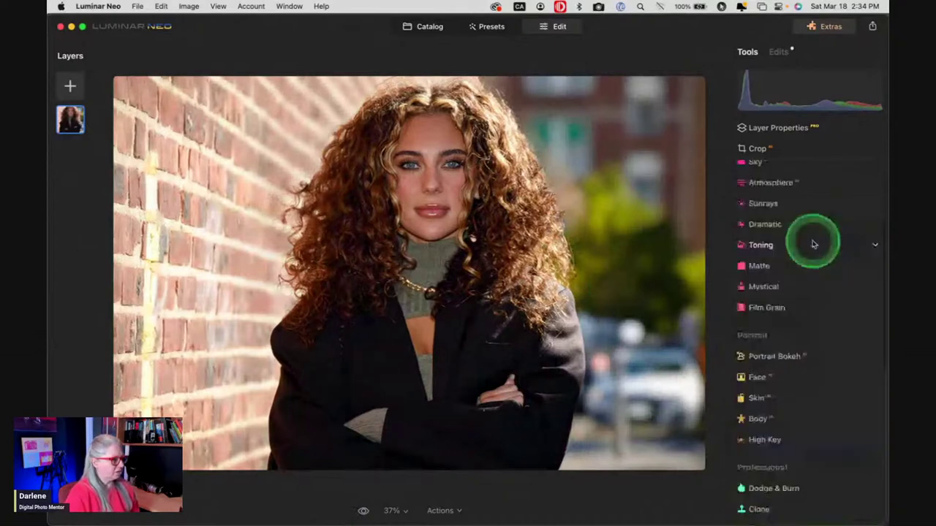
Add a dark Vignette with Amount -71 and harden its edge with Feather -100.
scroll(793, 277, "up", 3)
scroll(774, 253, "up", 1)
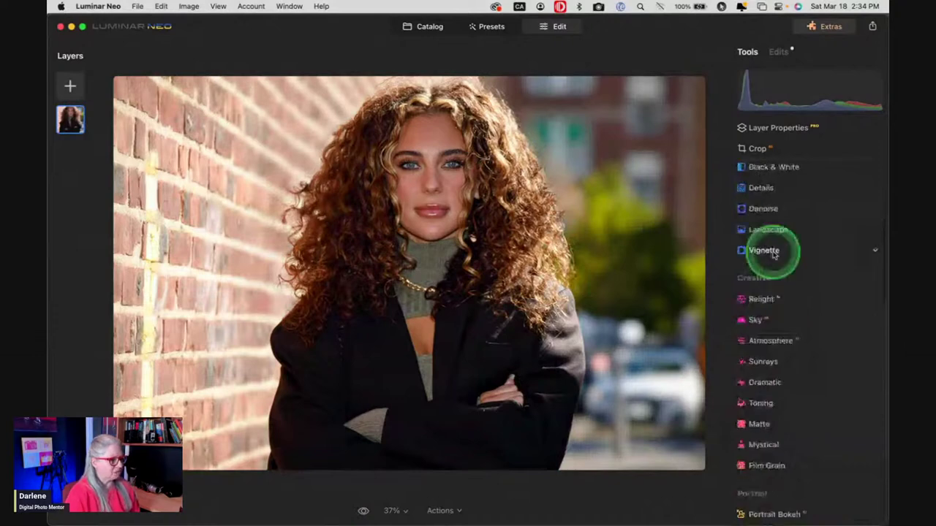
left_click(773, 252)
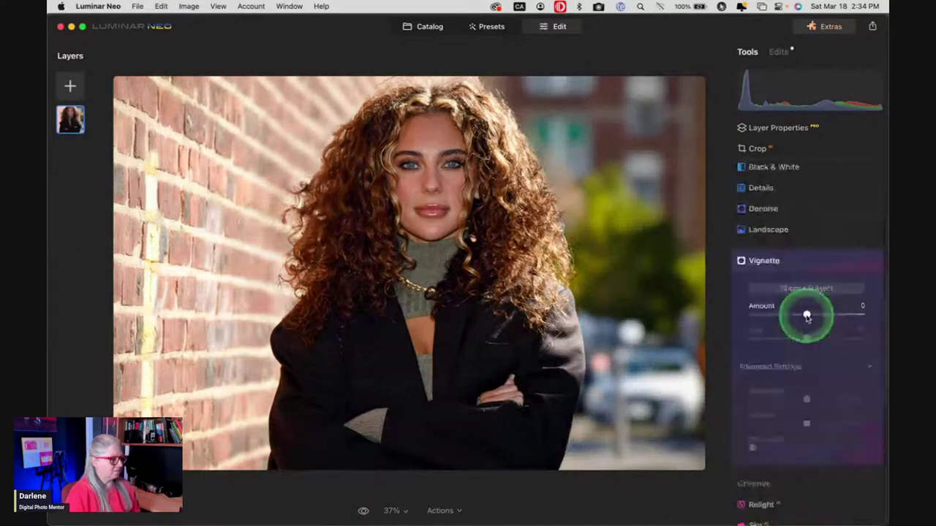
left_click_drag(806, 316, 771, 313)
left_click_drag(807, 423, 709, 419)
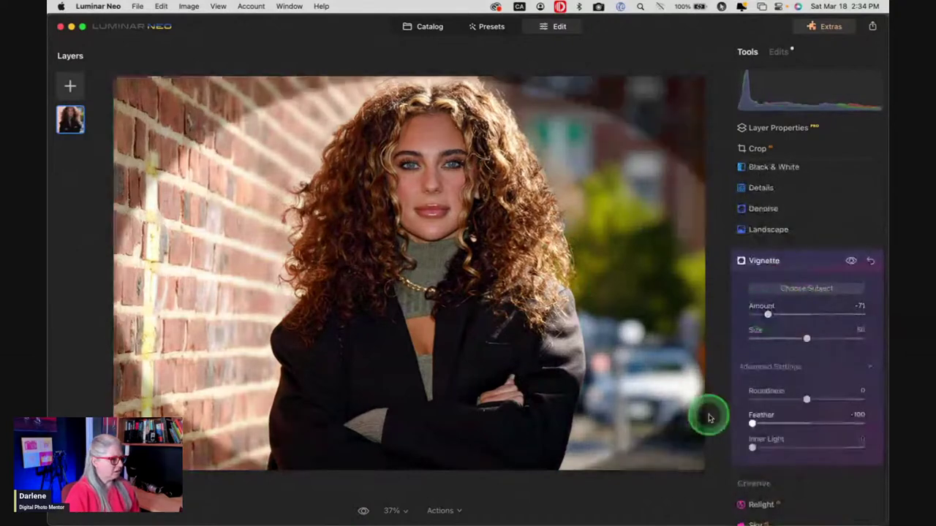
Set the vignette's Roundness to 84 and Size to 20.
left_click_drag(807, 401, 853, 399)
left_click_drag(822, 344, 780, 339)
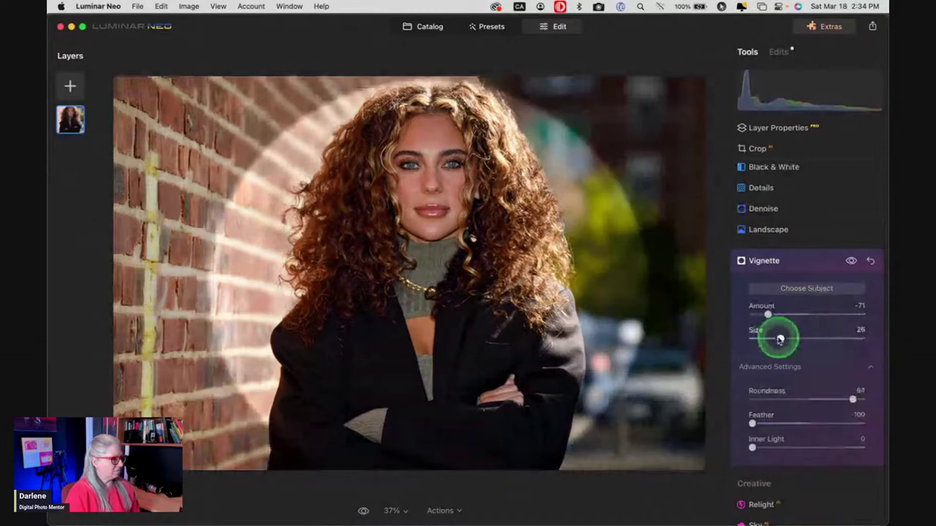
left_click_drag(779, 338, 774, 339)
Choose the woman's face as the vignette's subject centre, and adjust the vignette's Amount to -69 and Size to 10.
left_click(807, 291)
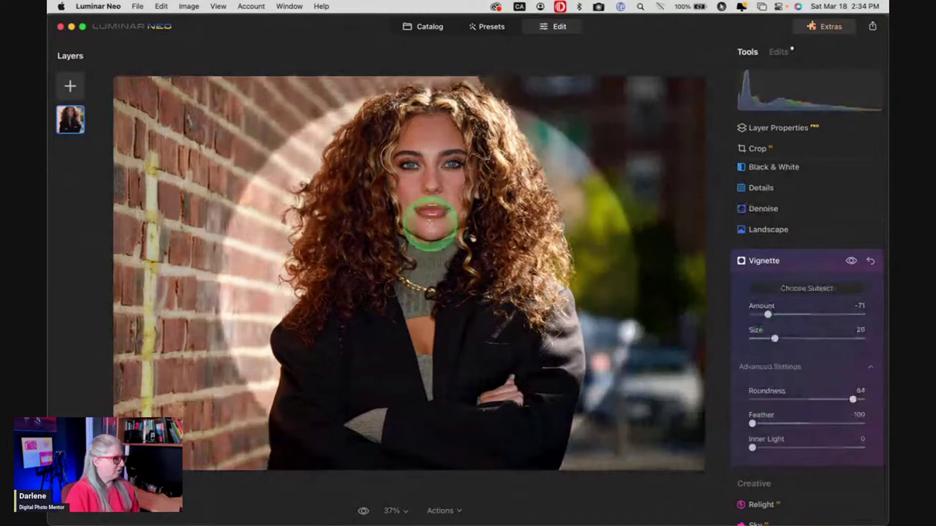
left_click(427, 233)
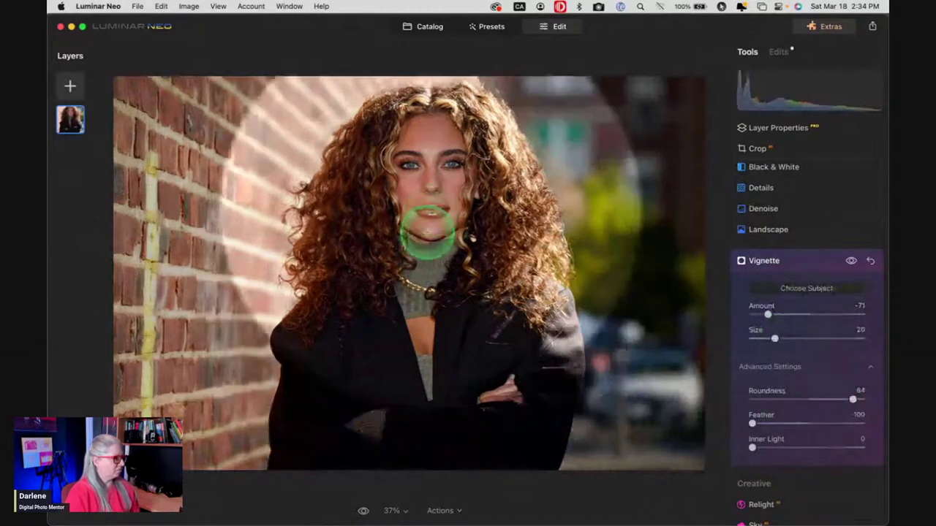
left_click(425, 244)
left_click(420, 245)
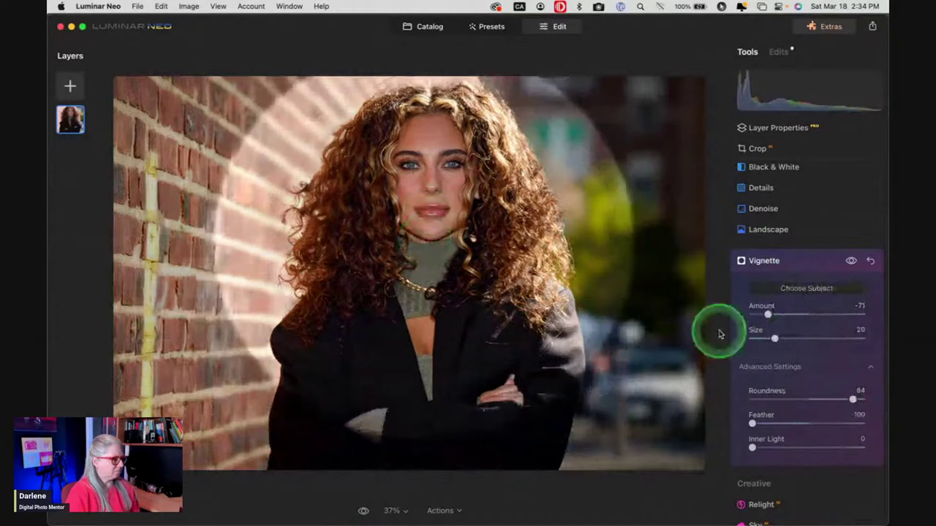
left_click_drag(774, 340, 764, 339)
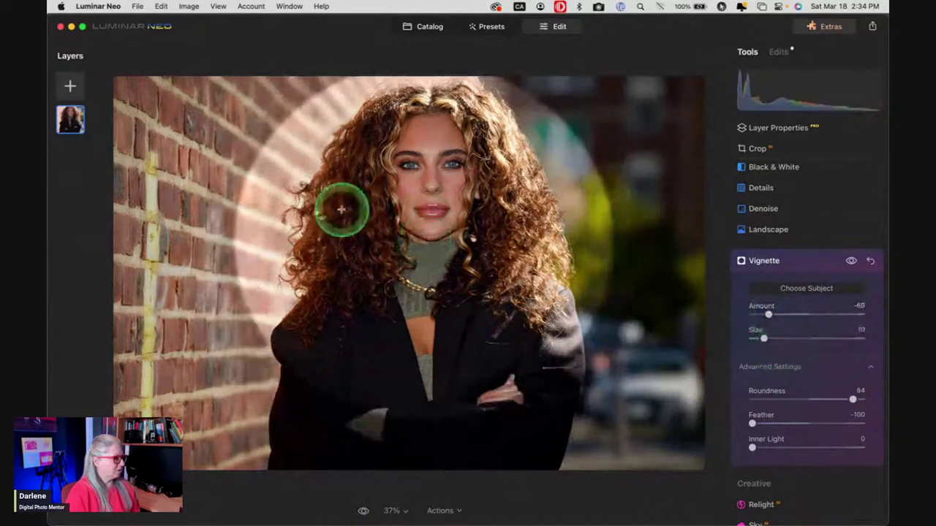
left_click_drag(341, 210, 438, 223)
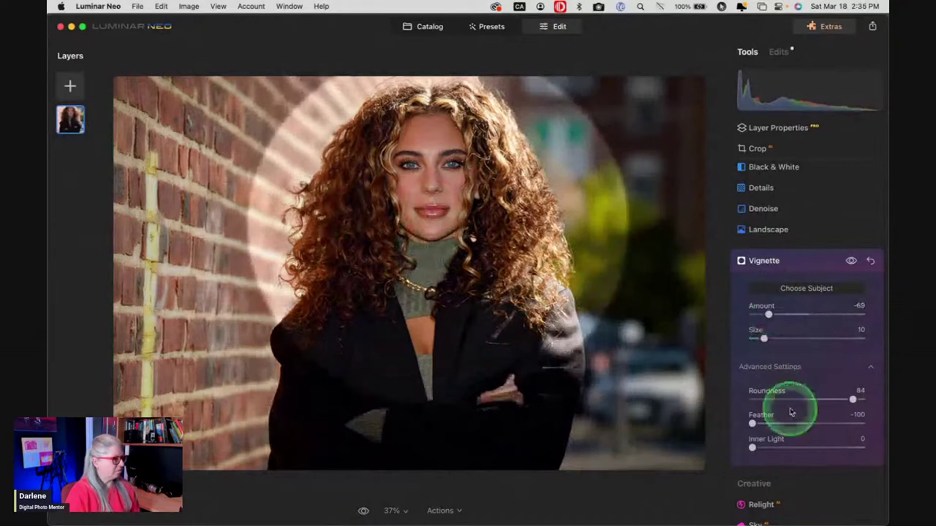
Soften the vignette with Feather 80, enlarge its Size to about 30, and compare the photo with and without it.
left_click_drag(791, 414, 843, 425)
left_click_drag(763, 338, 785, 340)
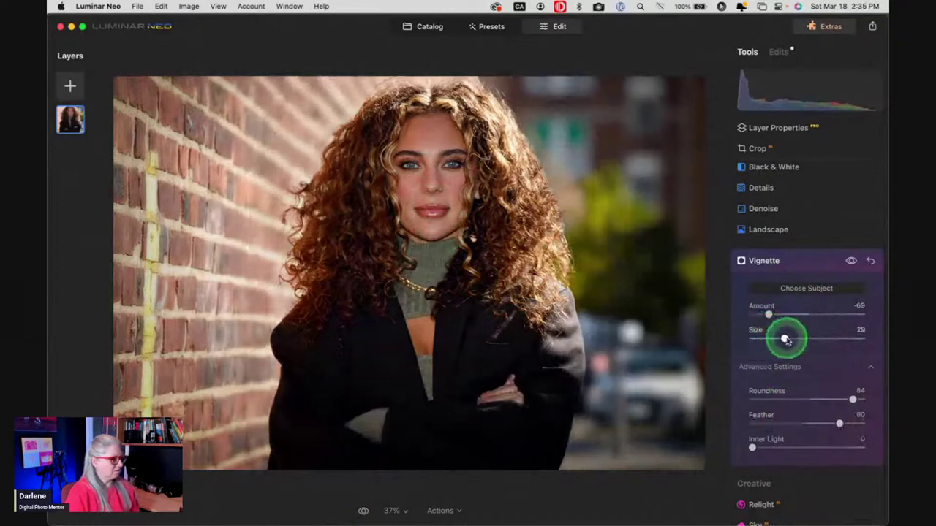
left_click(851, 261)
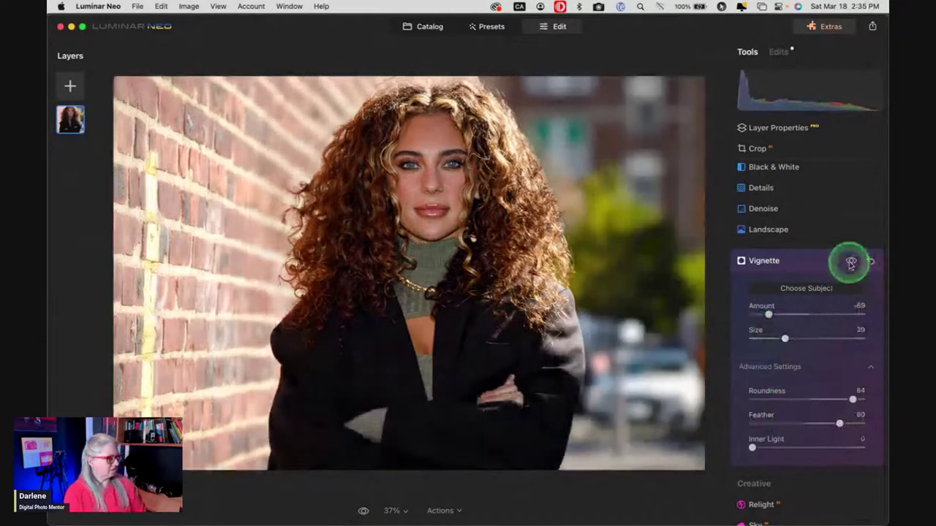
left_click(852, 261)
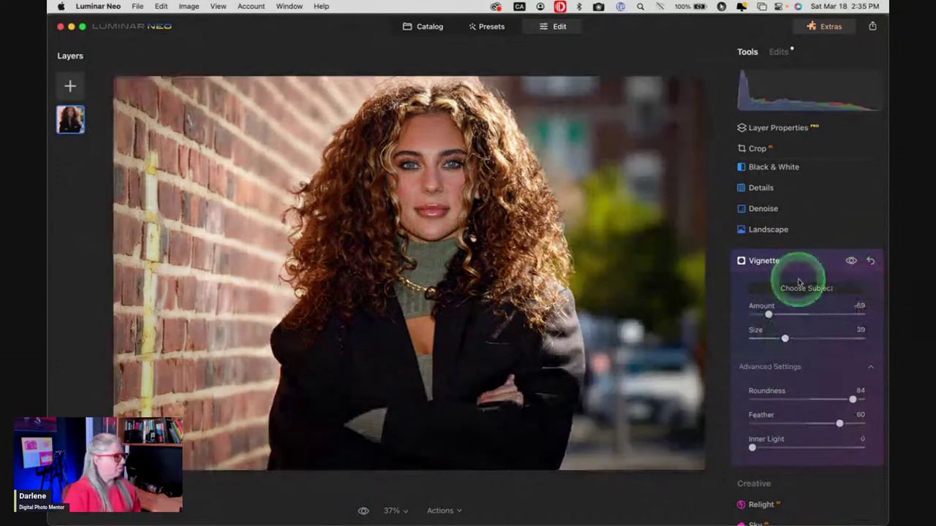
left_click(799, 280)
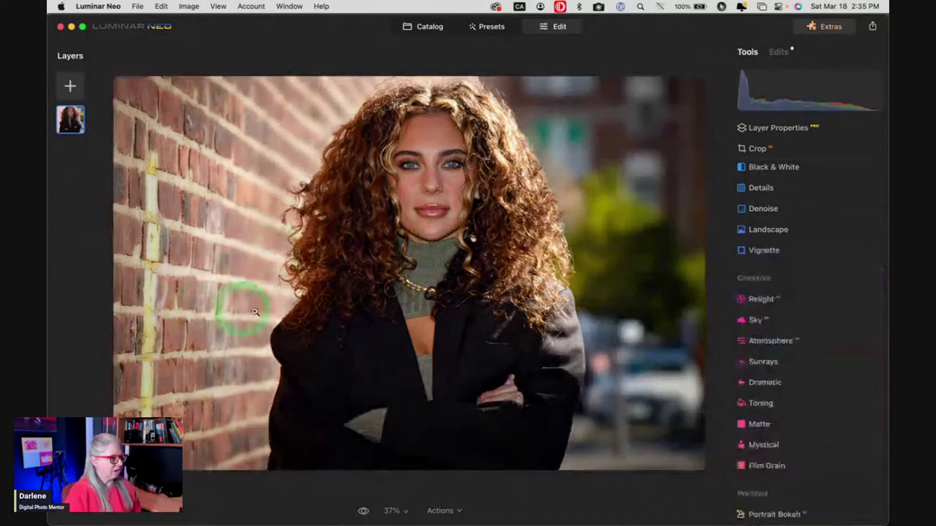
Reopen the existing Develop edit on the portrait and raise its Exposure to 0.37.
scroll(780, 297, "up", 1)
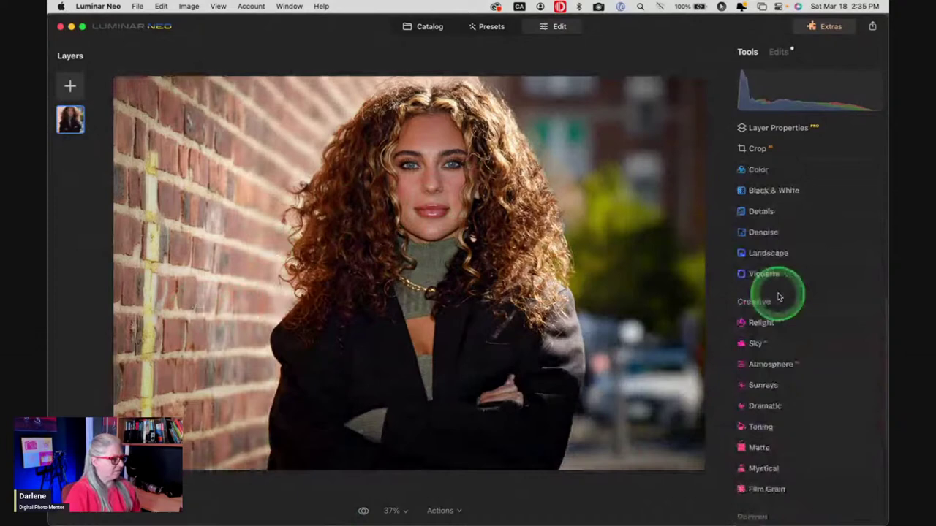
scroll(779, 297, "up", 5)
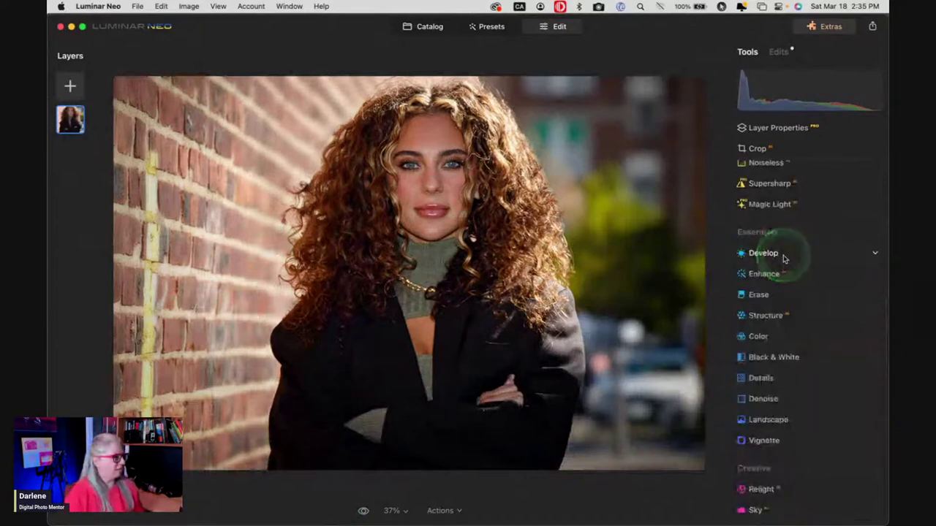
left_click(787, 255)
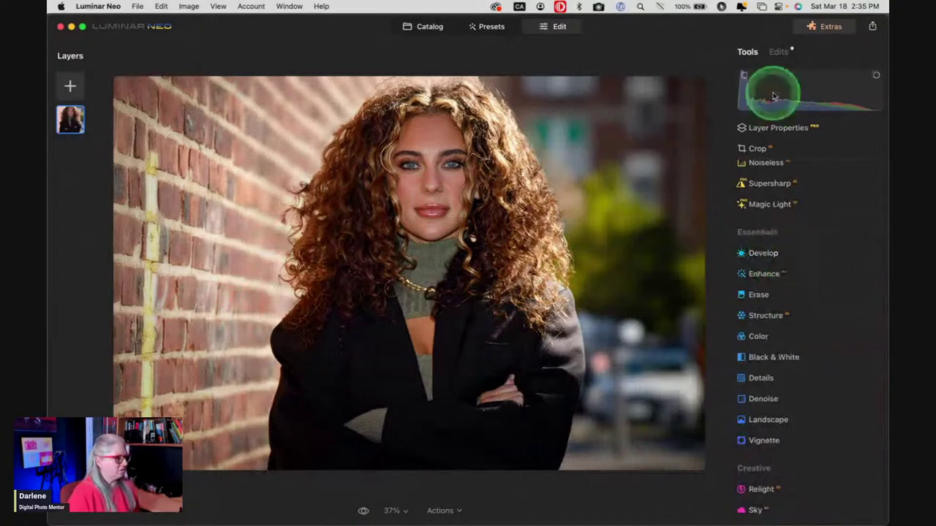
left_click(784, 52)
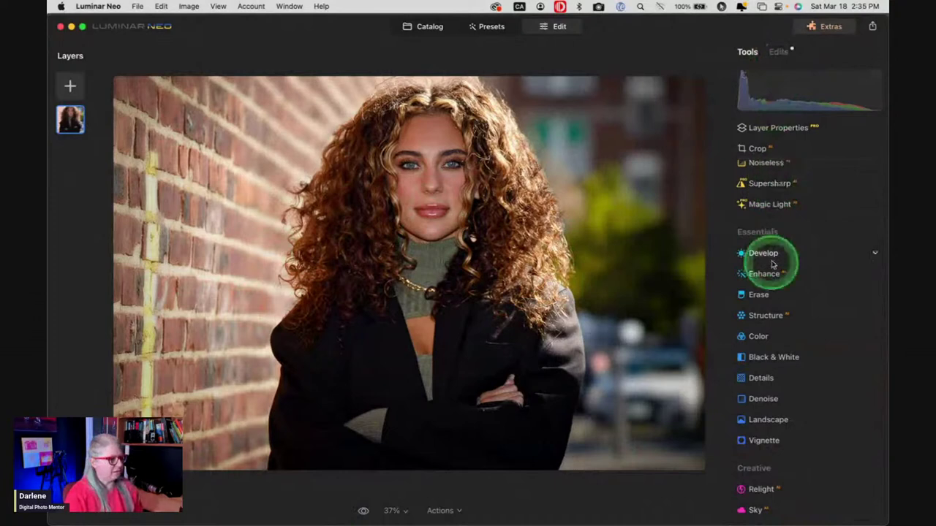
left_click(780, 51)
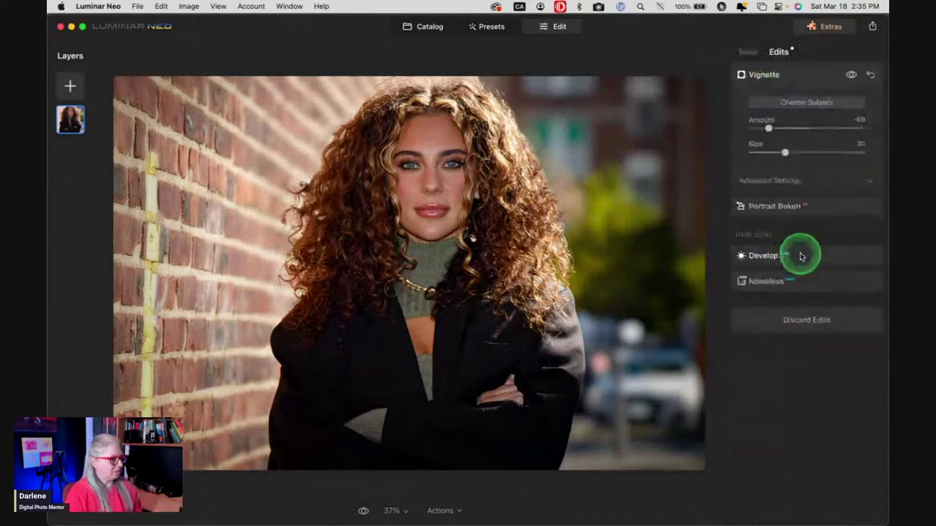
left_click(801, 256)
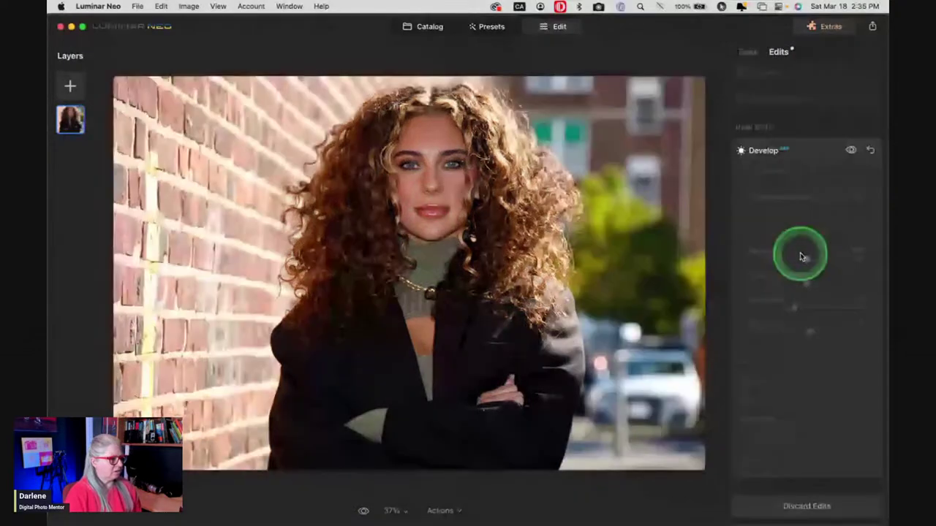
left_click_drag(807, 260, 810, 259)
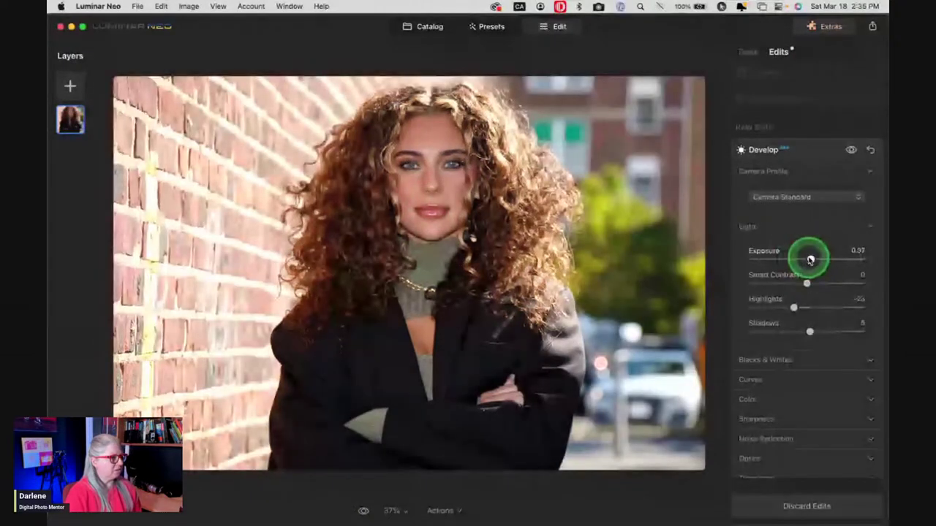
Close the Develop edit, review the Vignette edit with the new exposure, and return to the full tool list.
left_click(778, 143)
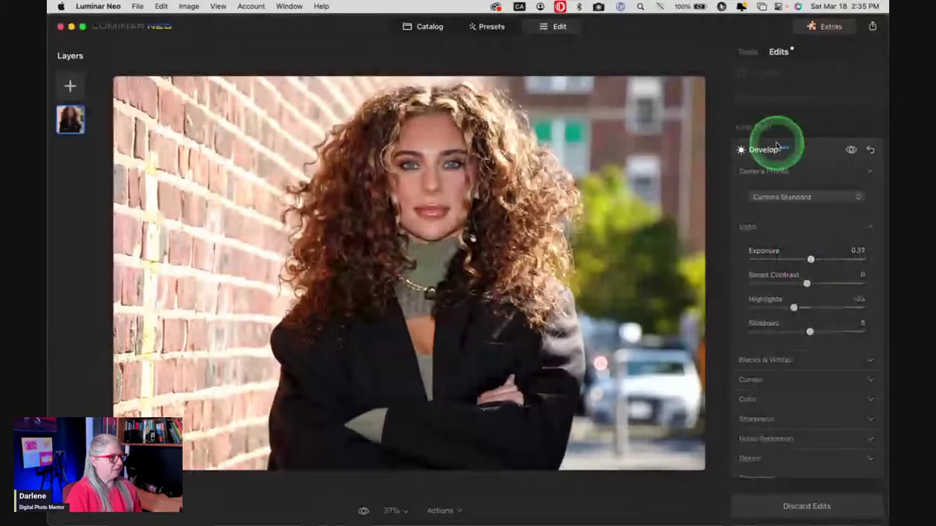
left_click(746, 95)
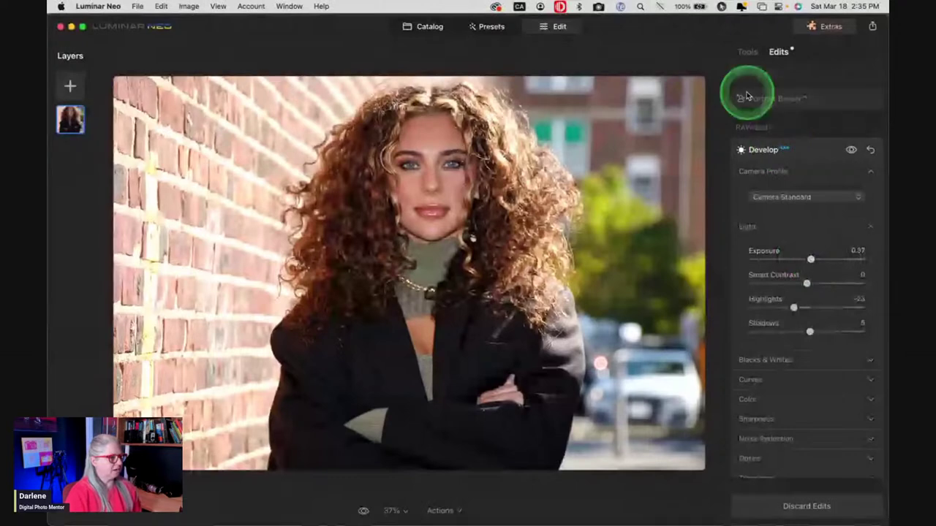
left_click(770, 90)
left_click(799, 100)
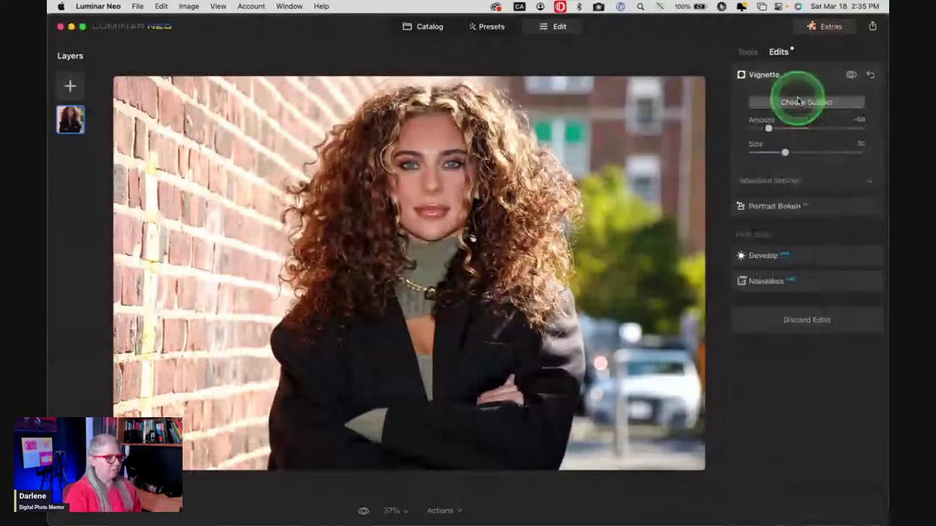
left_click(811, 76)
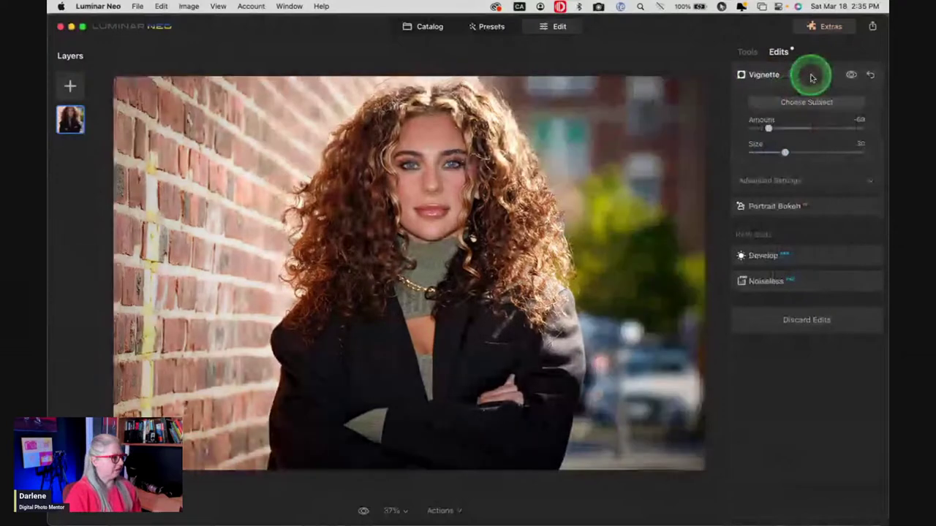
left_click(795, 205)
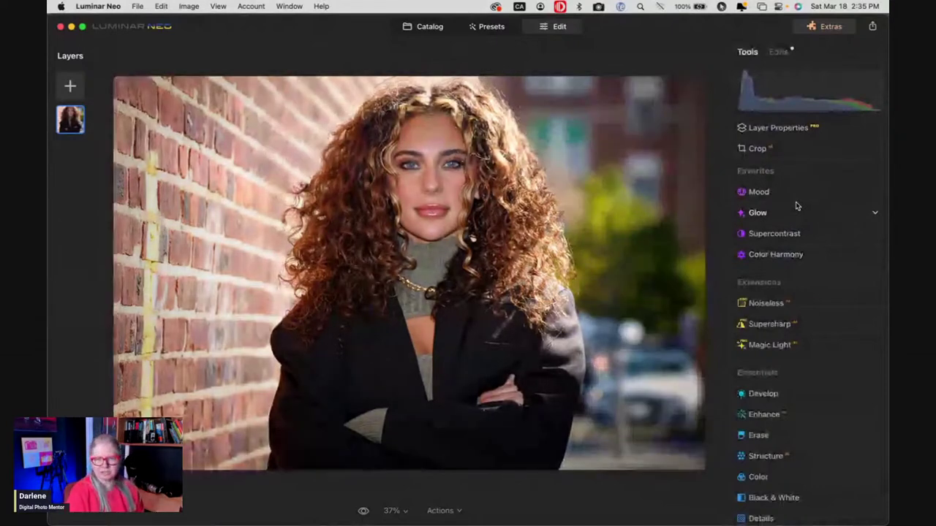
Duplicate the portrait layer and set the copy's blend mode to Multiply.
right_click(68, 116)
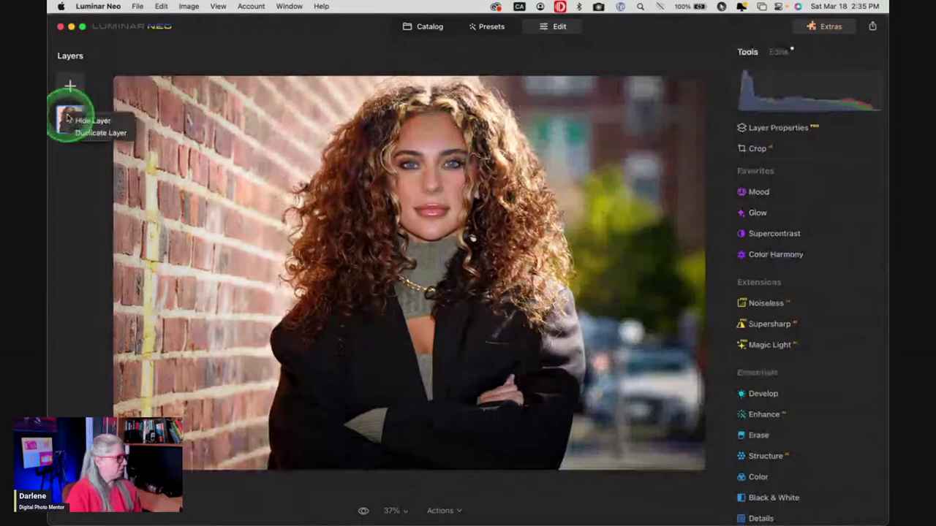
left_click(83, 134)
left_click(72, 181)
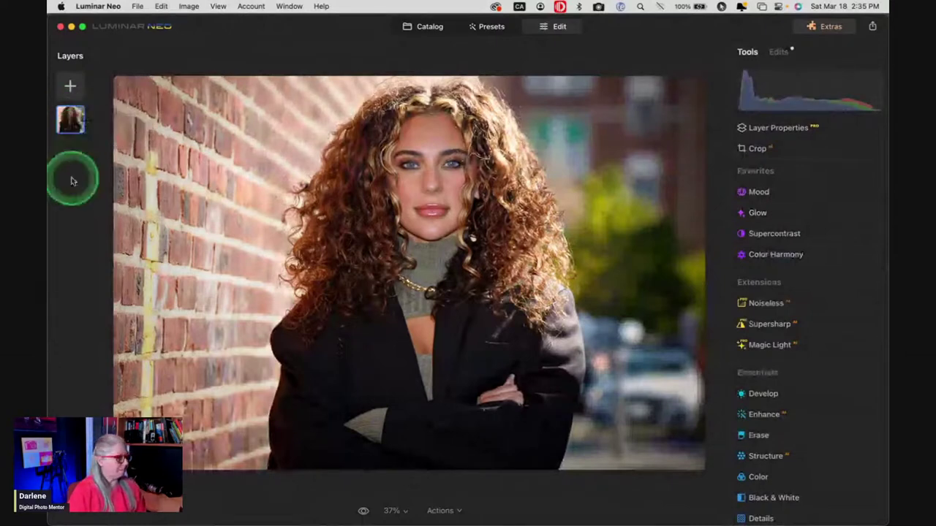
left_click(444, 185)
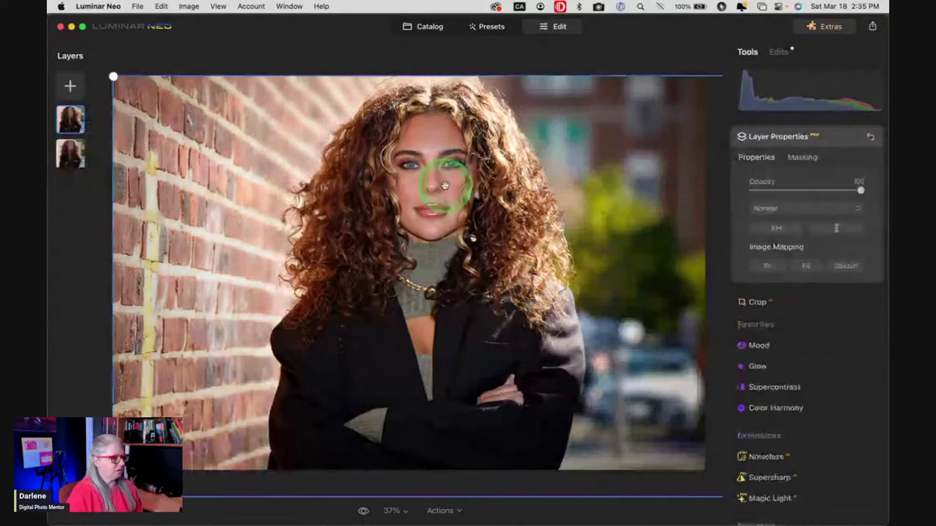
left_click(787, 206)
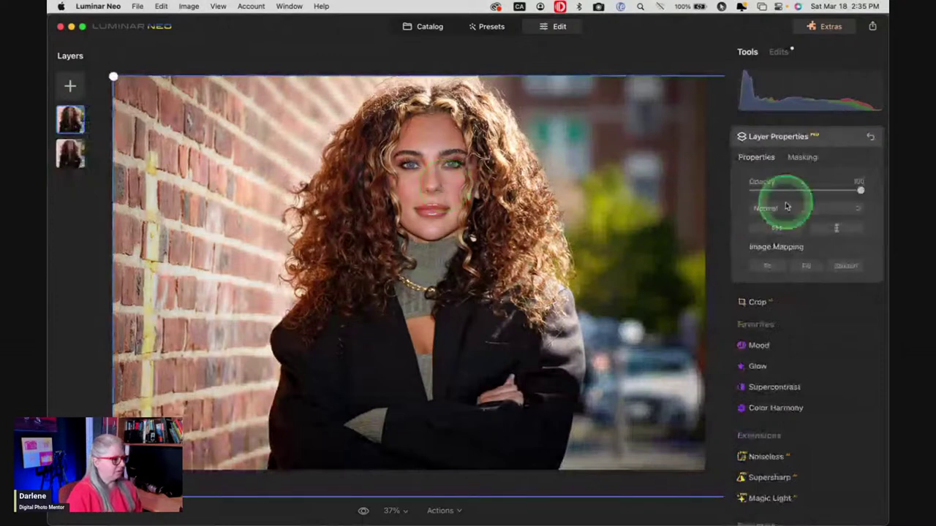
left_click(786, 206)
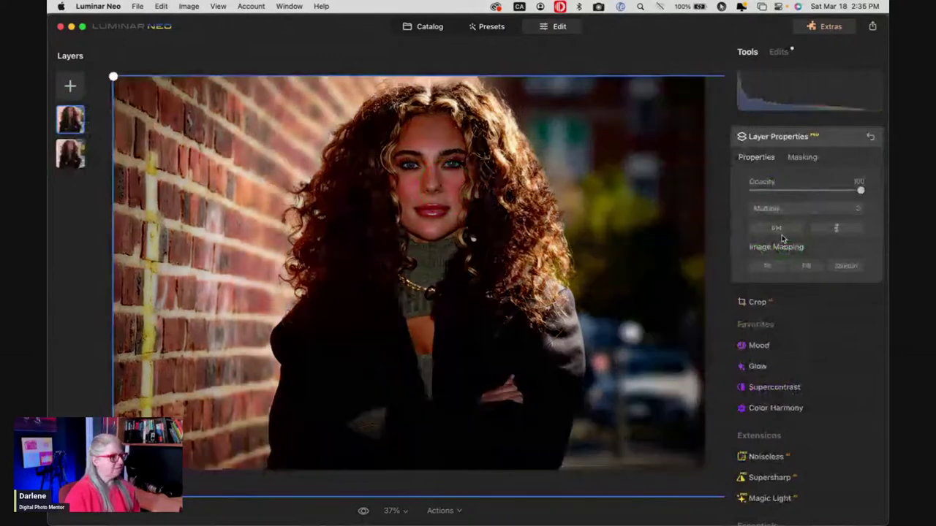
left_click(777, 238)
Mask the Multiply layer by removing its background with Portrait Background.
left_click(799, 164)
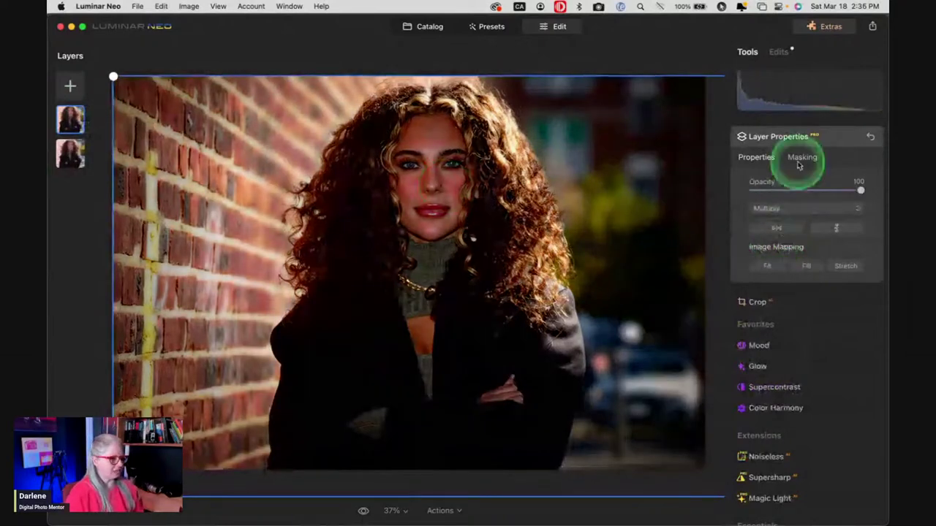
left_click(789, 203)
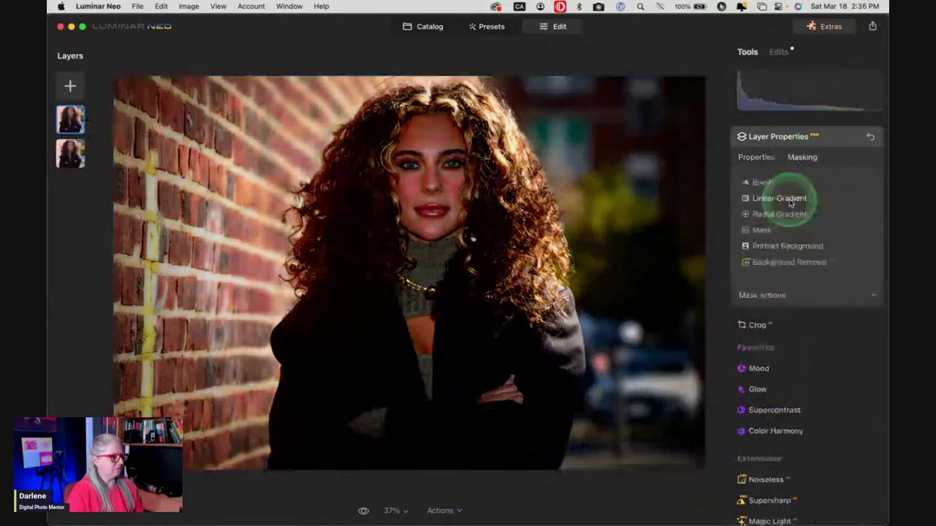
left_click(778, 262)
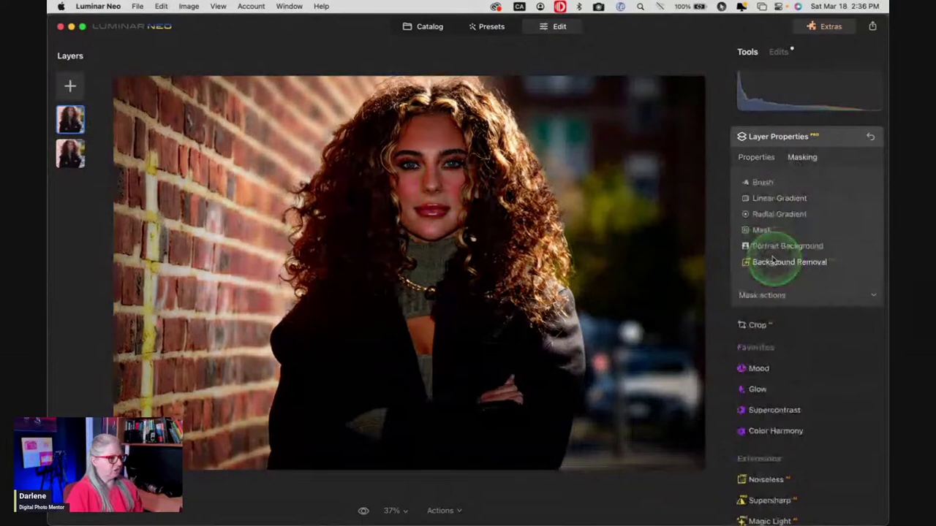
left_click(768, 246)
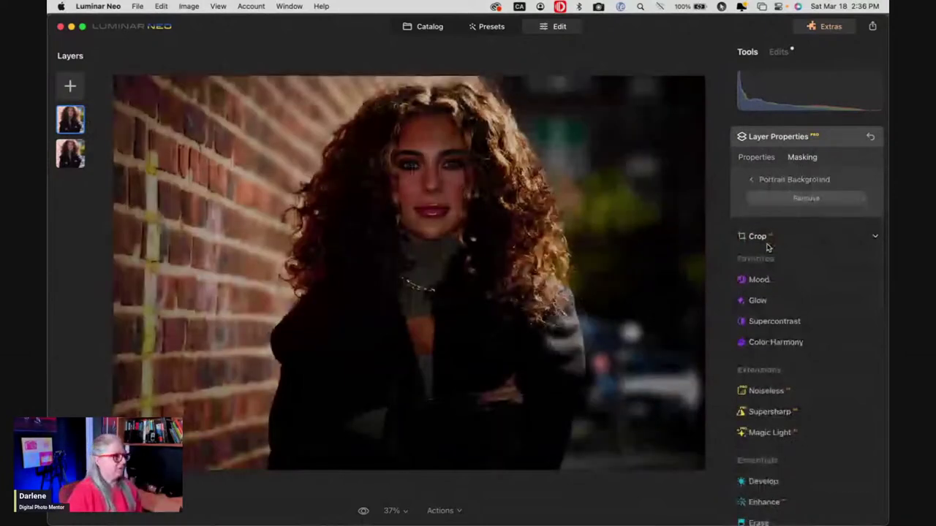
left_click(798, 199)
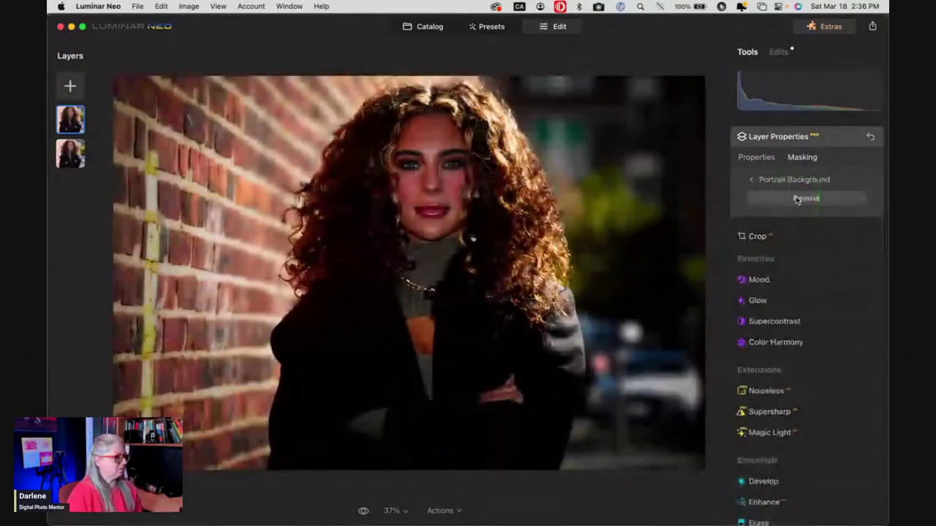
left_click(798, 199)
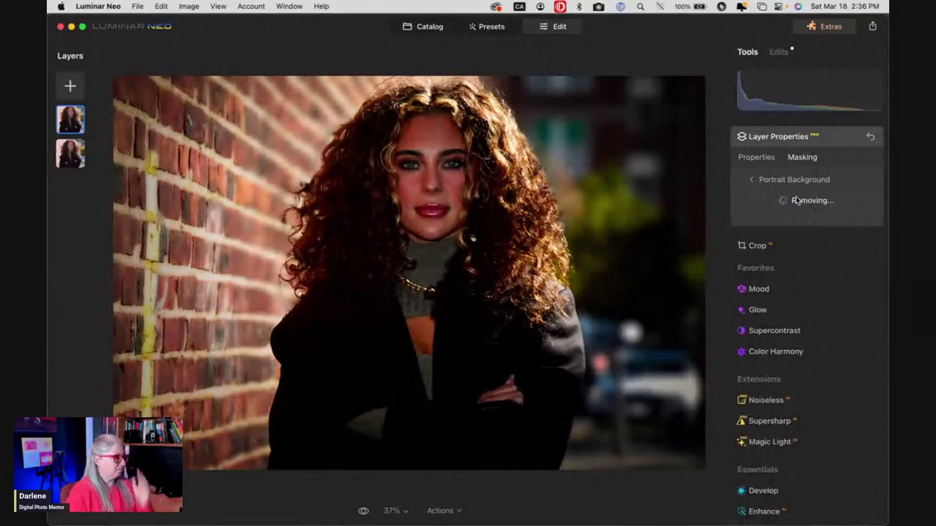
Invert the Multiply layer's mask so the darkening applies to the background instead of the woman.
left_click(800, 158)
left_click(758, 157)
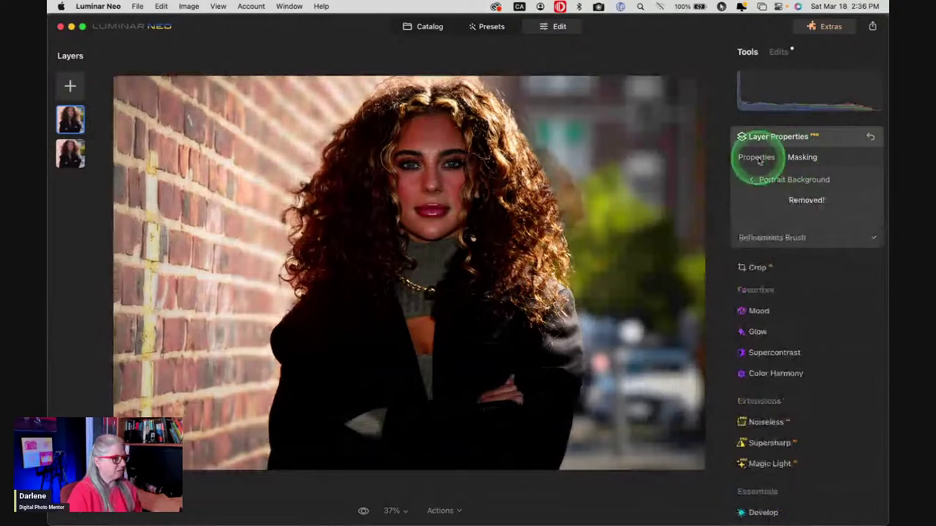
left_click(798, 161)
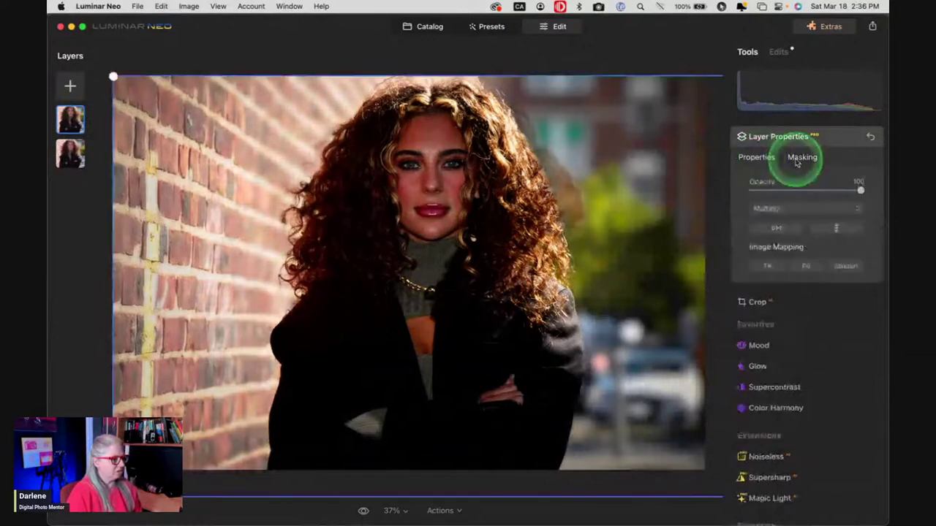
left_click(808, 324)
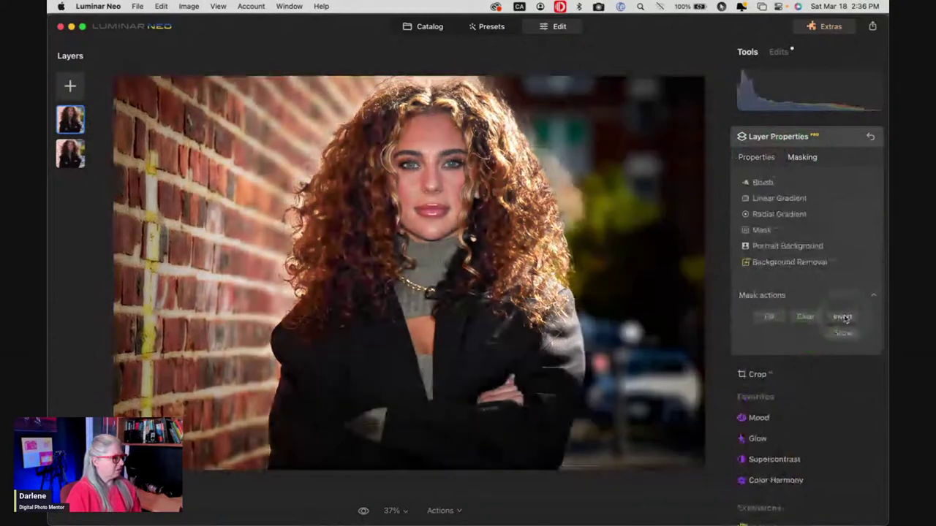
left_click(688, 361)
Paint with the mask Brush over the missed background beside the woman's hair to refine the Multiply layer's mask.
left_click(763, 183)
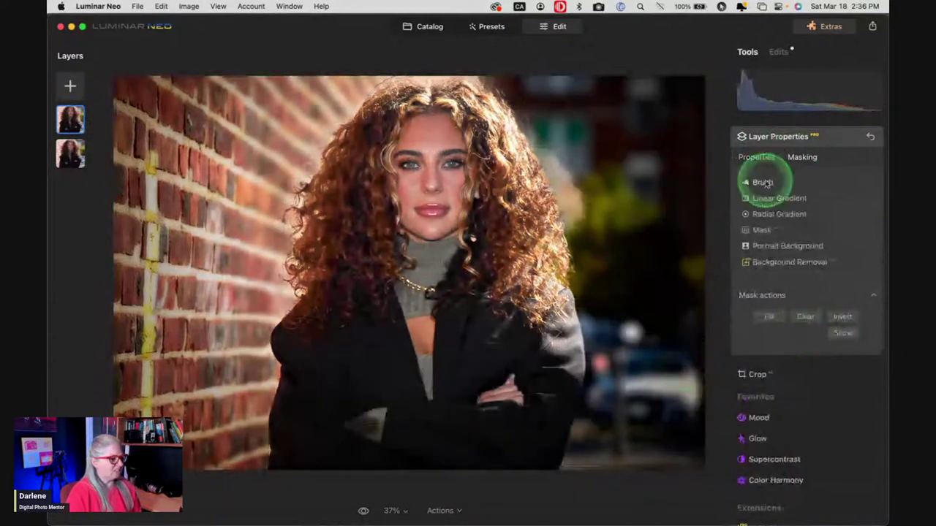
left_click(763, 185)
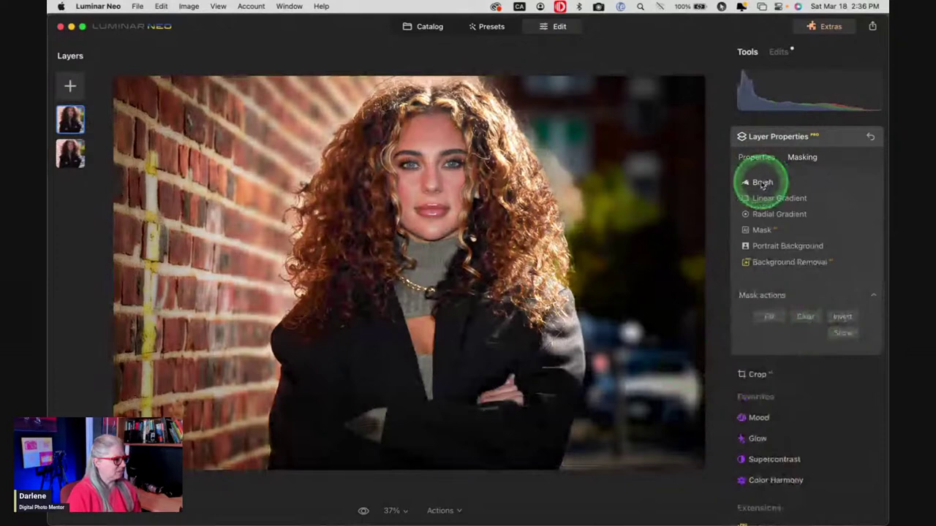
left_click(763, 184)
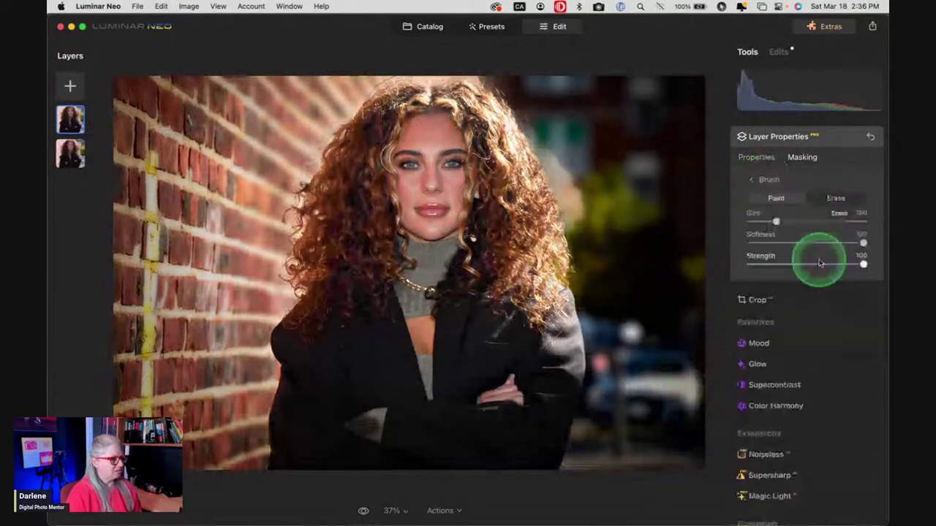
left_click(788, 199)
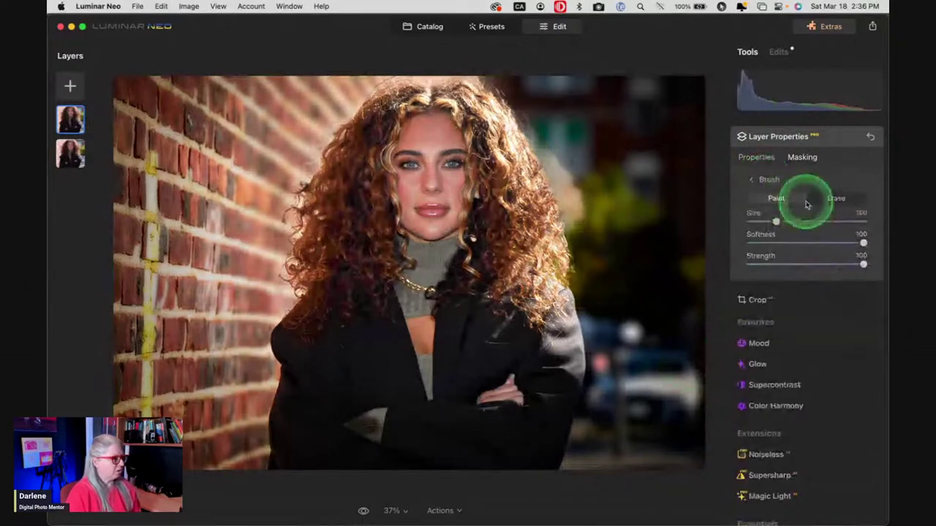
left_click(591, 210)
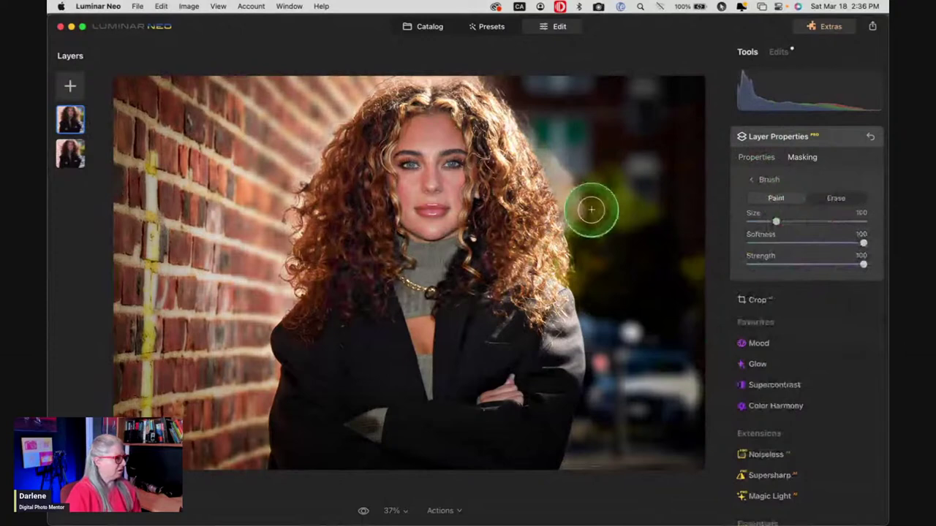
left_click_drag(591, 210, 593, 239)
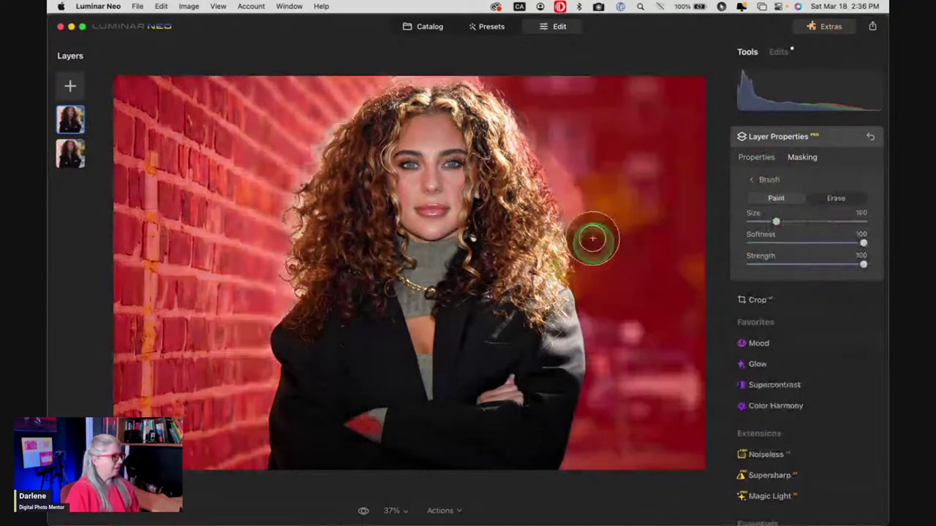
left_click_drag(503, 144, 465, 137)
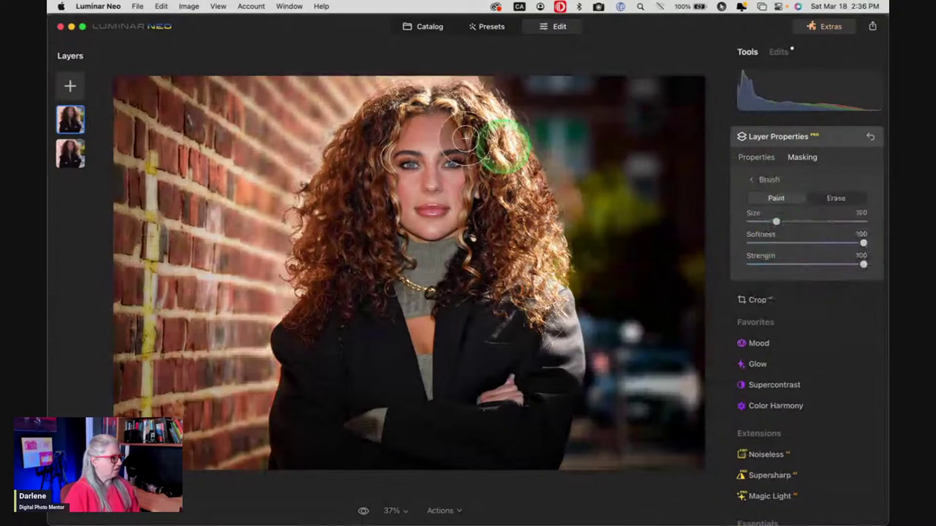
left_click_drag(323, 400, 347, 407)
Lower the Multiply layer's opacity to 74 to soften the background darkening.
left_click(755, 151)
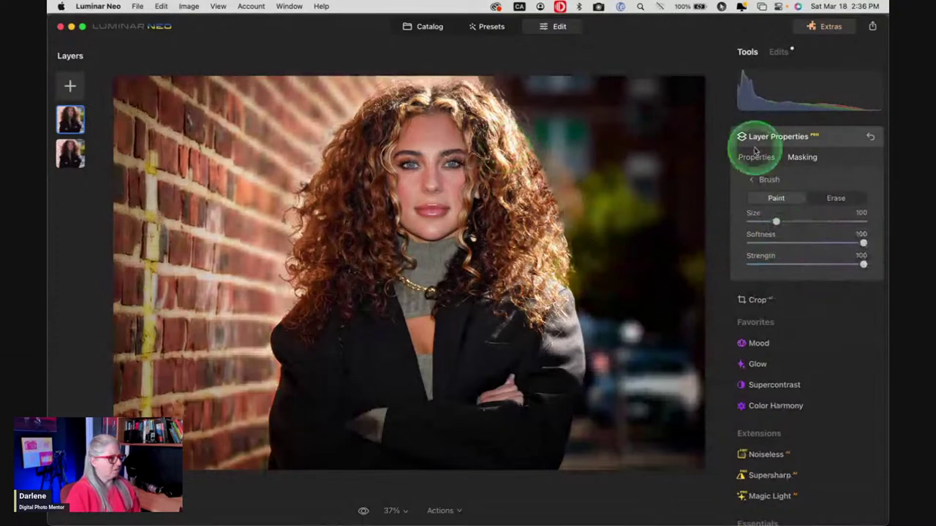
left_click(828, 212)
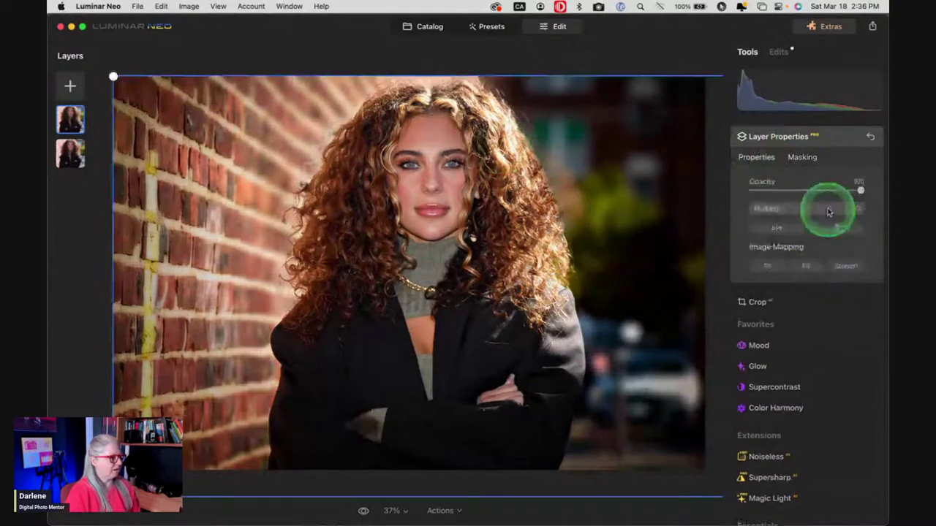
left_click_drag(861, 190, 832, 190)
left_click(120, 176)
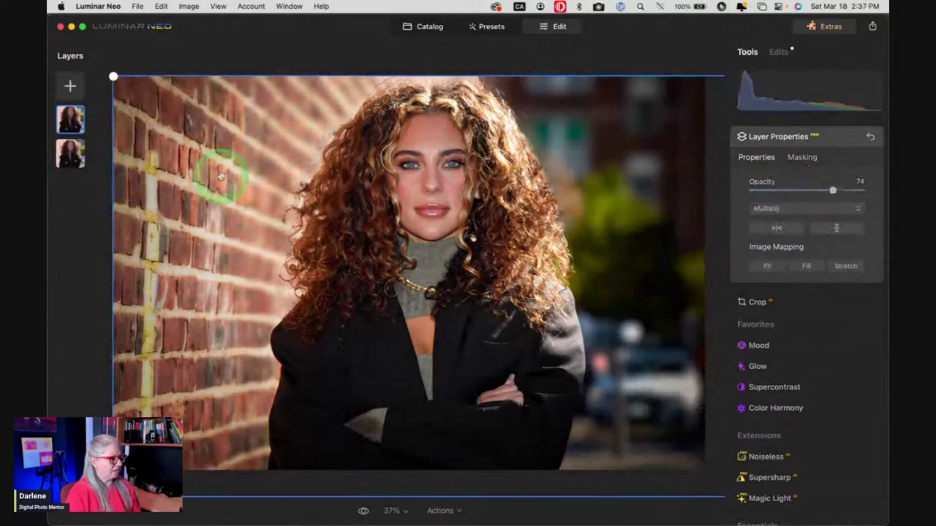
left_click(642, 266)
Erase part of the Multiply layer's mask over the background beside the woman's hair, using an enlarged mask Brush at strength 44.
left_click(800, 162)
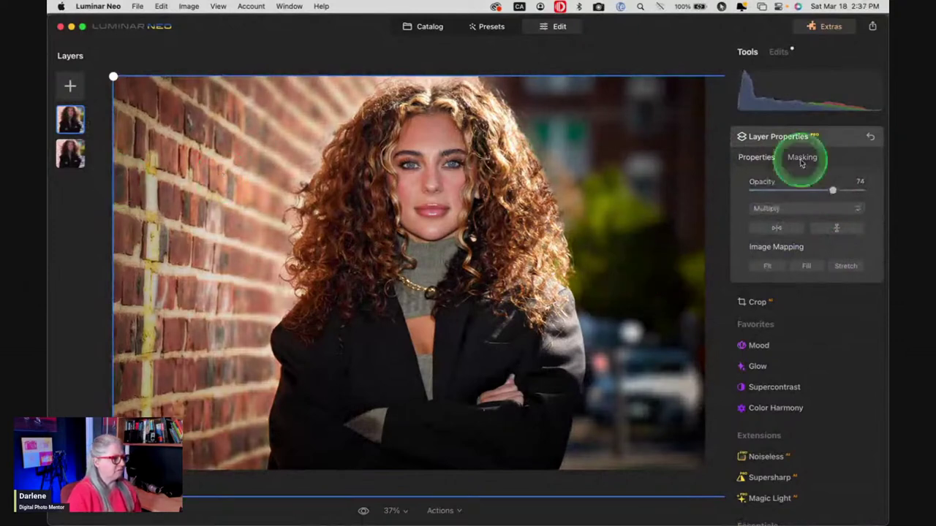
left_click(791, 184)
left_click(829, 198)
left_click(771, 186)
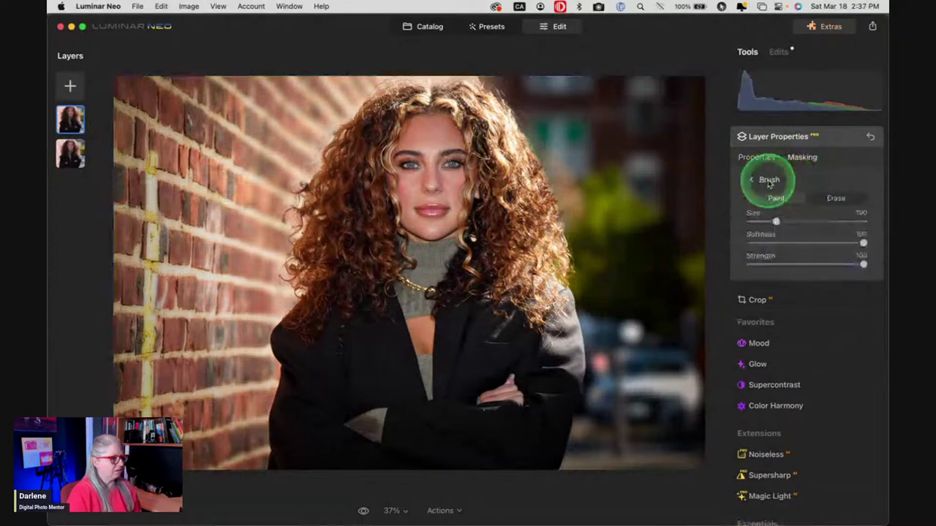
left_click(828, 201)
left_click(802, 263)
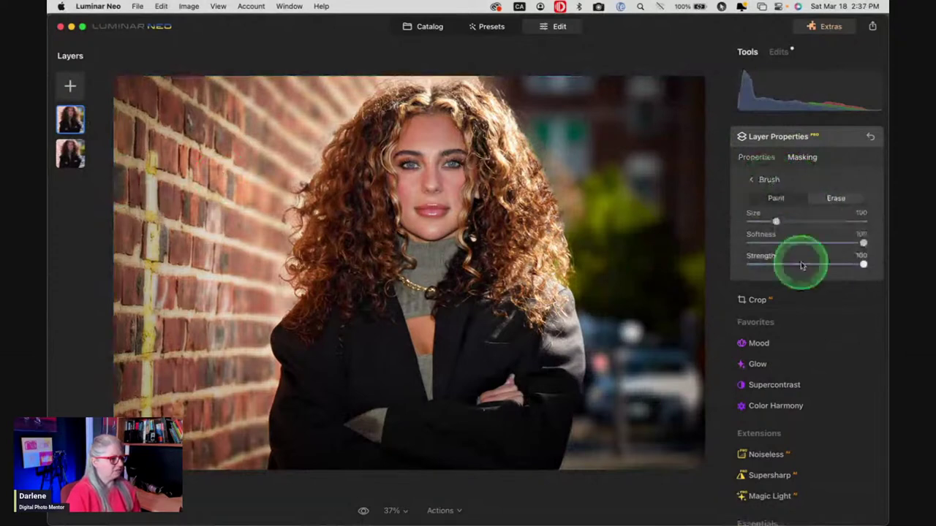
left_click_drag(679, 222, 653, 213)
left_click(568, 150)
left_click(560, 141)
key("bracketright")
key("bracketright")
key("bracketright")
key("bracketright")
key("bracketright")
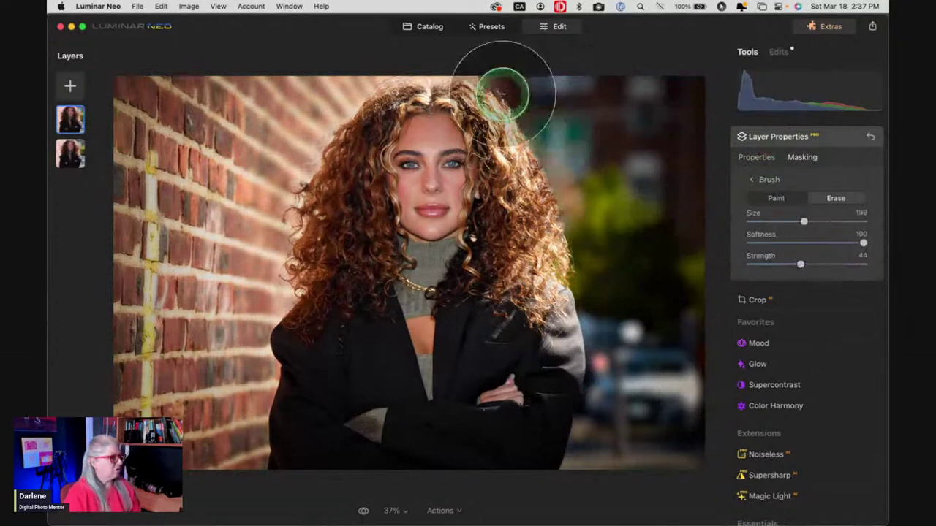
mouse_move(575, 89)
left_mouse_down()
mouse_move(679, 95)
mouse_move(663, 105)
mouse_move(606, 283)
mouse_move(592, 117)
left_mouse_up()
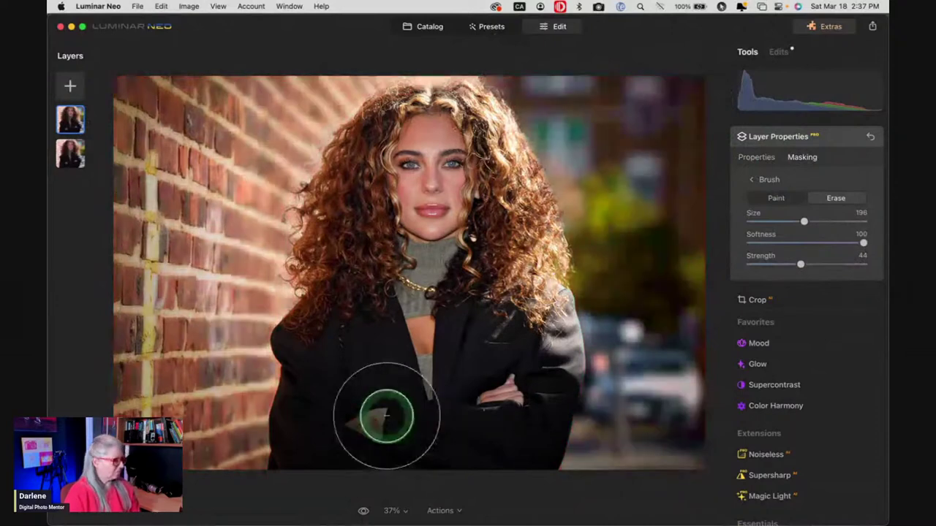
key("[")
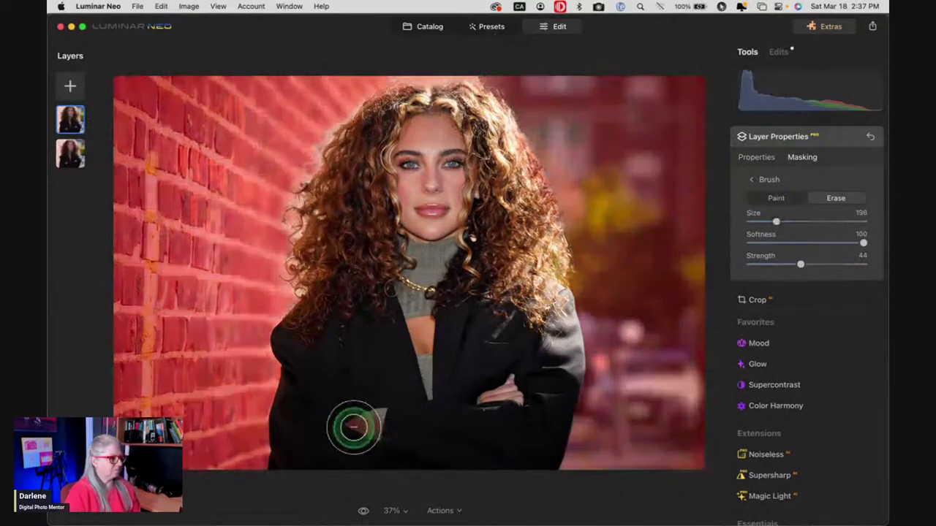
Reduce the mask Brush's strength to 0 and set the Multiply layer's opacity to about 84.
left_click_drag(801, 264, 730, 268)
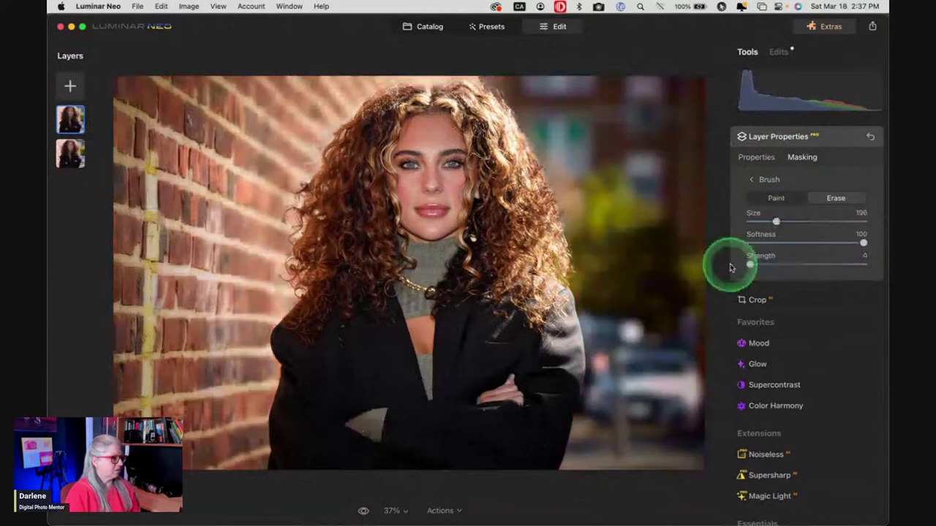
left_click(794, 193)
left_click(851, 152)
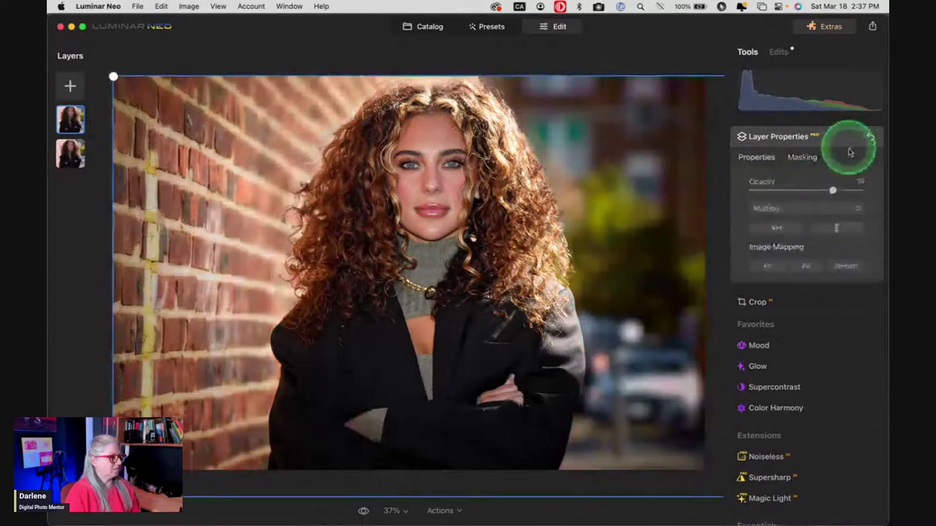
left_click_drag(832, 190, 848, 170)
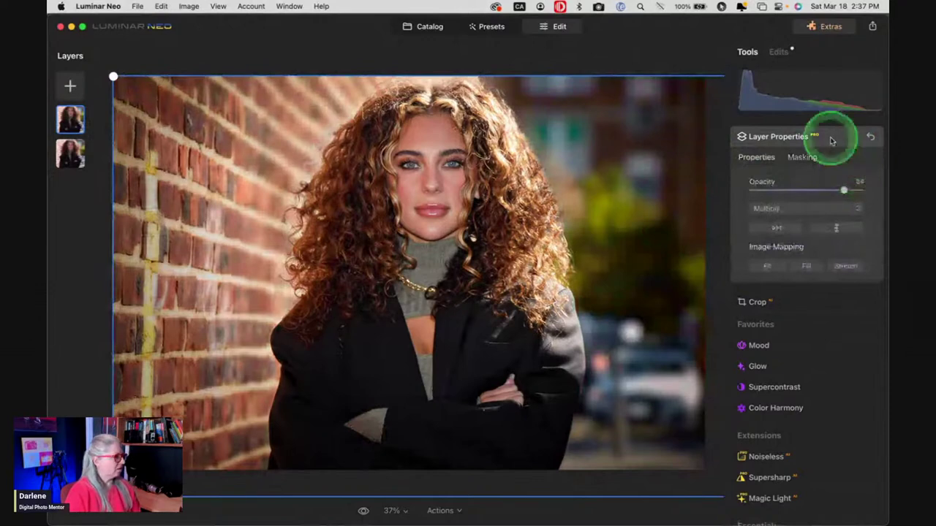
left_click(831, 139)
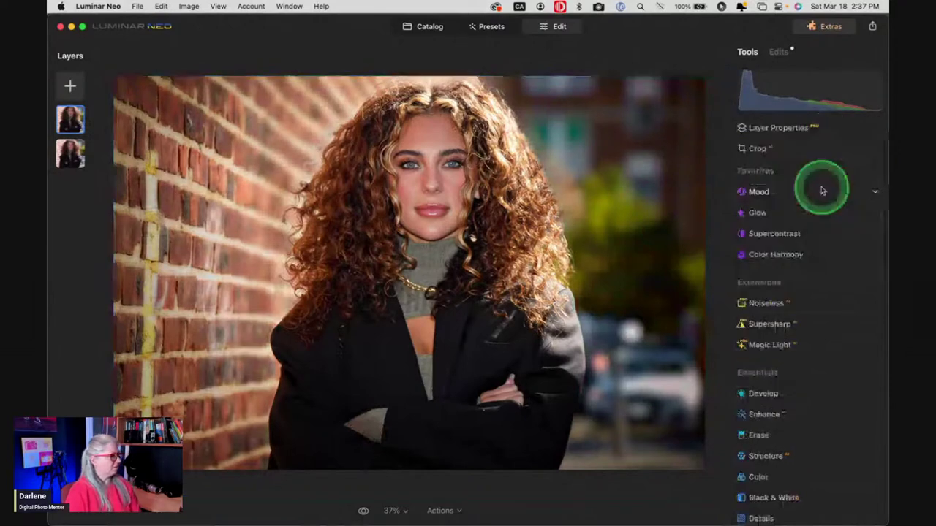
Hide and show the Multiply layer to compare the portrait with and without the background darkening.
right_click(68, 116)
left_click(71, 120)
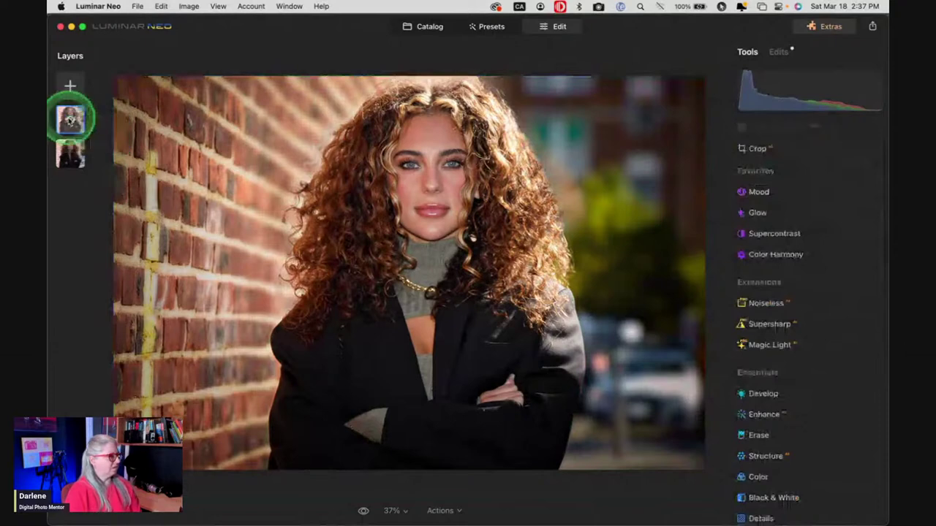
right_click(71, 119)
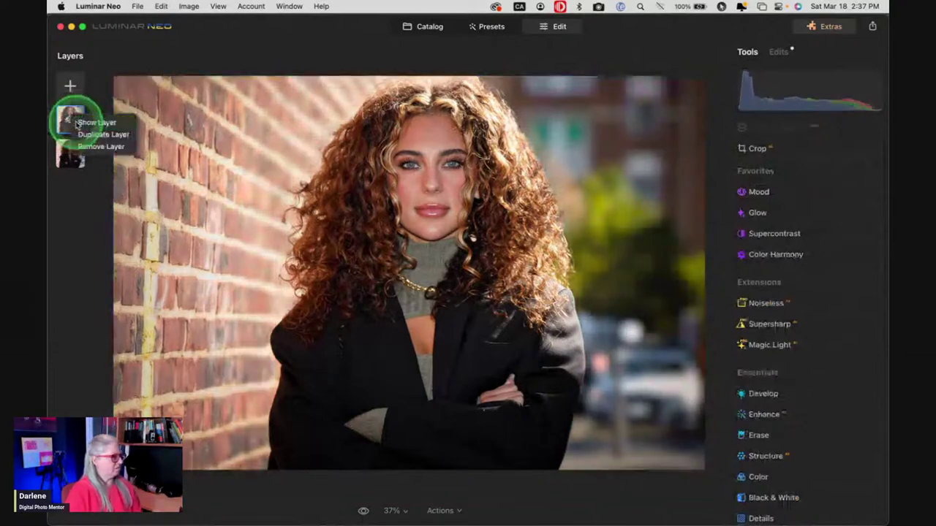
left_click(77, 123)
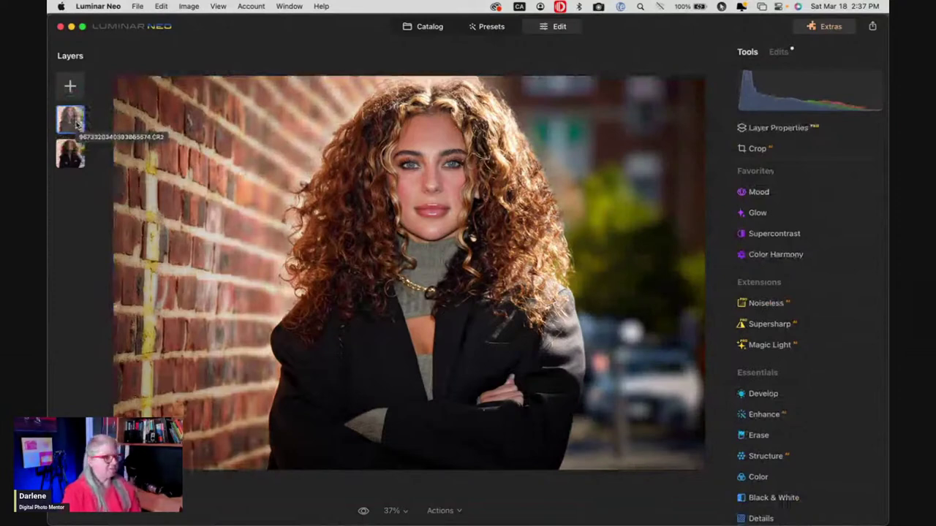
left_click(77, 123)
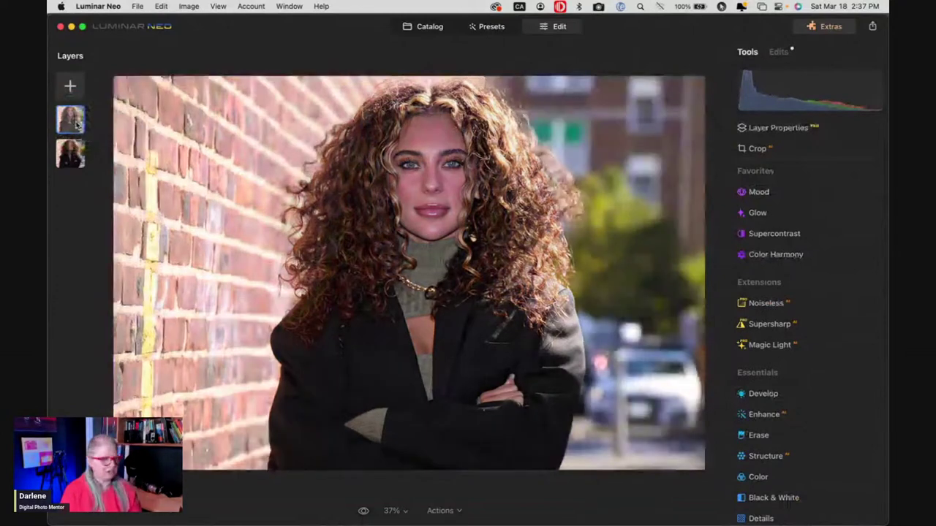
left_click(76, 123)
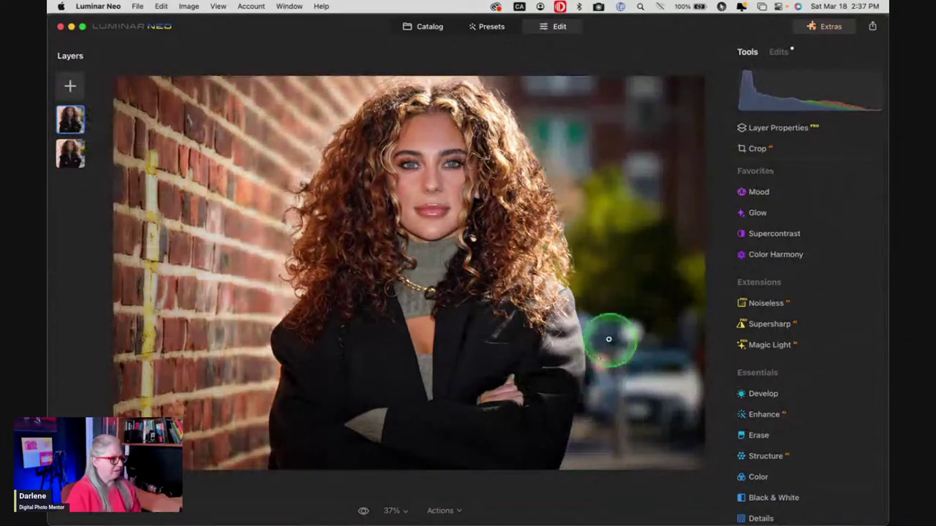
Try to remove the bright round spot in the blurred street background beside the woman's shoulder with the Erase tool at size 20.
scroll(790, 301, "up", 1)
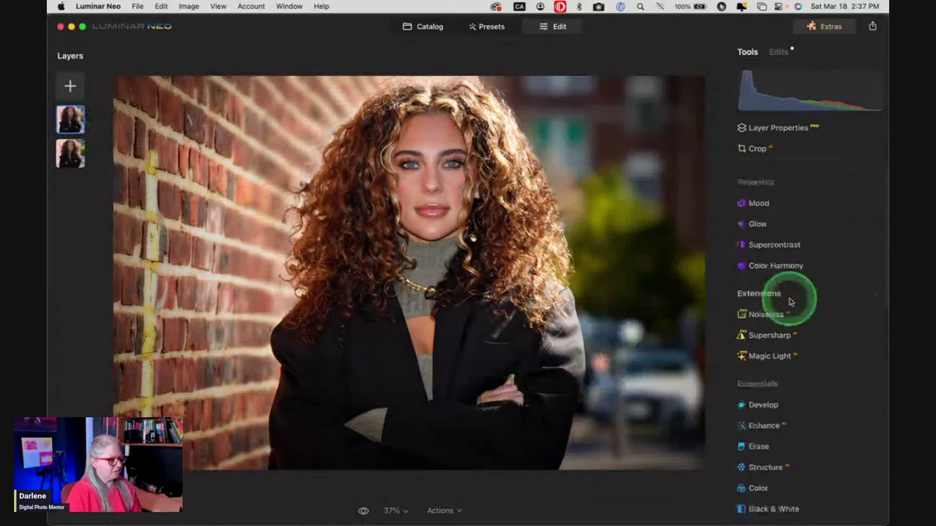
scroll(790, 301, "down", 3)
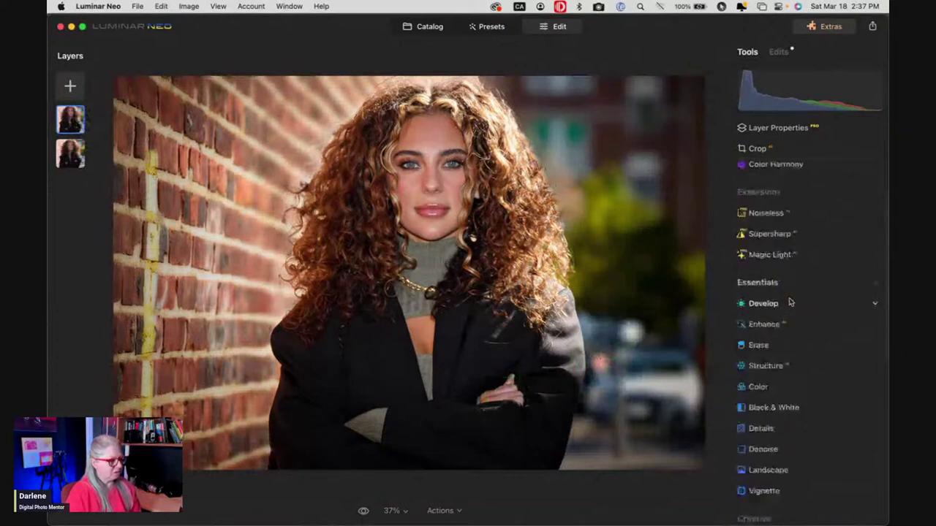
left_click(766, 349)
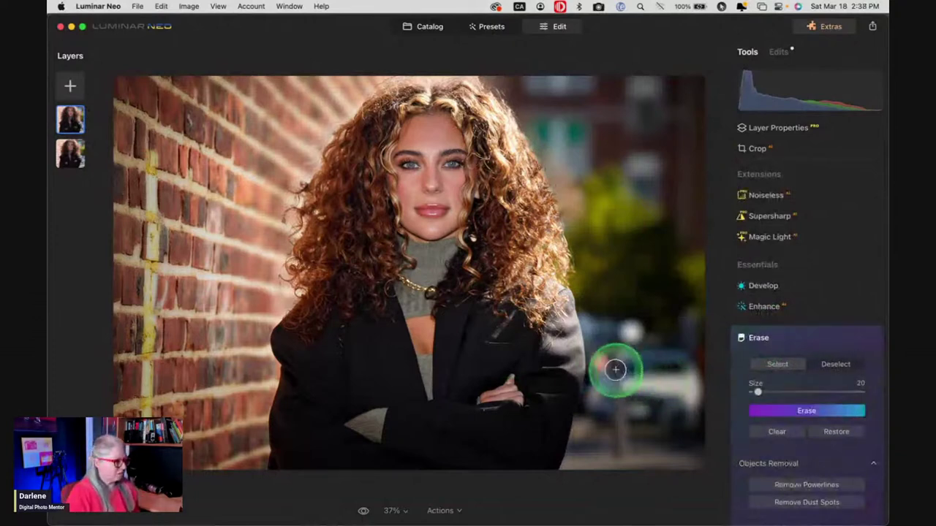
left_click_drag(631, 334, 627, 333)
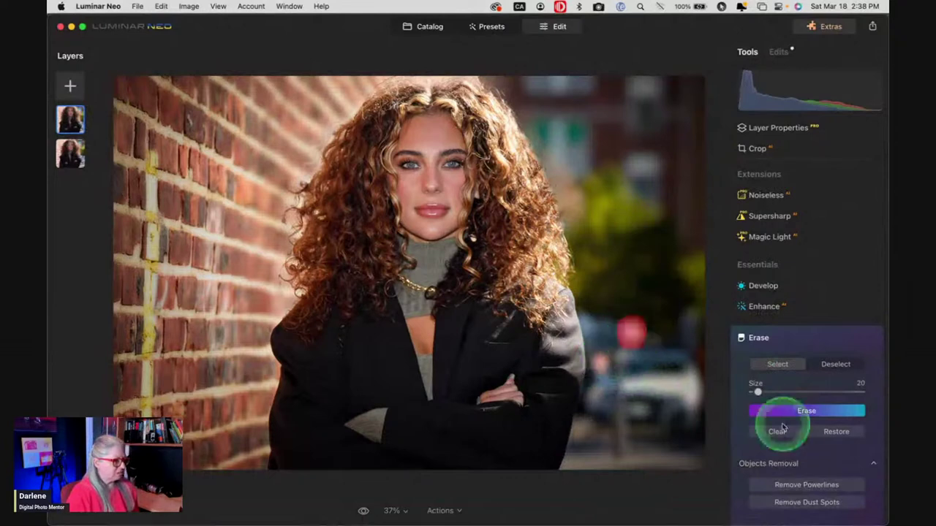
left_click(799, 411)
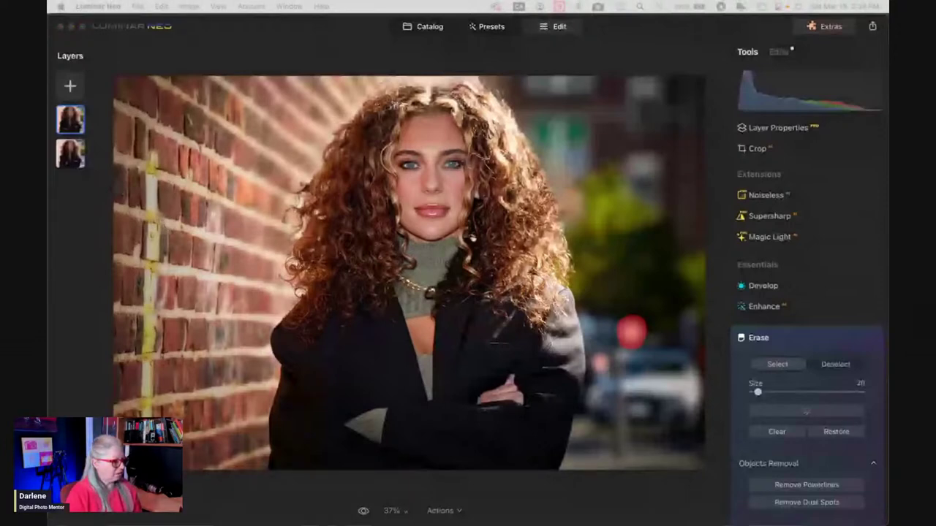
left_click(623, 481)
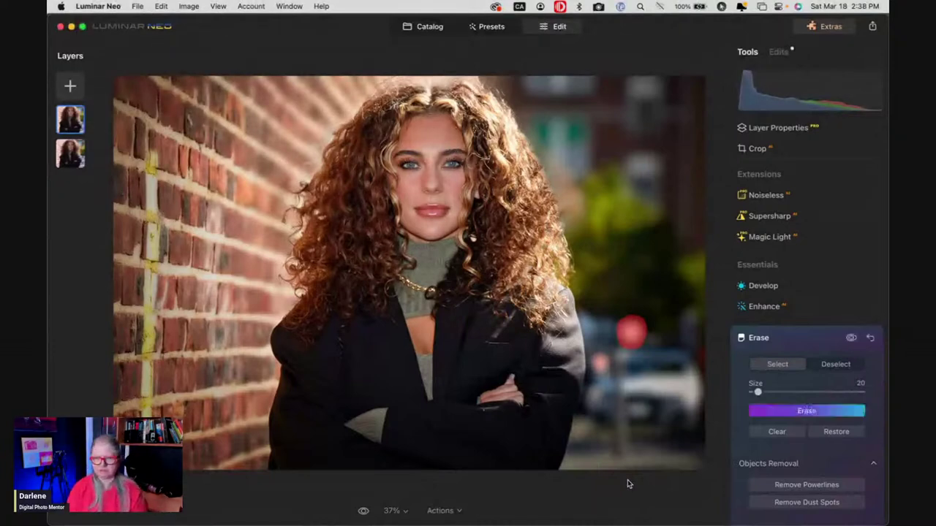
Restore the erased area, run Erase again on the distracting background spots beside the woman's shoulder, and close the tool.
left_click(820, 435)
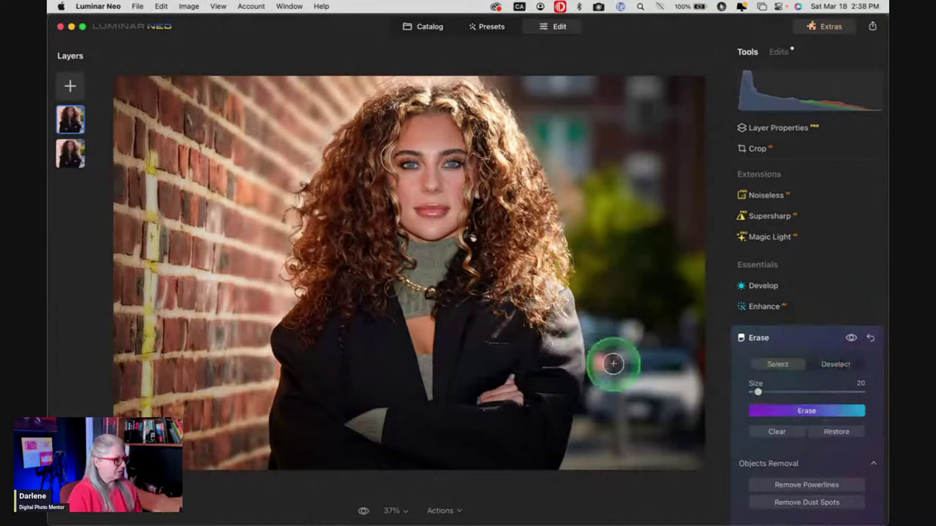
left_click(803, 412)
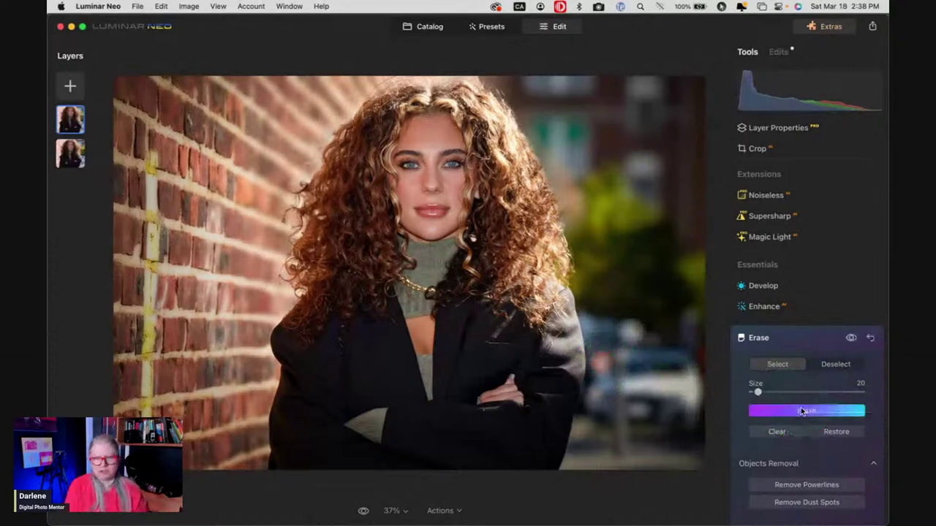
left_click(801, 407)
left_click(801, 408)
left_click(796, 339)
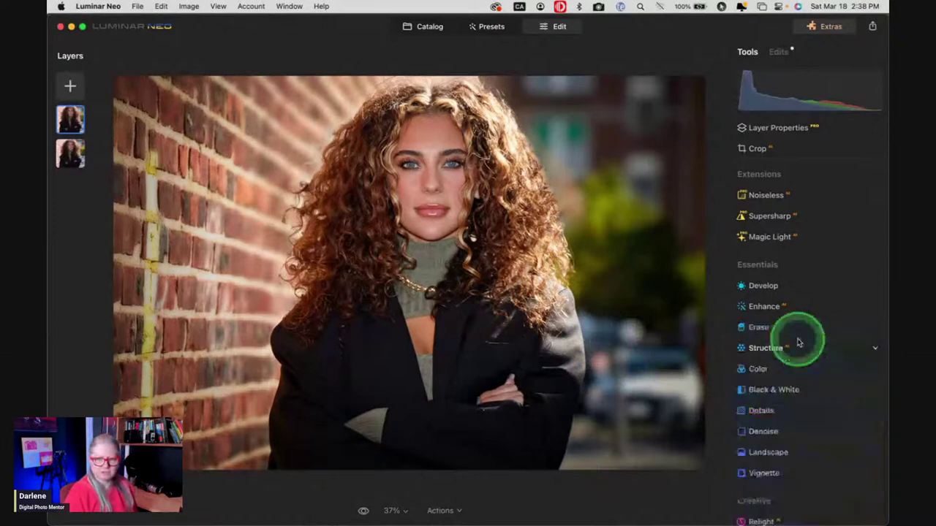
Switch to Lightroom Classic and open the DPM graphics folder inside Not used yet.
key("super+Tab")
left_click(49, 278)
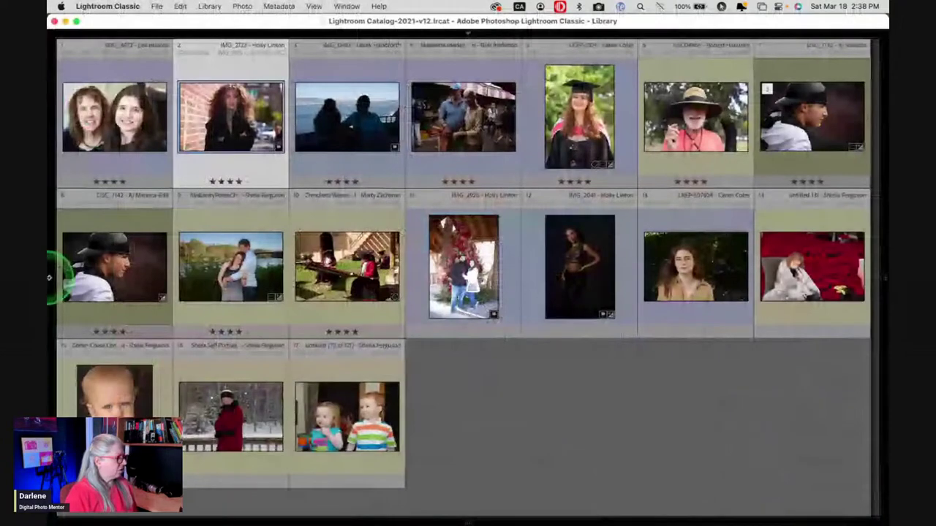
left_click(136, 283)
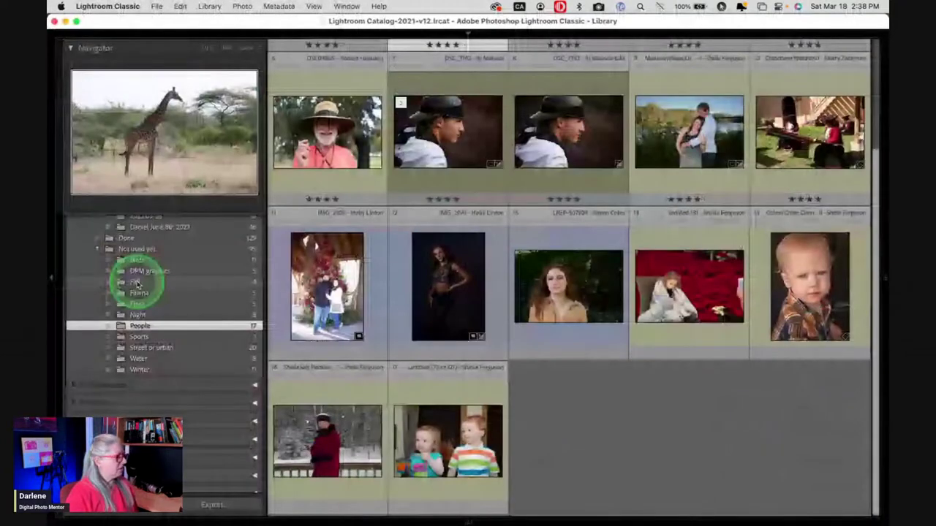
left_click(137, 261)
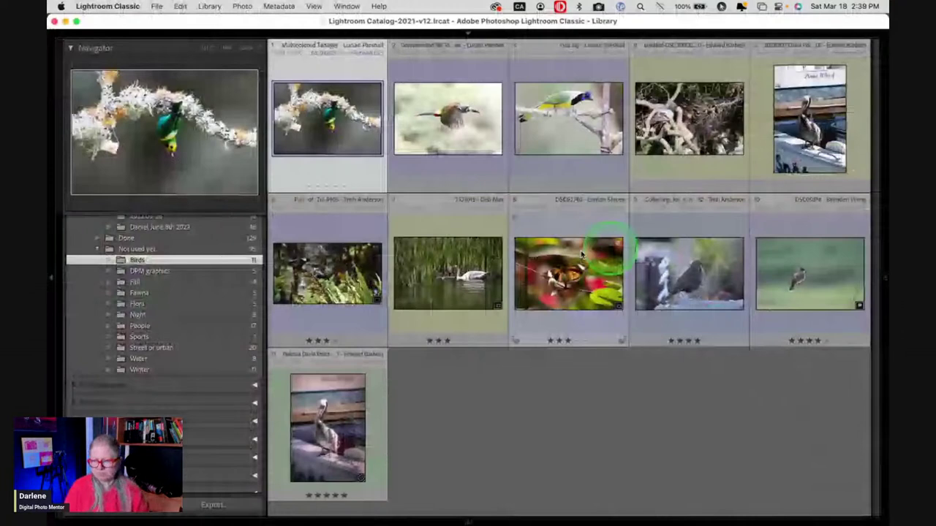
left_click(159, 268)
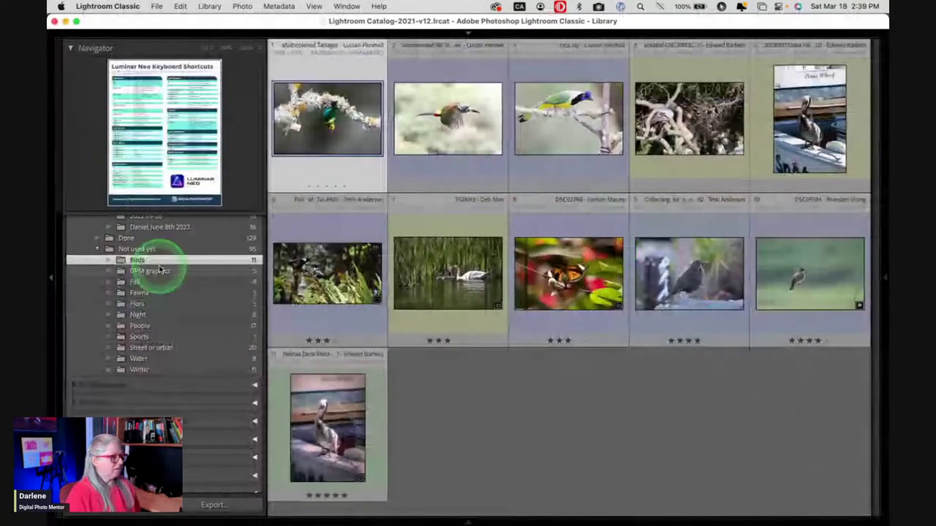
Show the graphic Submit-Your-Photos-With-Link copy.png enlarged on its own.
left_click(832, 117)
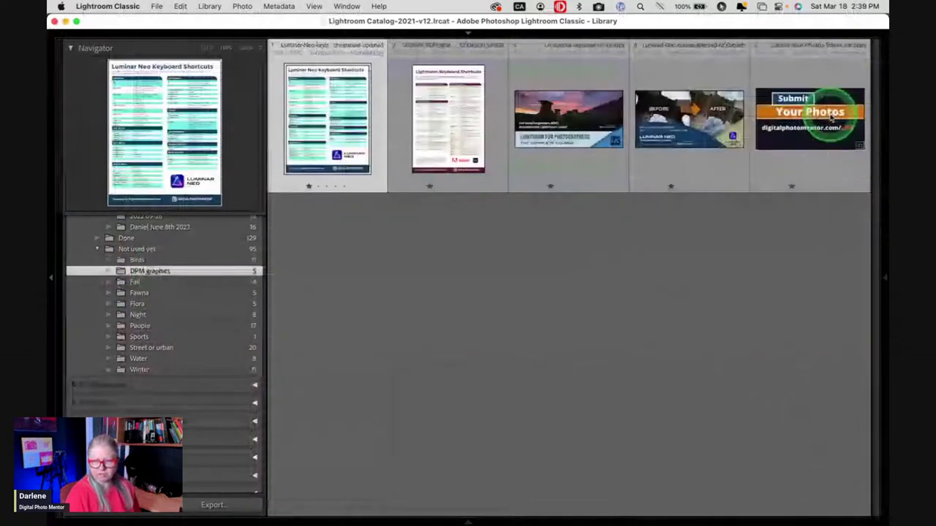
double_click(832, 117)
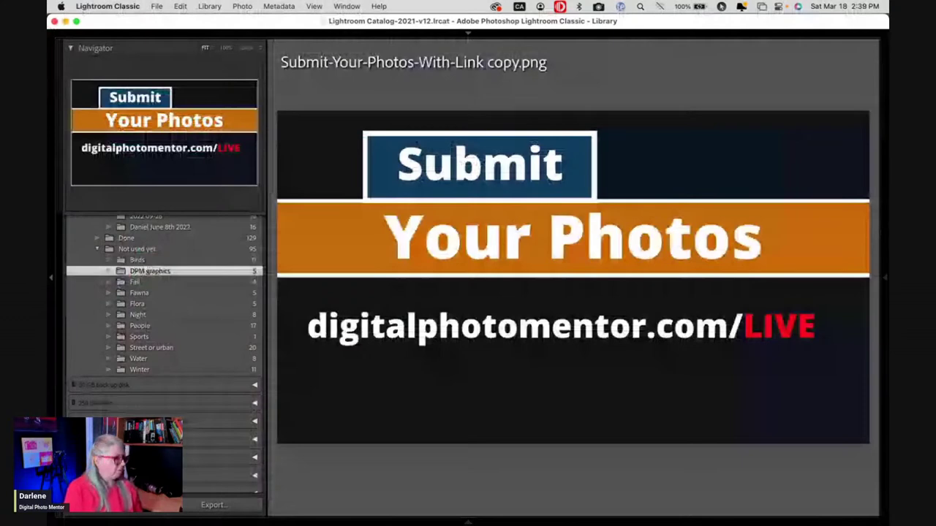
key("f")
left_click(701, 108)
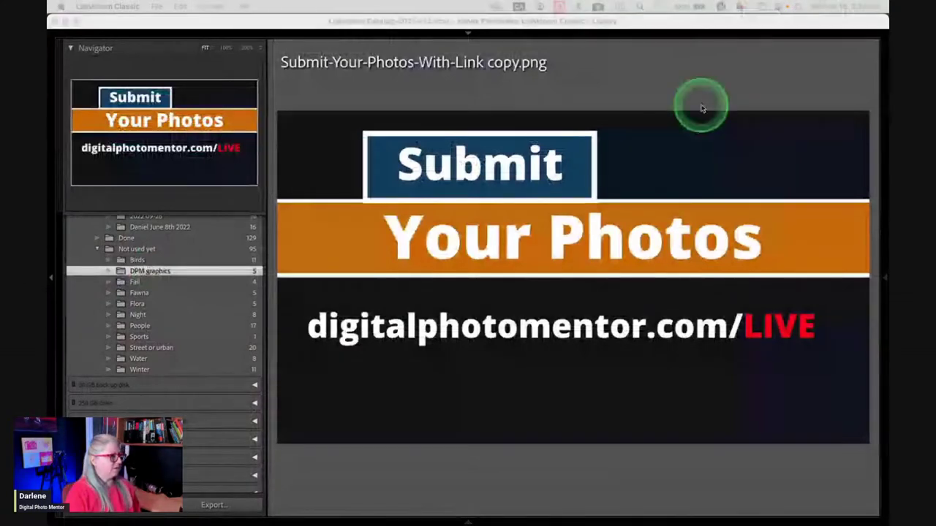